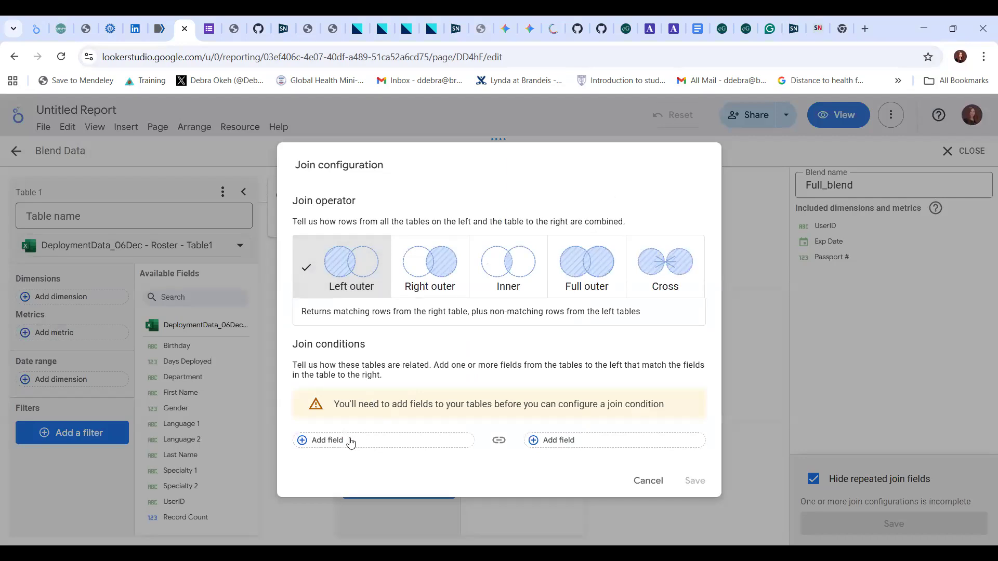
click(303, 446)
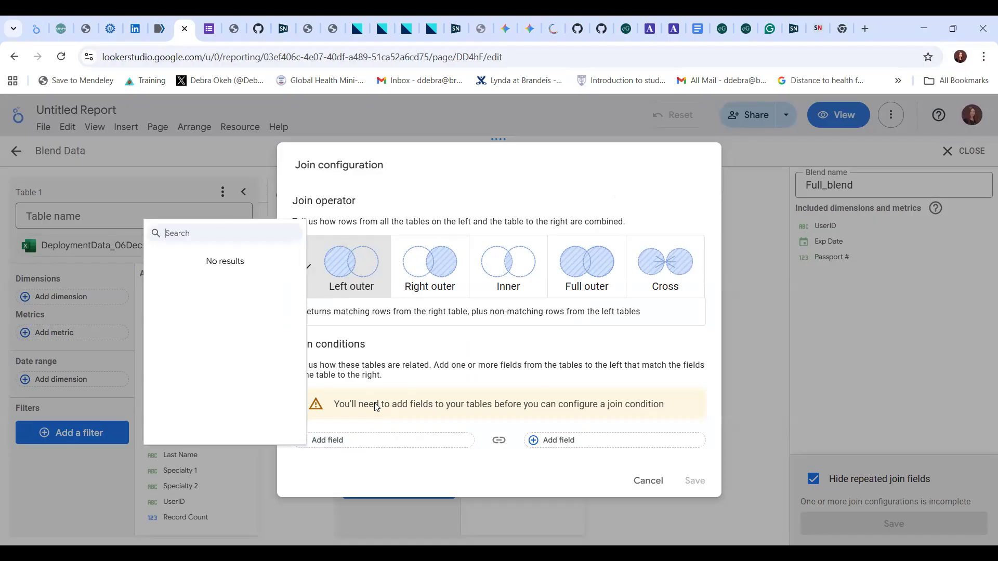
click(459, 457)
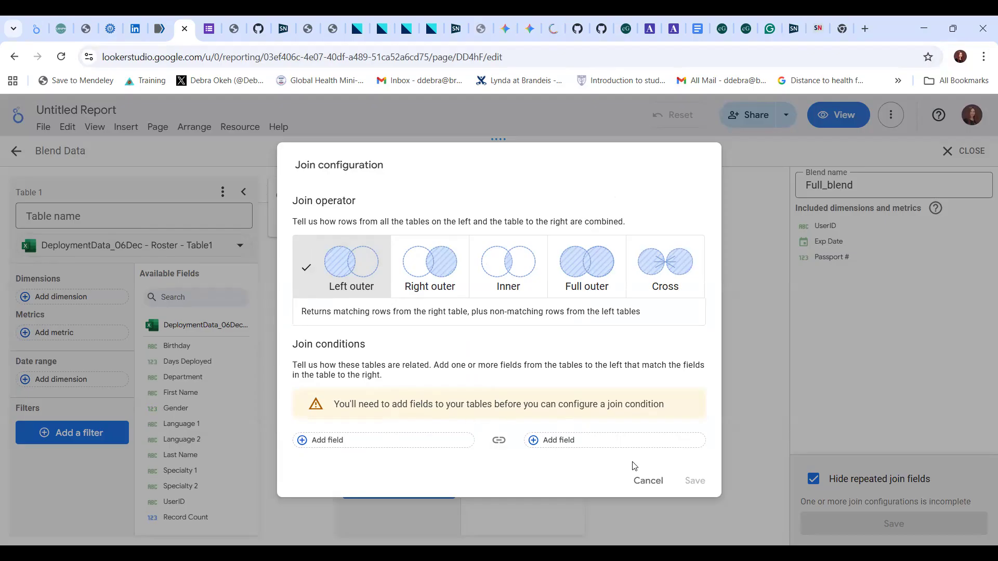
click(644, 487)
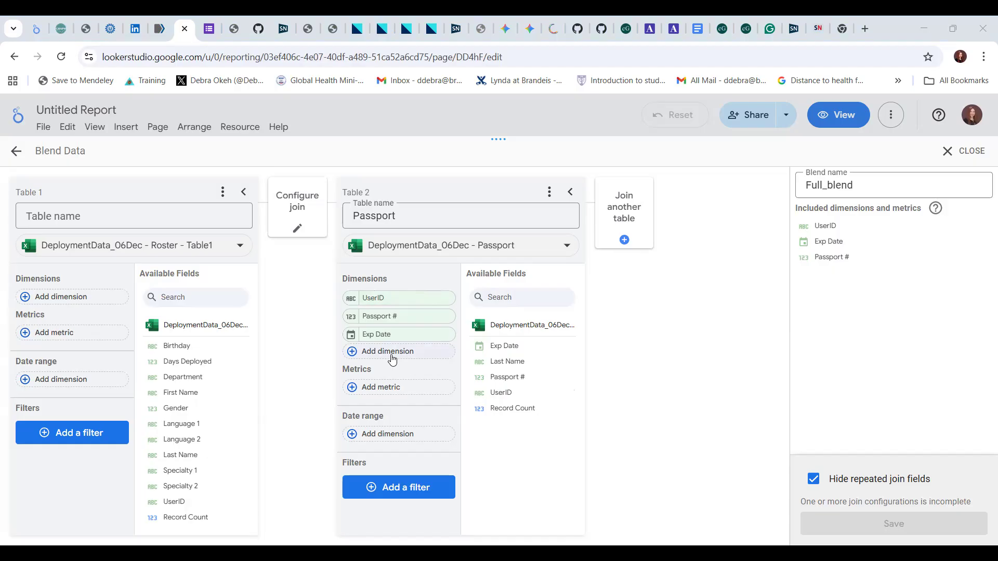
Add UserID, First Name, Department and Gender as dimensions of the Roster table in the blend.
click(80, 307)
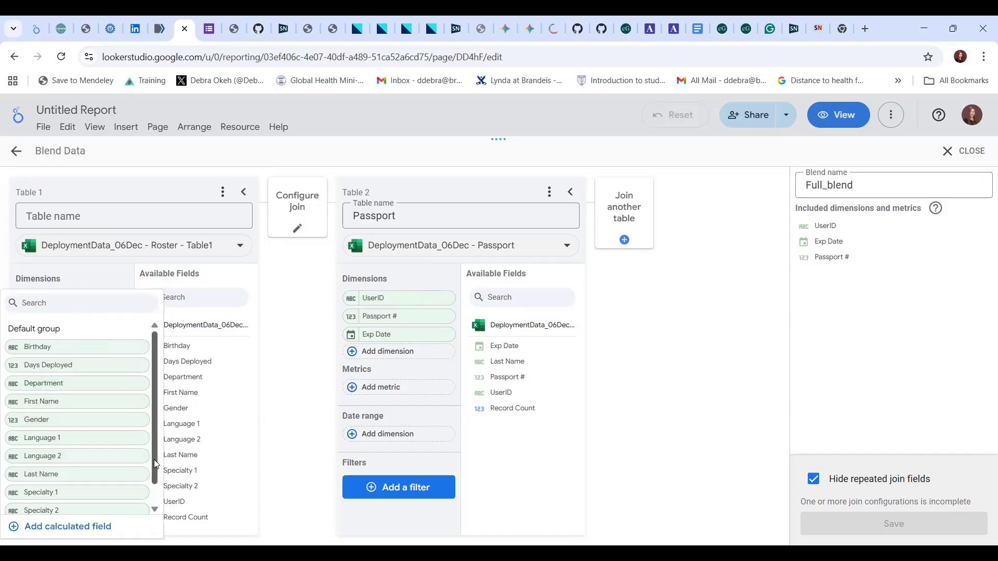
drag(155, 464, 158, 486)
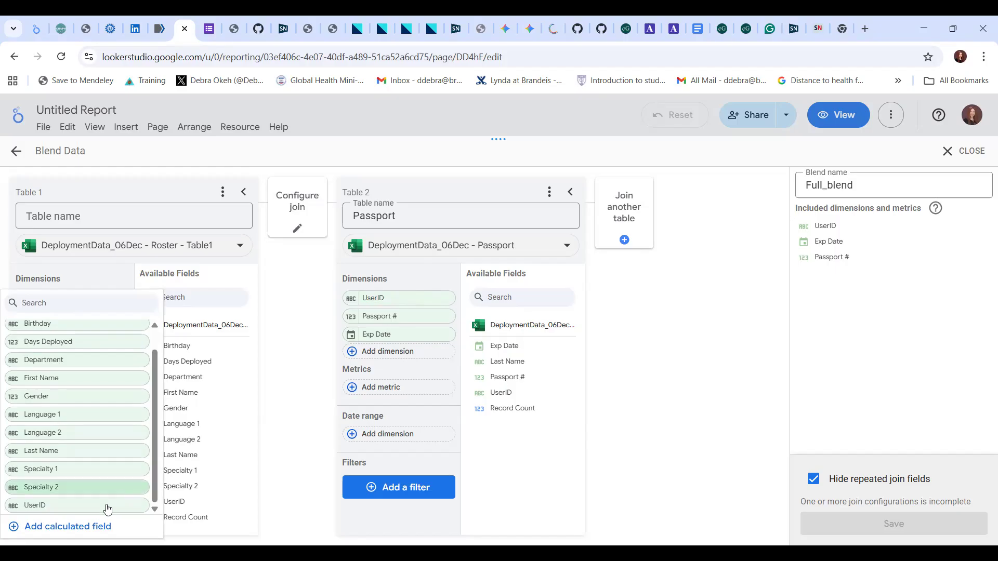
click(63, 506)
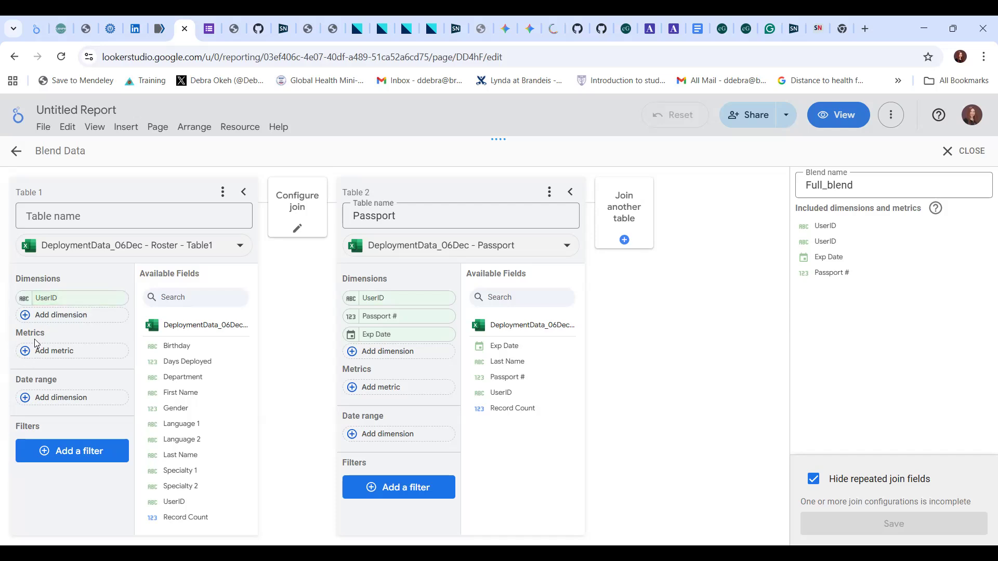
click(66, 316)
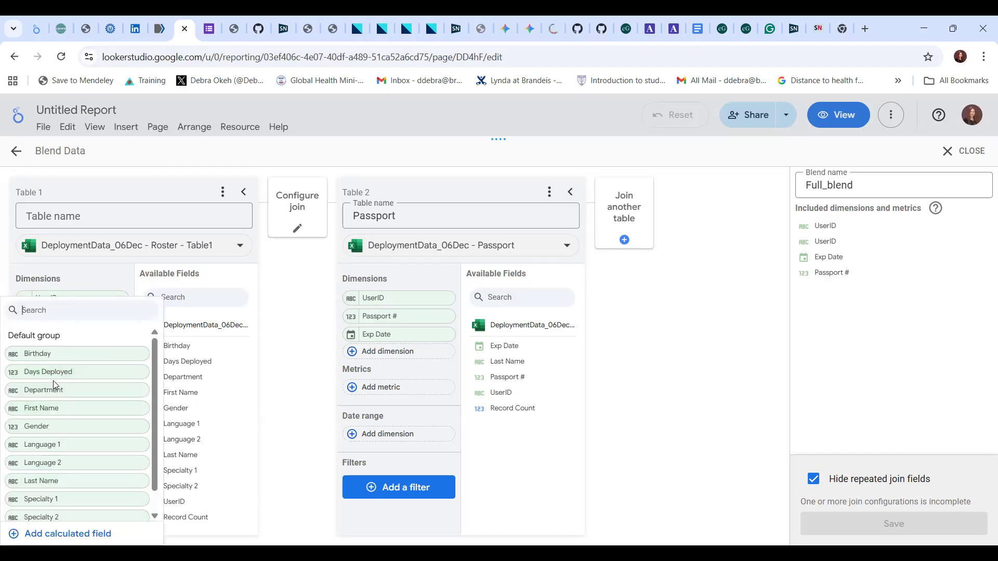
click(59, 408)
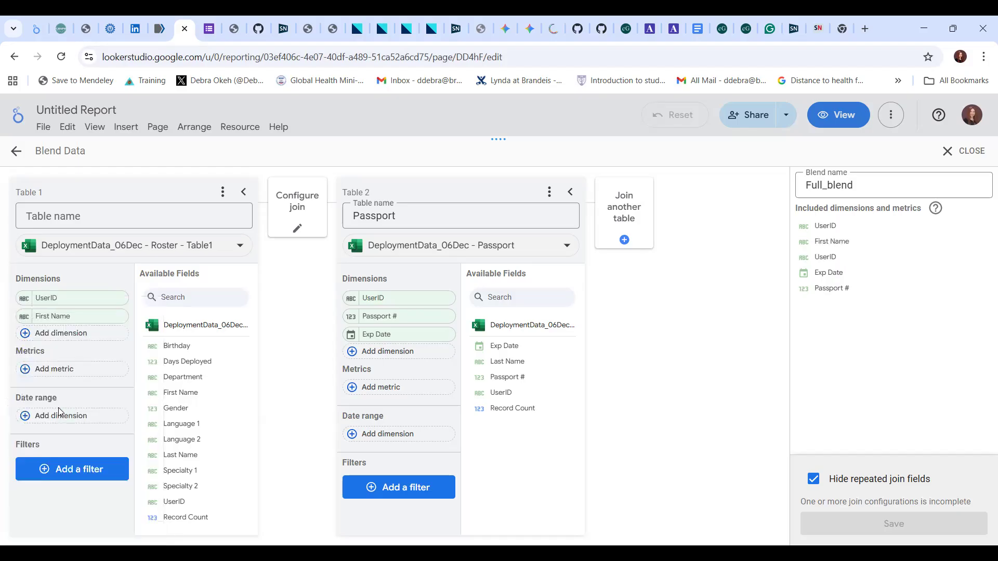
click(79, 336)
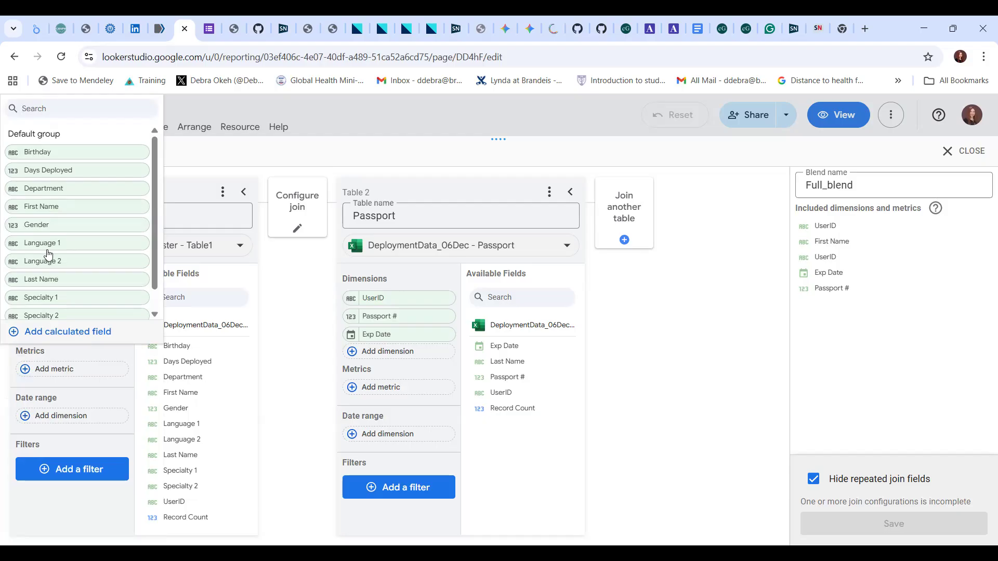
click(67, 187)
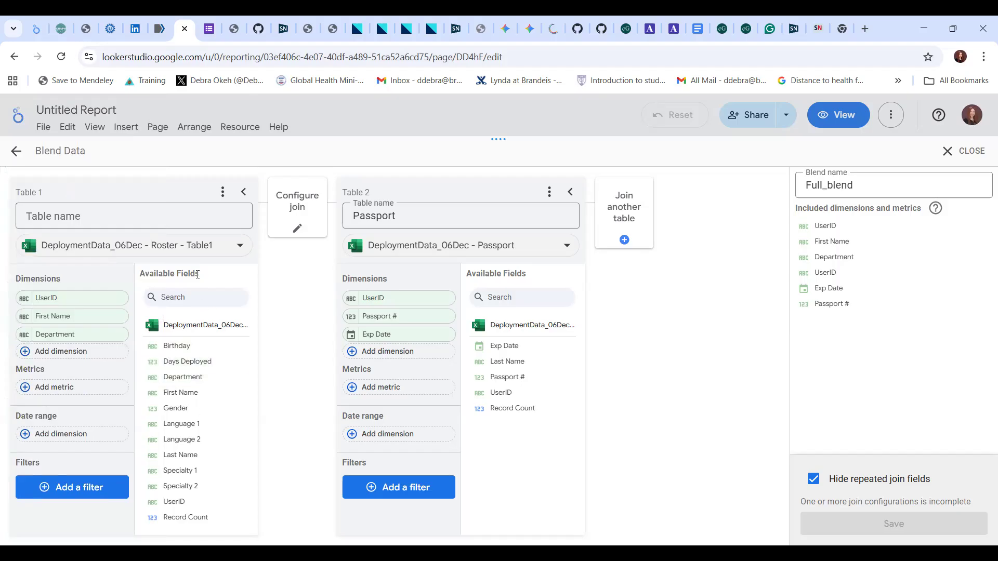
click(62, 352)
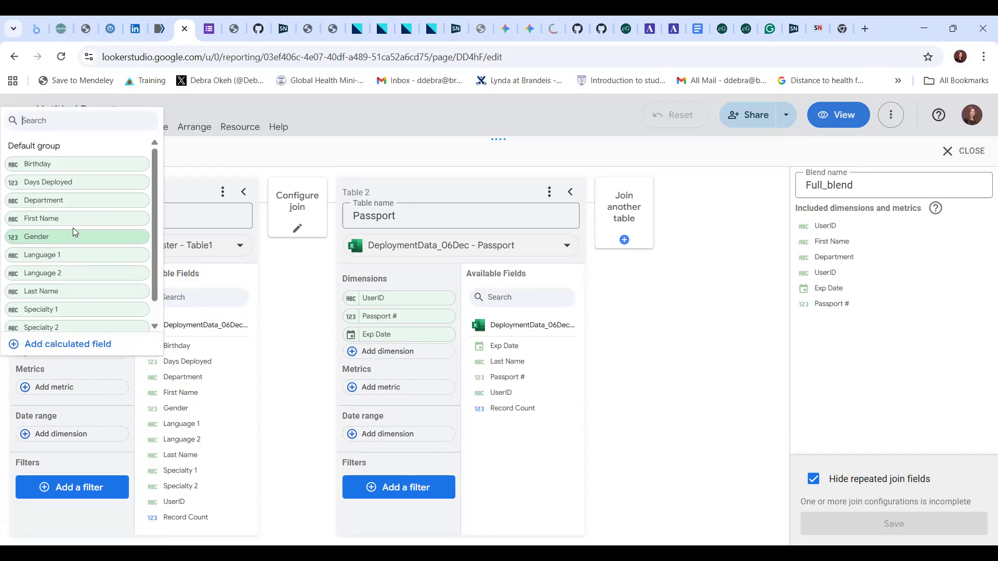
click(65, 239)
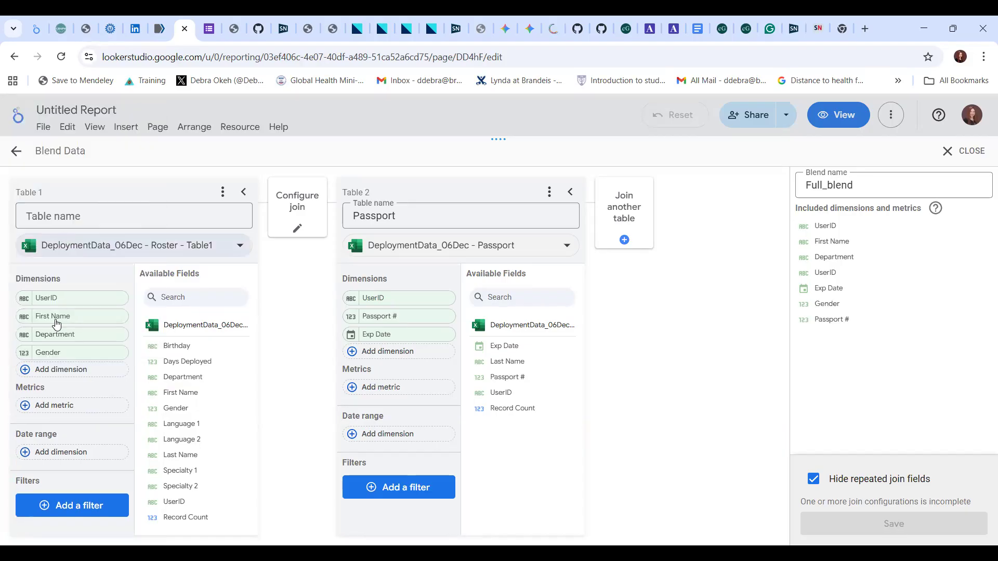
Add Language 1, Language 2, Last Name and Specialty 1 as further dimensions of the Roster table.
click(78, 372)
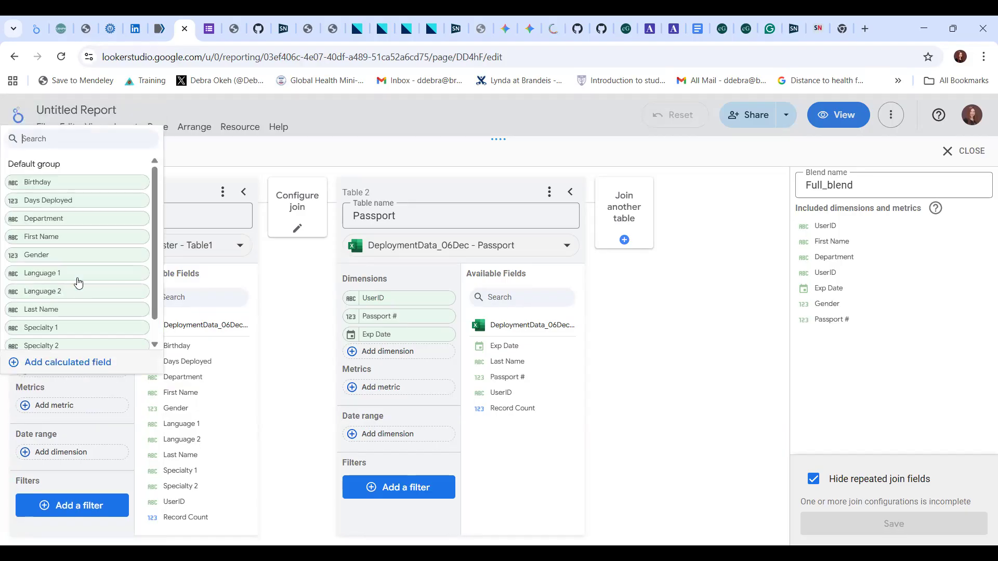
click(79, 272)
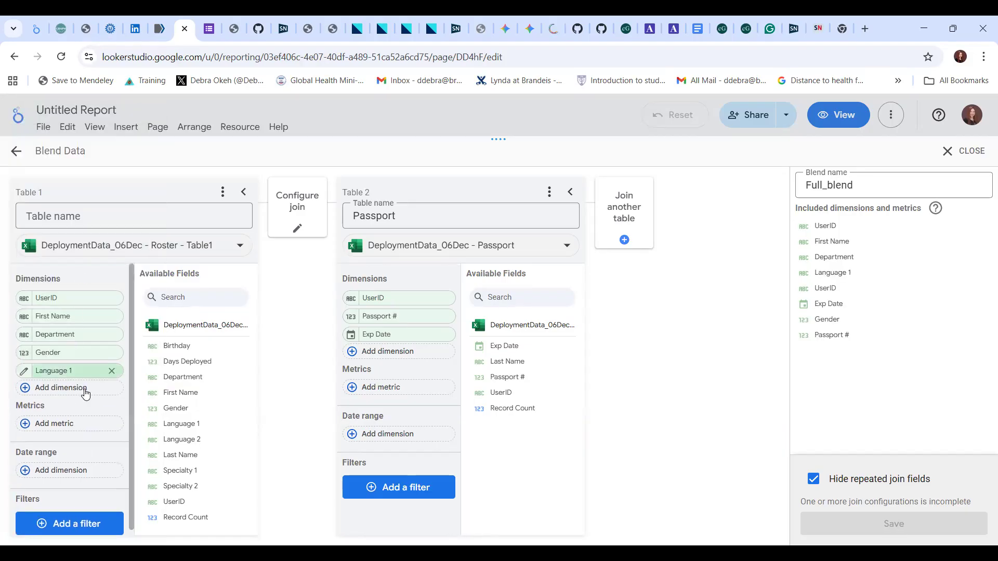
click(82, 390)
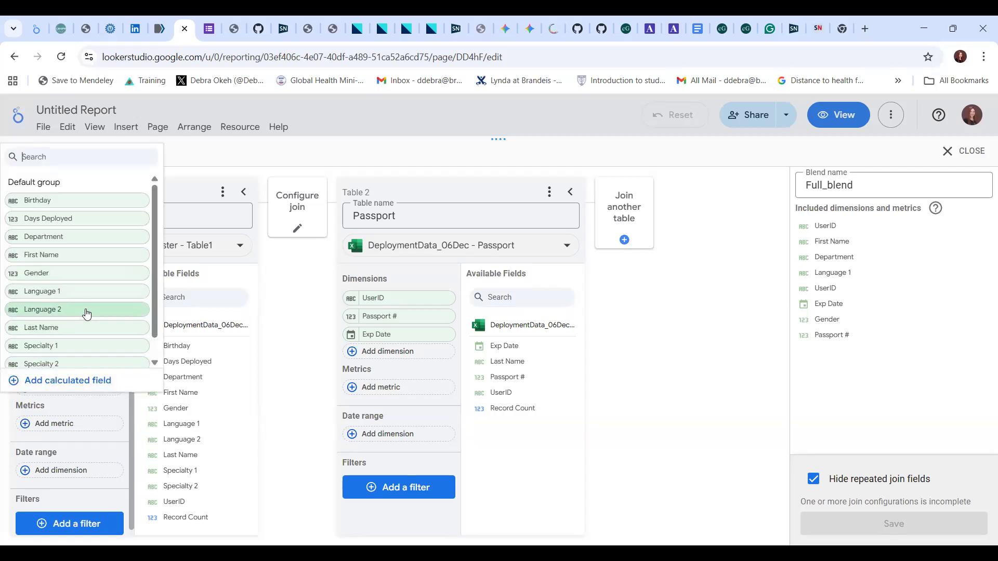
click(81, 310)
click(73, 407)
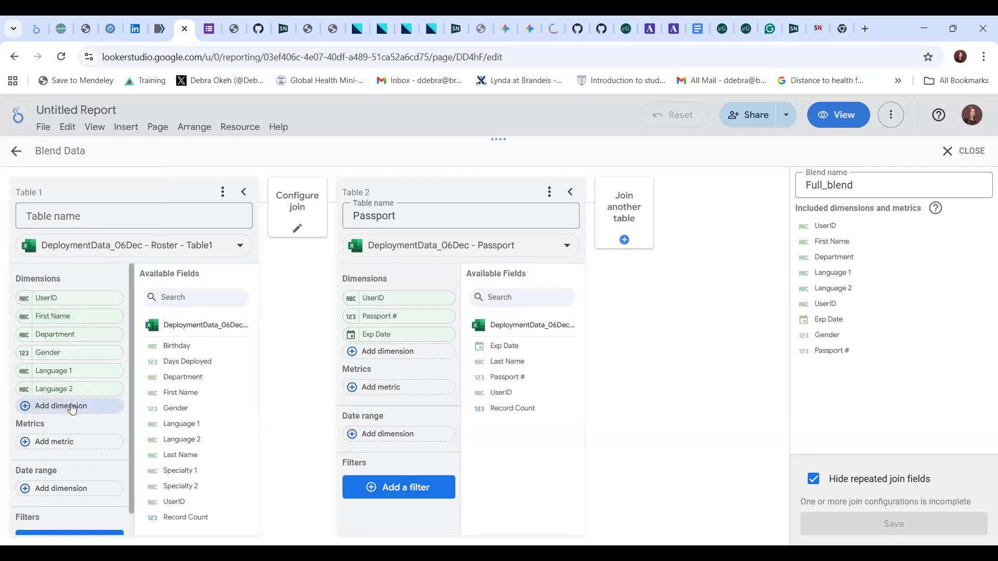
click(68, 347)
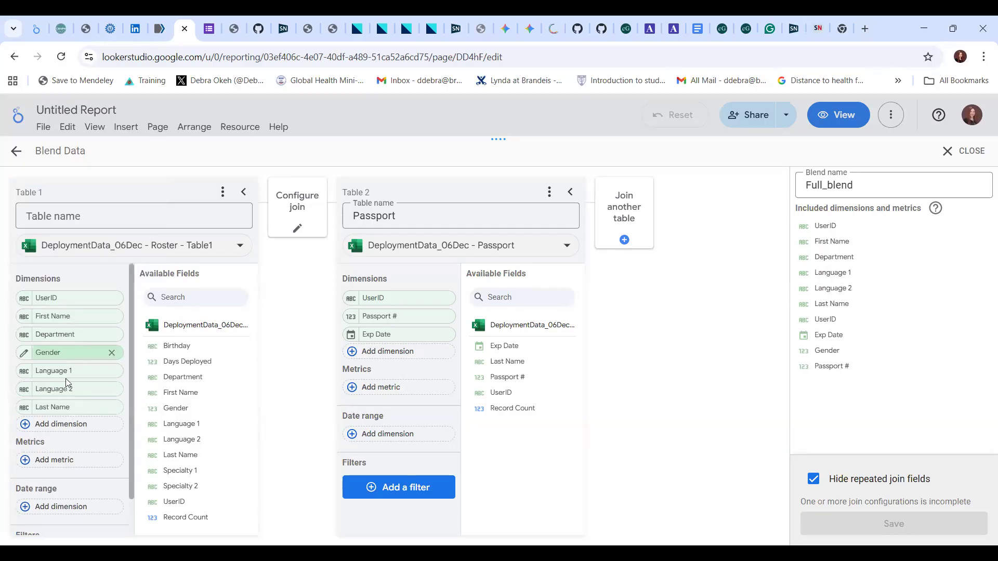
click(77, 425)
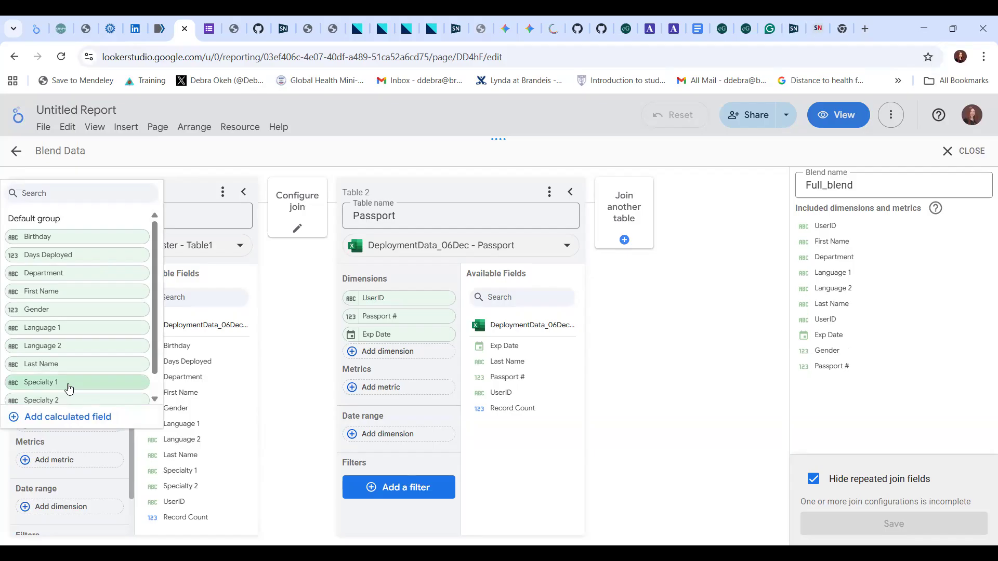
click(69, 387)
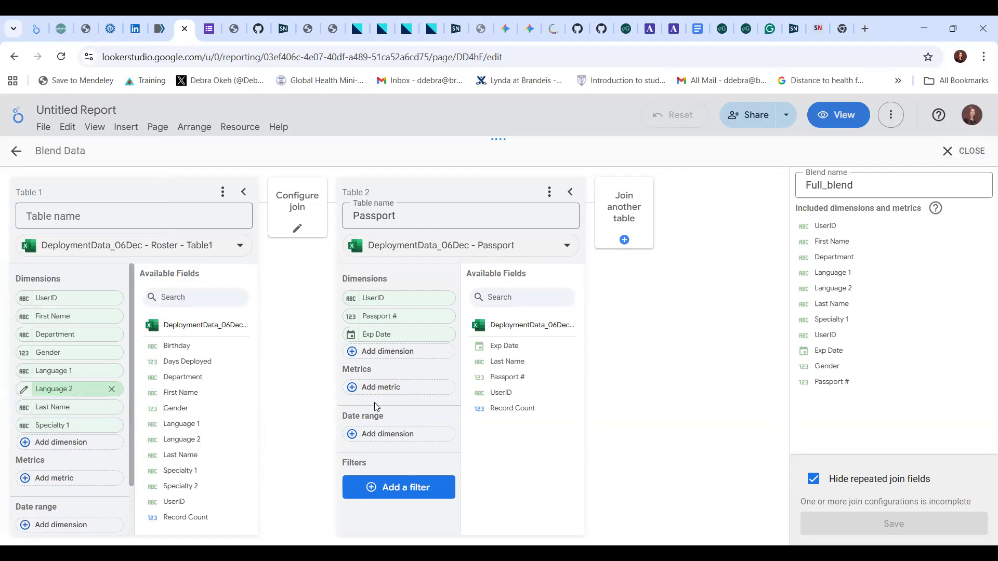
Configure and save a left outer join between the Roster table and Passport, matching on UserID.
click(296, 213)
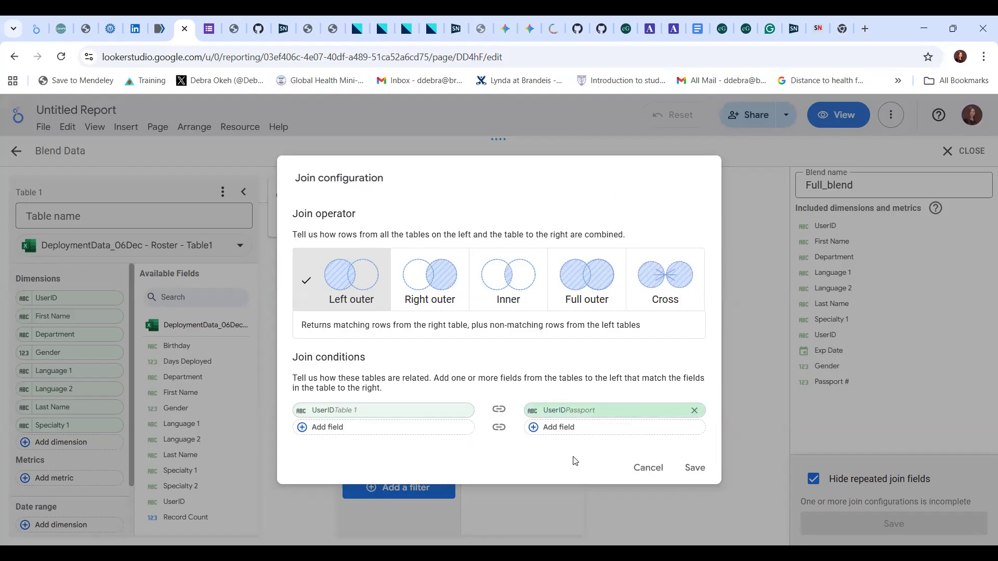
click(693, 469)
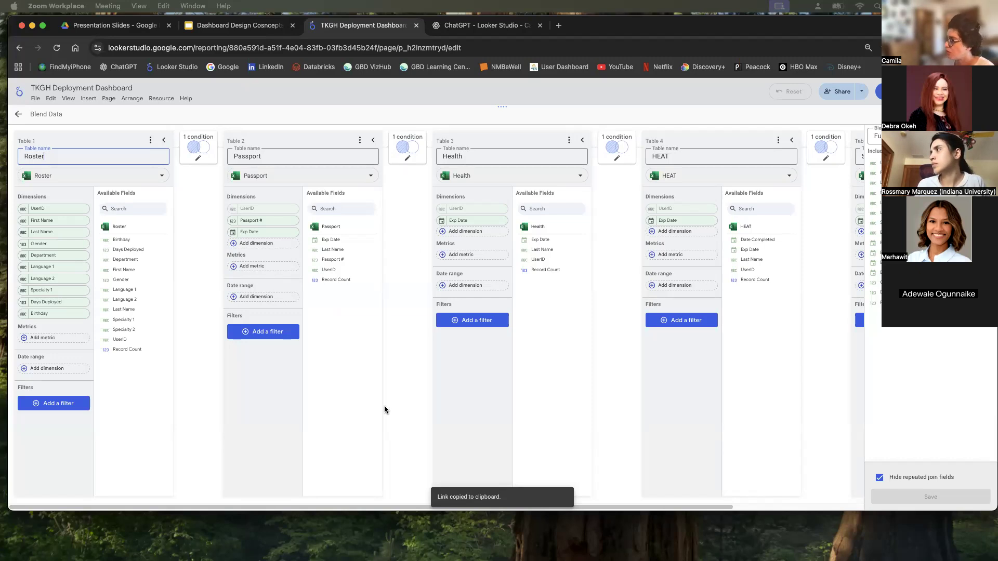
Review the join operator and conditions between the Roster and Passport tables, closing the configuration without saving.
click(408, 507)
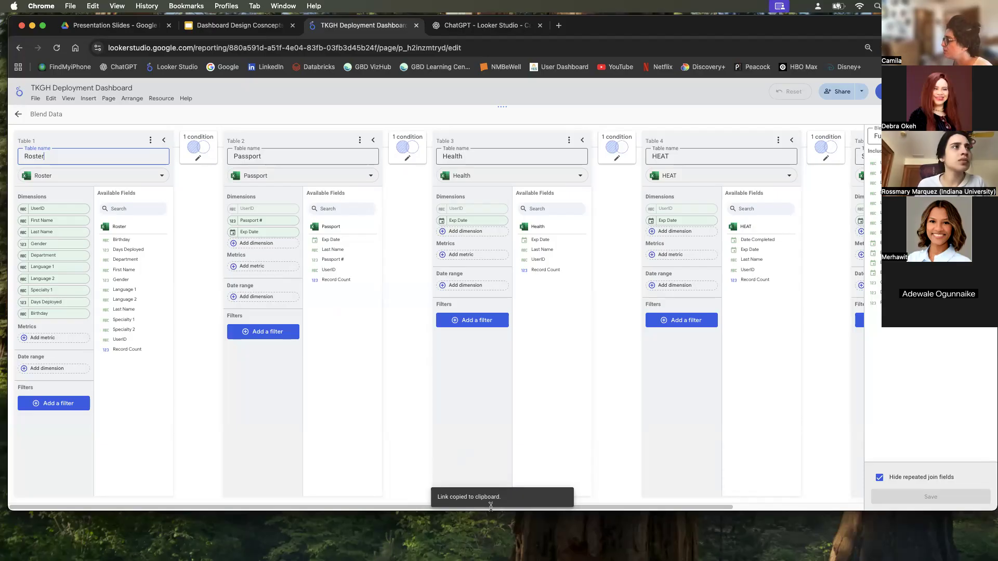
drag(608, 508, 565, 504)
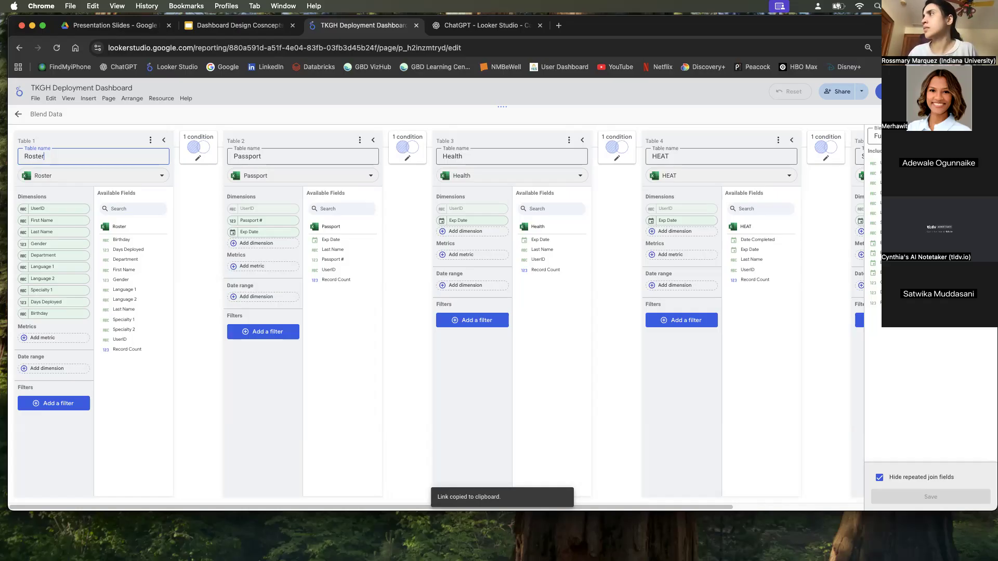
click(205, 138)
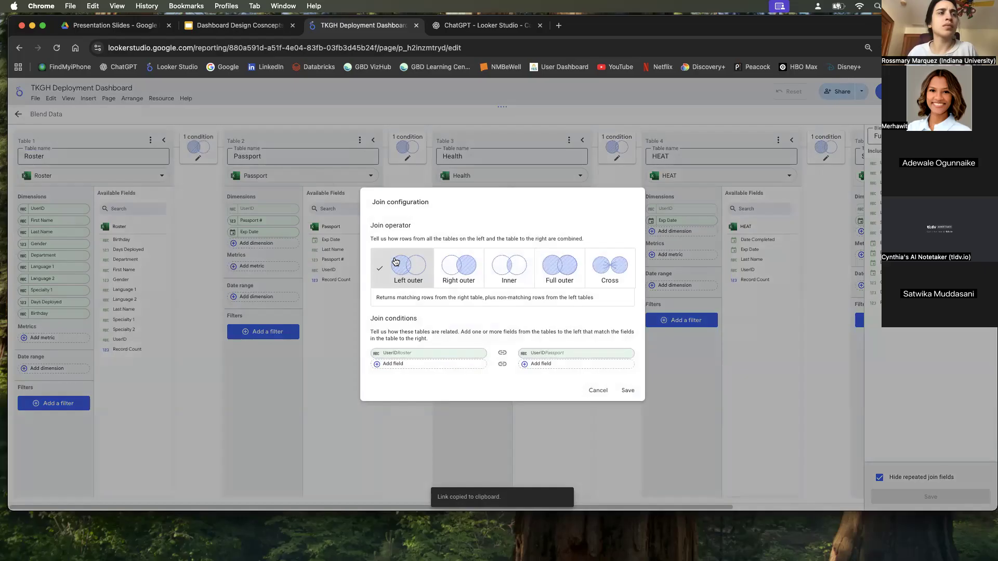
click(598, 390)
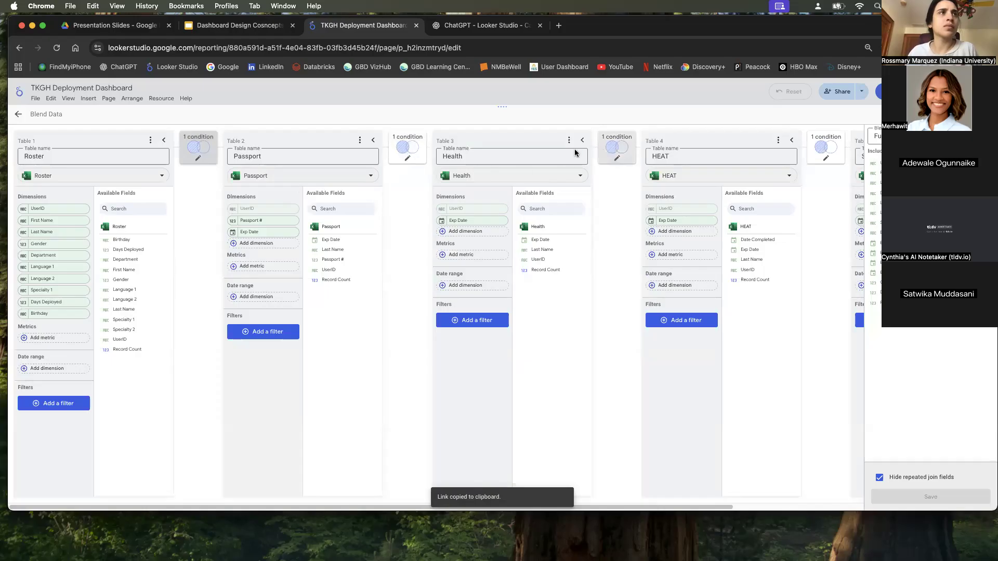
click(194, 156)
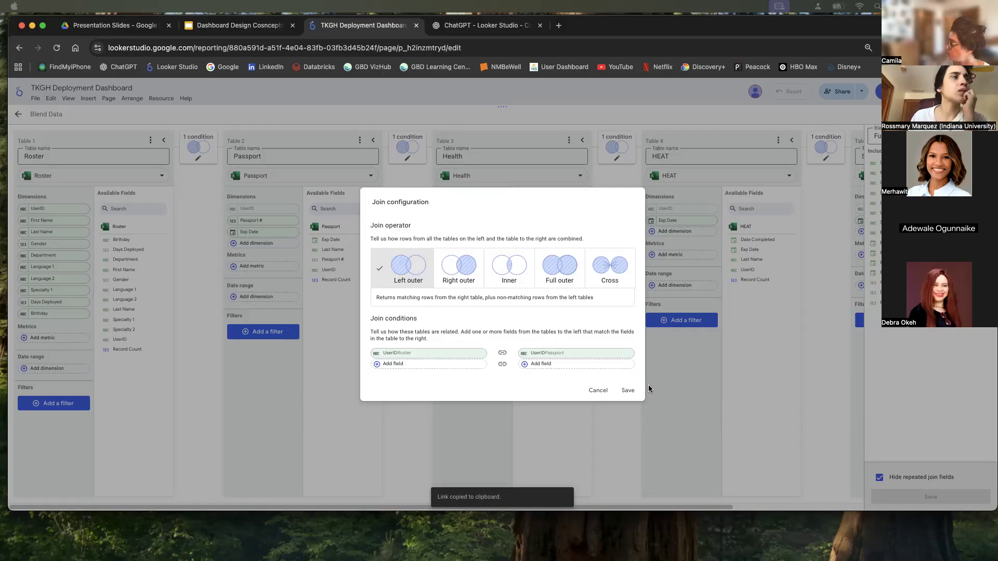
click(593, 388)
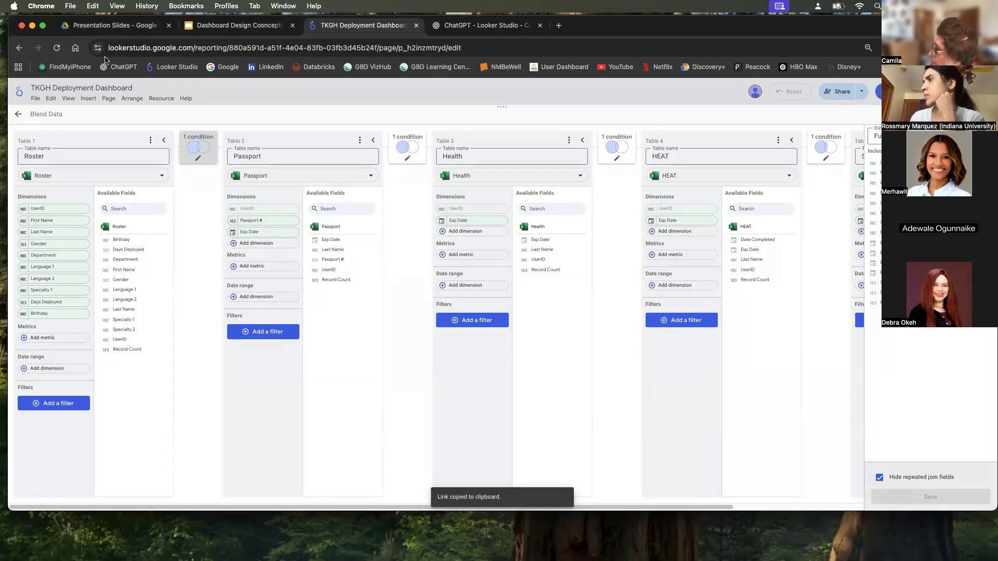
Try adding a second join condition for the Health table that matches Passport's Exp Date with Health's Exp Date, and discard it.
click(411, 144)
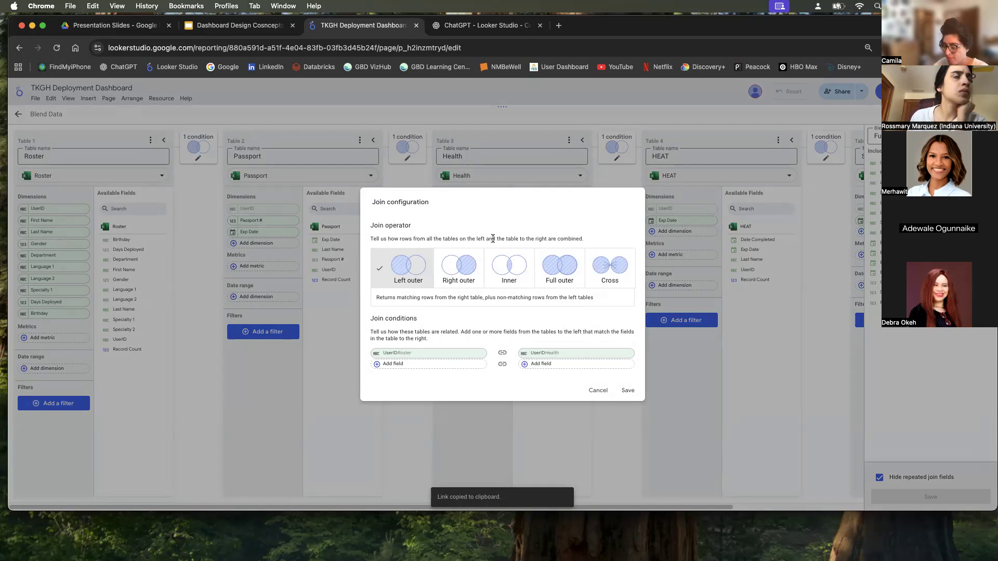
click(441, 363)
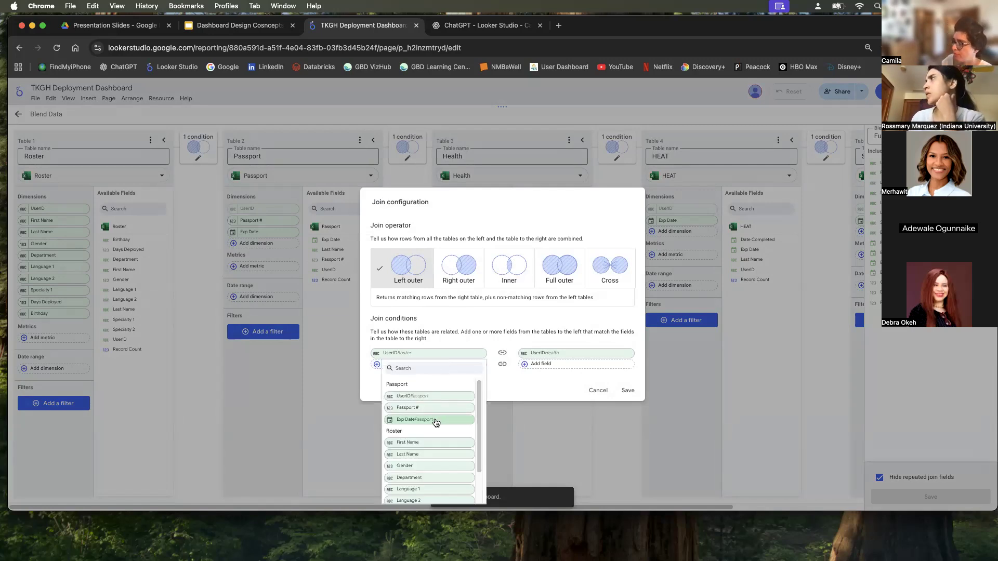
click(497, 385)
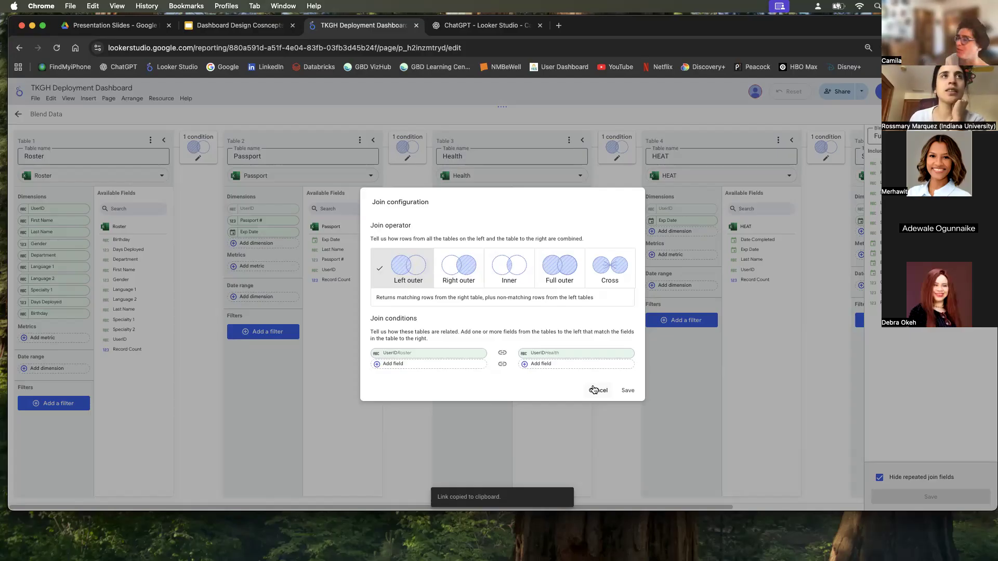
click(539, 365)
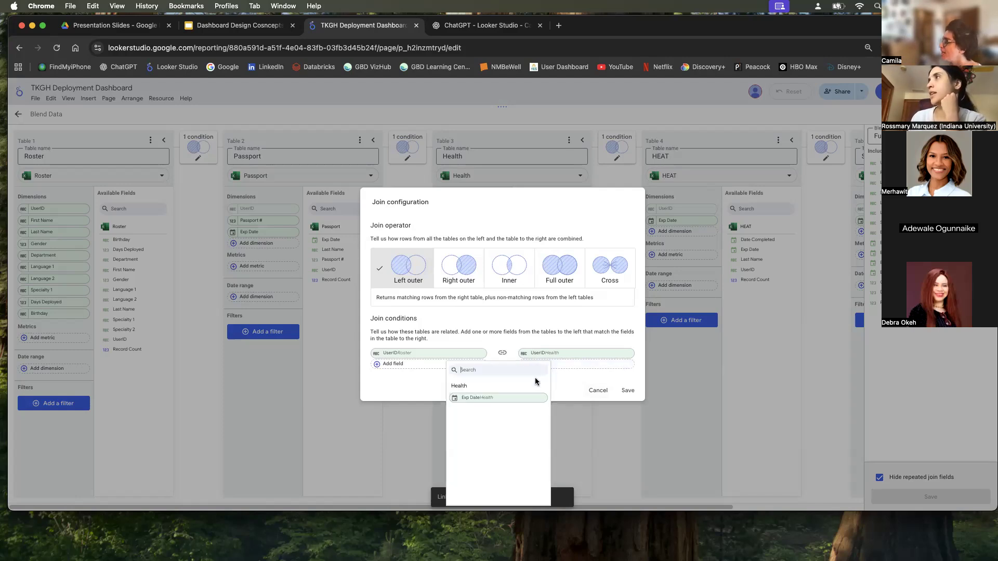
click(476, 397)
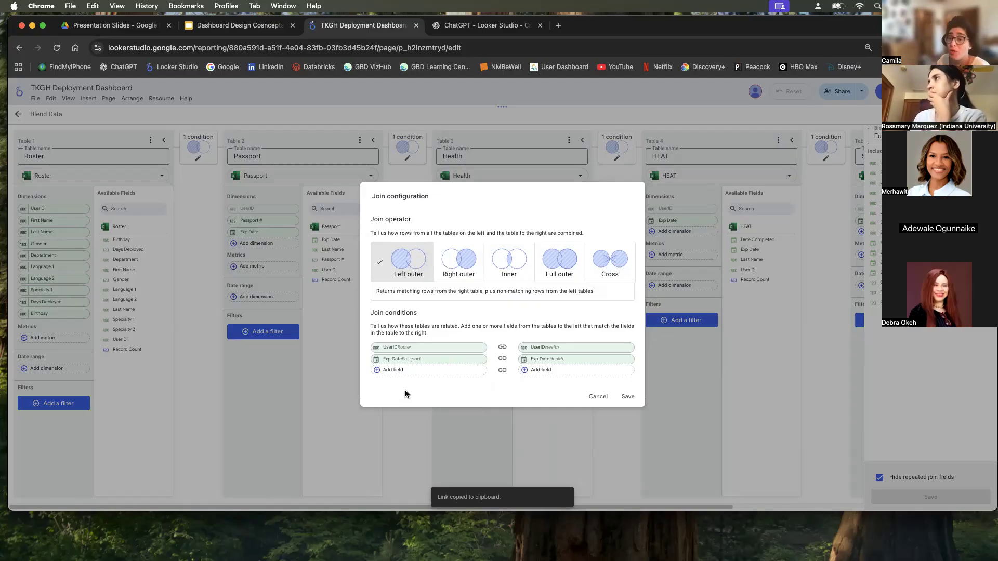
click(476, 359)
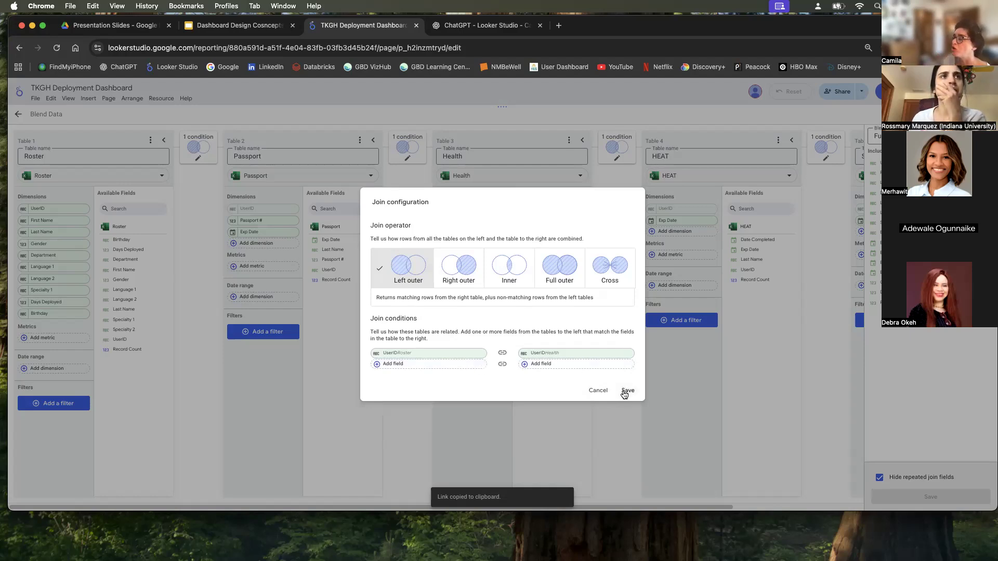
click(600, 391)
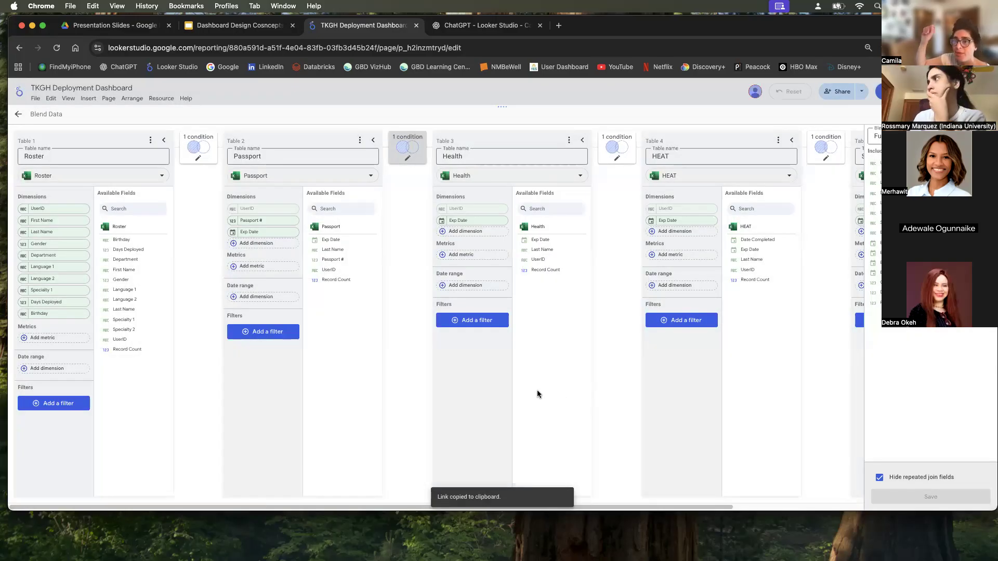
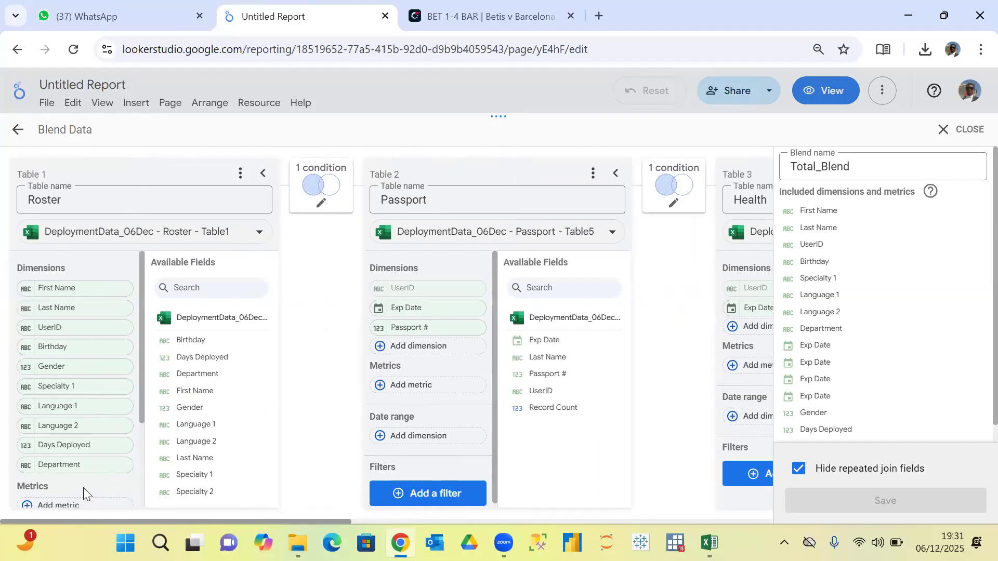
Review the Health, Heat and Sort tables and the blend name of Total_Blend, and close the blend editor.
scroll(105, 488, right, 10)
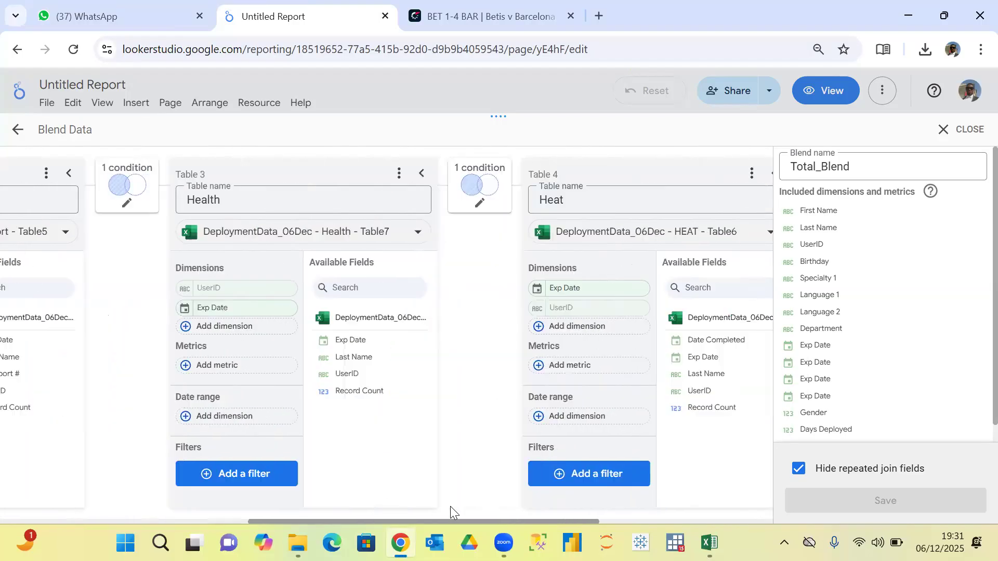
scroll(534, 514, right, 4)
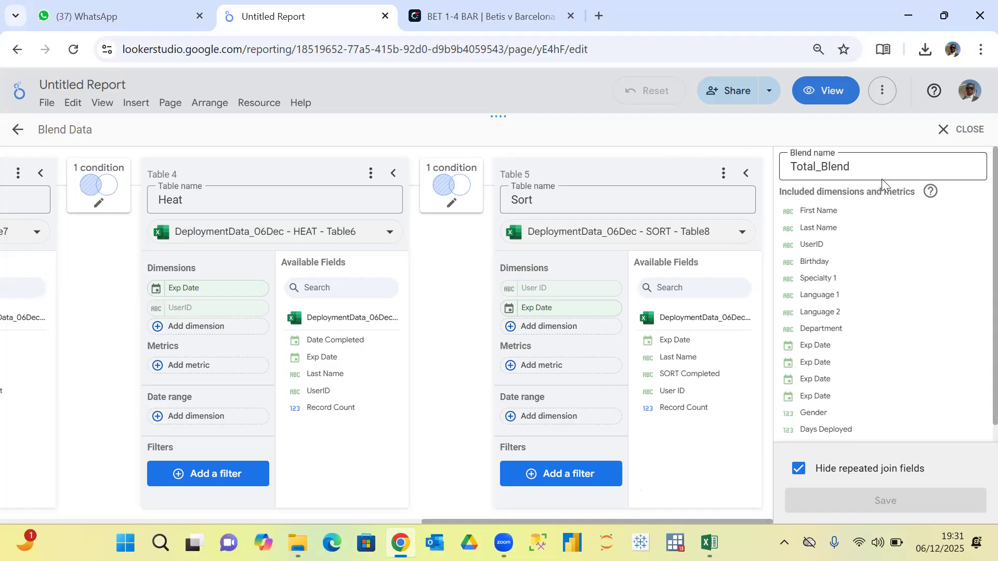
click(870, 164)
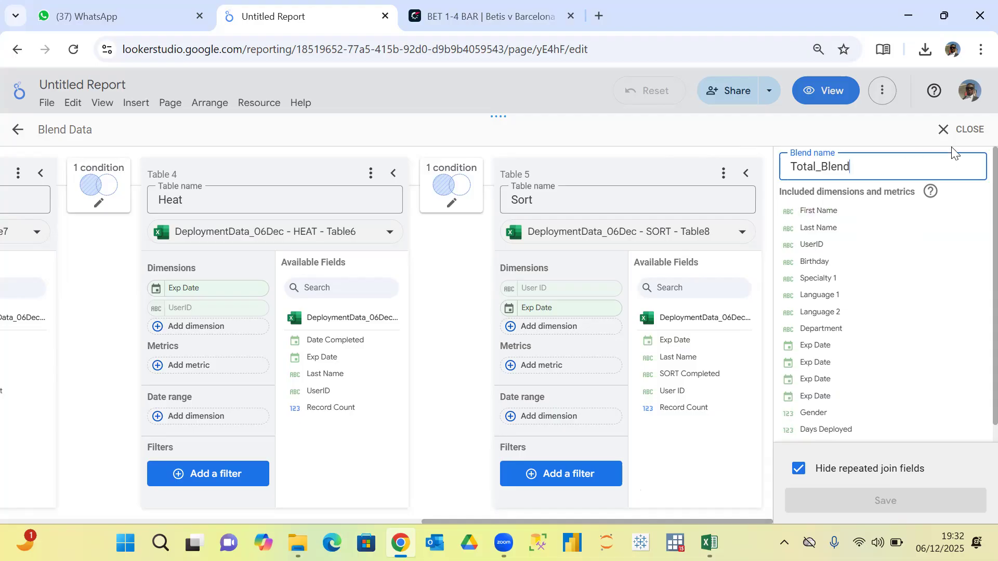
click(955, 134)
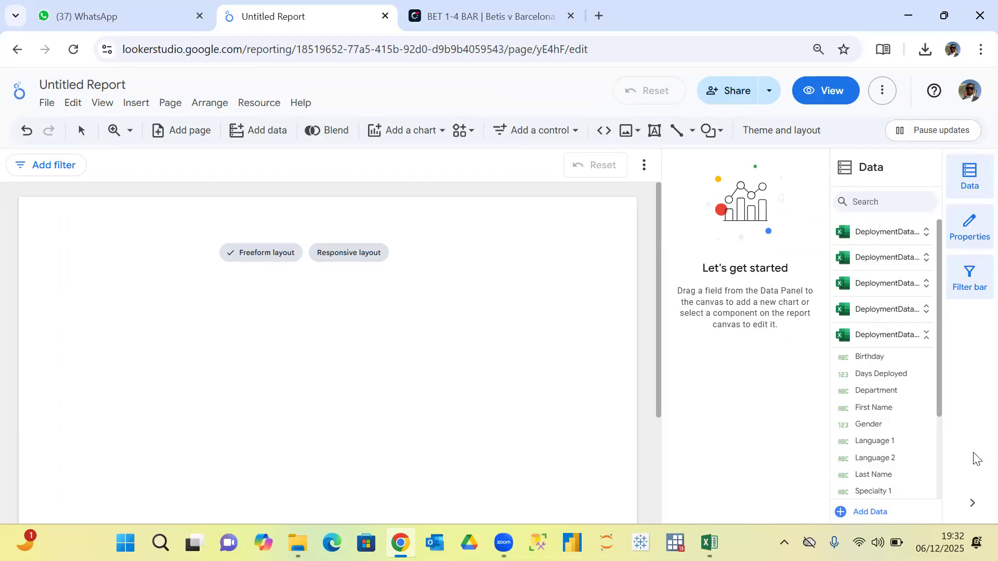
Expand the Total_Blend source among the report's data sources and examine its full list of fields.
drag(939, 341, 954, 485)
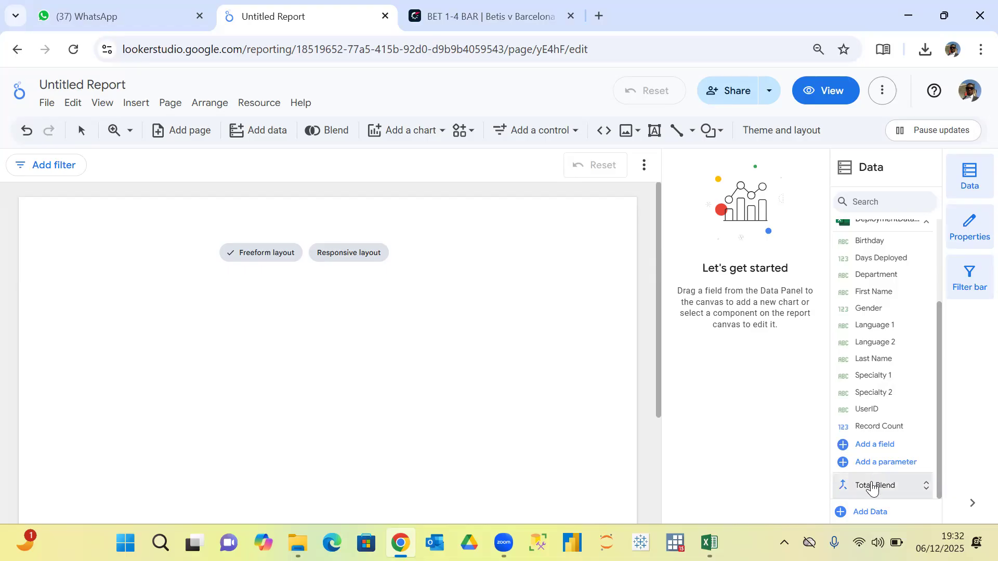
click(874, 486)
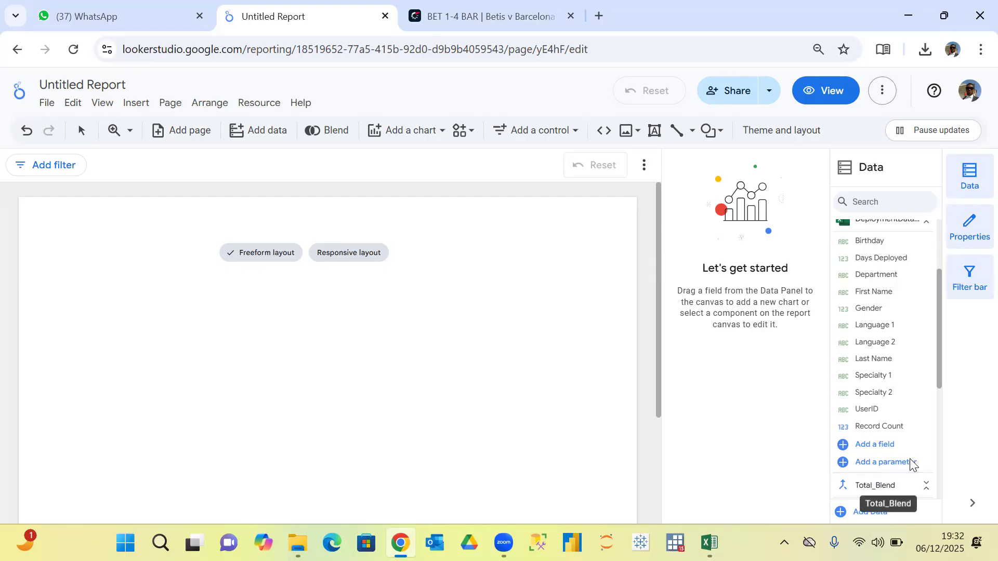
drag(941, 354, 937, 472)
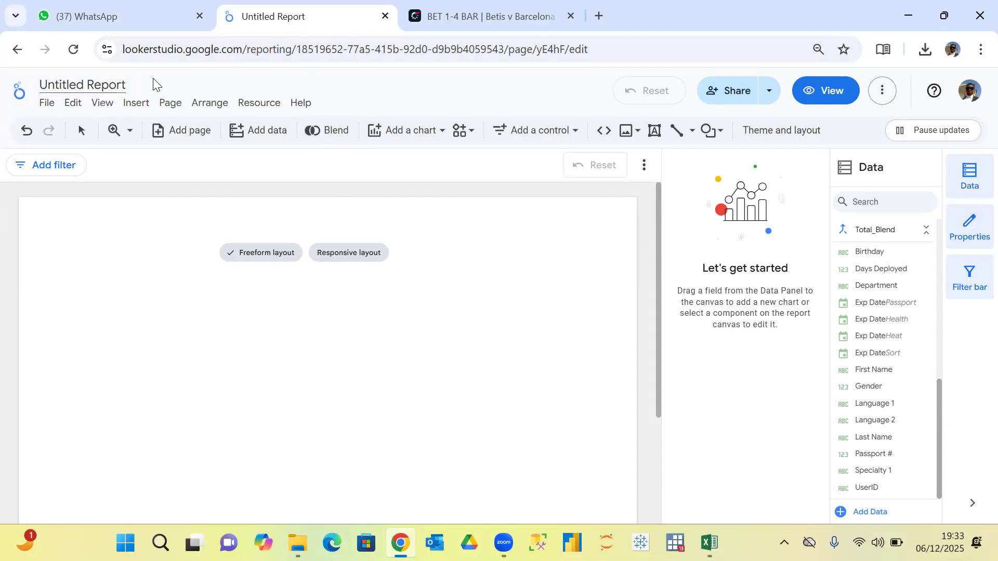
Rename the untitled report as Deployment_Dashboard_06122025.
click(125, 85)
key(BackSpace)
key(BackSpace)
key(BackSpace)
key(BackSpace)
key(BackSpace)
key(BackSpace)
key(BackSpace)
key(BackSpace)
key(BackSpace)
key(BackSpace)
key(BackSpace)
key(BackSpace)
key(BackSpace)
key(BackSpace)
key(BackSpace)
text(Del)
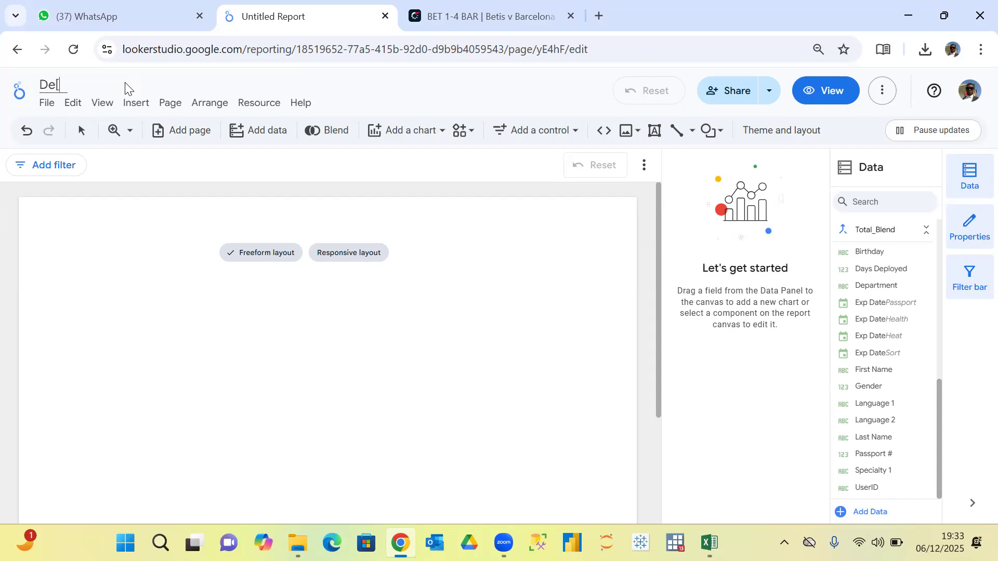
key(BackSpace)
text(ployment)
text( Dashboard_06122025)
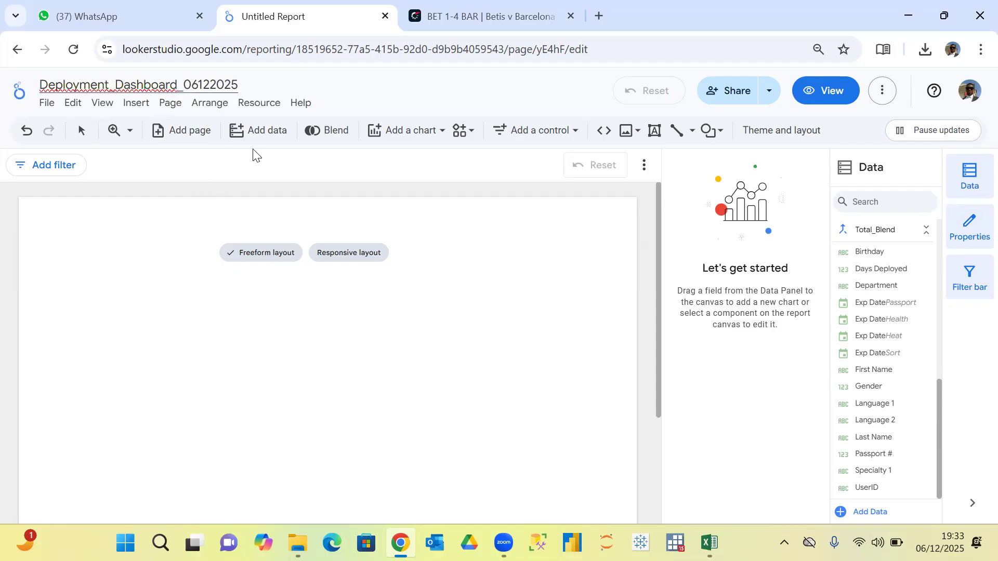
click(363, 94)
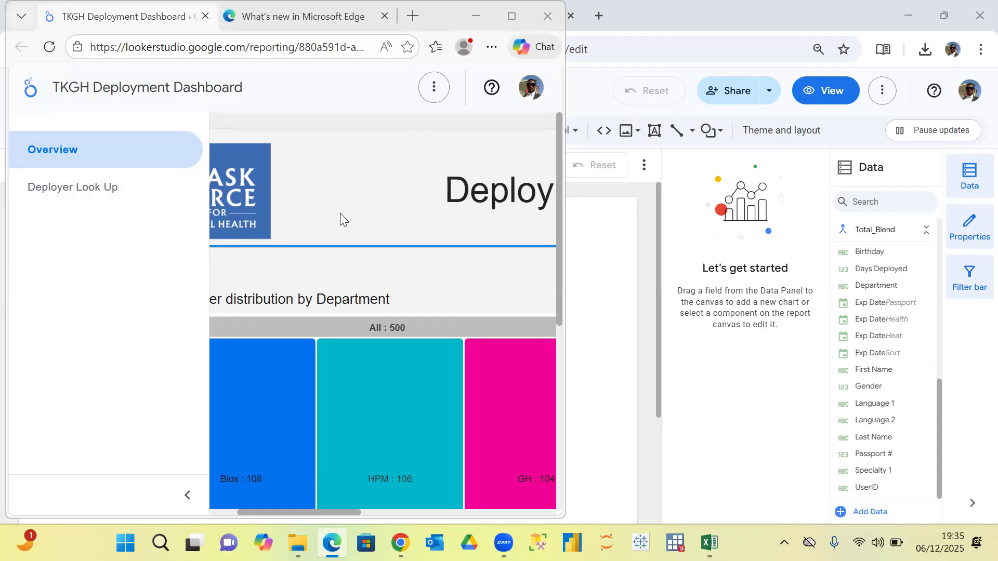
Close the What's new page in Microsoft Edge, view the TKGH Deployment Dashboard in a maximized window, and minimize it.
click(412, 157)
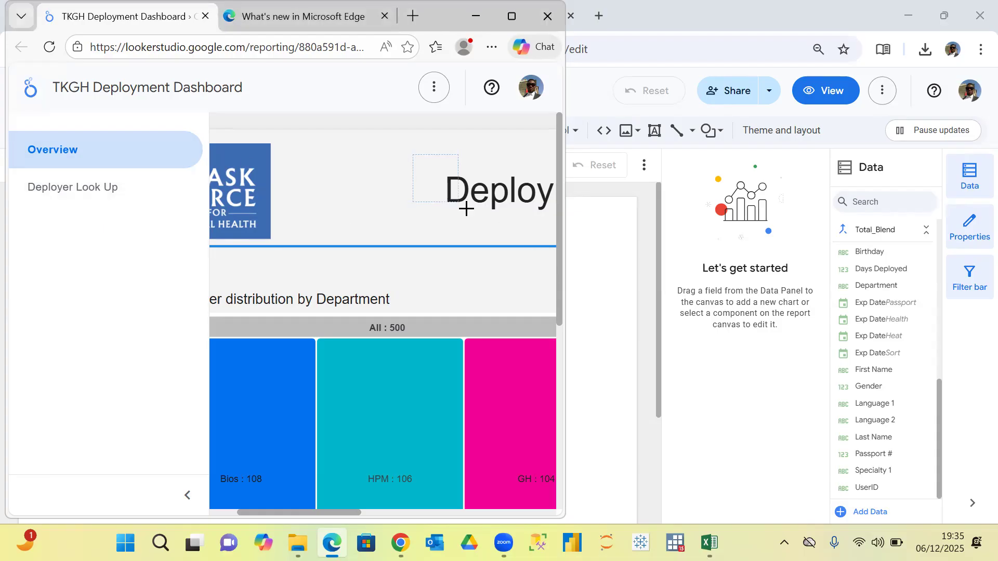
click(403, 30)
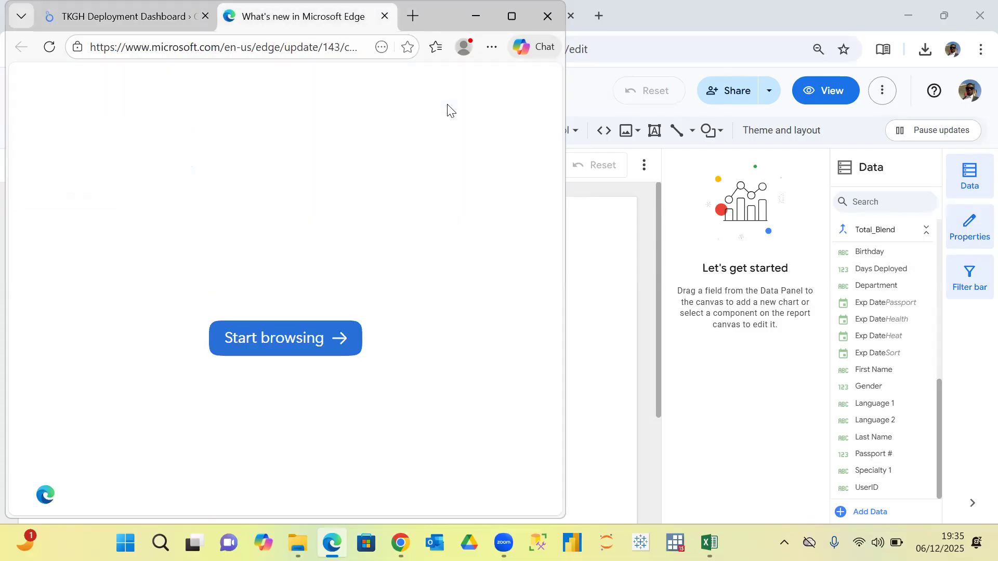
drag(349, 20, 449, 109)
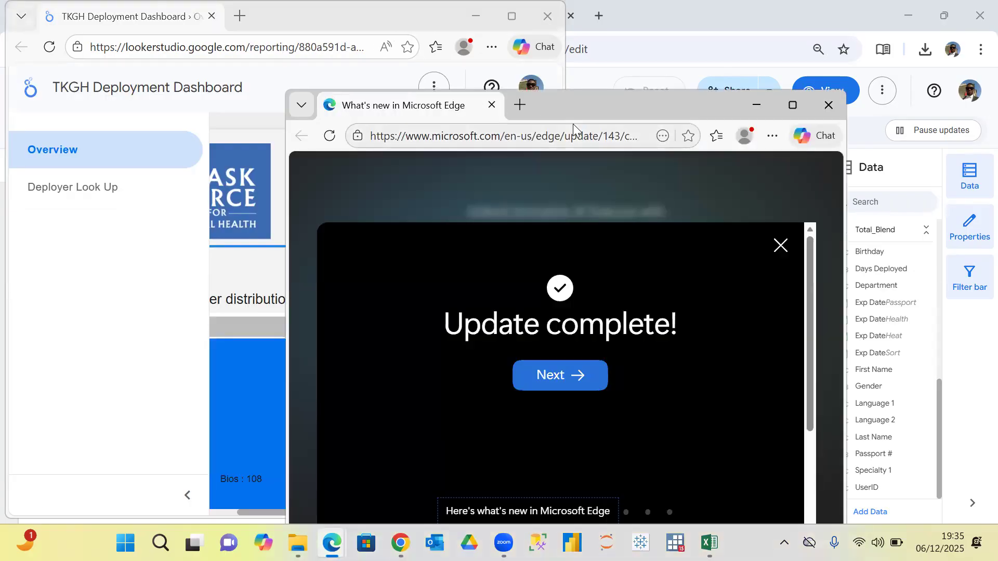
click(827, 107)
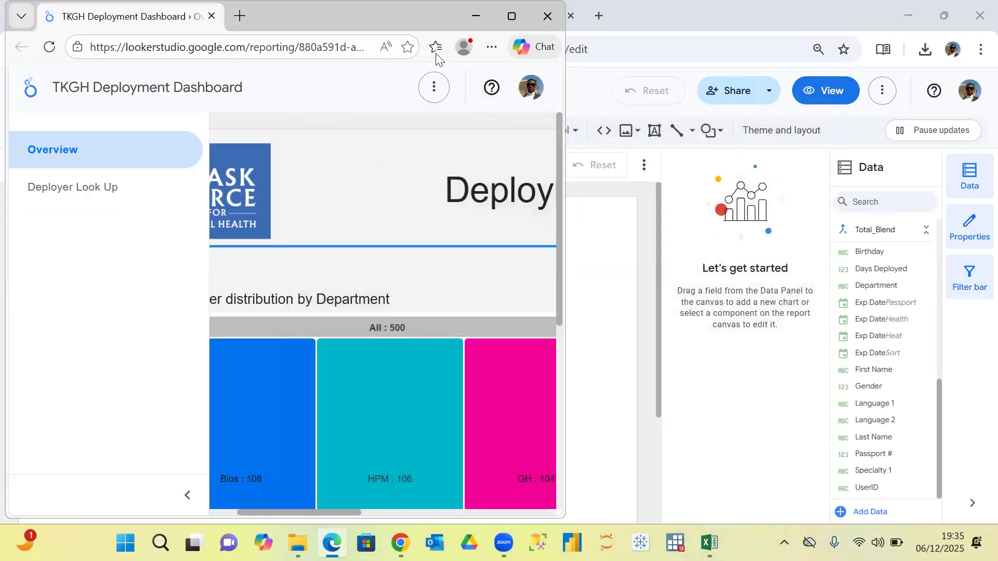
drag(338, 17, 460, 117)
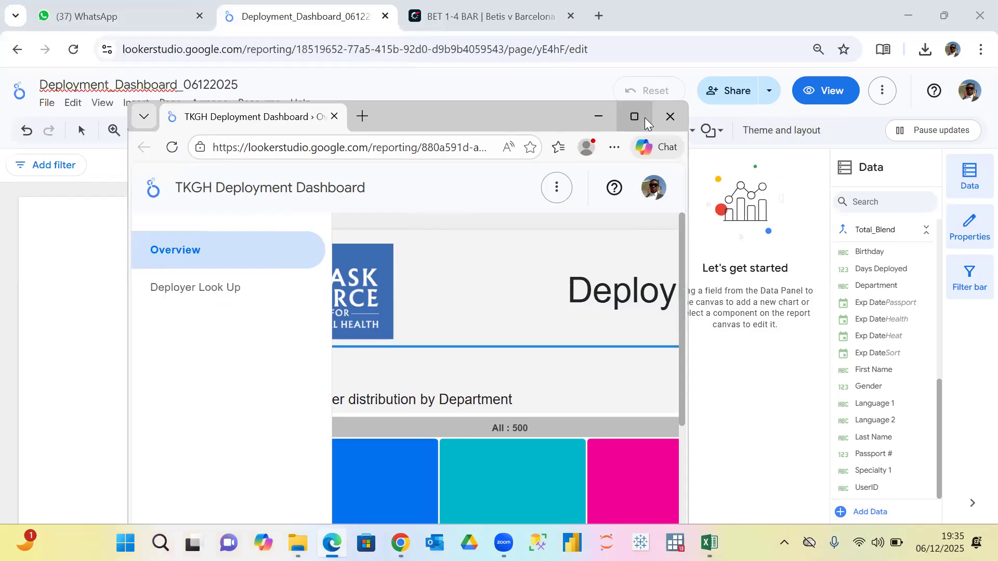
click(645, 117)
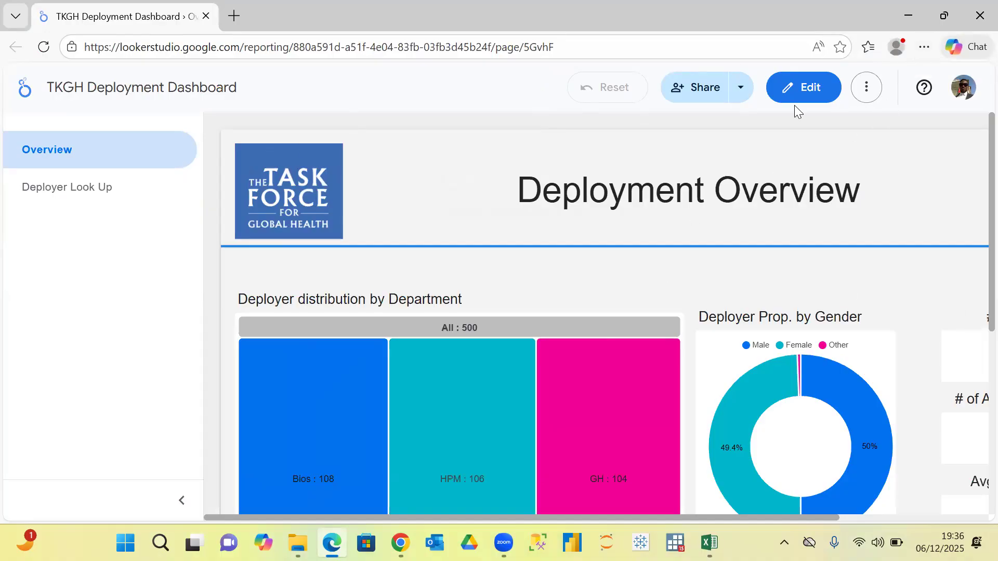
click(919, 13)
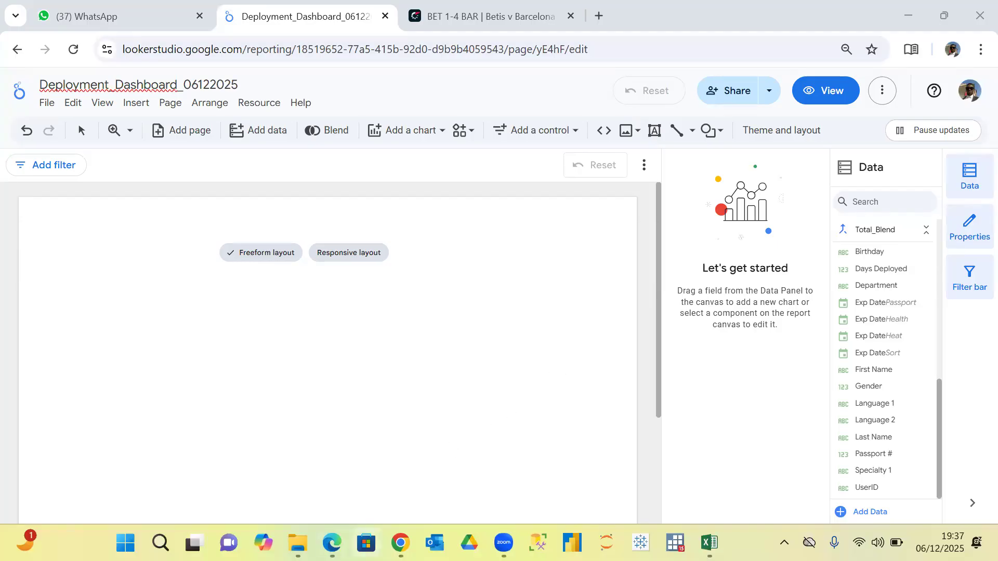
Switch to the TKGH Deployment Dashboard in Microsoft Edge and set the browser zoom to 50% to view the whole Overview page.
mouse_move(332, 542)
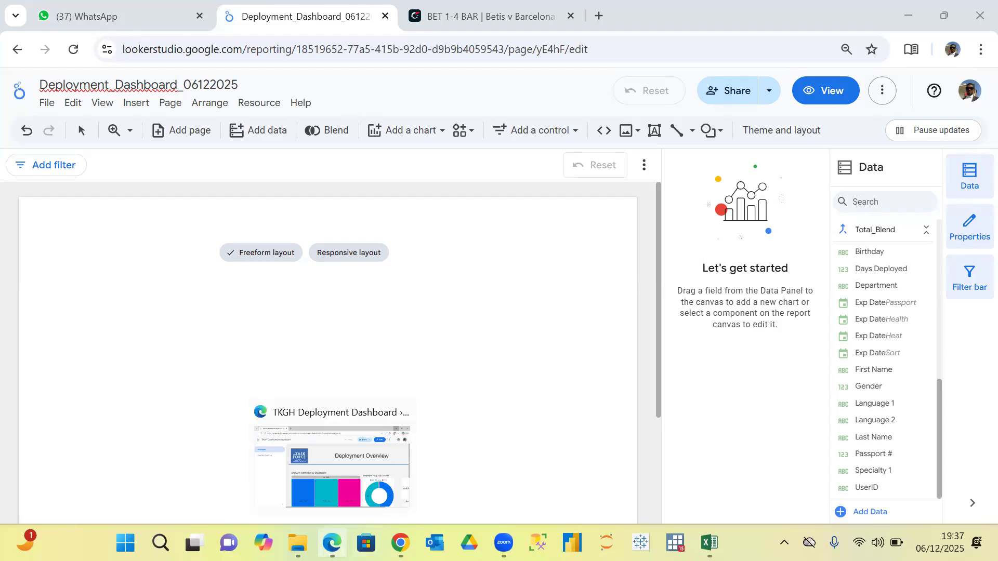
click(333, 459)
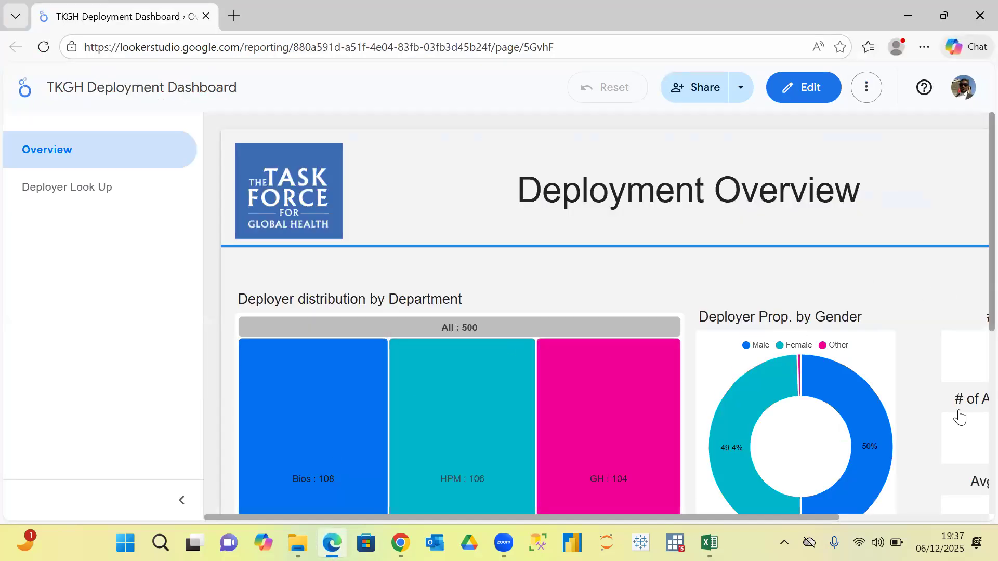
click(925, 49)
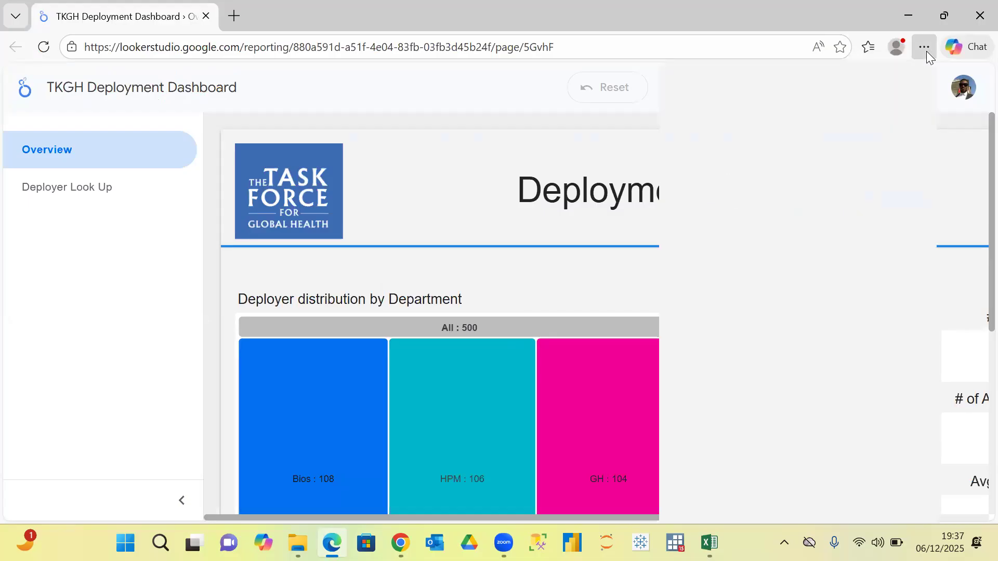
click(834, 156)
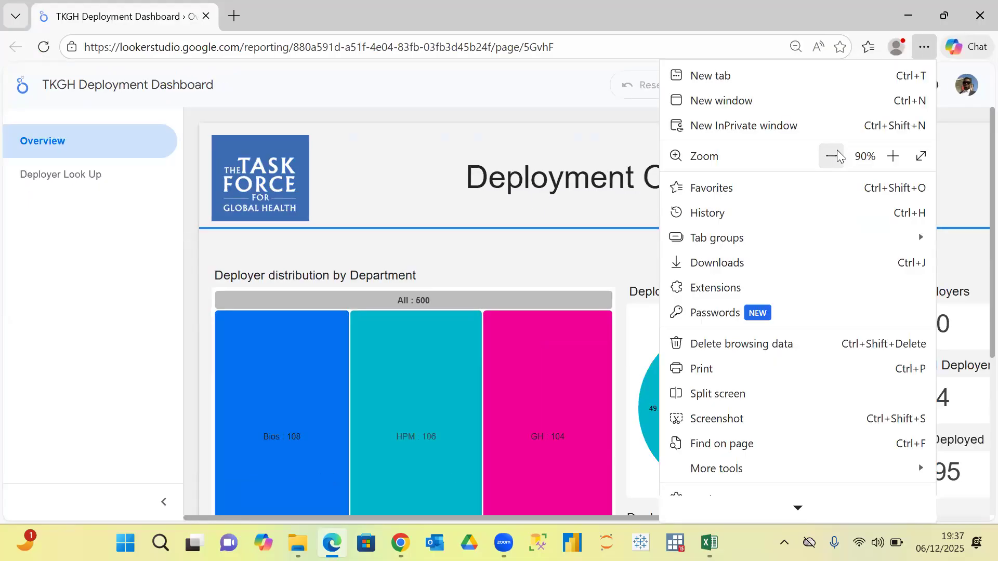
click(833, 156)
click(833, 156)
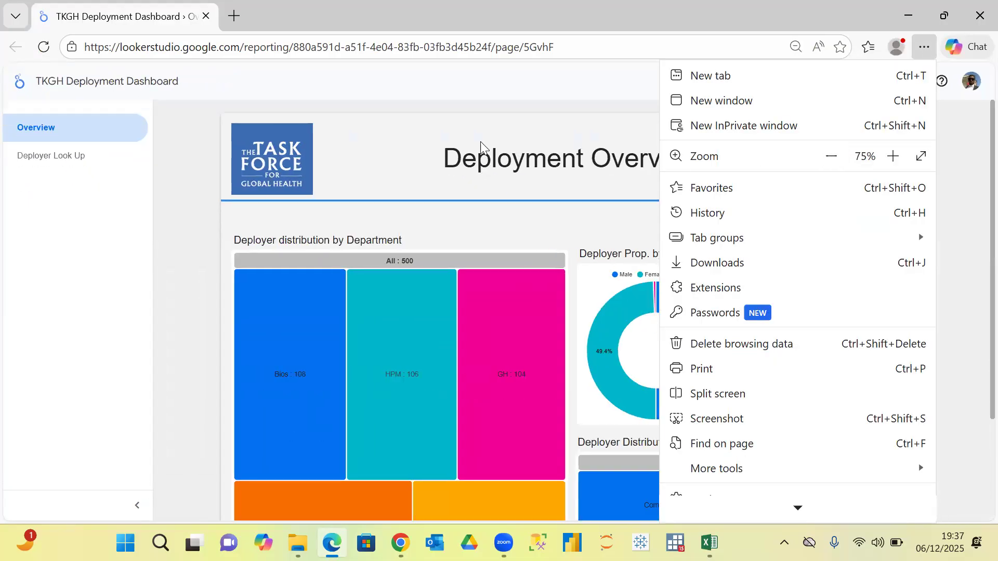
click(186, 175)
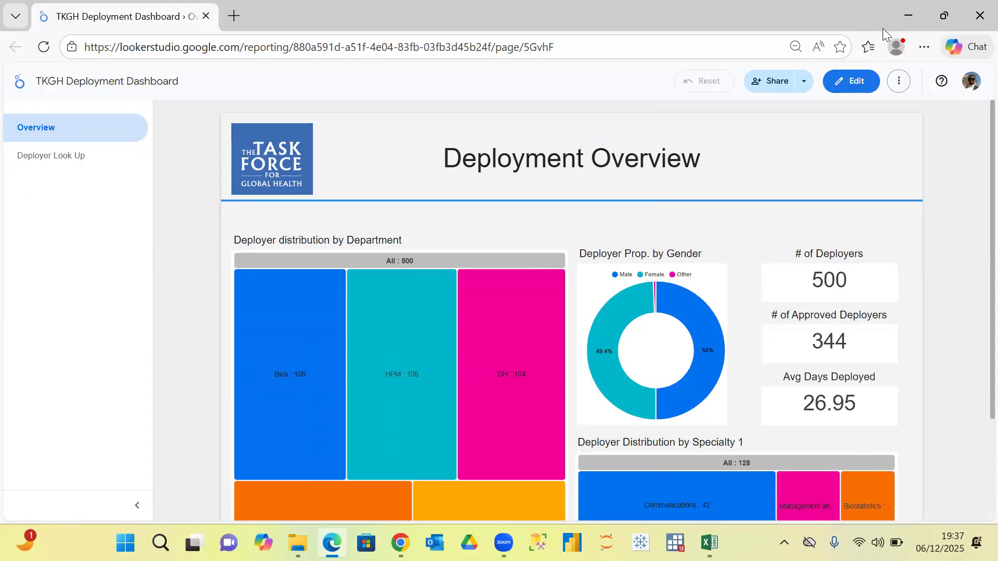
click(924, 47)
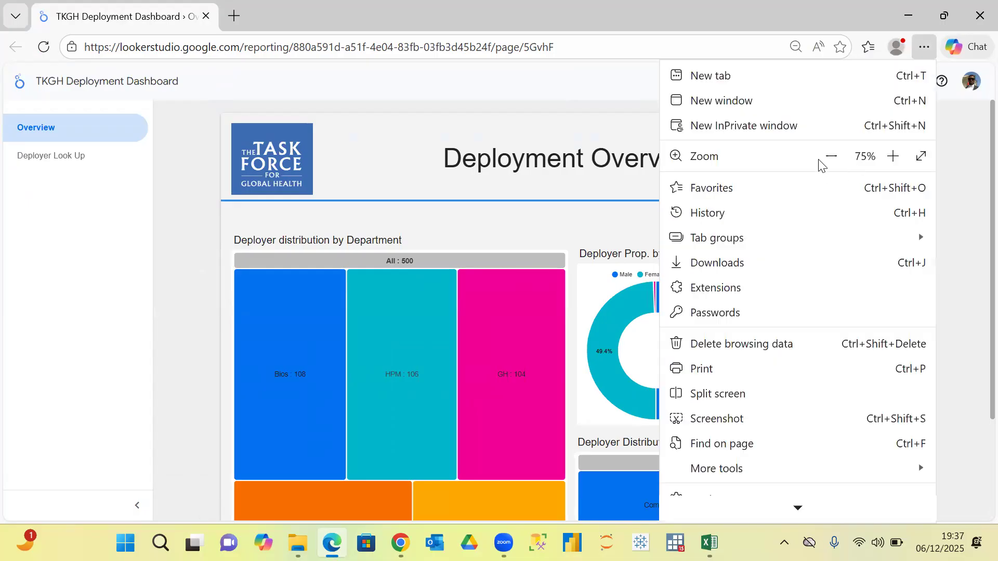
click(835, 155)
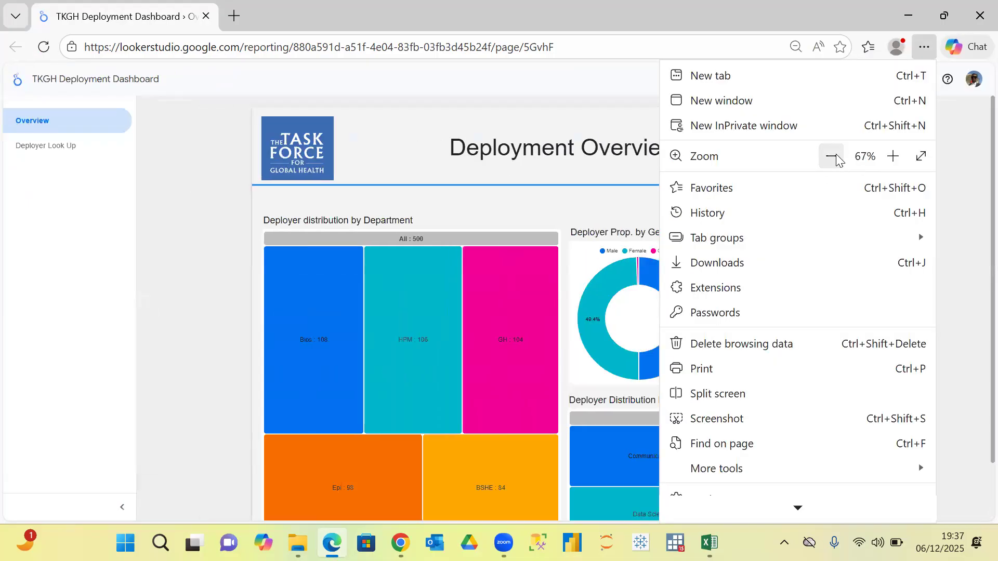
click(835, 156)
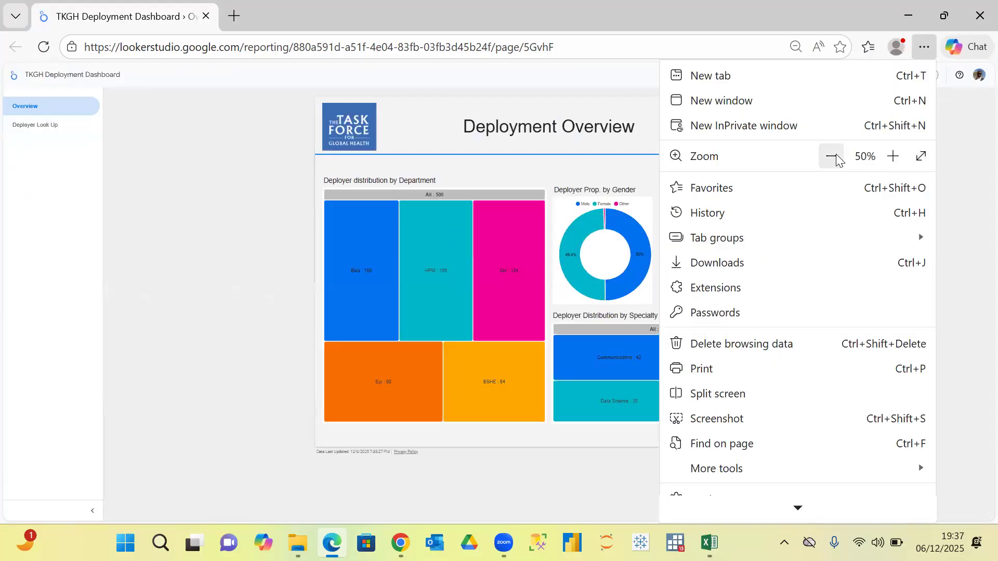
click(235, 187)
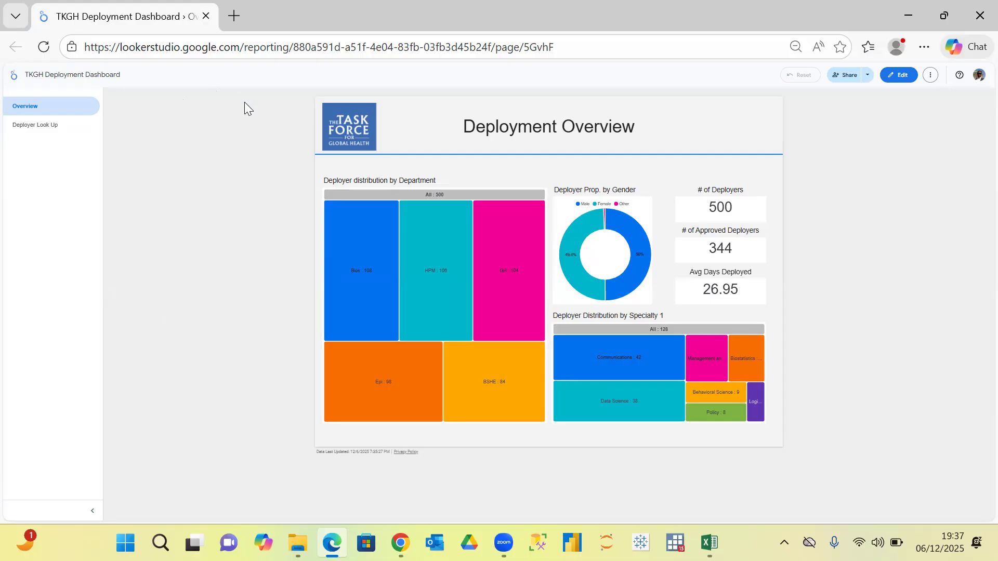
Open the TKGH dashboard for editing and examine the Deployment_Approval formula behind the # of Approved Deployers scorecard, closing it without changes.
click(902, 76)
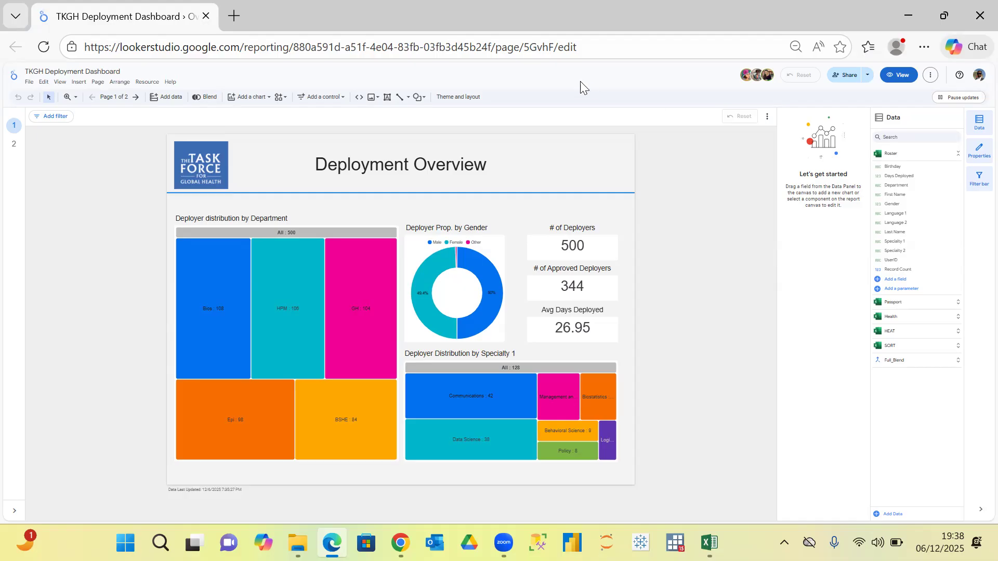
click(591, 290)
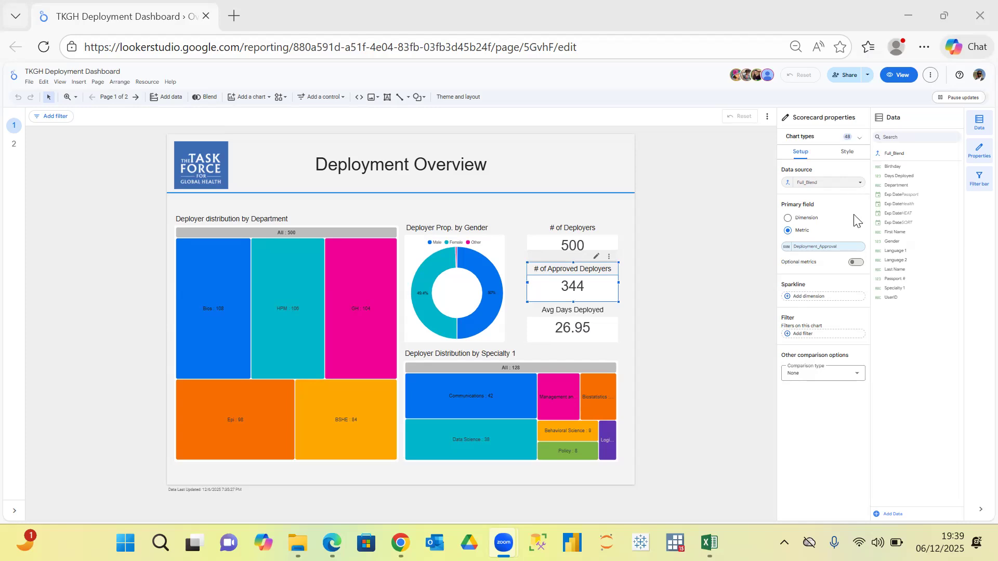
click(836, 248)
click(835, 252)
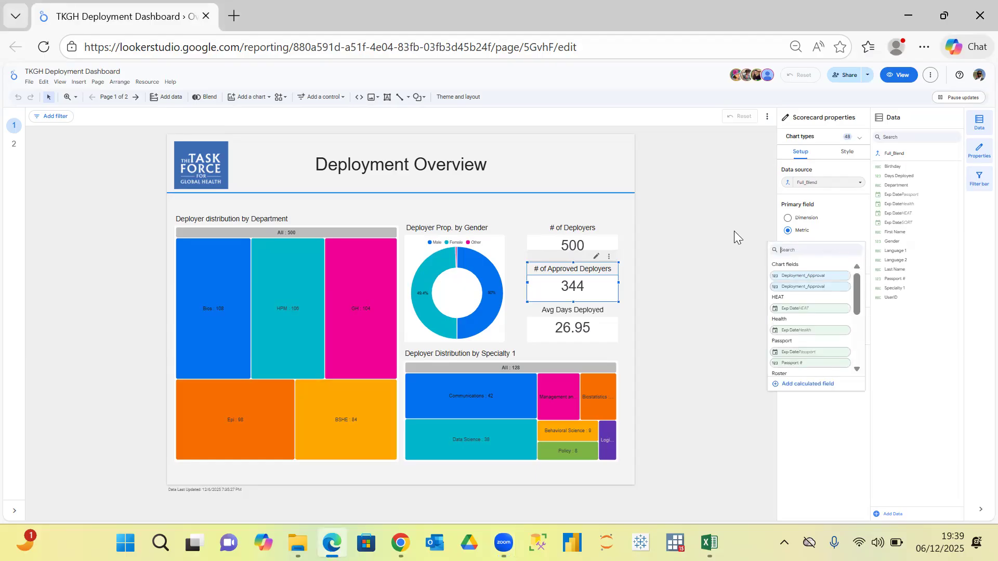
key(Escape)
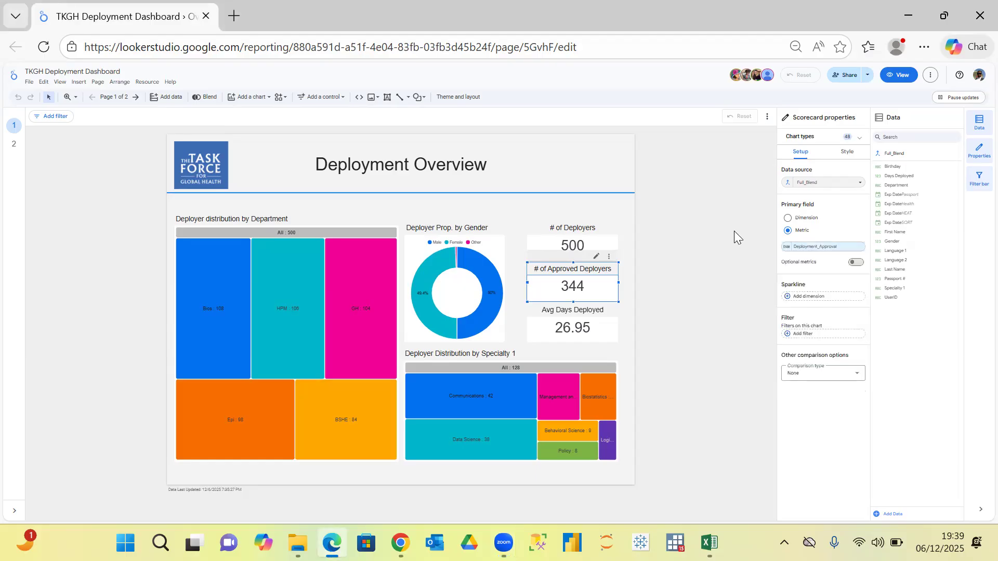
click(787, 248)
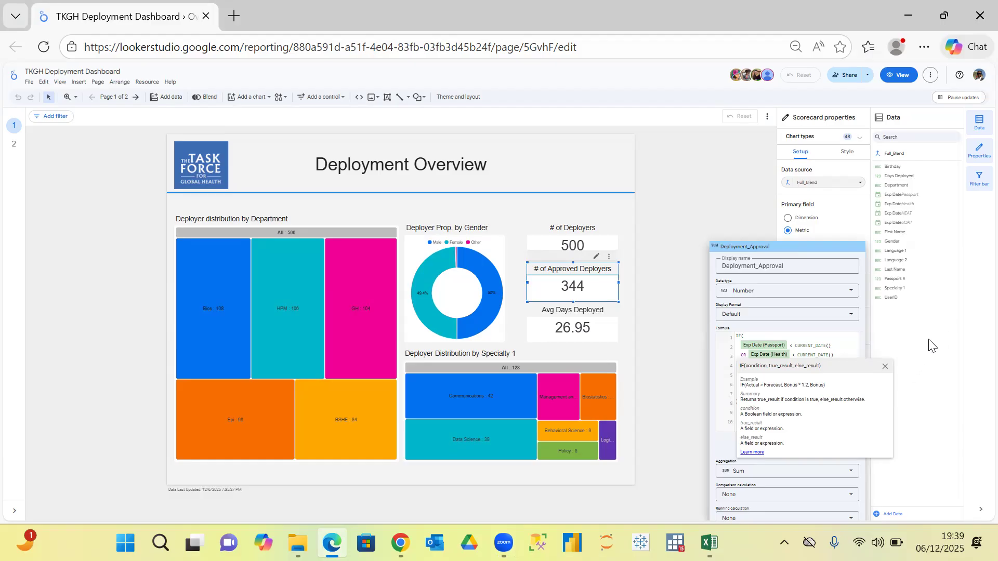
click(886, 368)
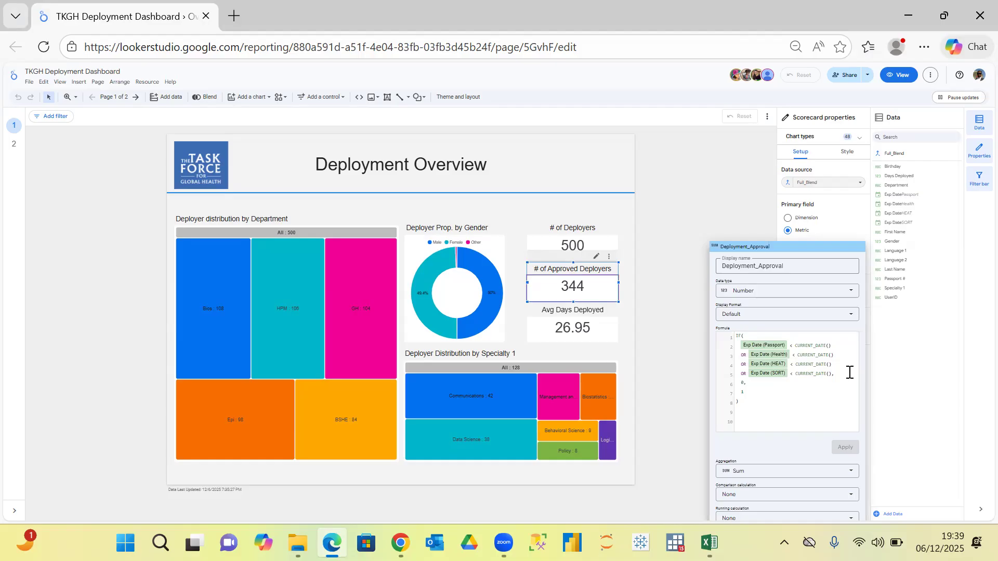
click(716, 183)
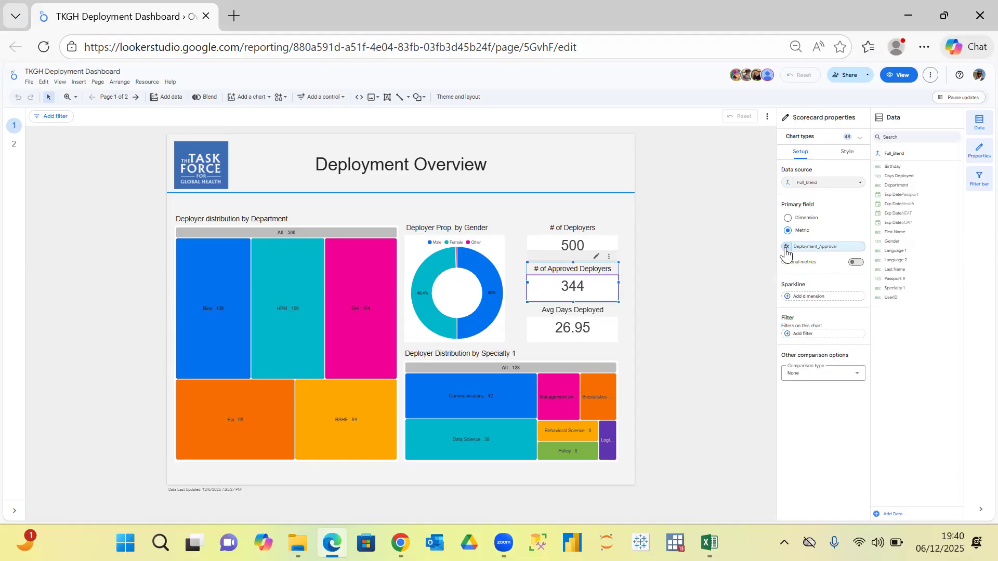
Reopen the Deployment_Approval formula behind the # of Approved Deployers scorecard, examine its expiry-date conditions, and close it without changes.
click(720, 262)
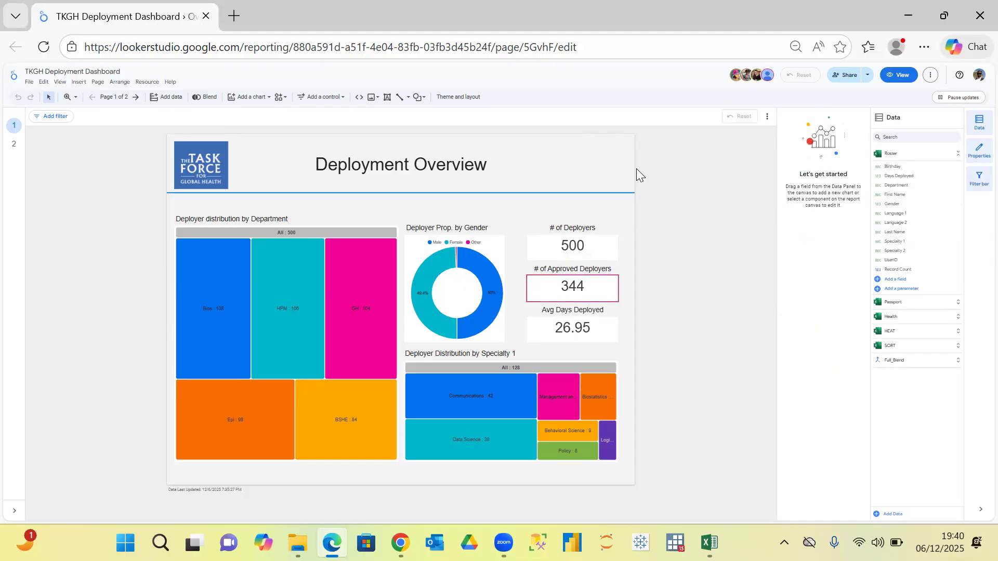
click(560, 276)
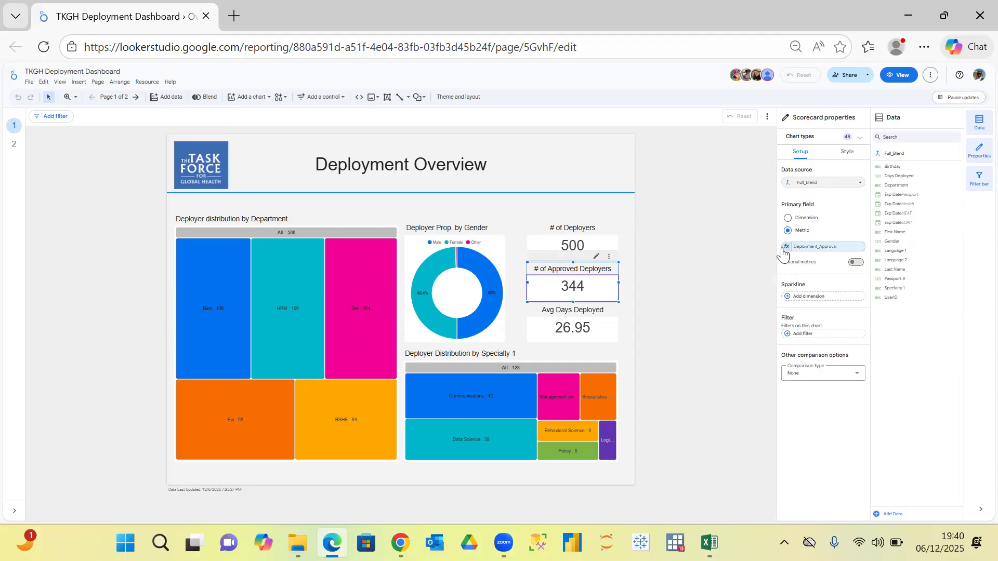
click(787, 247)
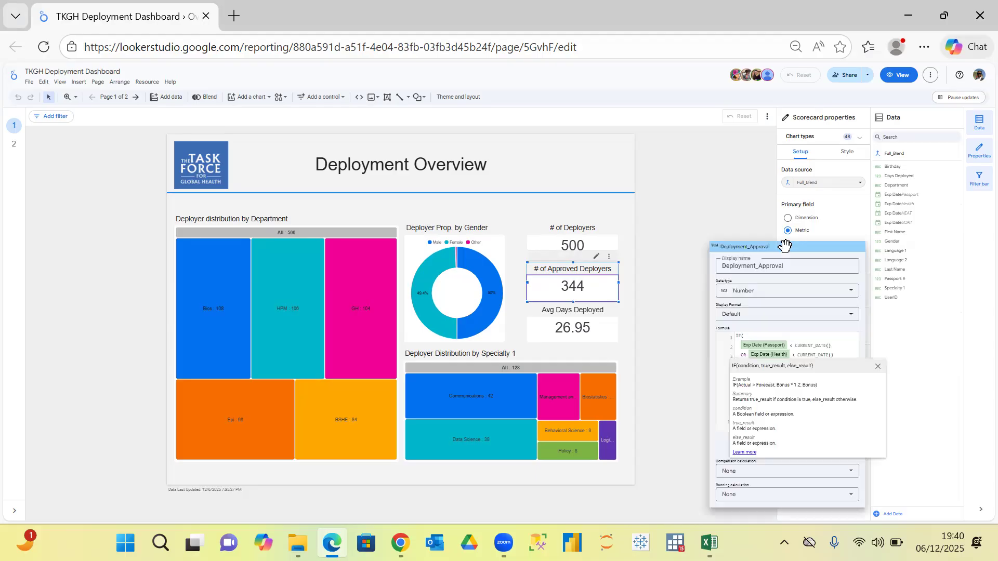
click(676, 377)
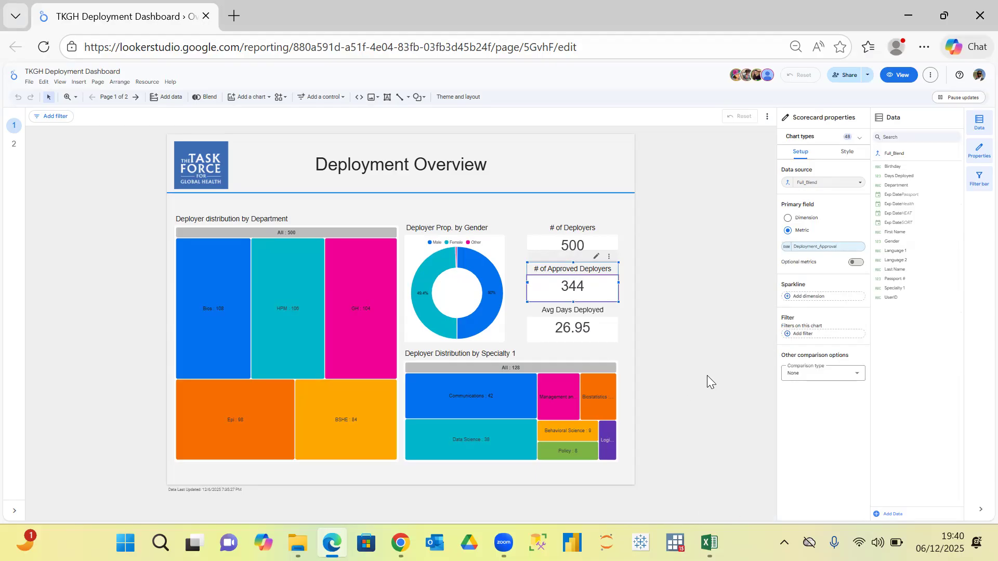
click(787, 247)
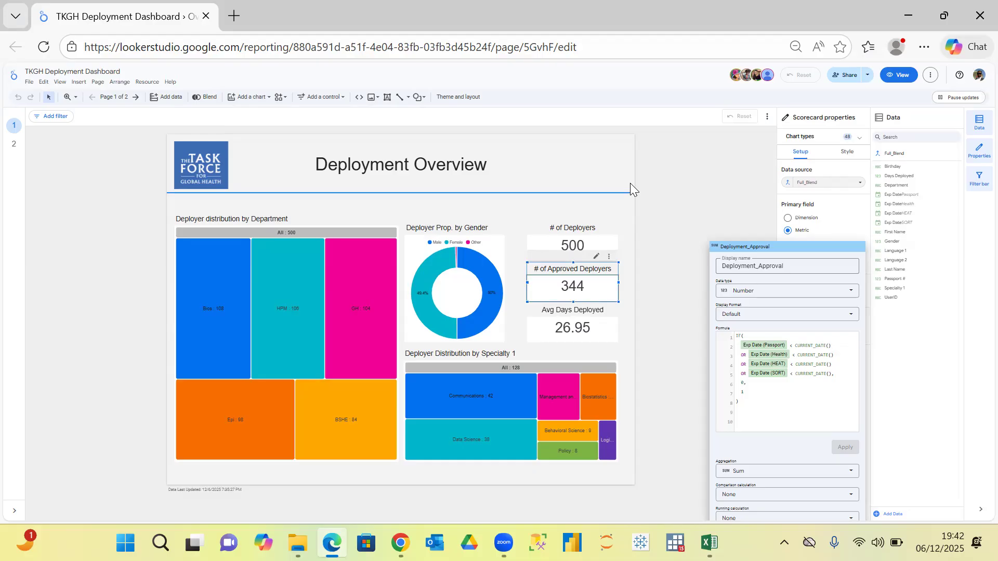
click(679, 236)
Examine the data sources available to the # of Approved Deployers scorecard and keep Full_Blend selected.
mouse_move(400, 543)
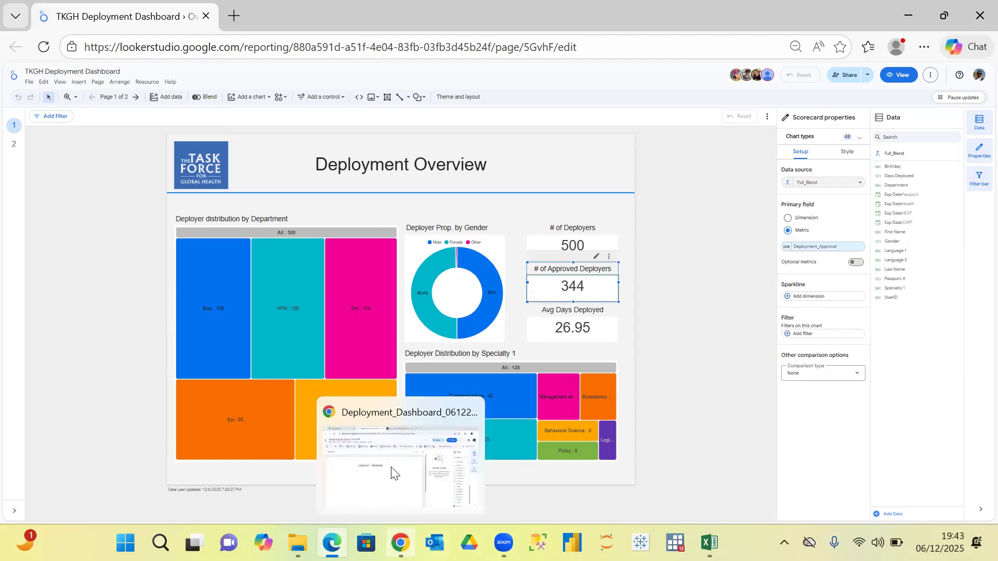
click(423, 454)
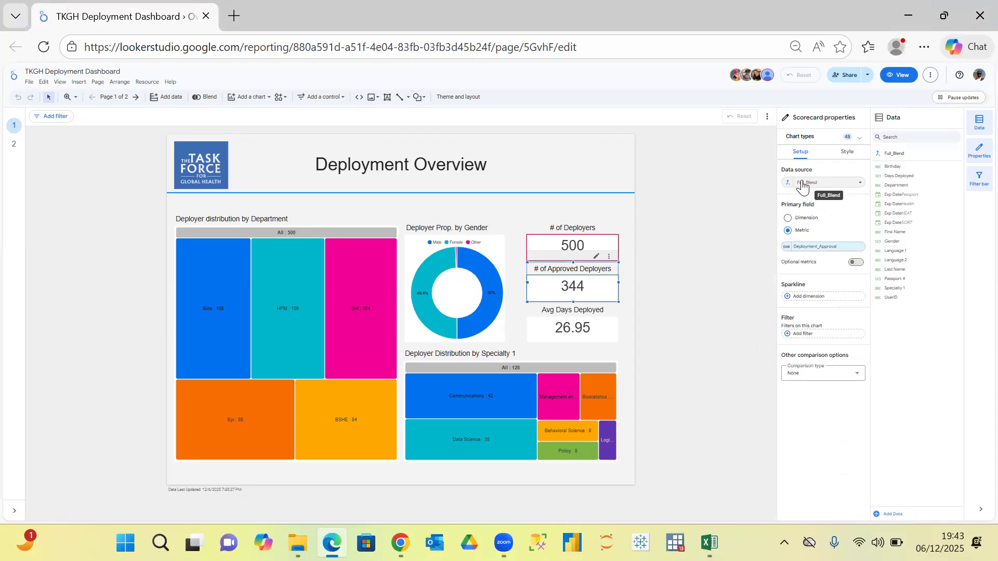
click(862, 185)
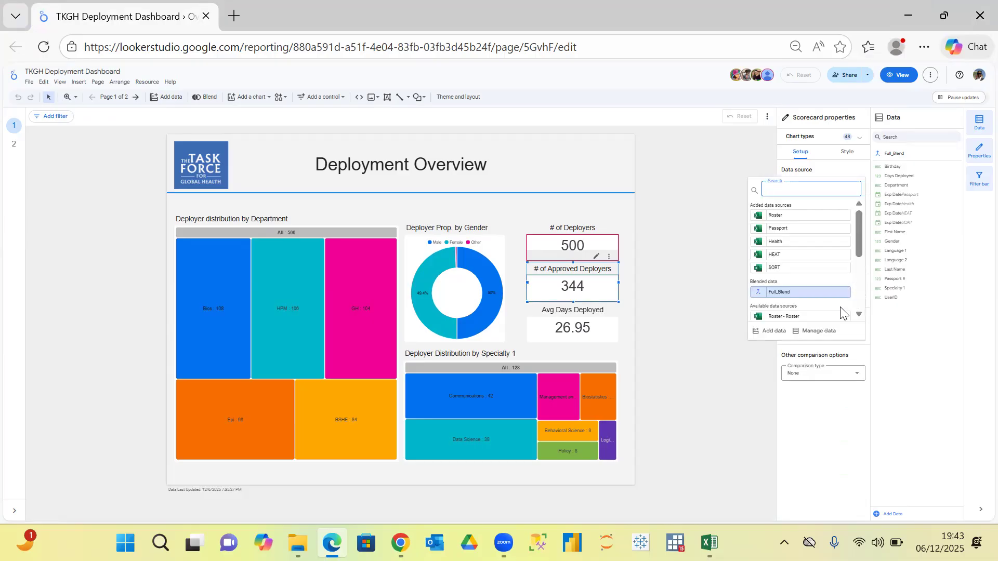
mouse_move(860, 227)
mouse_down()
mouse_move(860, 273)
mouse_move(858, 225)
mouse_up()
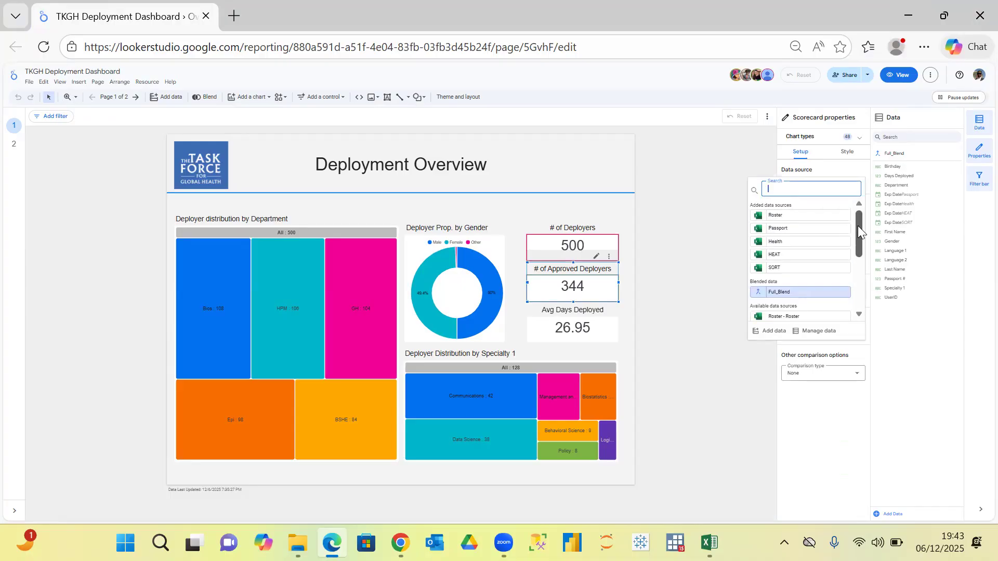
click(777, 292)
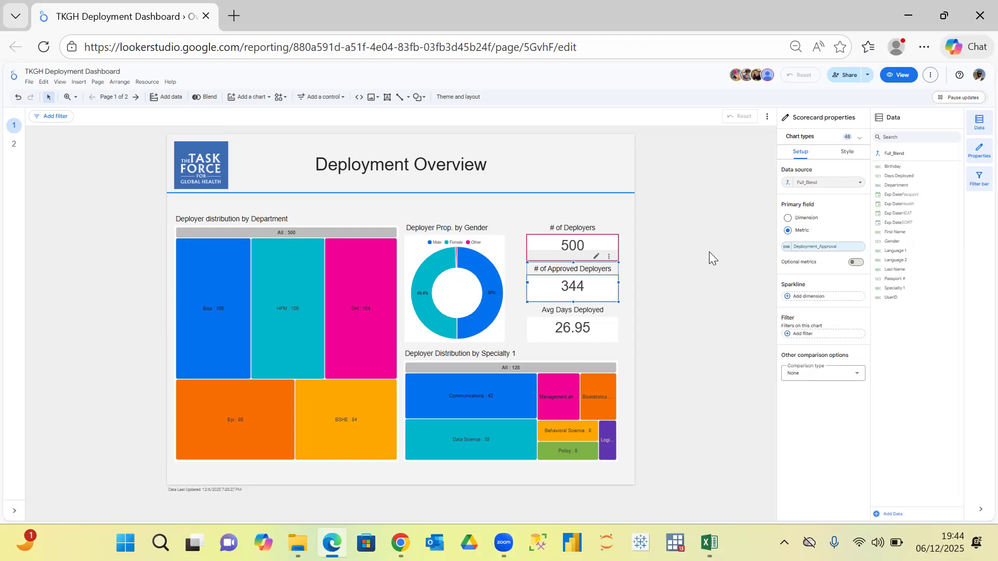
Minimize Microsoft Edge and switch to the Deployment_Dashboard_06122025 report in Google Chrome.
click(913, 13)
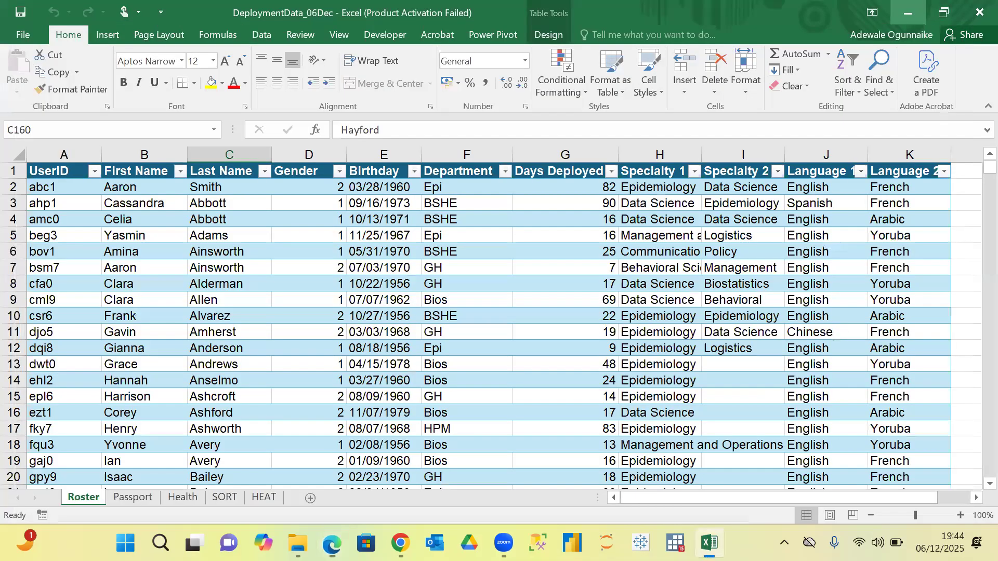
mouse_move(400, 544)
click(404, 504)
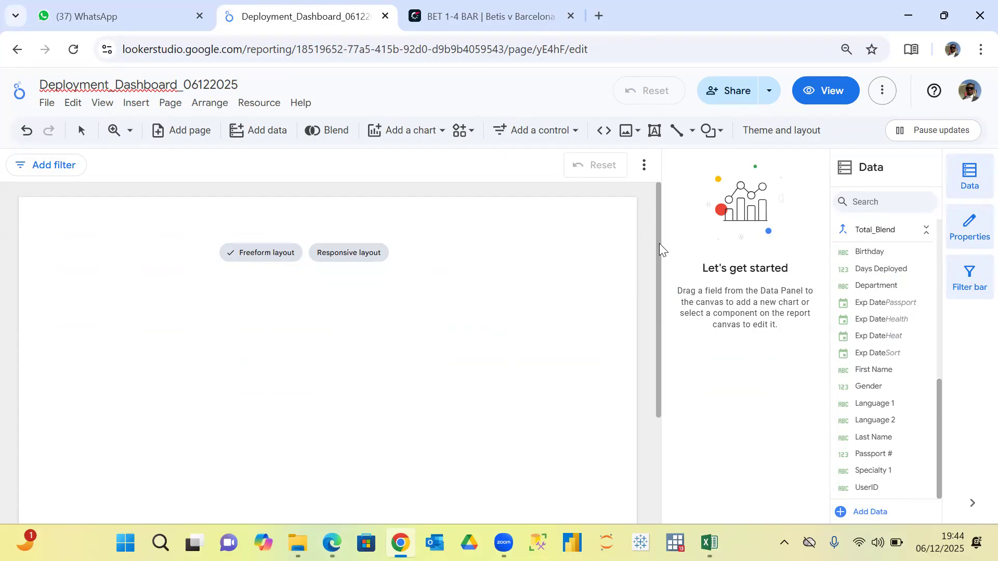
drag(660, 246, 654, 197)
click(462, 26)
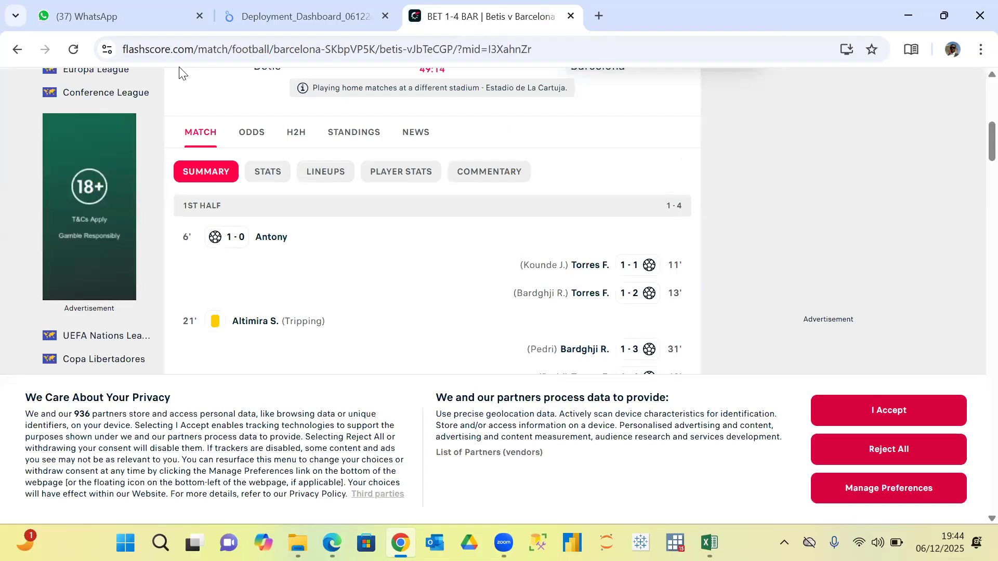
click(307, 16)
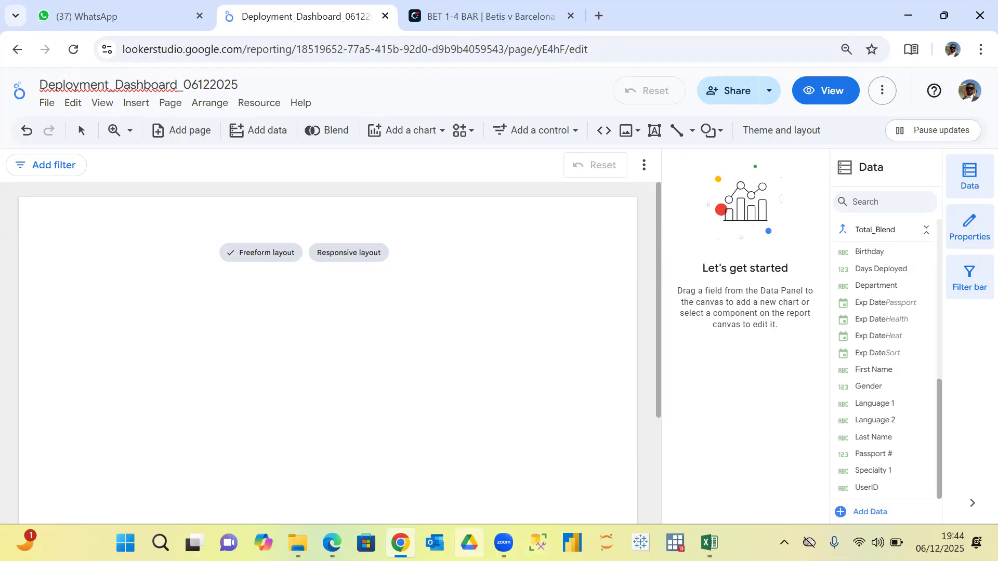
Open the TKGH Deployment Dashboard in Google Chrome by pasting its link in place of the football match page.
mouse_move(332, 544)
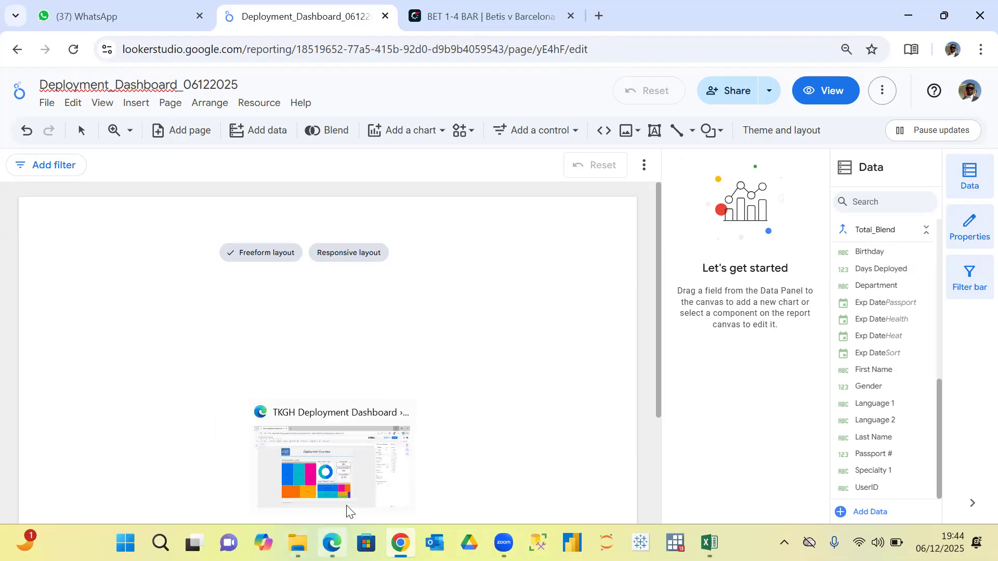
click(353, 494)
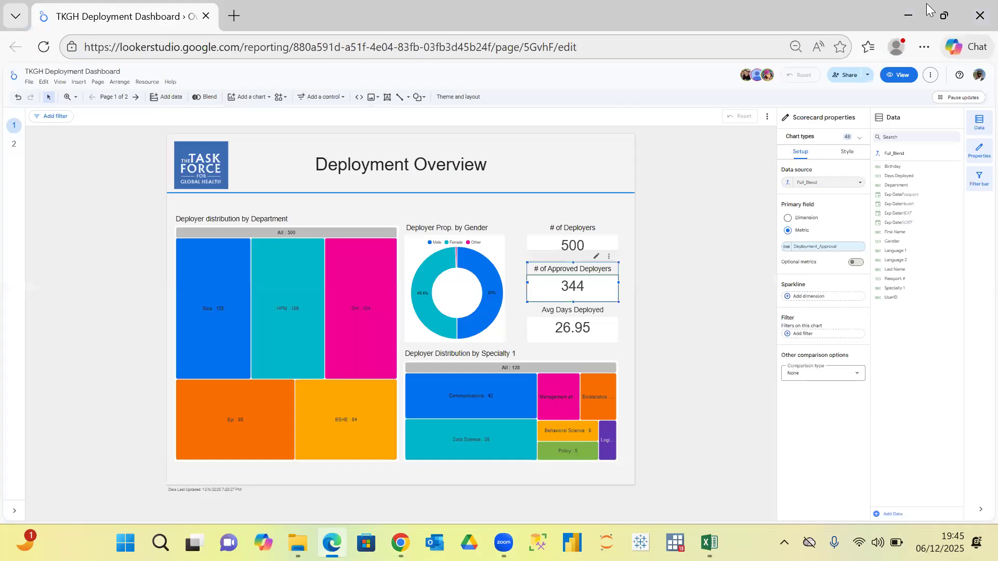
click(909, 15)
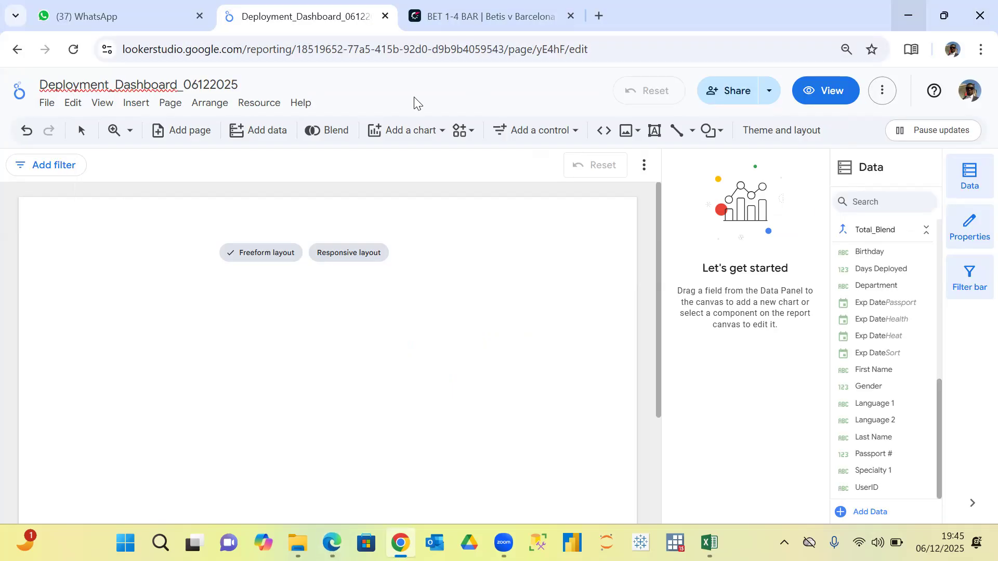
mouse_move(331, 543)
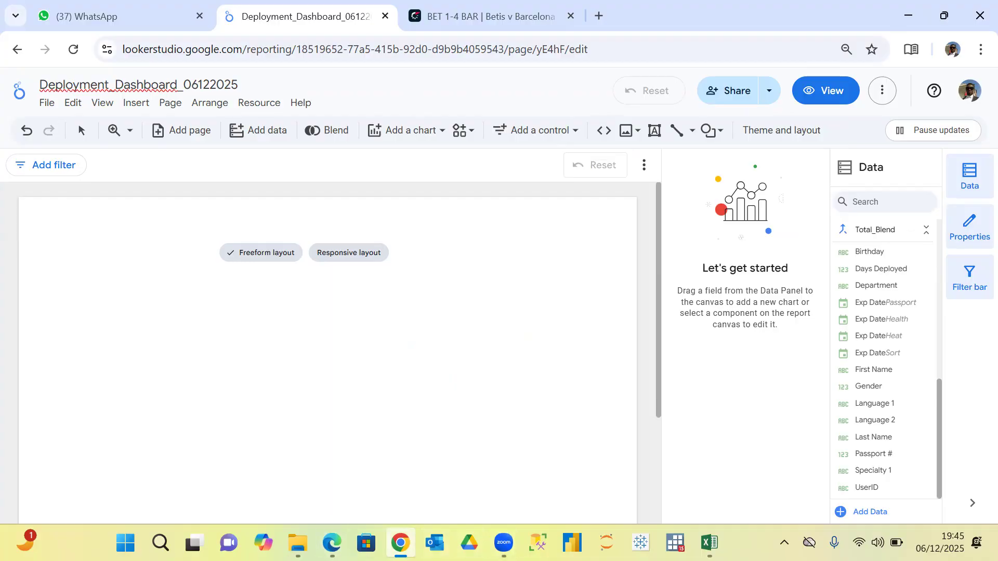
mouse_move(401, 543)
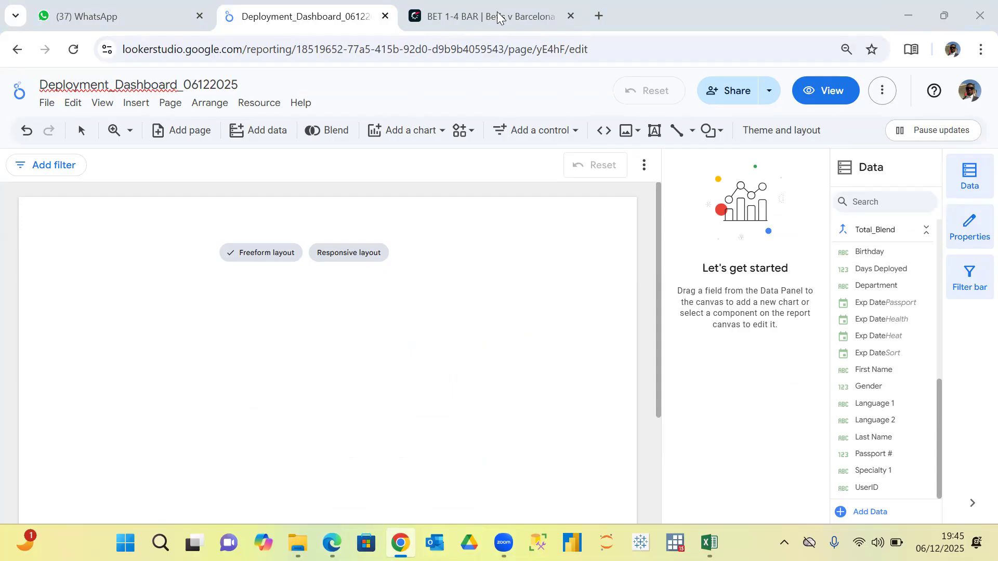
key(ctrl+Tab)
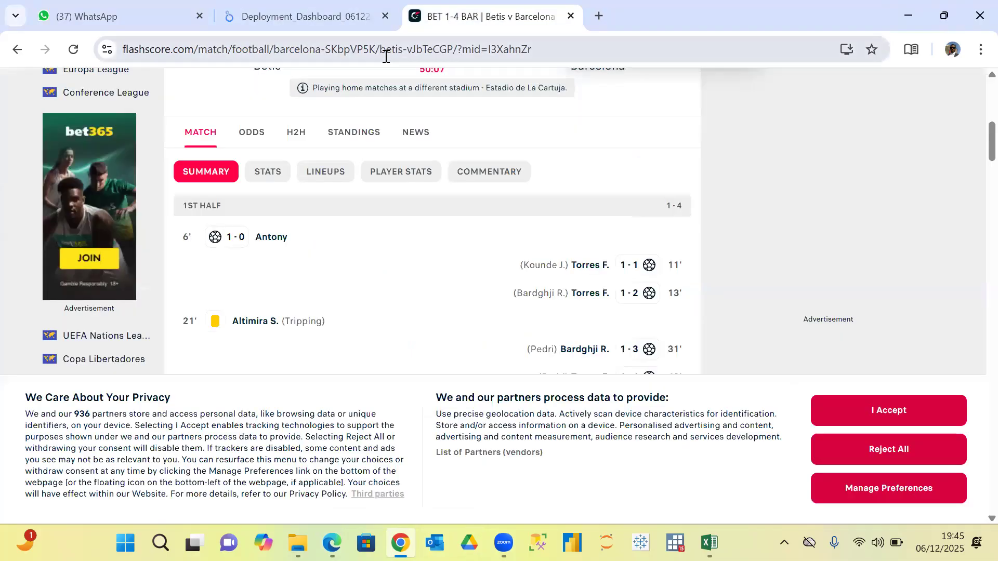
click(386, 56)
key(Return)
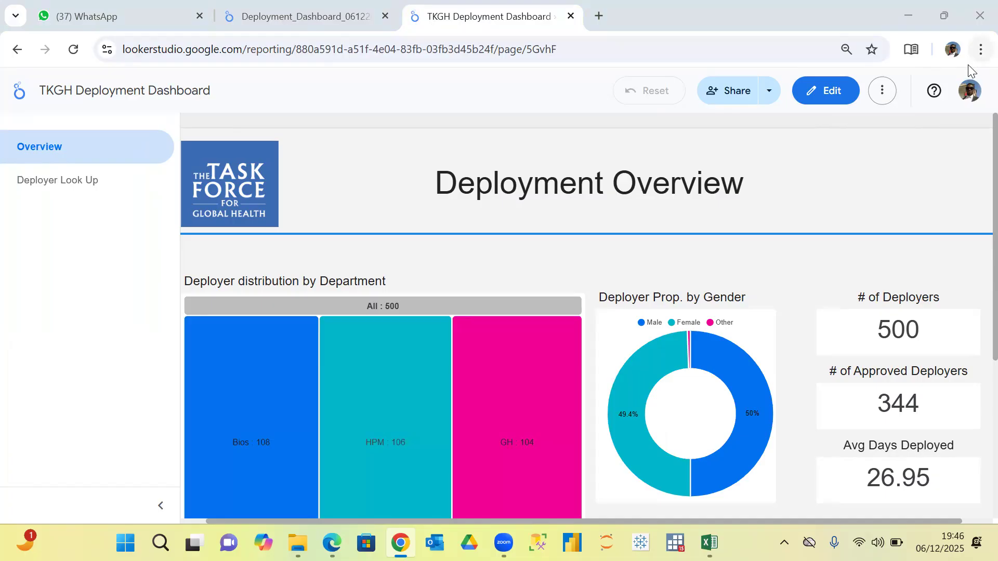
Set the browser zoom to 50% and open the TKGH Deployment Dashboard for editing.
click(980, 49)
click(877, 405)
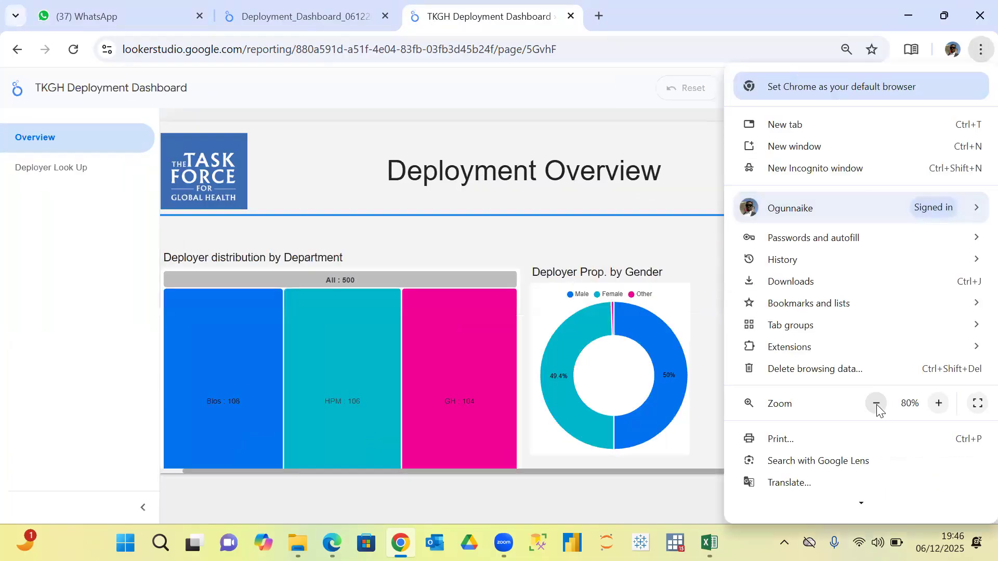
click(876, 404)
click(876, 404)
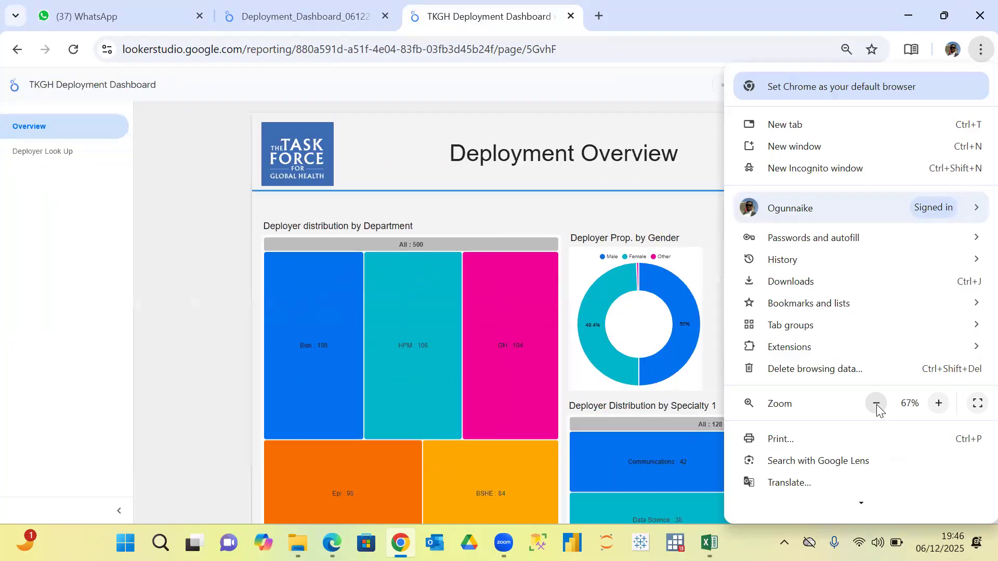
click(876, 404)
click(876, 405)
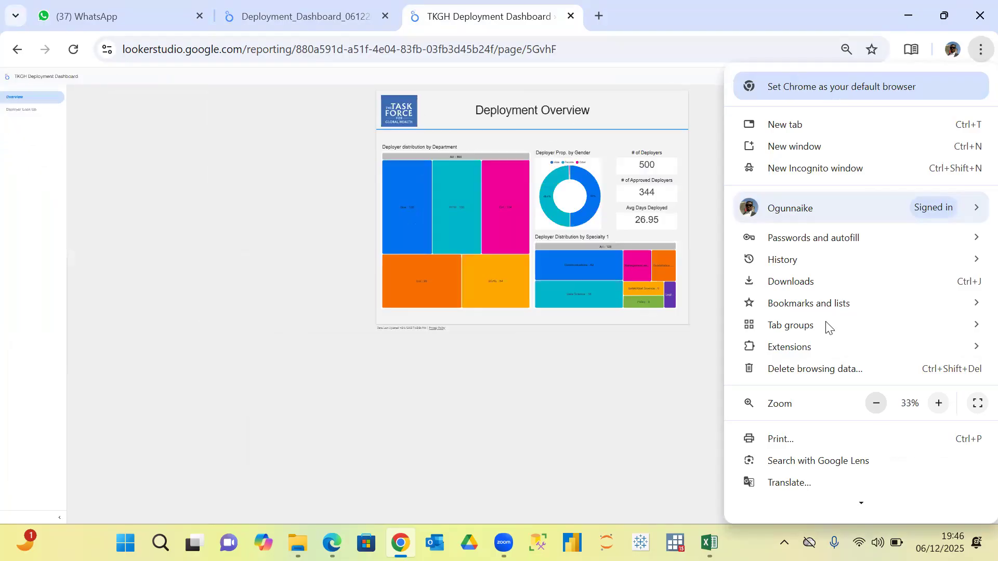
click(939, 404)
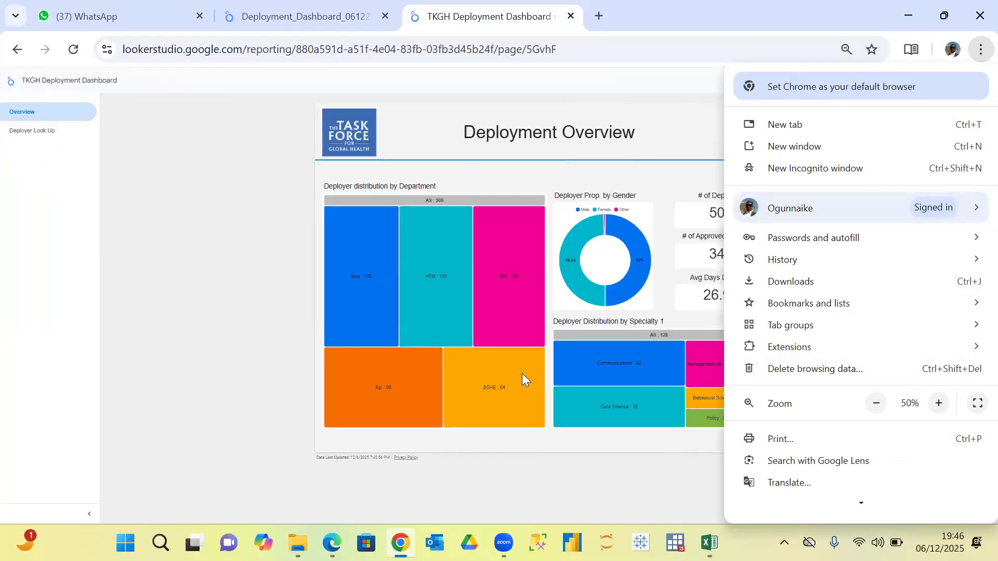
click(473, 483)
click(907, 84)
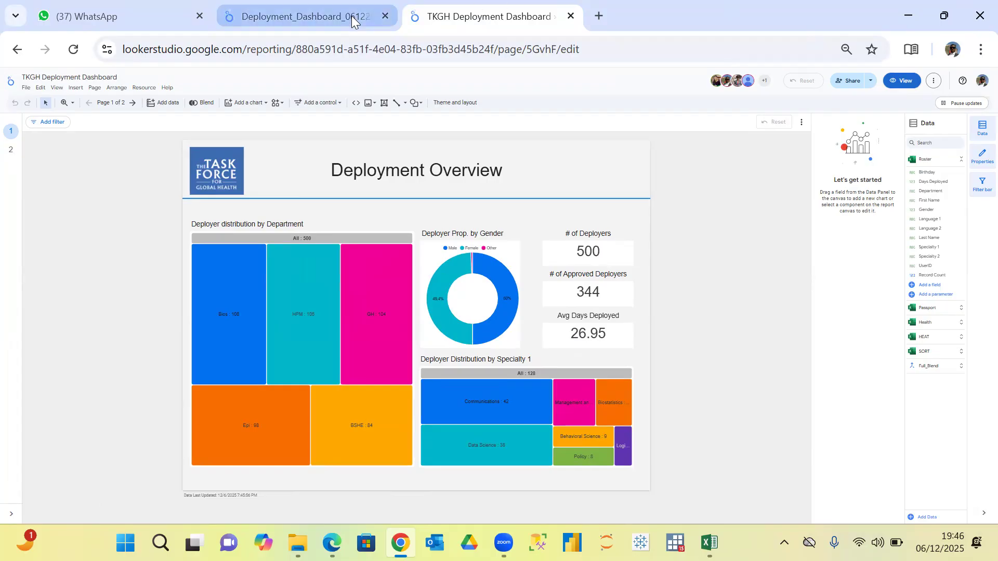
Compare the blank Deployment_Dashboard_06122025 report with the TKGH dashboard, viewing its Deployer Look Up page and returning to the Overview page.
mouse_move(352, 16)
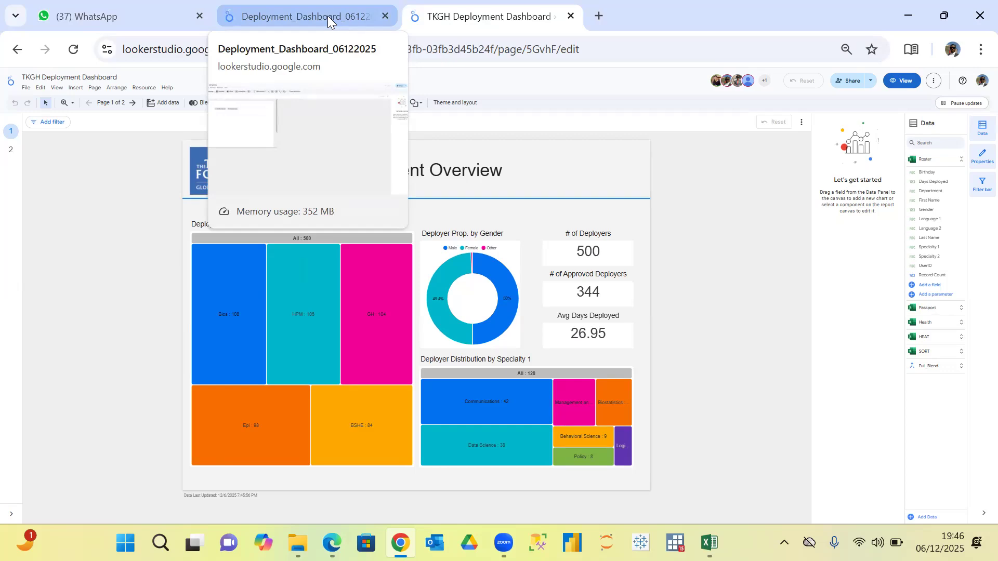
click(327, 15)
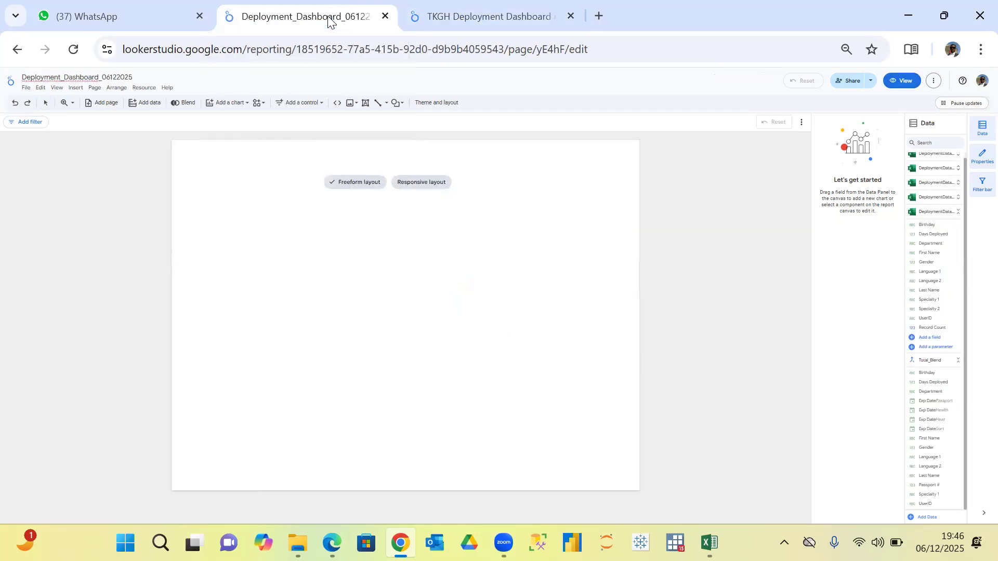
click(451, 18)
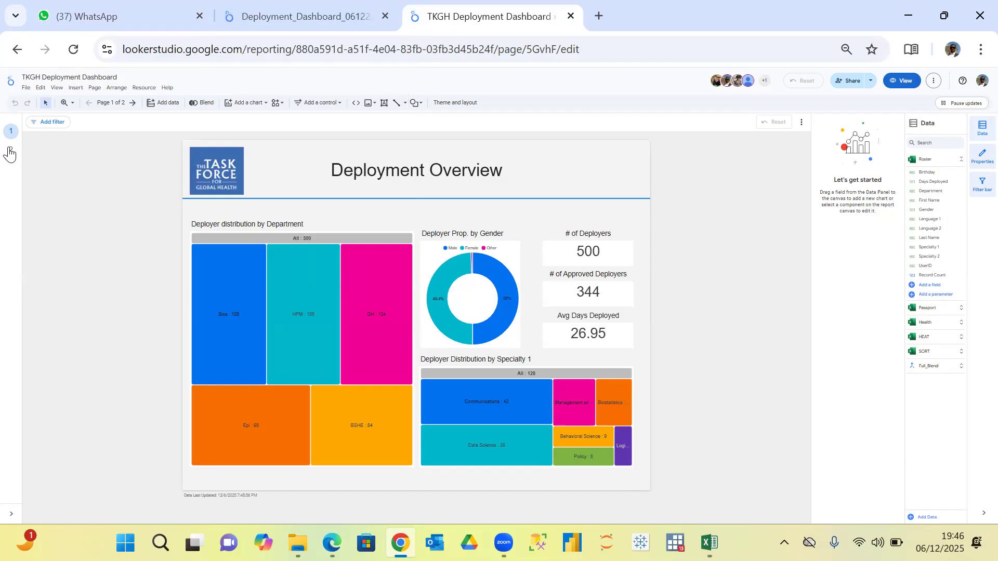
click(10, 153)
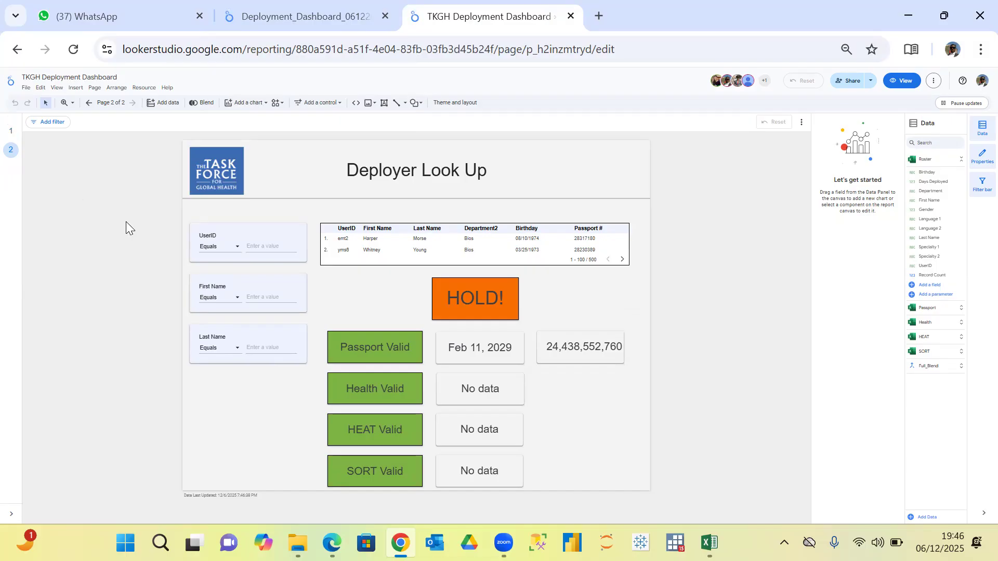
click(8, 133)
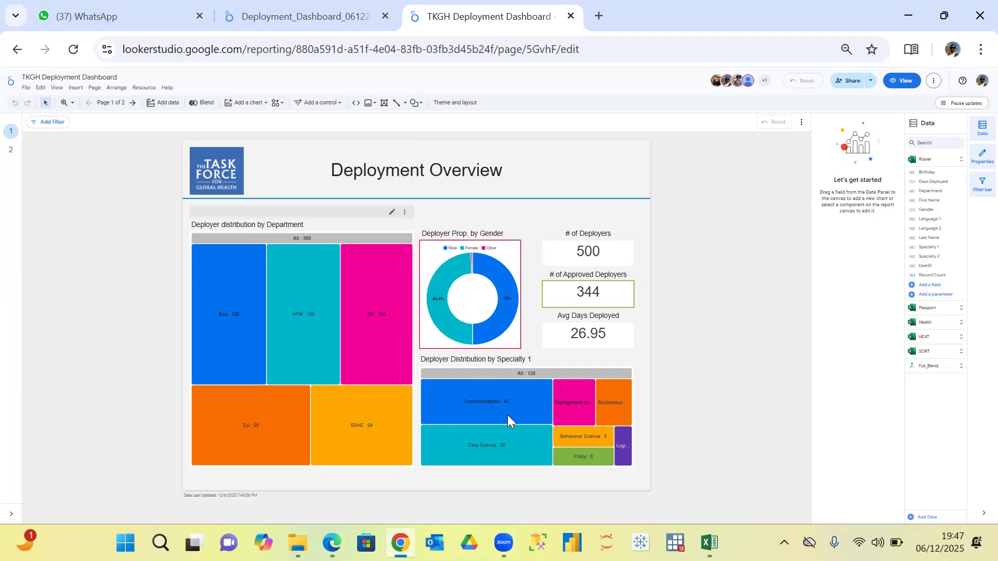
Examine the Specialty 1 and Department treemap settings, testing and clearing the Bios cross-filter, and return to the Deployment_Dashboard_06122025 report.
click(559, 377)
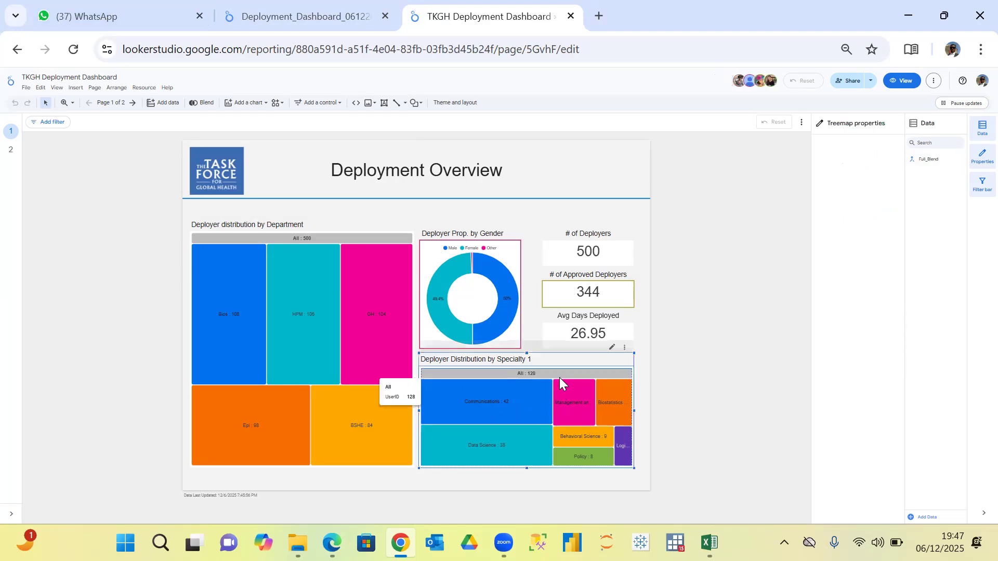
click(230, 313)
click(231, 313)
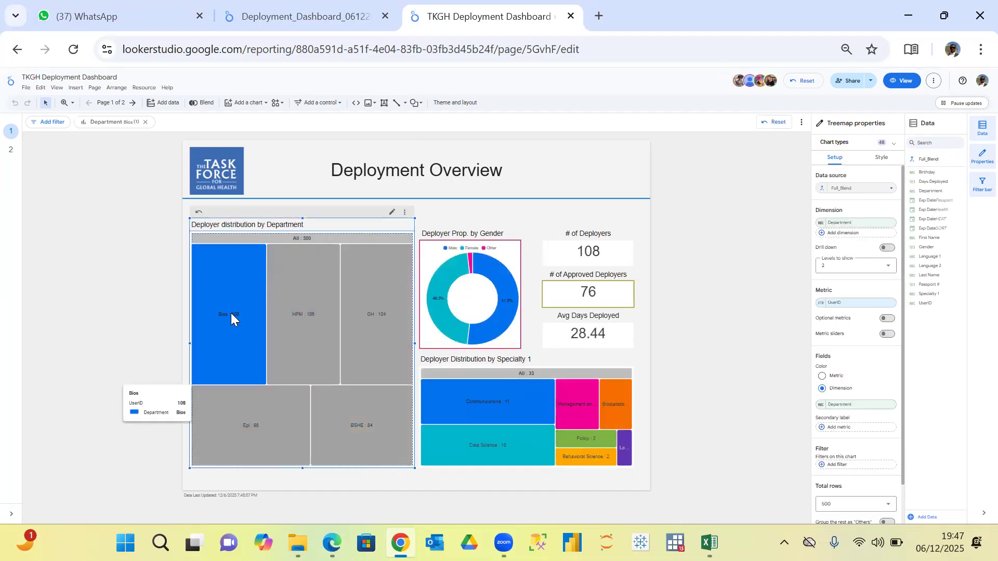
click(243, 339)
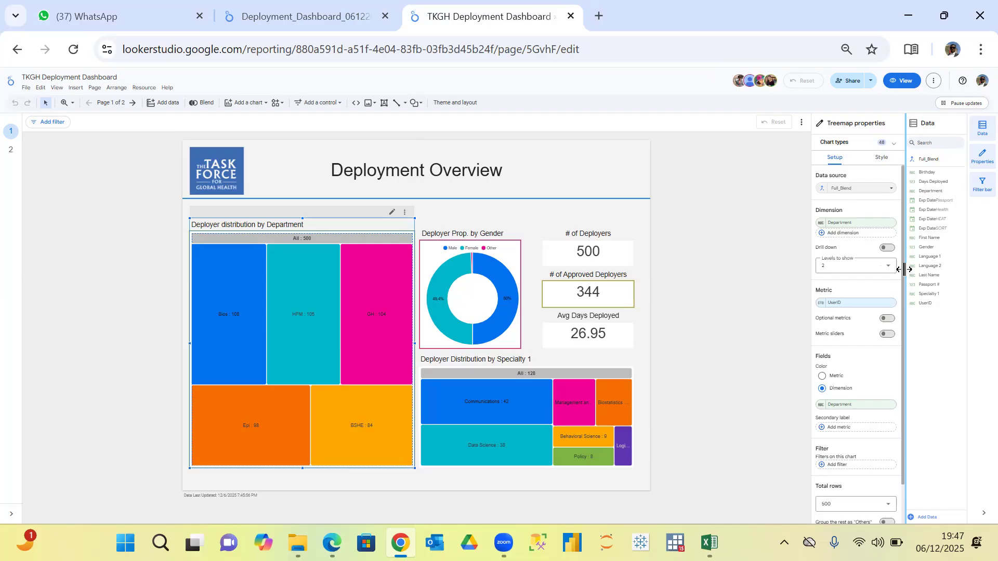
scroll(904, 272, down, 1)
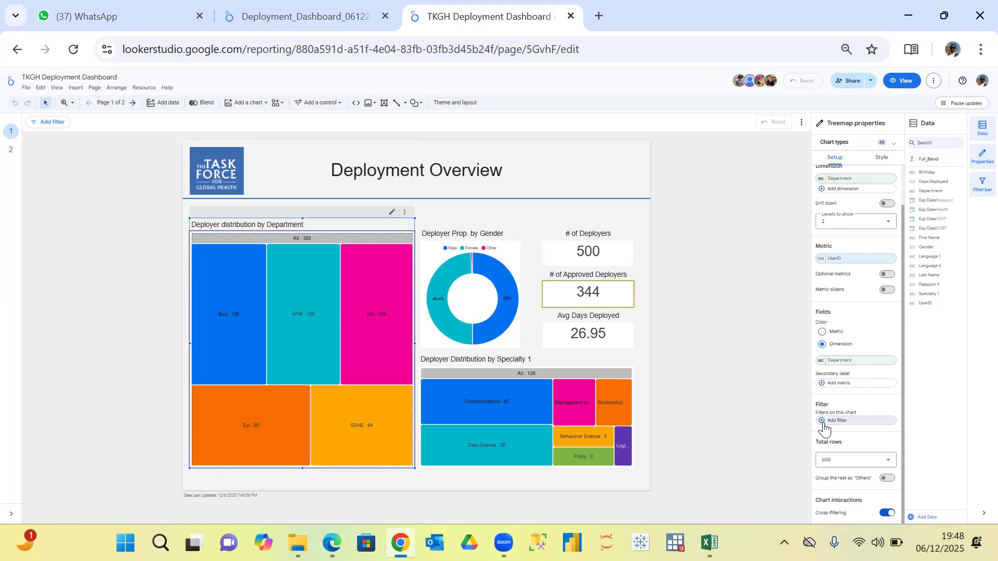
click(291, 8)
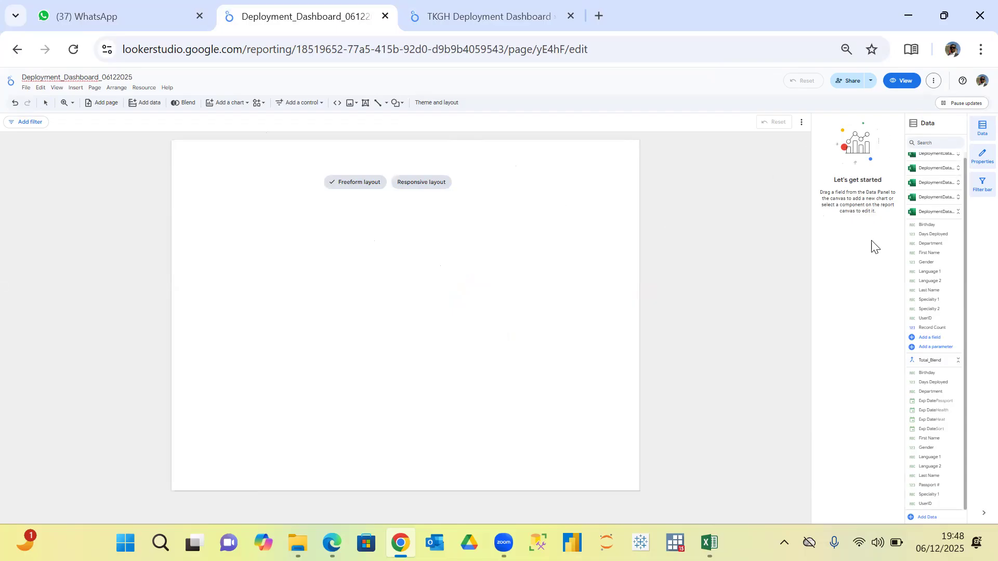
click(902, 85)
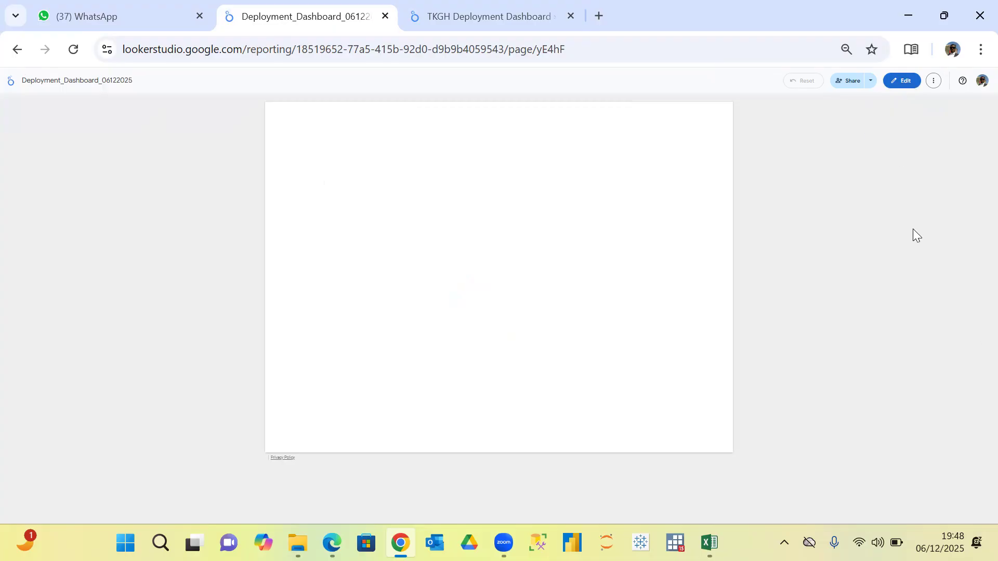
click(906, 84)
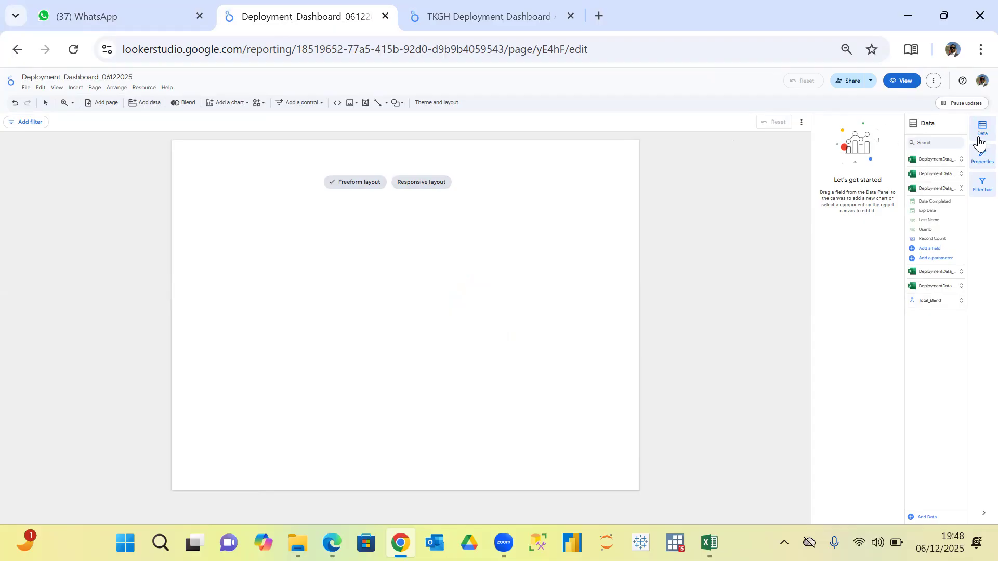
click(980, 157)
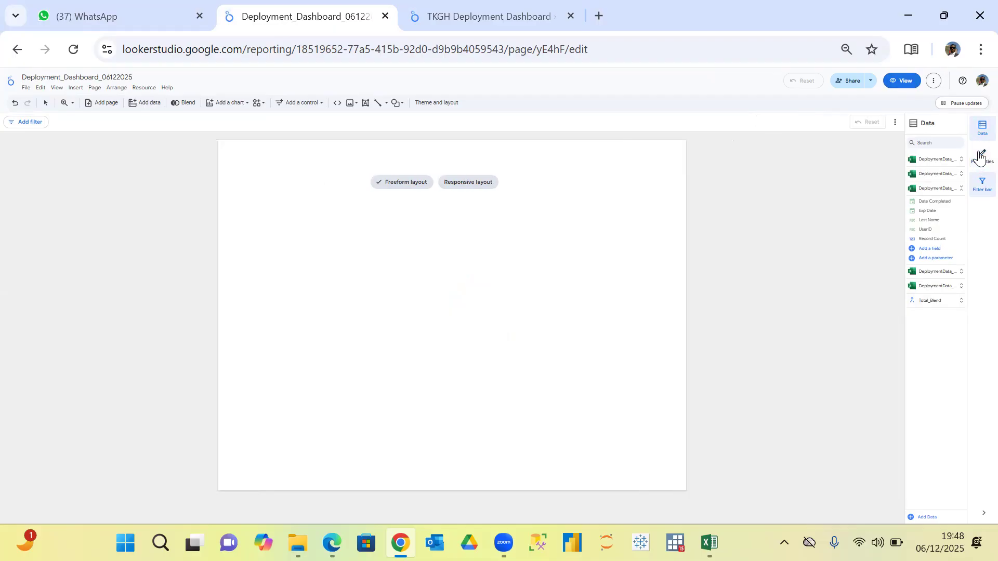
click(976, 162)
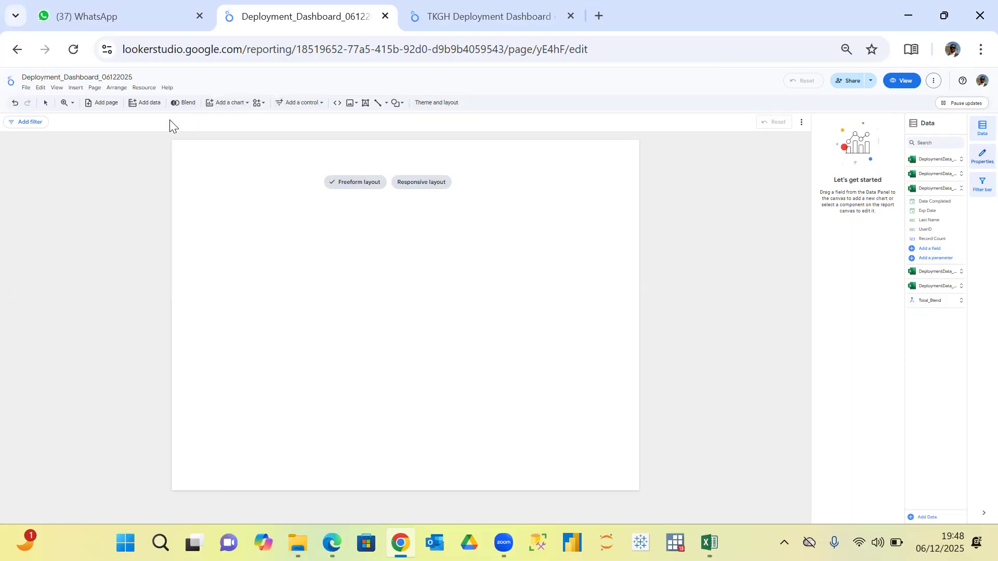
Add a treemap chart to the upper-left area of the blank report page and compare it with the TKGH dashboard's Department treemap.
click(231, 107)
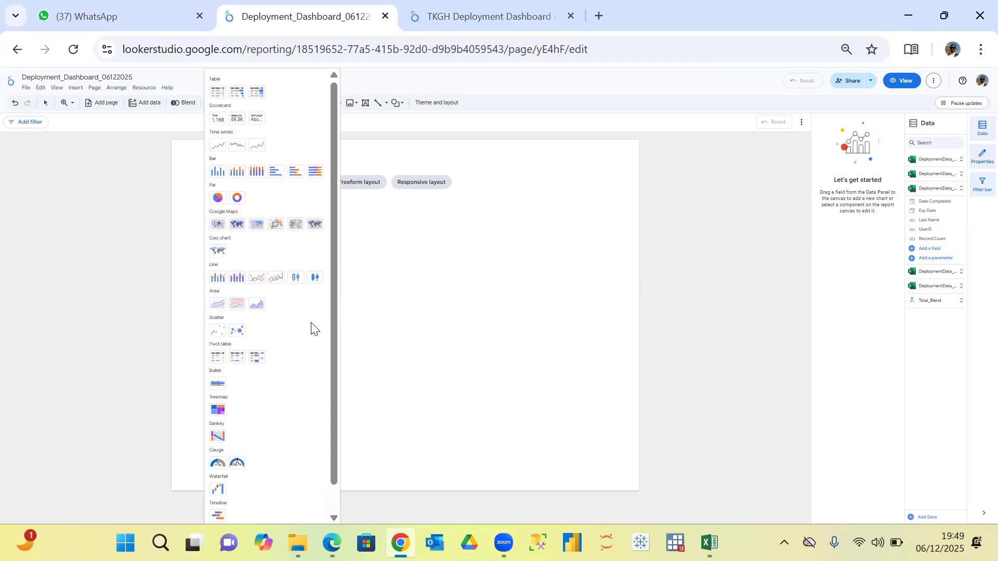
click(218, 411)
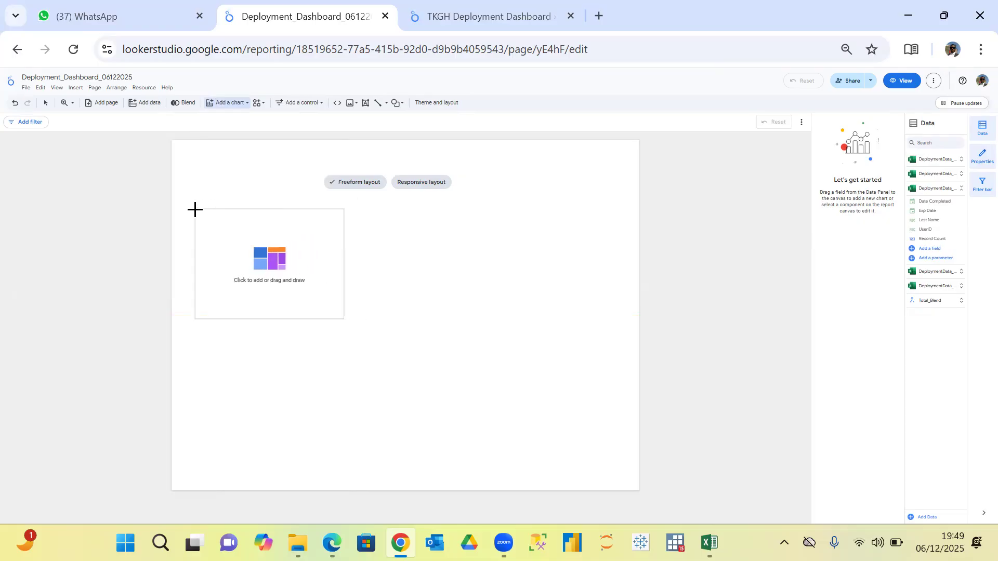
click(195, 206)
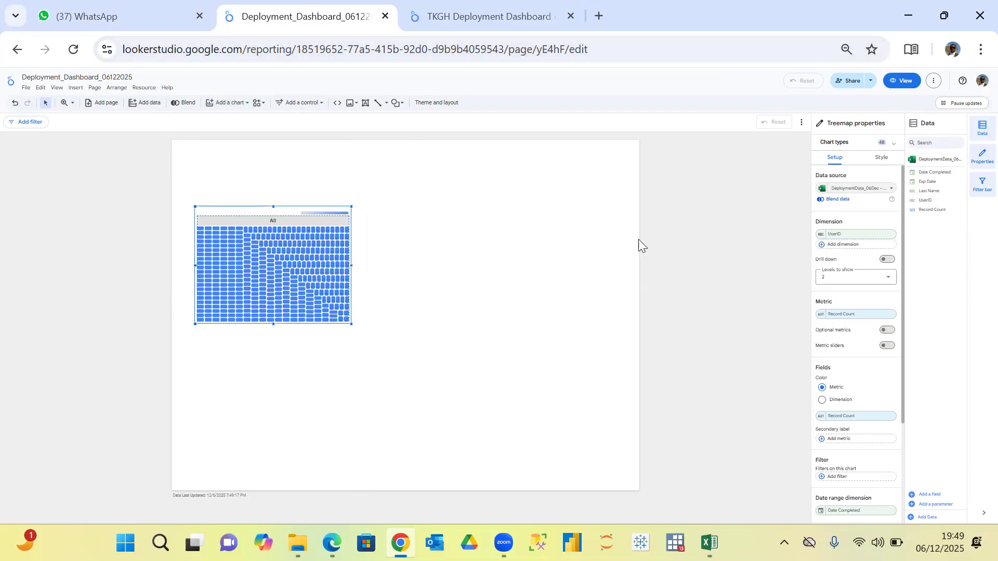
click(505, 16)
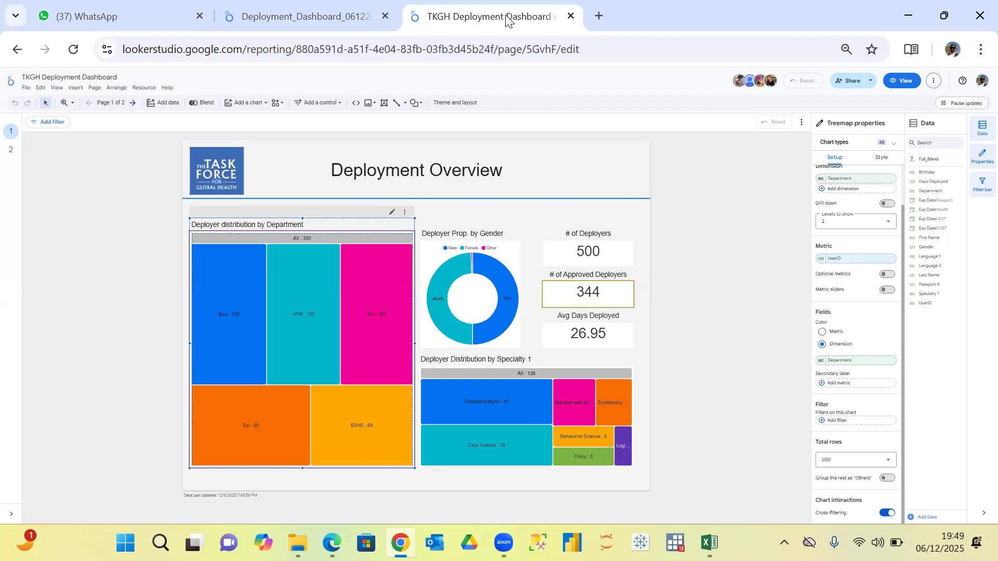
click(315, 16)
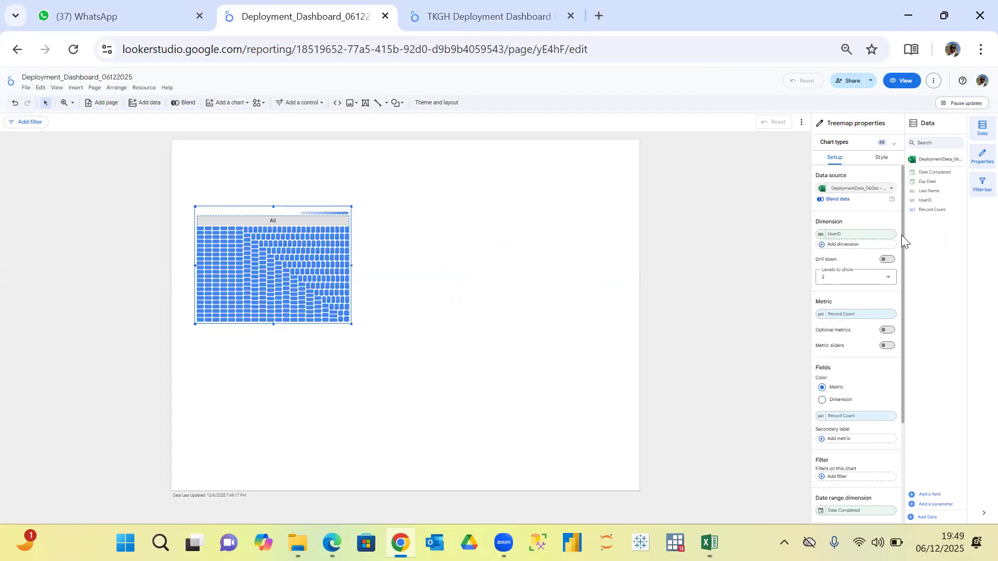
Switch the treemap's data source to the Total_Blend blended data and set its dimension to the Roster table's Department field.
drag(903, 240, 888, 191)
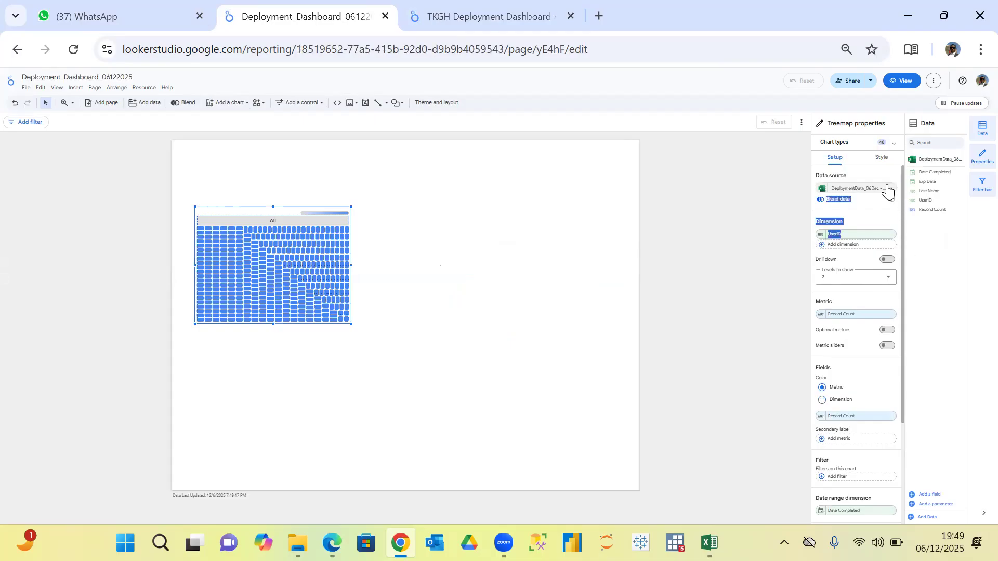
click(888, 191)
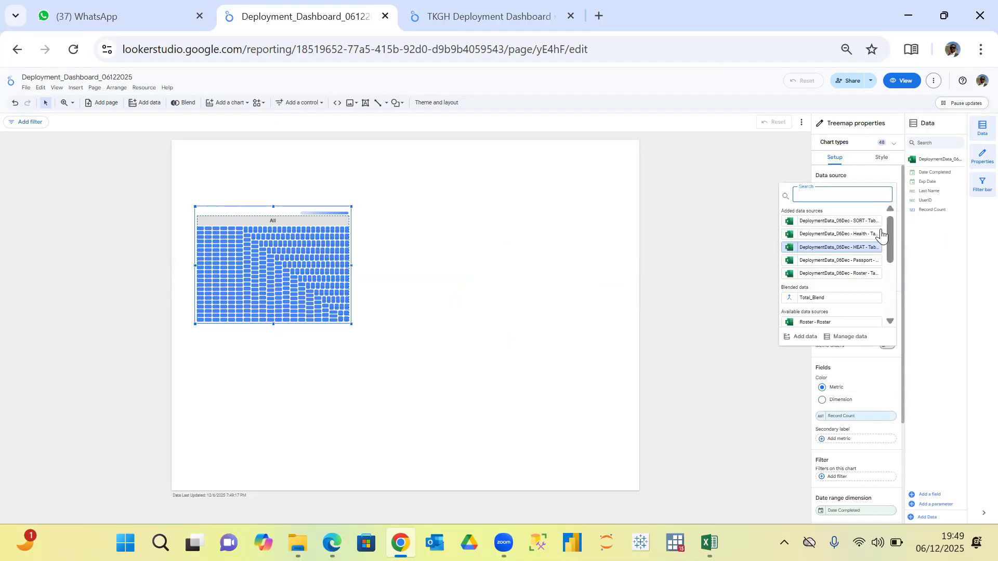
click(812, 298)
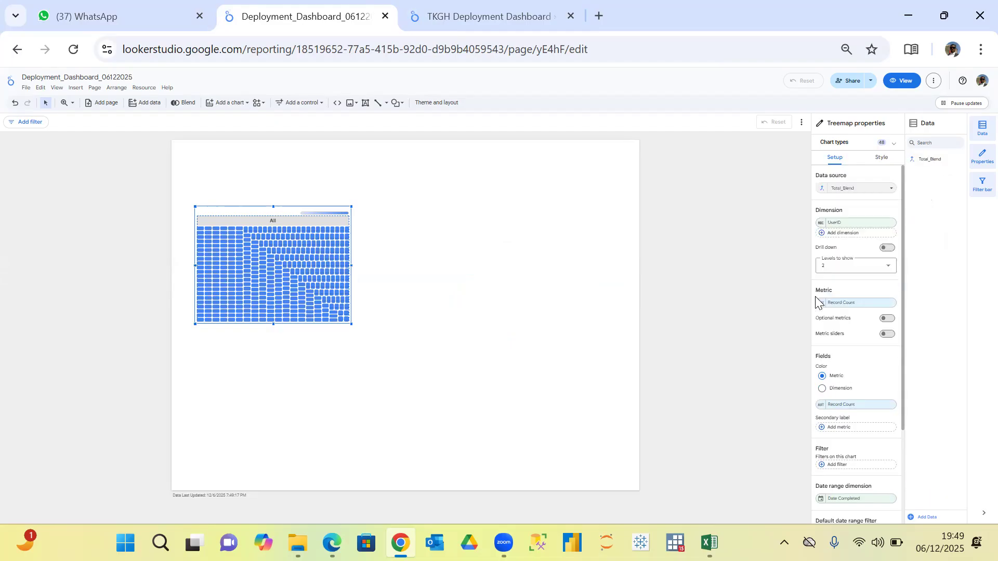
click(875, 229)
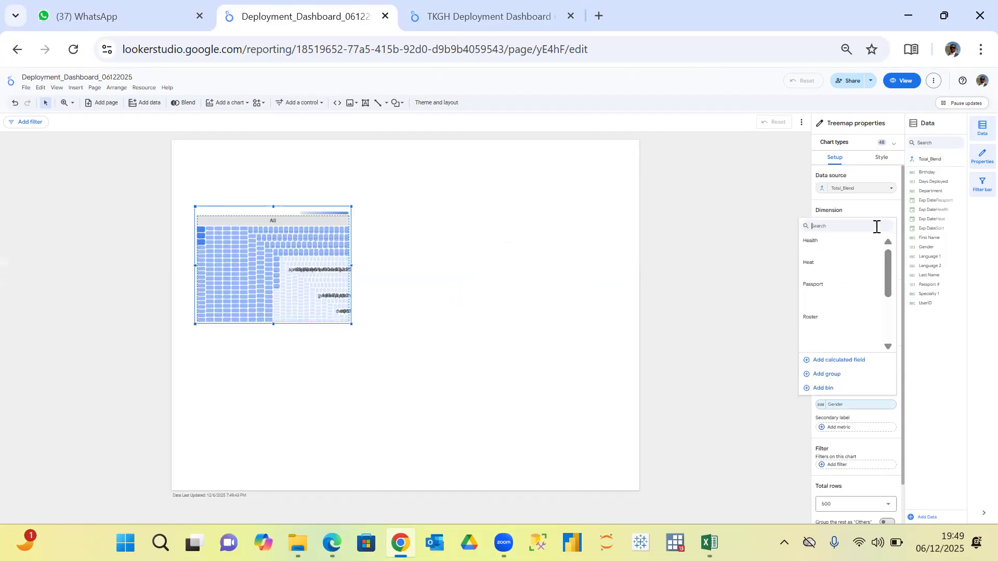
drag(887, 259, 893, 304)
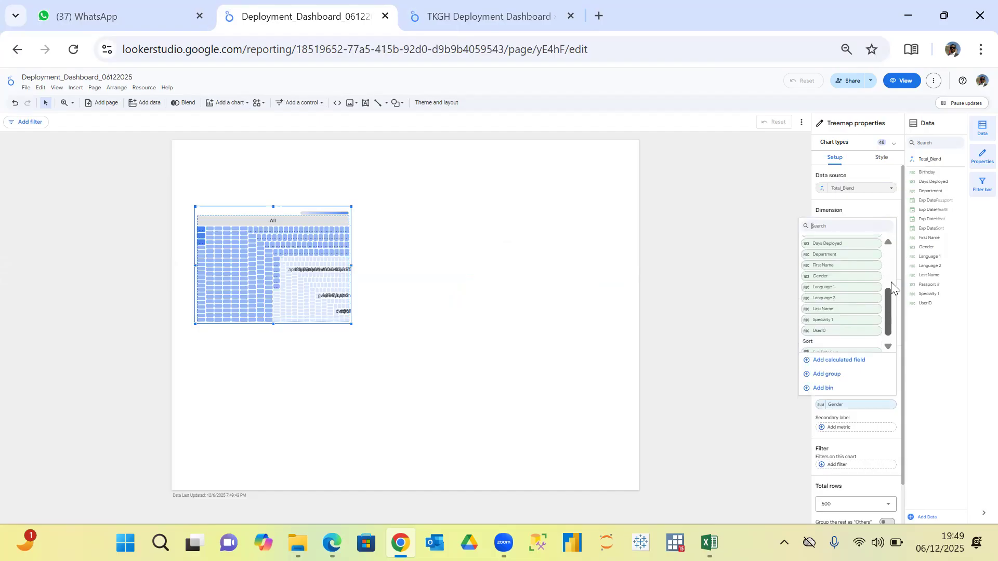
scroll(891, 282, up, 1)
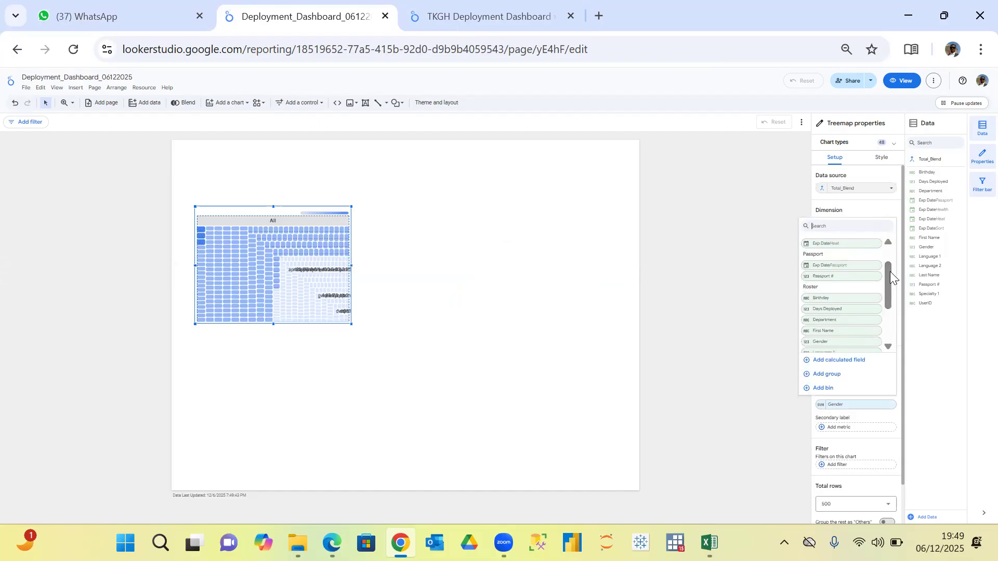
click(833, 321)
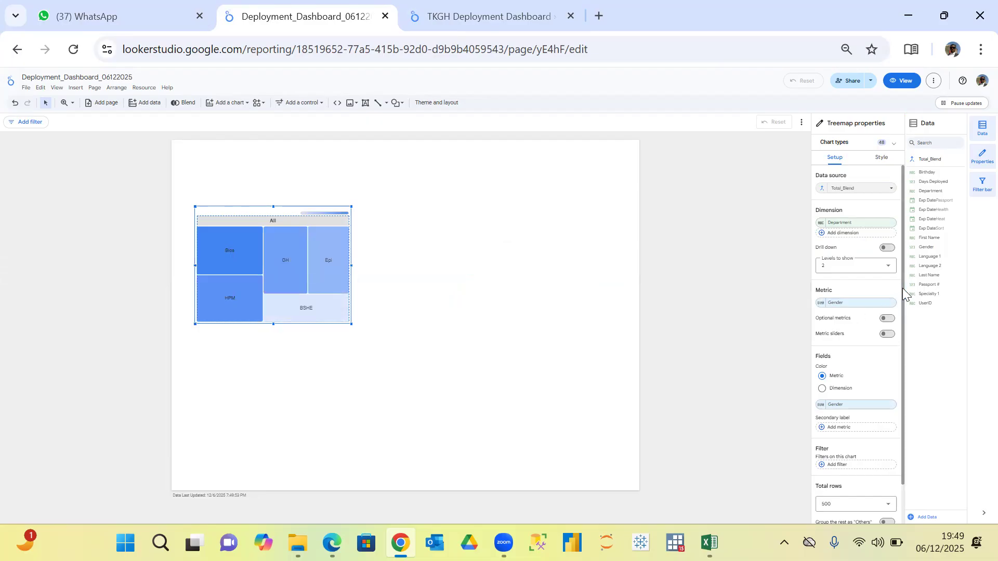
Set the treemap's metric to UserID from the Roster fields.
click(880, 302)
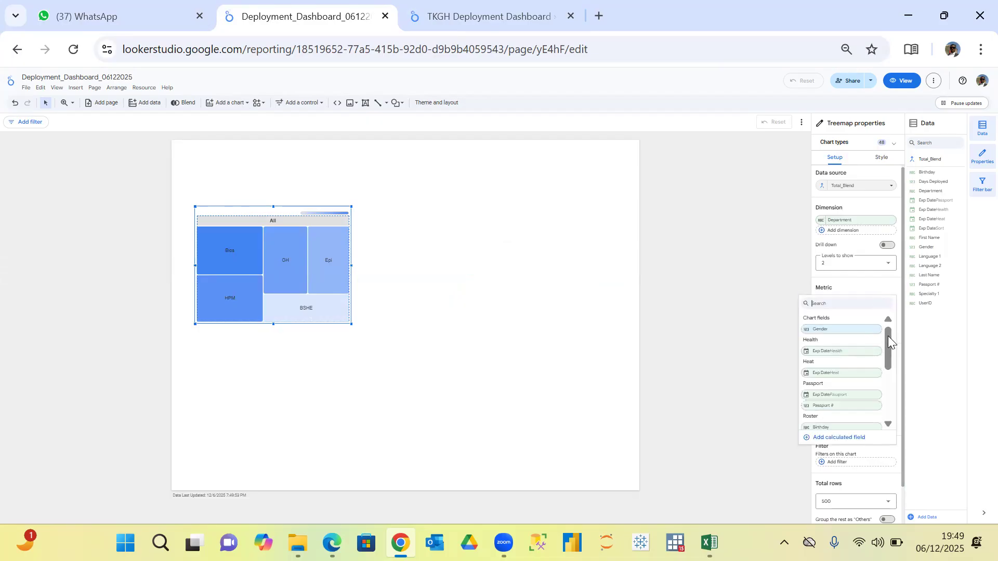
drag(888, 336, 886, 388)
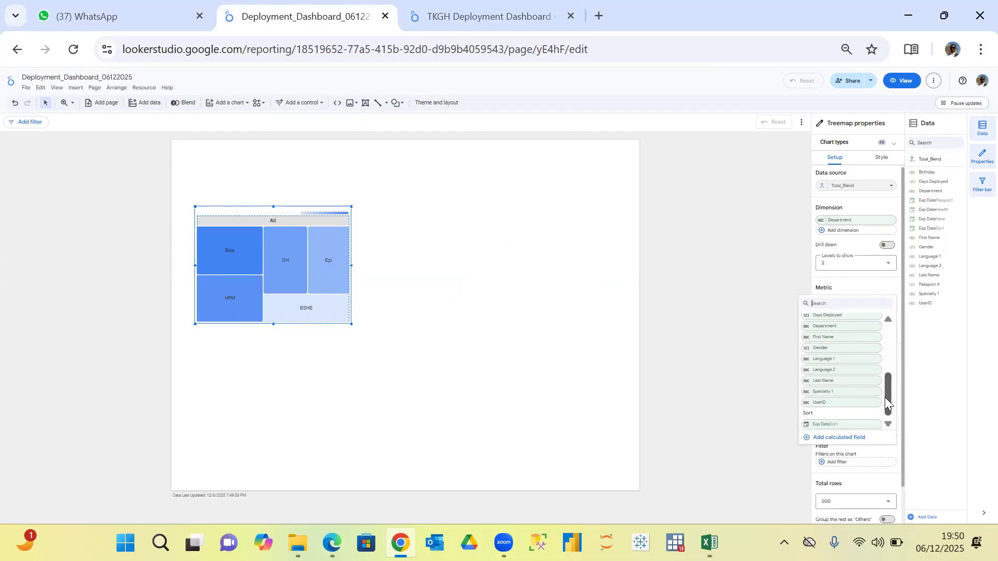
click(834, 406)
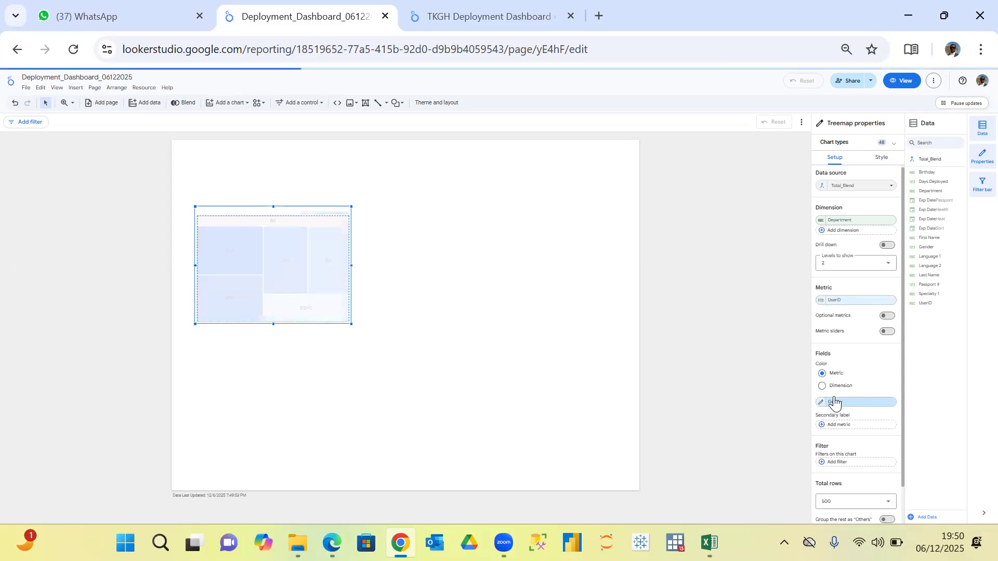
Color the treemap by dimension with Department as the color field, checking the TKGH dashboard's Department treemap for reference.
click(822, 387)
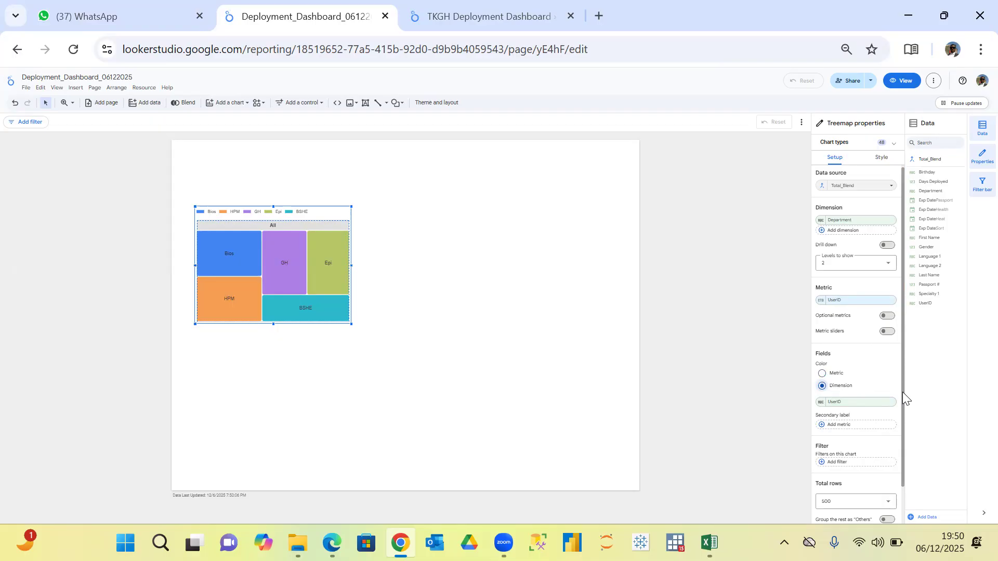
drag(903, 392, 906, 439)
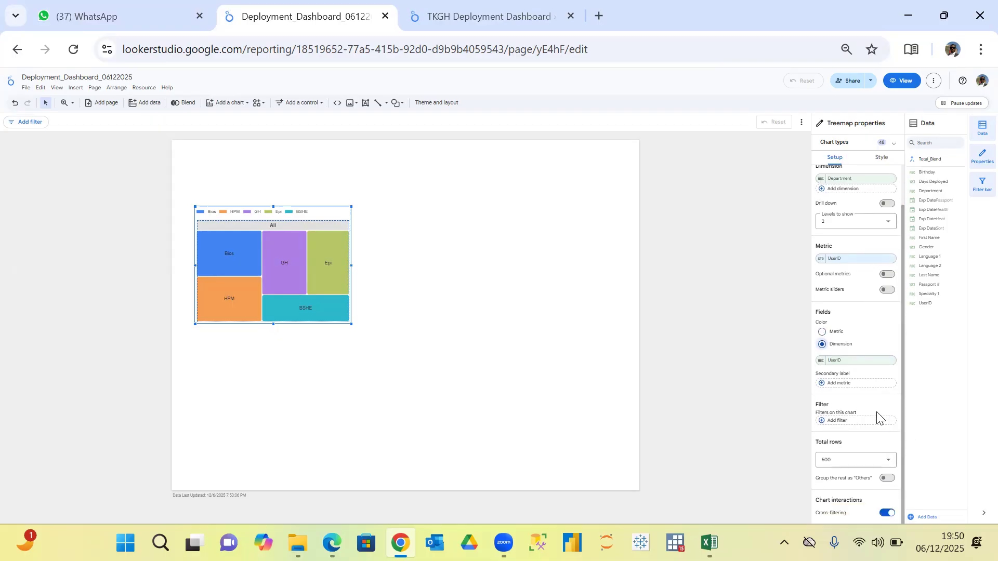
click(474, 11)
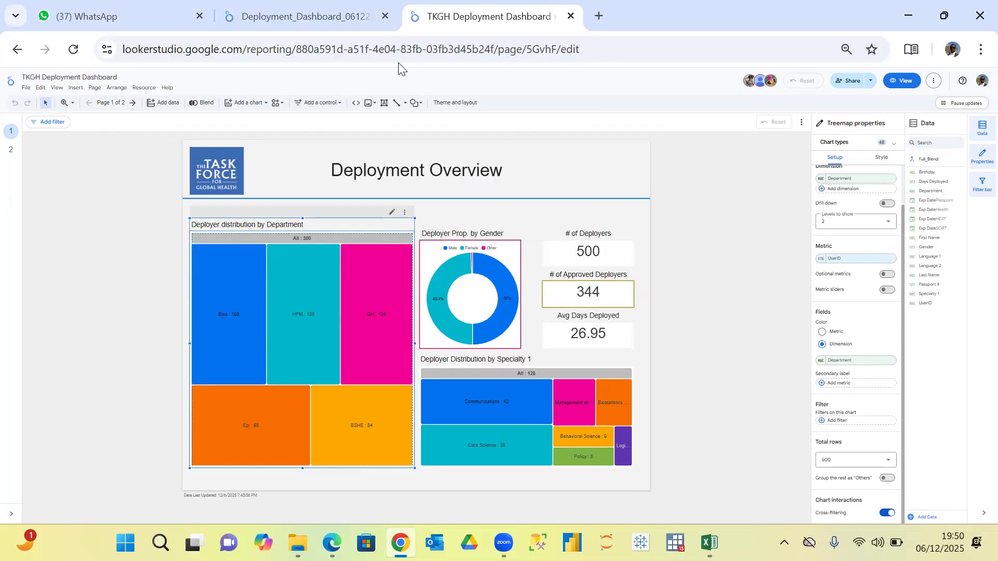
click(335, 21)
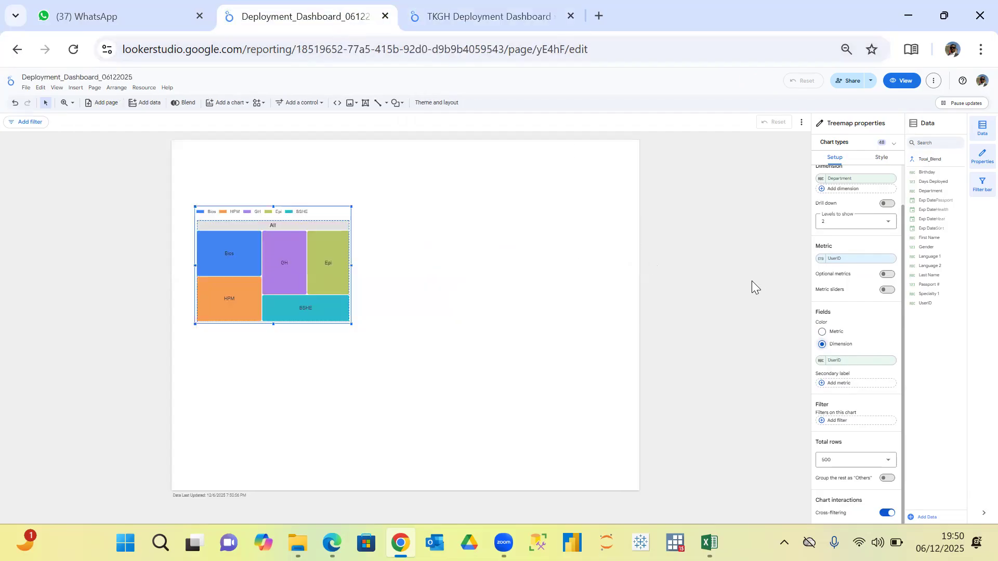
click(880, 368)
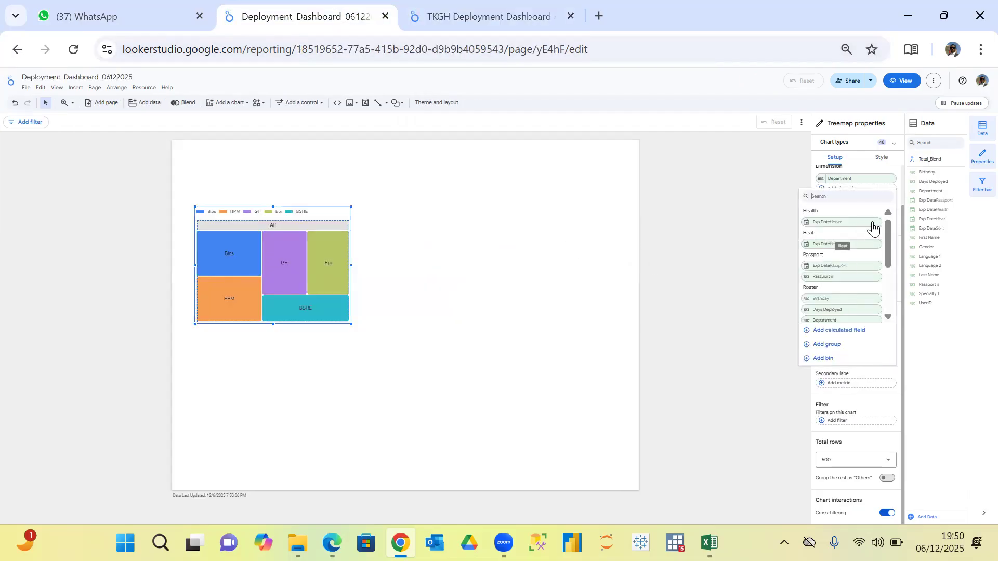
drag(890, 241, 888, 275)
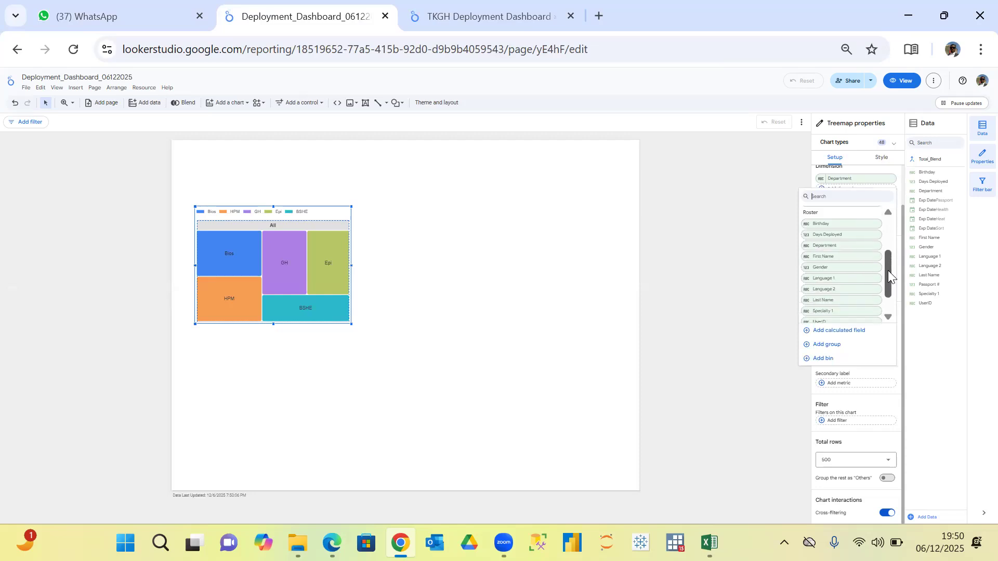
click(836, 245)
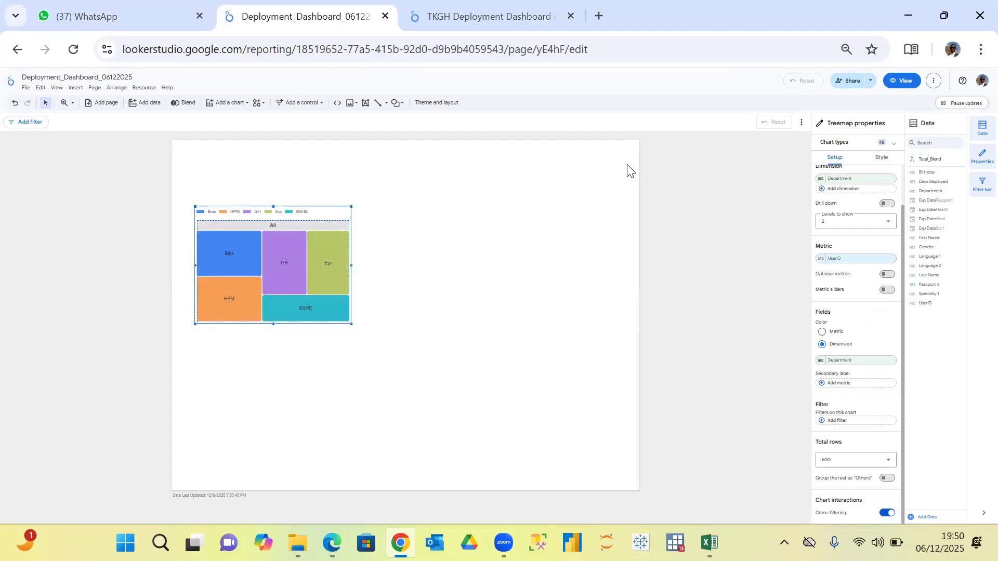
Compare the new treemap's setup settings with those of the Department treemap in the TKGH Deployment Dashboard.
click(477, 15)
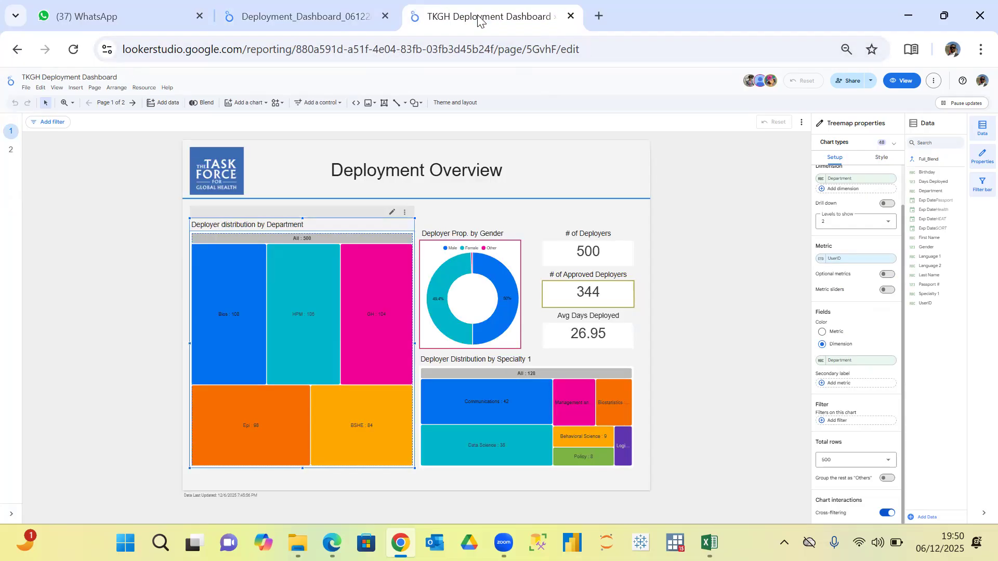
click(288, 17)
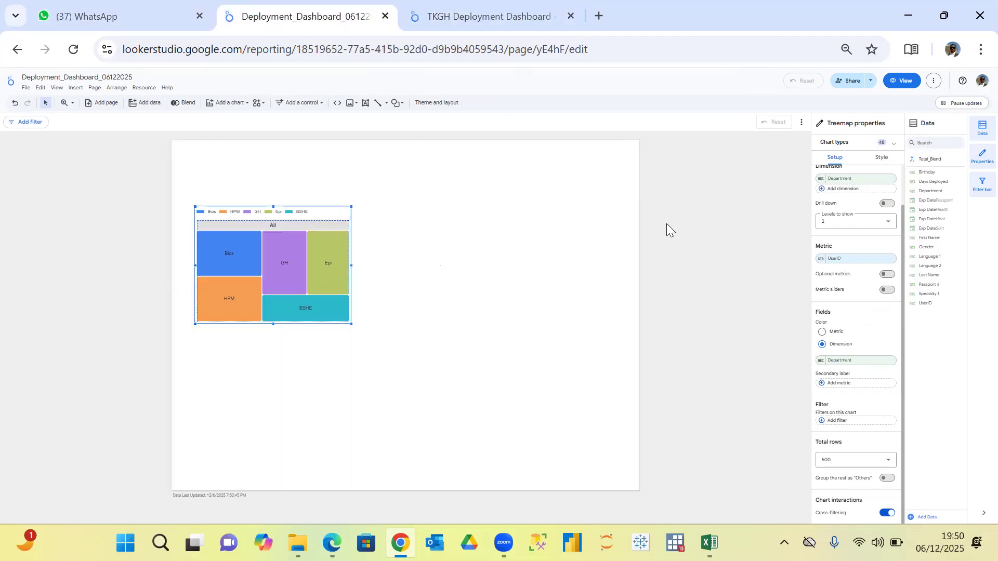
click(509, 24)
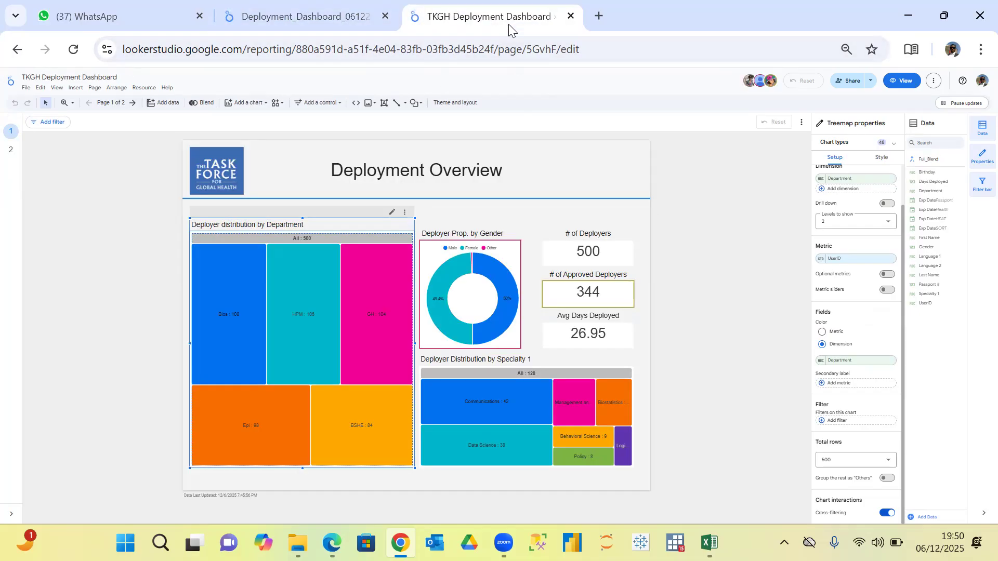
click(332, 20)
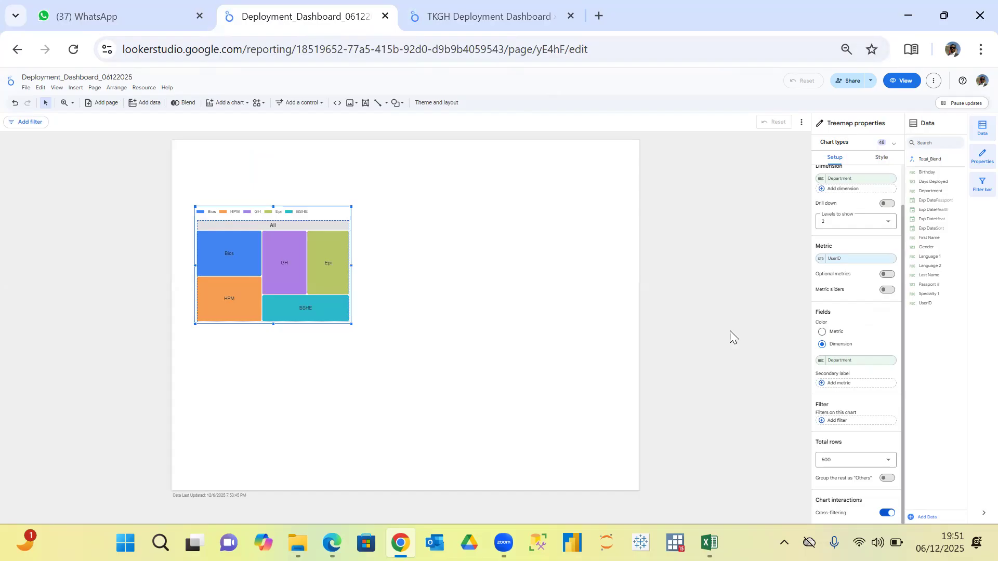
drag(902, 354, 899, 400)
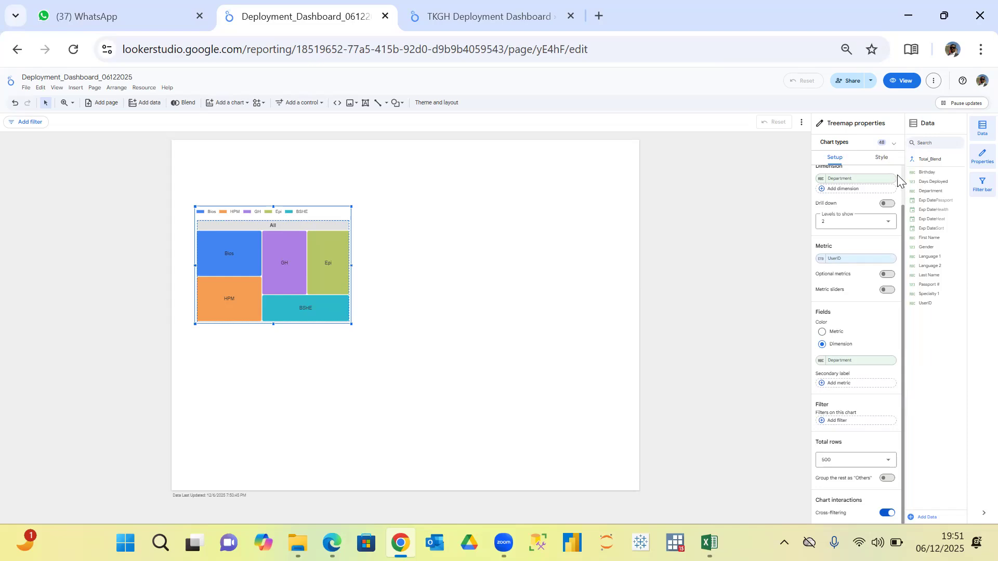
Turn on the treemap's chart title and check the title wording of the Department treemap in the TKGH dashboard.
click(877, 162)
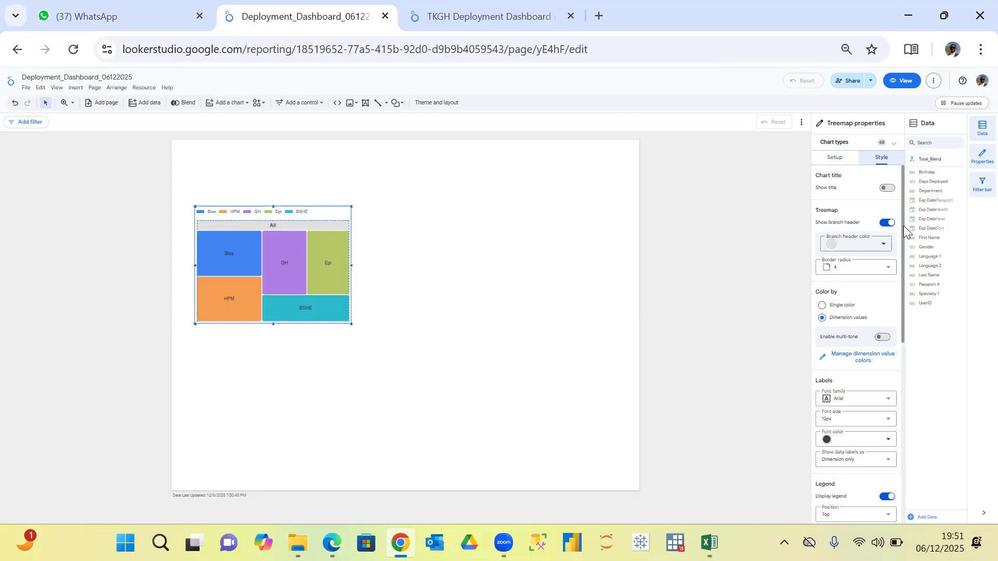
click(889, 189)
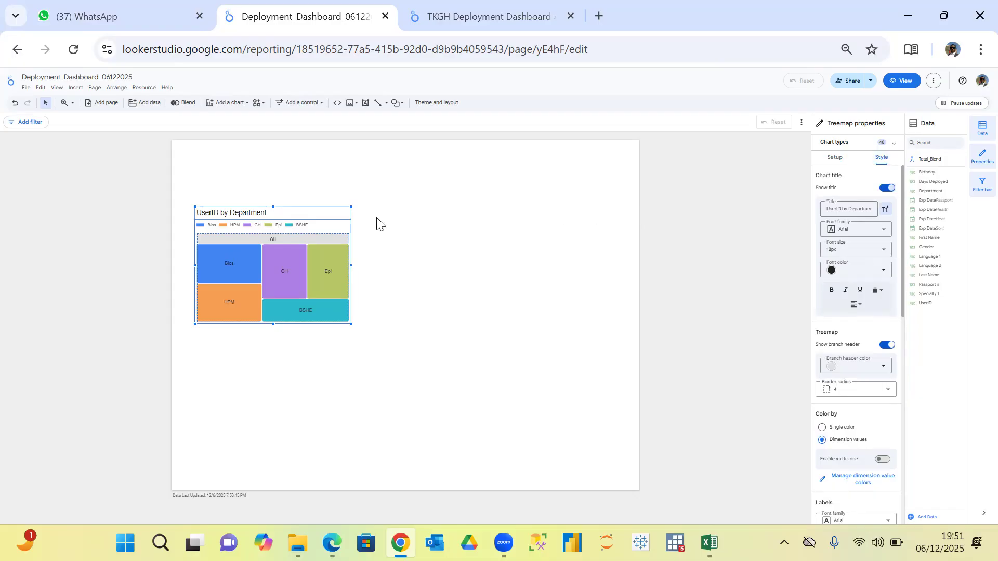
click(468, 16)
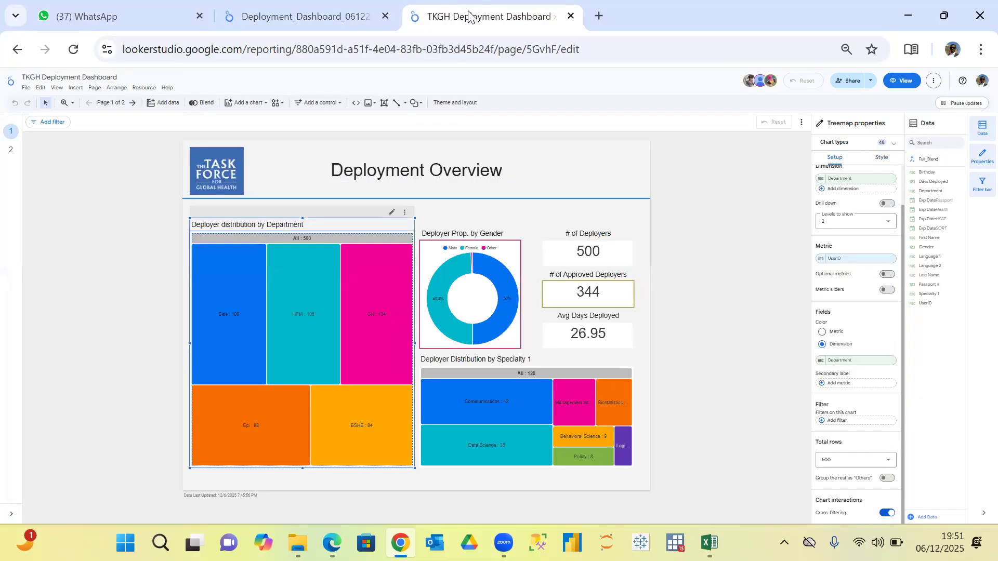
click(294, 21)
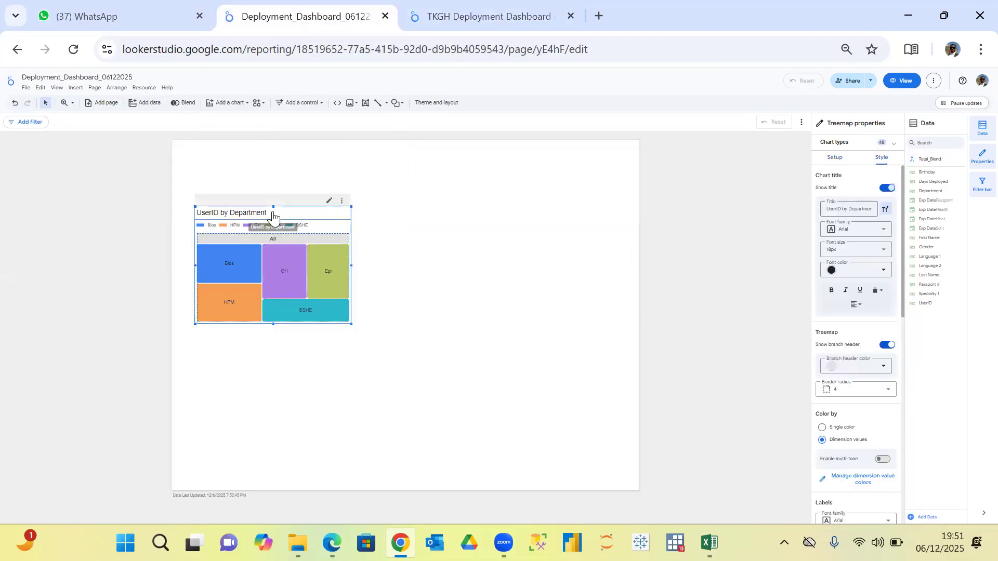
Replace the treemap's chart title with "Deployer Status by Department".
click(862, 206)
key(BackSpace)
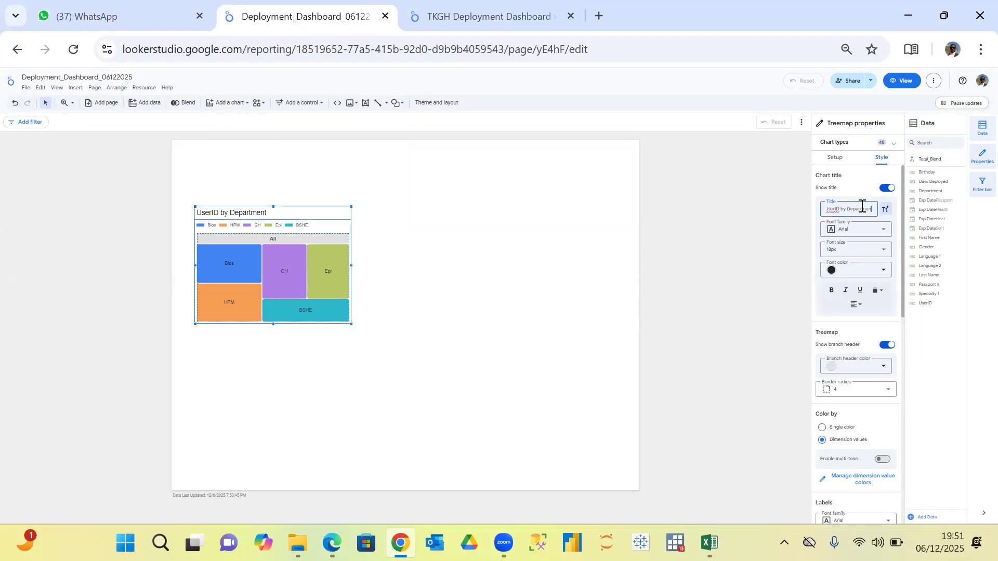
key(BackSpace)
key(BackSpace)
key(BackSpace)
key(BackSpace)
key(BackSpace)
key(BackSpace)
key(BackSpace)
key(BackSpace)
key(BackSpace)
key(BackSpace)
key(BackSpace)
key(BackSpace)
key(BackSpace)
key(BackSpace)
key(BackSpace)
key(BackSpace)
key(BackSpace)
key(BackSpace)
key(BackSpace)
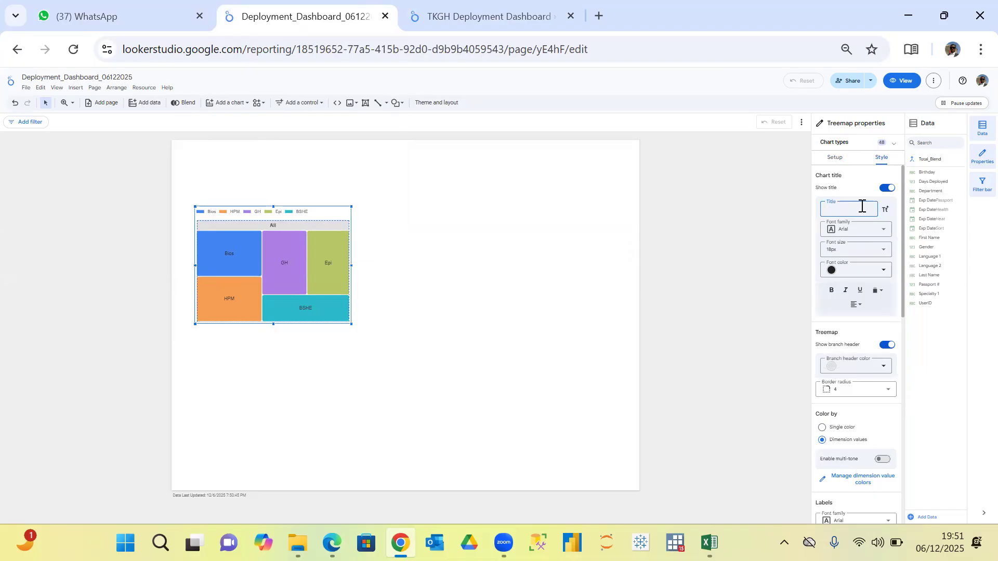
text(Deployer)
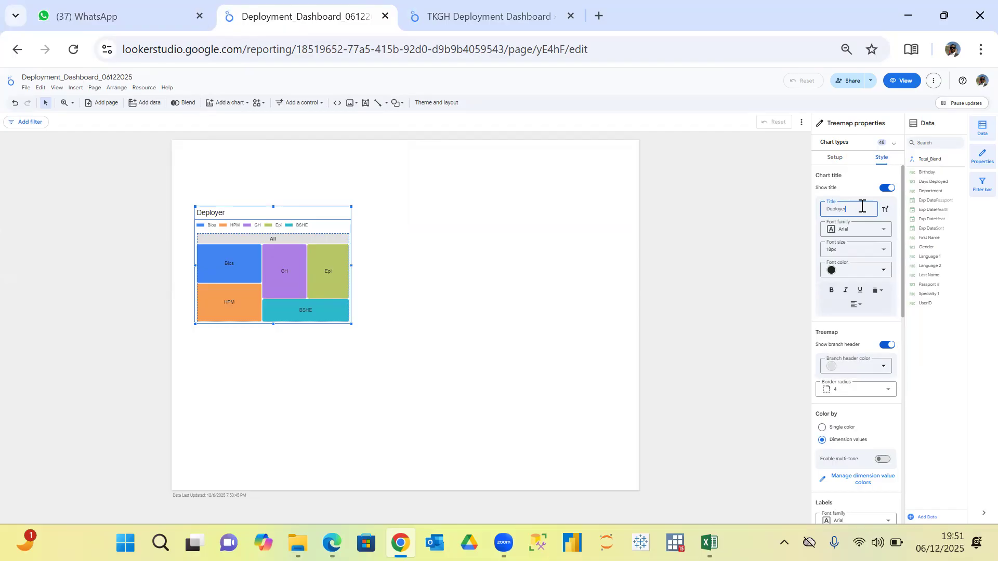
text( Status by Department)
Check the Department treemap's title in the TKGH dashboard and change the new treemap's title to "Deployer Distribution by Department".
click(450, 20)
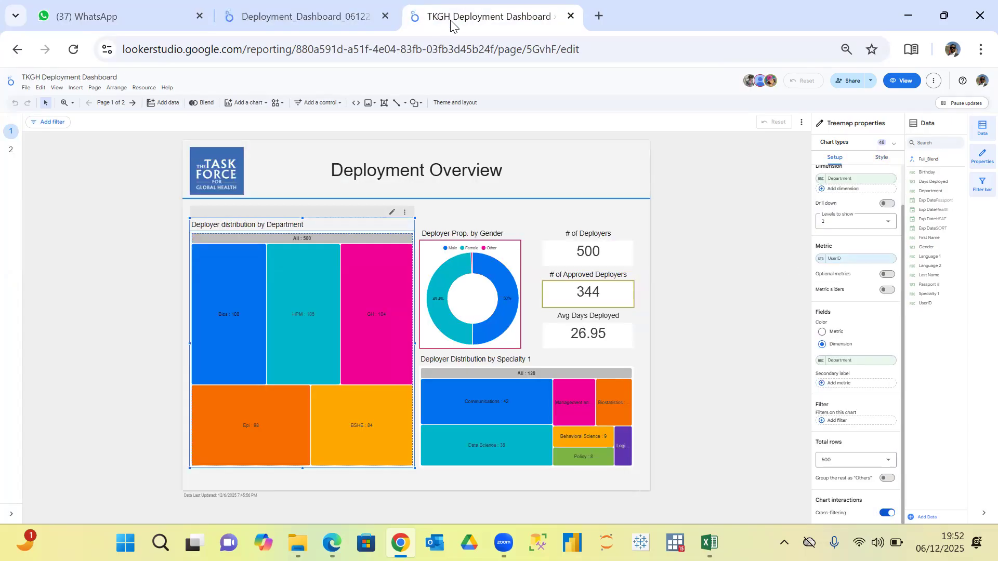
click(285, 14)
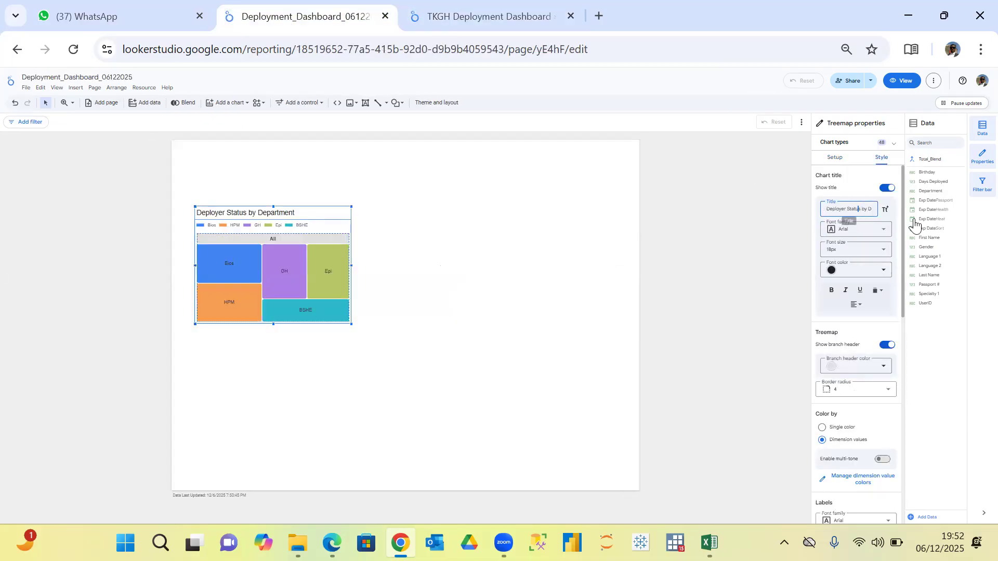
key(BackSpace)
key(BackSpace)
key(BackSpace)
key(BackSpace)
key(BackSpace)
key(BackSpace)
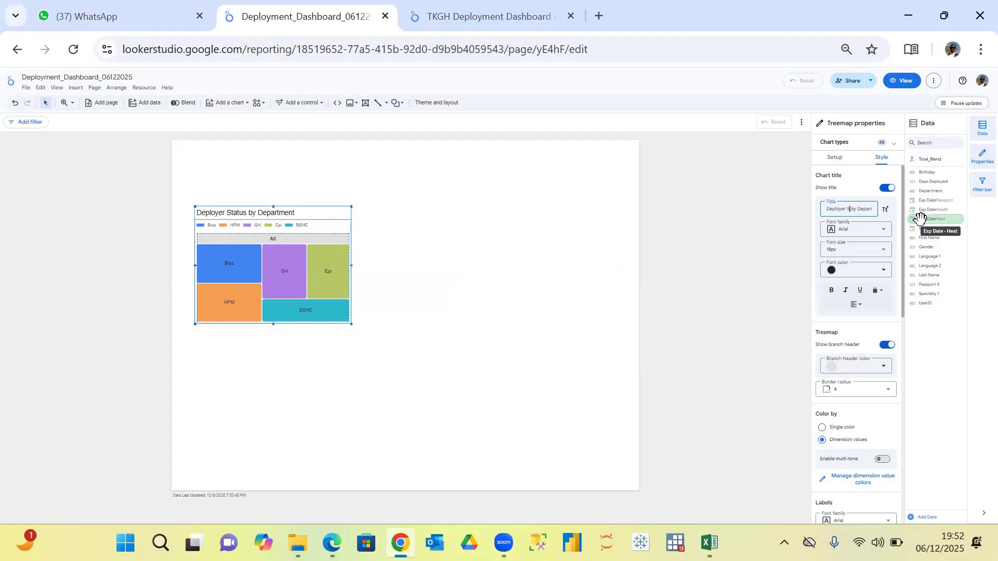
text(Distribution)
key(Right)
key(Right)
key(Right)
key(Right)
key(Right)
key(Right)
key(Right)
key(Right)
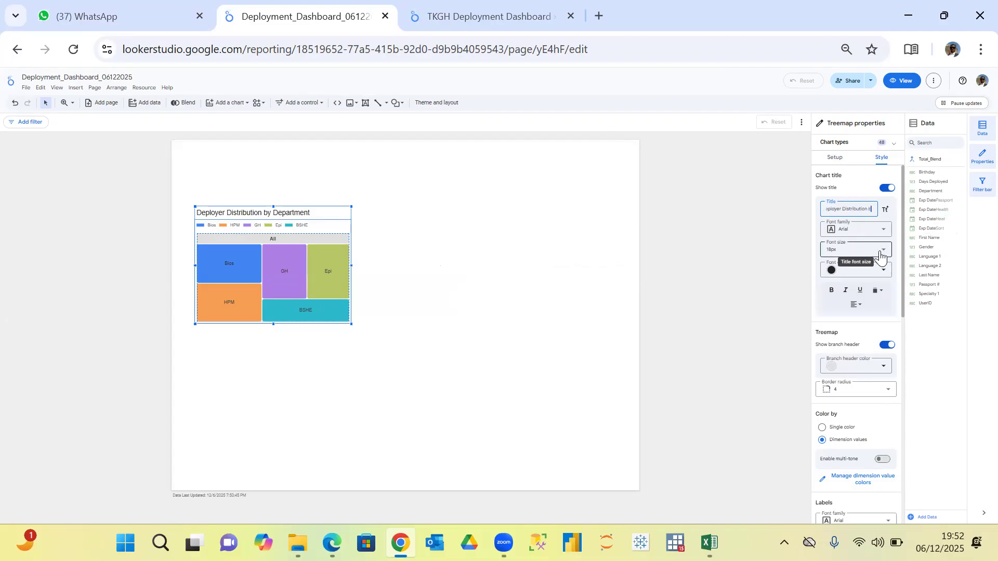
key(Right)
key(Right)
key(Right)
key(Right)
key(Right)
key(Right)
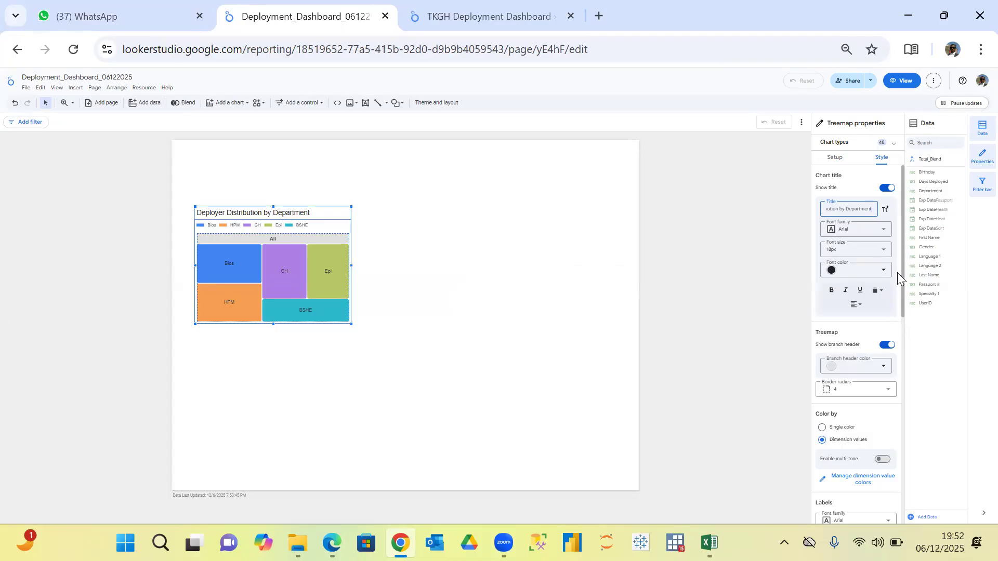
Hide the treemap's branch header and show it again.
scroll(901, 274, down, 1)
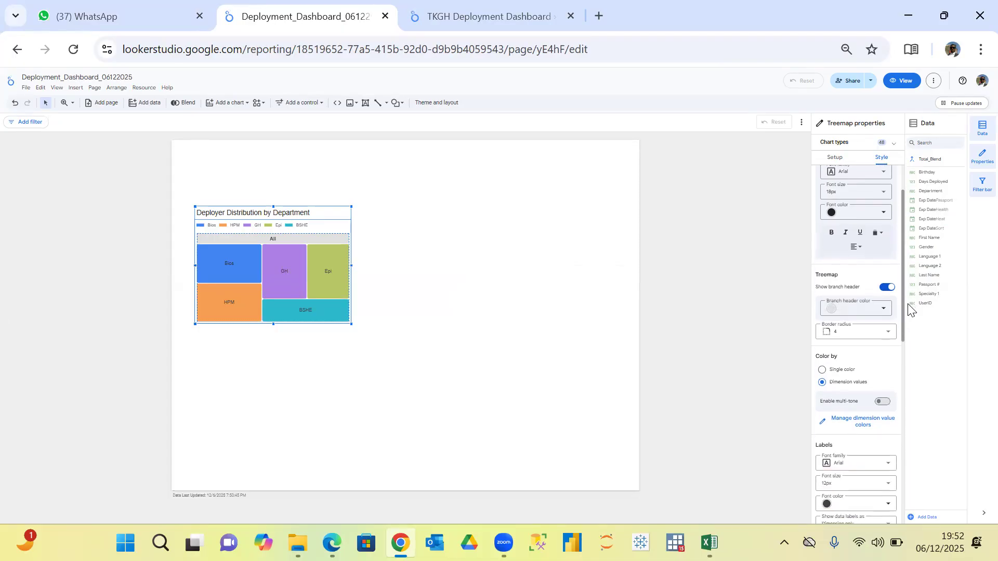
scroll(907, 305, up, 1)
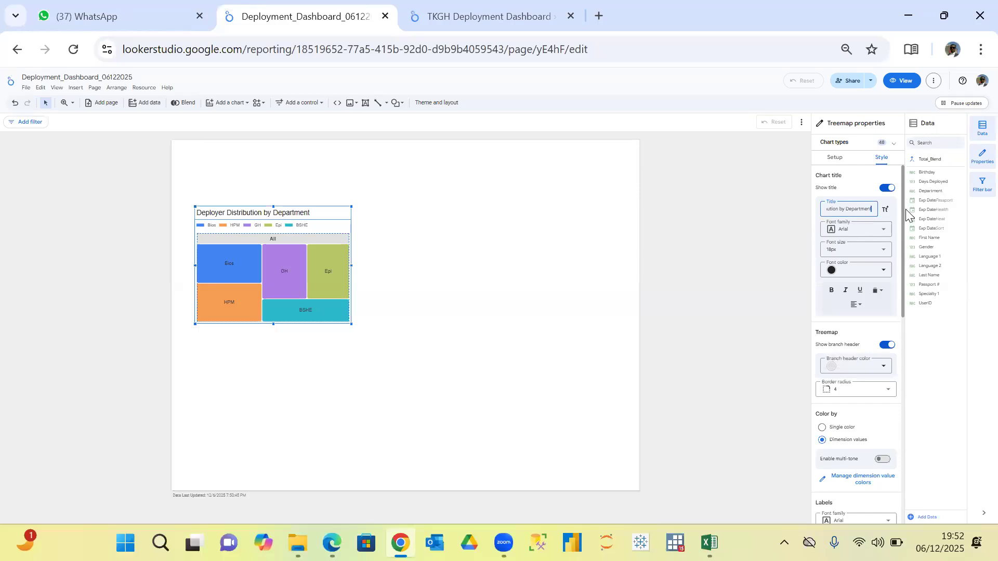
scroll(902, 282, down, 1)
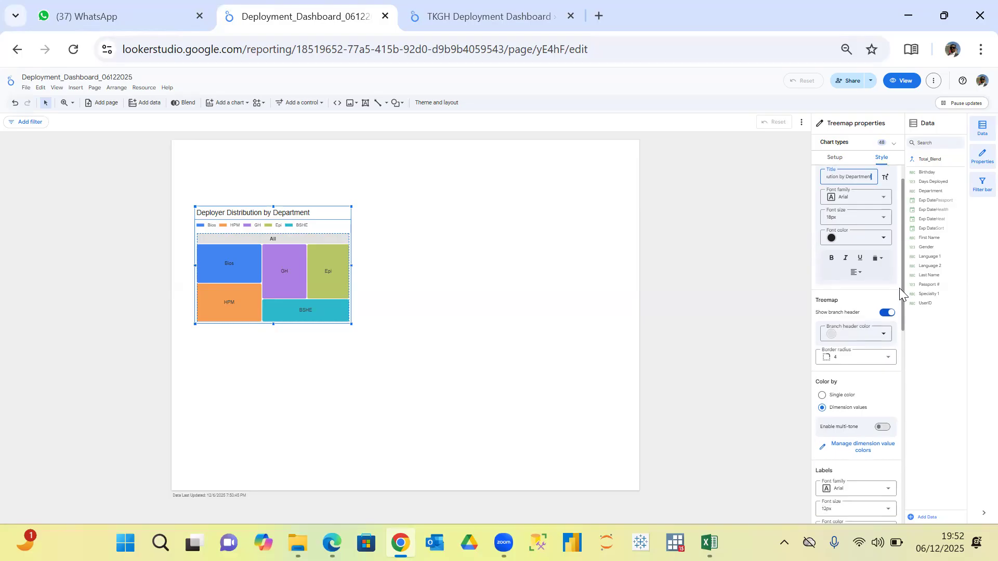
scroll(901, 296, down, 1)
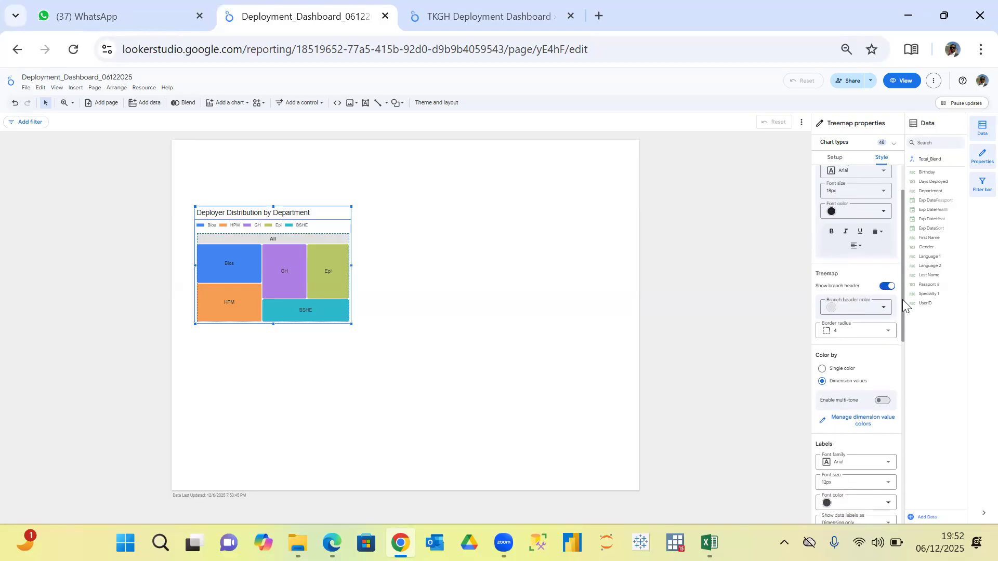
click(888, 286)
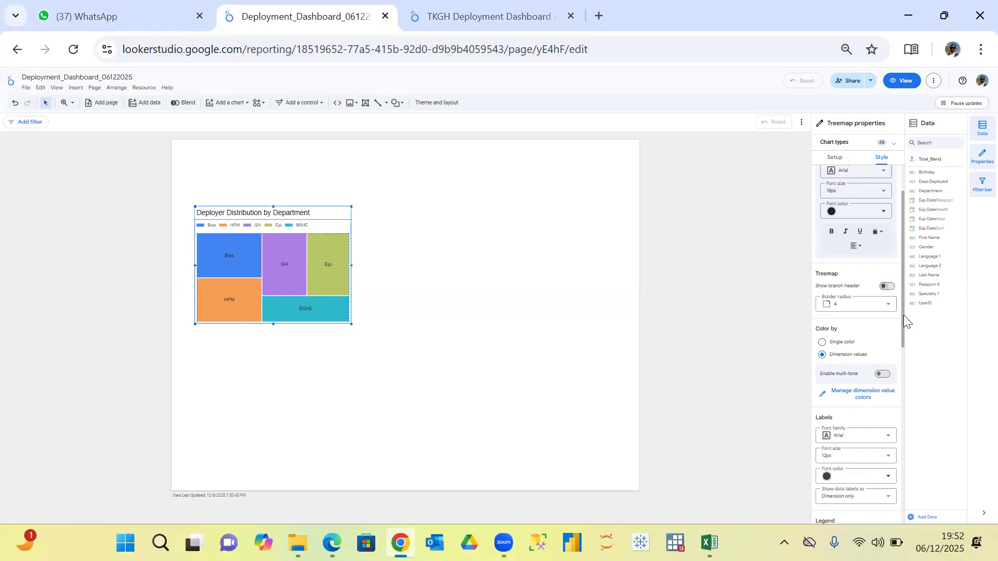
click(887, 287)
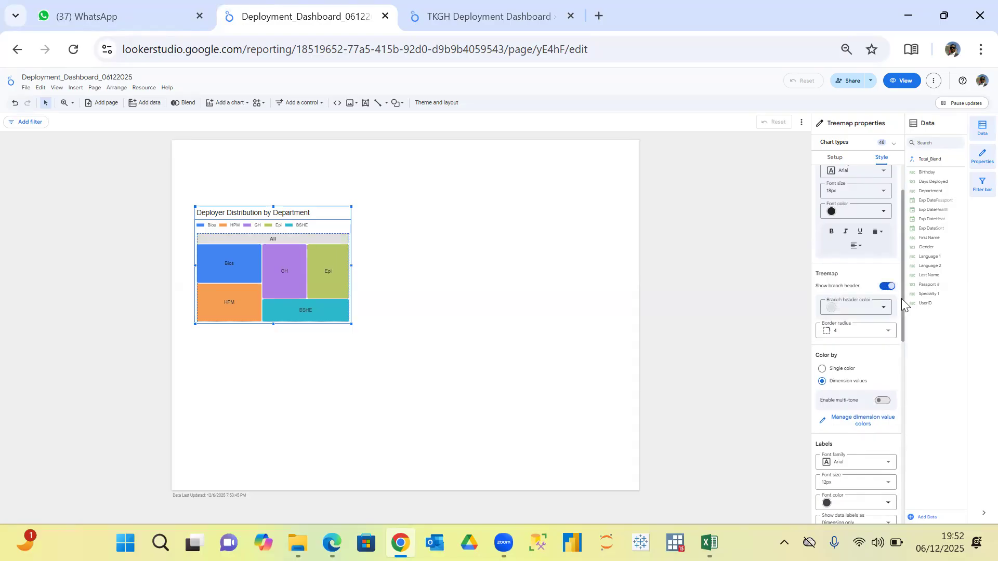
Hide the treemap's legend and show its data labels as Dimension and metric(value).
drag(901, 299, 913, 430)
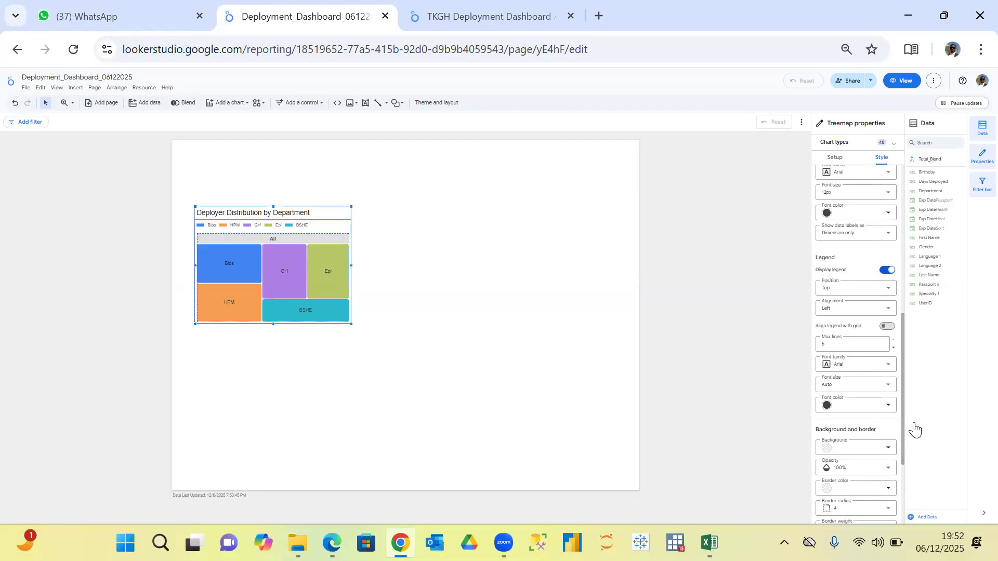
click(890, 274)
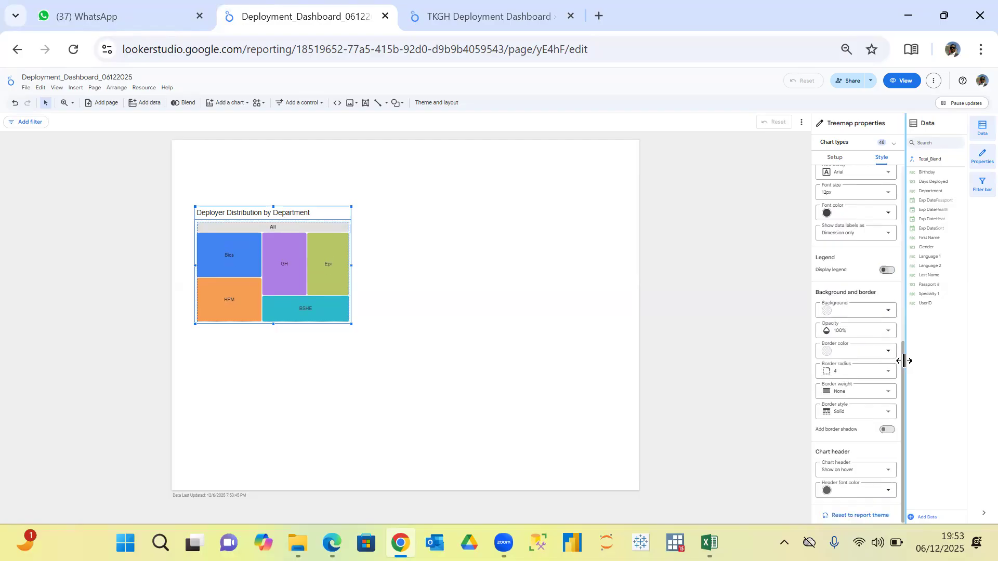
mouse_move(904, 359)
mouse_down()
mouse_move(904, 345)
mouse_move(903, 363)
mouse_up()
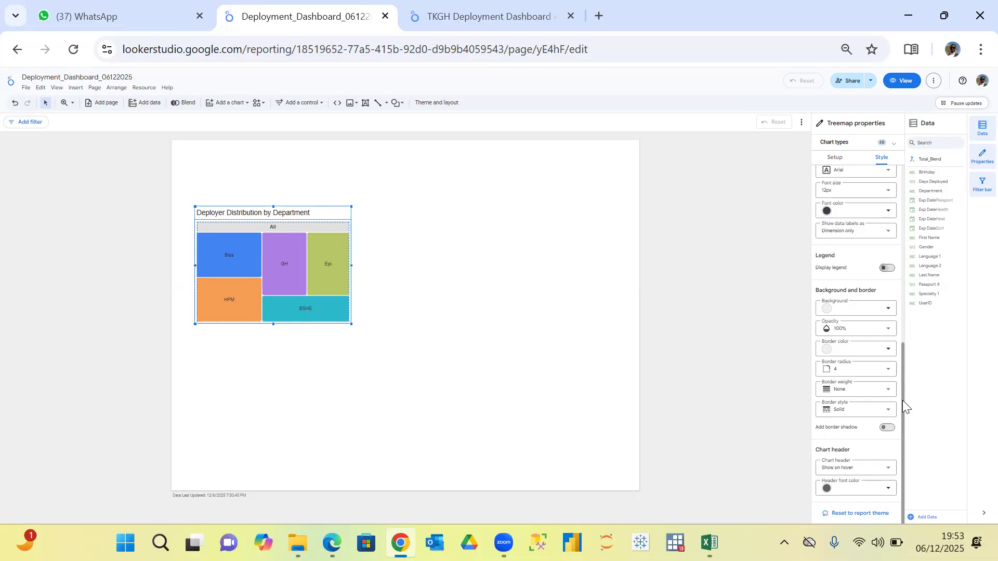
drag(904, 402, 903, 365)
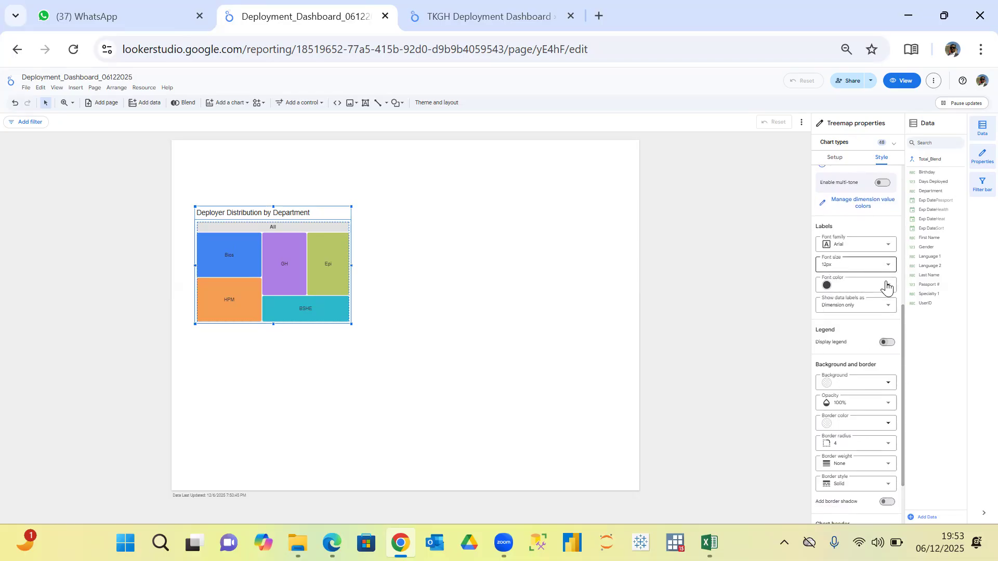
click(889, 306)
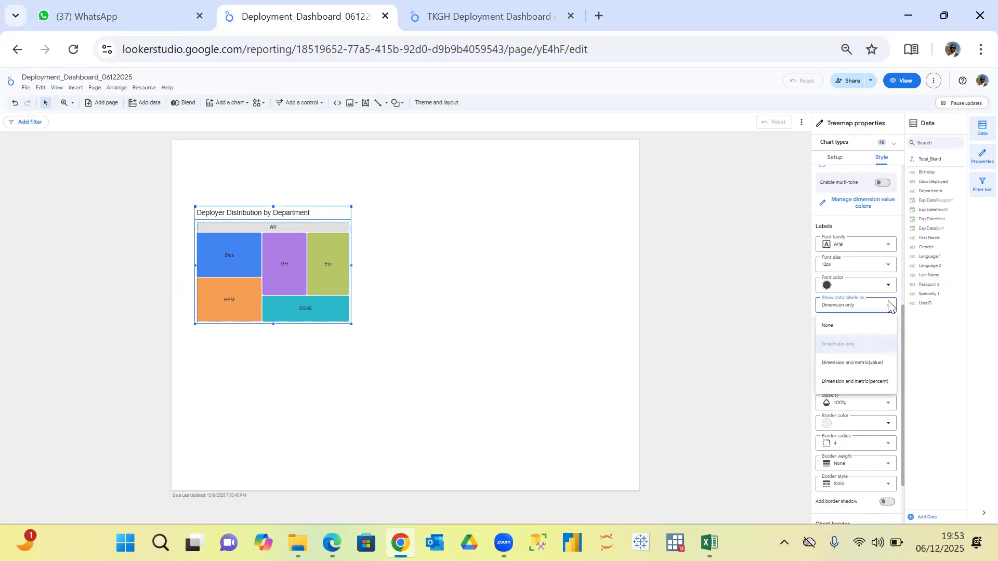
click(877, 364)
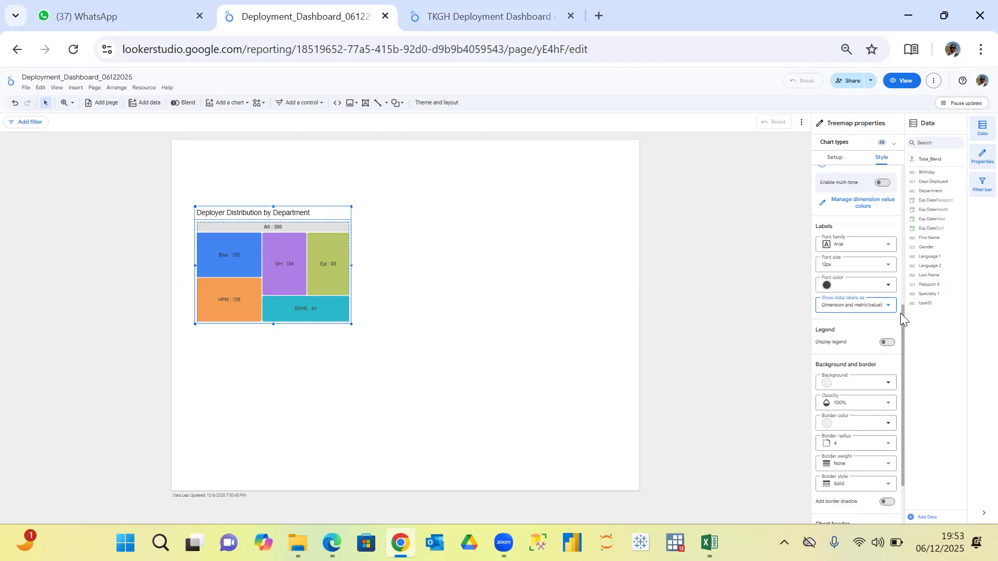
Center the treemap's chart title.
drag(902, 314, 900, 352)
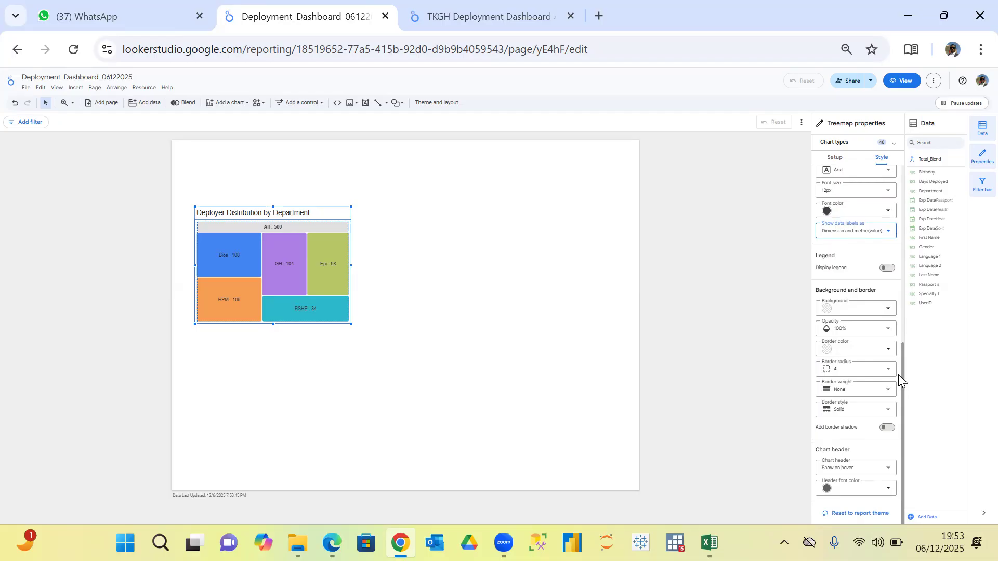
drag(903, 333, 901, 189)
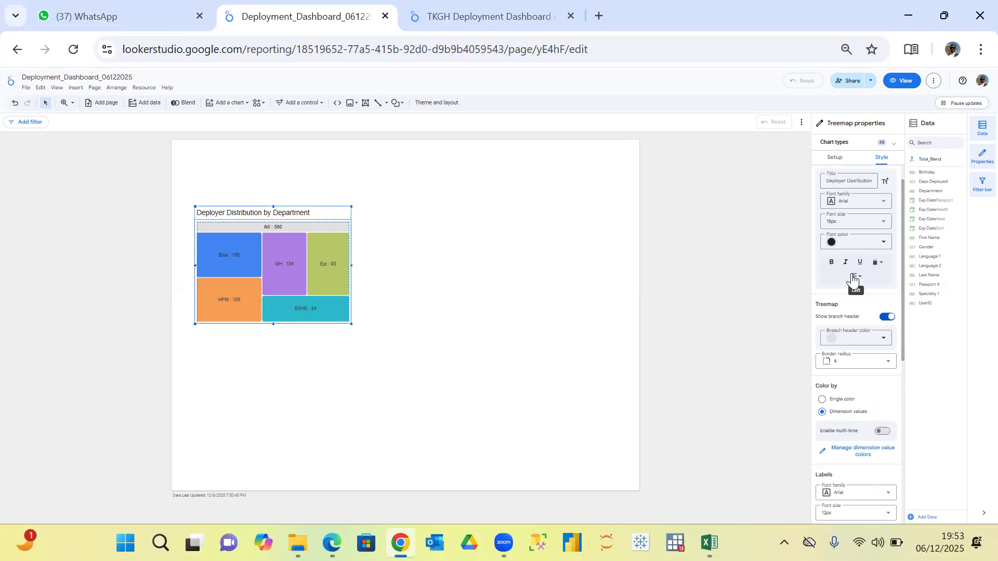
click(853, 279)
click(867, 292)
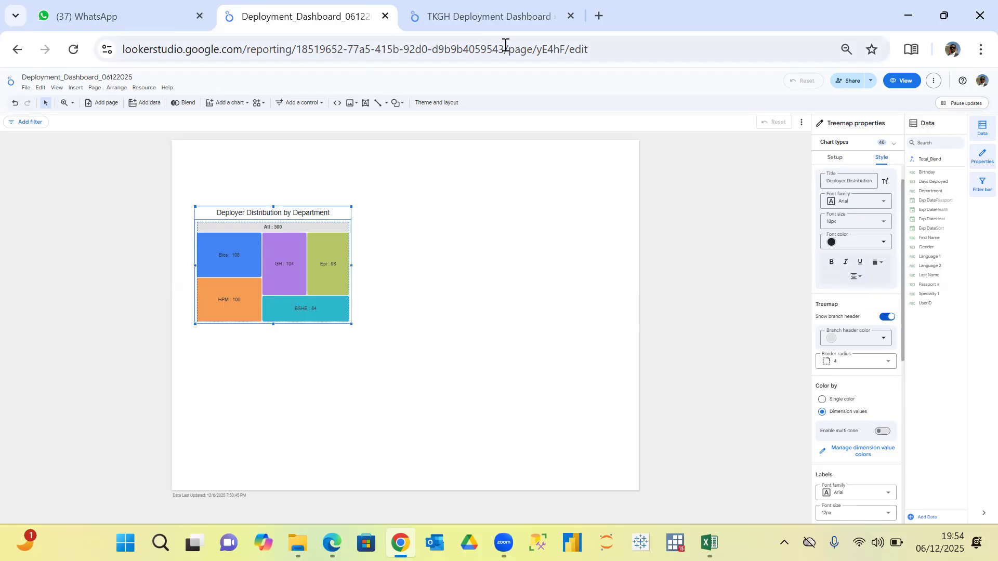
Using the TKGH dashboard's layout as reference, enlarge the treemap over the left side of the page, about 45% of its width and most of its height.
click(487, 17)
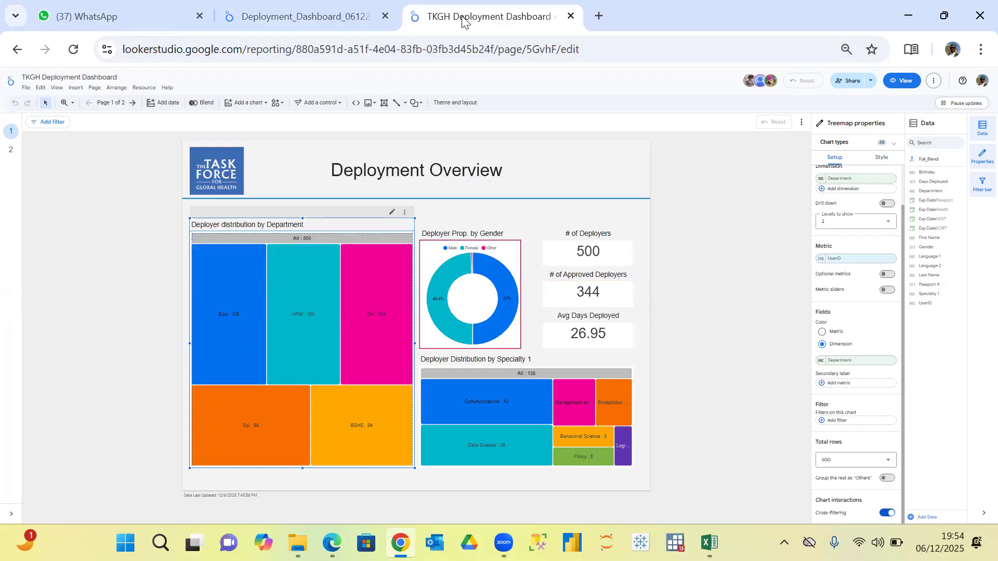
click(327, 17)
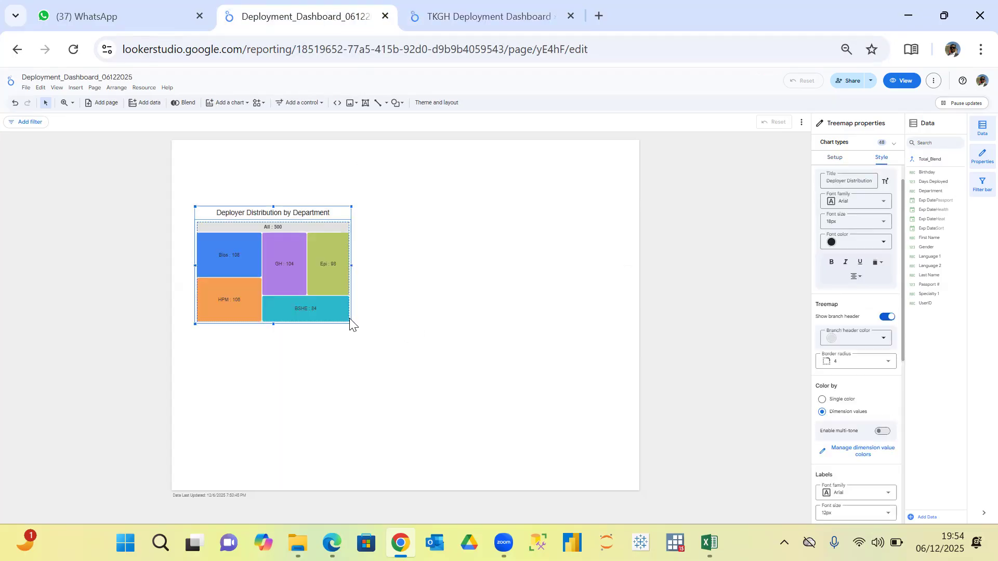
drag(350, 324, 360, 473)
drag(195, 206, 187, 173)
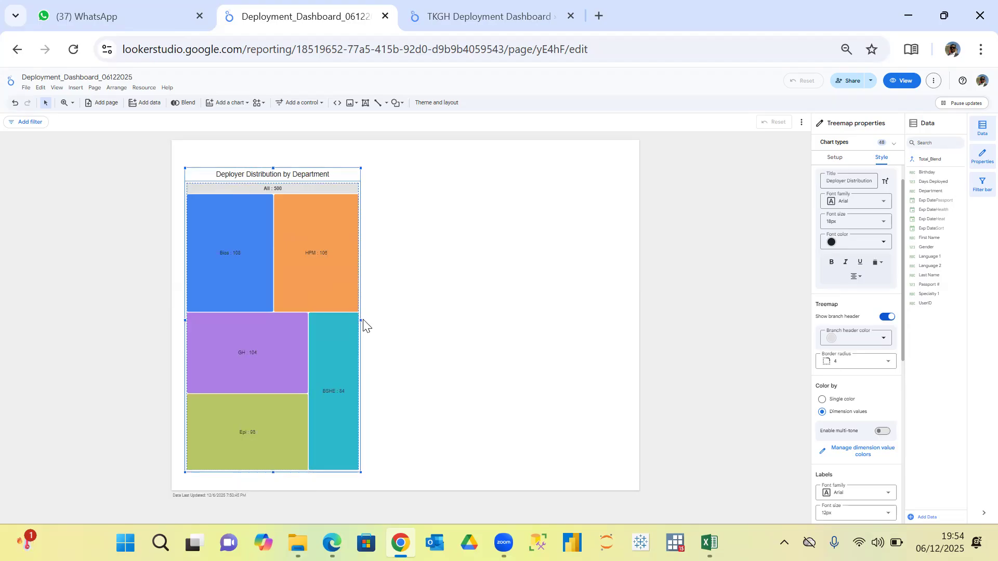
drag(360, 319, 390, 319)
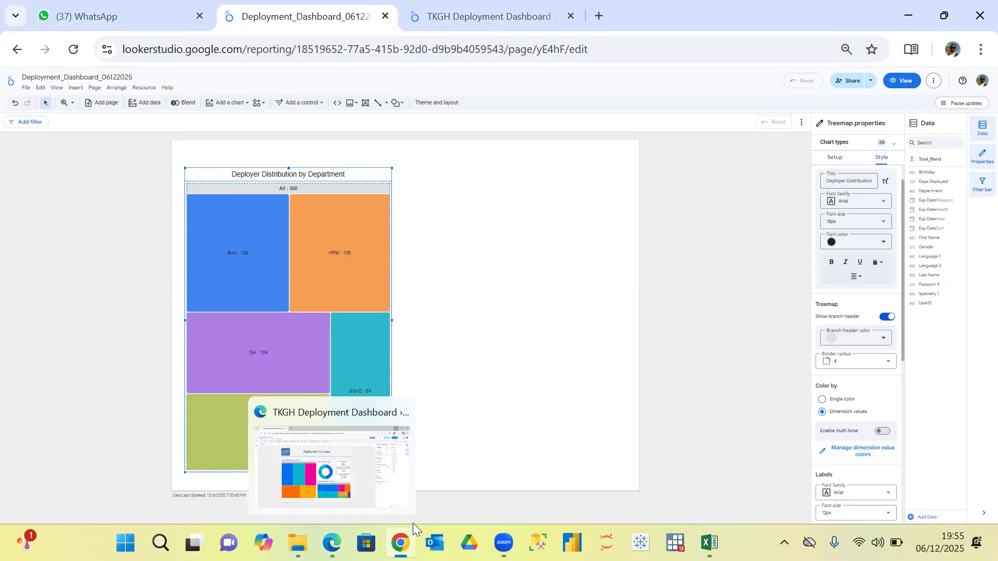
Open the Deployer Look Up page of the TKGH Deployment Dashboard in view mode.
mouse_move(411, 535)
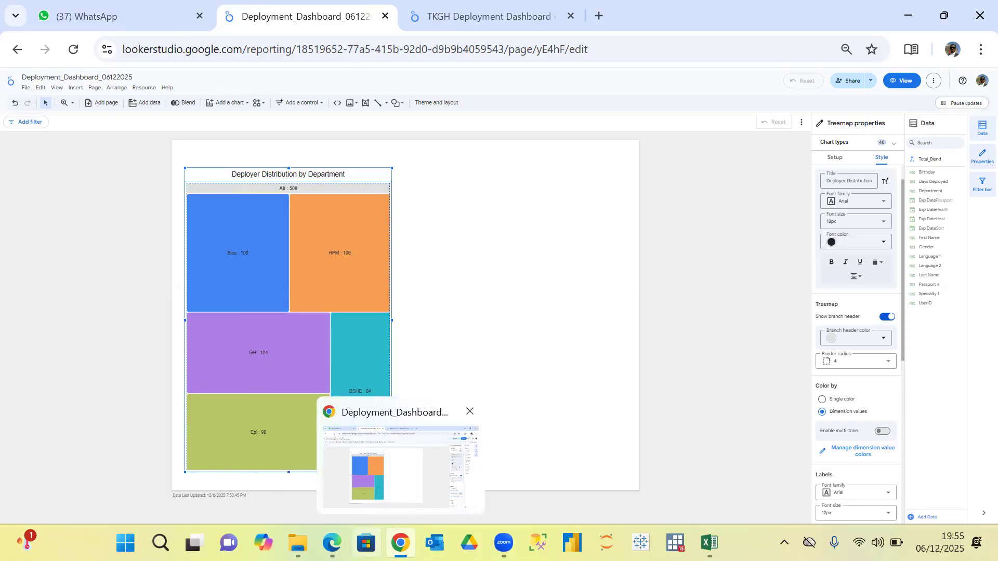
mouse_move(332, 544)
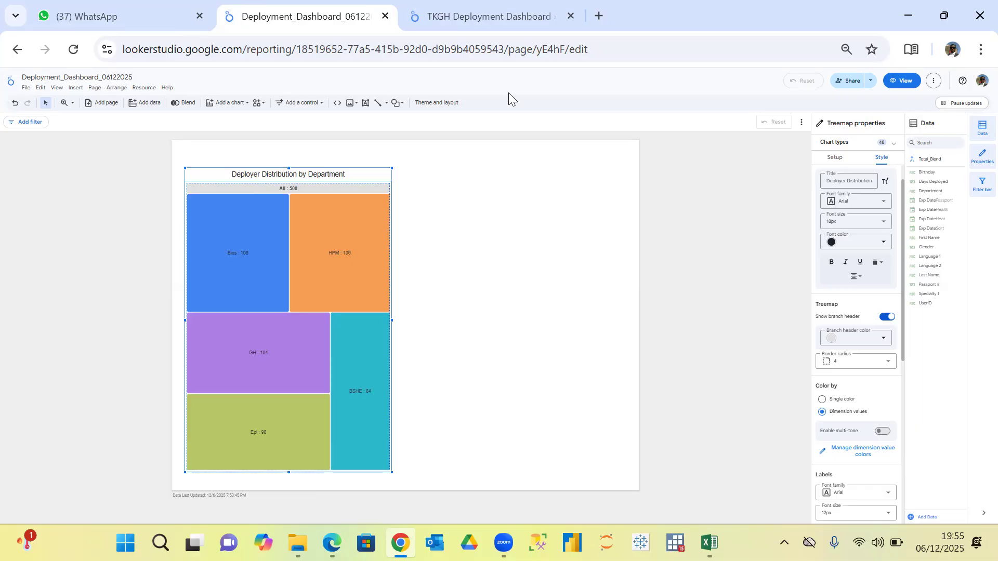
click(474, 17)
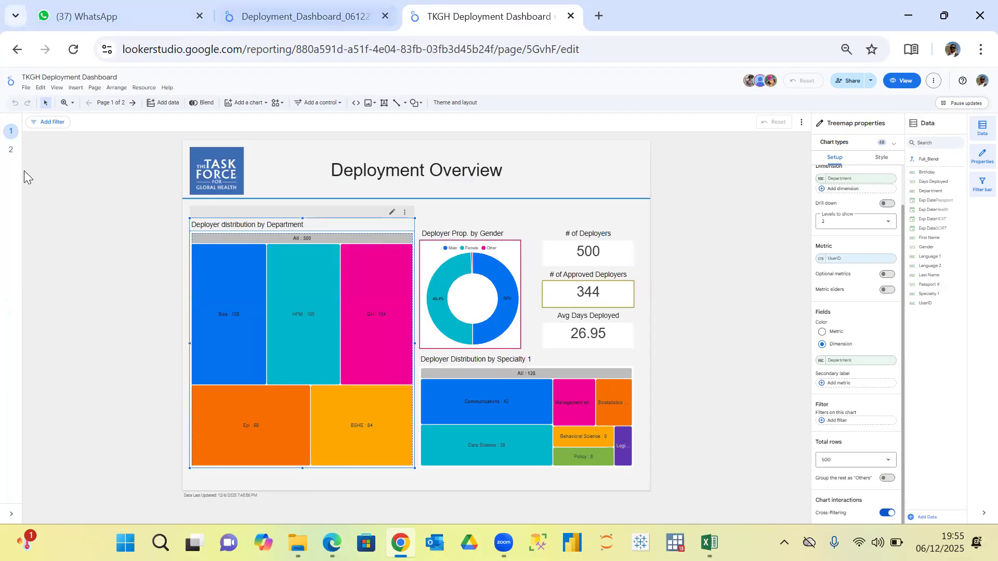
click(11, 152)
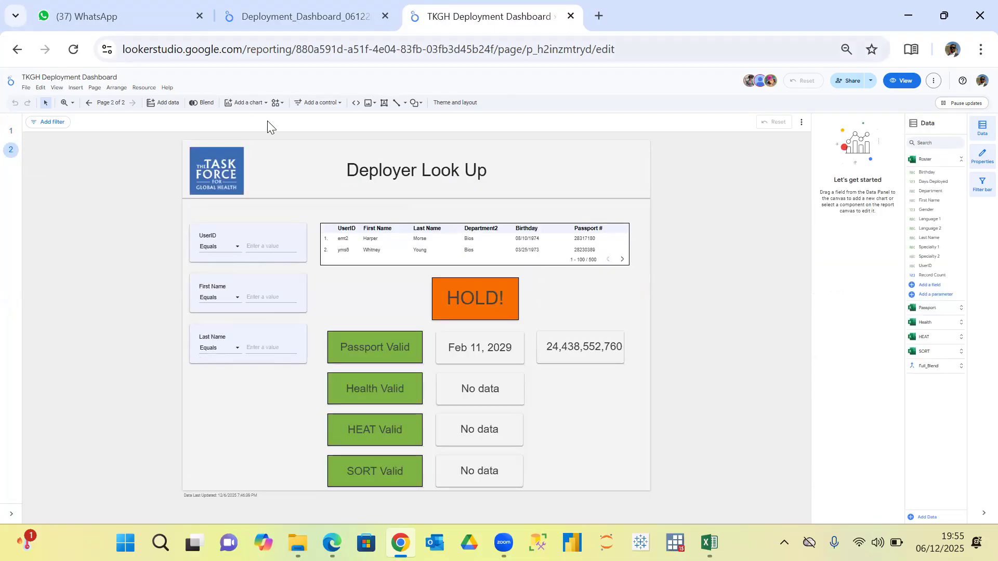
click(905, 81)
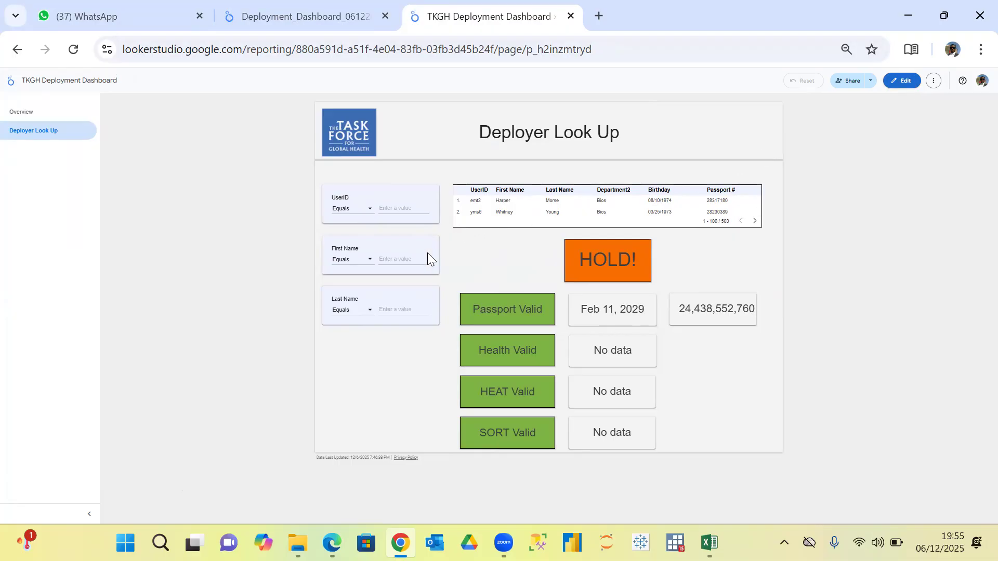
Filter the Deployer Look Up page by entering a deployer's first name in the First Name filter.
click(399, 262)
text(Debra)
key(Return)
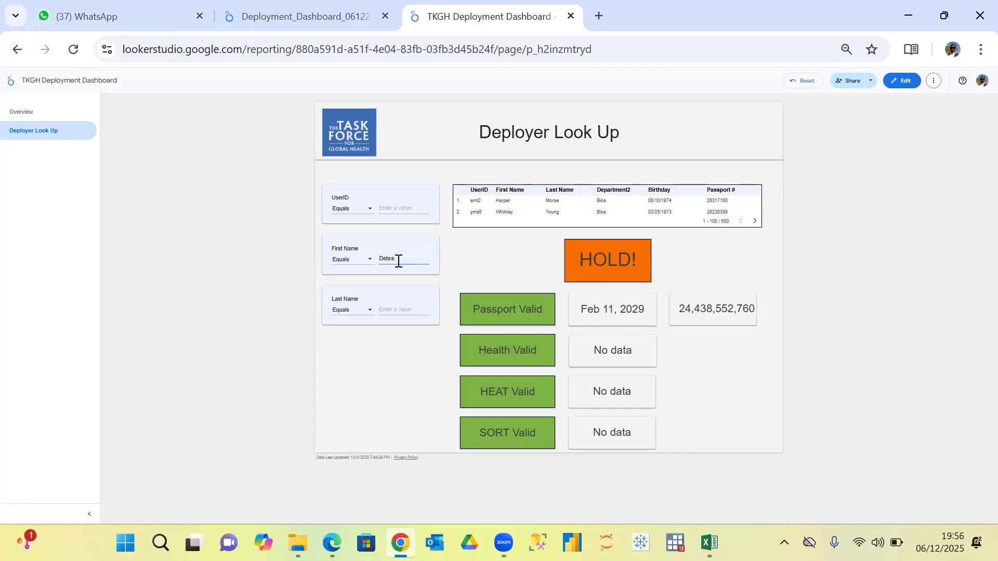
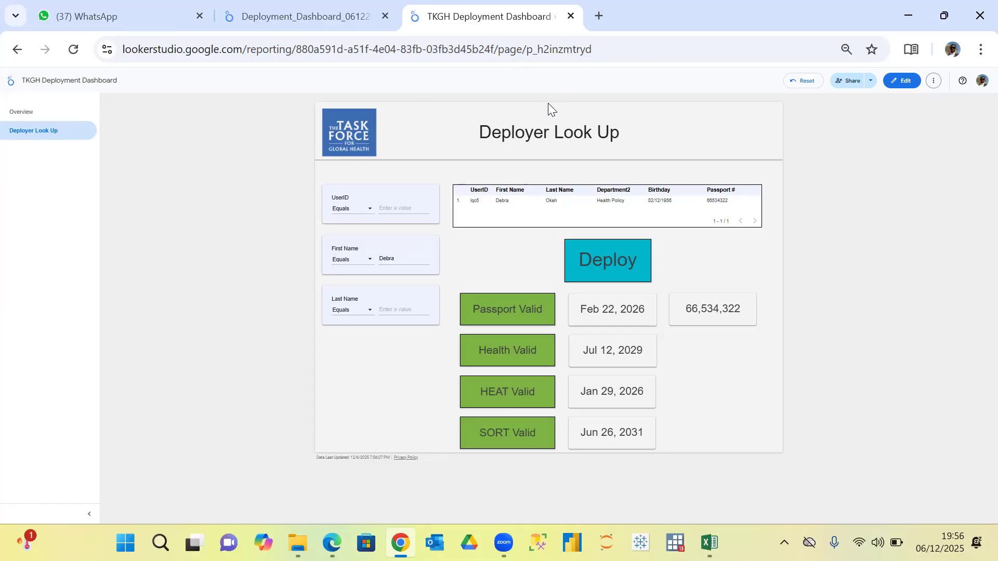
Open the TKGH dashboard's Overview page and test cross-filtering with the gender chart's Female slice and the GH department, clearing each selection.
click(36, 119)
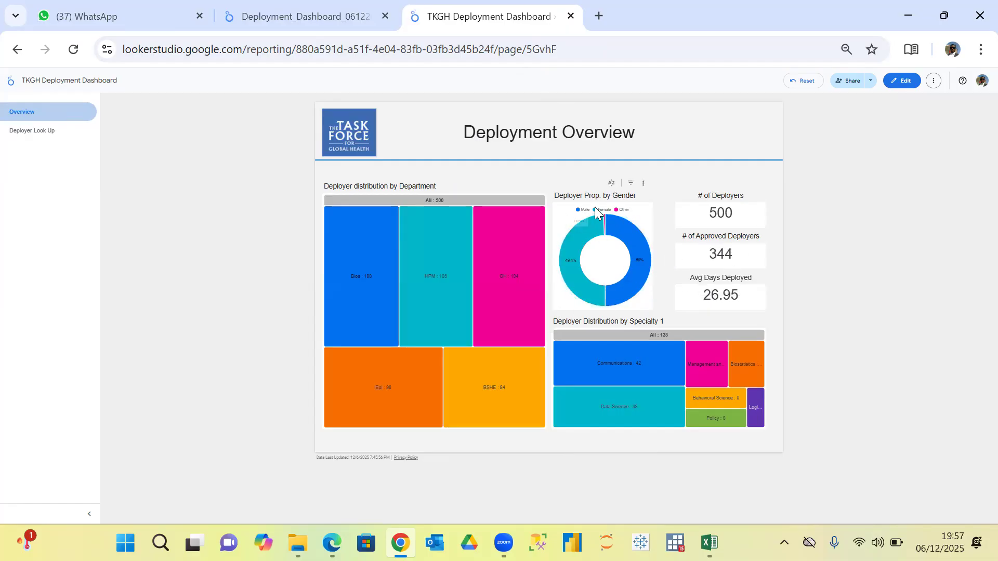
mouse_move(573, 238)
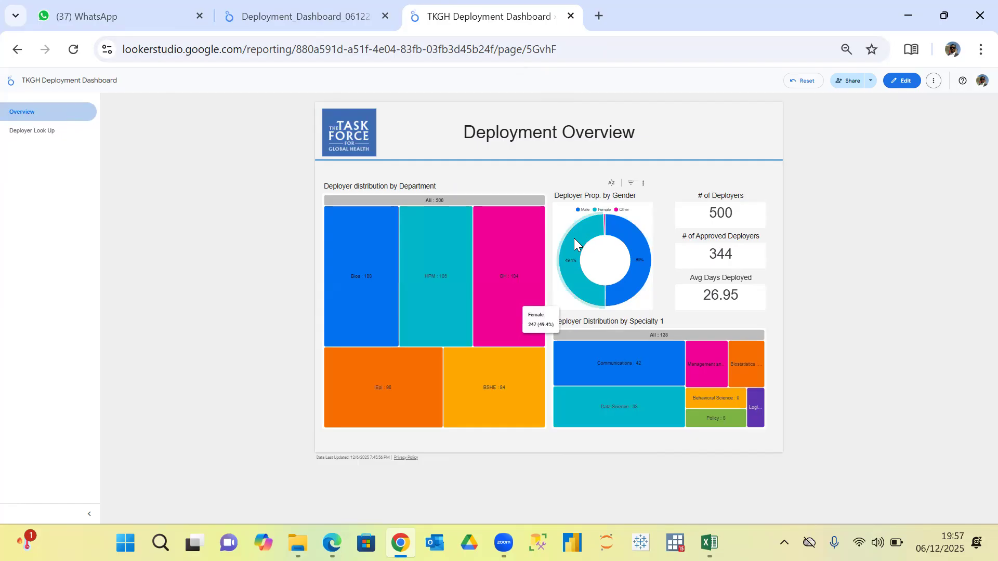
click(573, 238)
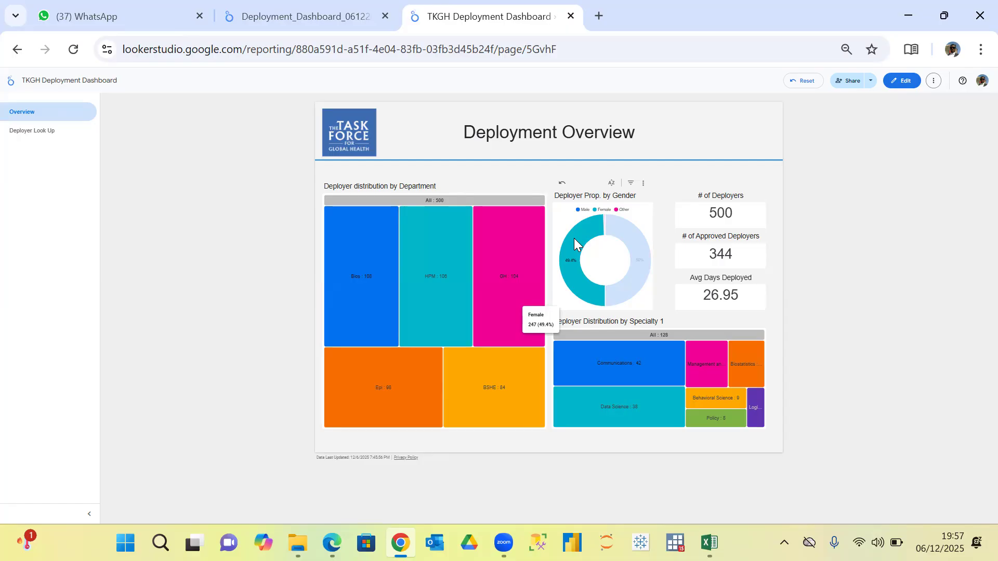
click(574, 238)
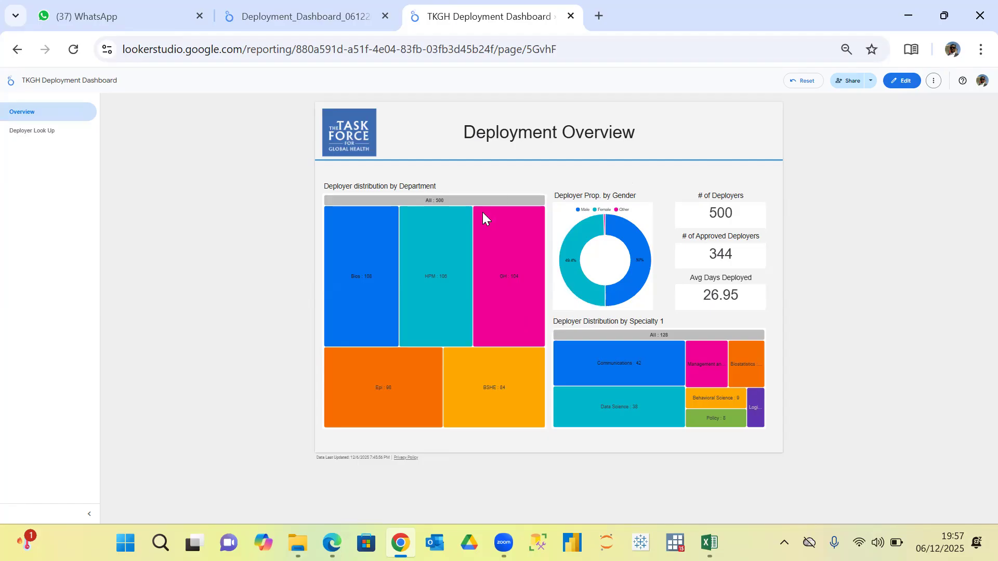
click(513, 279)
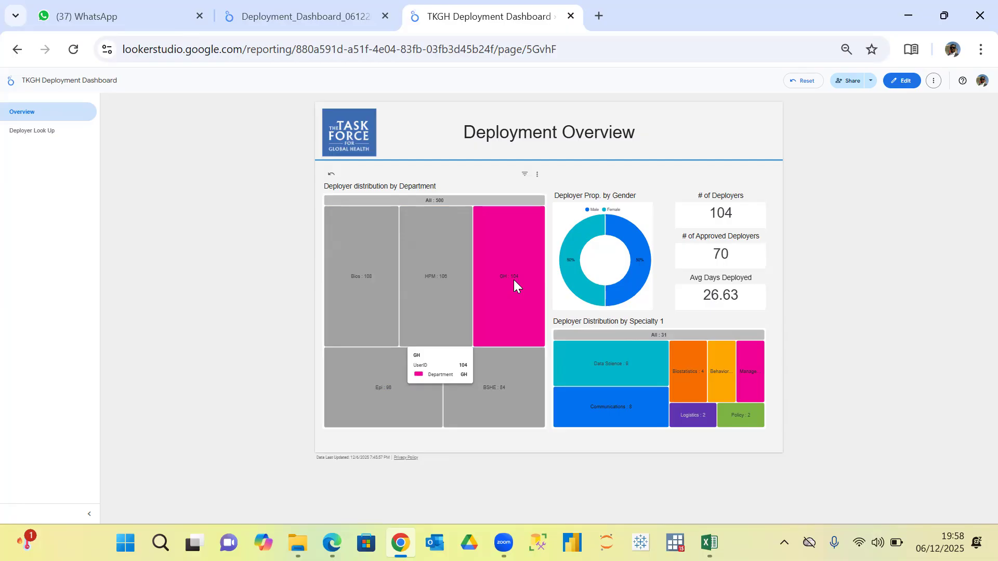
click(524, 250)
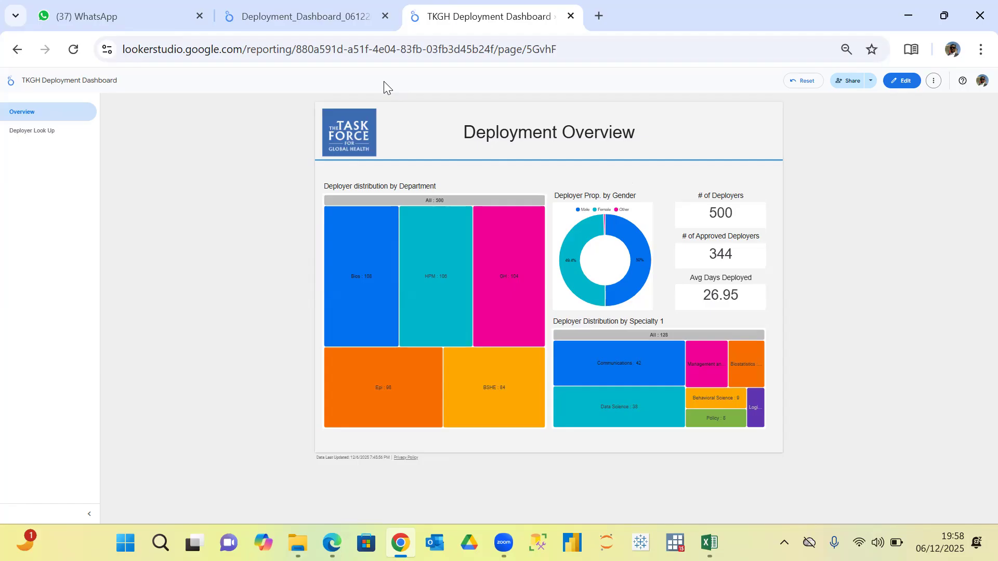
click(322, 15)
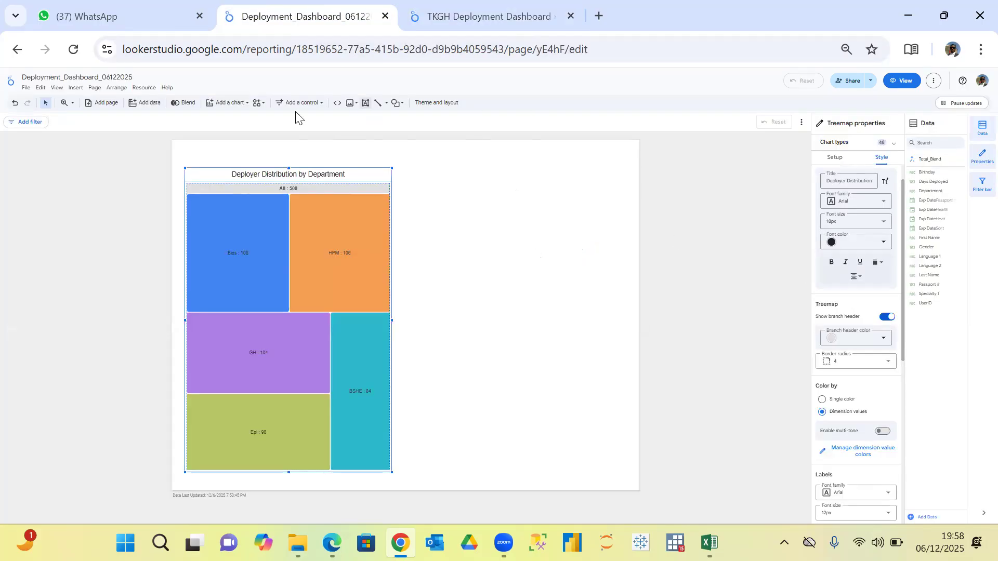
click(245, 107)
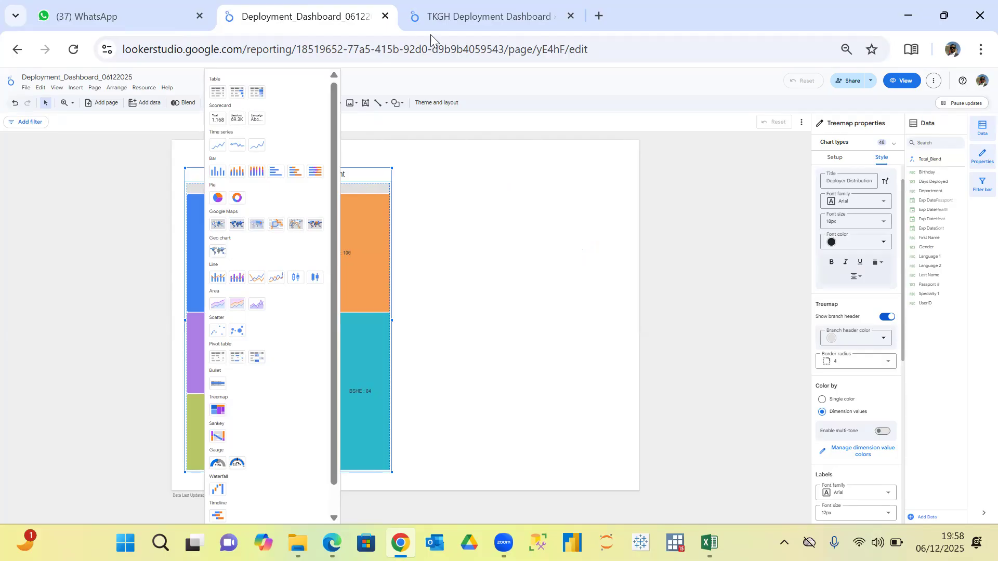
click(473, 23)
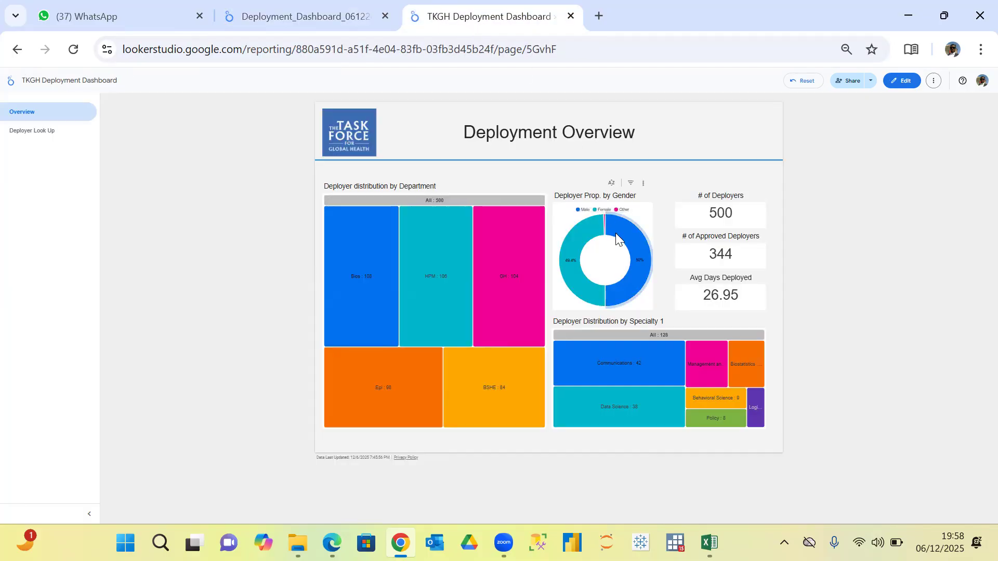
Put the TKGH Deployment Dashboard in edit mode and examine the gender doughnut chart's setup and its available dimension fields.
mouse_move(597, 236)
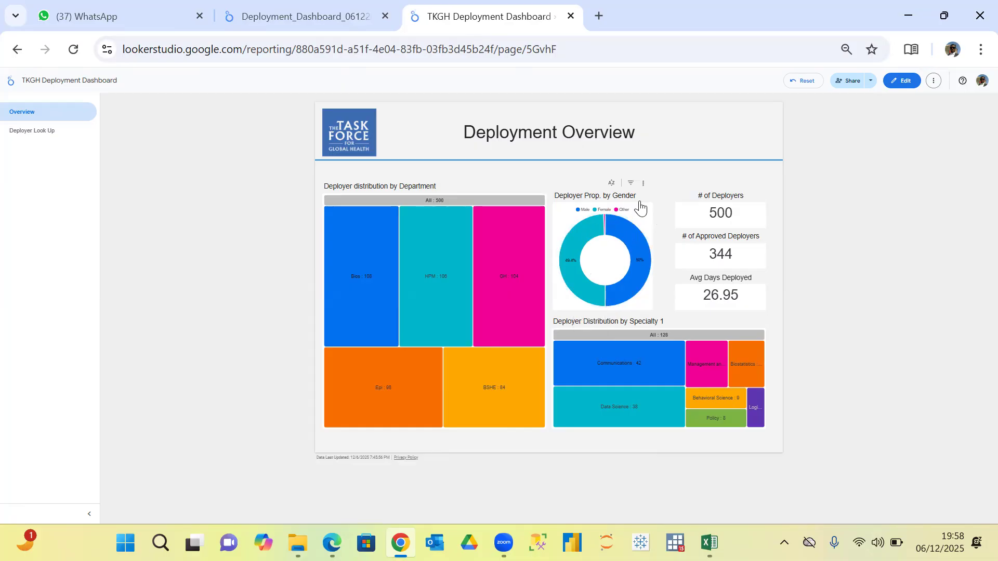
click(904, 80)
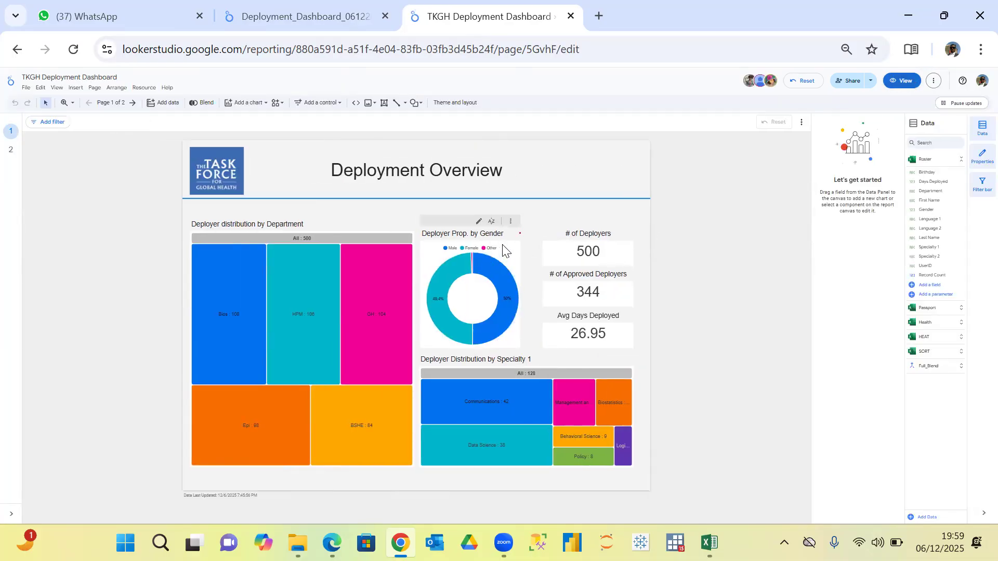
click(503, 250)
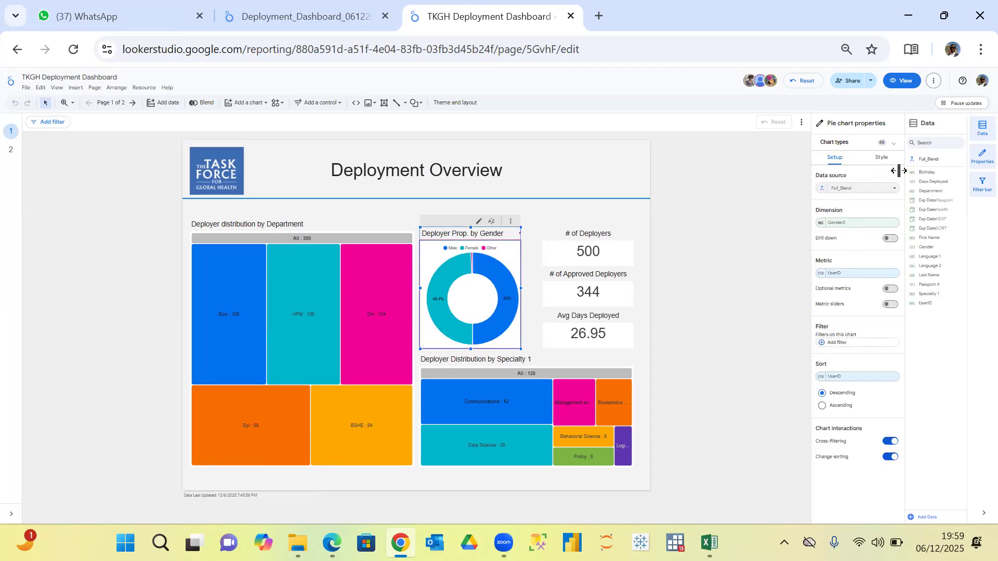
click(860, 227)
drag(893, 273, 886, 242)
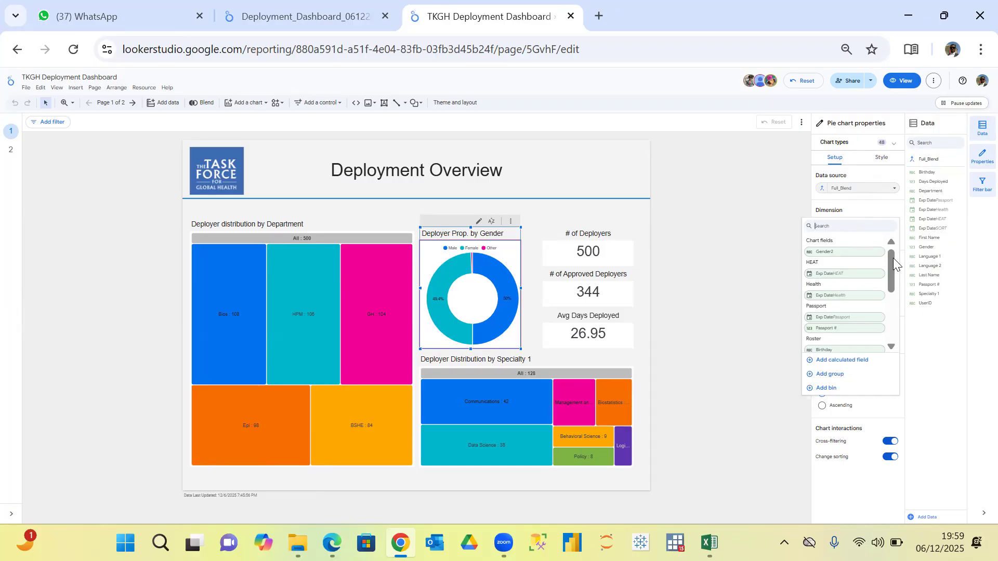
mouse_move(891, 258)
mouse_down()
mouse_move(890, 323)
mouse_move(883, 253)
mouse_up()
click(741, 236)
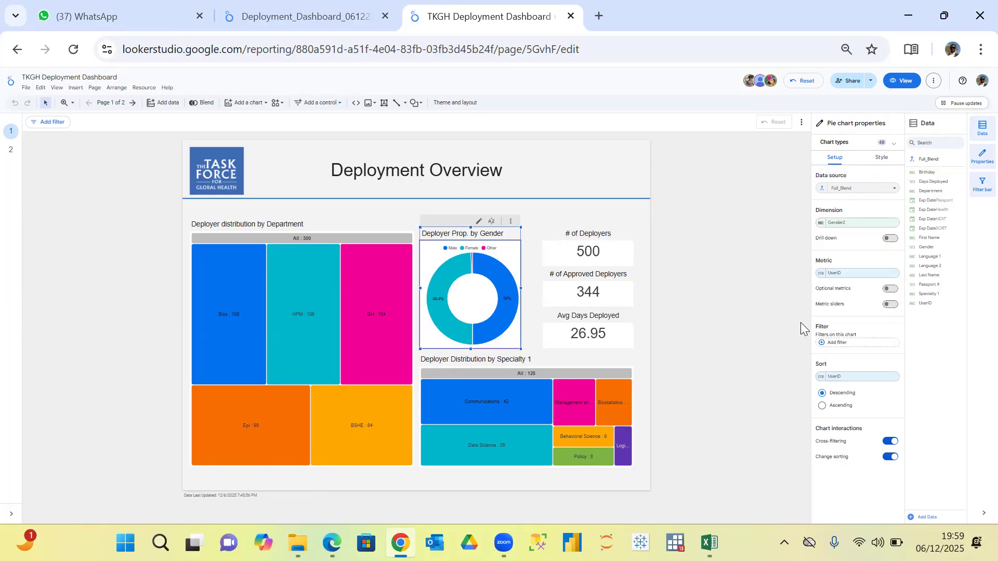
Examine the CASE formula behind the gender chart's Gender2 calculated field.
click(821, 223)
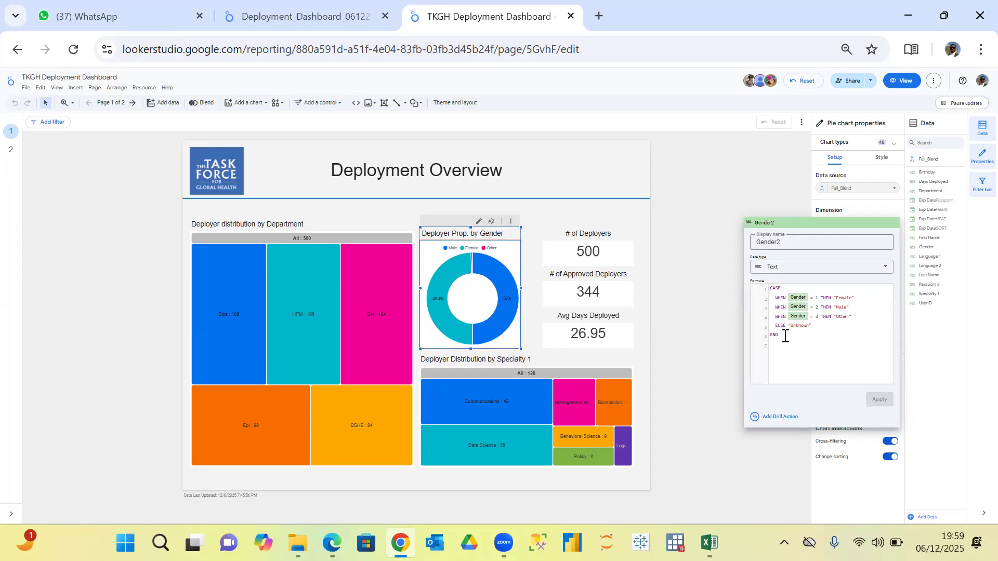
drag(782, 336, 767, 292)
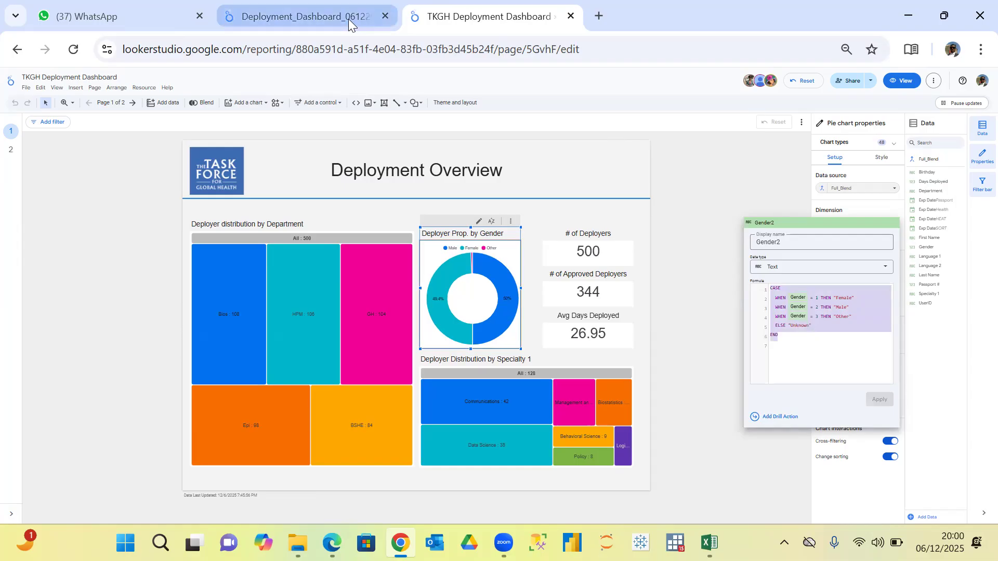
click(707, 222)
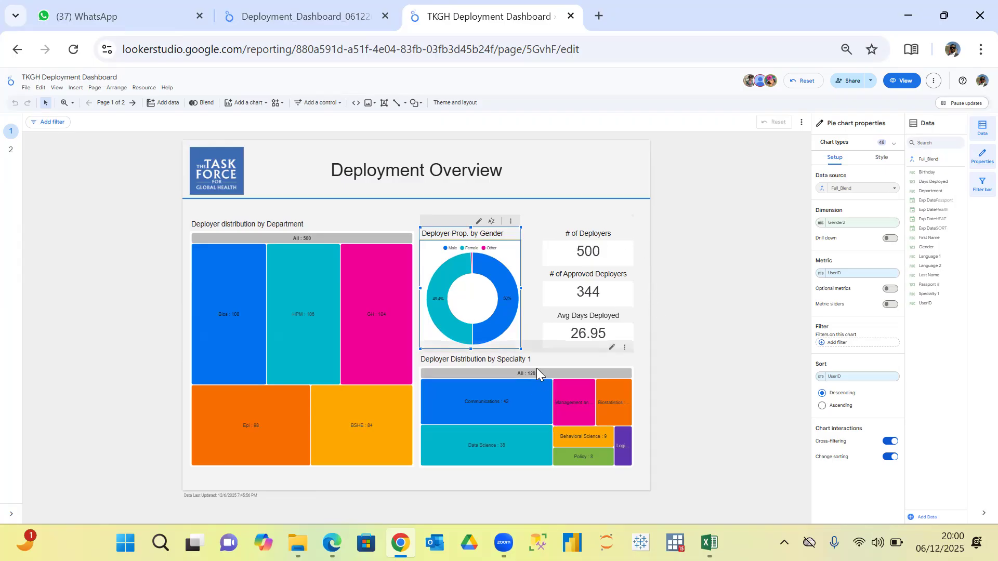
Switch to the Deployment_Dashboard_06122025 report and place a second treemap to the right of the Department treemap, in the page's lower part.
click(334, 20)
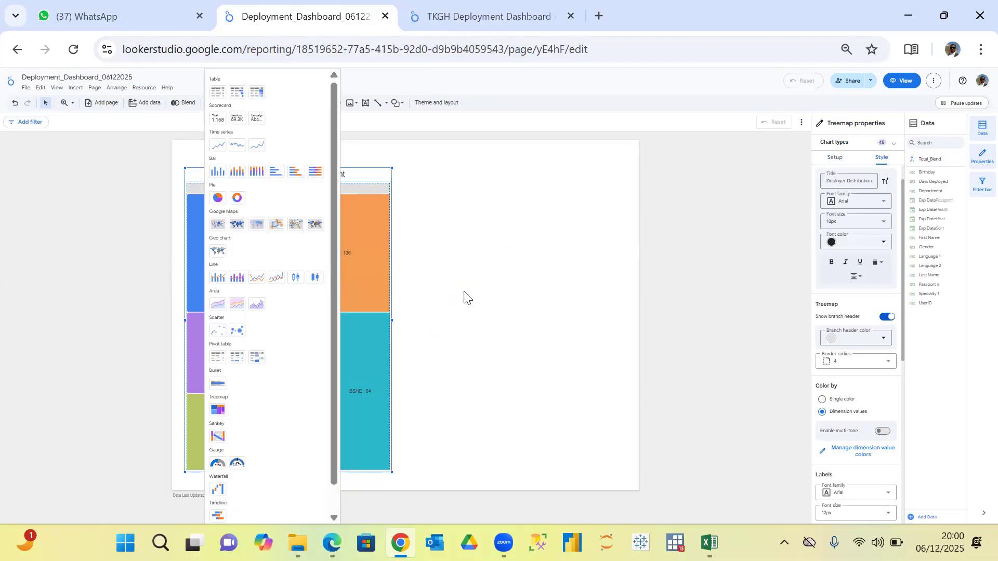
click(495, 314)
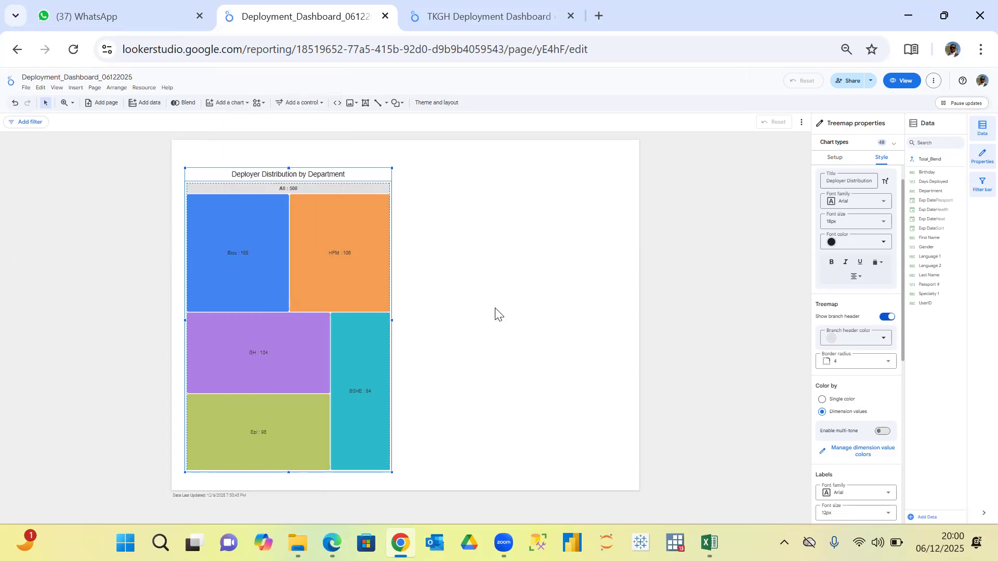
click(495, 314)
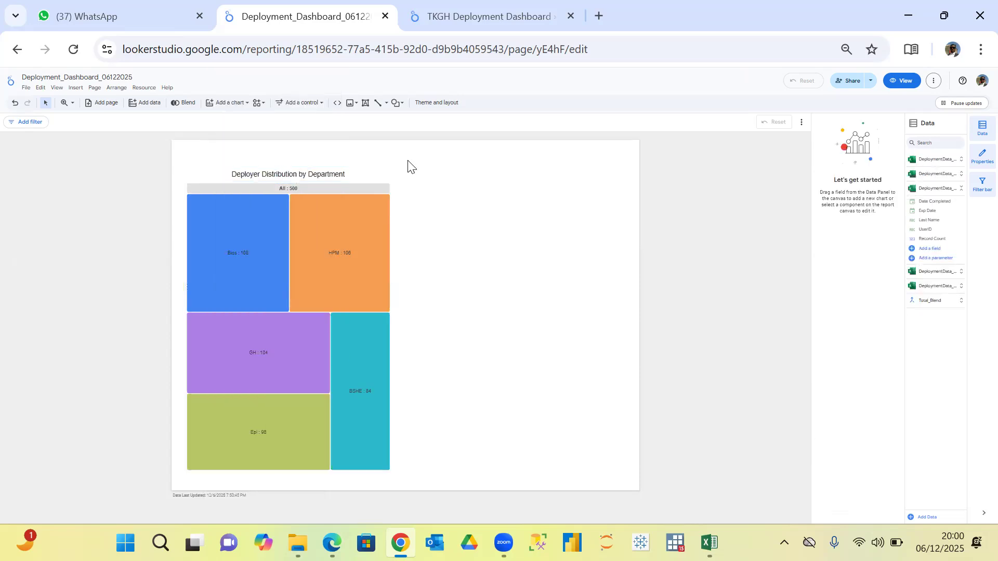
click(247, 105)
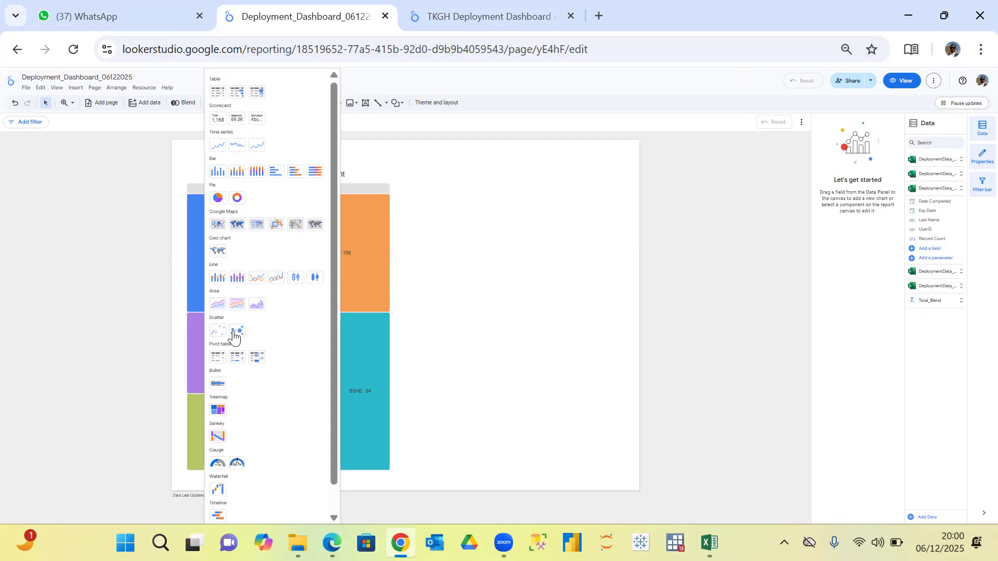
click(218, 409)
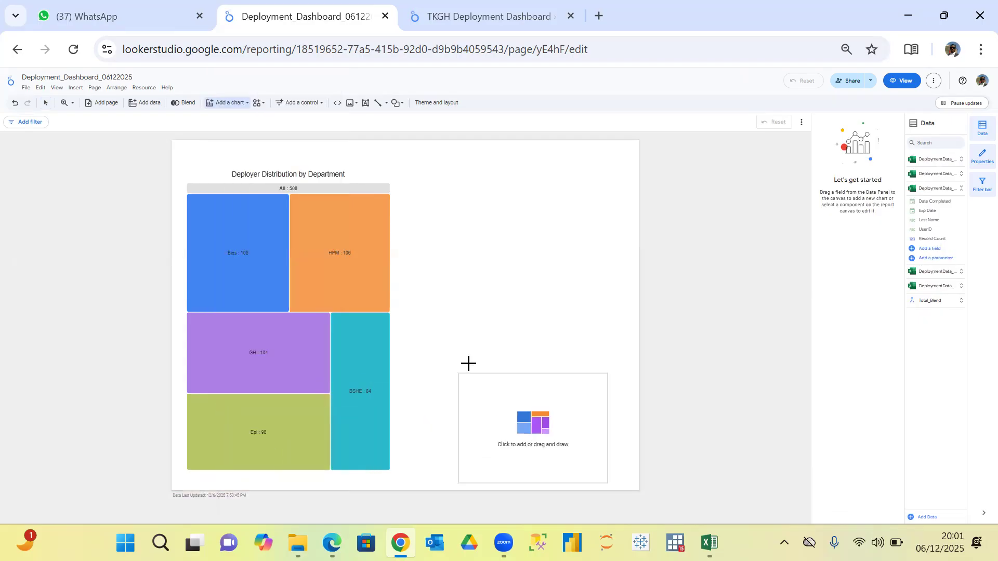
click(418, 360)
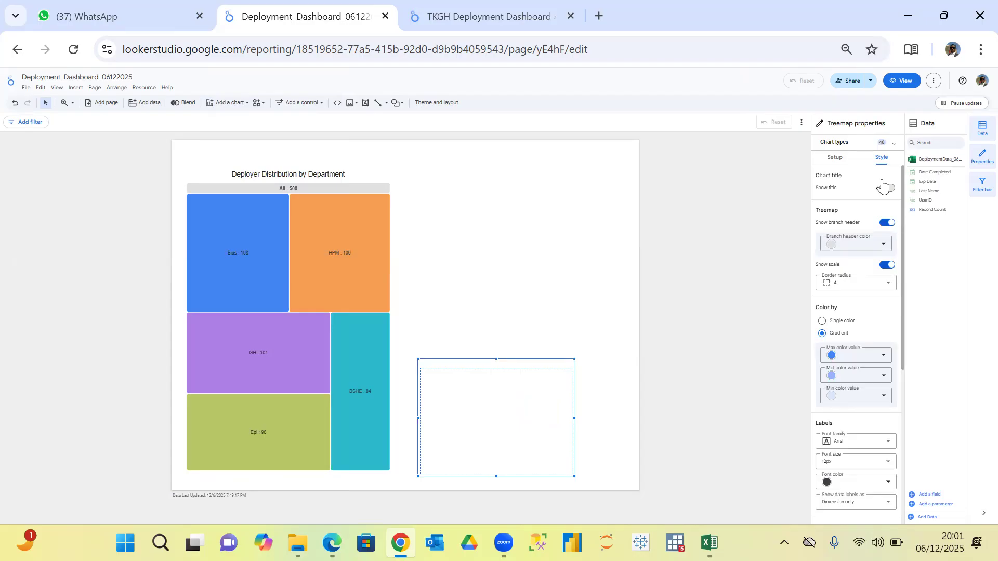
Set the new treemap's data source to the Total_Blend blended data.
click(836, 158)
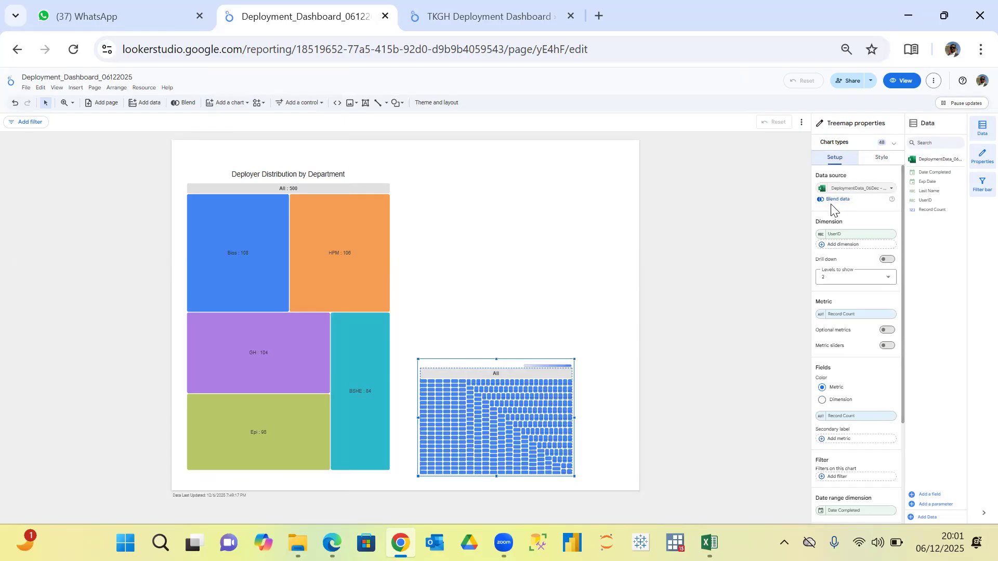
click(888, 198)
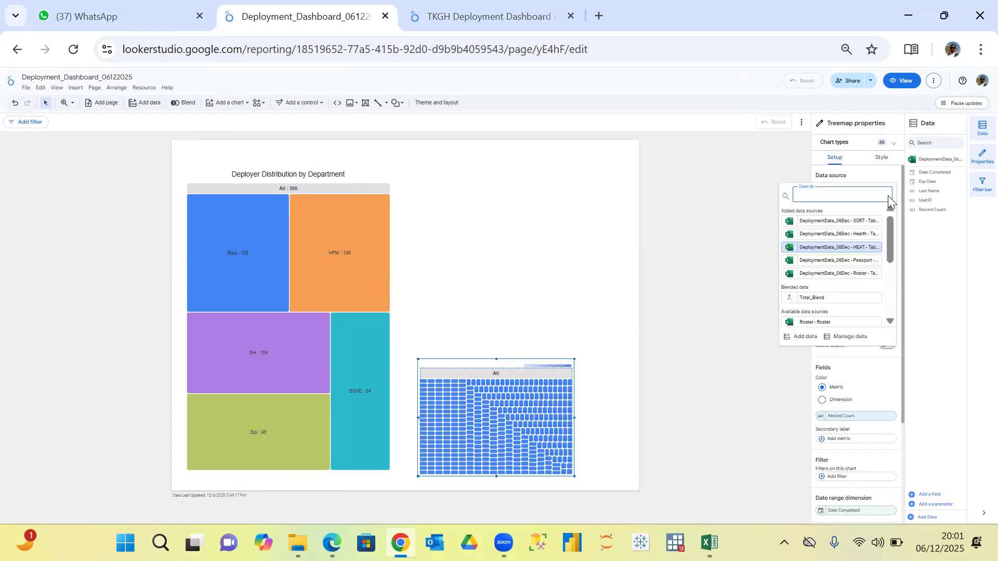
click(814, 298)
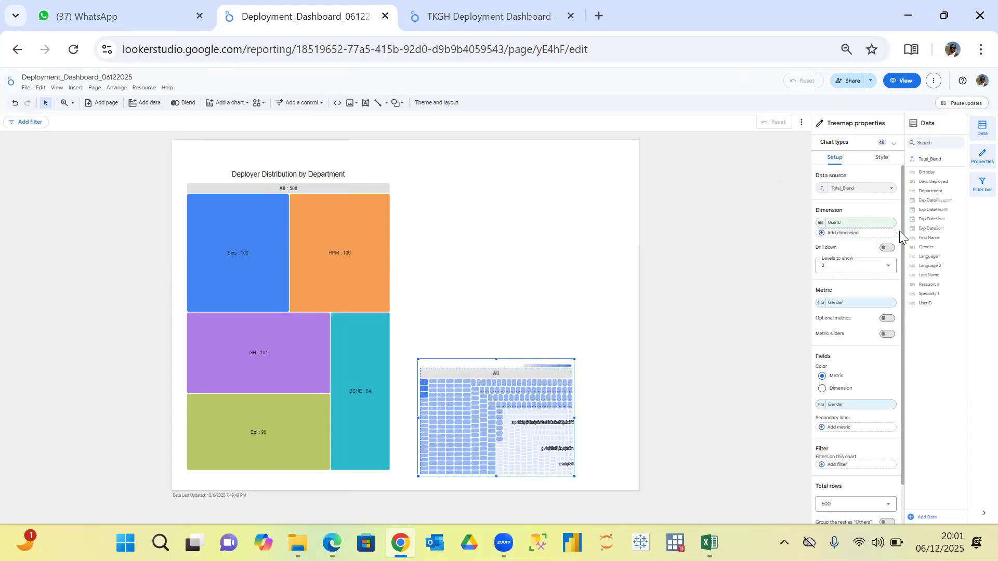
Set the new treemap's dimension to Specialty 1 and move it slightly so its lower edge lines up with the Department treemap.
scroll(902, 250, down, 1)
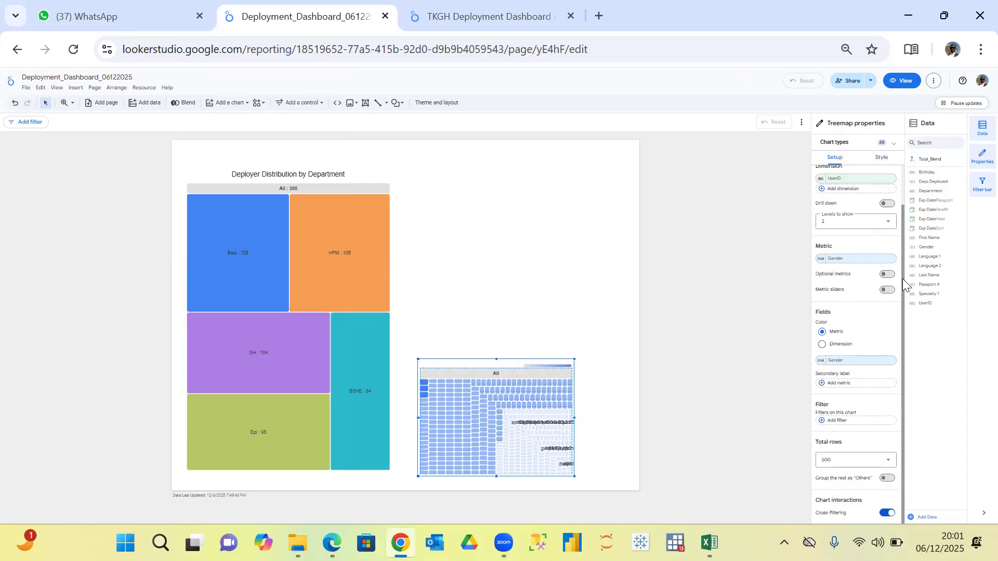
scroll(904, 265, up, 1)
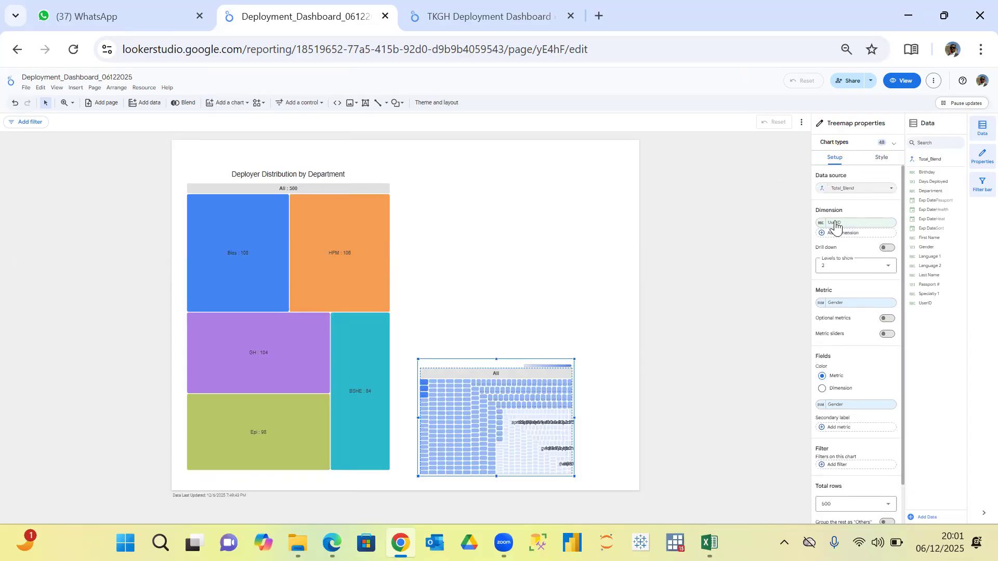
click(864, 222)
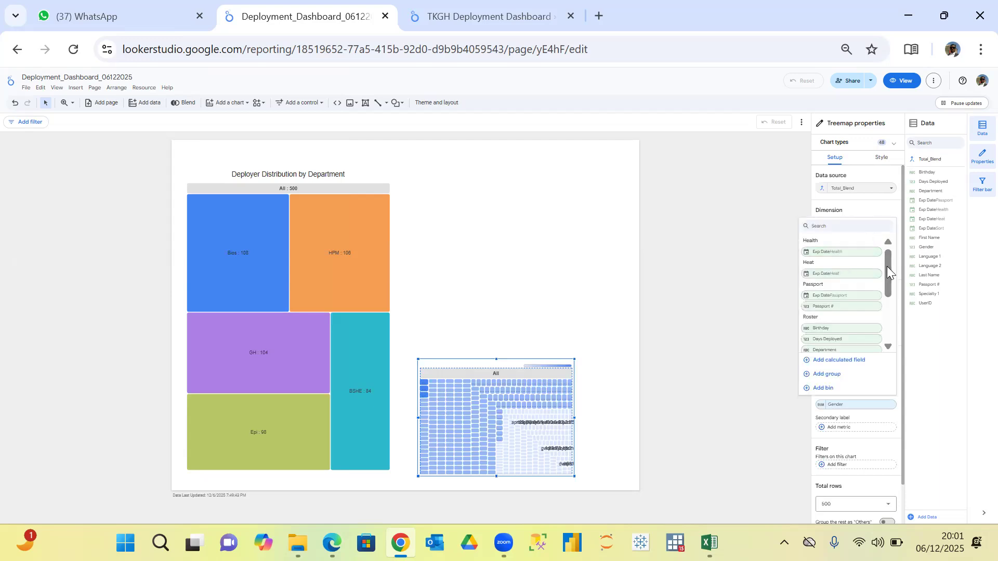
drag(888, 266, 891, 324)
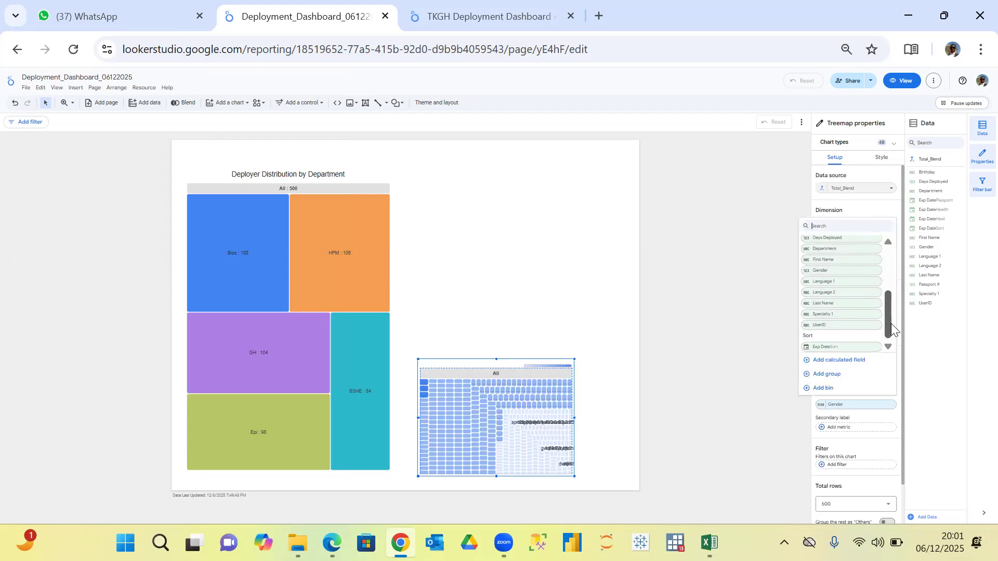
click(837, 314)
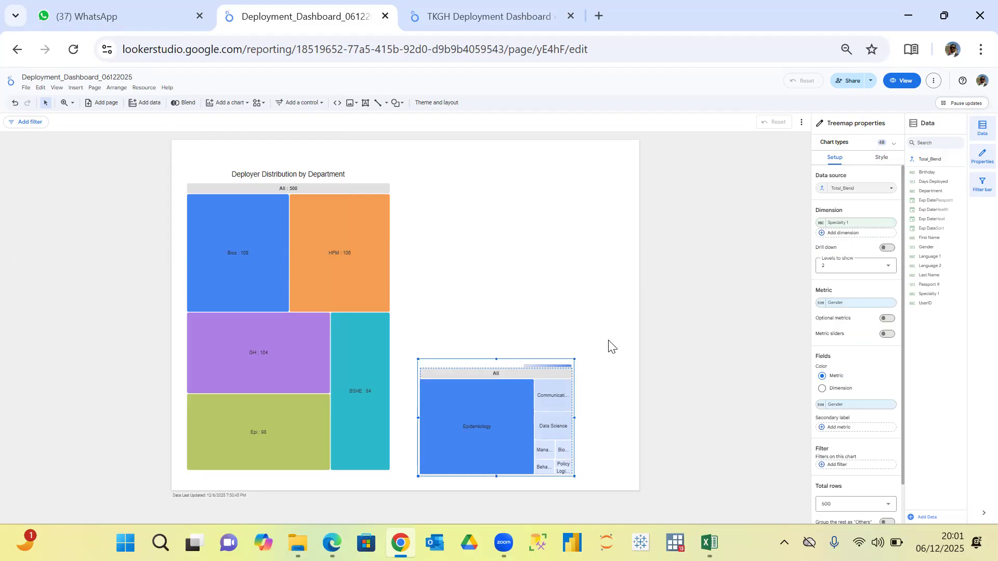
drag(530, 358, 523, 351)
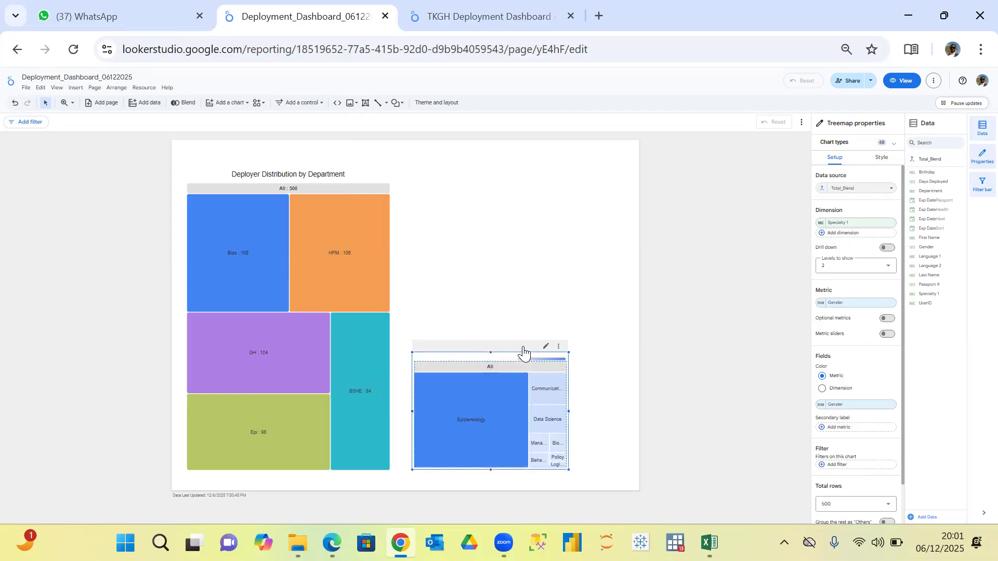
Check the TKGH dashboard for reference and set the new treemap's metric to Specialty 1 in Deployment_Dashboard_06122025.
click(448, 16)
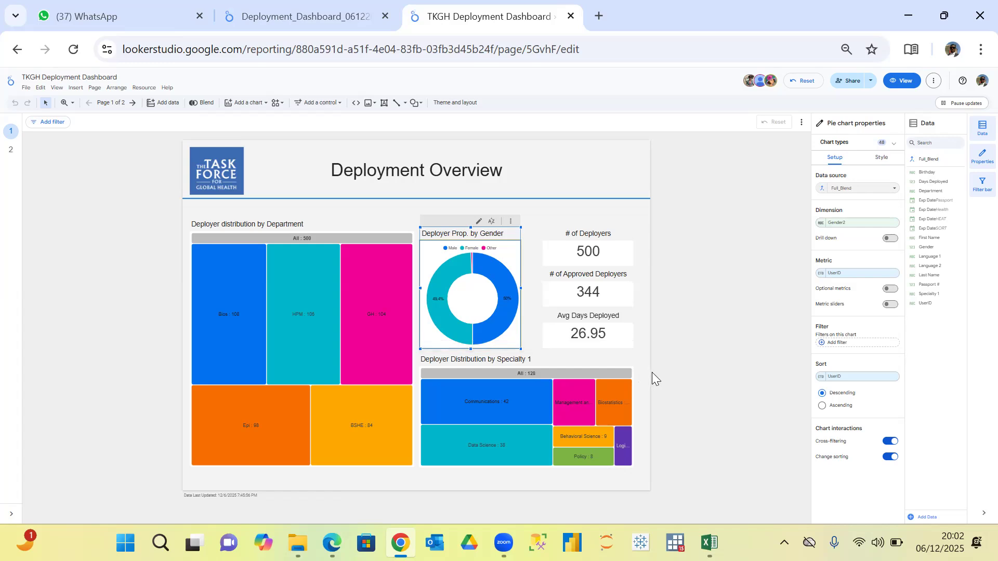
click(340, 16)
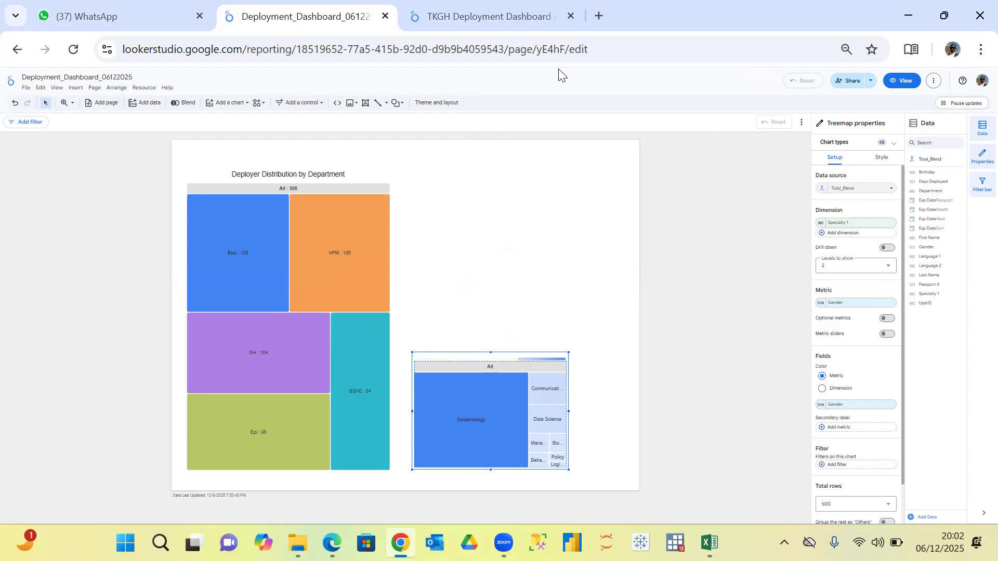
click(873, 303)
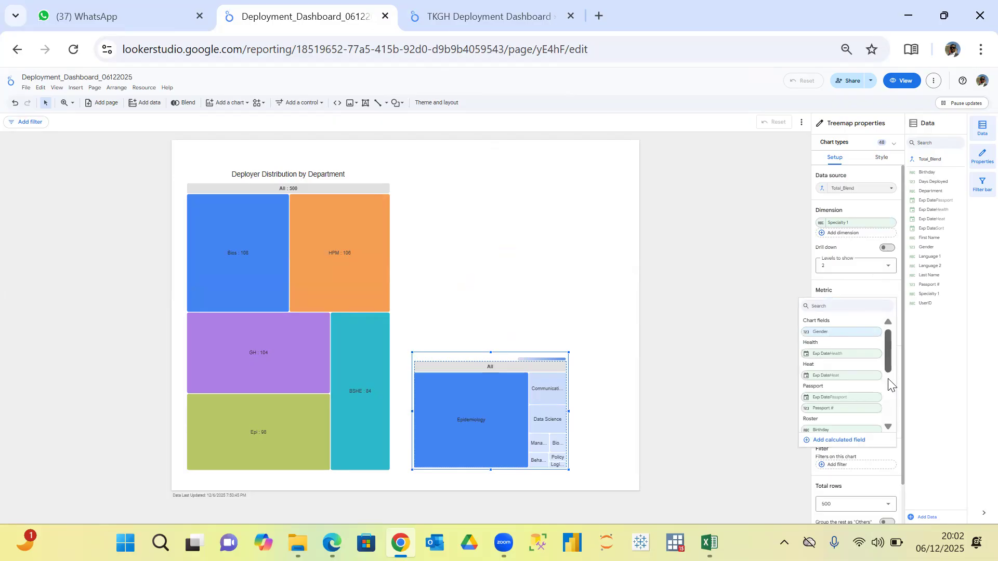
scroll(889, 387, down, 5)
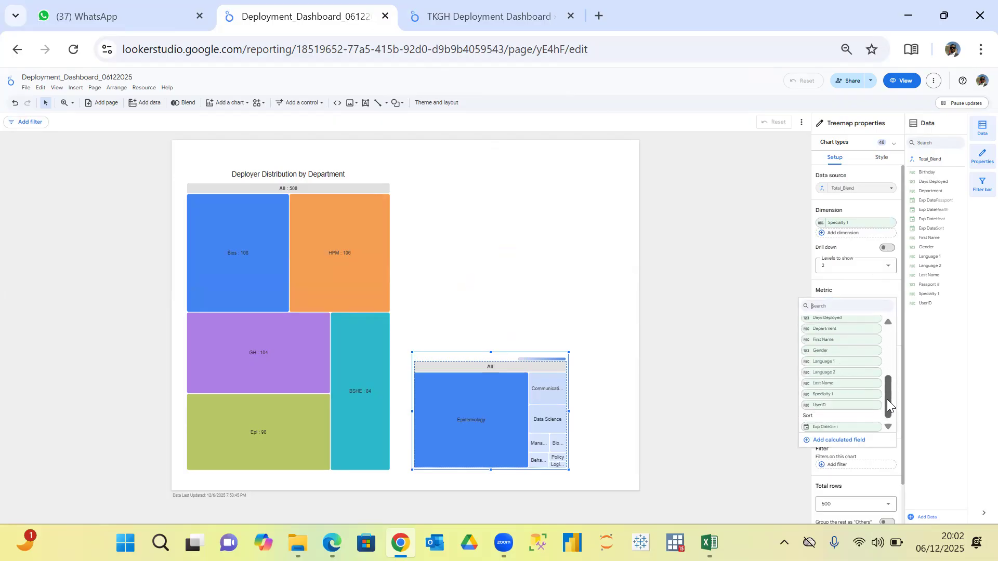
click(848, 395)
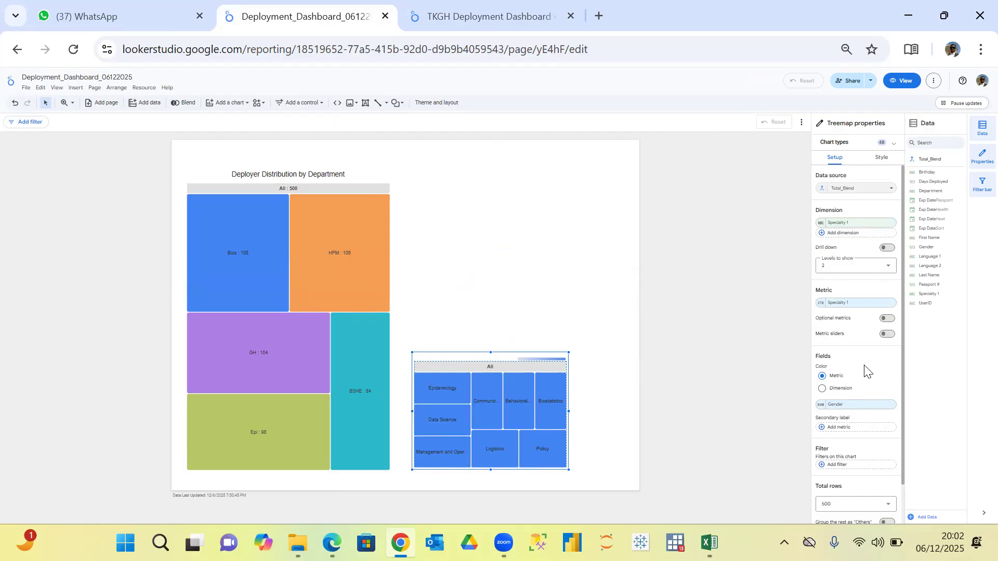
Color the Specialty 1 treemap by dimension instead of by metric.
click(822, 389)
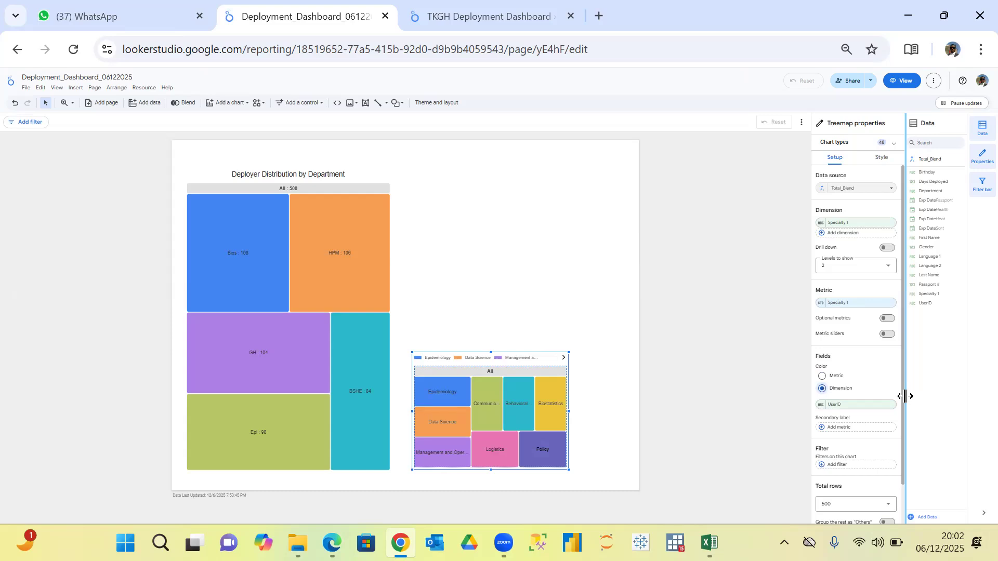
drag(902, 397, 901, 423)
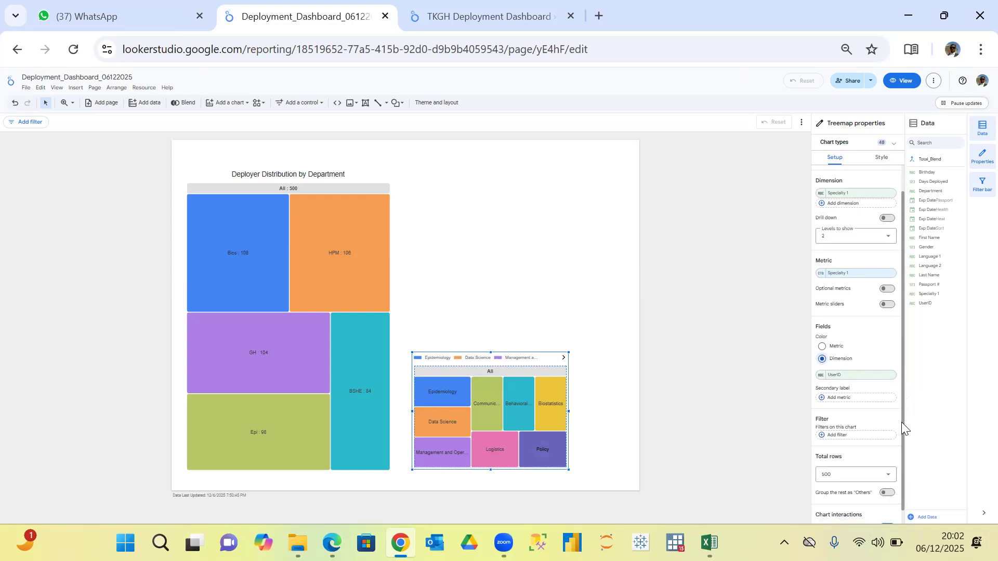
drag(905, 385, 904, 335)
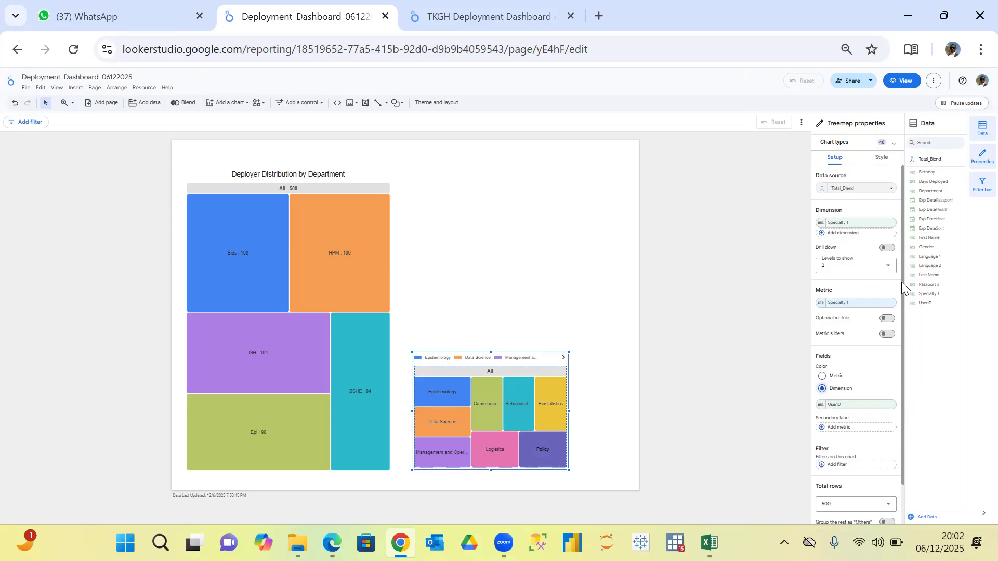
Show the Specialty 1 treemap's chart title, change it to "Deployer by Specialty 1" and center it.
click(886, 163)
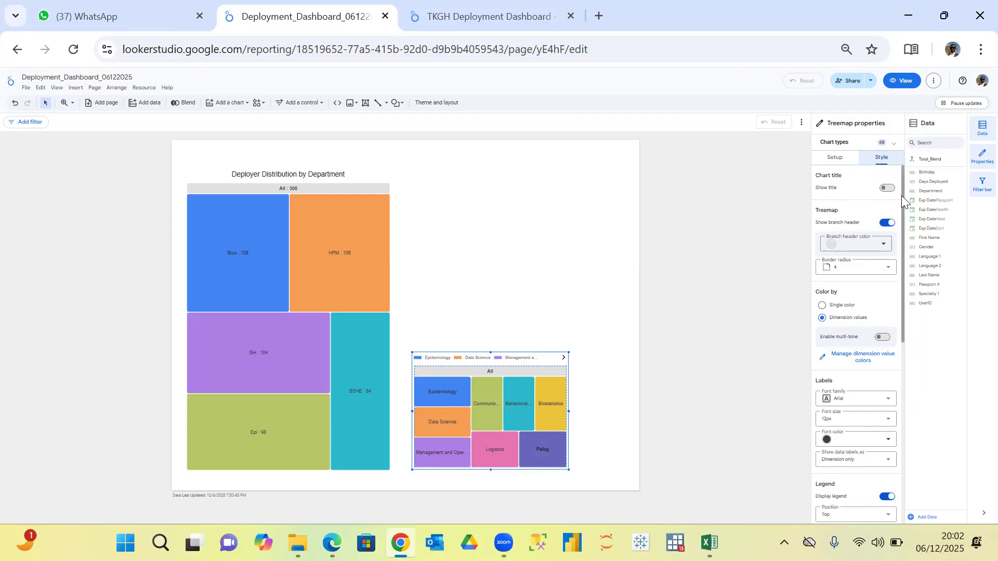
click(888, 188)
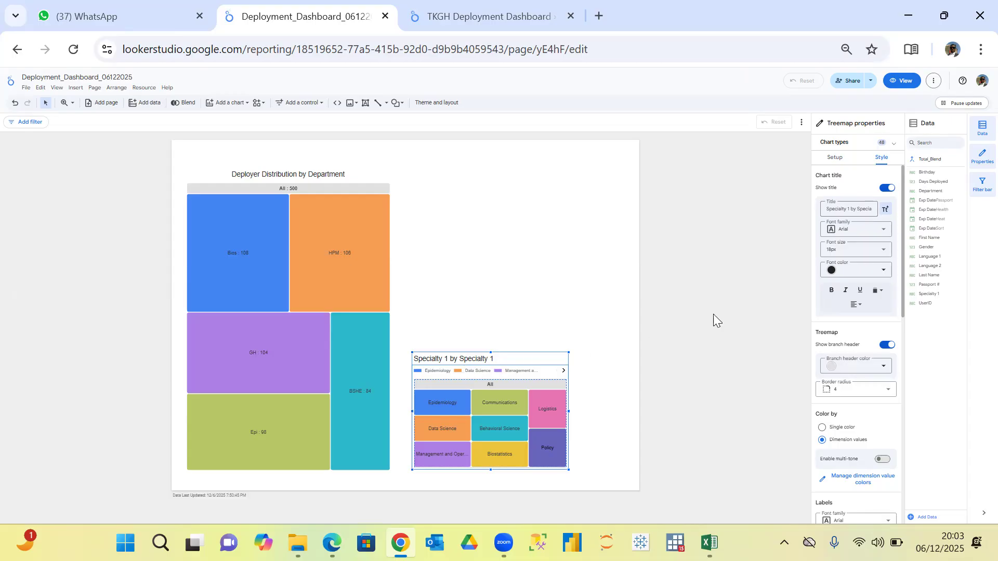
click(859, 208)
key(BackSpace)
key(BackSpace)
key(BackSpace)
key(BackSpace)
key(BackSpace)
key(BackSpace)
key(BackSpace)
key(BackSpace)
key(BackSpace)
key(BackSpace)
key(BackSpace)
text(Deployer)
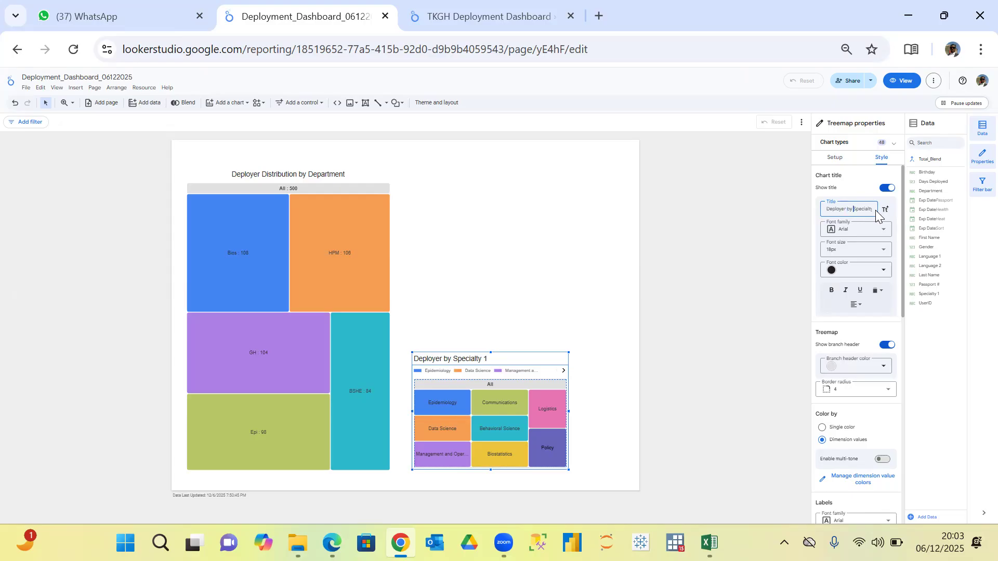
key(Right)
key(Right)
key(Right)
click(860, 305)
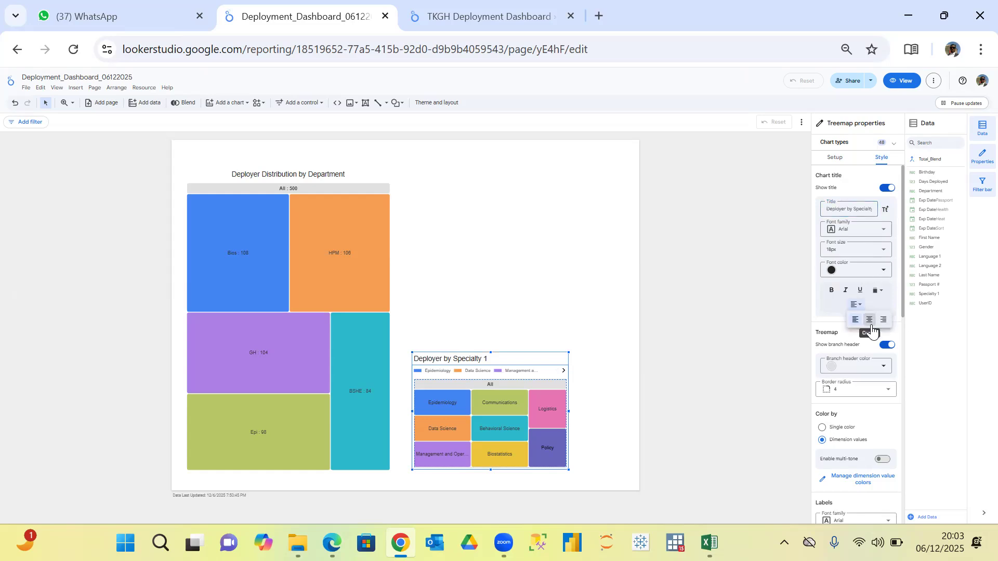
click(869, 319)
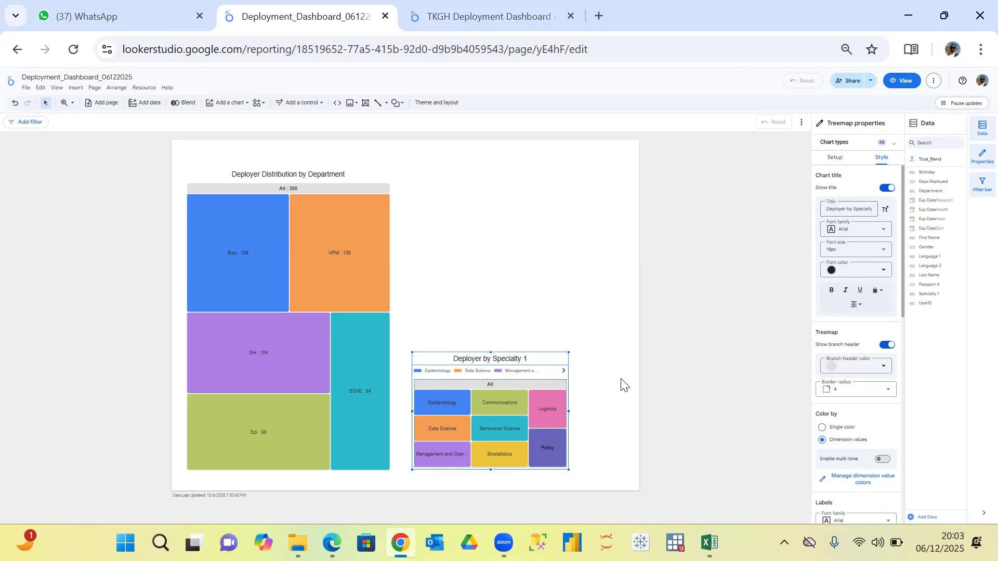
Set the Specialty 1 treemap's data labels to show dimension and metric (value).
drag(903, 288, 901, 388)
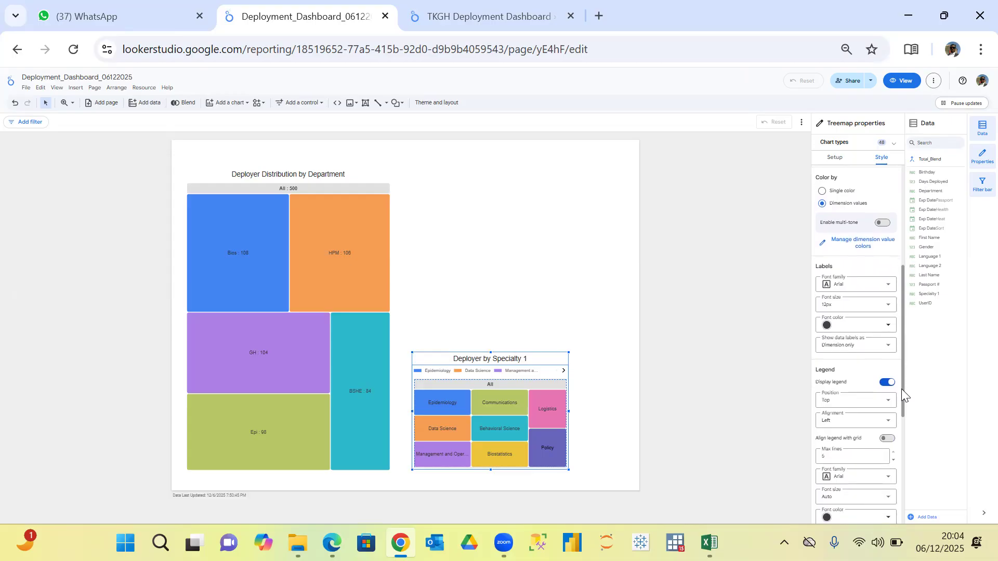
click(889, 348)
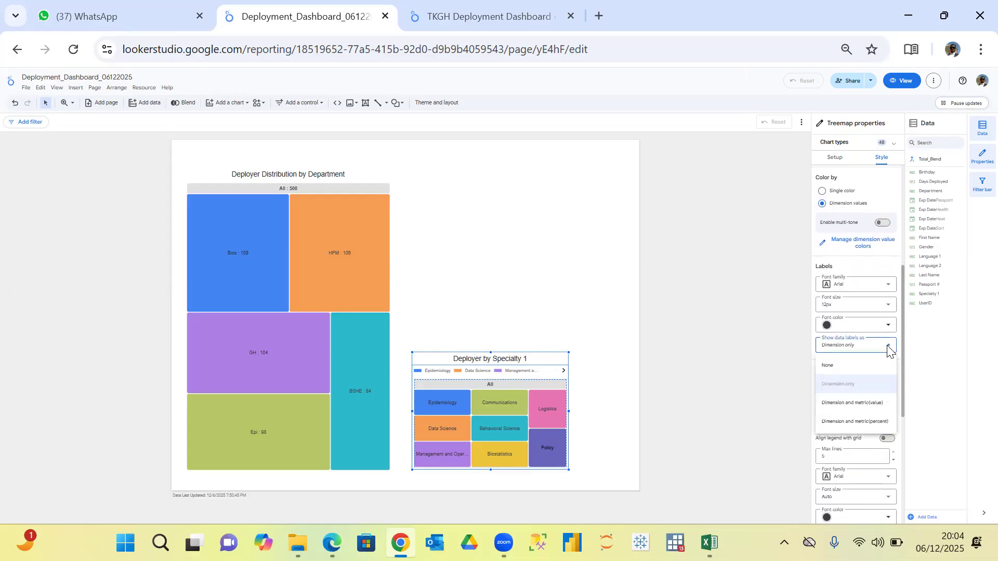
click(856, 406)
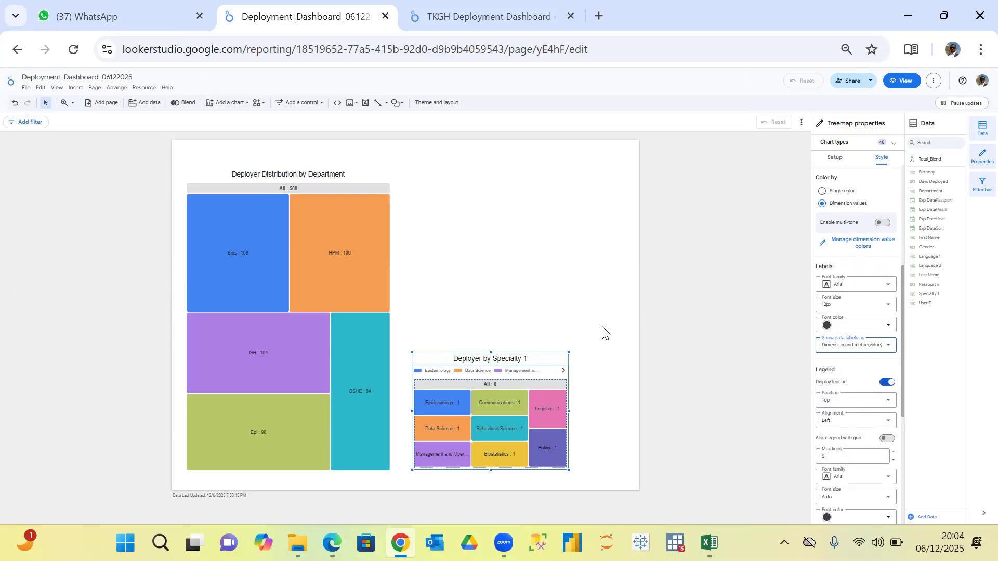
Switch to the TKGH Deployment Dashboard and examine the setup of its Deployer Distribution by Specialty 1 treemap.
click(486, 18)
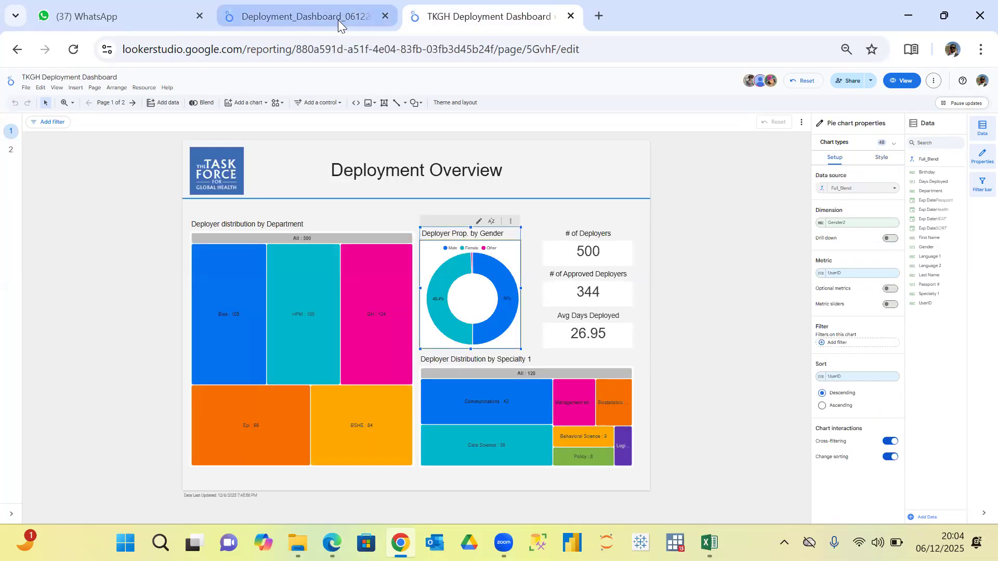
mouse_move(338, 19)
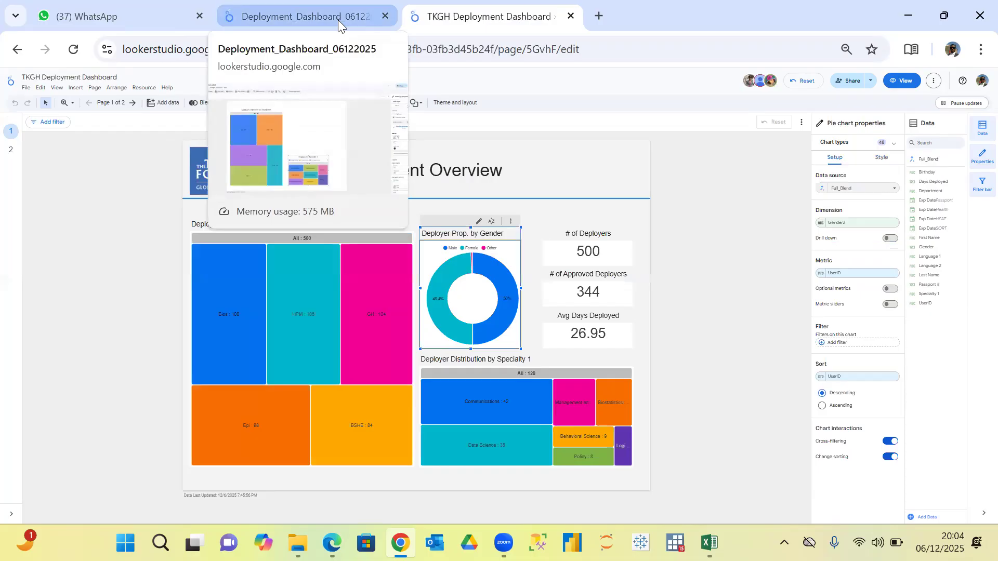
click(587, 373)
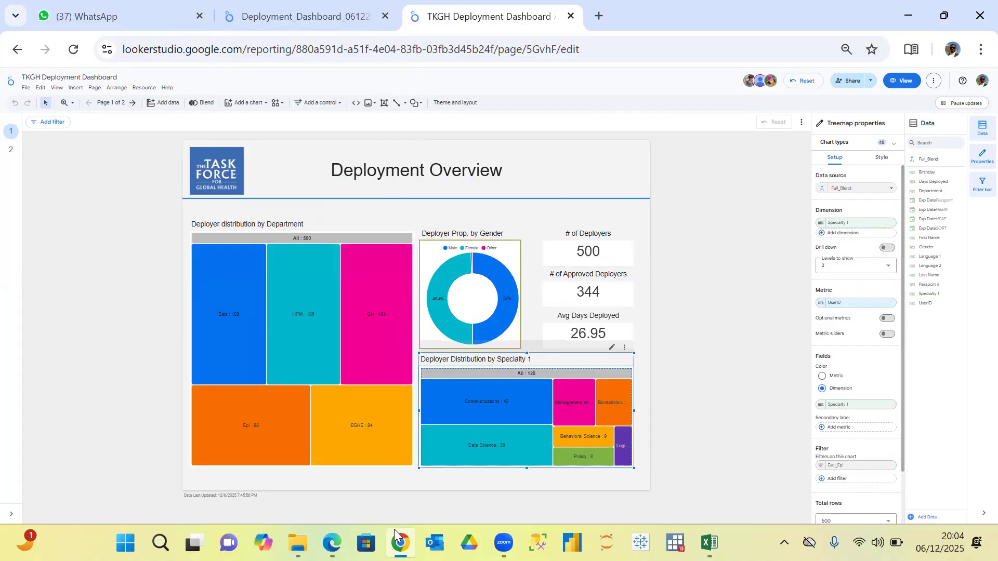
mouse_move(399, 539)
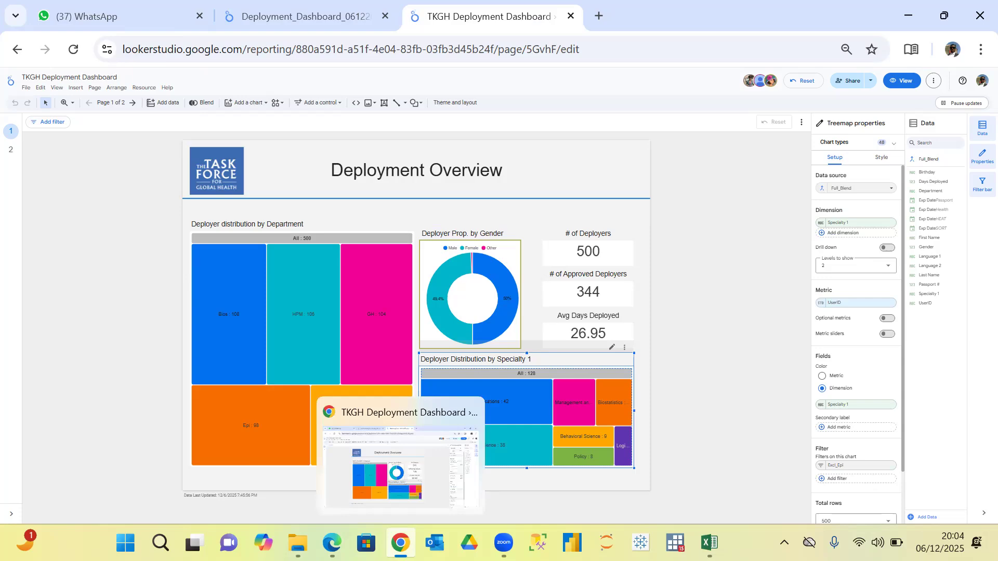
click(396, 484)
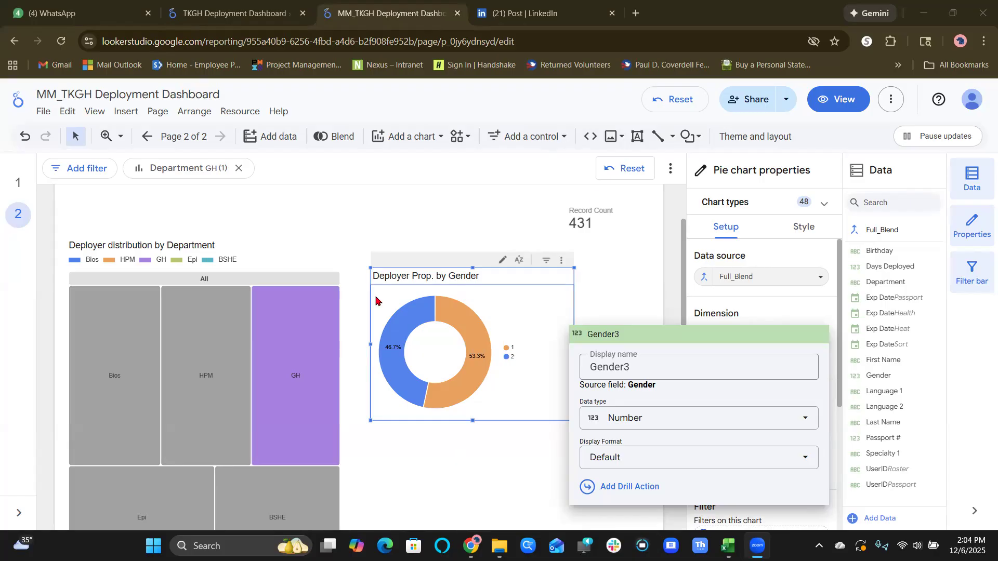
In the MM_TKGH Deployment Dashboard, examine the data types available for the pie chart's Gender3 dimension.
click(660, 426)
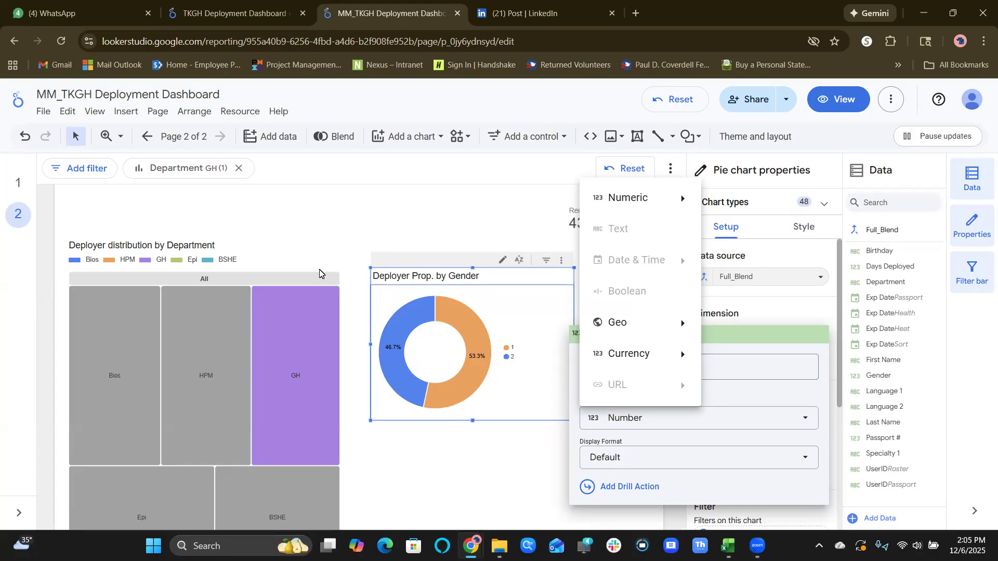
click(462, 486)
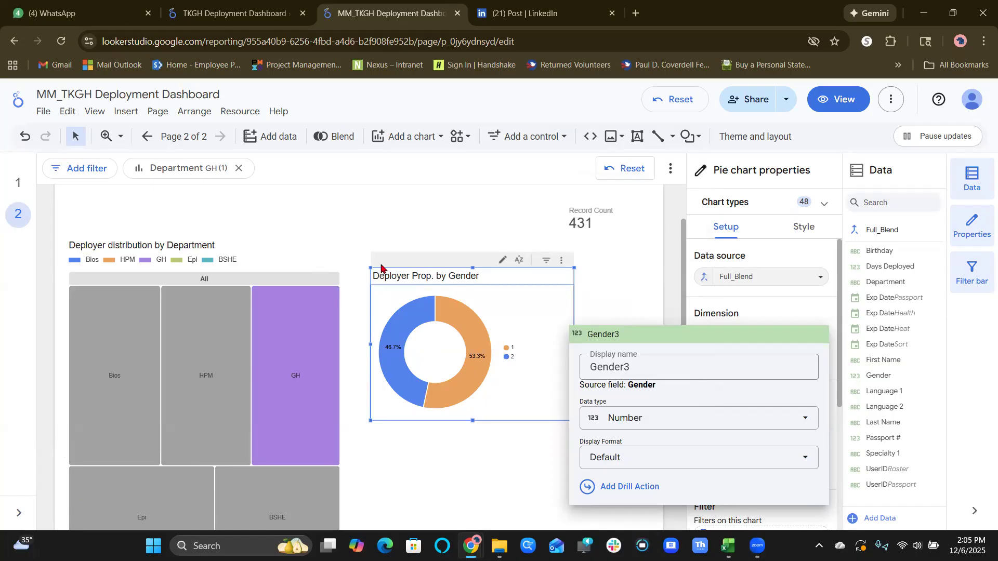
click(440, 444)
Clear the GH cross-filter set from the Department treemap and select the Deployer Prop. by Gender chart.
click(325, 461)
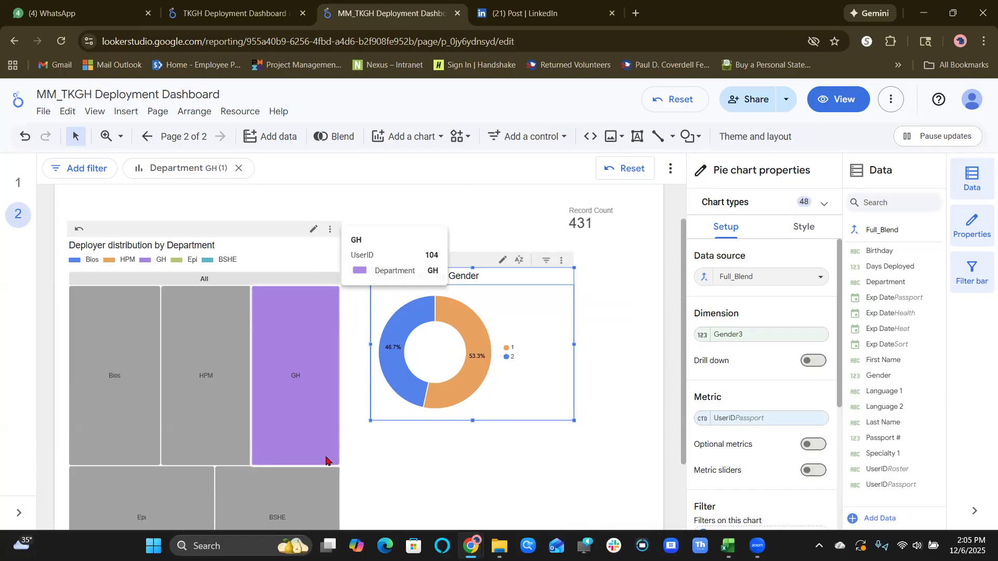
click(501, 412)
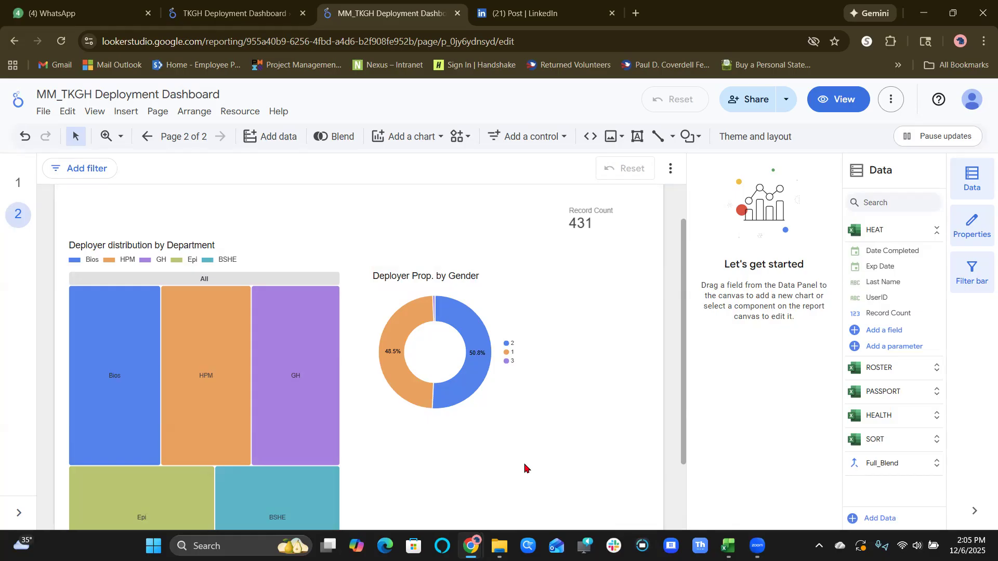
click(489, 289)
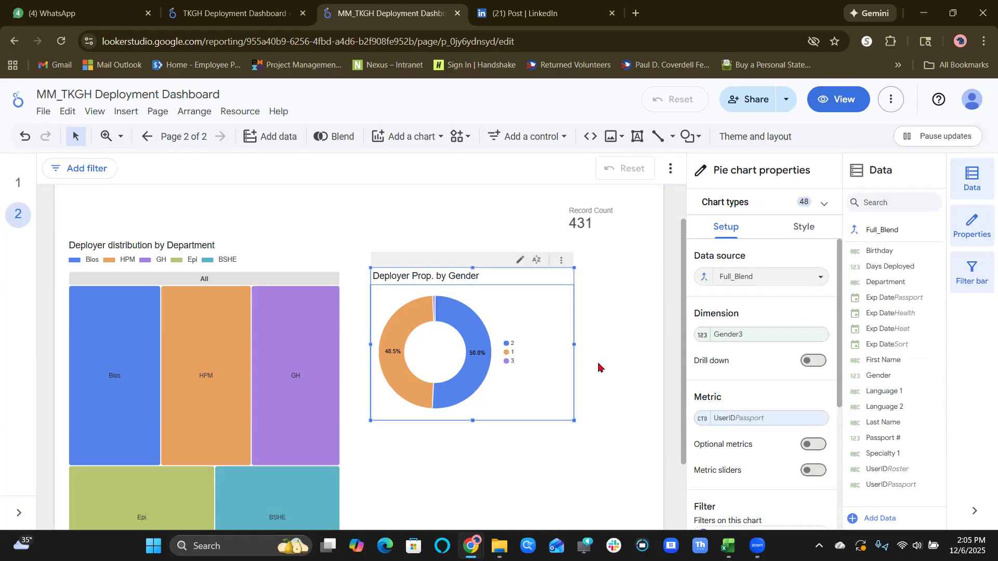
Test the Department treemap's cross-filtering of the gender chart with HPM and GH, and clear the filter.
click(240, 339)
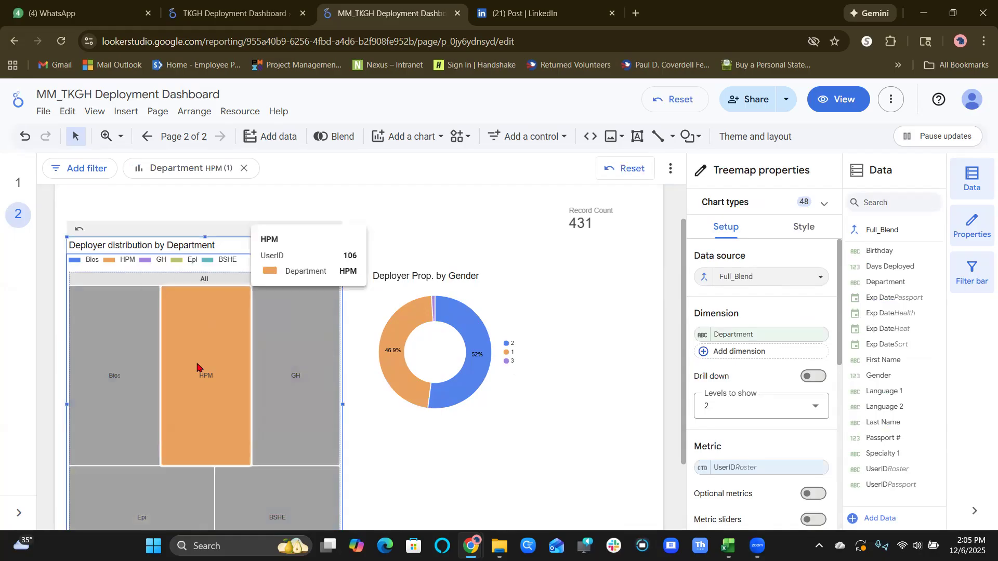
mouse_move(277, 396)
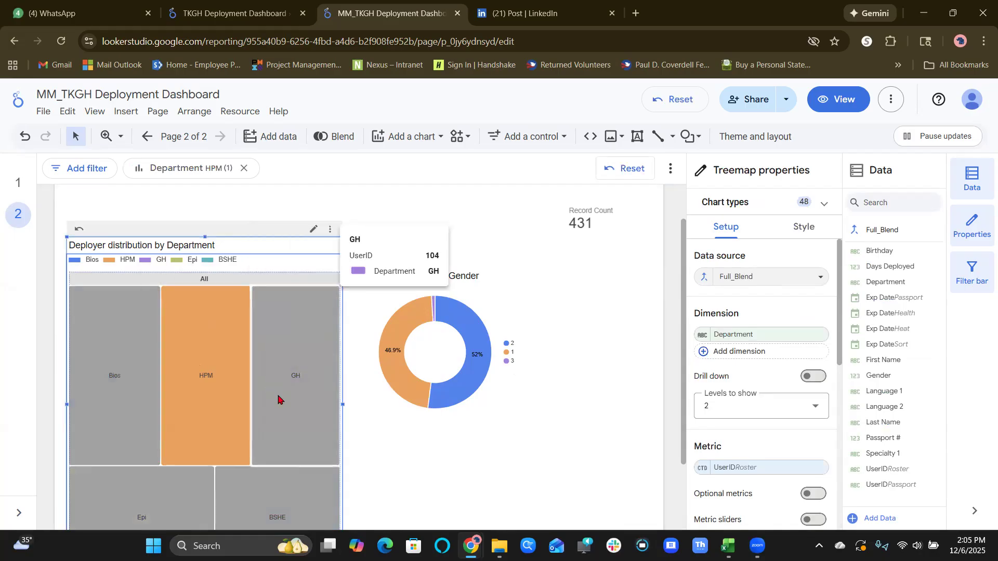
click(274, 342)
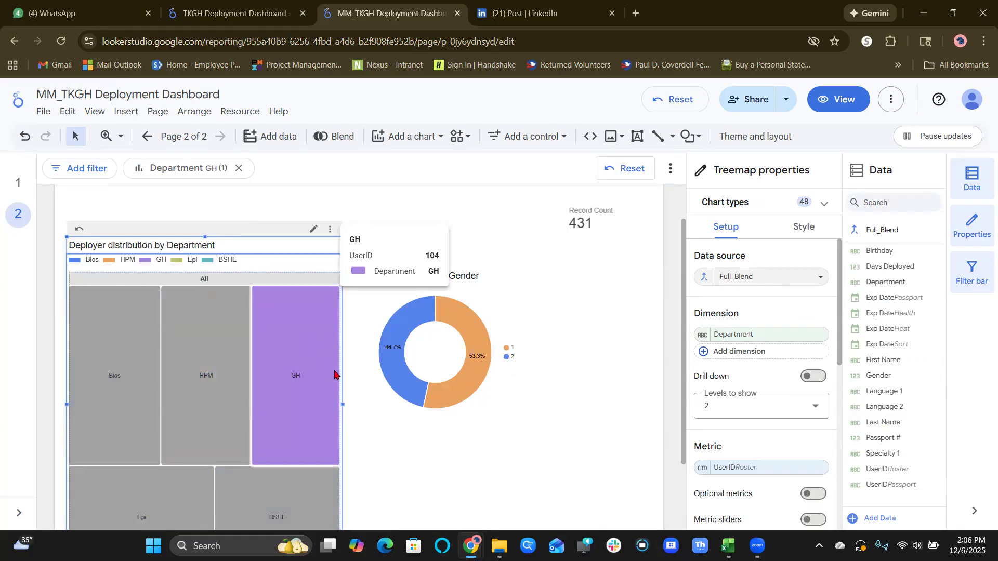
click(254, 419)
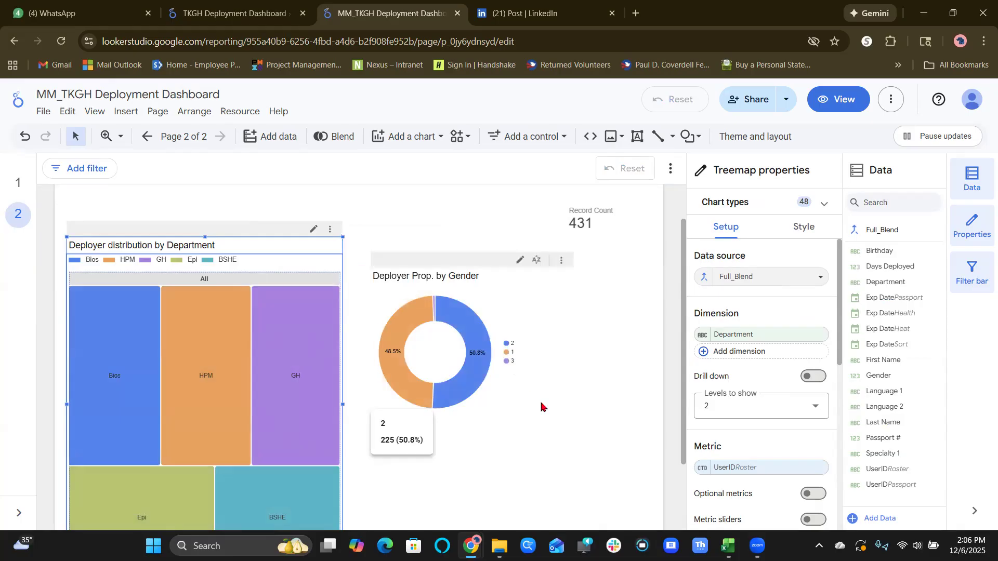
Reopen the gender chart's Gender3 dimension settings and review which data types it can be changed to.
mouse_move(483, 375)
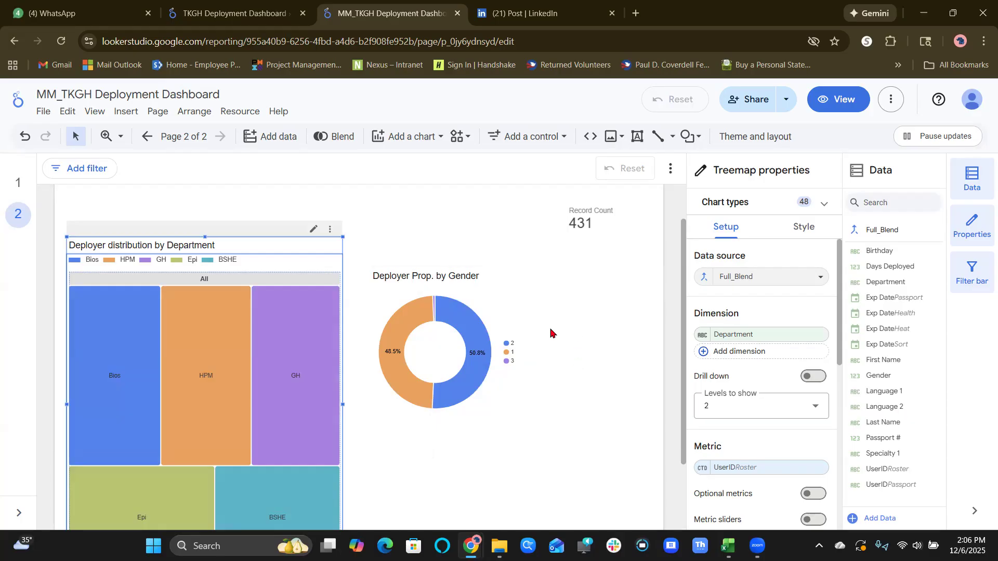
click(506, 310)
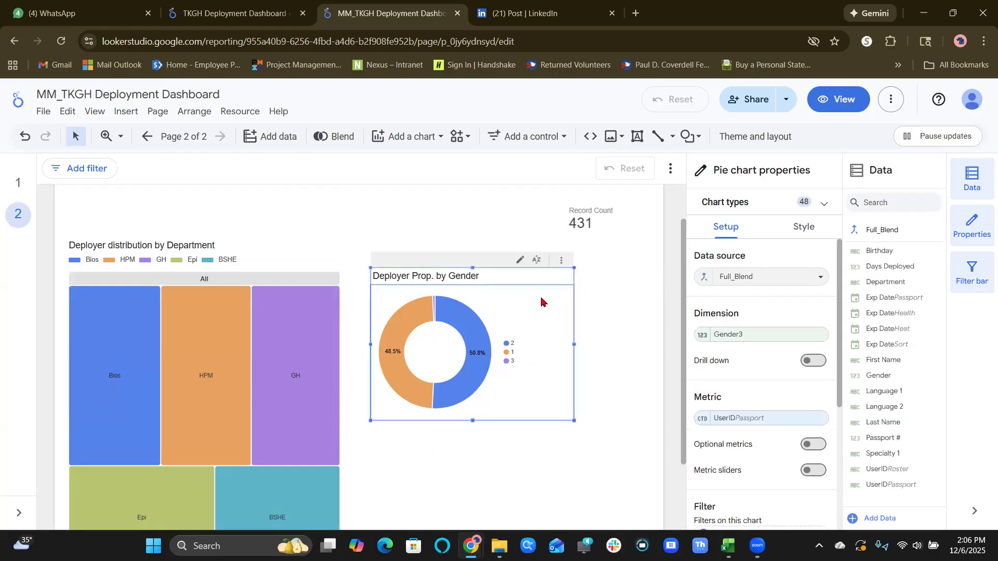
click(700, 335)
click(687, 425)
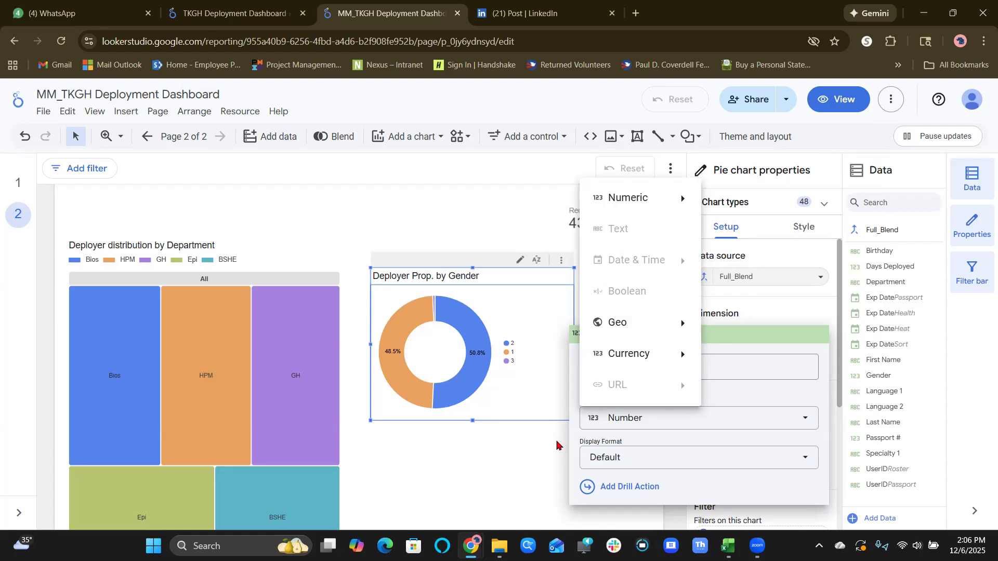
click(774, 362)
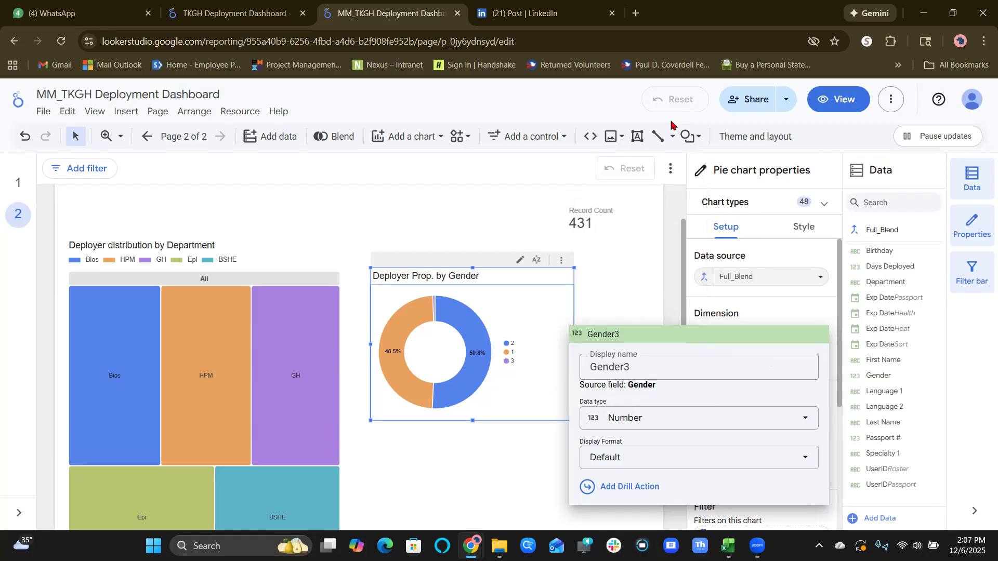
click(528, 545)
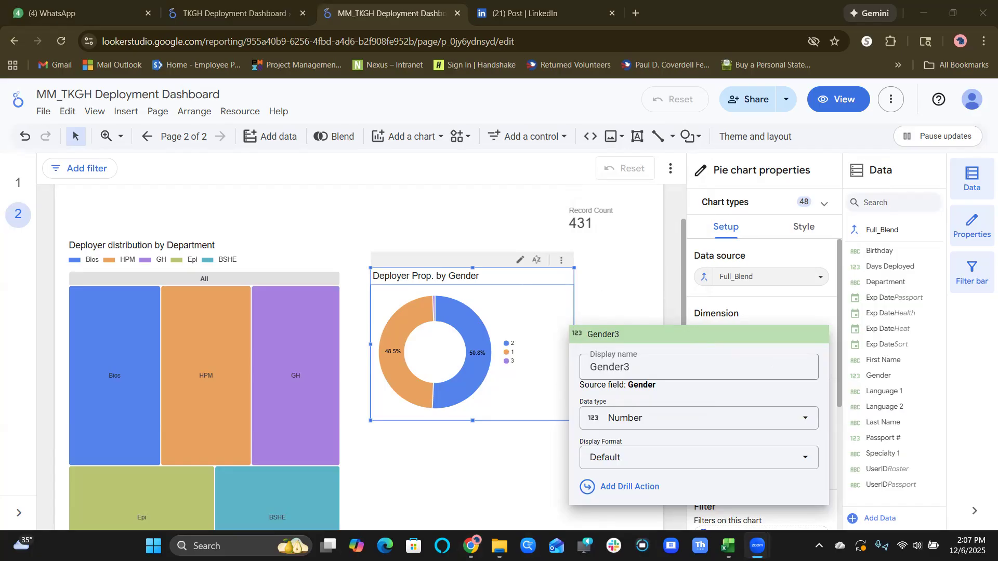
Switch to the Zoom meeting, copy the Gender CASE formula from its chat, and return to the MM_TKGH Deployment Dashboard.
mouse_move(470, 545)
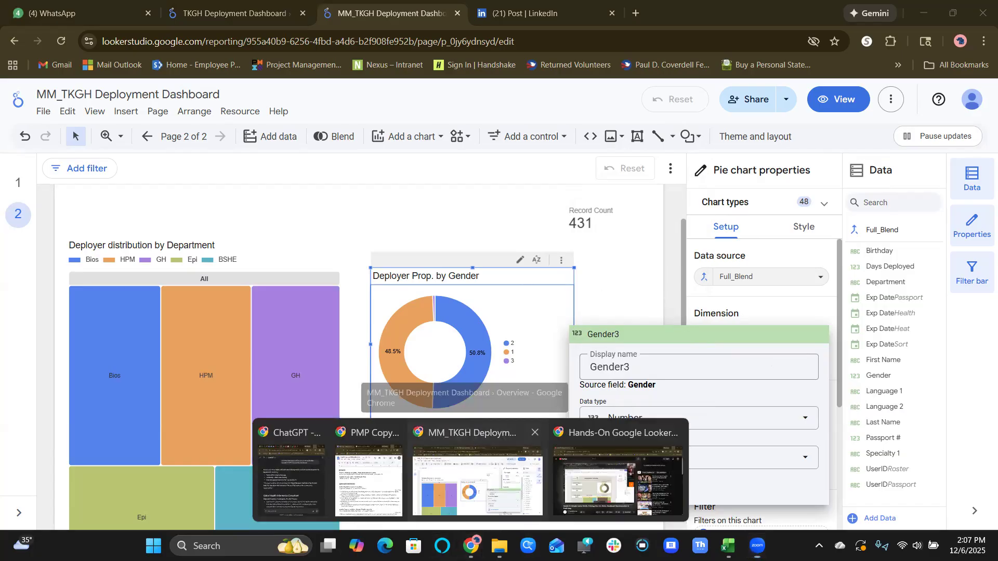
click(467, 486)
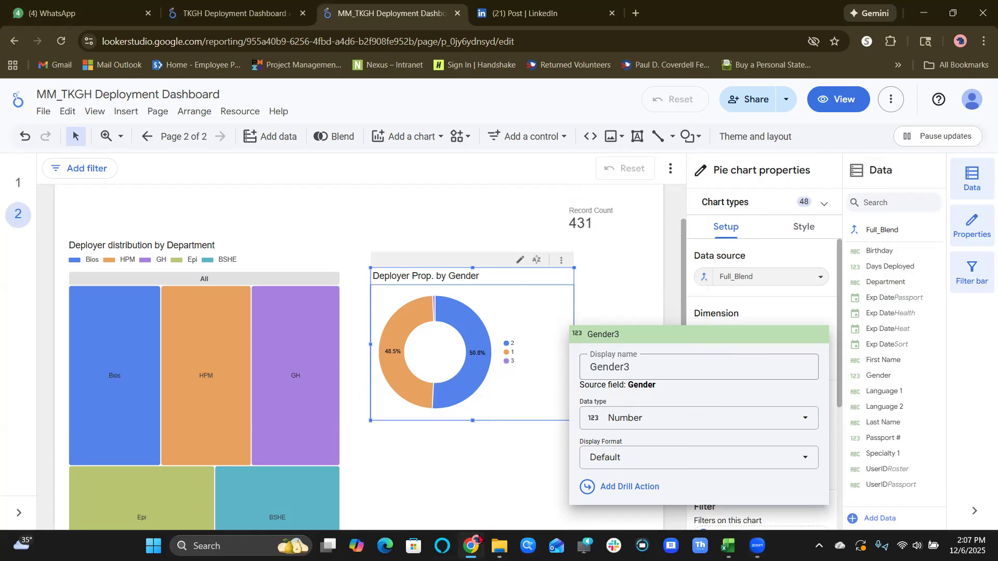
mouse_move(481, 541)
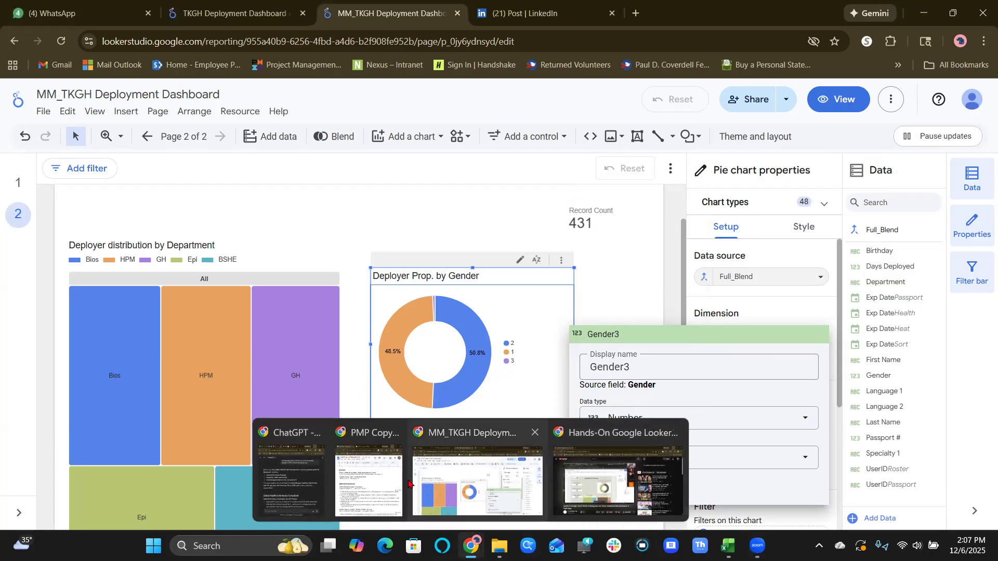
key(super+Tab)
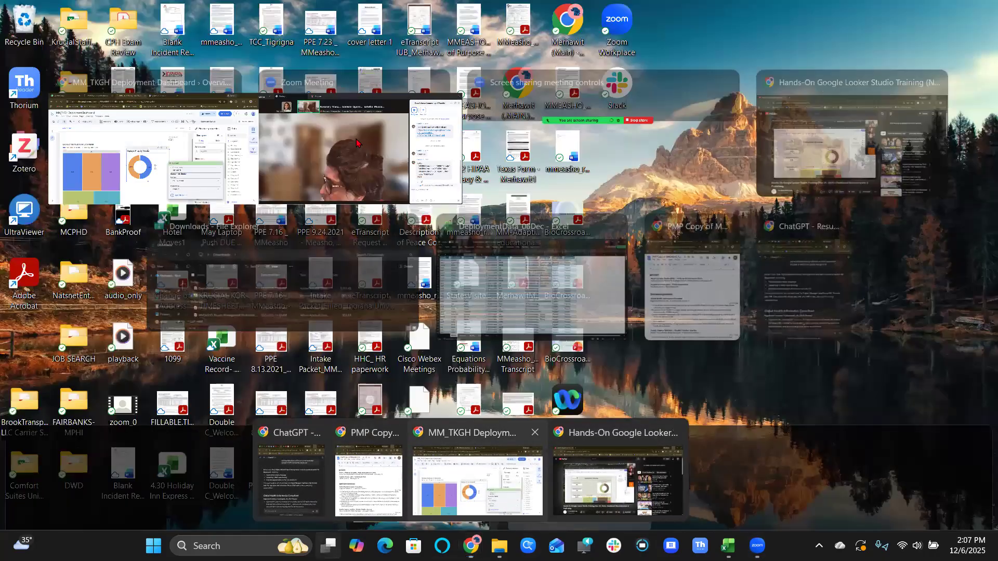
click(357, 143)
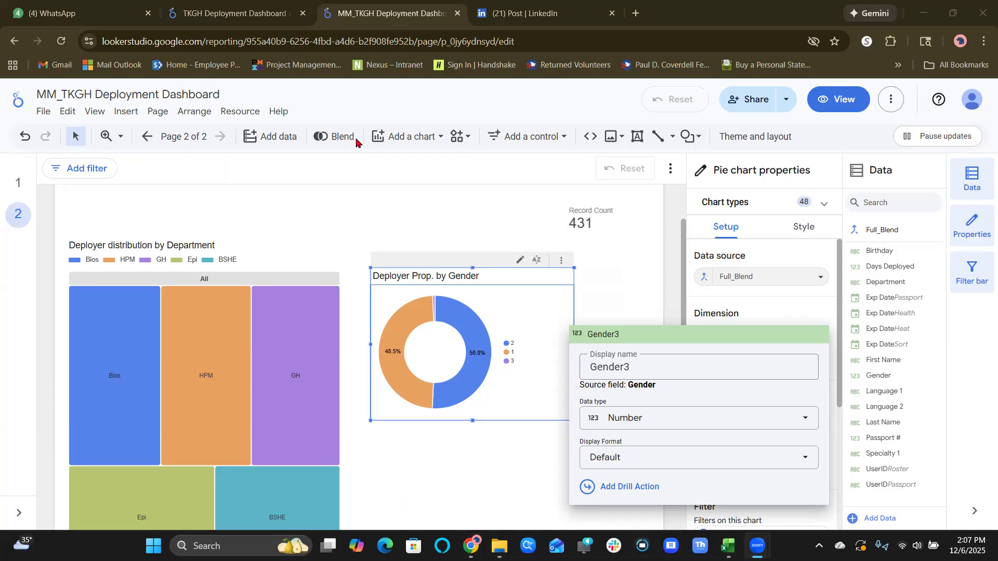
key(super+Tab)
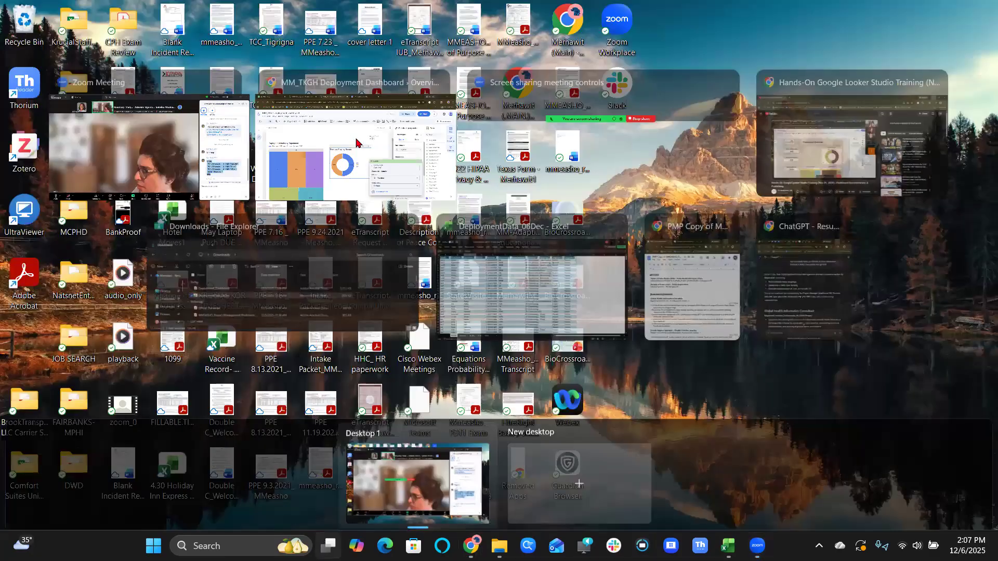
click(357, 143)
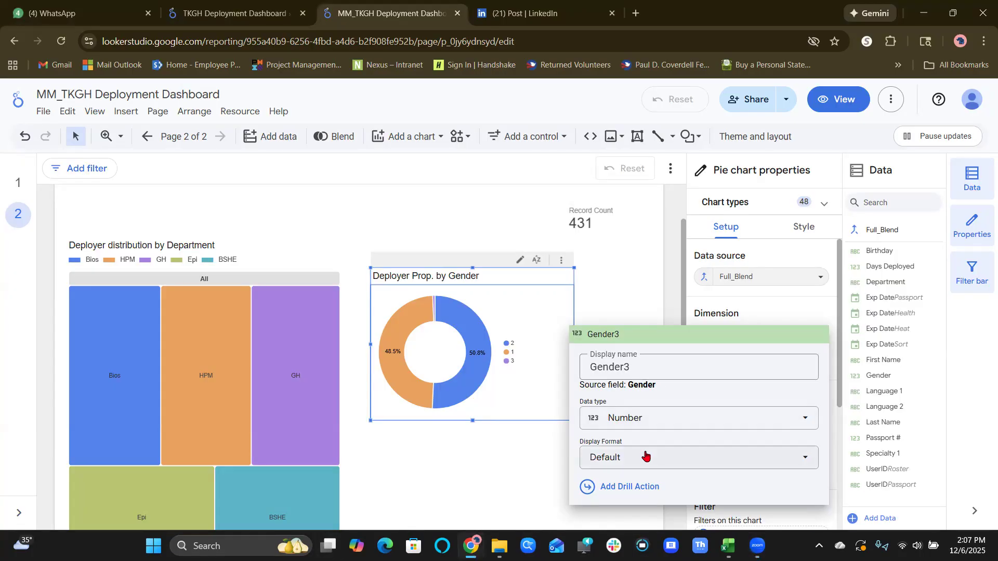
click(600, 273)
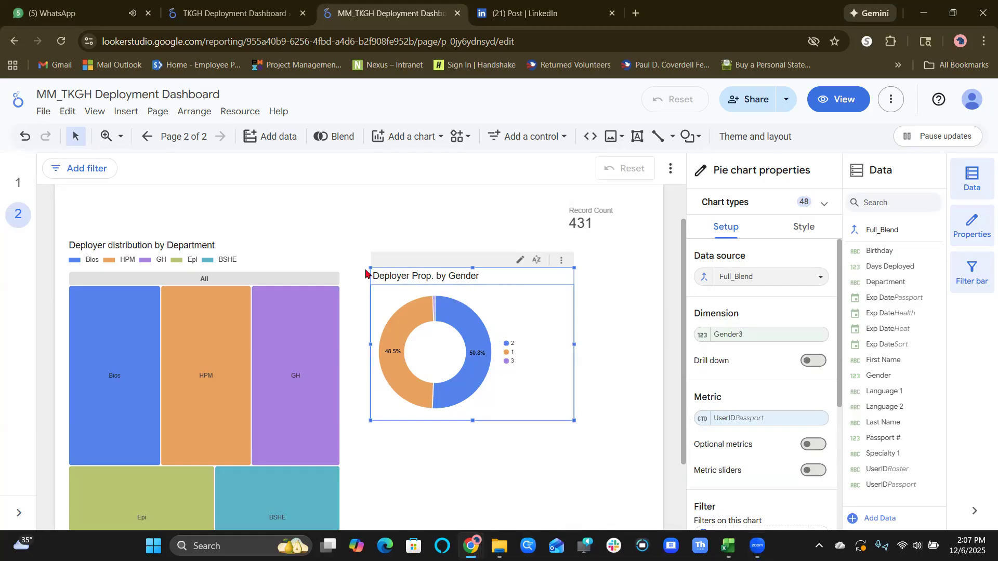
click(702, 337)
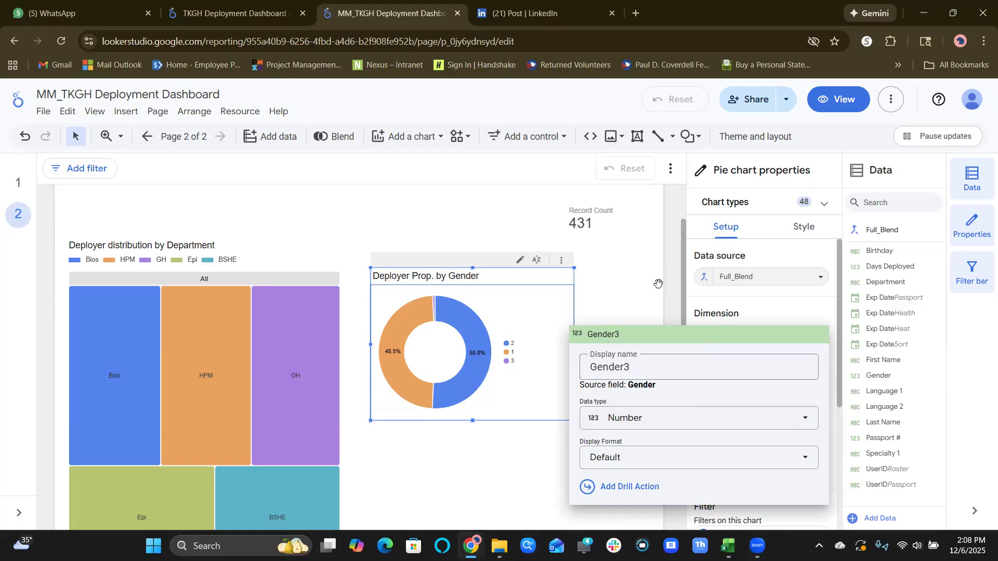
click(669, 361)
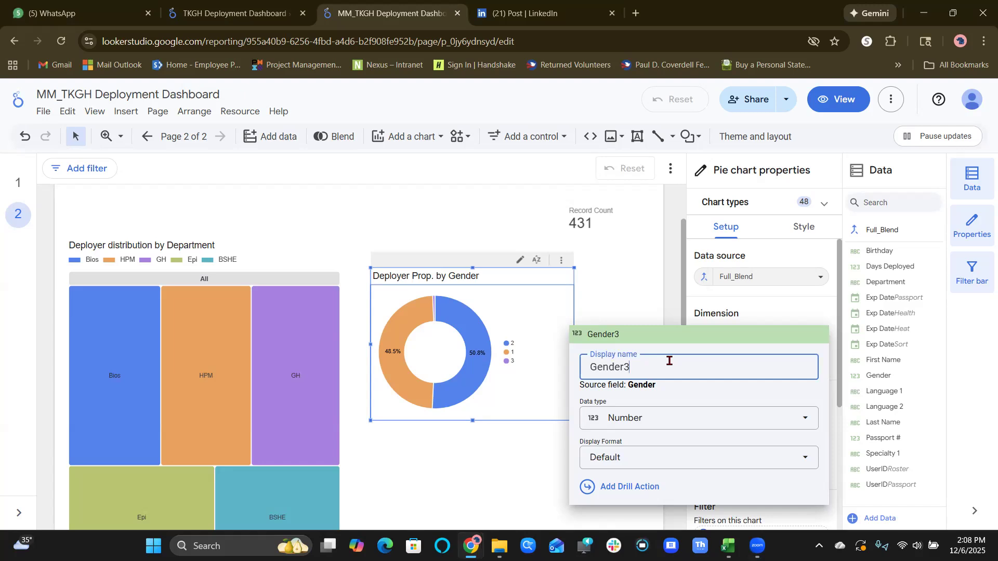
click(650, 307)
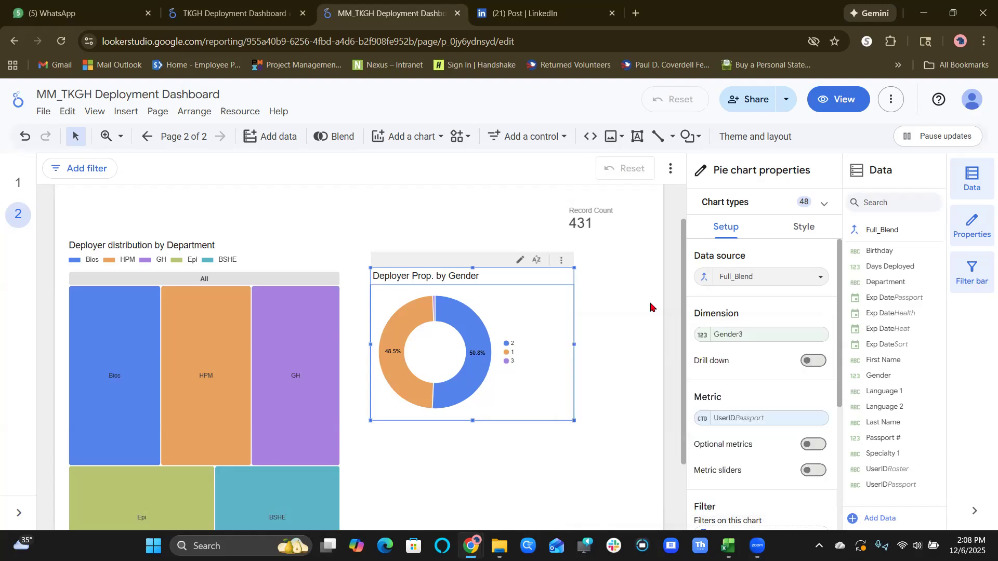
Add a calculated field as the gender chart's dimension, using a CASE formula mapping Gender 1 to Female, 2 to Male, 3 to Other, else Unknown.
click(762, 337)
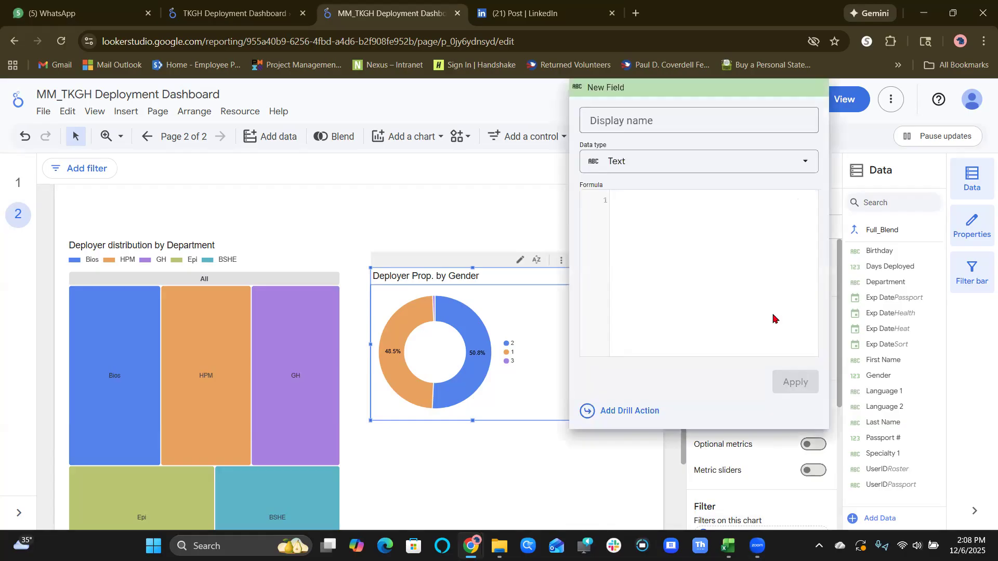
click(719, 120)
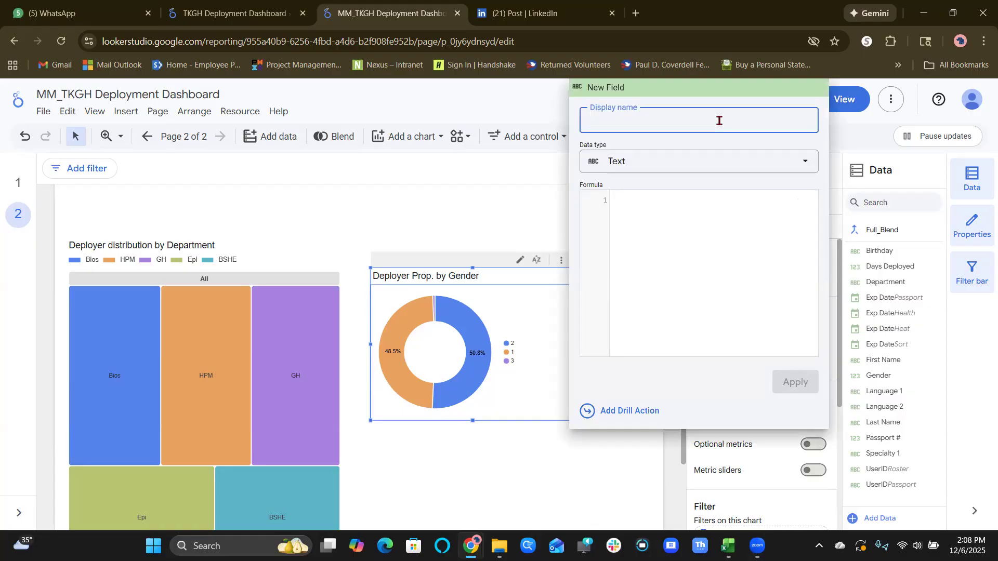
click(691, 251)
text(CASE   WHEN Gender = 1 THEN "Female"   WHEN Gender = 2 THEN "Male"   WHEN Gender = 3 THEN "Other"   ELSE "Unknown" END)
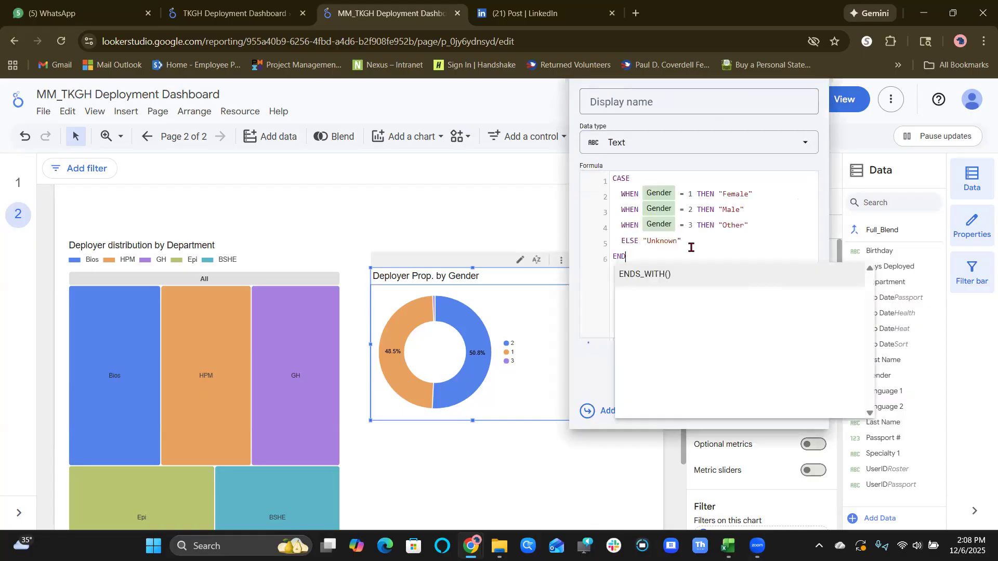
Name the calculated field Gender2, apply it to the Deployer Prop. by Gender chart, and close the field editor.
click(663, 109)
text(G)
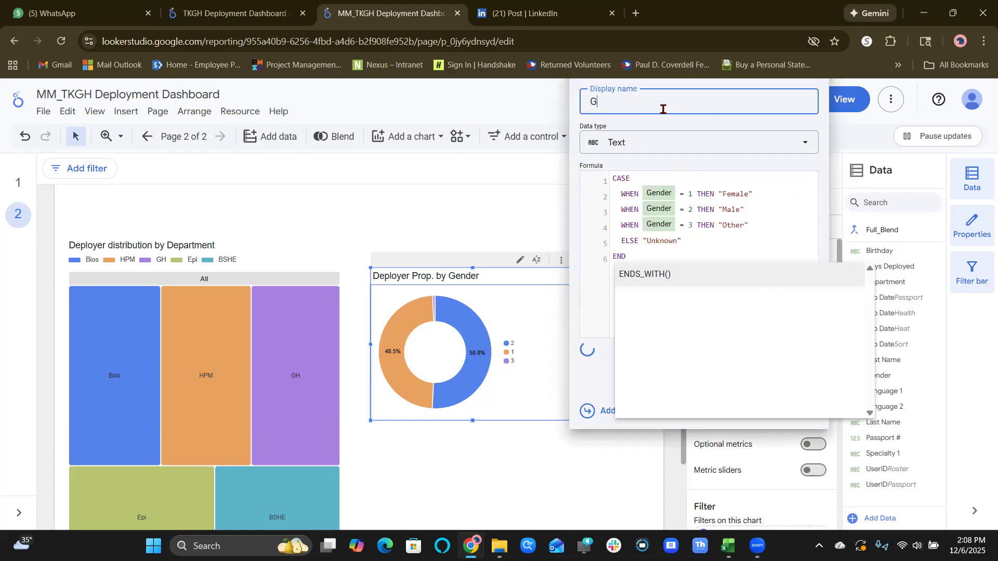
text(ender2)
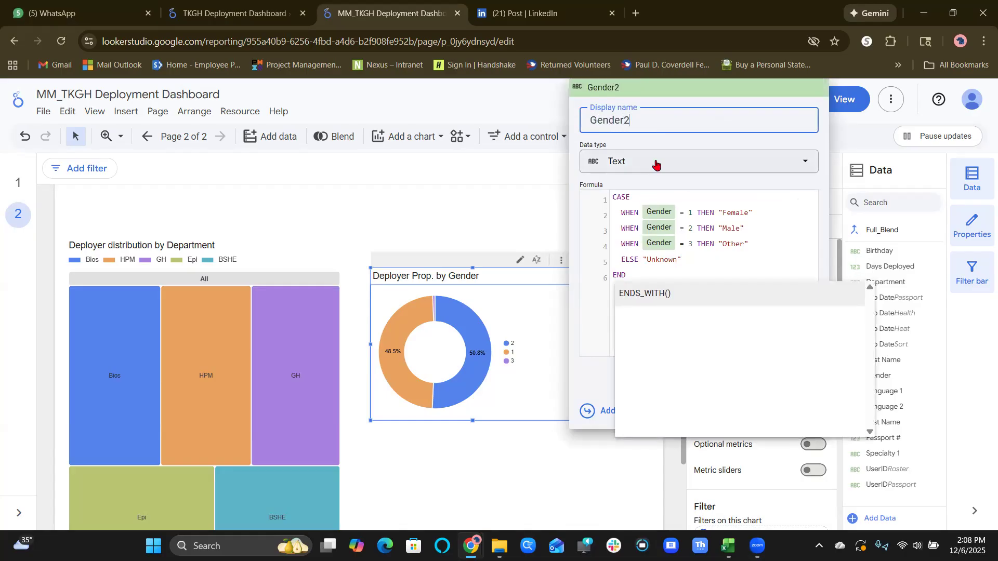
click(627, 182)
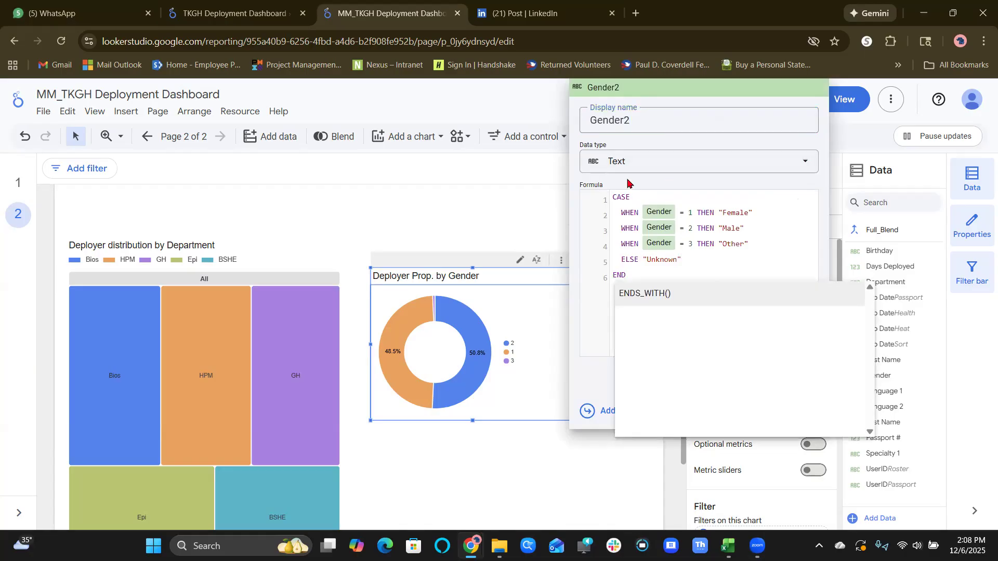
click(776, 264)
click(801, 391)
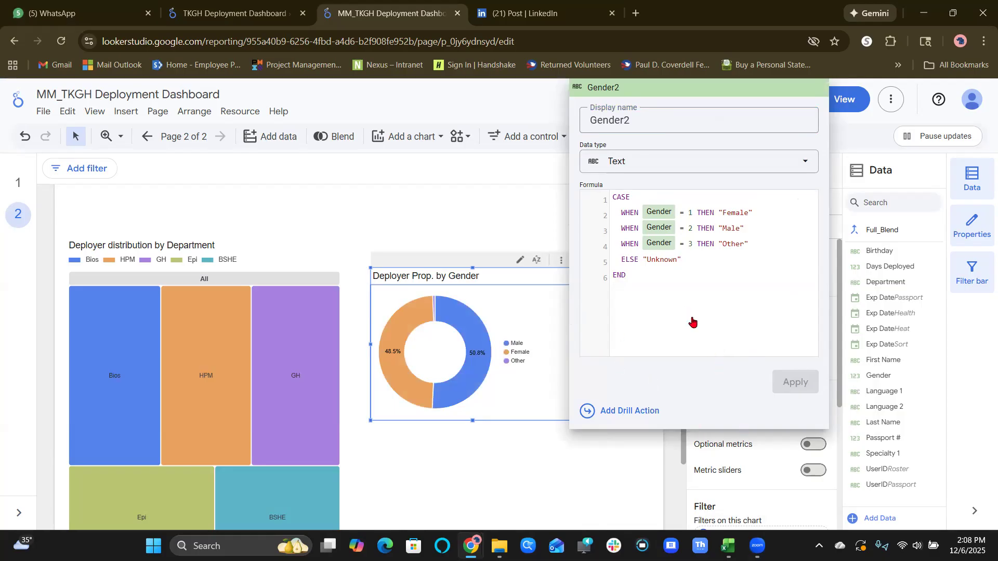
click(630, 489)
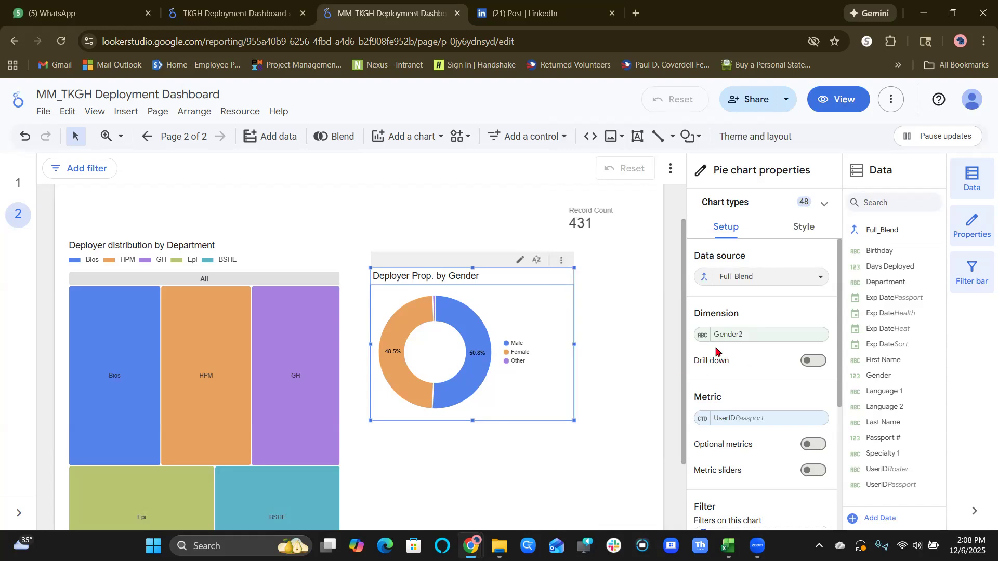
Examine the gender chart's dimension choices and review the formula behind the Gender2 calculated field.
click(731, 338)
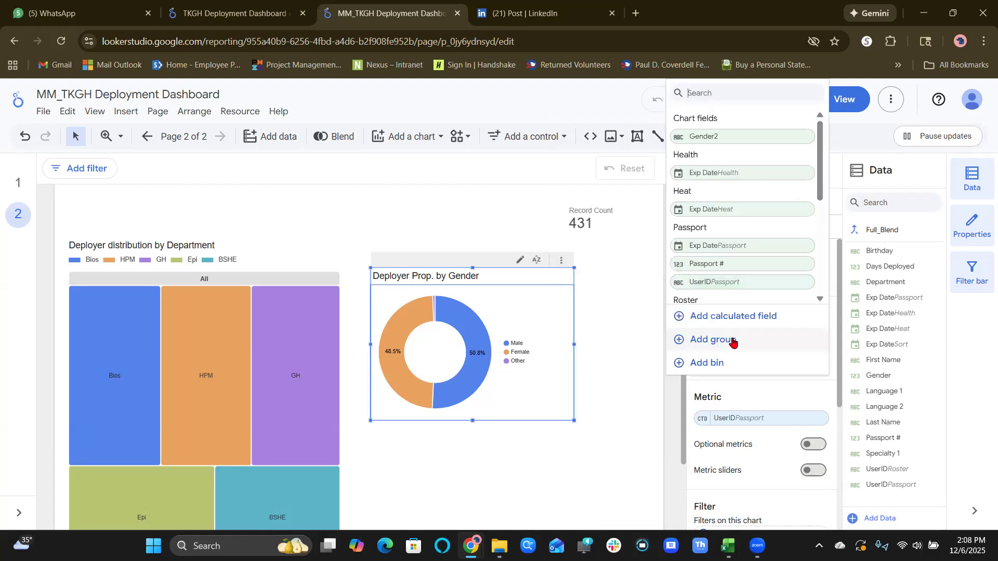
scroll(769, 260, down, 5)
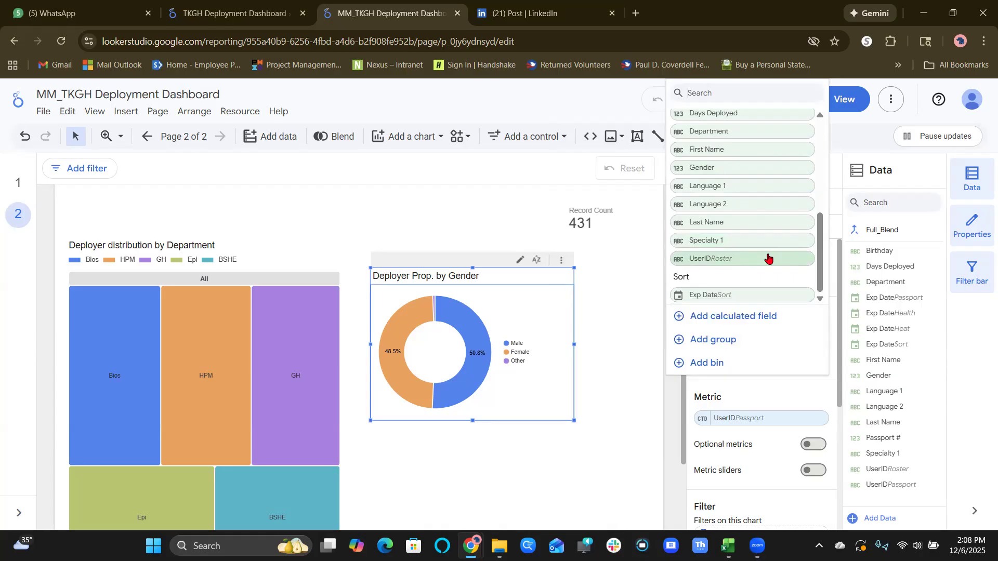
scroll(768, 259, up, 5)
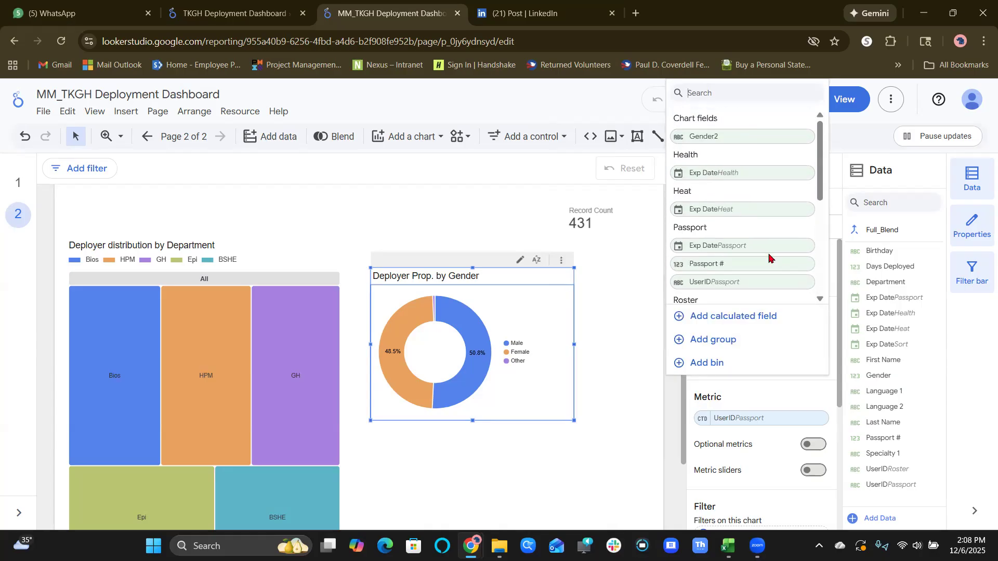
click(632, 284)
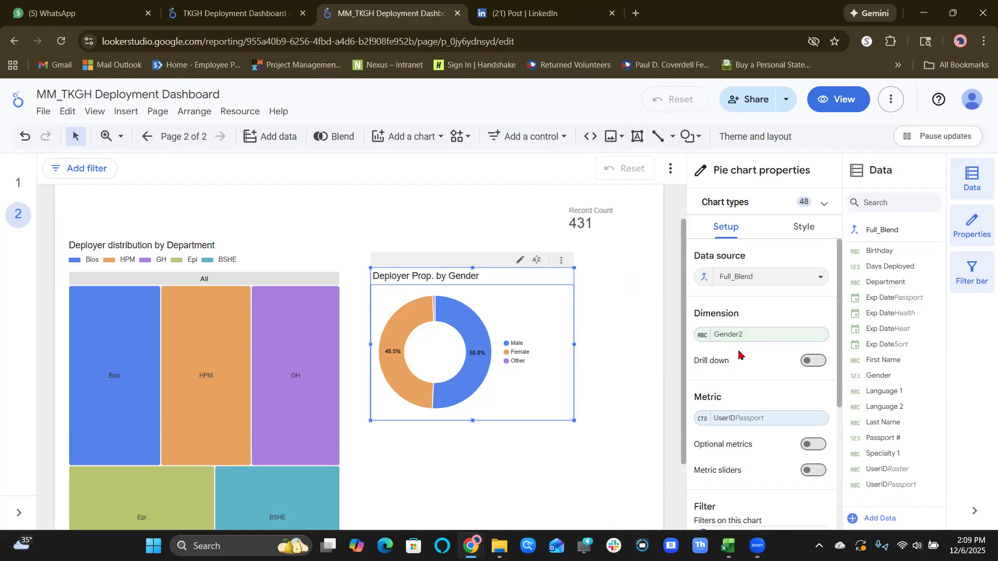
click(752, 337)
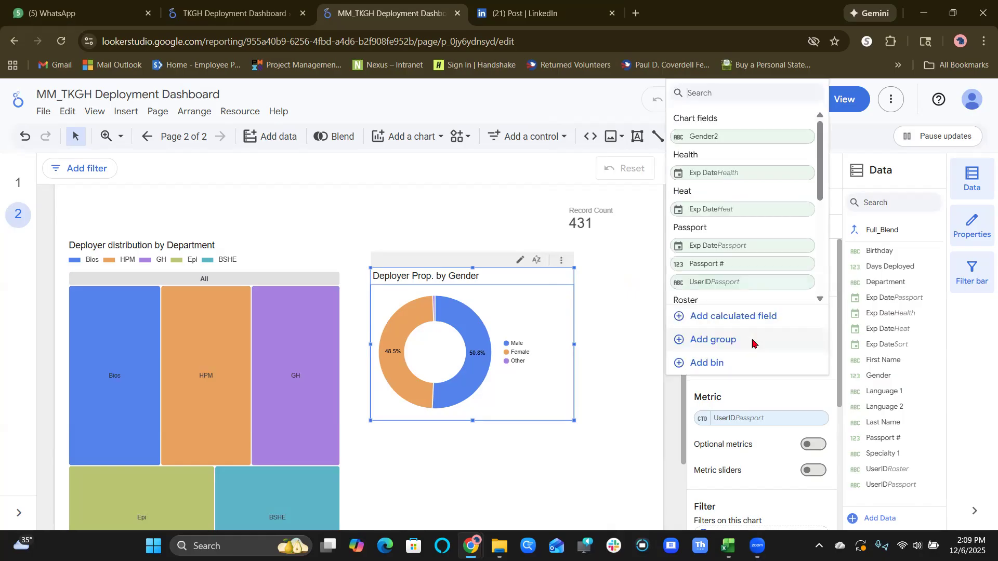
click(745, 396)
click(701, 335)
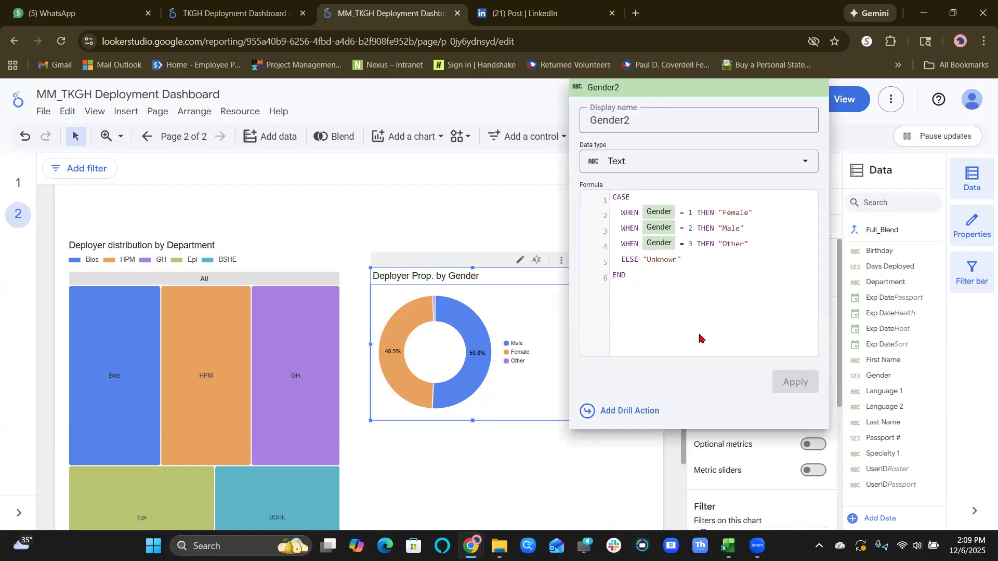
click(626, 461)
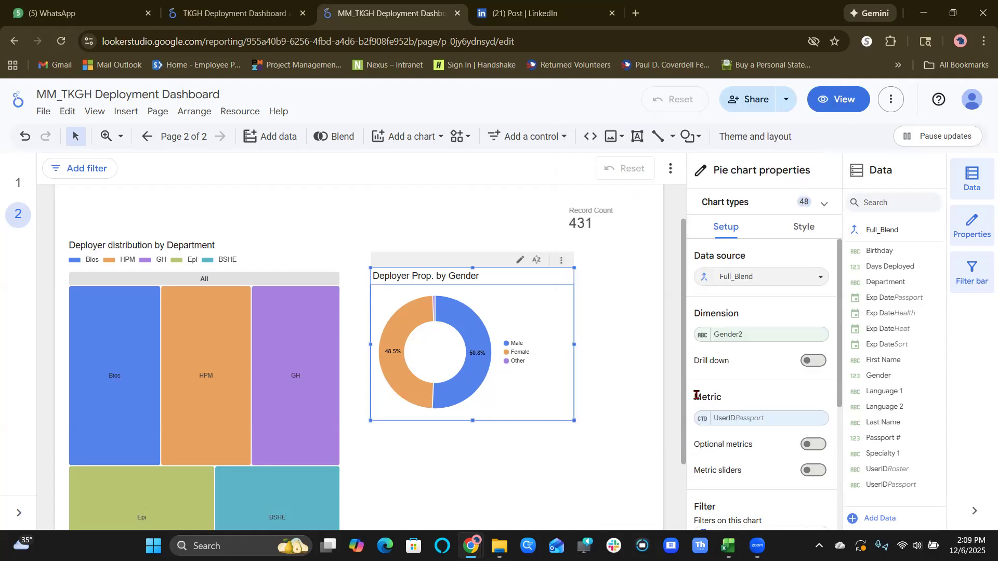
click(702, 339)
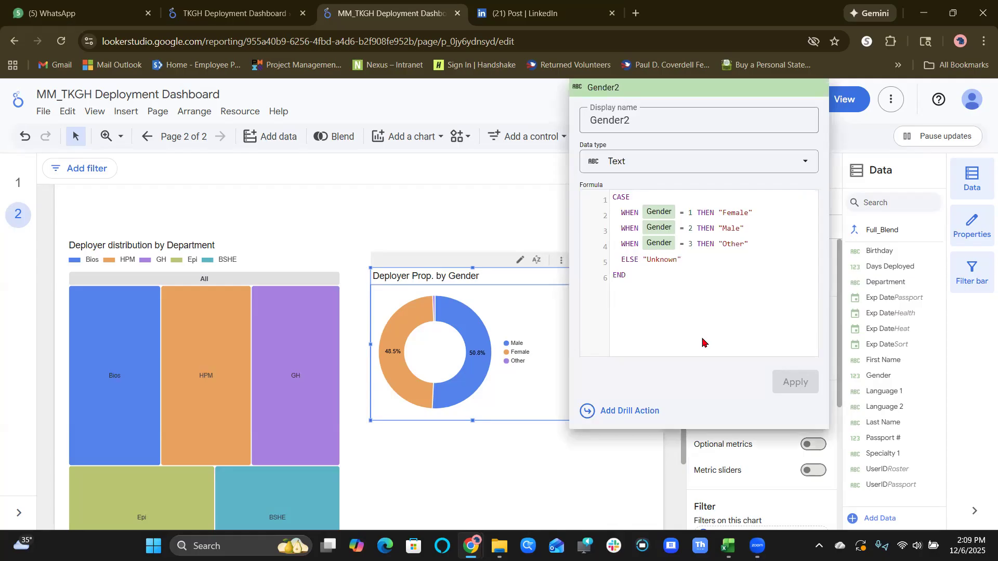
click(582, 475)
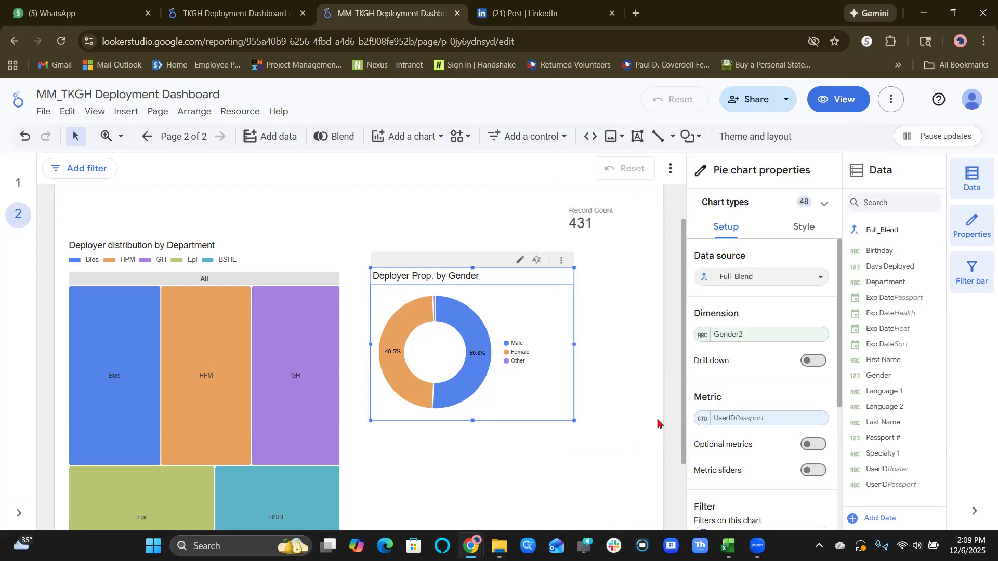
Look through the full list of chart, Passport, Roster and Sort fields available for the gender chart's dimension.
click(753, 334)
scroll(753, 265, down, 3)
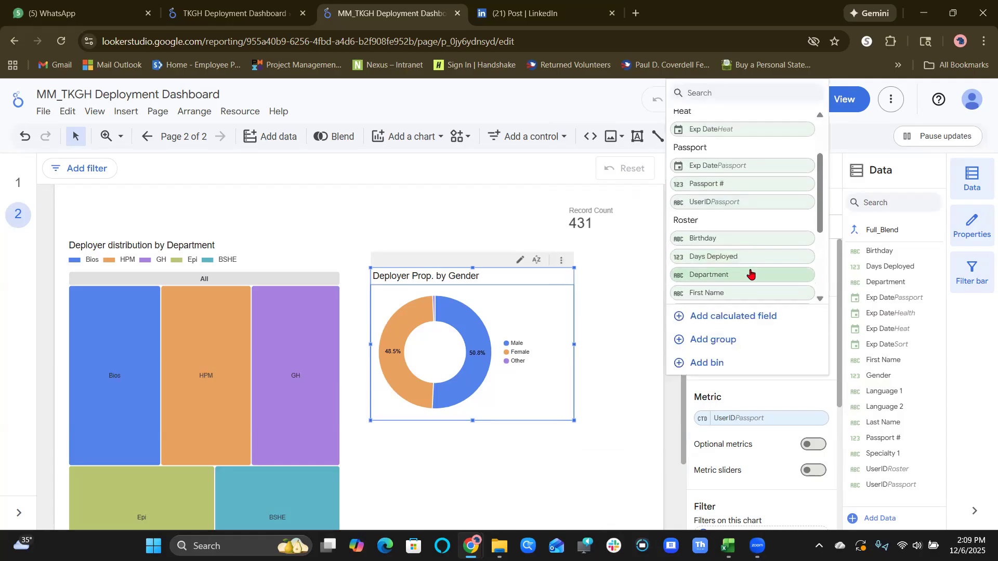
scroll(750, 274, down, 1)
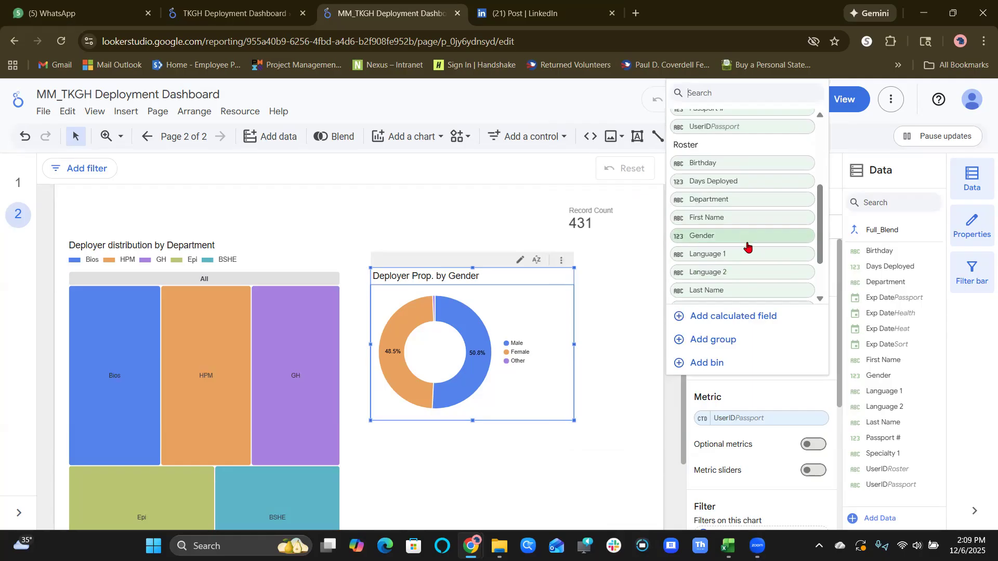
scroll(744, 242, up, 3)
scroll(745, 242, down, 3)
scroll(744, 242, down, 2)
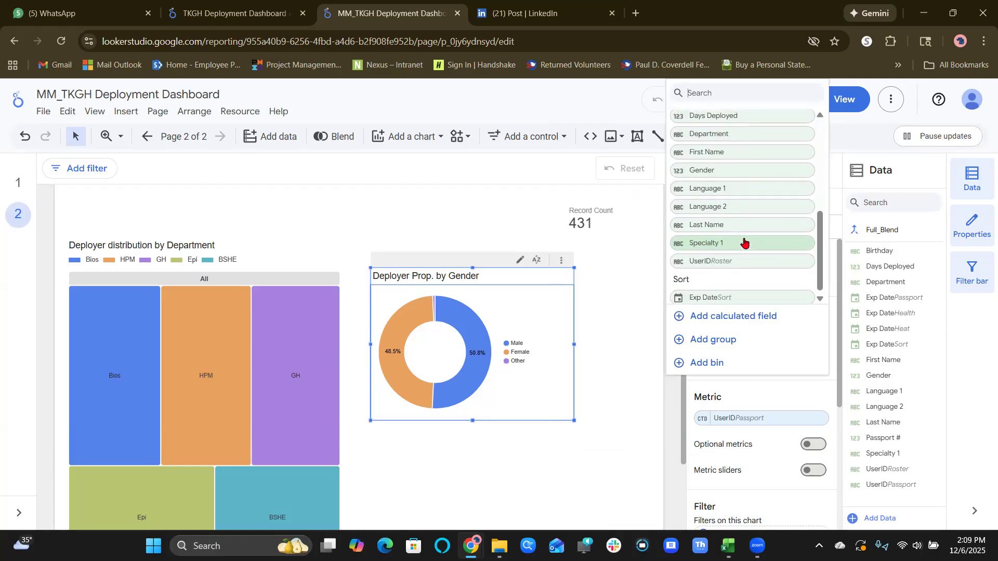
scroll(744, 242, up, 1)
scroll(744, 242, up, 3)
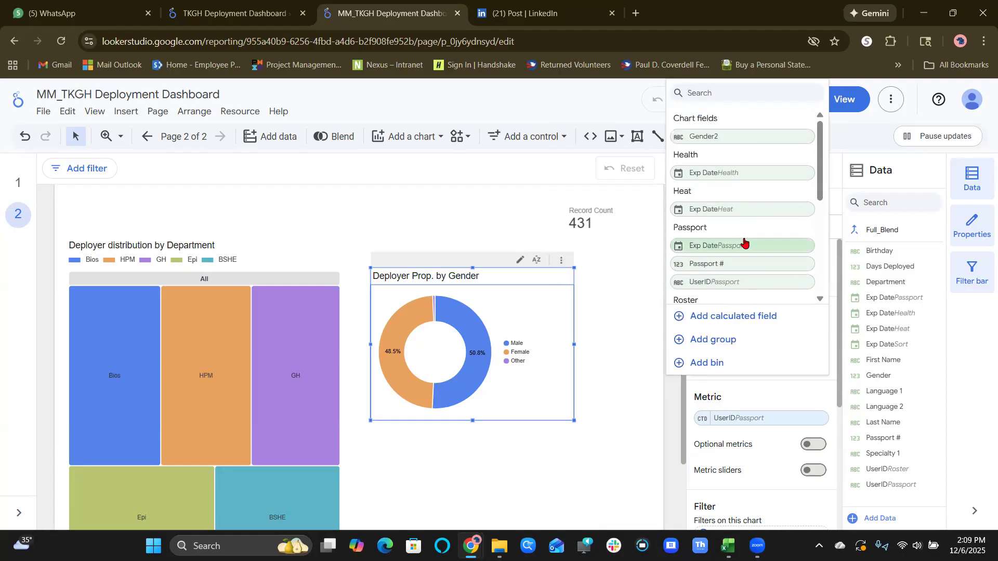
click(624, 270)
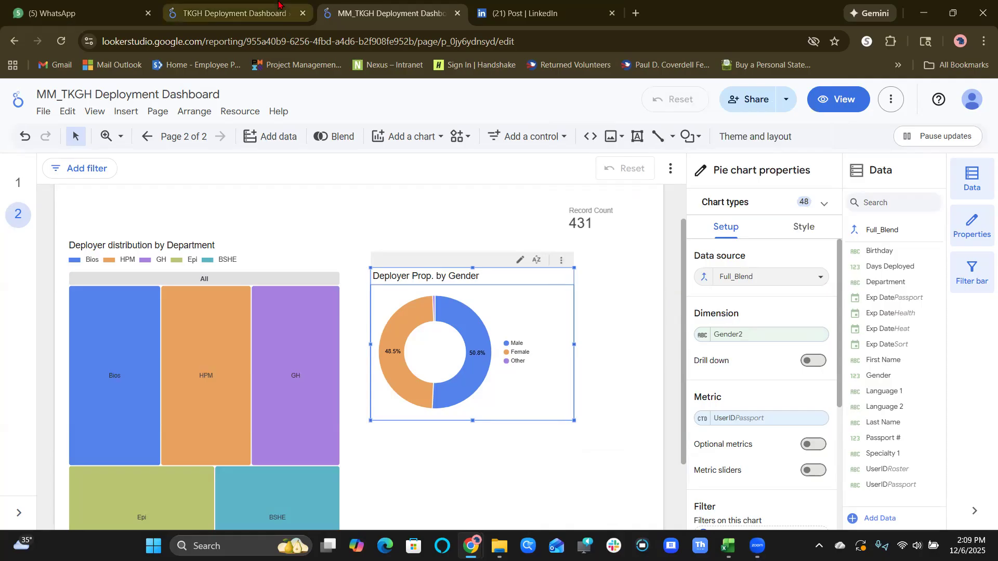
In the TKGH Deployment Dashboard, open the formula of the Deployment_Approval metric behind the # of Approved Deployers scorecard.
click(245, 13)
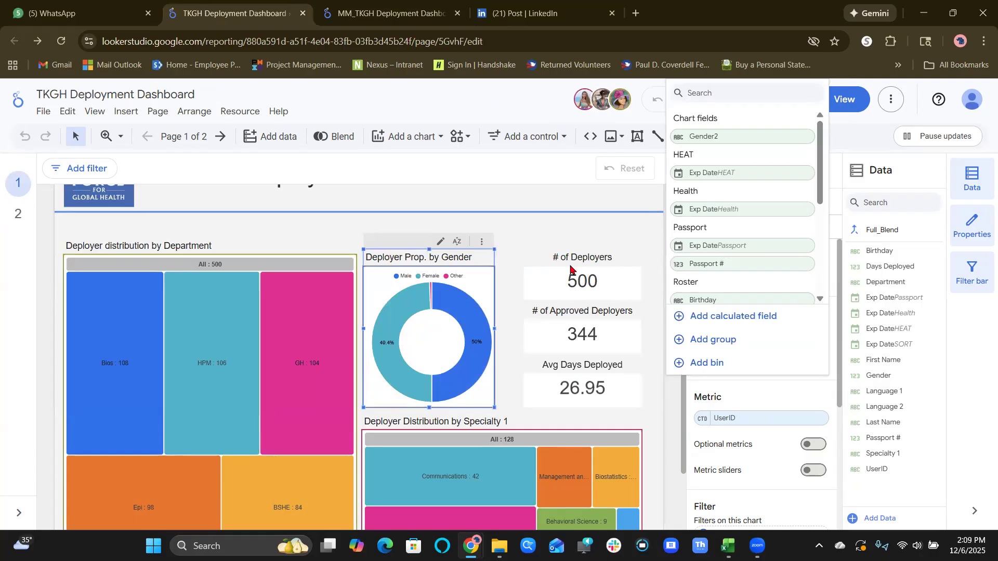
click(588, 346)
right_click(588, 346)
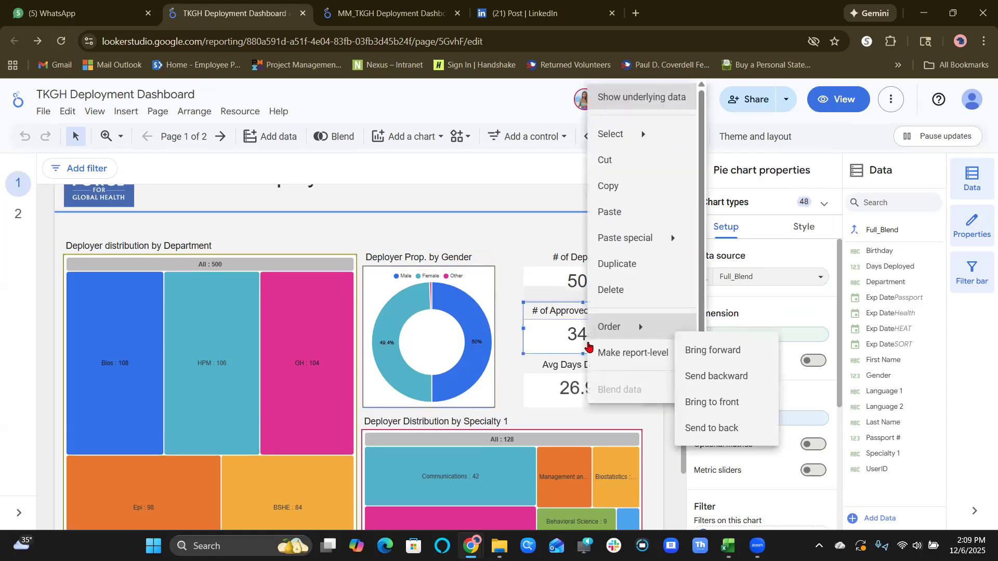
click(516, 268)
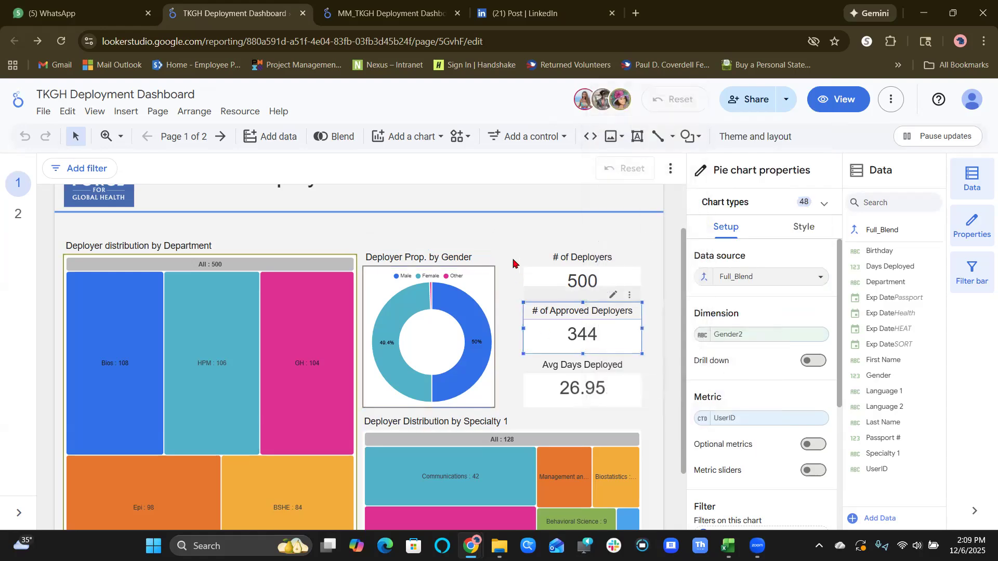
click(513, 262)
click(541, 333)
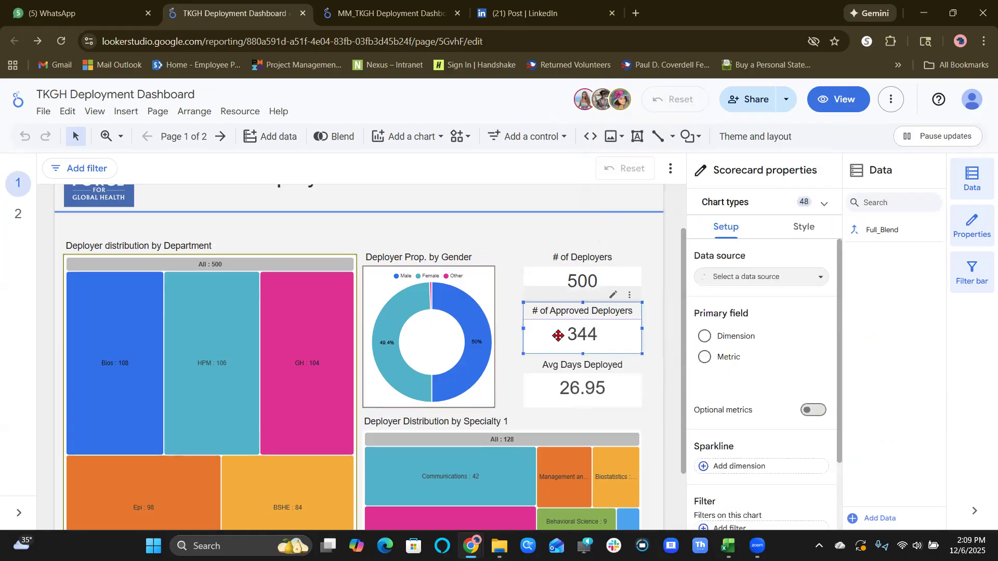
scroll(790, 333, down, 1)
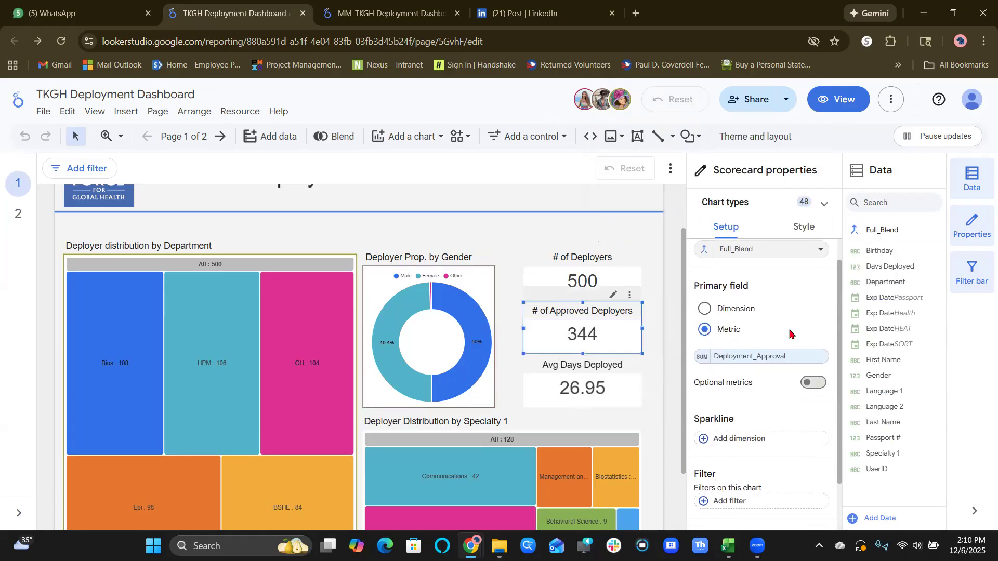
click(701, 347)
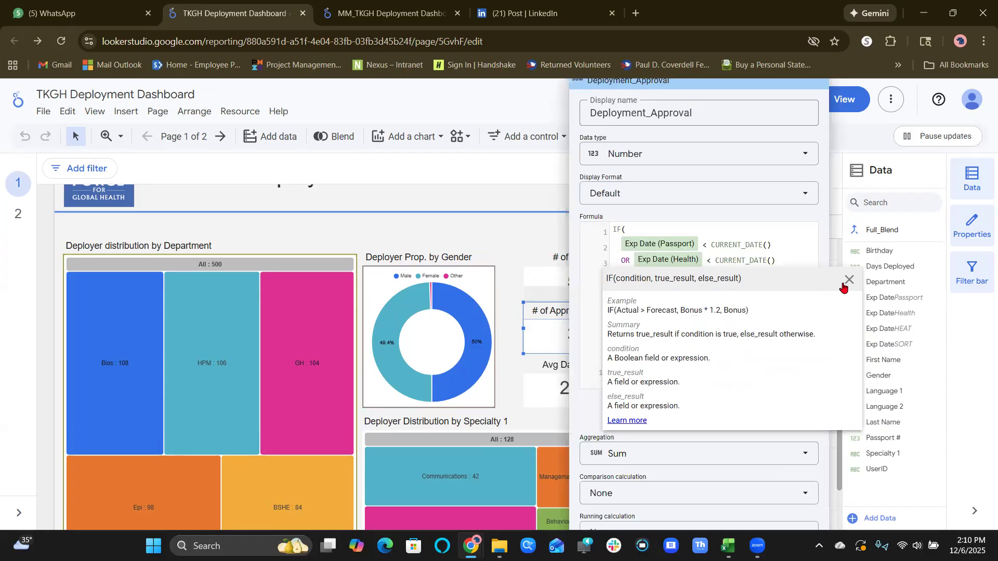
click(862, 281)
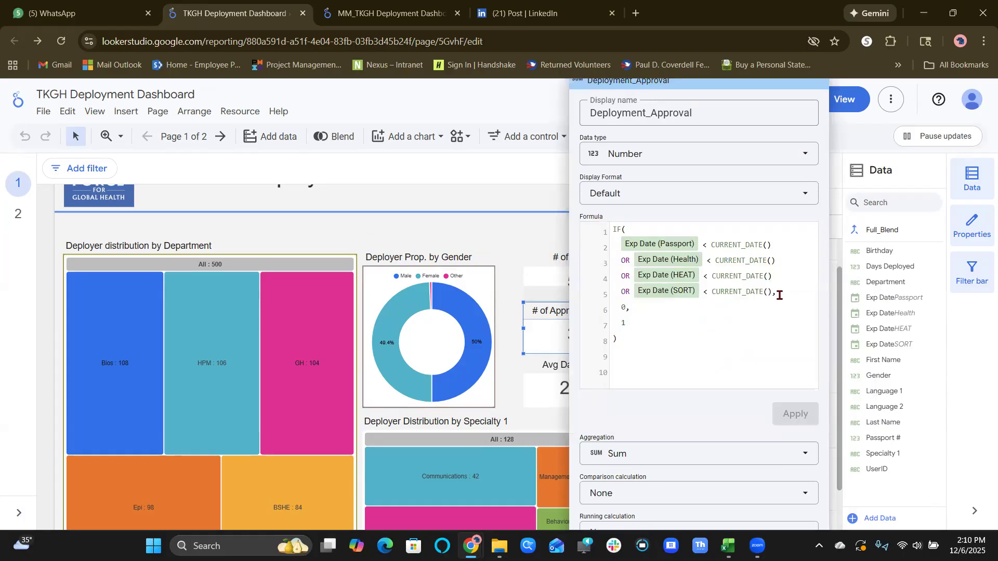
Copy the entire Deployment_Approval formula and close the field editor.
key(ctrl+a)
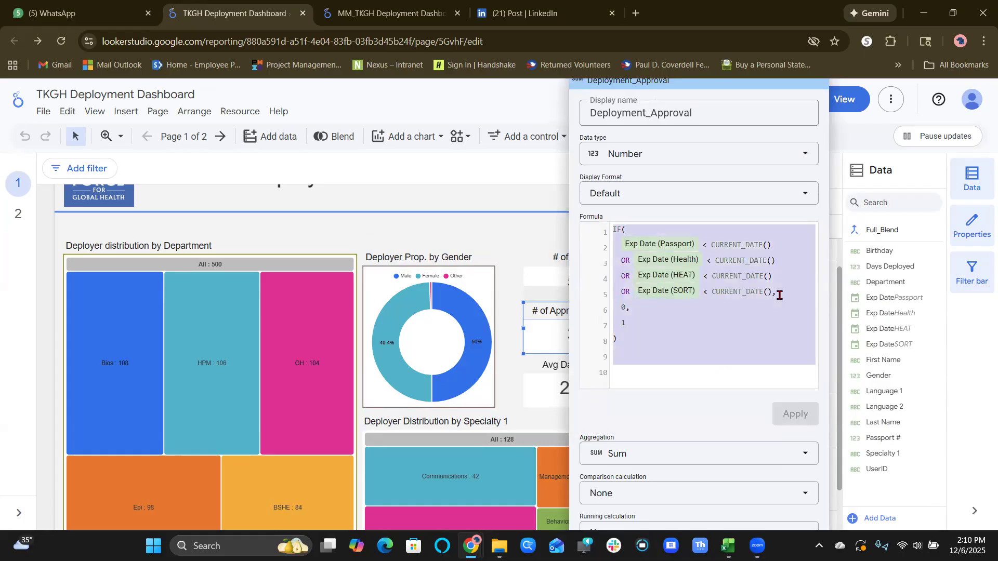
click(715, 370)
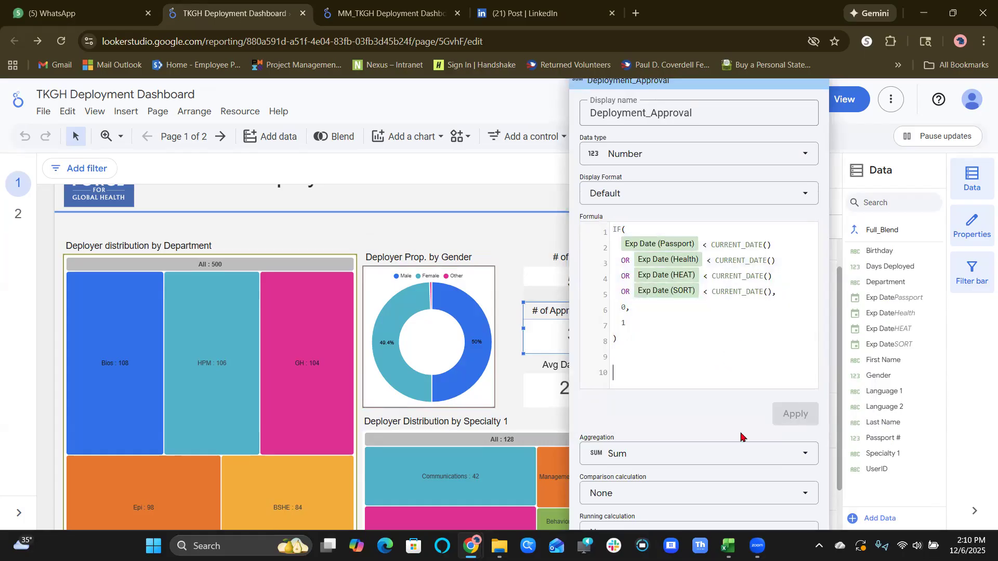
click(542, 175)
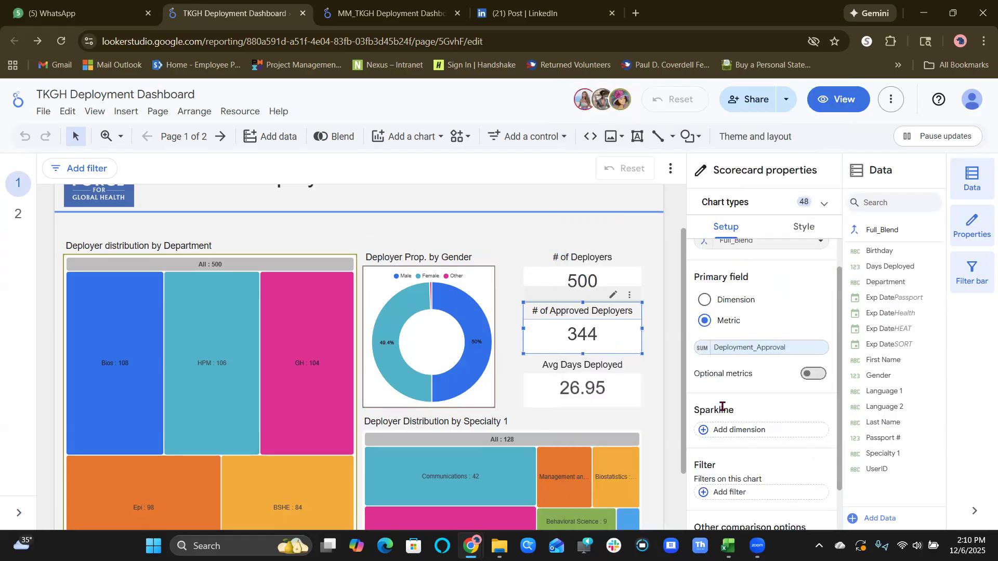
In the MM_TKGH Deployment Dashboard, add a scorecard below the gender chart and set its data source to Full_Blend.
click(370, 13)
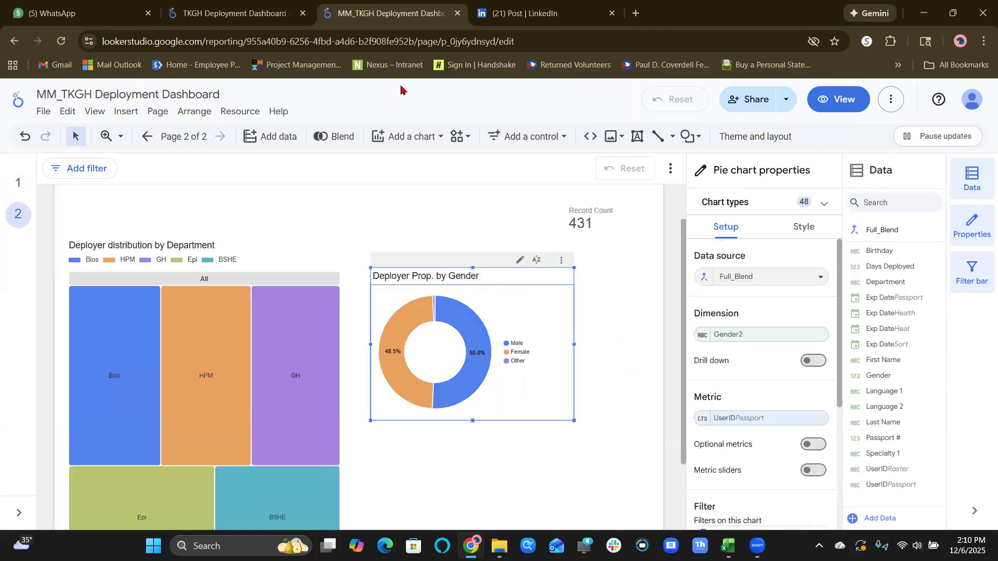
click(413, 136)
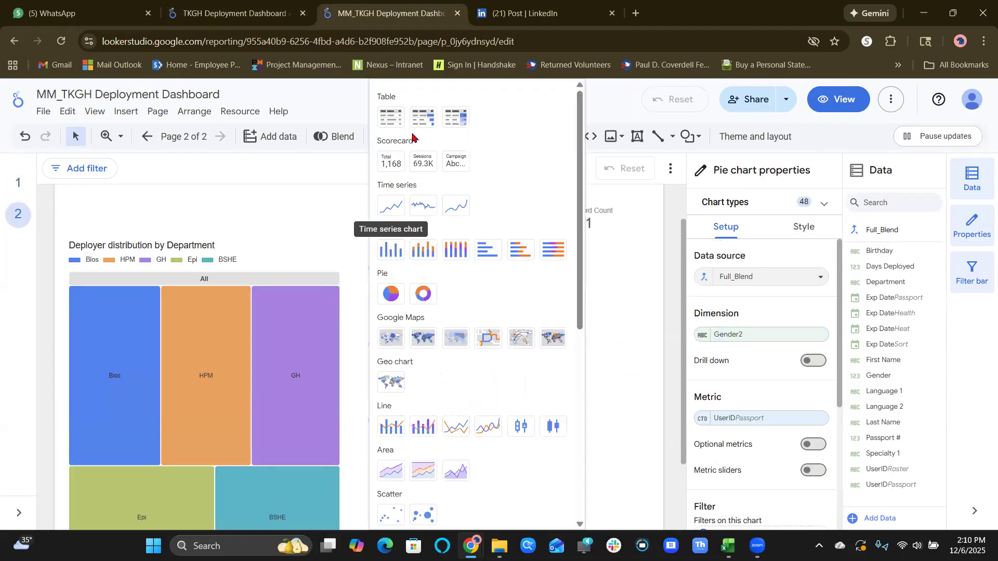
click(386, 172)
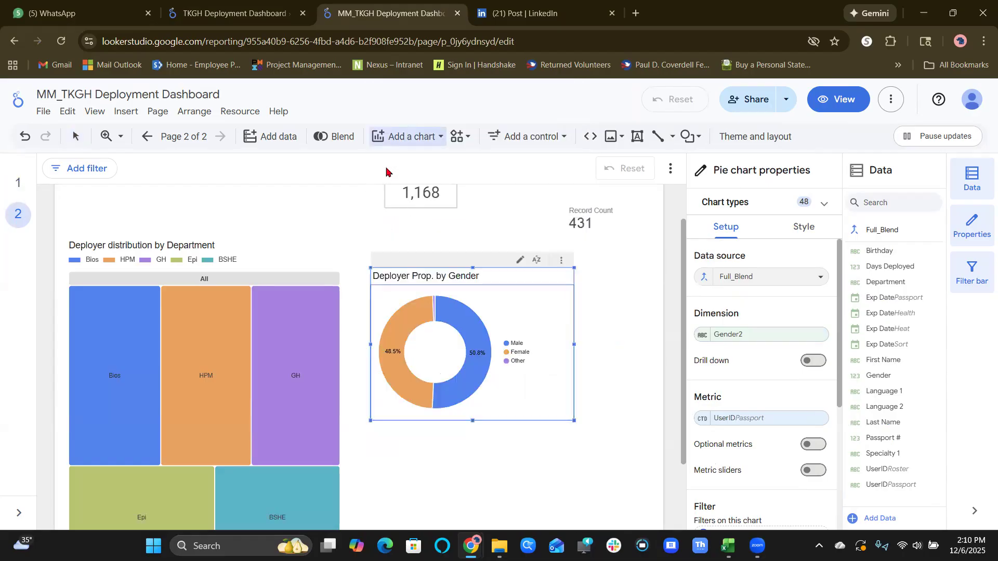
key(Escape)
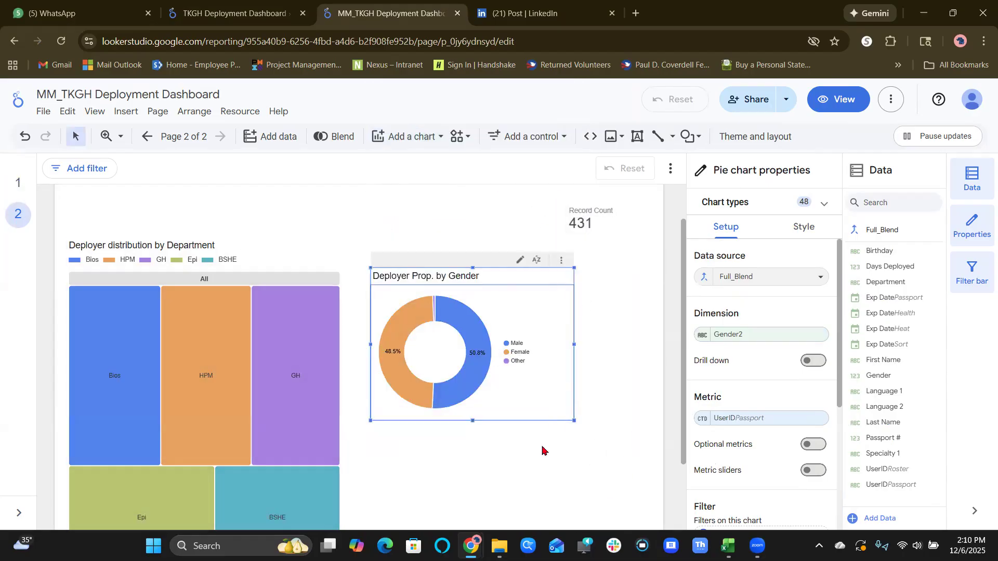
click(542, 451)
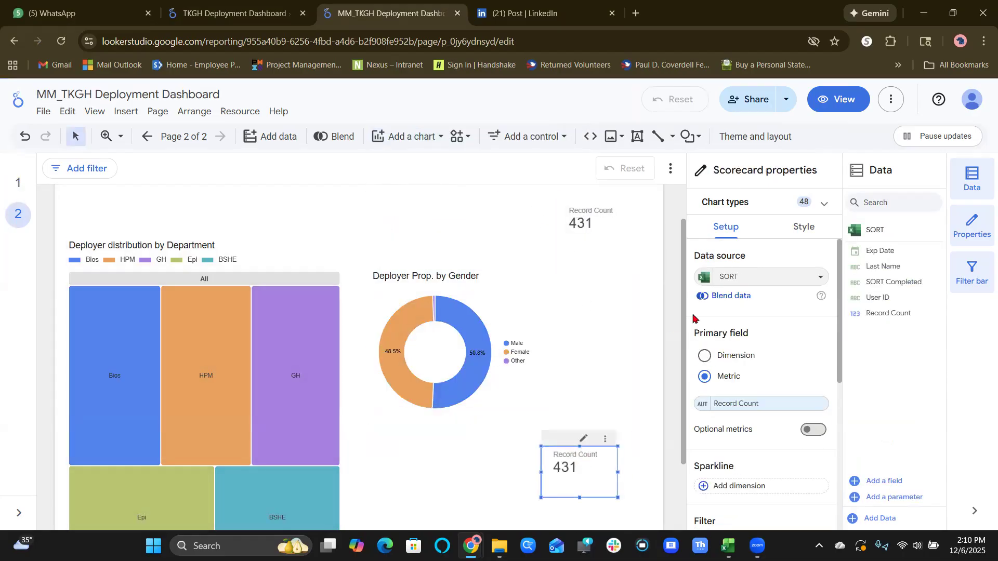
click(776, 282)
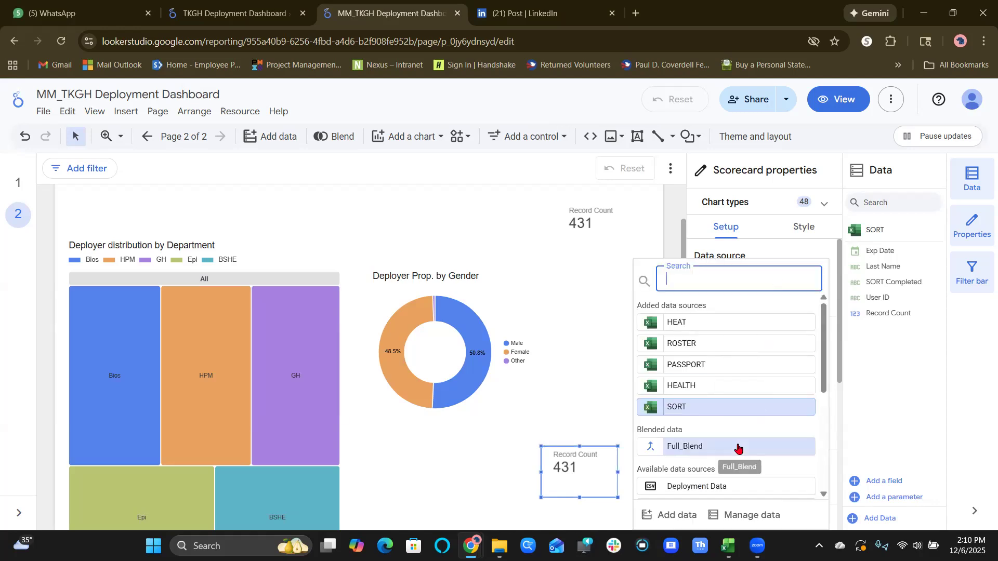
click(737, 448)
Look through the Health, Heat, Passport, Roster and Sort fields available as the new scorecard's metric.
scroll(773, 389, down, 1)
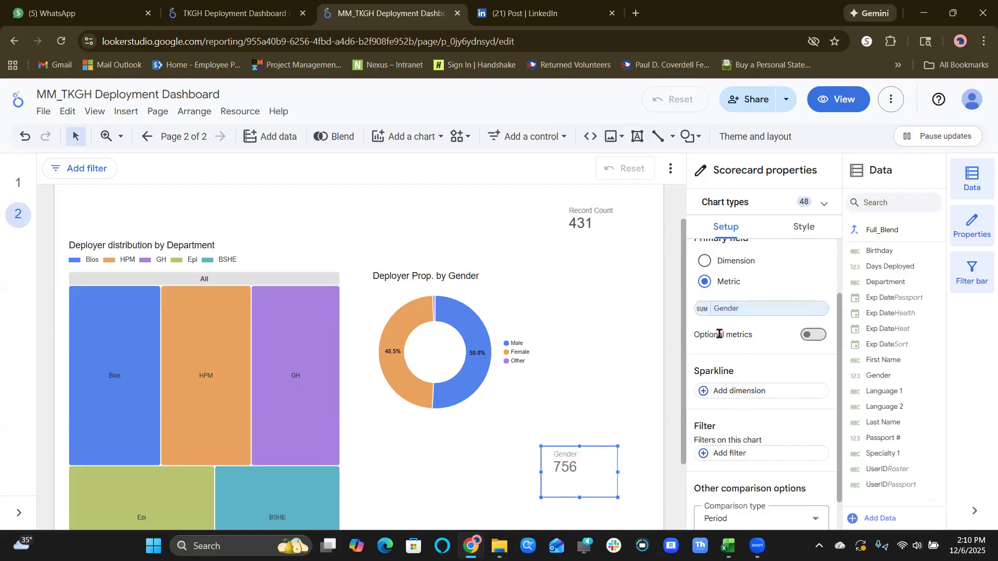
right_click(744, 319)
click(768, 311)
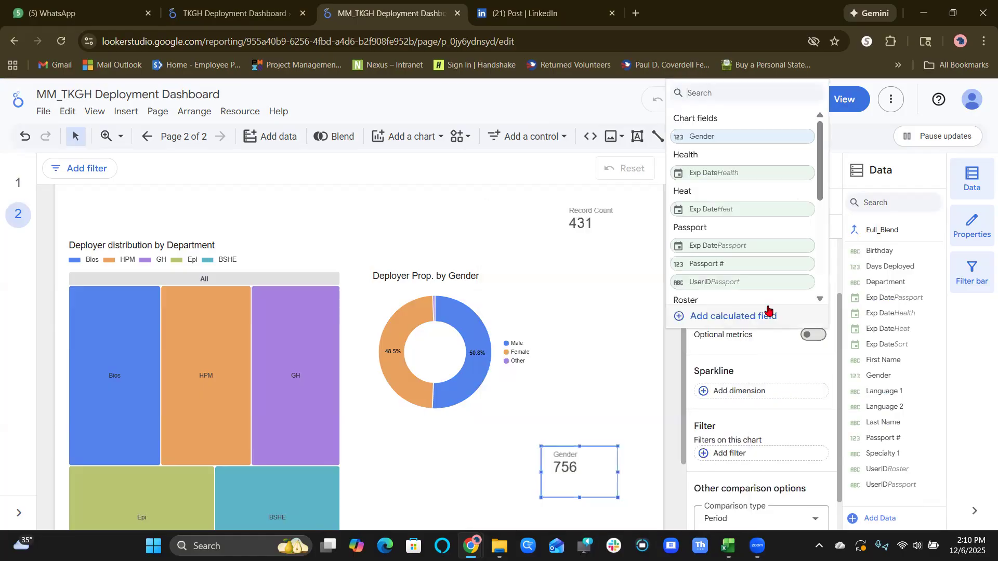
scroll(769, 253, down, 3)
scroll(769, 252, down, 3)
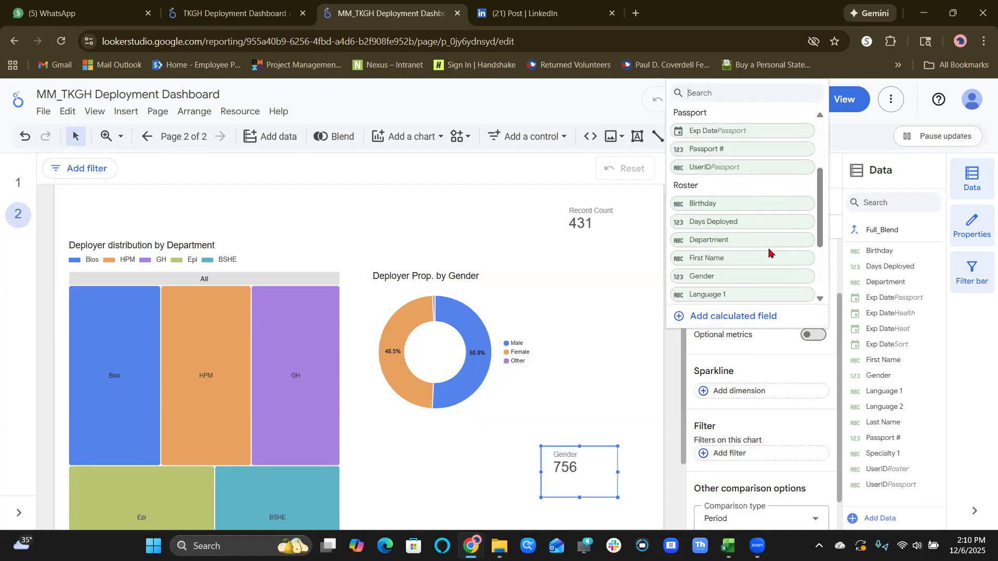
scroll(778, 247, down, 2)
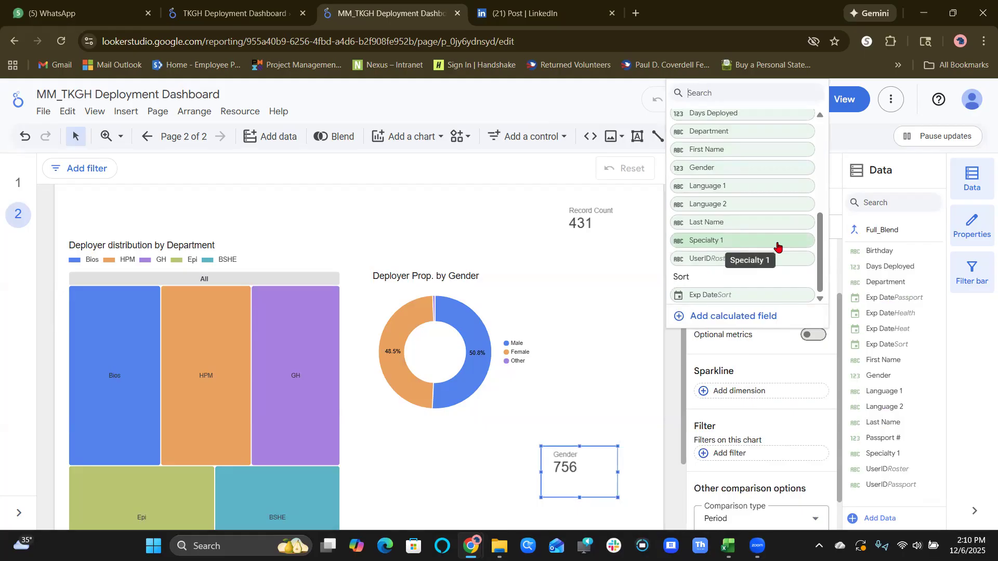
scroll(778, 247, up, 5)
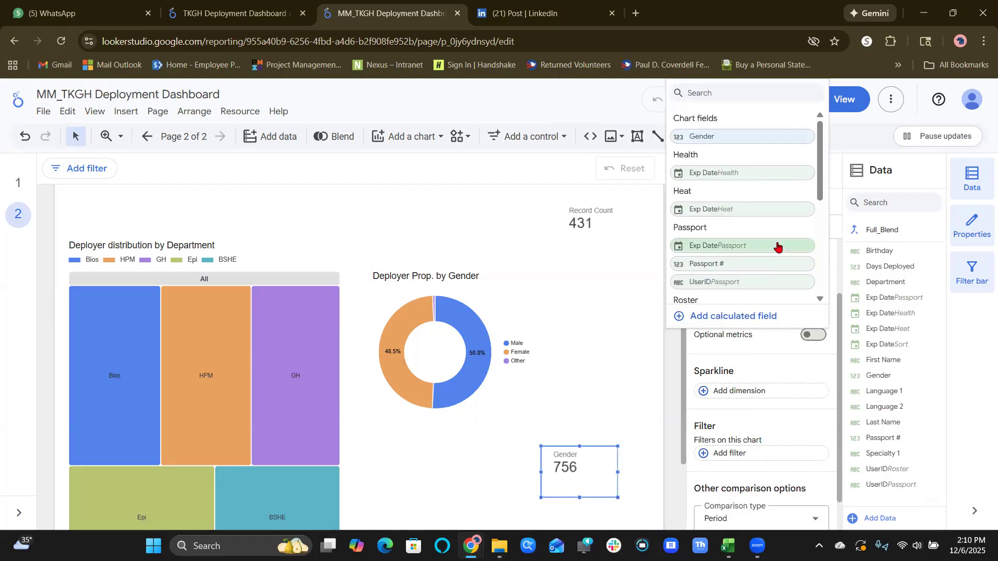
scroll(777, 247, down, 1)
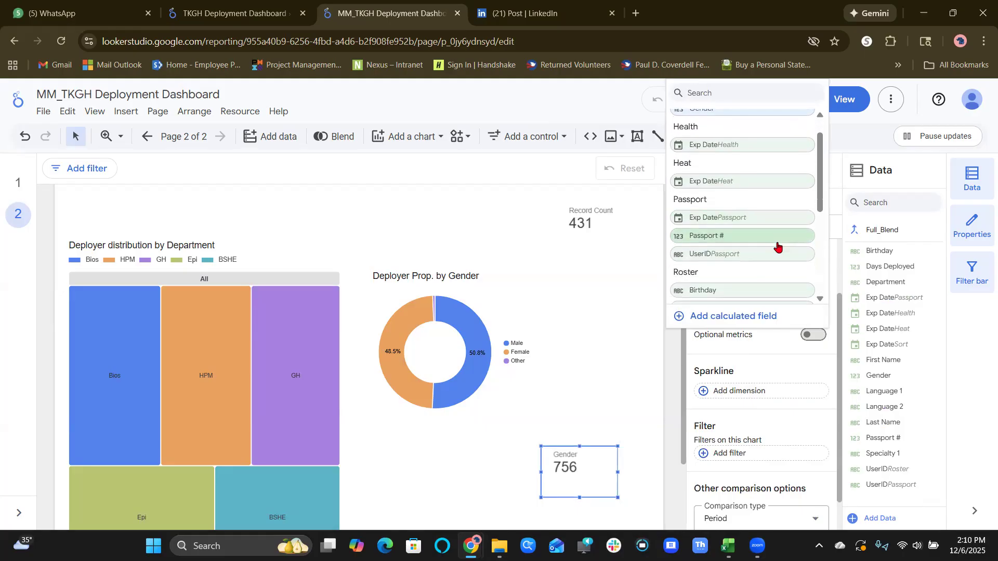
scroll(777, 246, down, 1)
scroll(778, 247, down, 1)
scroll(778, 247, up, 3)
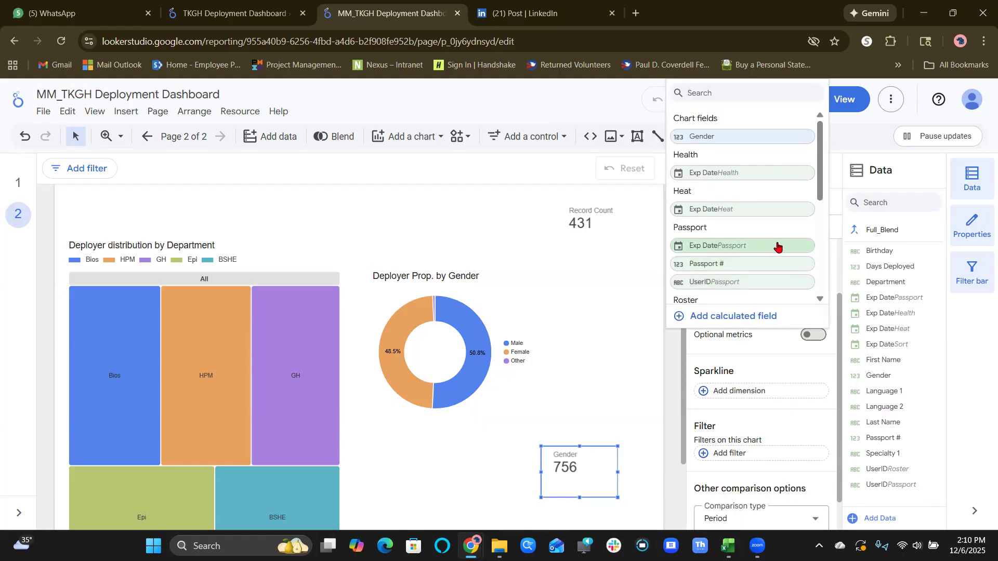
scroll(778, 246, down, 5)
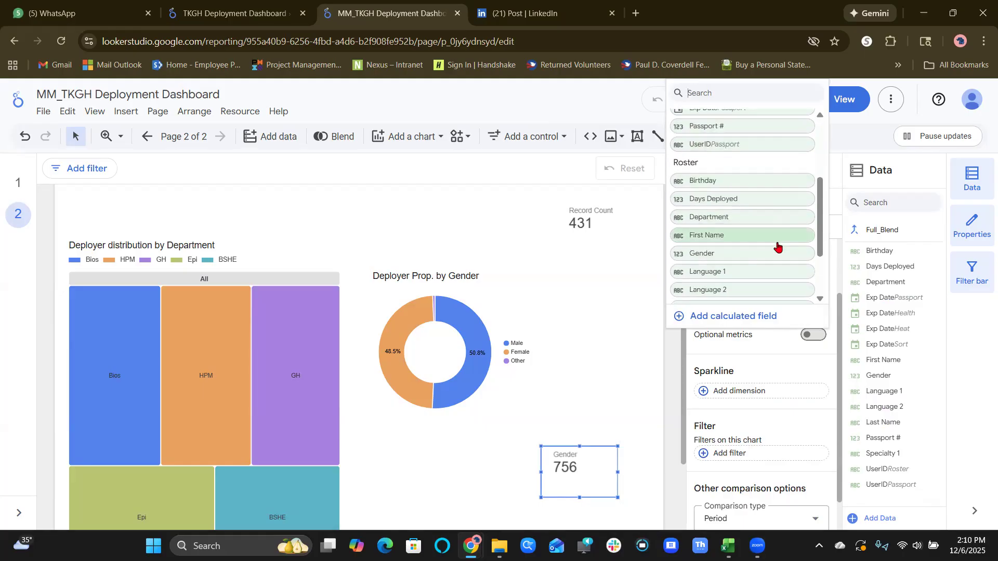
Add a calculated metric with the copied IF formula, giving 0 if any Passport, Health, Heat or Sort Exp Date precedes CURRENT_DATE(), otherwise 1.
click(760, 316)
right_click(760, 316)
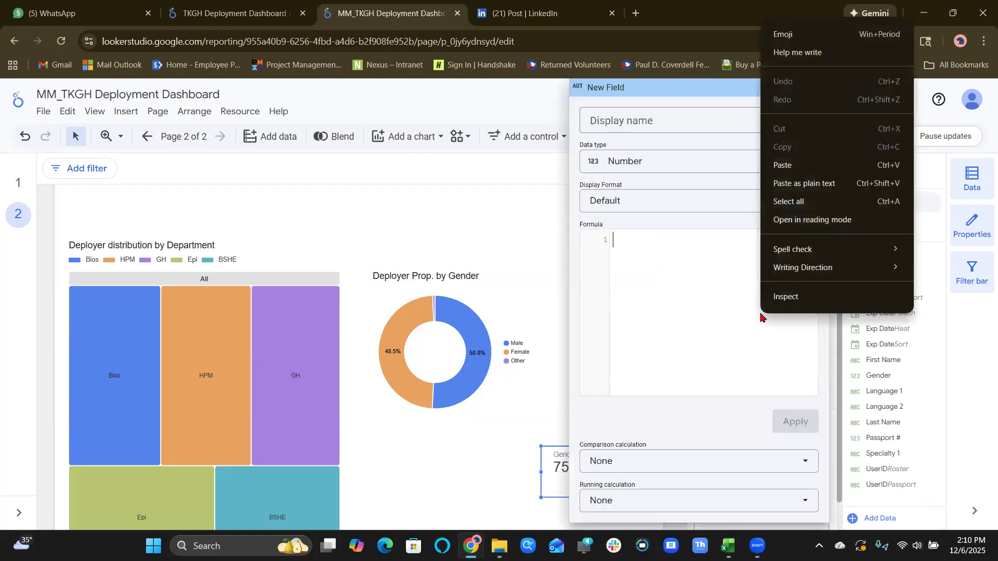
click(702, 325)
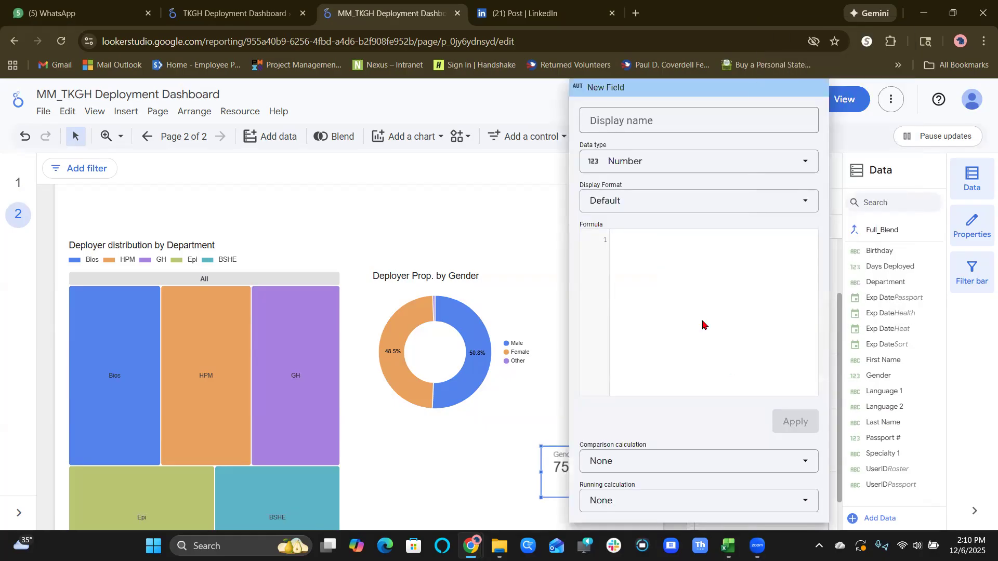
text(IF(   Exp Date (Passport) < CURRENT_DATE()   OR Exp Date (Health) < CURRENT_DATE()   OR Exp Date (Heat) < CURRENT_DATE()   OR Exp Date (Sort) < CURRENT_DATE(),   0,   1 ))
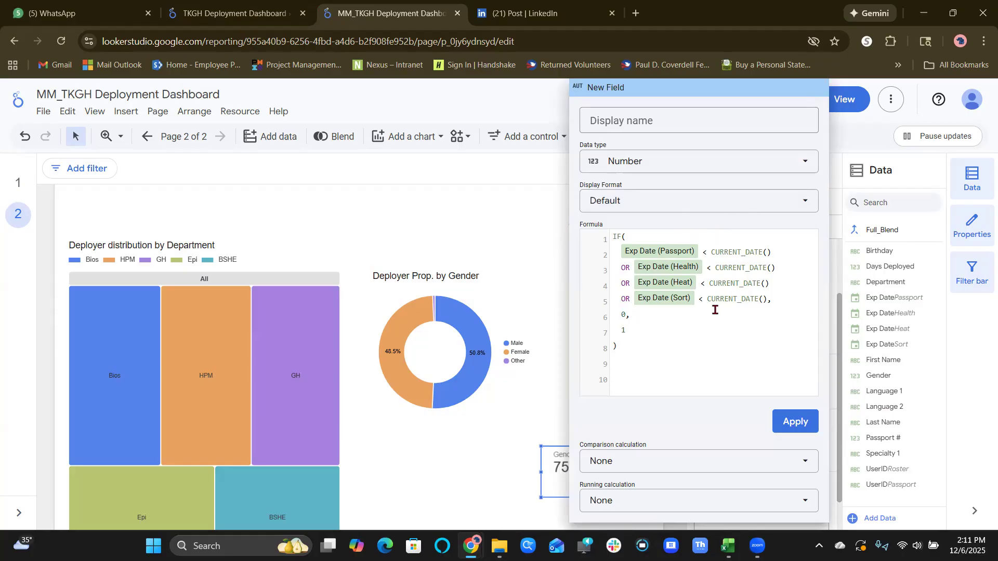
Name the calculated field Approved Deployers, apply it to the scorecard, and close the field editor.
click(699, 122)
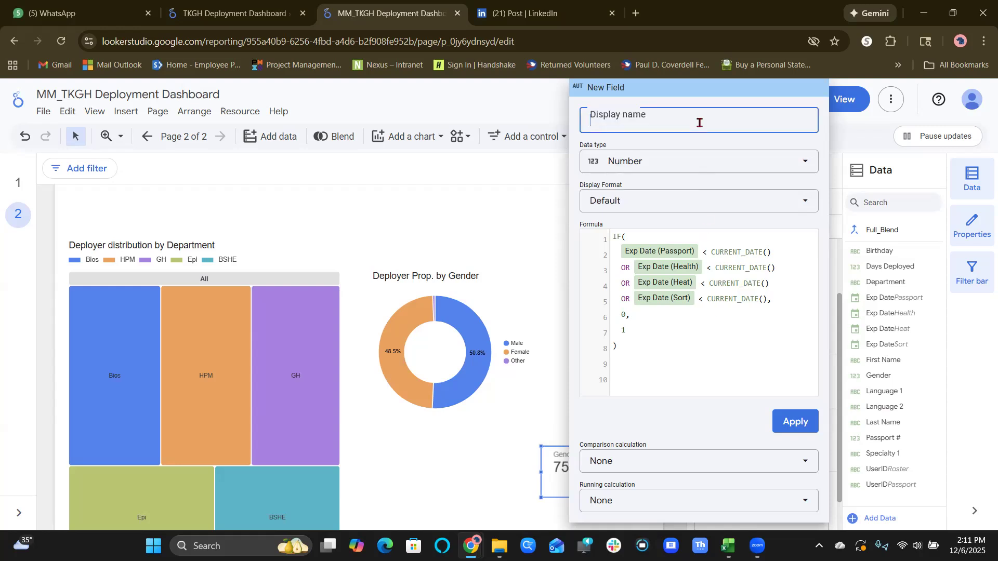
text(Approvd)
key(BackSpace)
text(e)
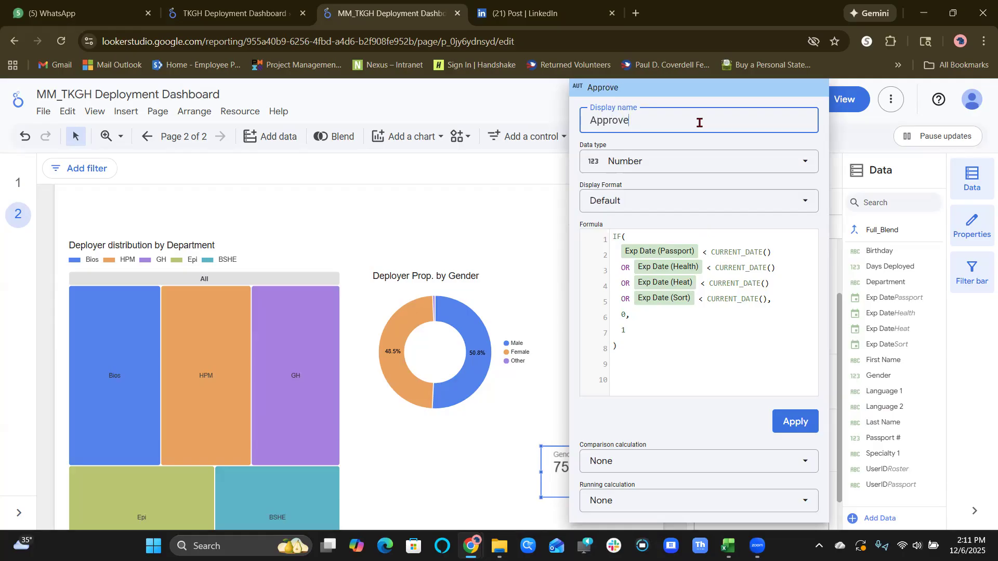
text(d Deployers)
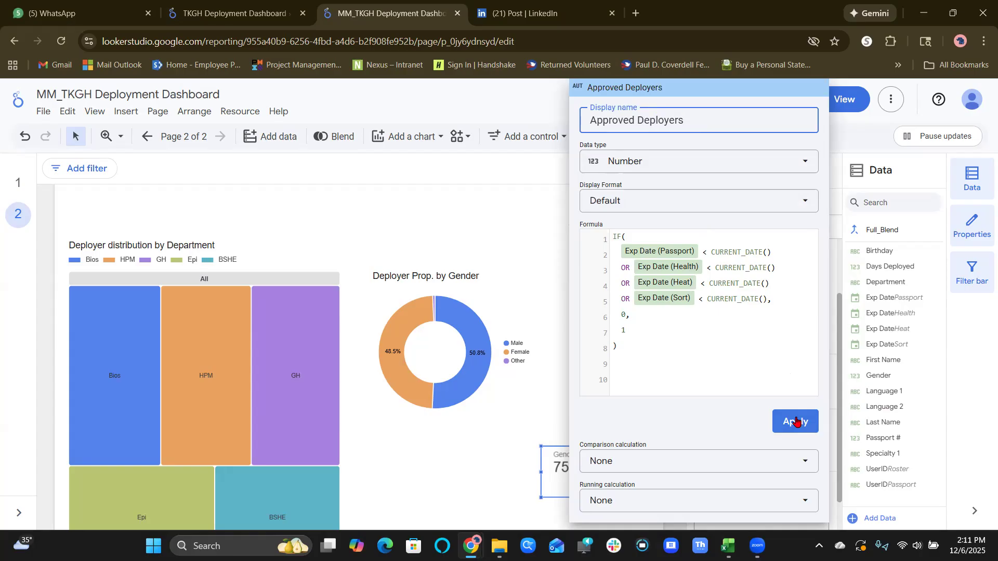
click(796, 421)
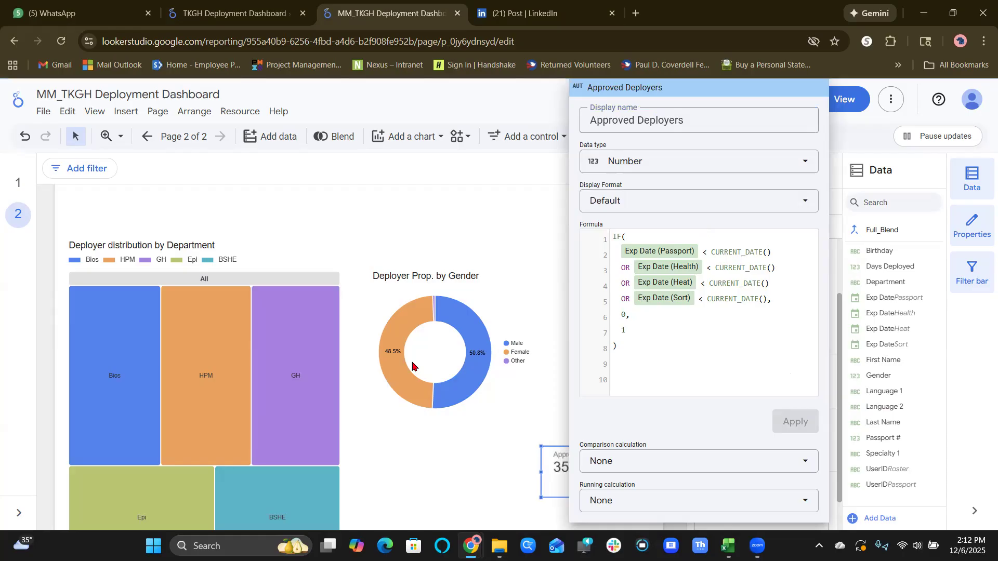
click(541, 380)
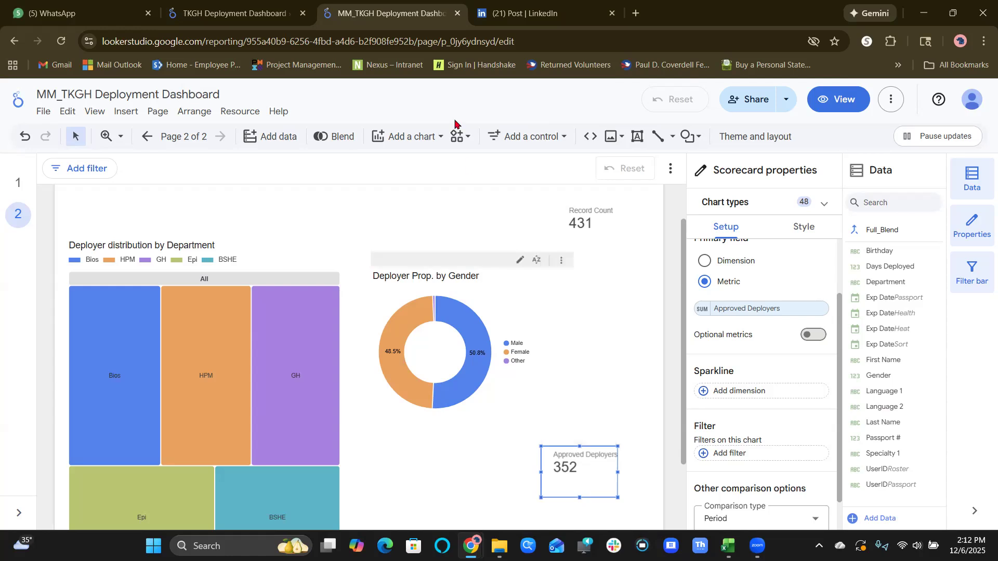
Review the Deployment_Approval formula in the TKGH Deployment Dashboard for comparison, and return to the MM_TKGH Deployment Dashboard.
click(234, 13)
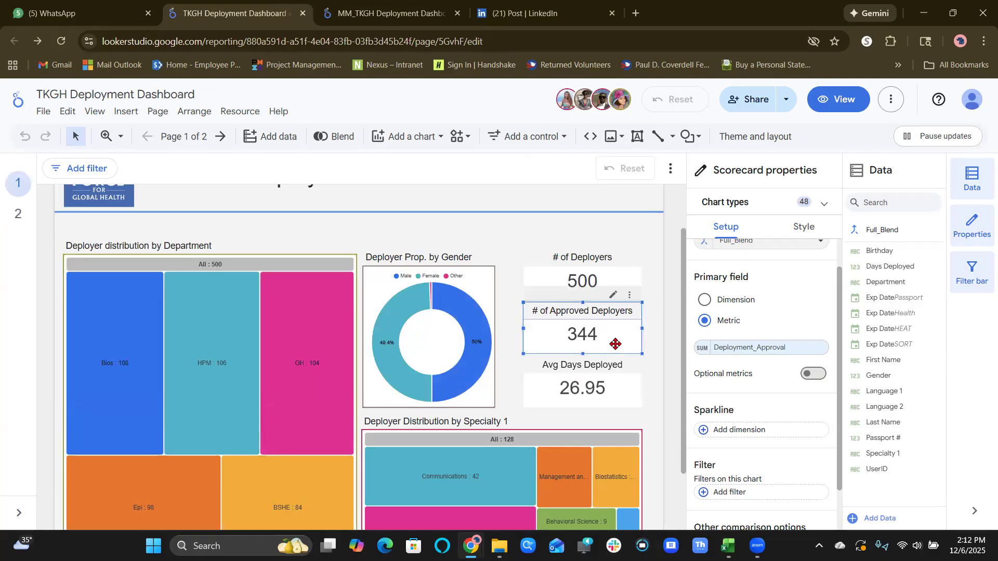
click(702, 351)
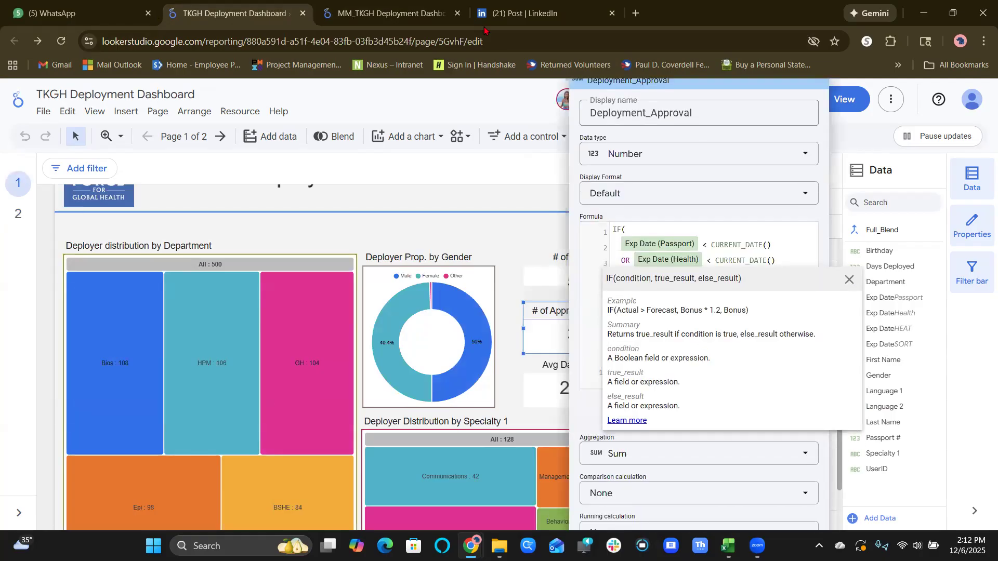
click(401, 12)
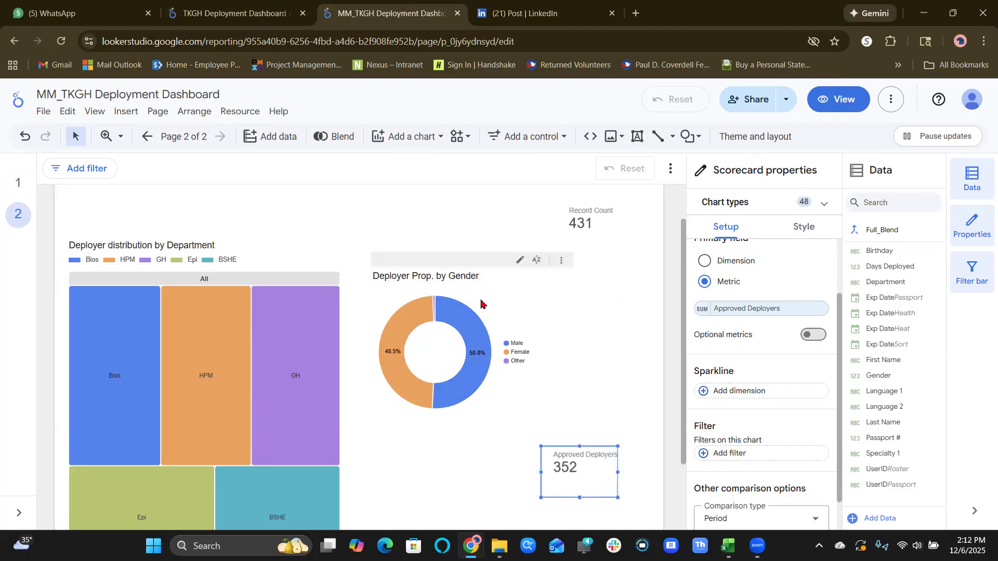
Move the Approved Deployers scorecard directly below the Record Count scorecard, and review its calculated field's display format and aggregation options.
drag(579, 470, 596, 298)
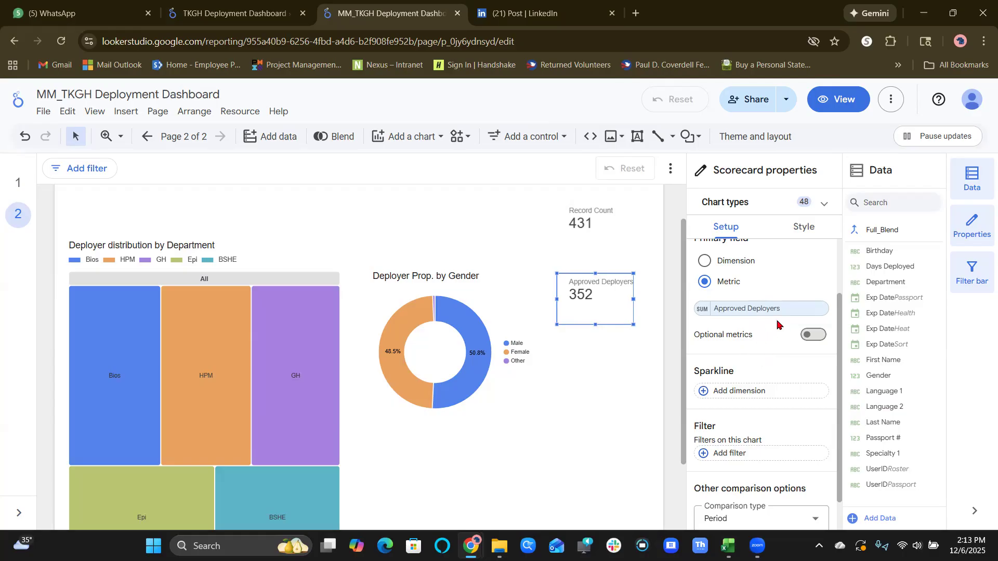
click(703, 311)
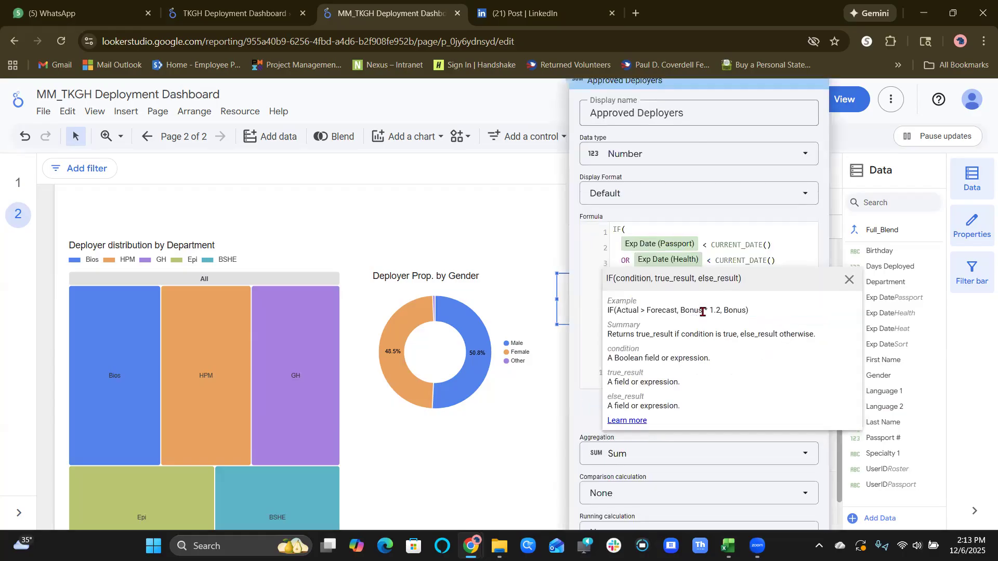
click(743, 162)
click(744, 165)
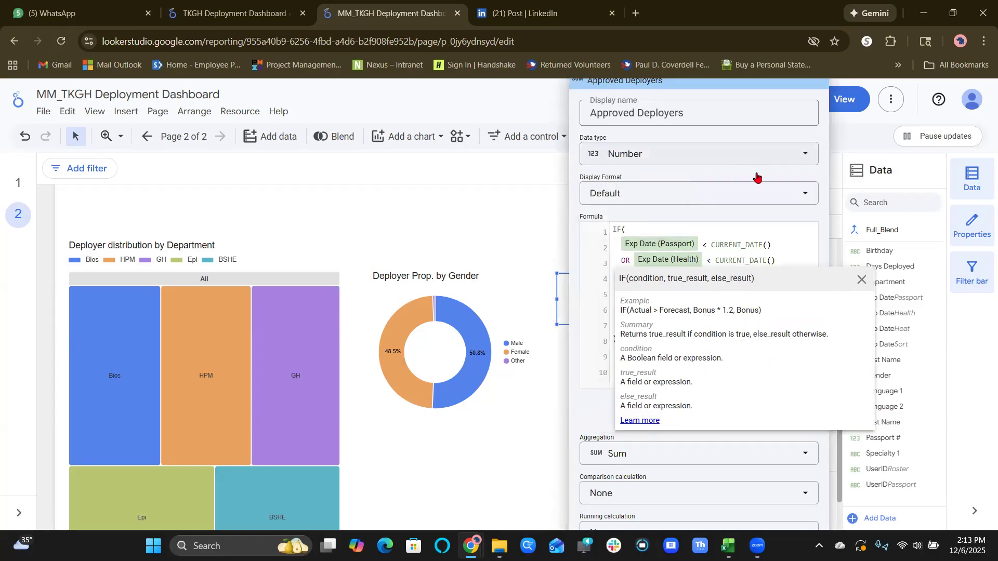
click(751, 197)
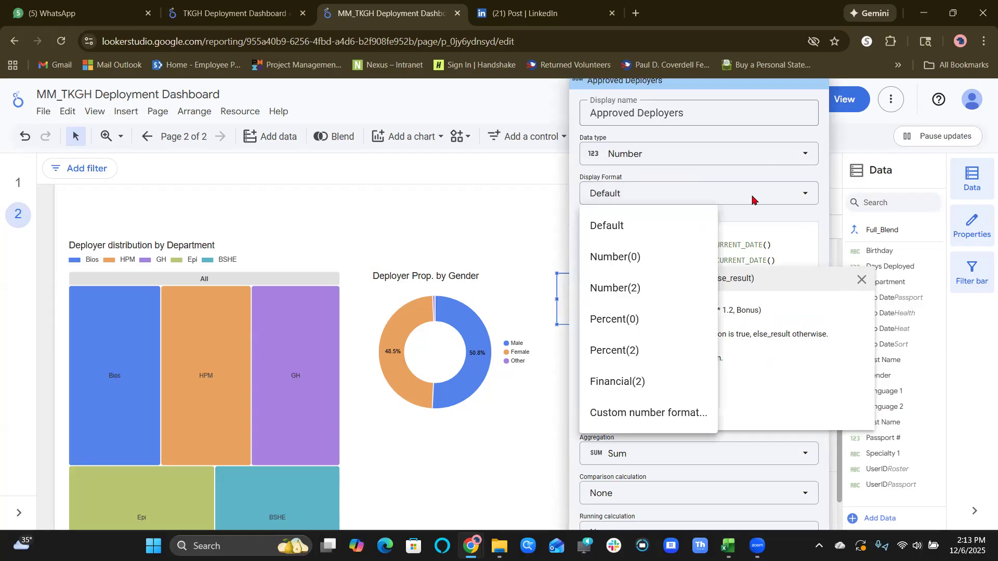
click(753, 199)
click(861, 280)
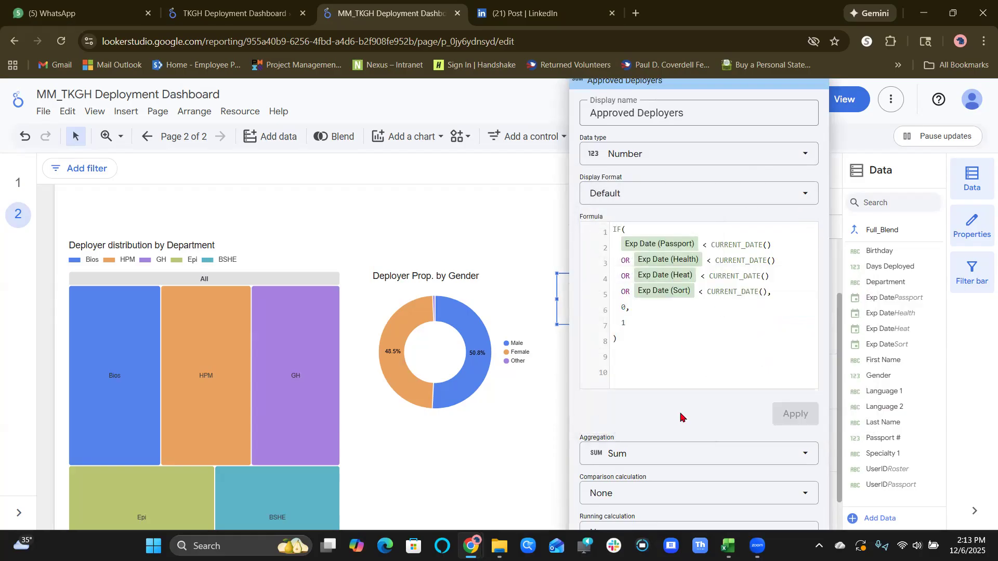
click(658, 458)
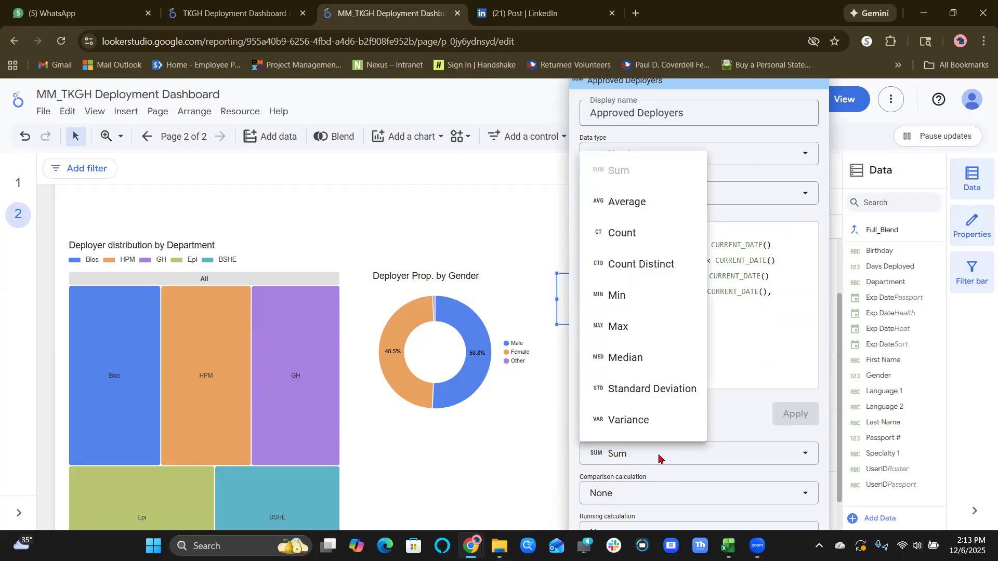
click(658, 458)
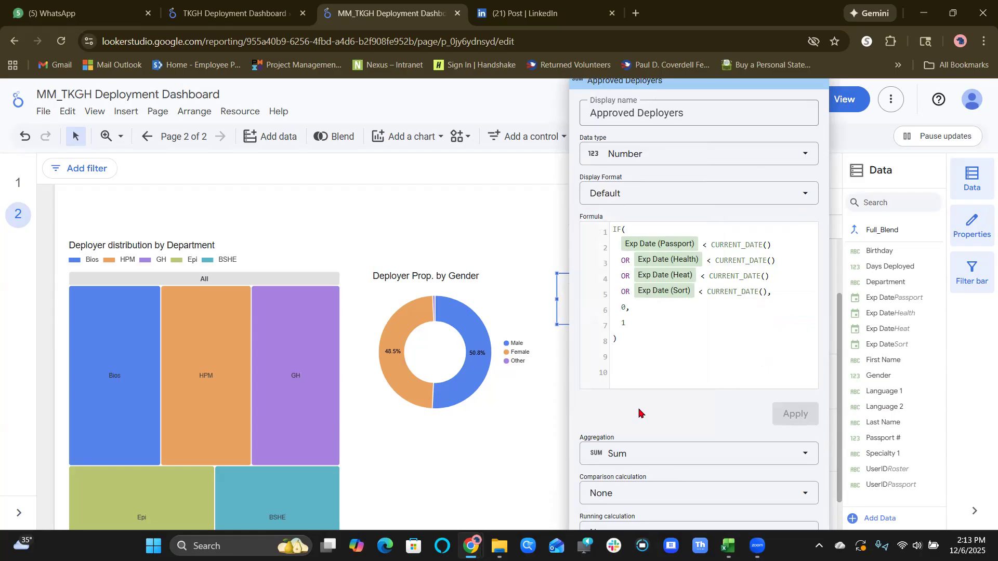
Remove the empty lines at the end of the Approved Deployers formula and apply the cleaned-up version.
key(ctrl+minus)
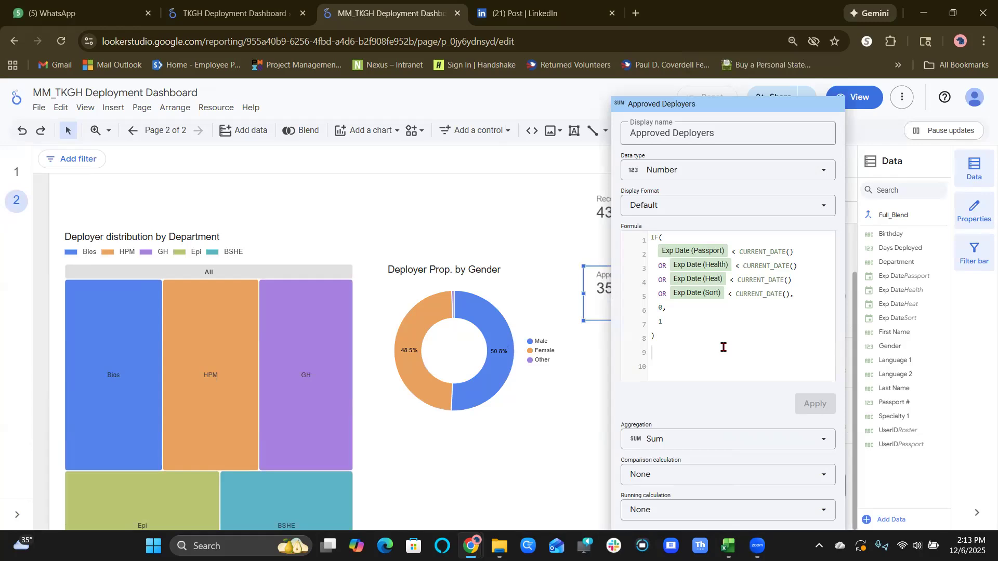
key(Delete)
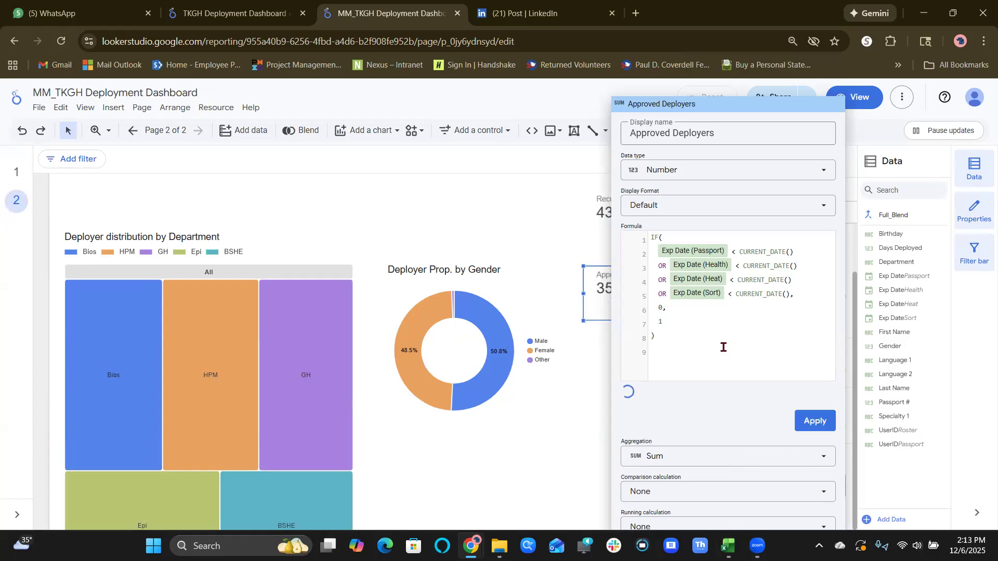
key(Delete)
click(818, 405)
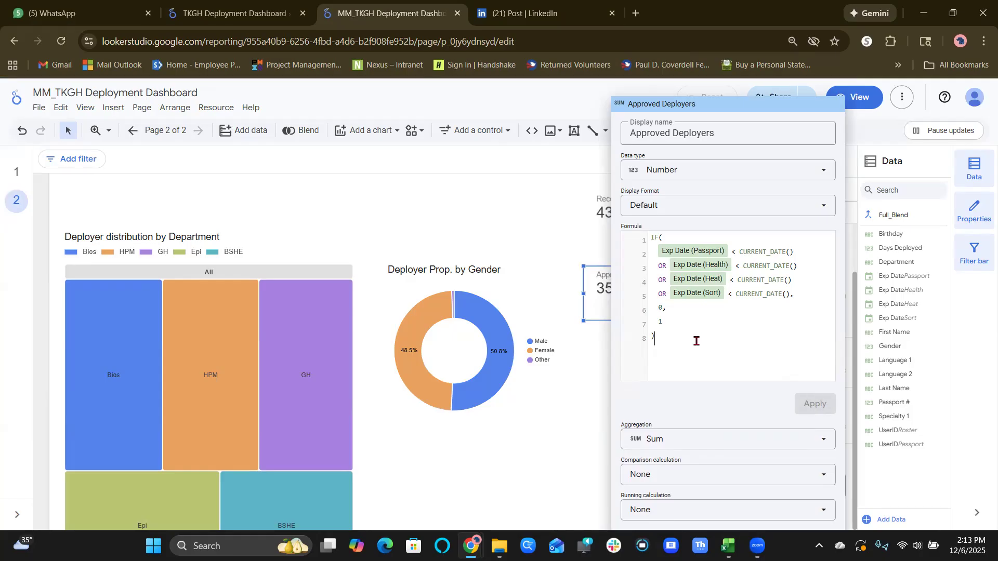
Change the Passport, Health, Heat and Sort Exp Date comparisons with CURRENT_DATE() to greater than (>) in the Approved Deployers formula.
key(Up)
drag(707, 106, 809, 85)
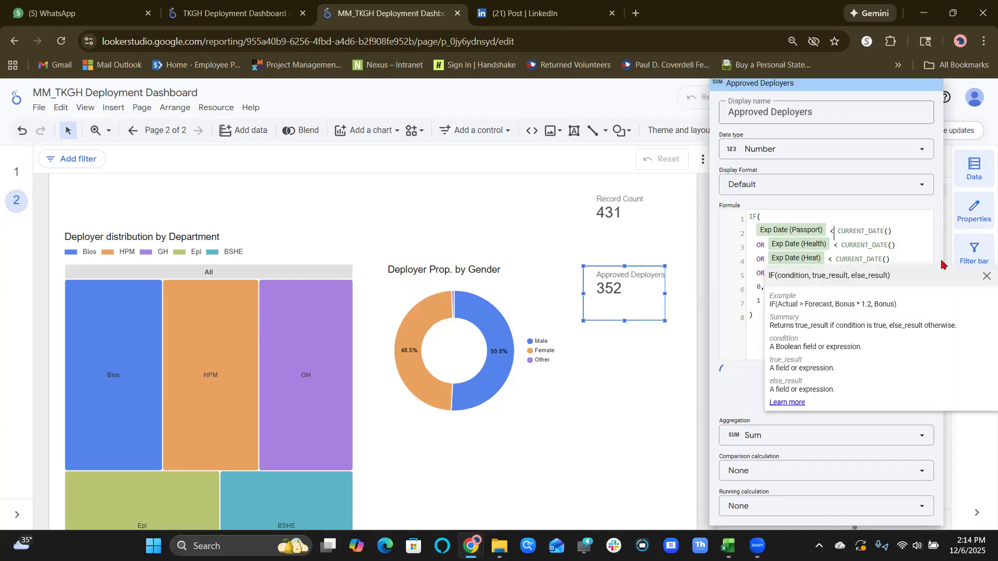
key(BackSpace)
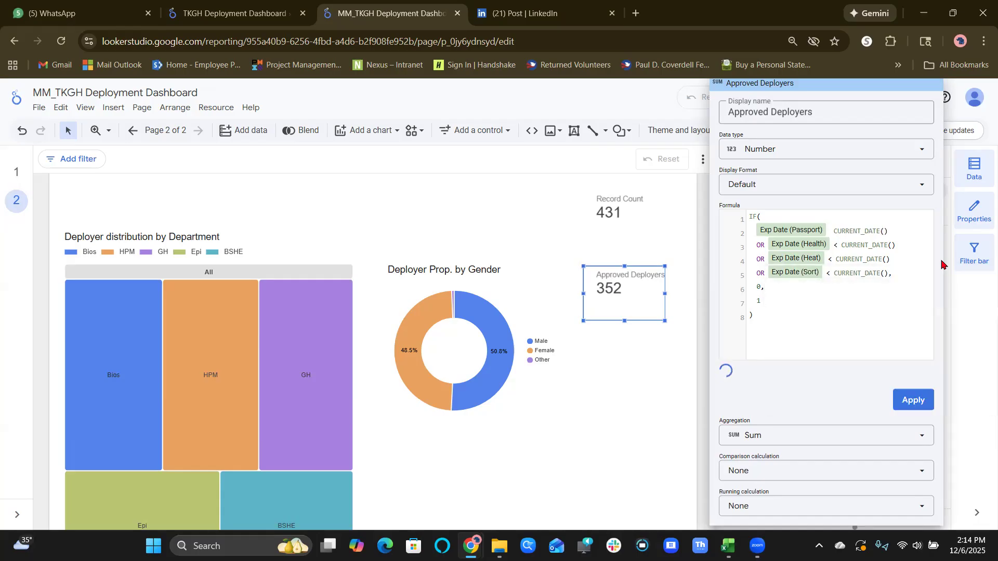
text(>)
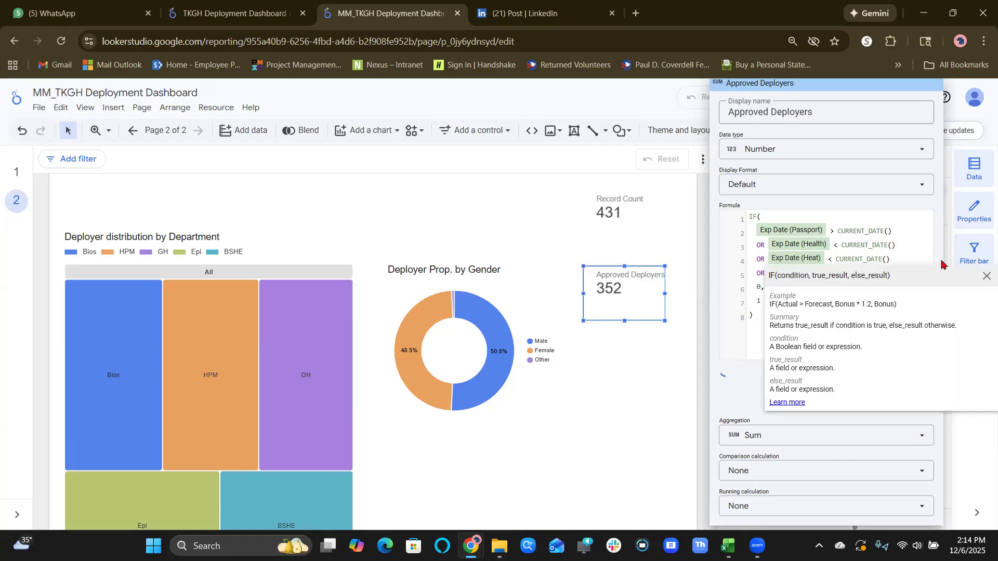
click(841, 248)
key(BackSpace)
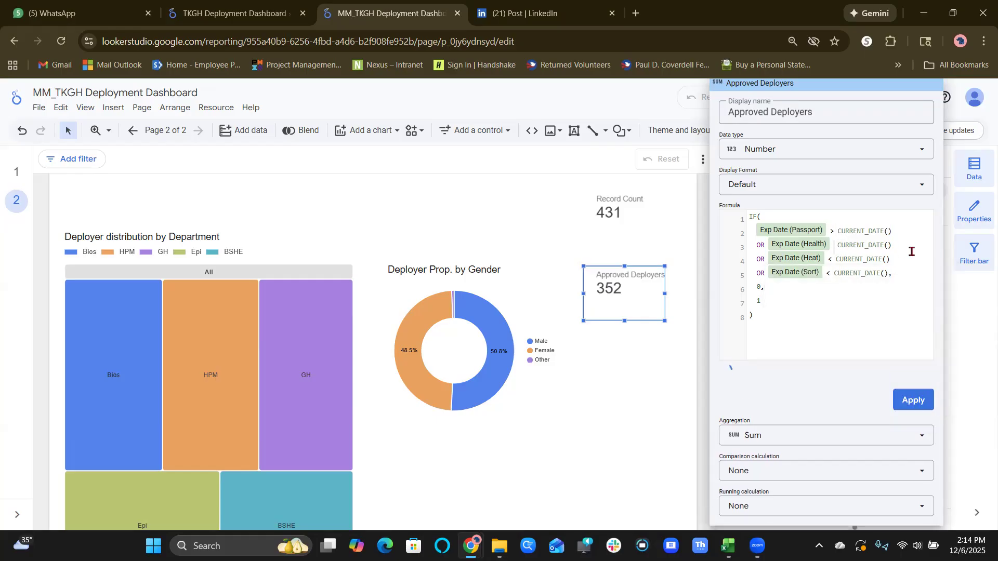
text(>)
click(834, 259)
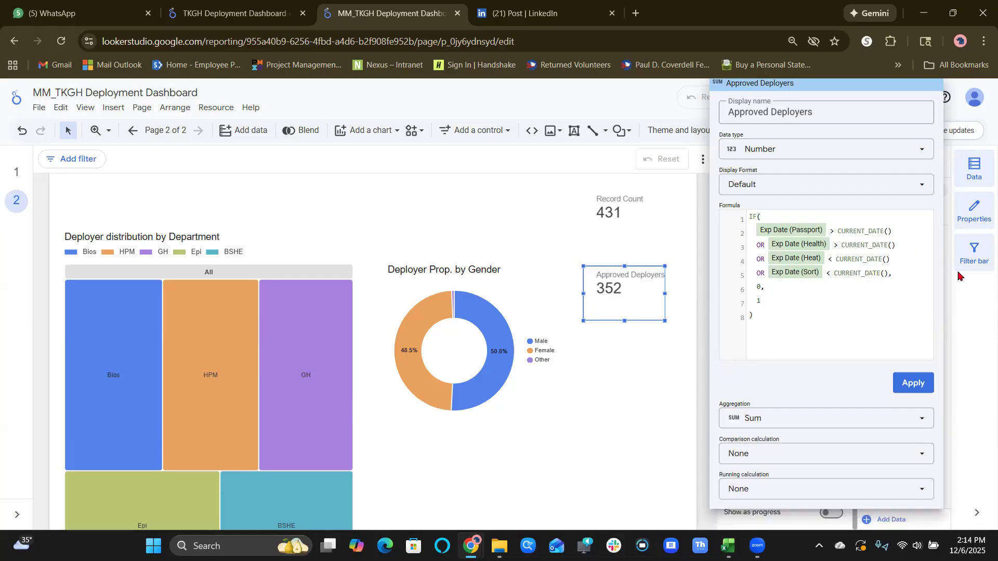
key(BackSpace)
text(>)
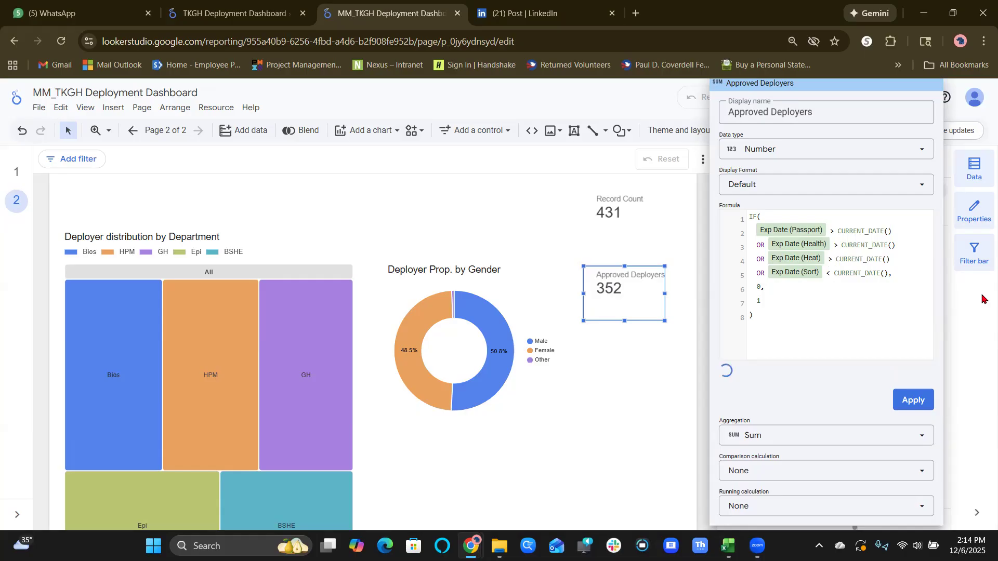
key(BackSpace)
text(>)
Set the formula's true result to 1 and its else result to 0, apply it, and close the field editor.
click(760, 287)
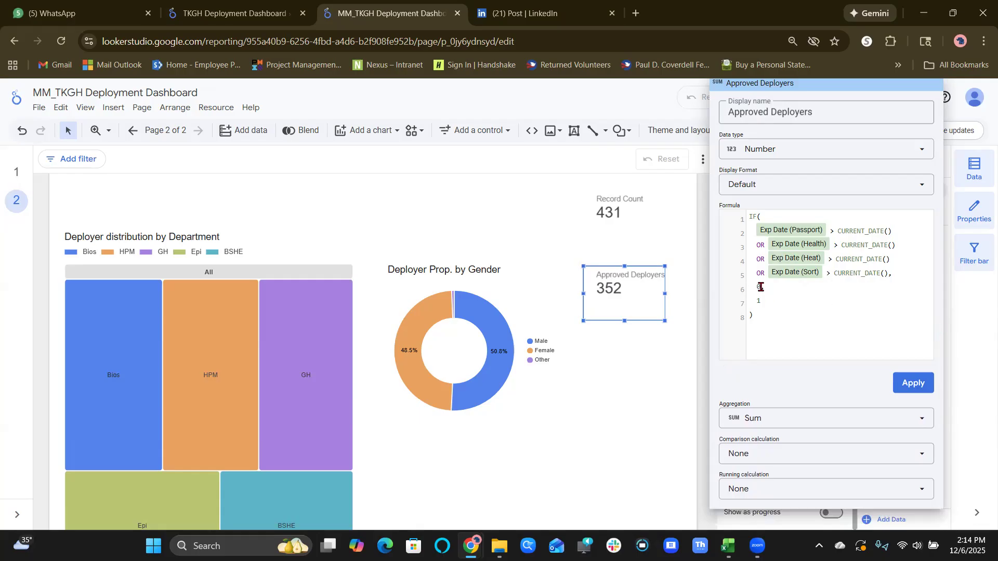
key(BackSpace)
text(1)
key(Down)
key(BackSpace)
text(0)
click(907, 383)
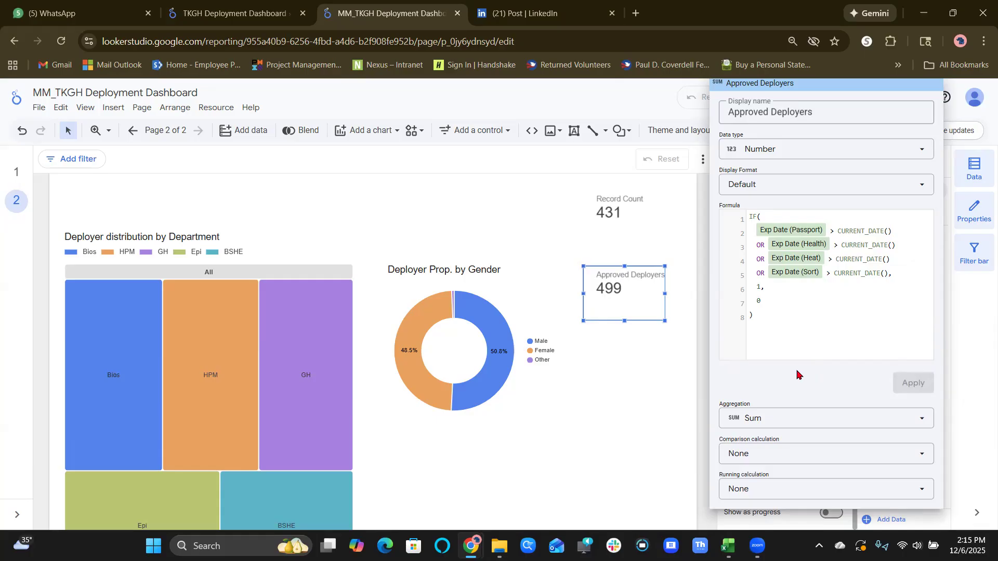
click(226, 107)
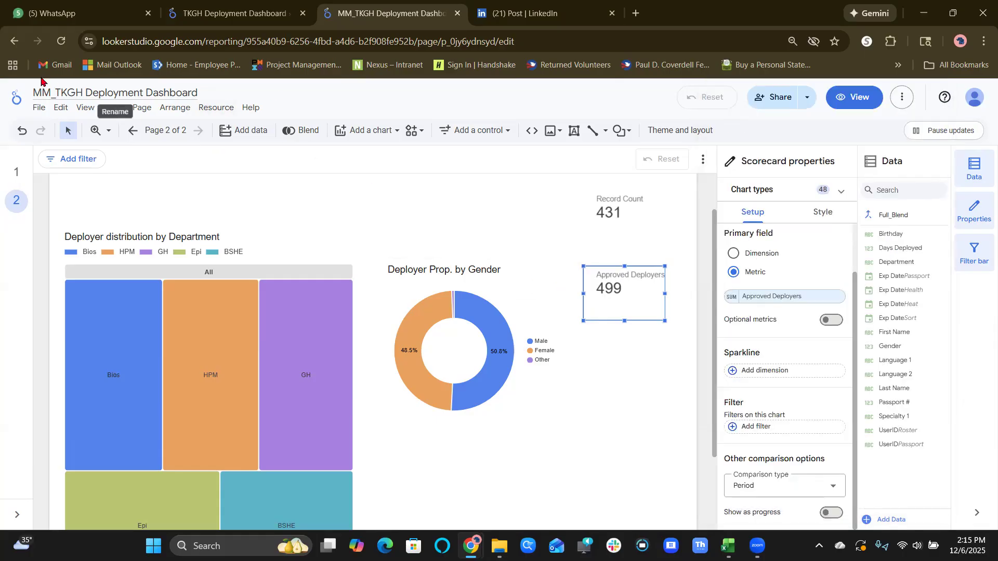
Undo the formula change, and paste the copied IF formula with < comparisons and results 0 and 1 back into Approved Deployers without trailing blank lines.
click(22, 132)
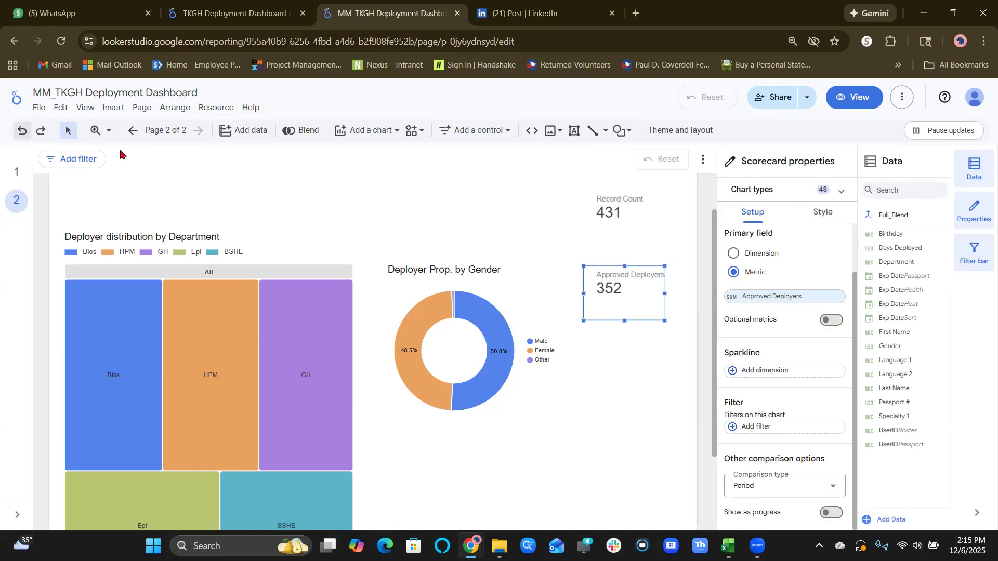
click(732, 297)
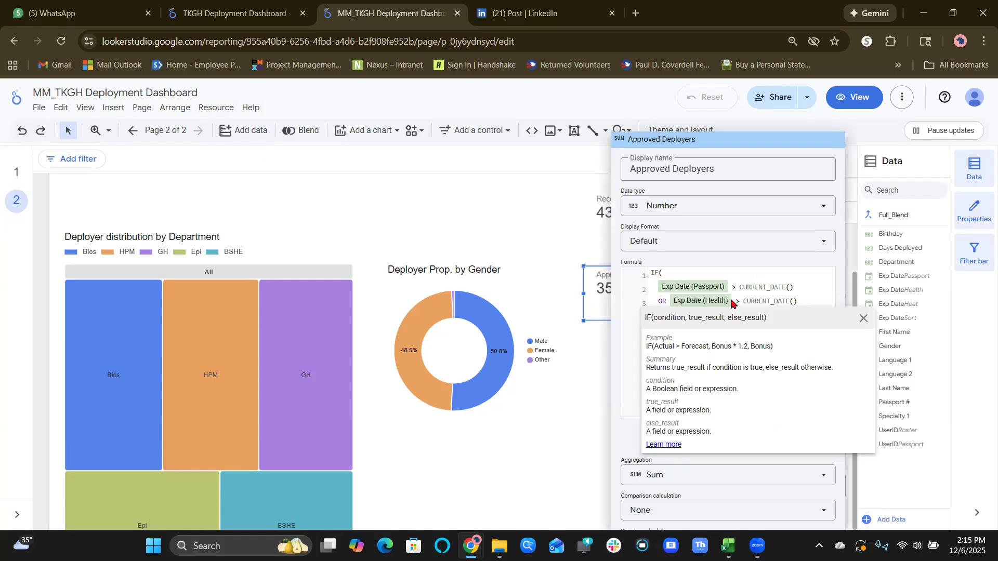
click(863, 318)
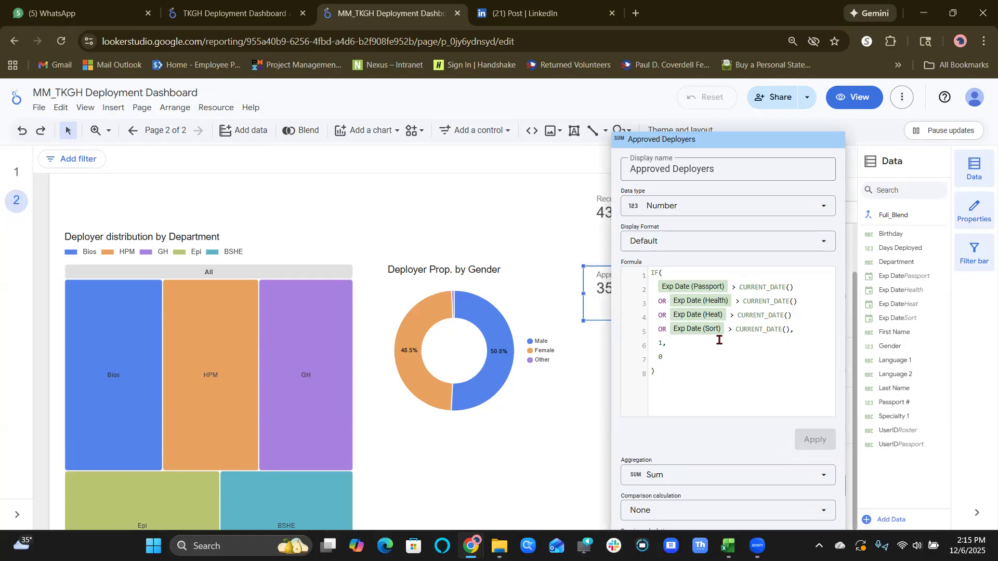
drag(684, 375, 657, 284)
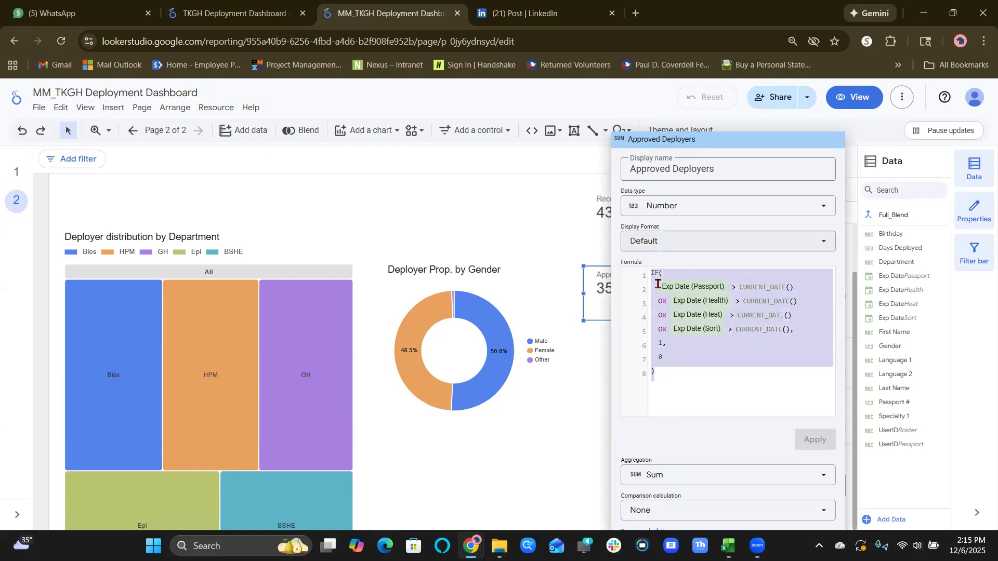
text(IF(   Exp Date (Passport) < CURRENT_DATE()   OR Exp Date (Health) < CURRENT_DATE()   OR Exp Date (Heat) < CURRENT_DATE()   OR Exp Date (Sort) < CURRENT_DATE(),   0,   1 ))
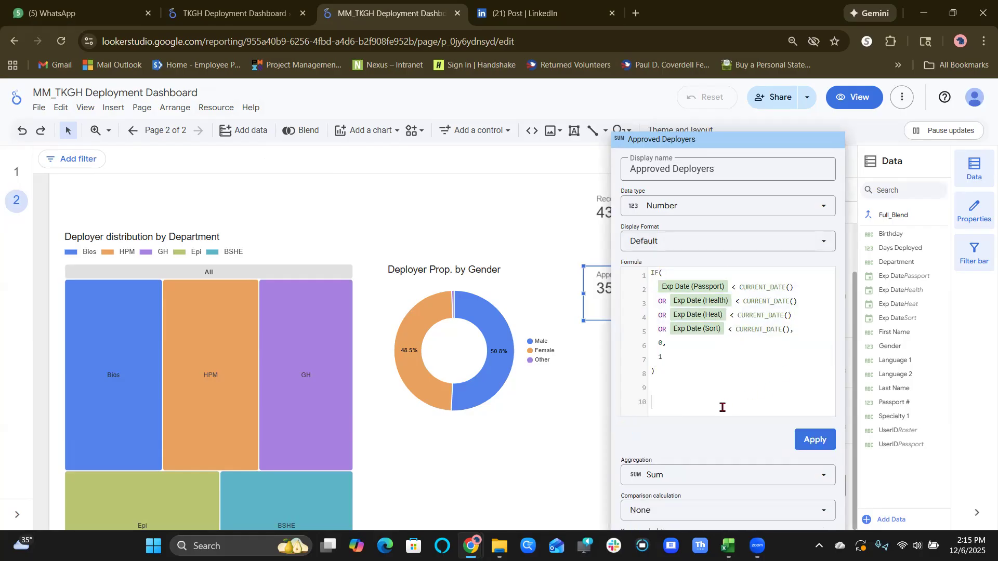
key(BackSpace)
click(809, 442)
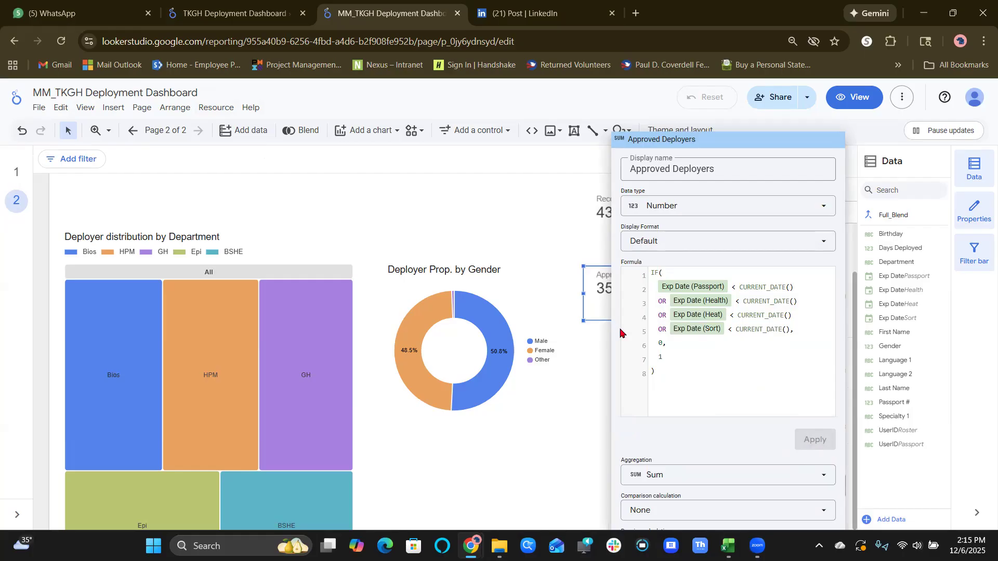
click(592, 403)
Check the data source choices of the Approved Deployers scorecard and the report's list of added data sources.
scroll(773, 367, up, 2)
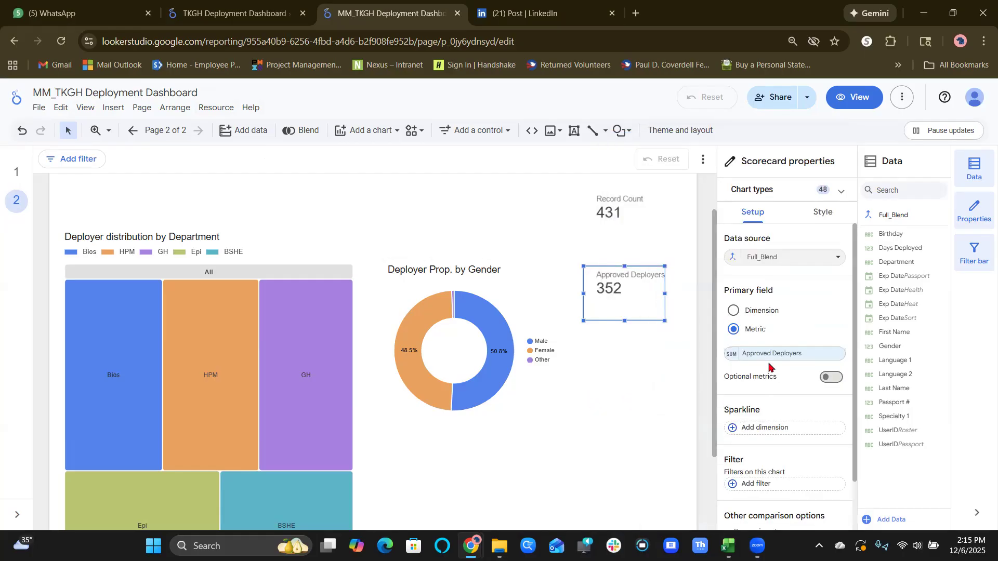
click(785, 259)
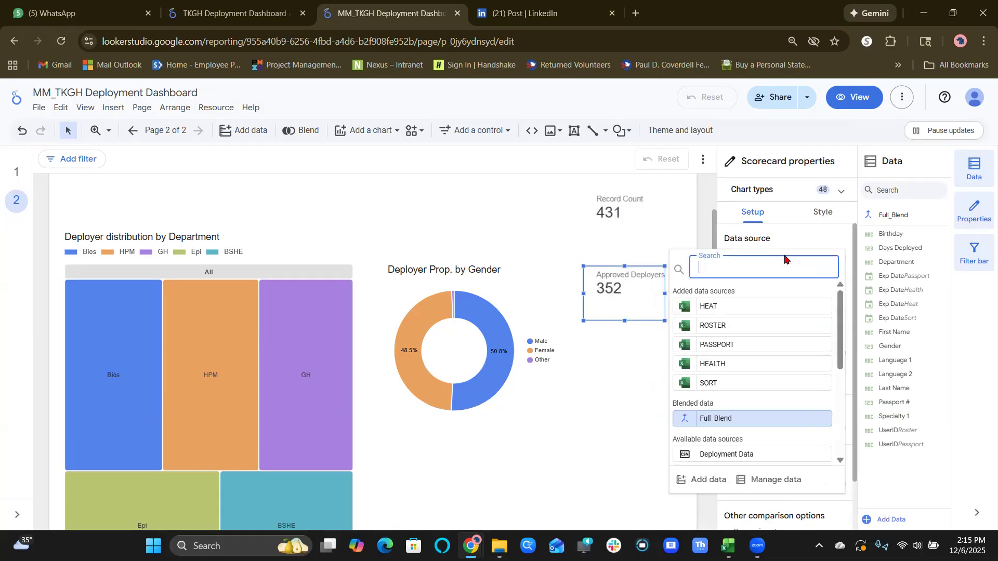
click(672, 237)
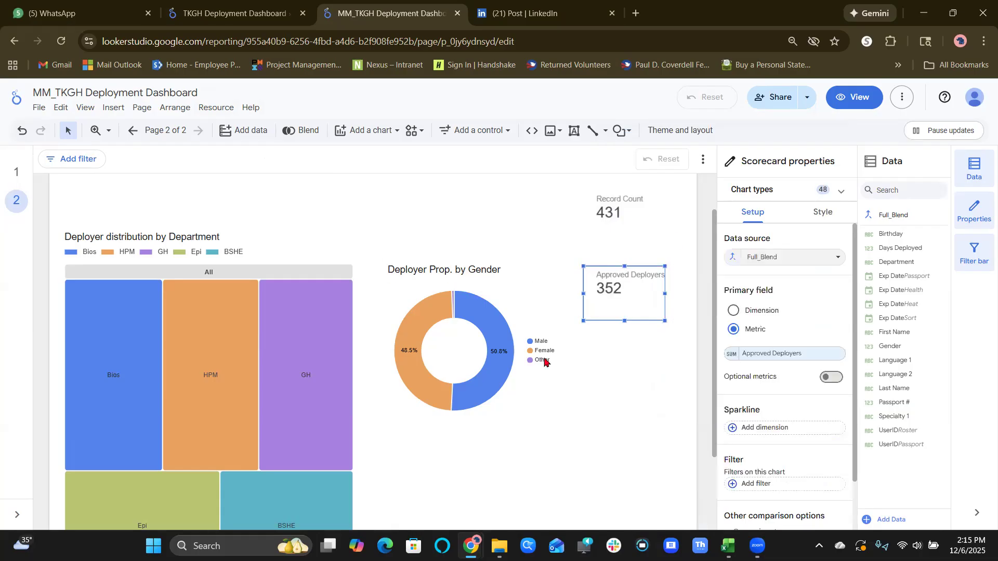
click(215, 108)
click(233, 130)
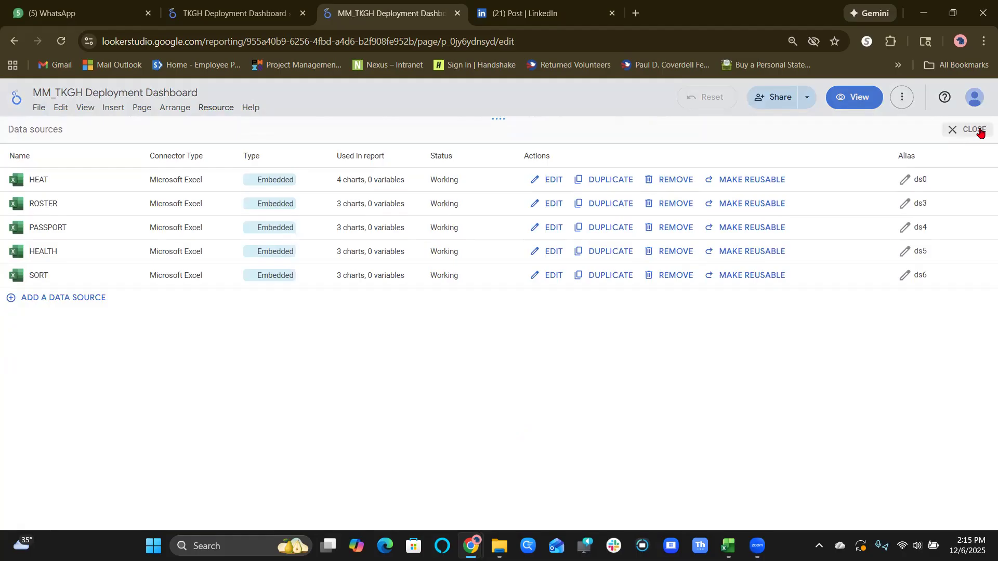
click(980, 131)
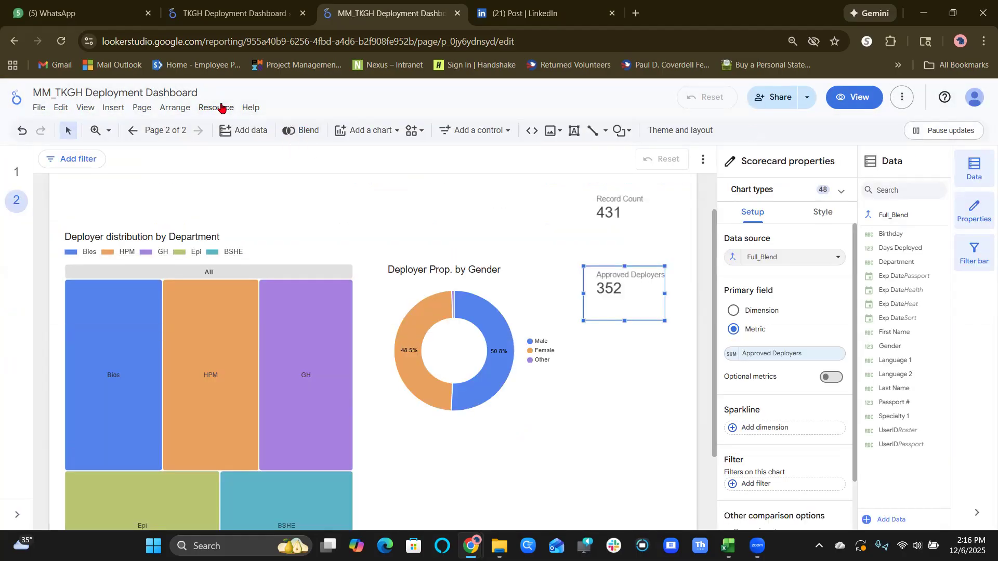
Review the tables, join conditions and included fields of the Full_Blend blend, and return to the report.
click(220, 107)
click(240, 149)
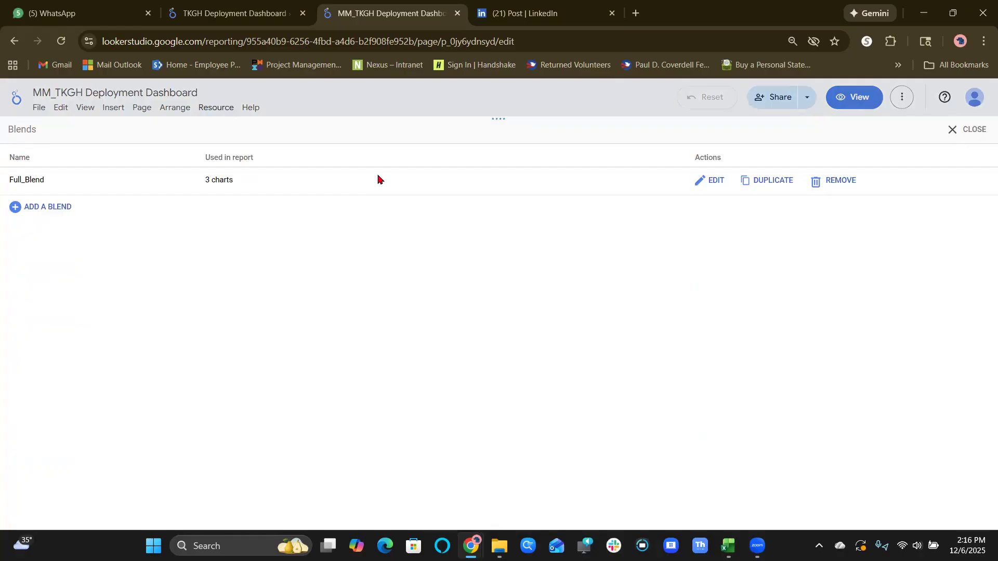
click(714, 185)
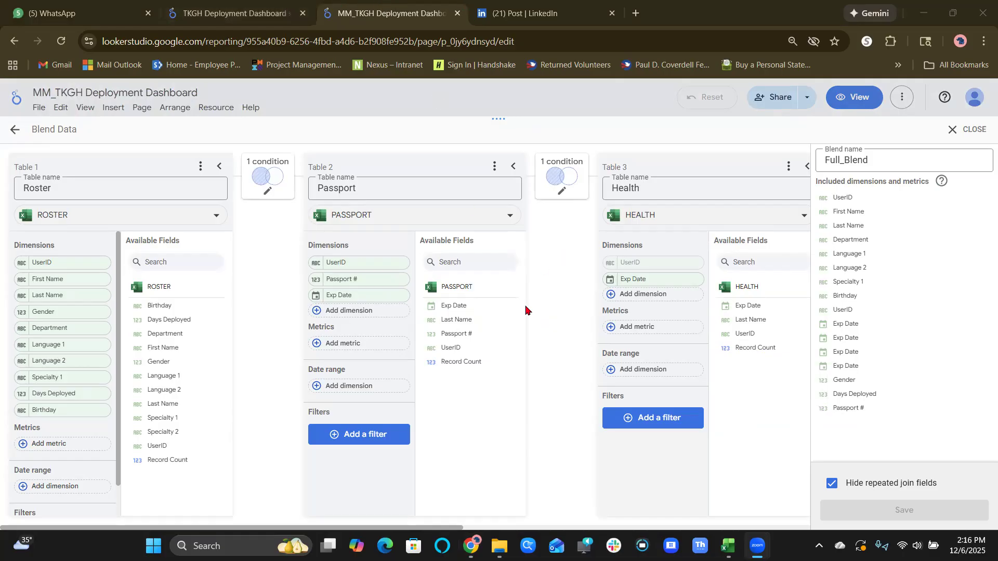
click(952, 130)
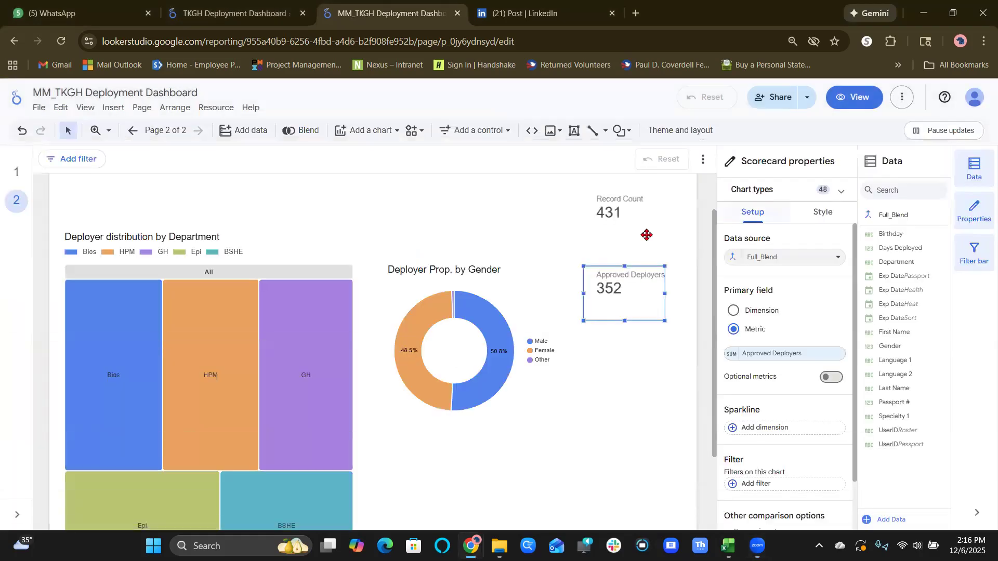
Switch the Record Count scorecard's data source to the Full_Blend blend and reload the report.
click(617, 214)
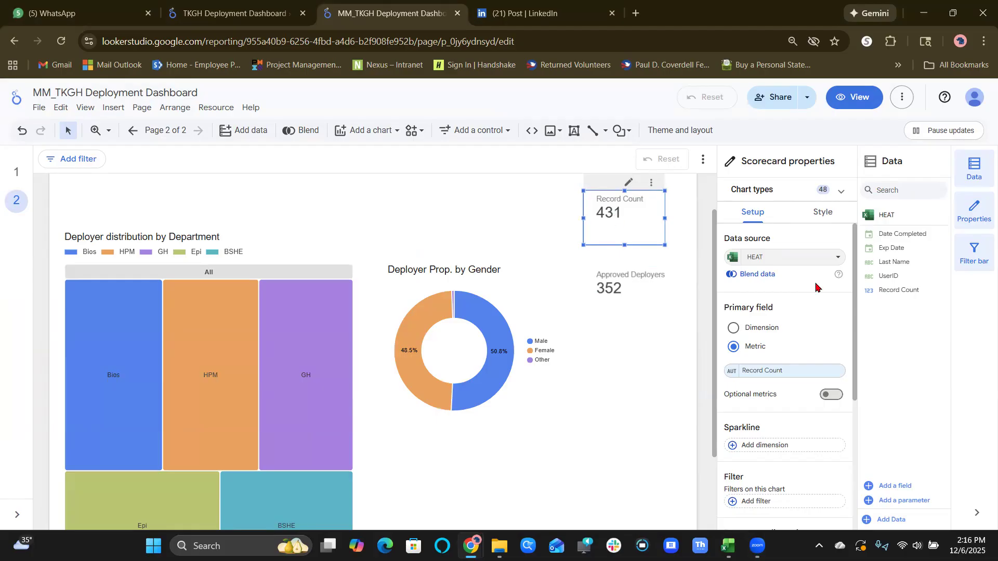
click(787, 258)
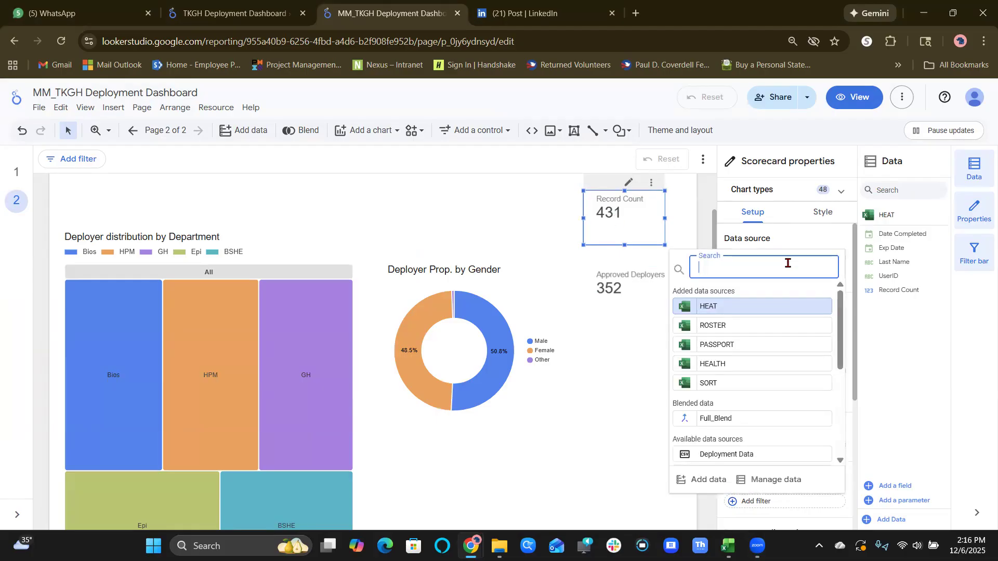
click(748, 418)
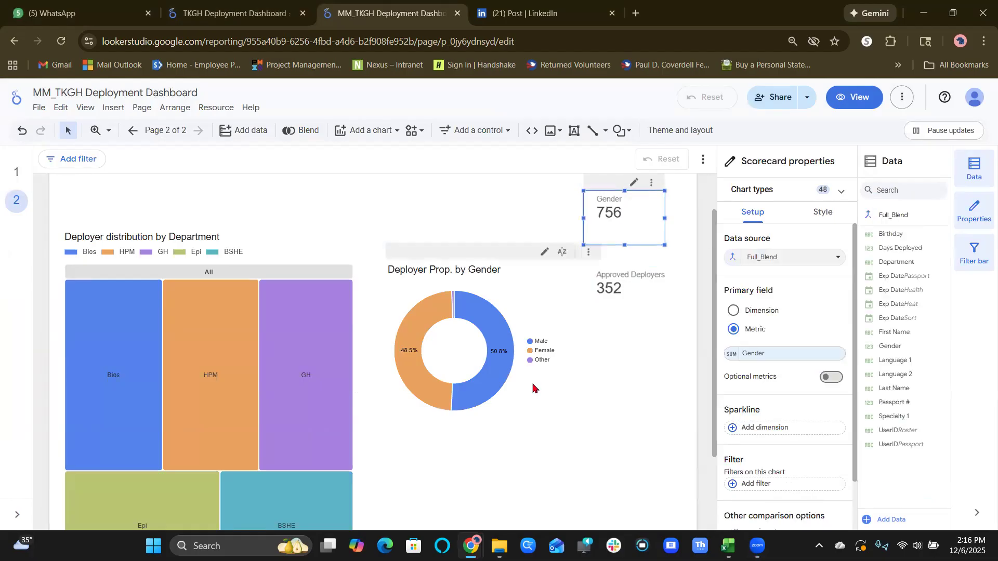
click(611, 289)
click(600, 416)
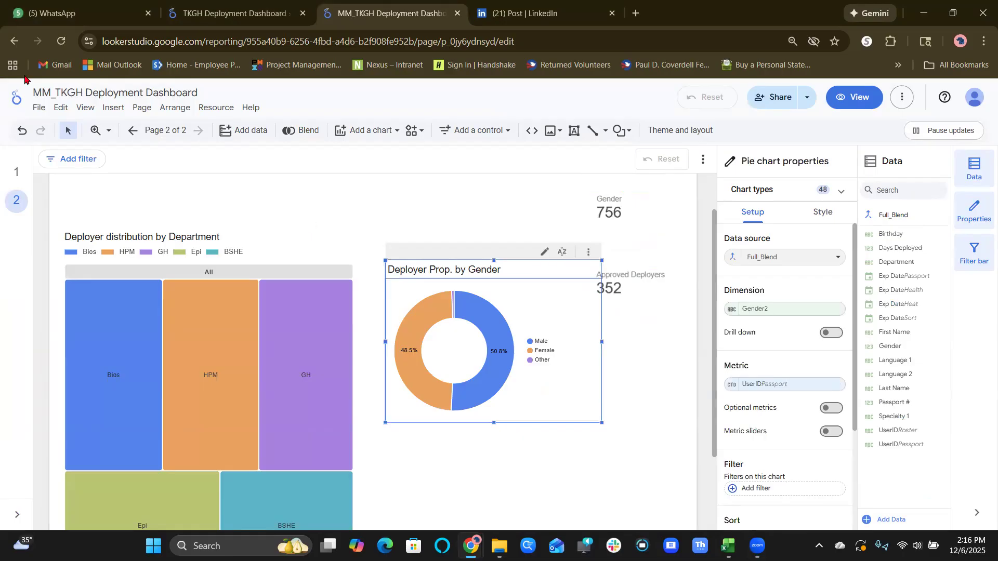
click(61, 43)
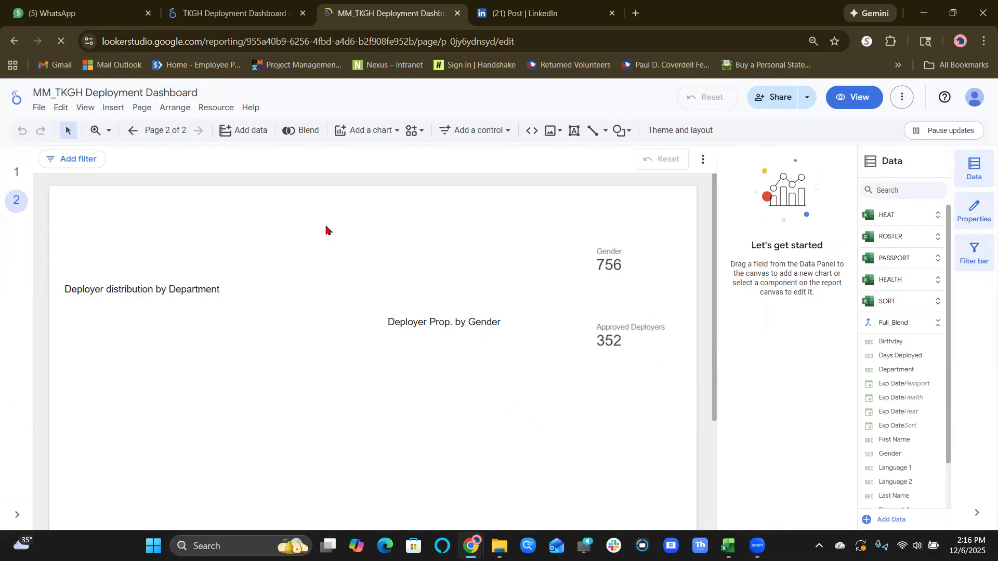
Test how the scorecards respond to cross-filtering by the Male slice and the GH department, and clear the GH filter.
click(607, 340)
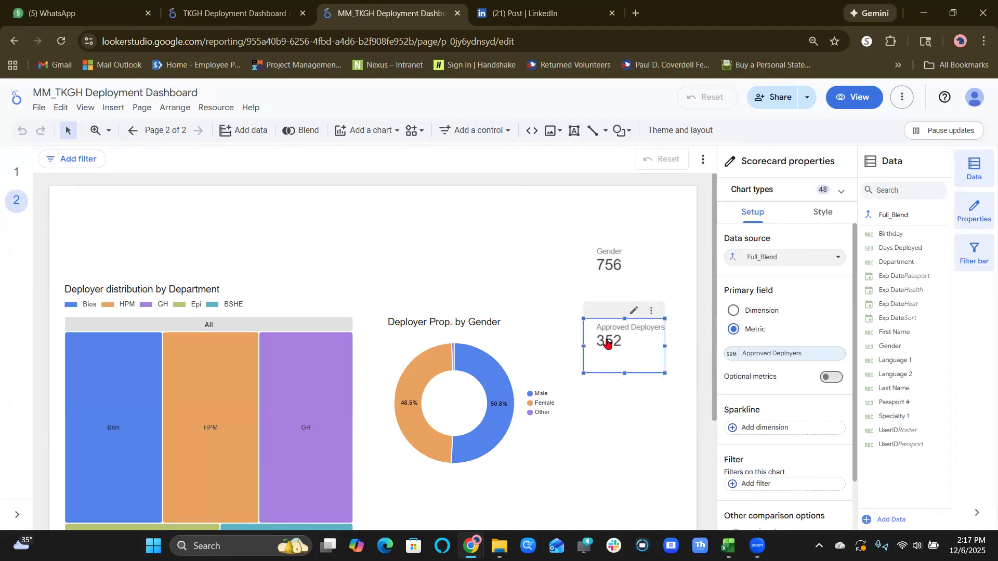
click(605, 254)
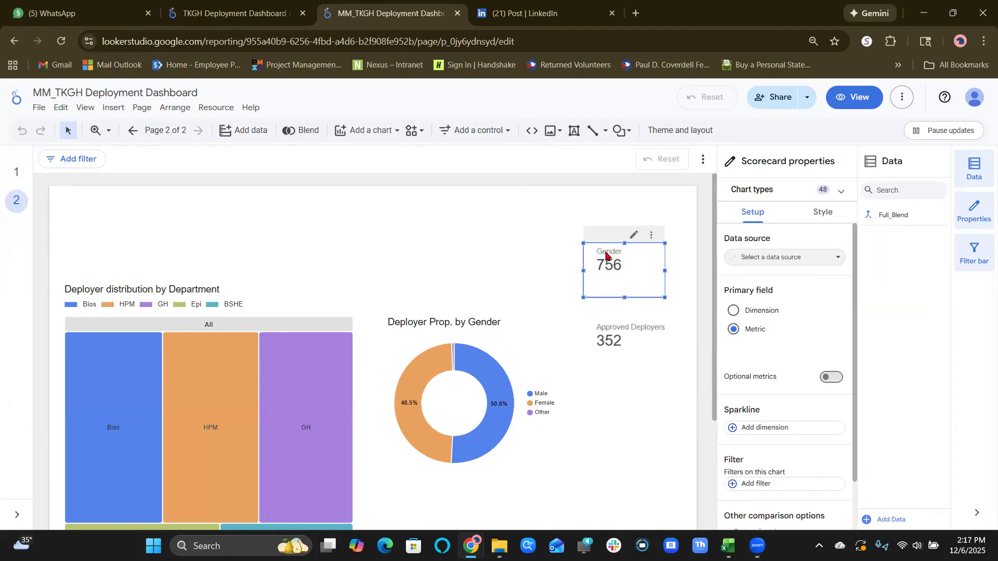
click(474, 371)
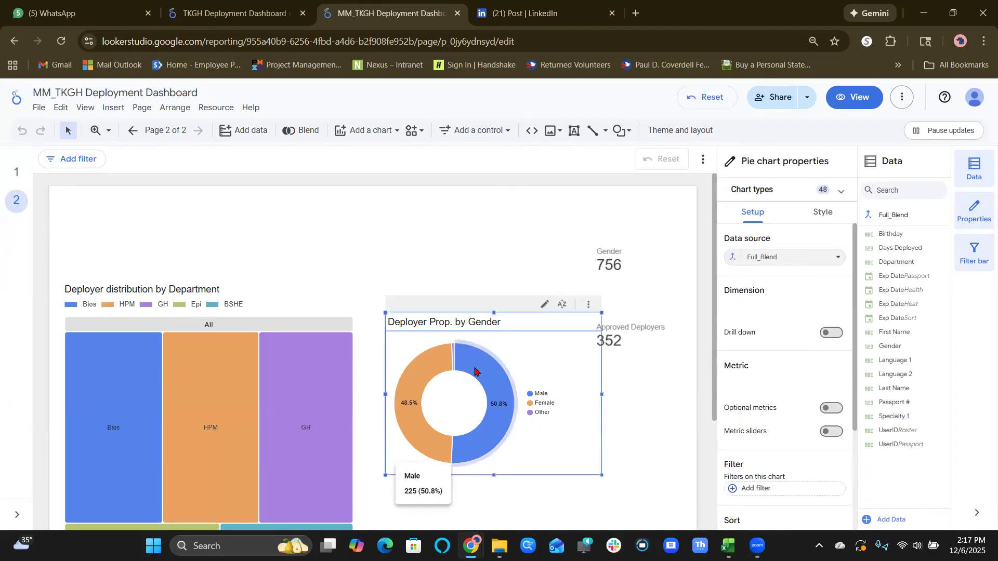
click(295, 357)
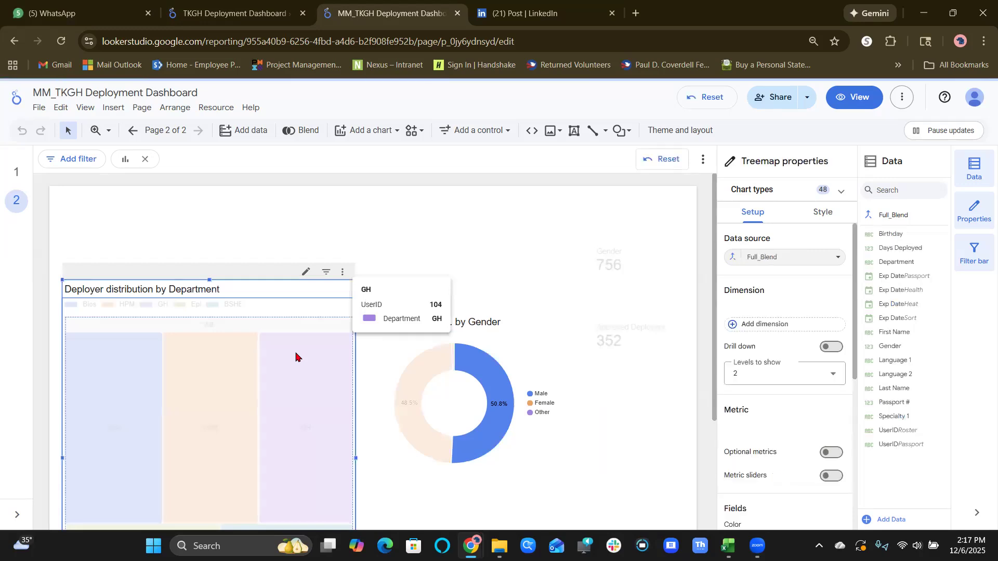
click(607, 265)
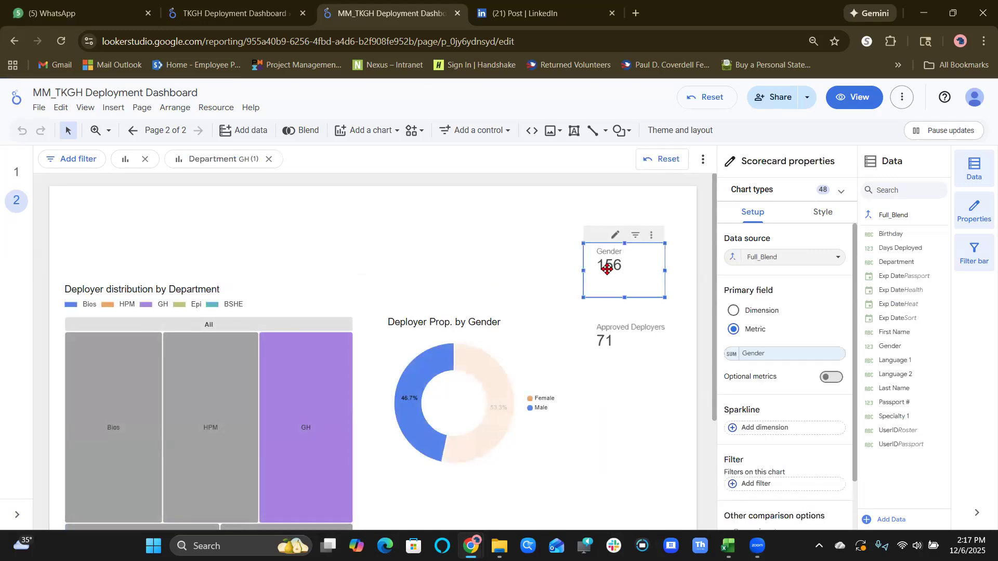
click(262, 384)
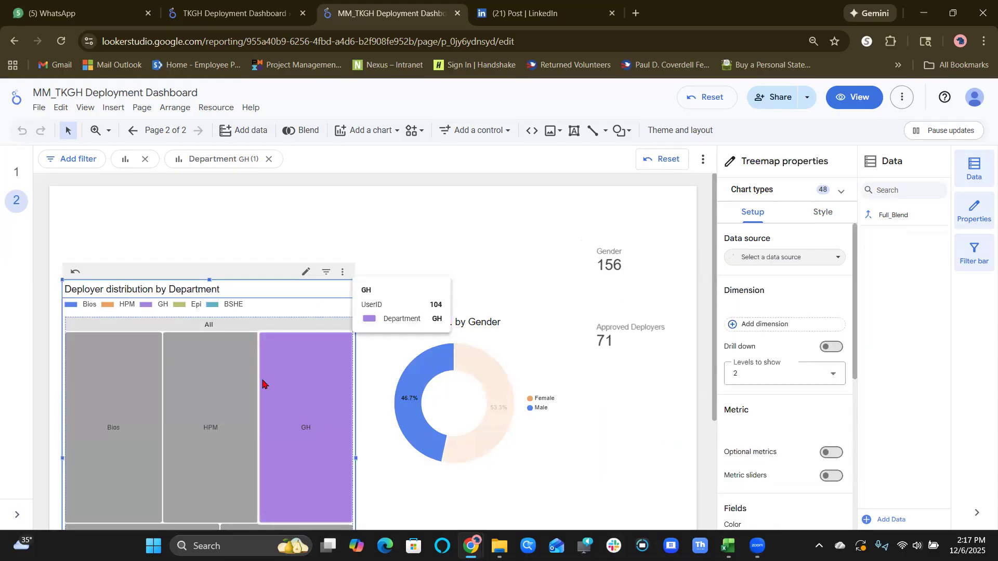
Look through the Gender scorecard's available metric fields, and clear the Male cross-filter from the donut chart.
click(626, 269)
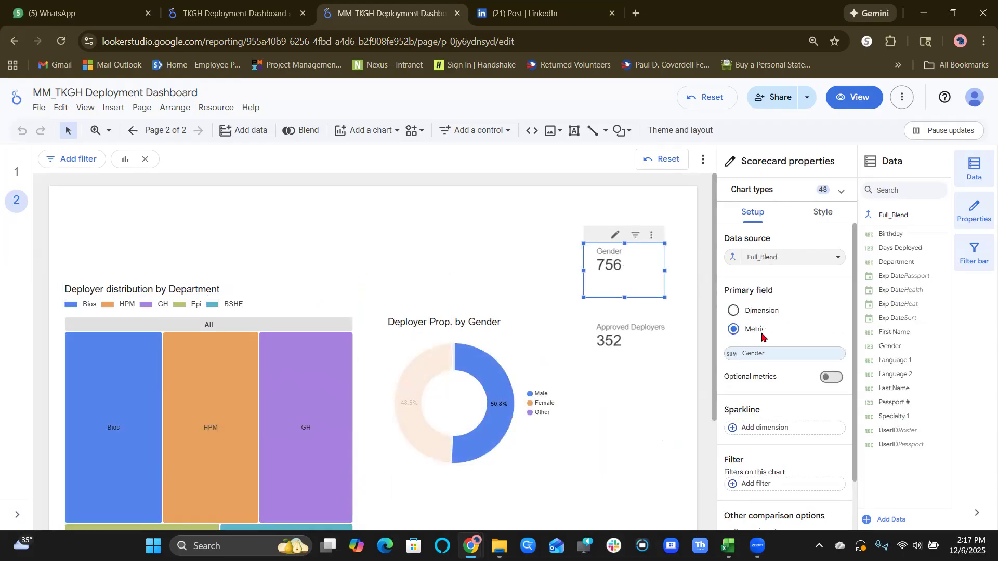
click(751, 354)
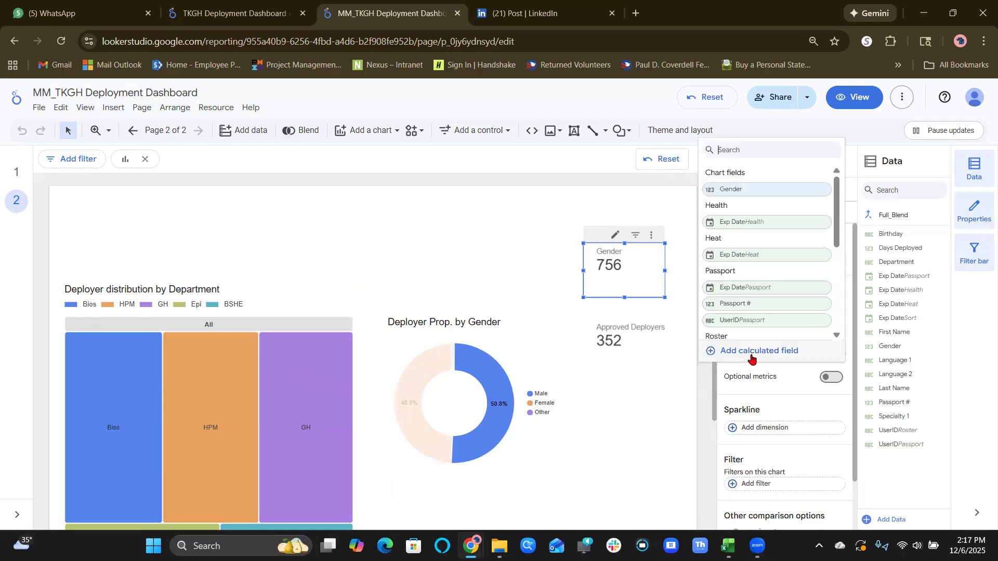
scroll(782, 278, down, 2)
scroll(782, 279, up, 1)
scroll(782, 280, up, 1)
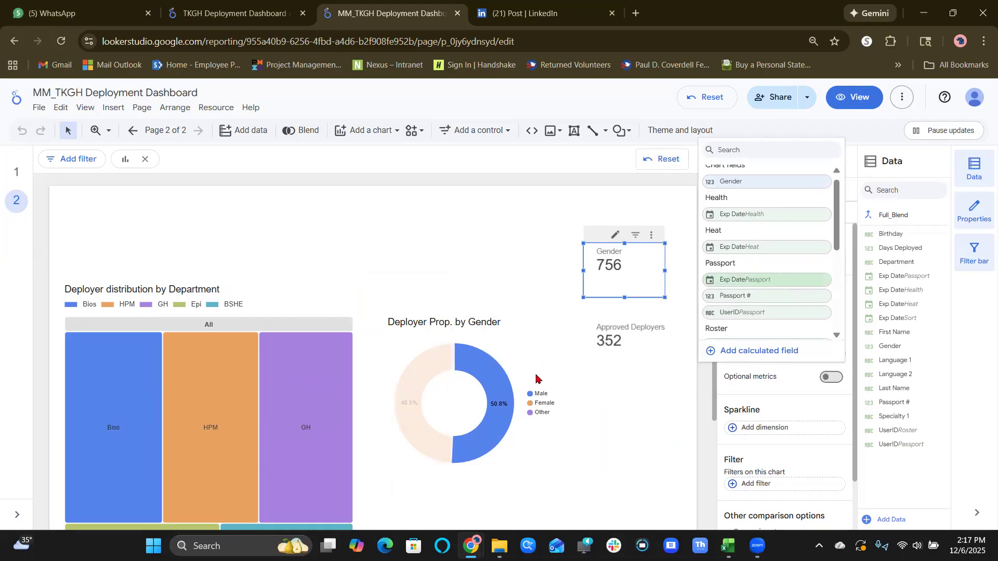
click(445, 239)
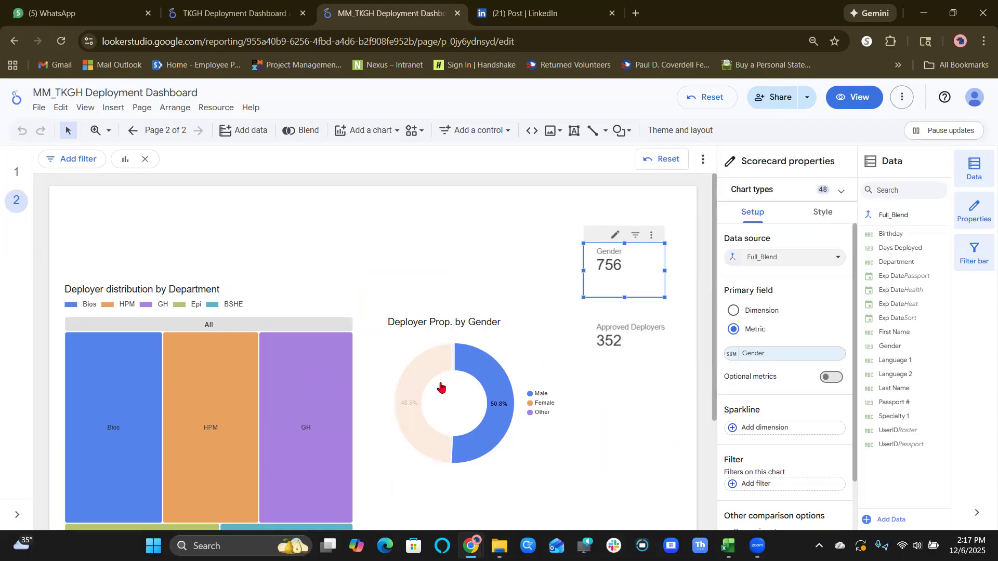
click(470, 370)
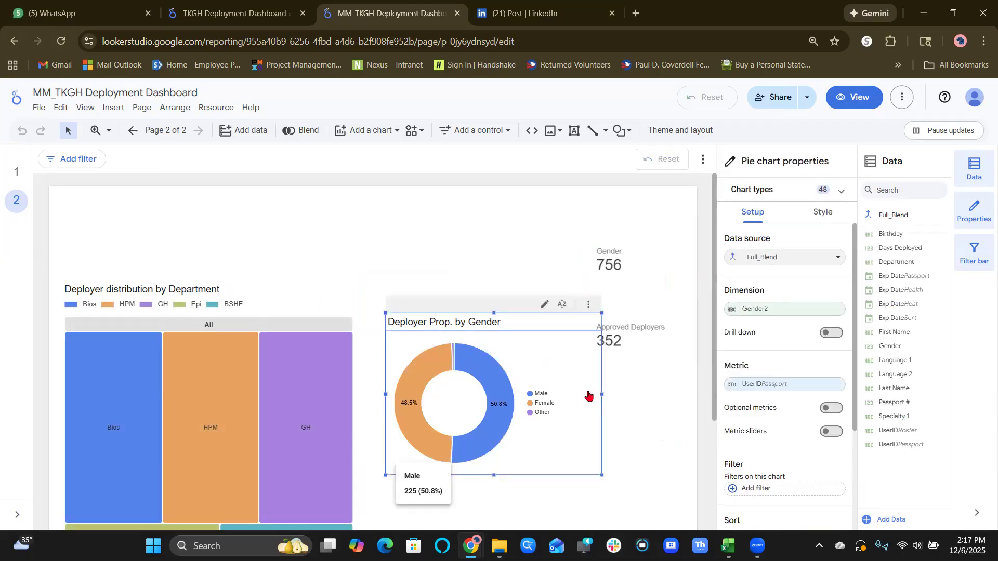
Change the Gender scorecard's metric to UserID from the Roster table and deselect the scorecard.
click(626, 257)
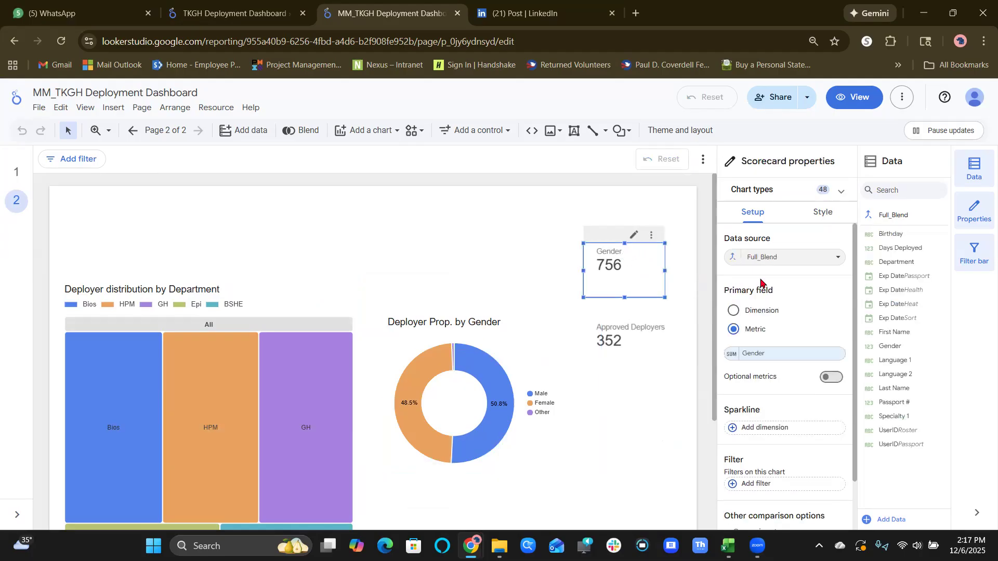
click(778, 353)
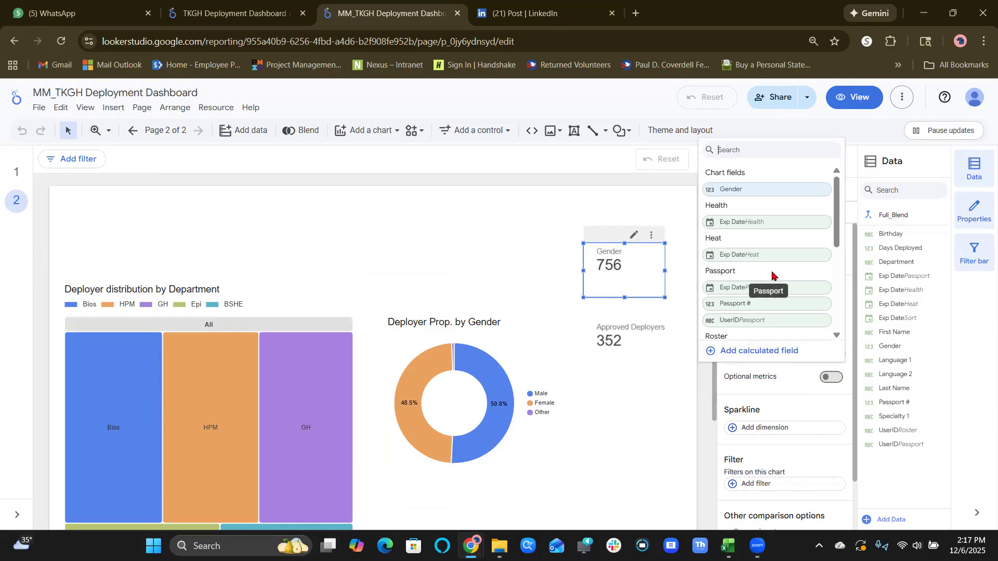
scroll(770, 278, down, 5)
scroll(772, 275, up, 2)
scroll(772, 276, down, 3)
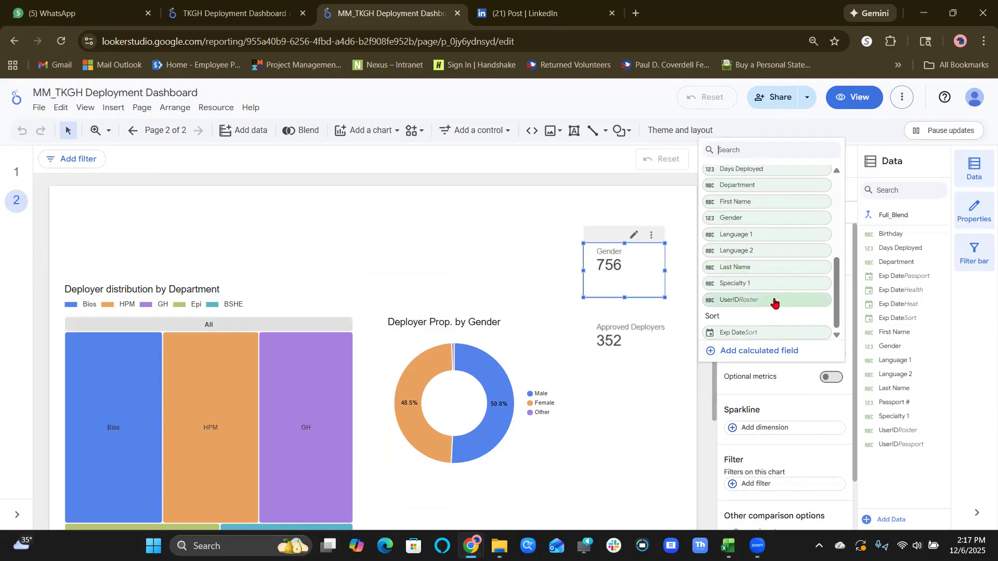
click(775, 301)
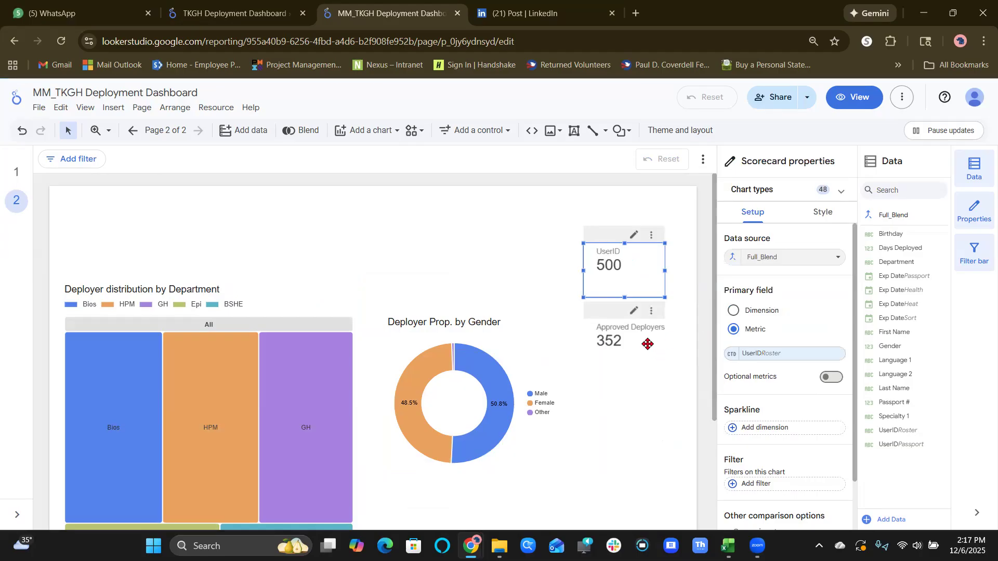
click(618, 403)
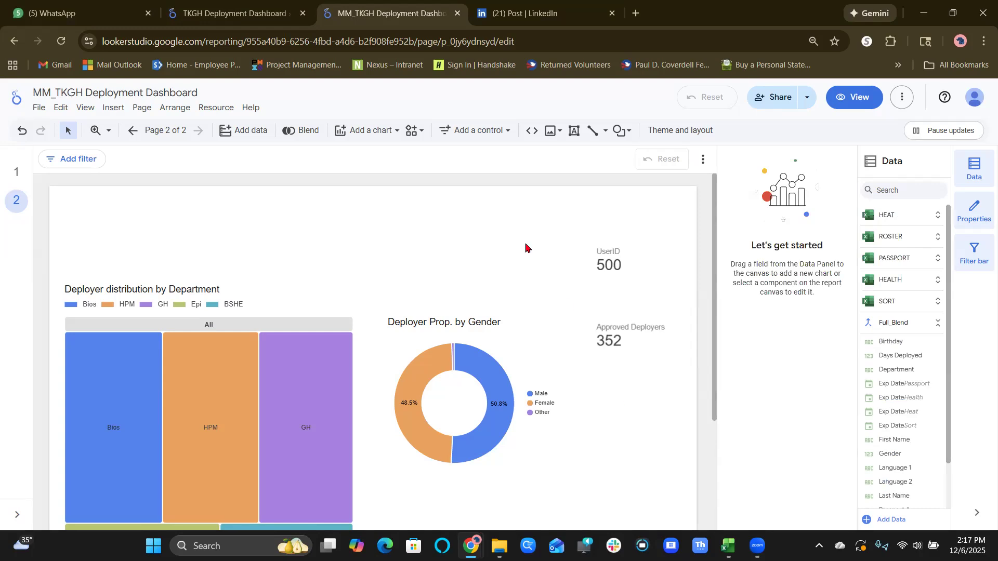
Add a new scorecard above the gender donut chart and set its data source to Full_Blend.
click(367, 130)
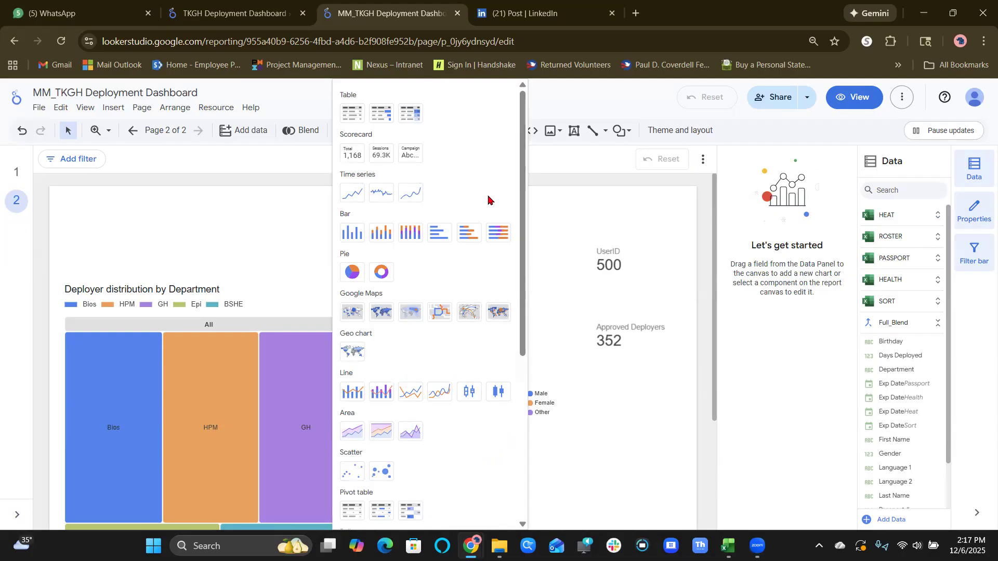
click(353, 152)
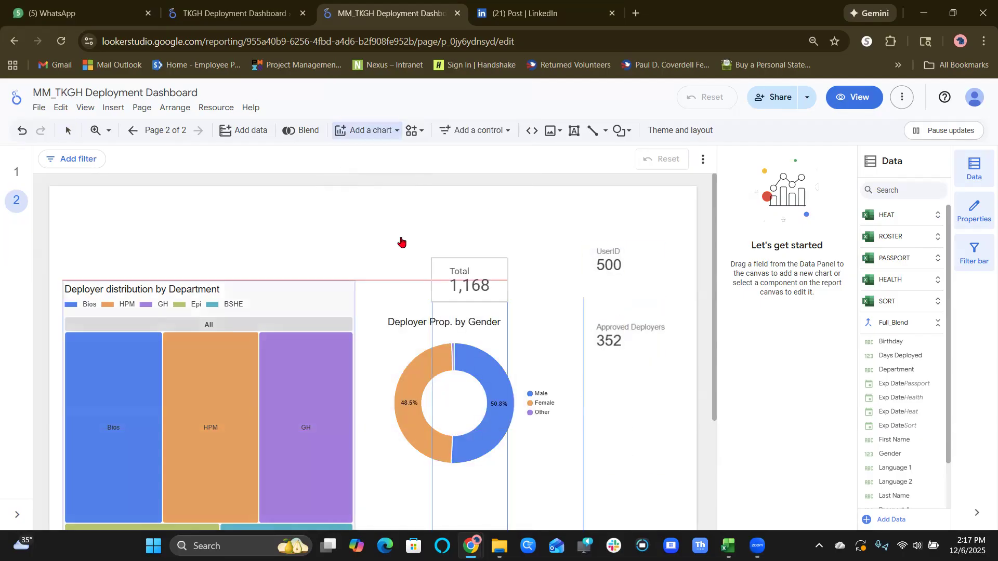
click(441, 235)
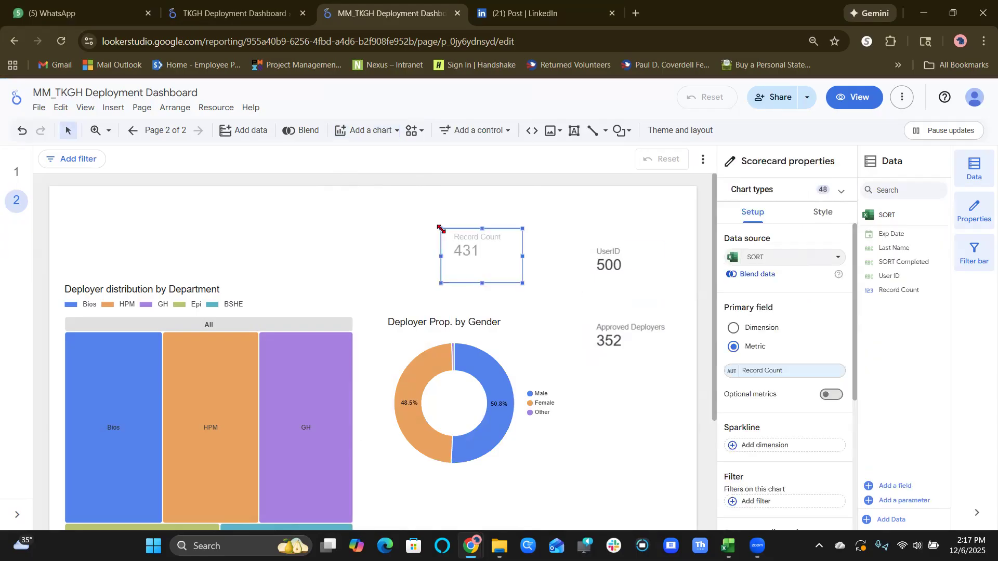
click(747, 260)
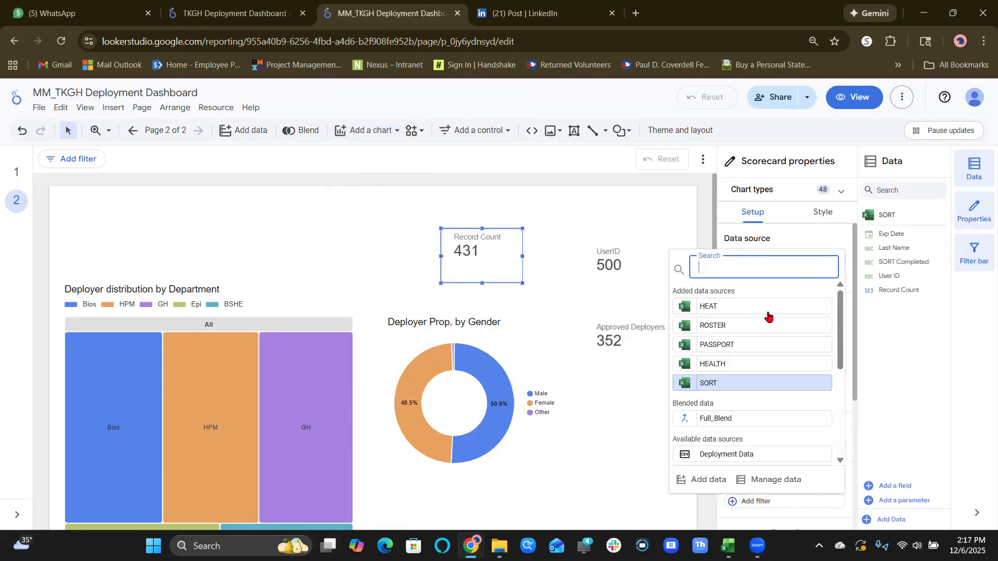
click(759, 415)
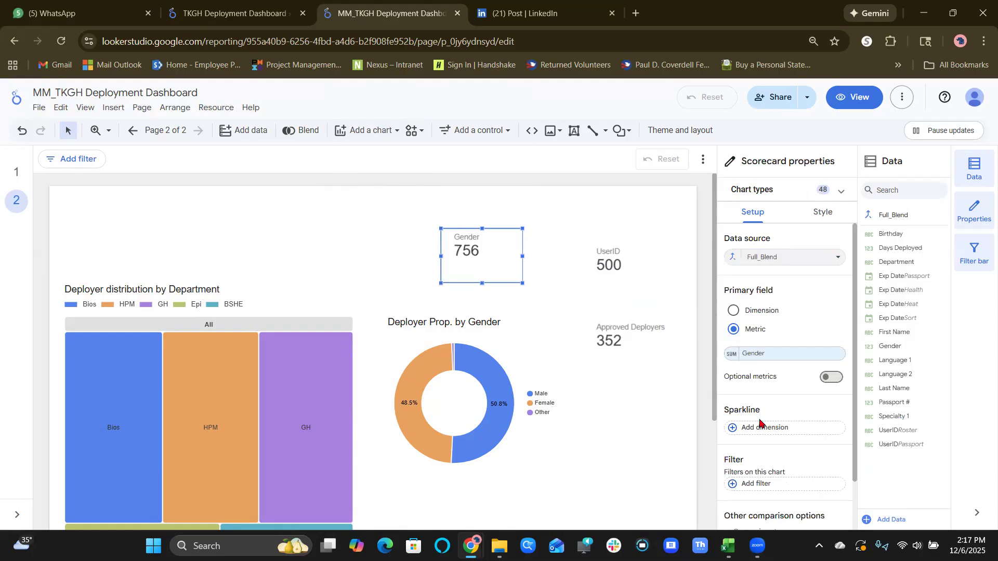
Set the new scorecard's metric to UserID from the Passport table.
scroll(759, 422, down, 1)
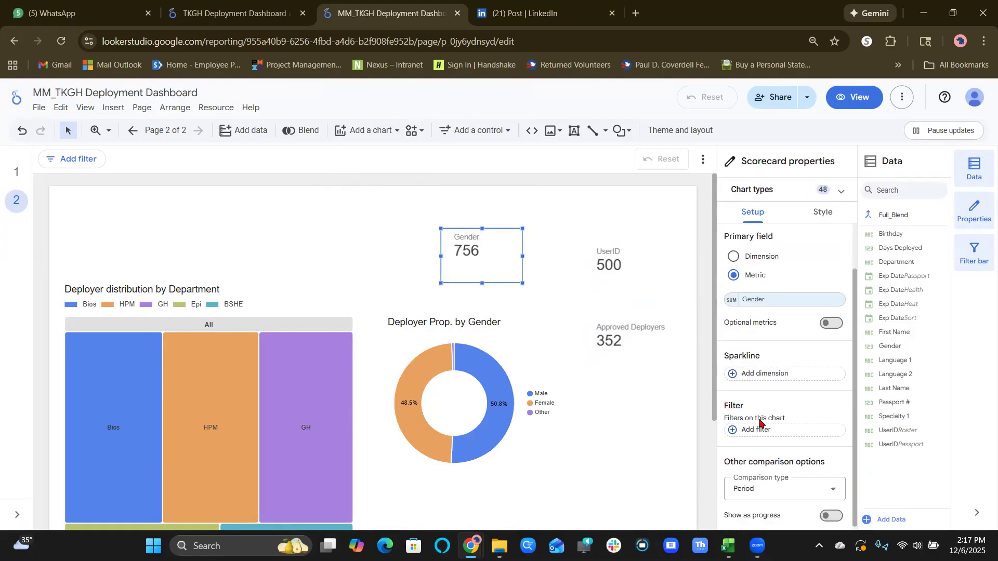
click(757, 305)
scroll(759, 460, down, 1)
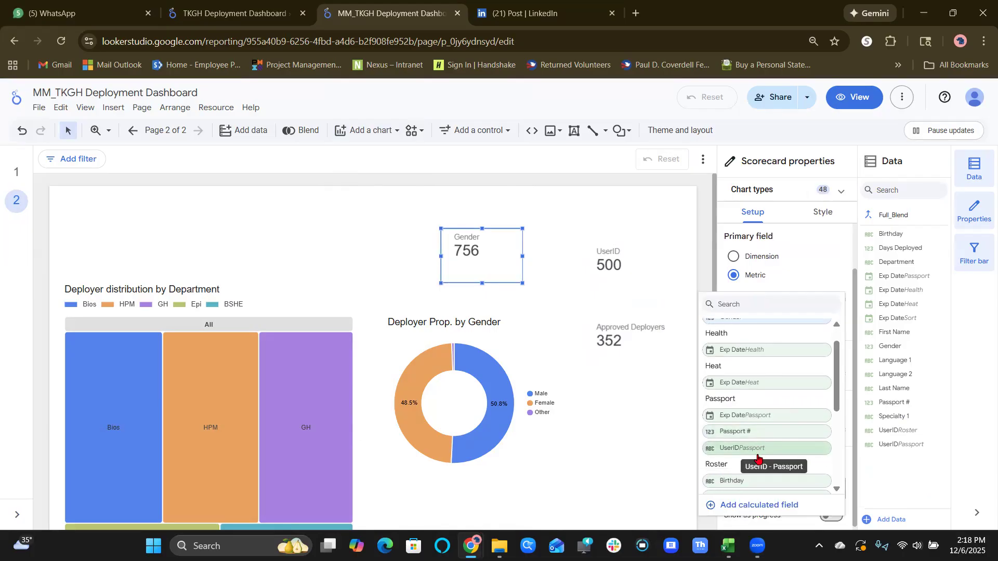
click(757, 452)
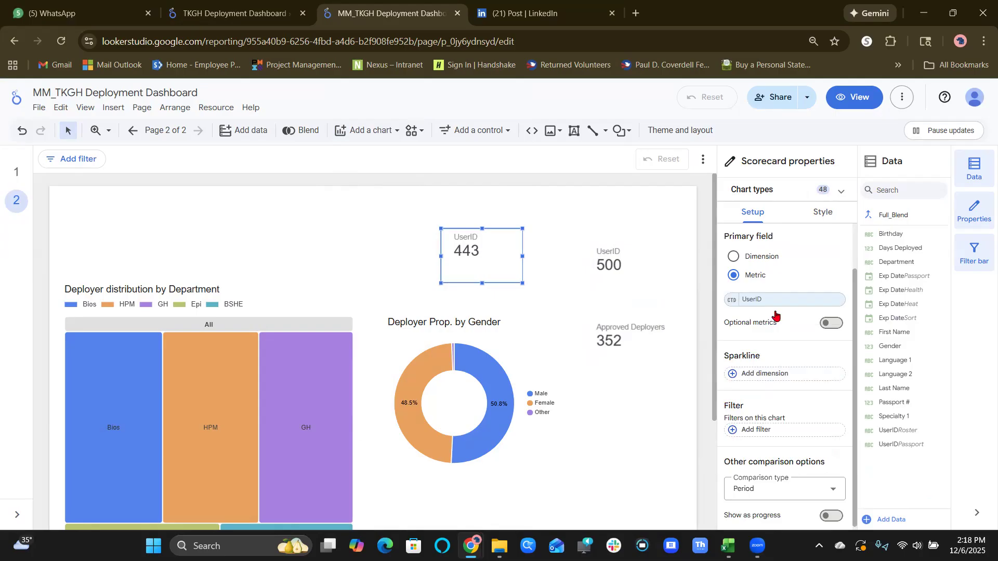
Change the new scorecard's metric to UserID from the Roster table.
click(767, 300)
scroll(768, 435, down, 5)
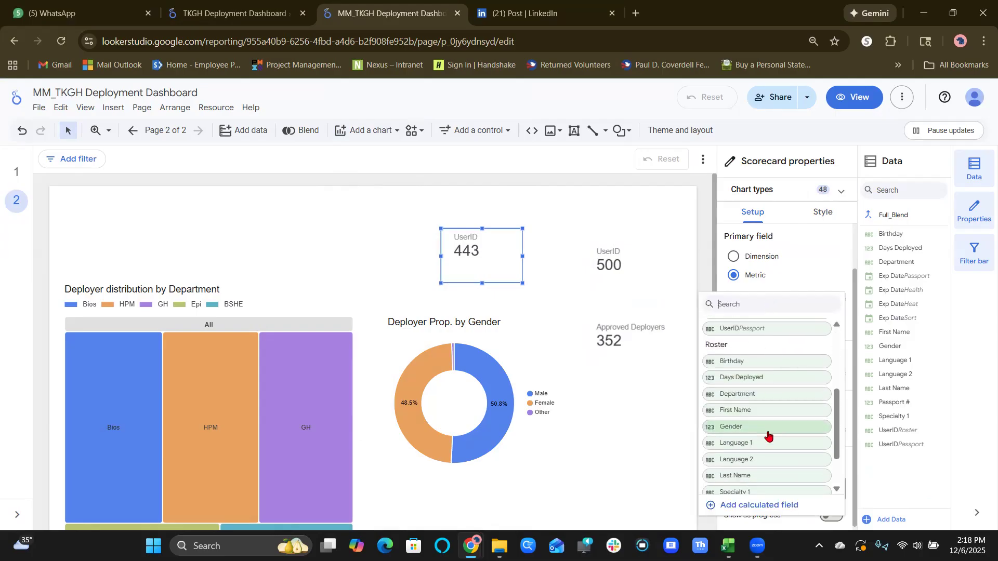
scroll(768, 436, down, 1)
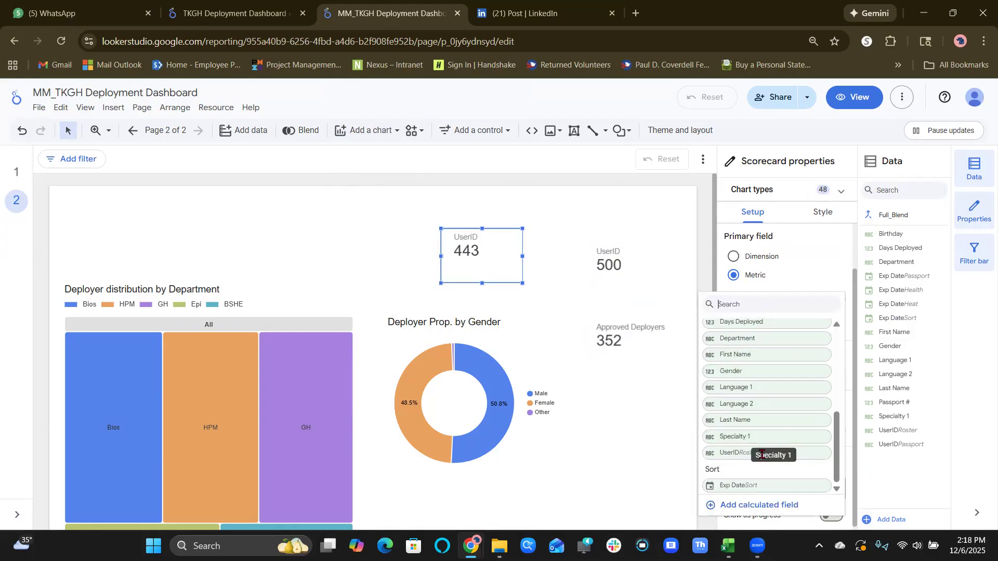
click(736, 454)
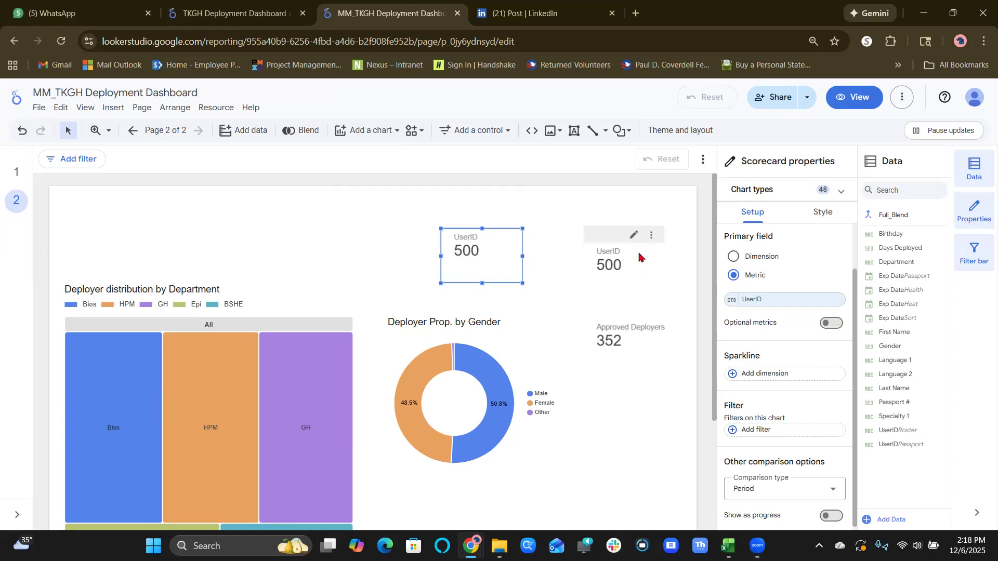
Create a calculated metric for the scorecard with an IF formula giving 0 if any Passport, Health, Heat or Sort Exp Date is before CURRENT_DATE(), otherwise 1.
scroll(780, 388, down, 1)
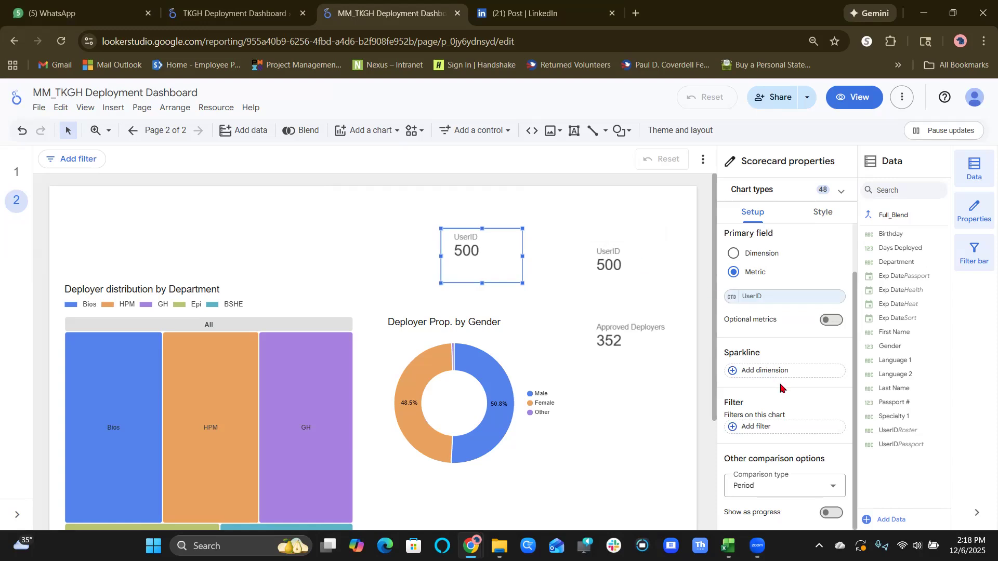
scroll(780, 387, up, 2)
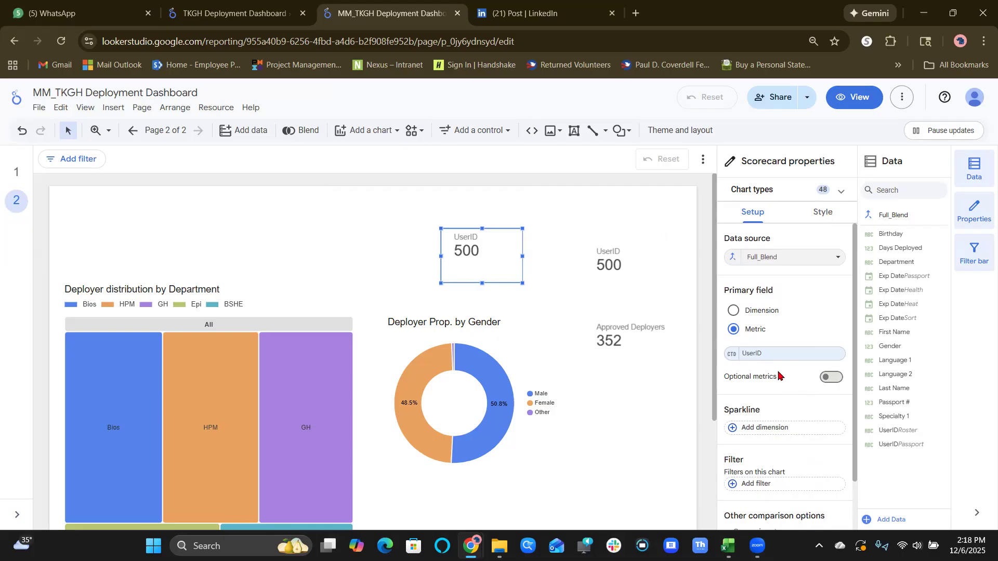
click(731, 354)
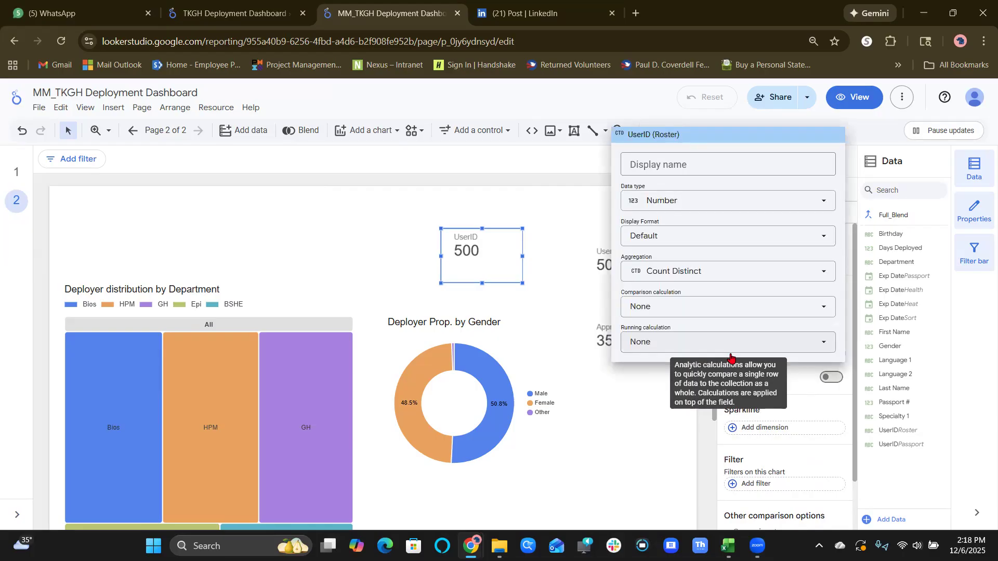
click(658, 385)
click(776, 356)
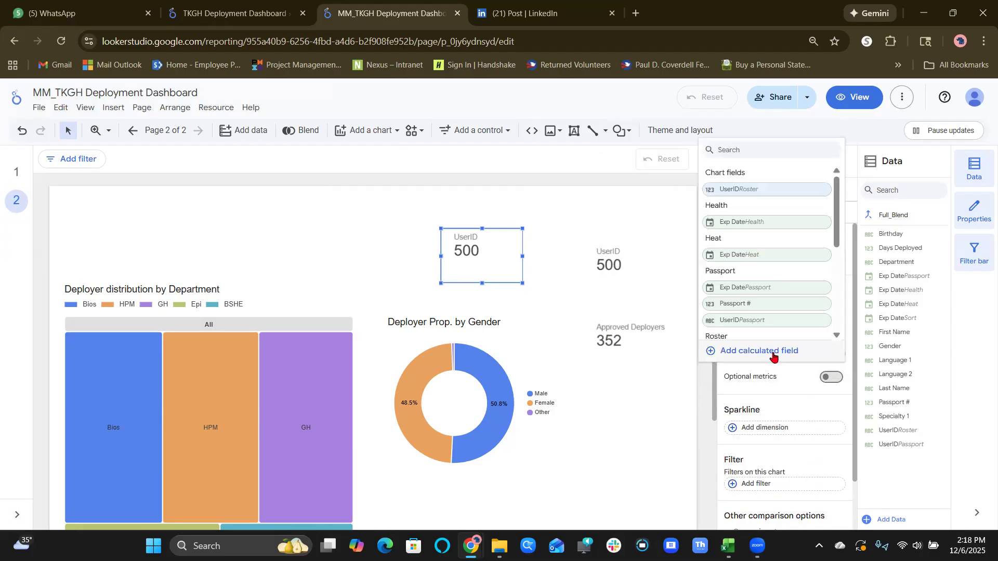
click(774, 357)
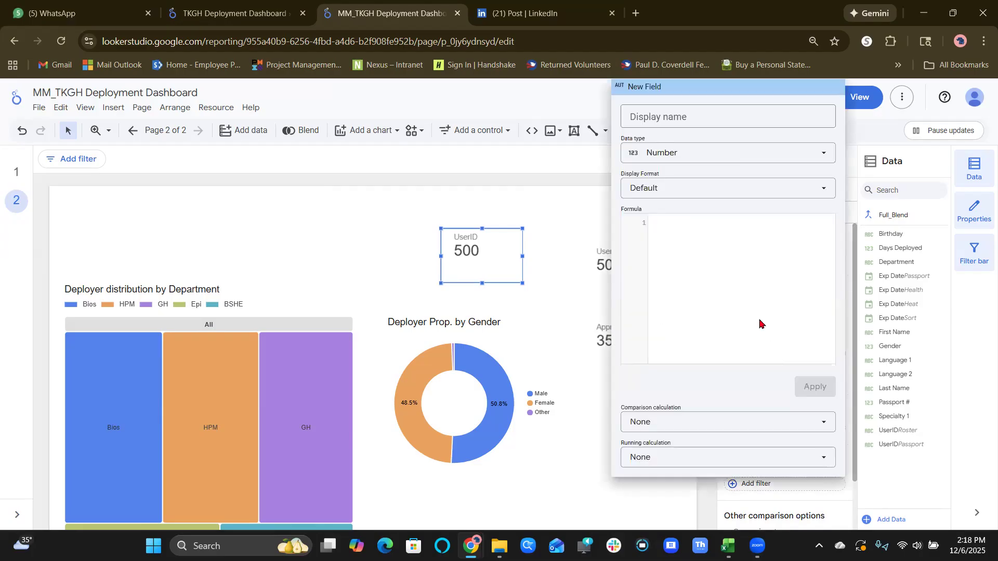
text(IF(   Exp Date (Passport) < CURRENT_DATE()   OR Exp Date (Health) < CURRENT_DATE()   OR Exp Date (Heat) < CURRENT_DATE()   OR Exp Date (Sort) < CURRENT_DATE(),   0,   1 ))
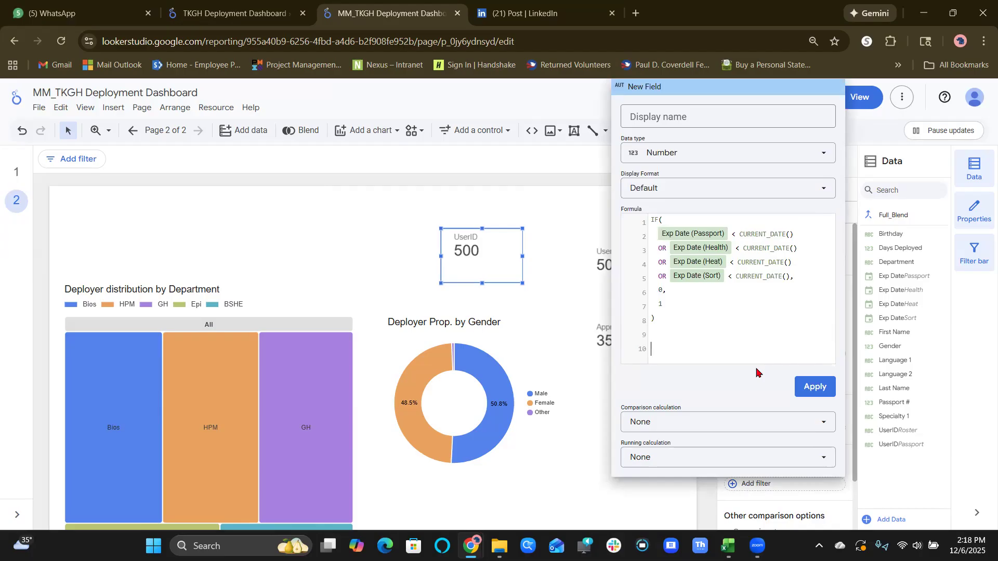
key(BackSpace)
key(BackSpace)
Name the calculated field Approved Depl and apply its formula to the scorecard above the gender donut chart.
click(707, 117)
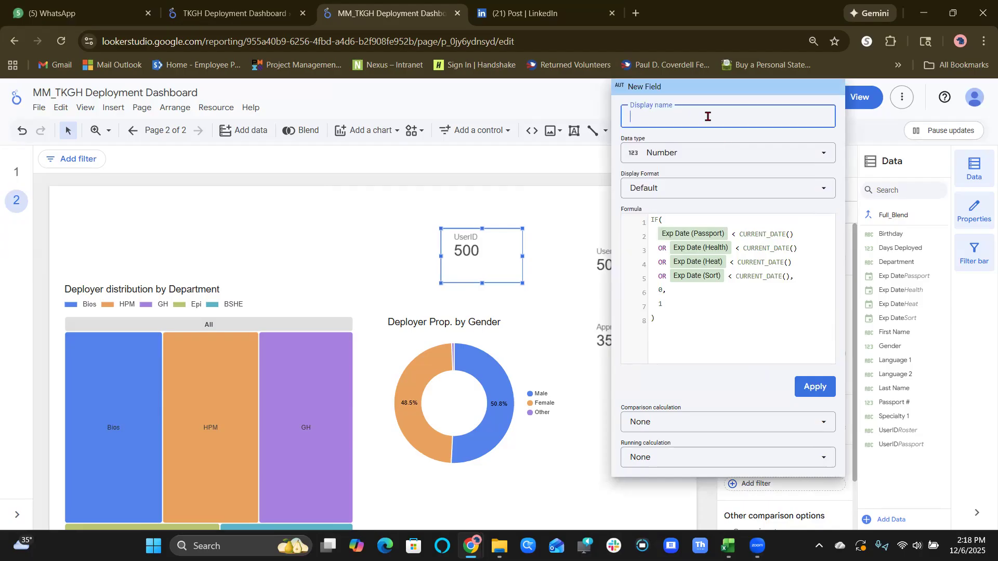
text(Appriod)
key(BackSpace)
text(ved Depl)
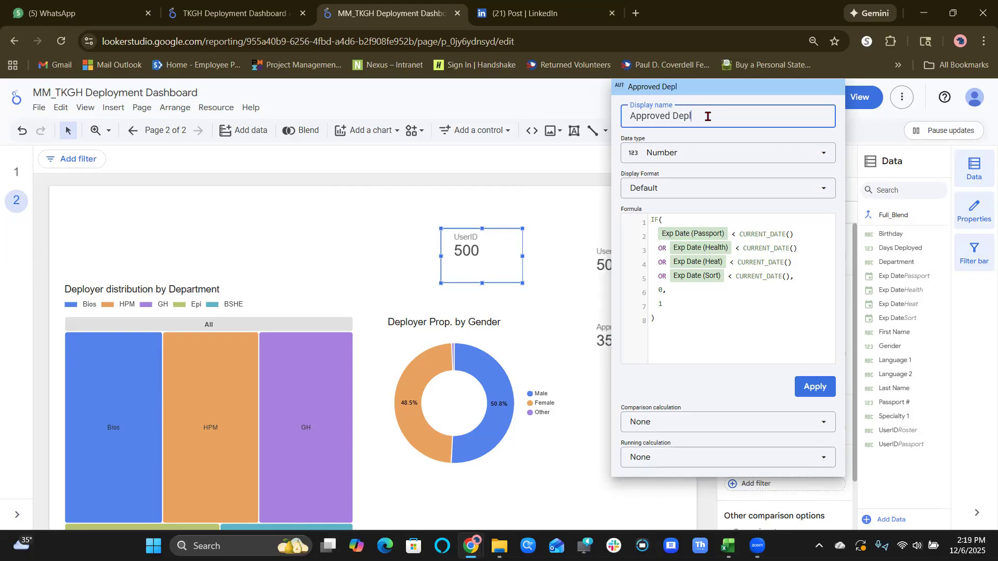
click(812, 386)
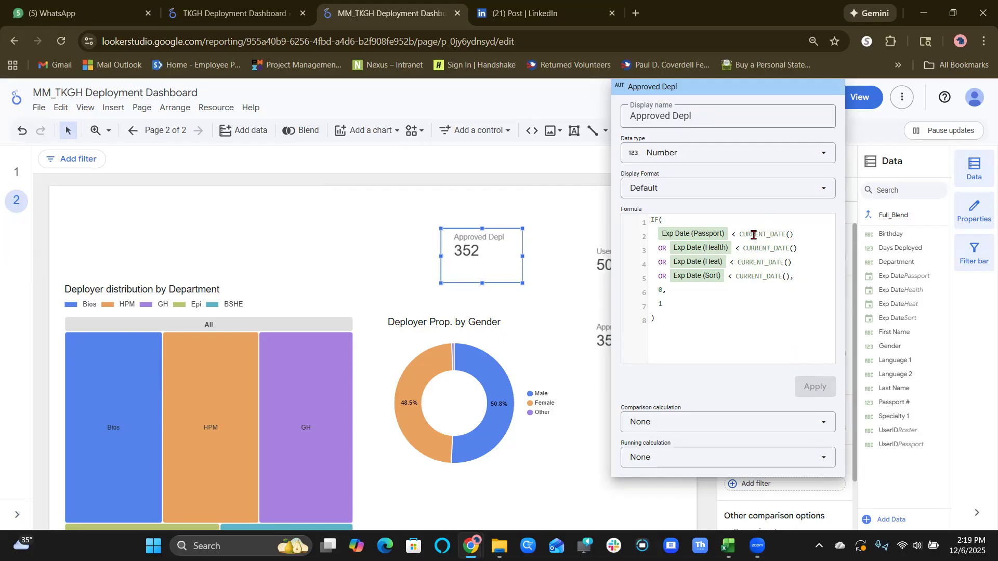
Replace CURRENT_DATE with TODAY in the Passport and Health expiry conditions of the Approved Depl formula.
drag(739, 235, 785, 233)
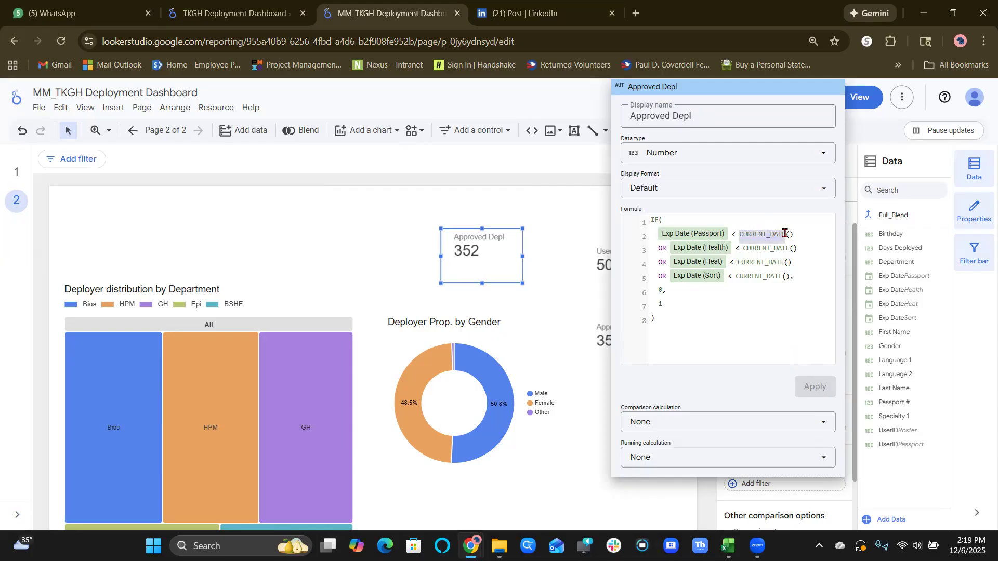
text(TODAY)
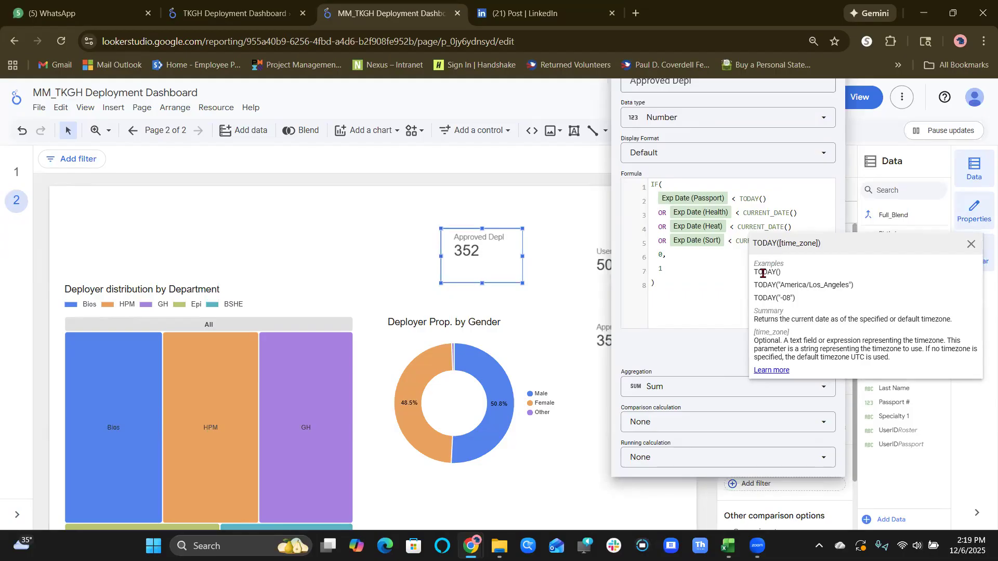
click(728, 275)
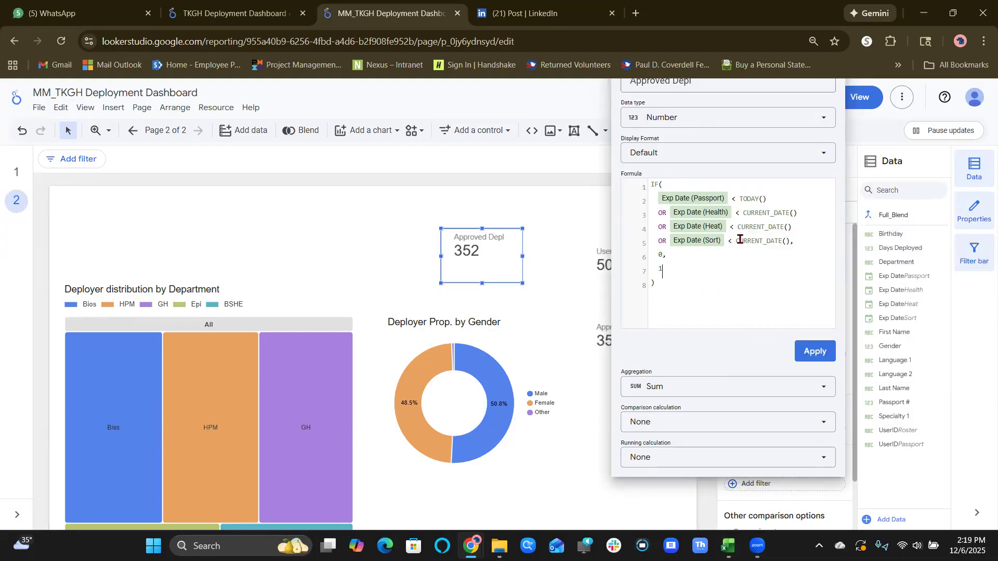
click(743, 213)
drag(753, 211, 791, 212)
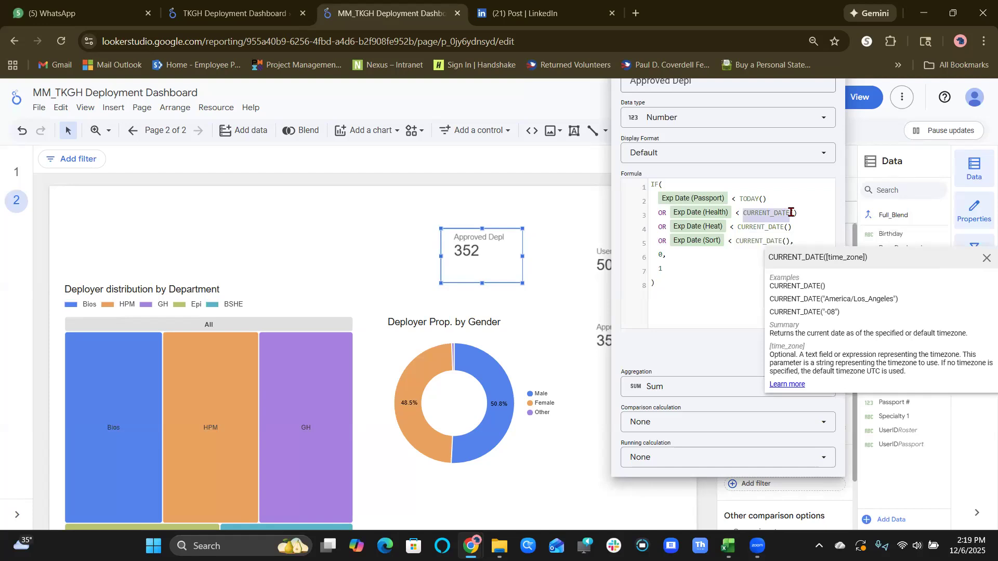
text(TODAY)
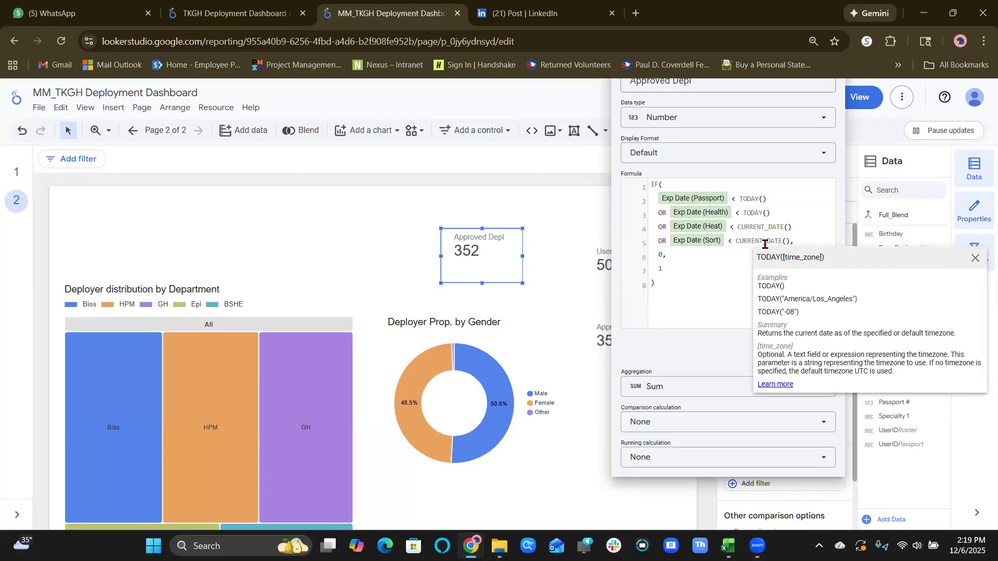
Replace CURRENT_DATE with TODAY in the Heat and Sort expiry conditions and apply the updated Approved Depl formula.
click(737, 227)
drag(769, 224, 784, 226)
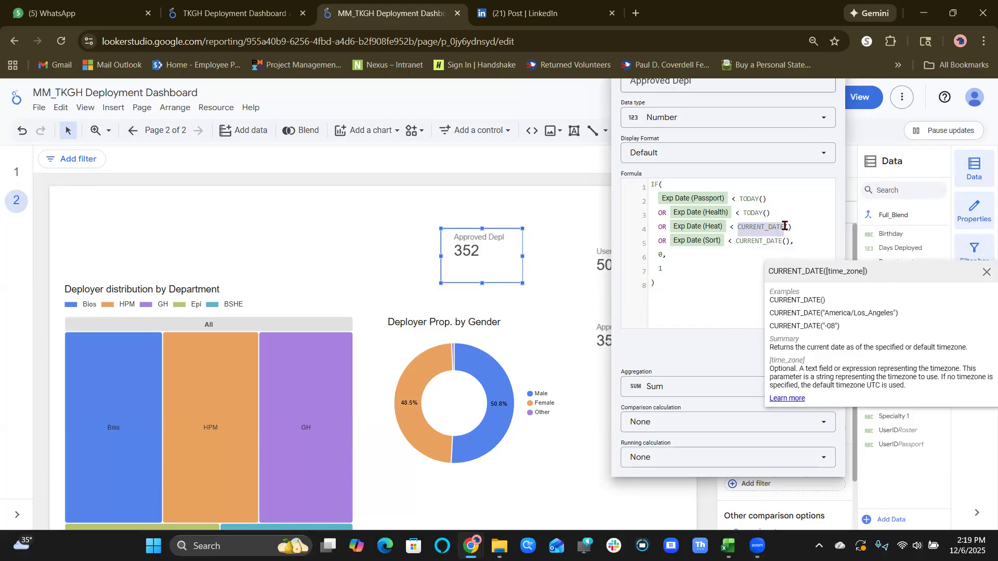
text(TODAY)
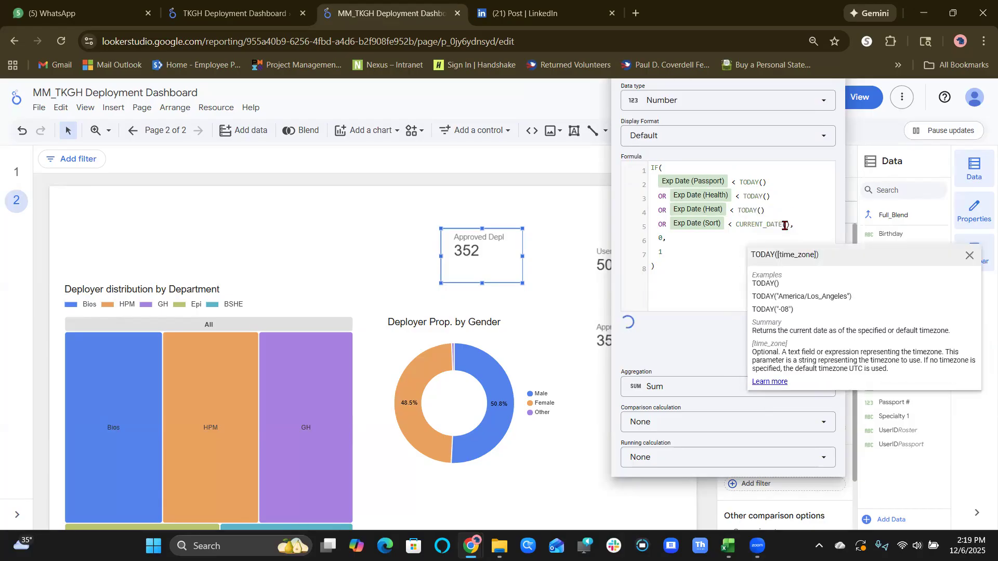
key(BackSpace)
key(BackSpace)
key(BackSpace)
key(BackSpace)
key(BackSpace)
text(Tod)
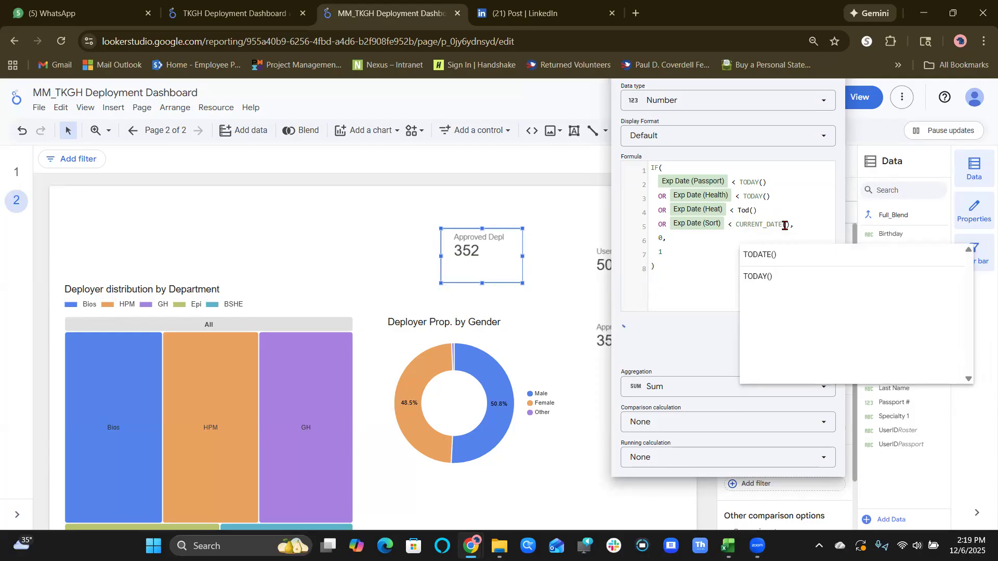
text(day)
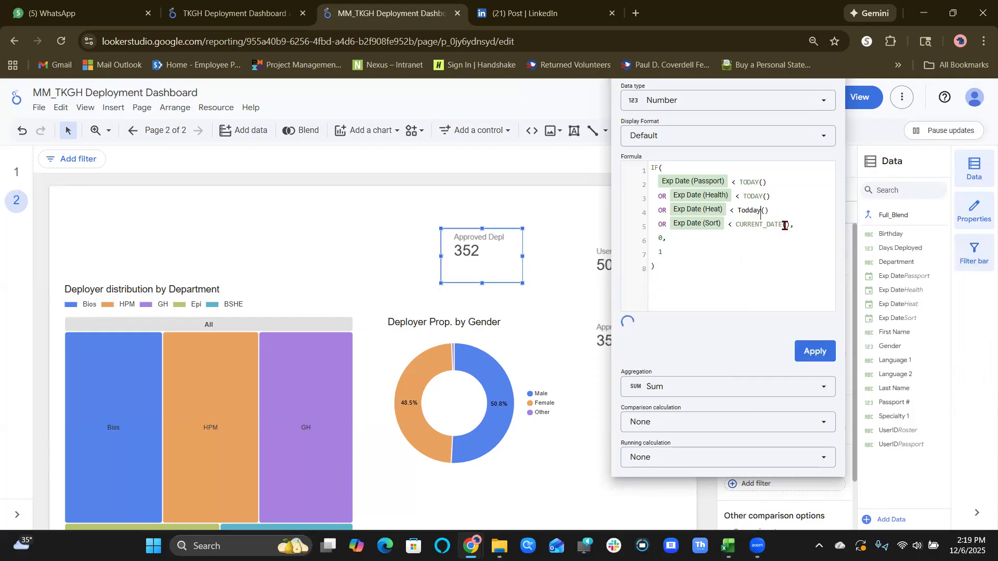
key(Left)
key(Left)
key(BackSpace)
double_click(751, 225)
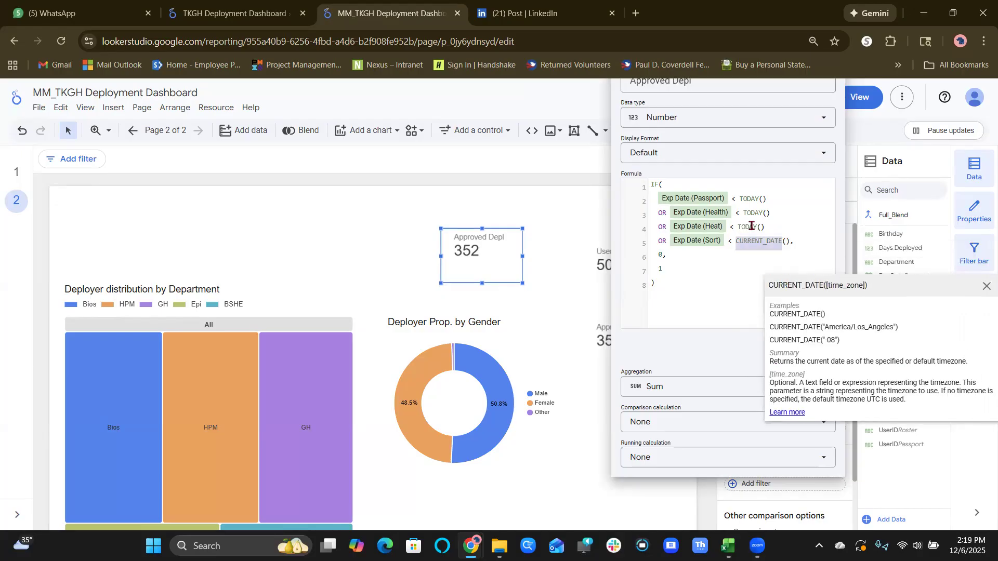
text(TODAY)
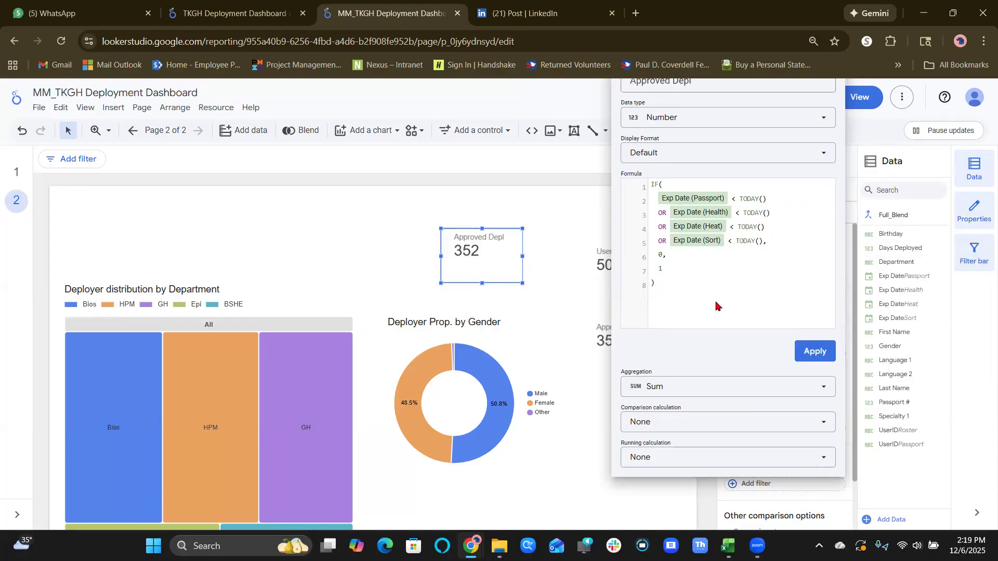
click(811, 352)
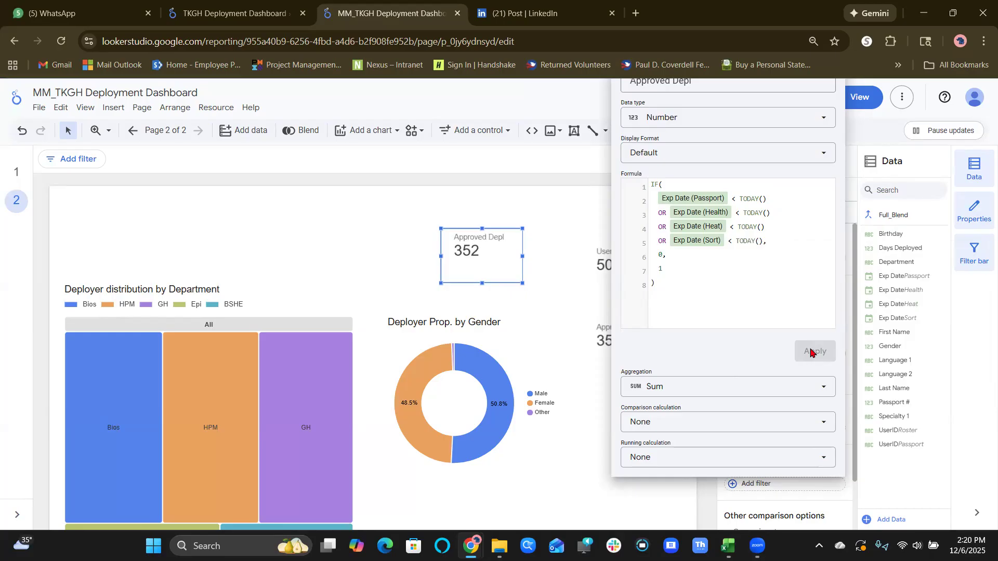
click(697, 395)
right_click(808, 269)
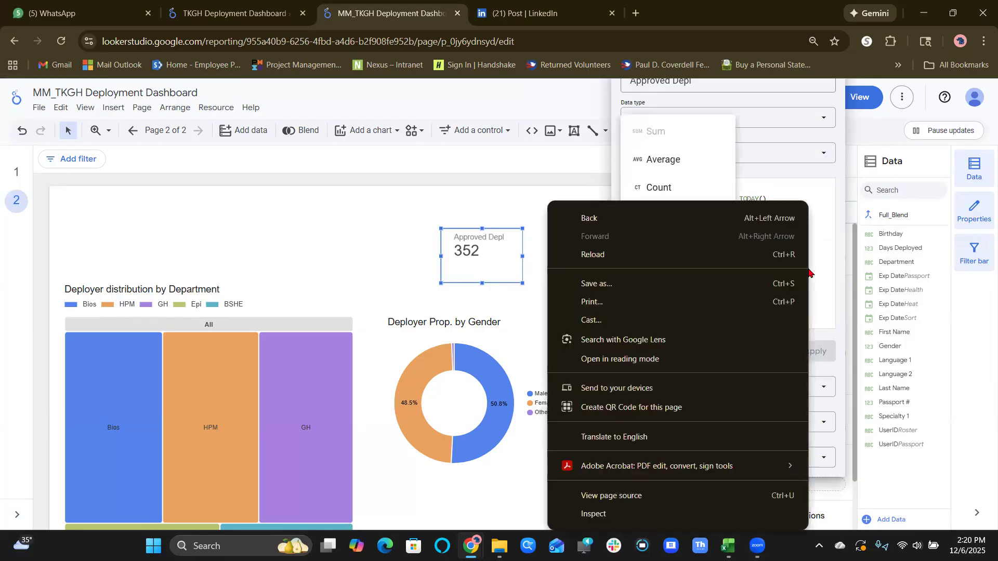
click(816, 233)
right_click(815, 237)
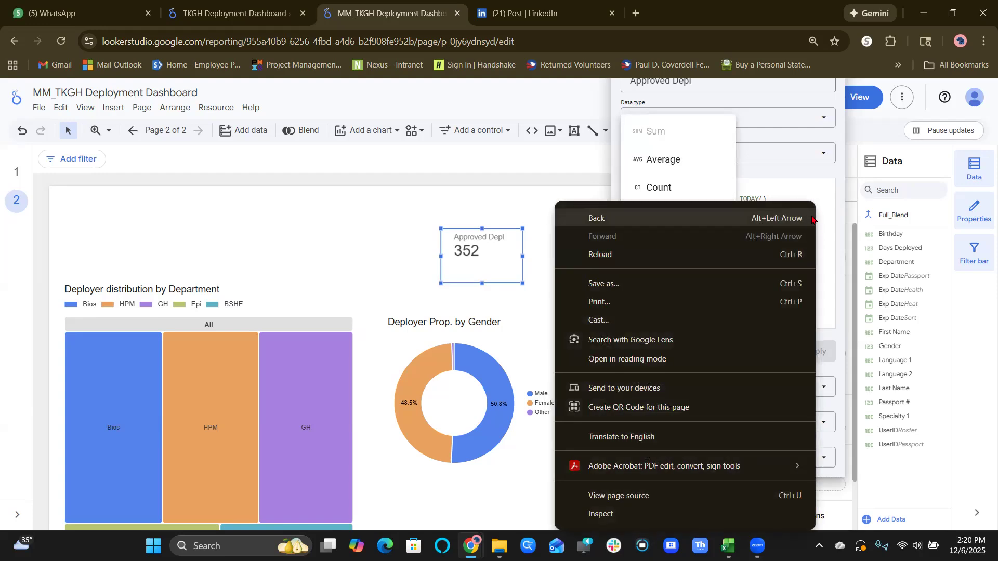
click(826, 203)
click(825, 201)
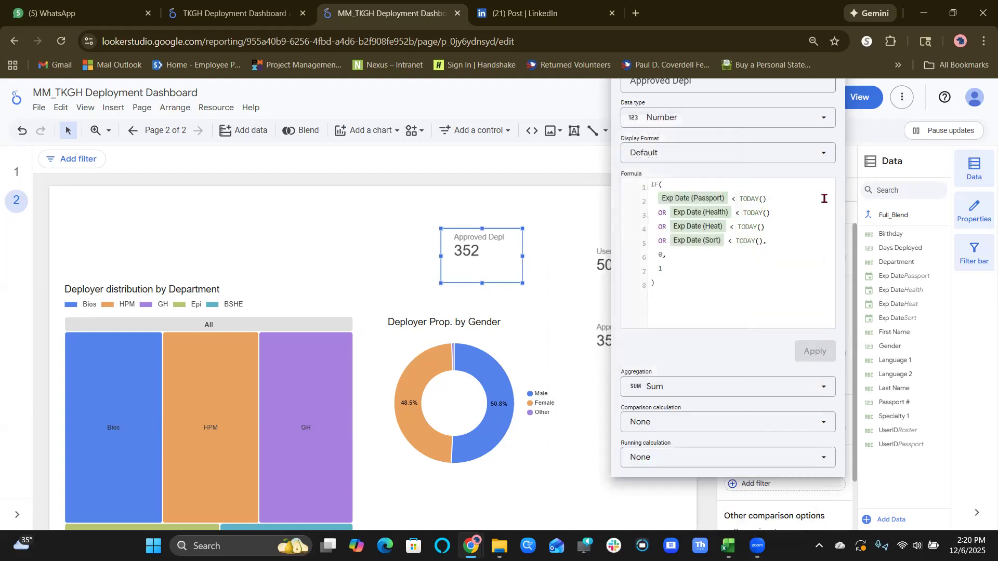
click(702, 155)
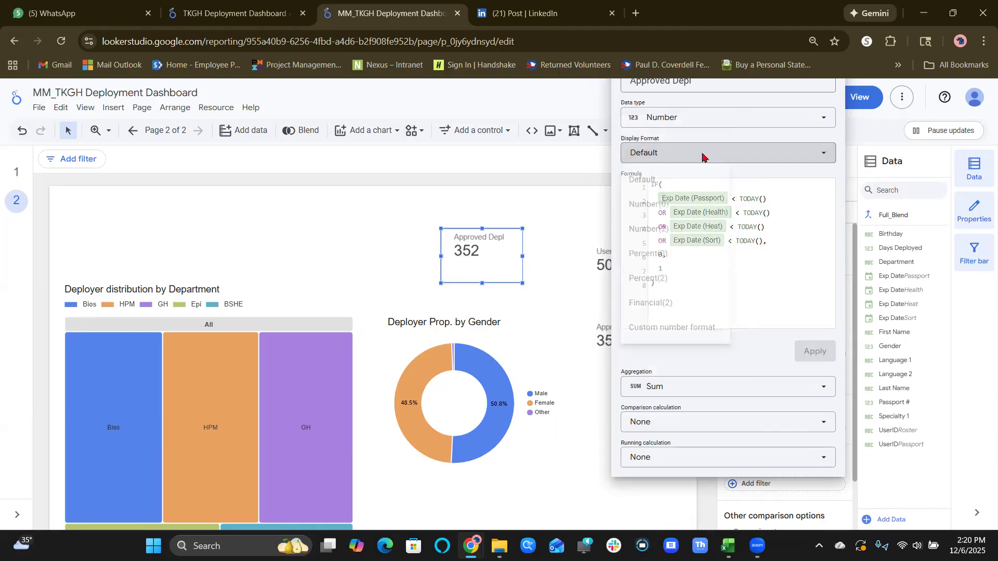
click(789, 213)
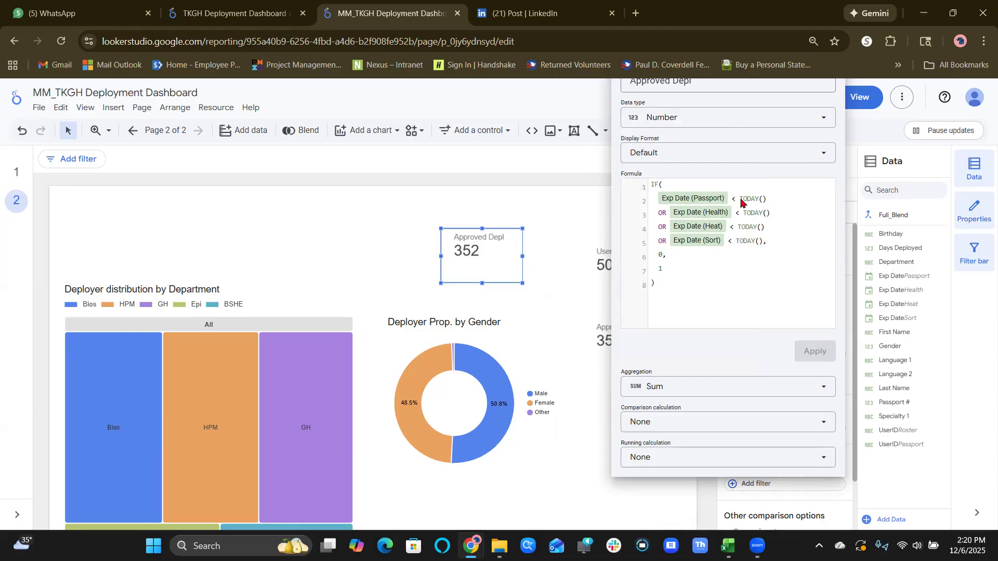
Close the Approved Depl field editor and open the report's resource management options.
click(207, 109)
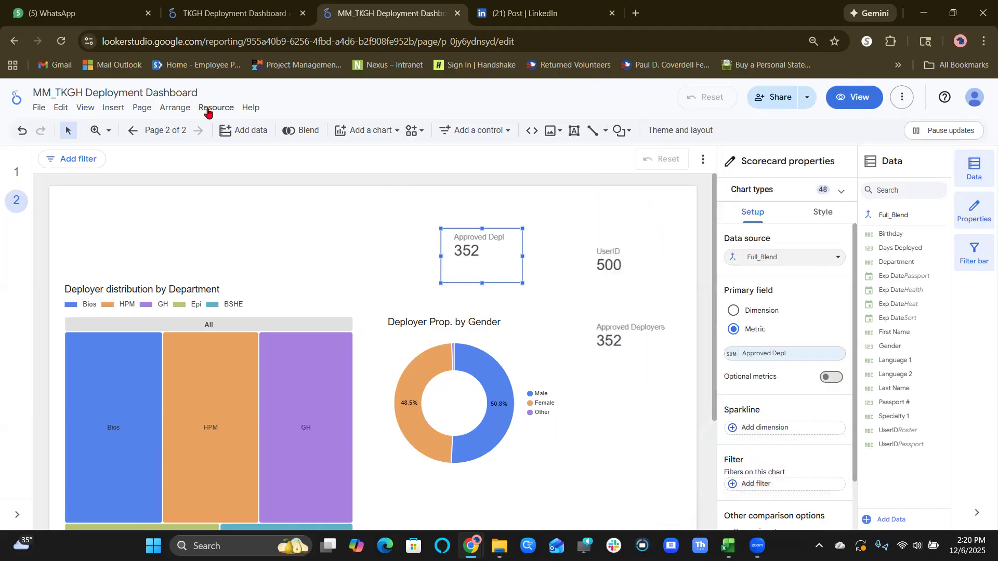
click(207, 110)
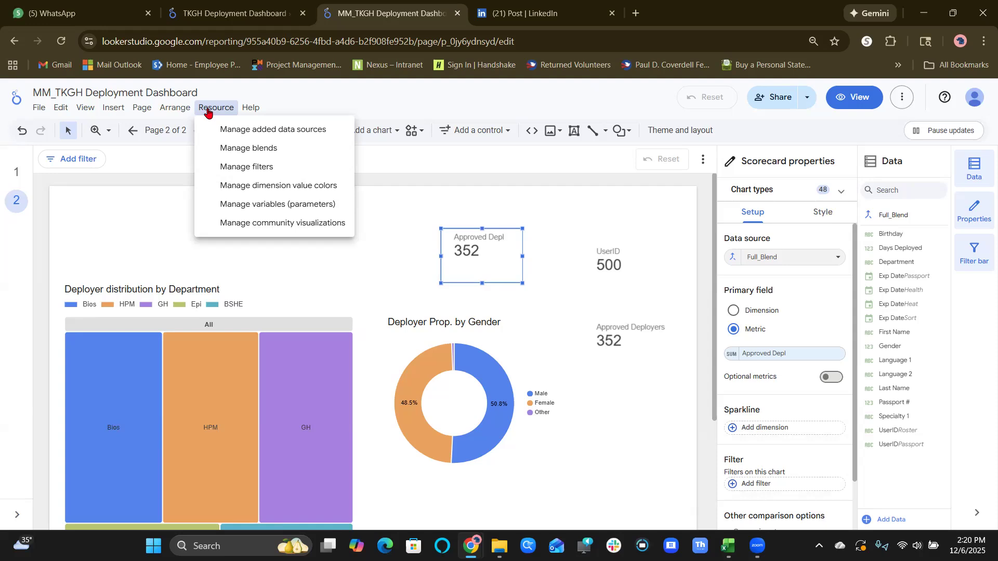
Review the tables, join conditions and included fields of the Full_Blend blend, leaving it unedited.
key(Down)
key(Down)
key(Return)
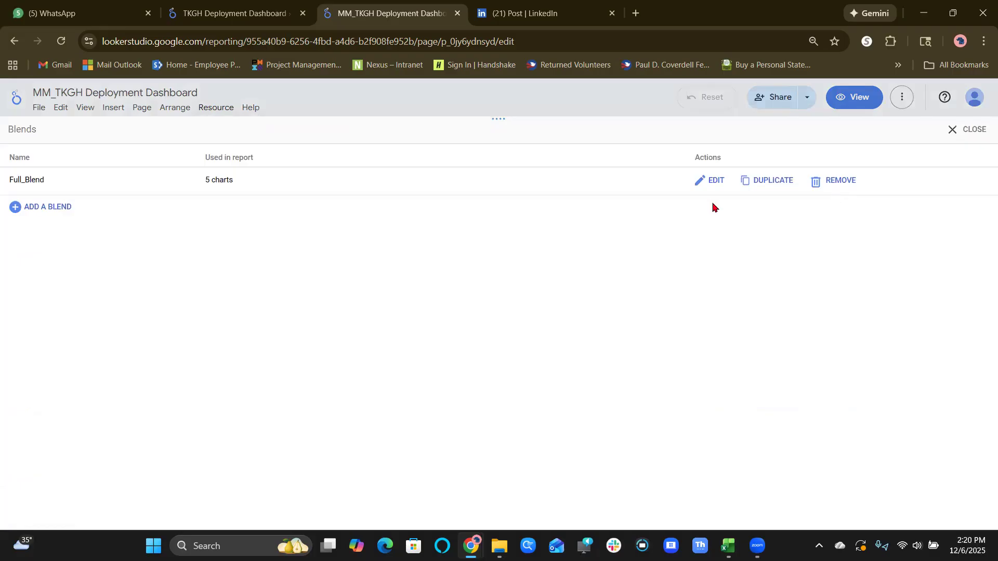
click(716, 181)
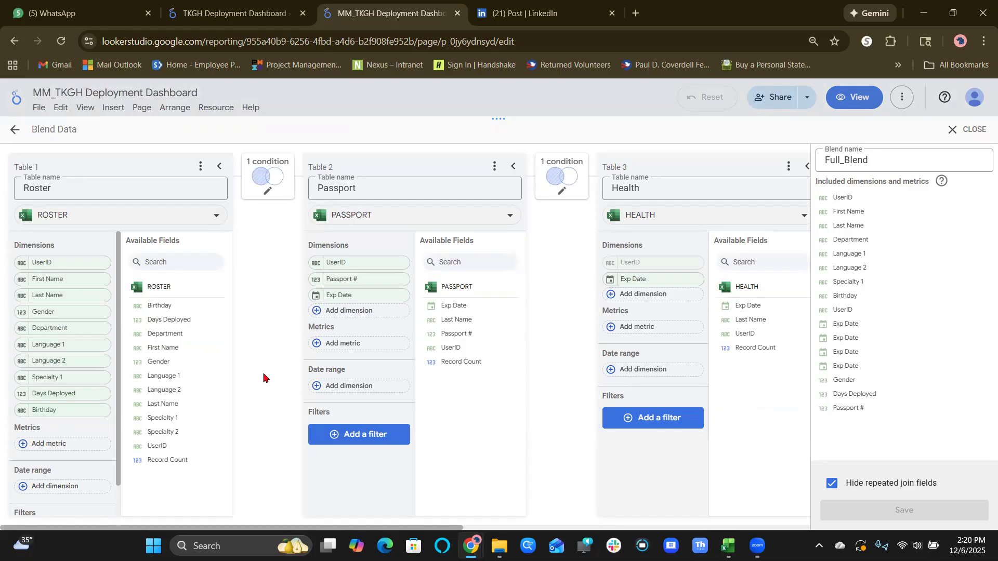
click(6, 137)
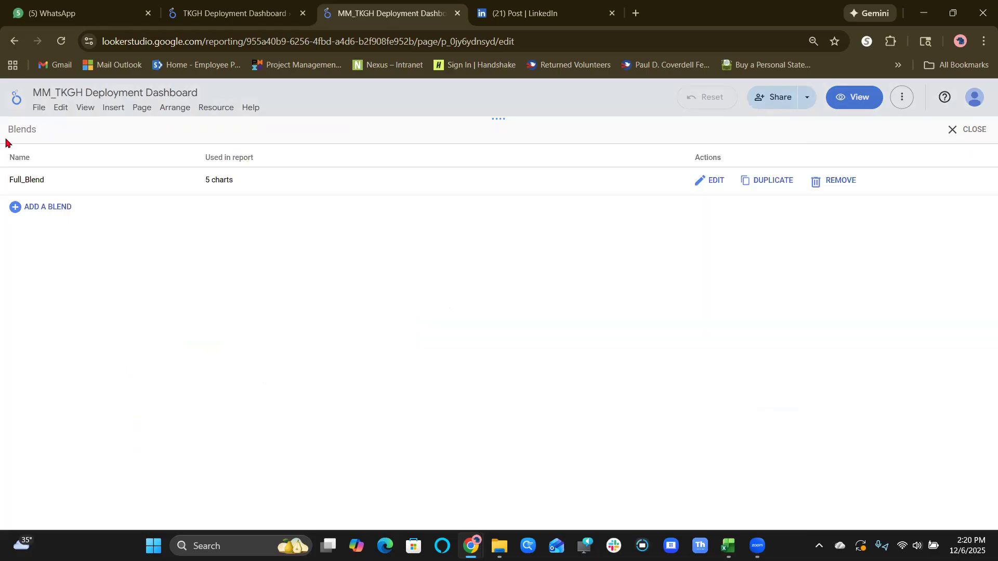
click(955, 136)
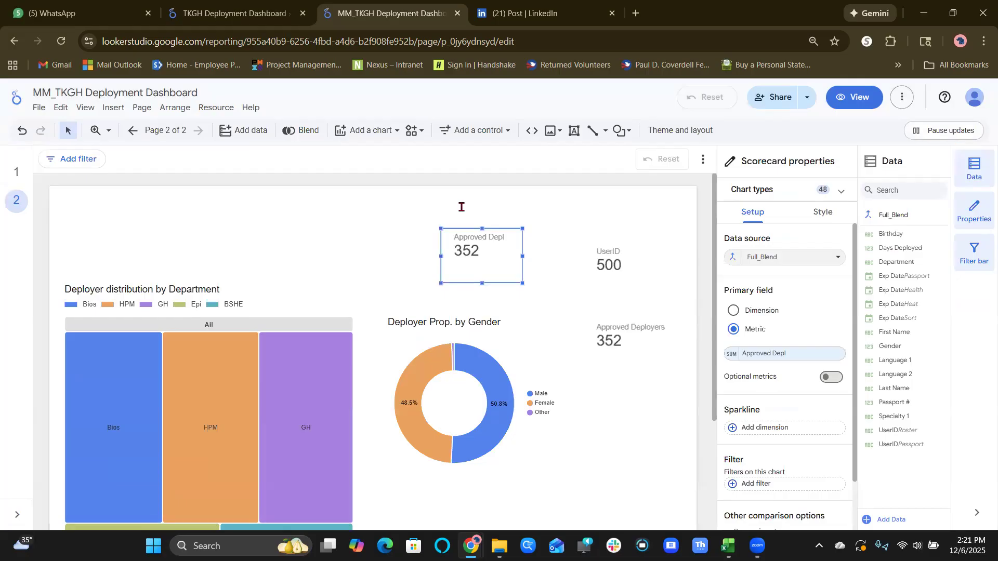
Insert a table on the empty first page and enlarge it to fill most of the page's width.
click(16, 178)
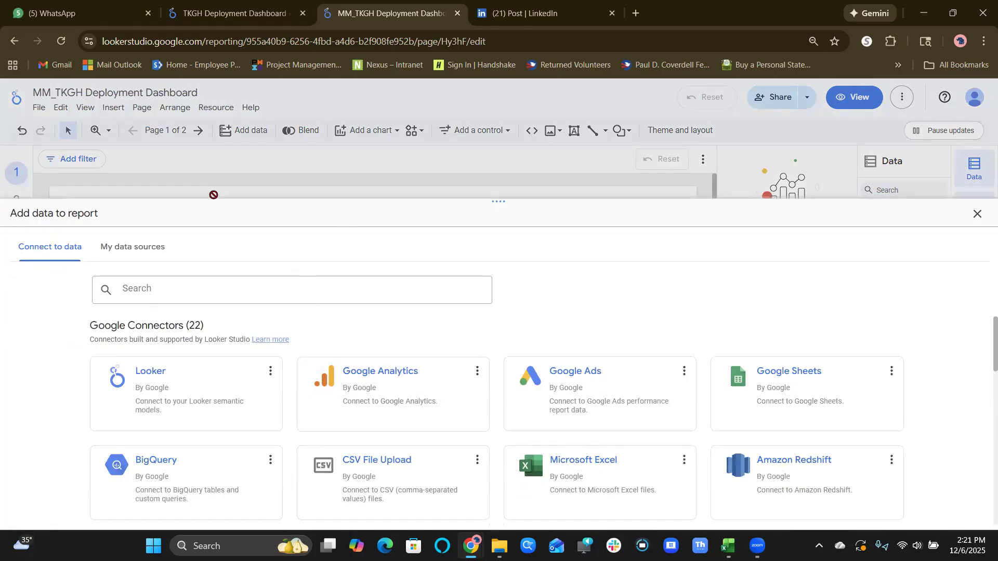
click(976, 215)
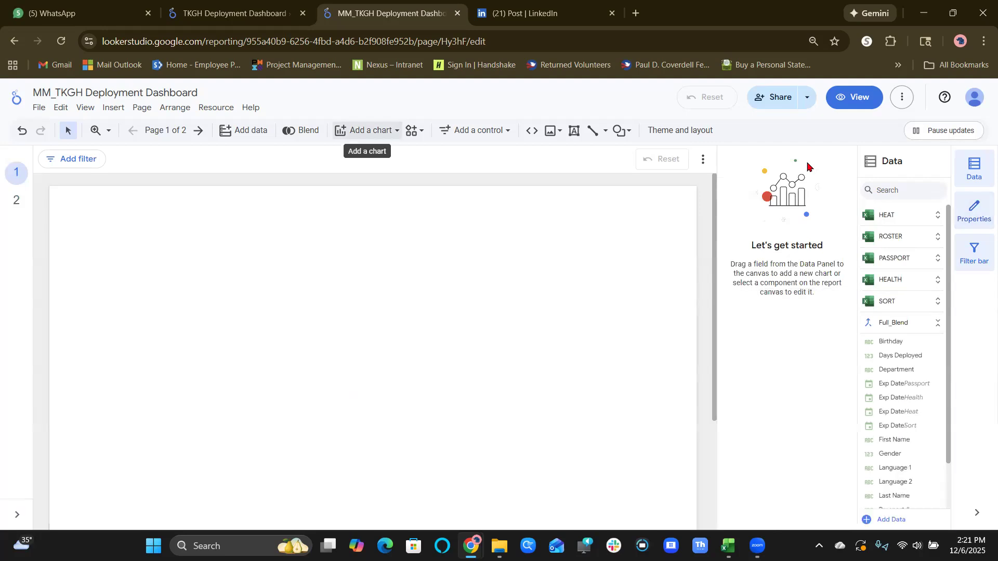
click(366, 130)
scroll(371, 379, down, 3)
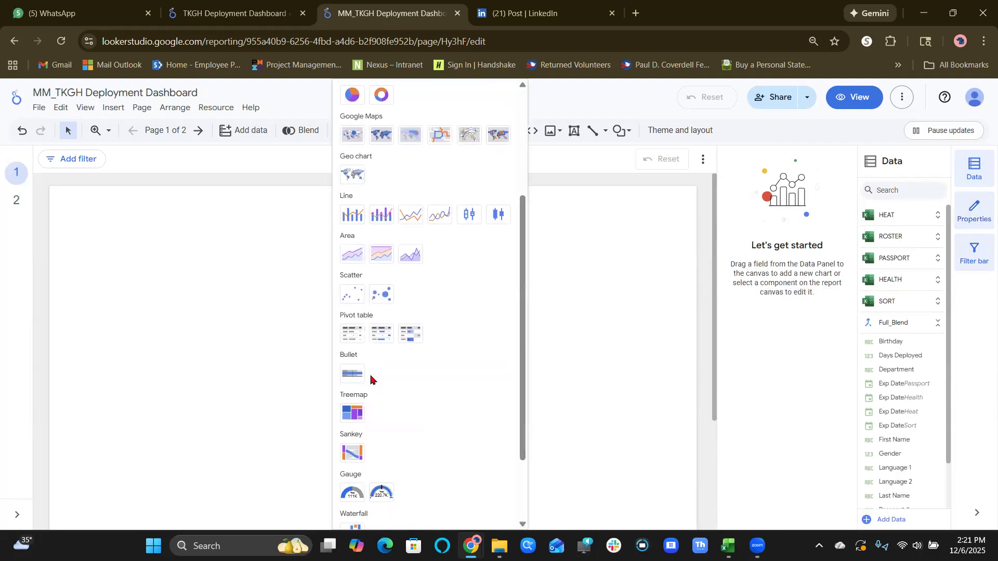
scroll(371, 379, down, 2)
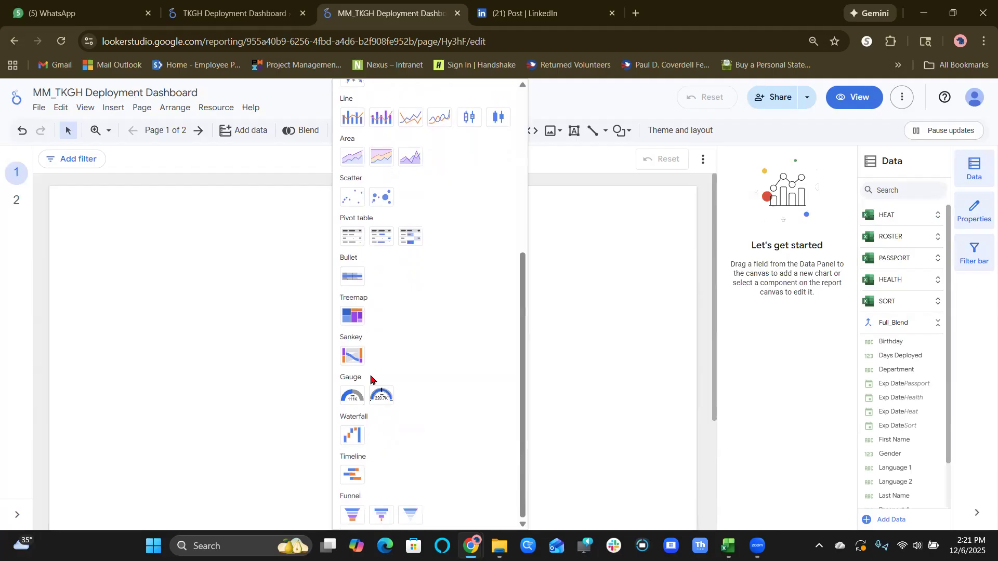
scroll(371, 379, up, 5)
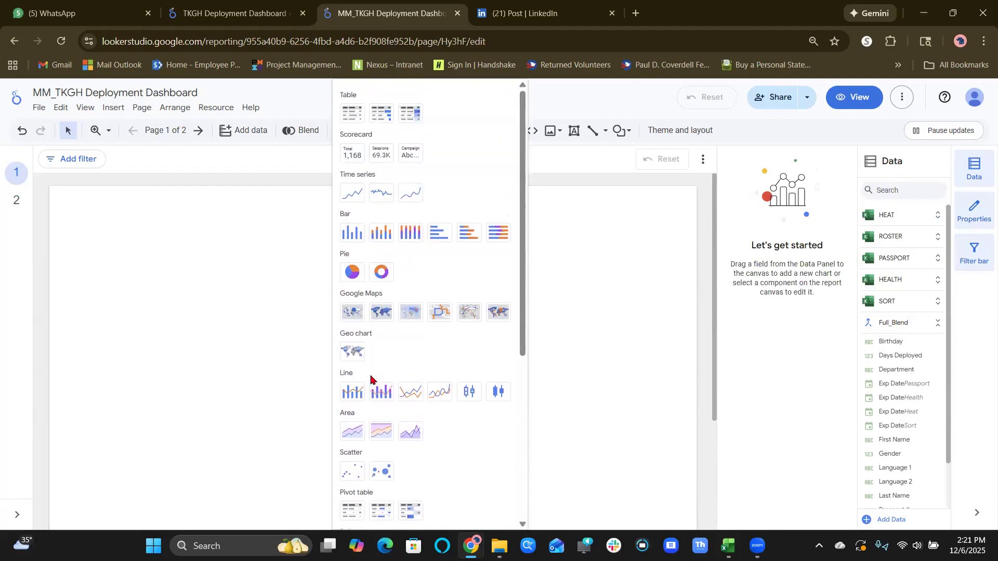
click(355, 114)
click(142, 222)
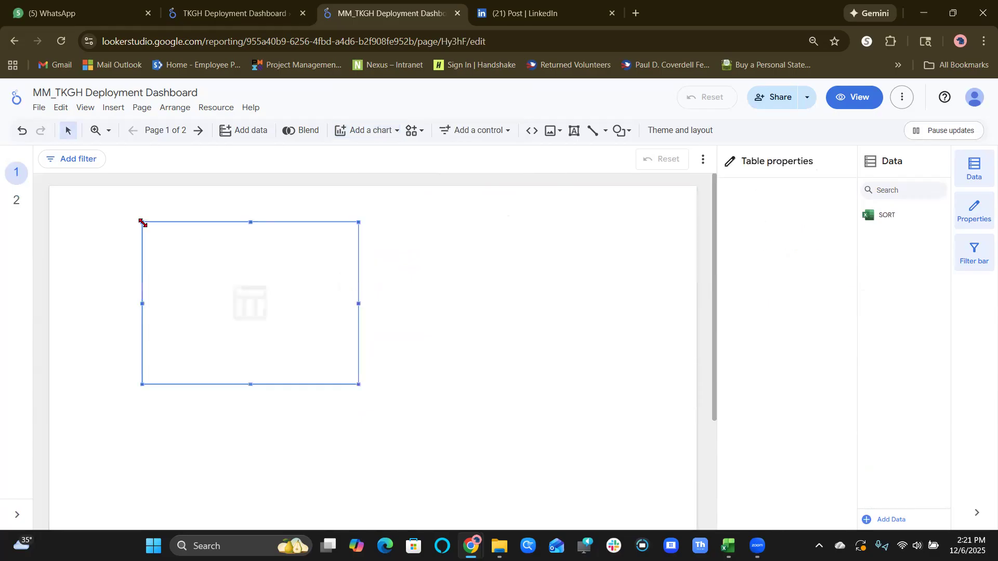
drag(358, 383, 612, 528)
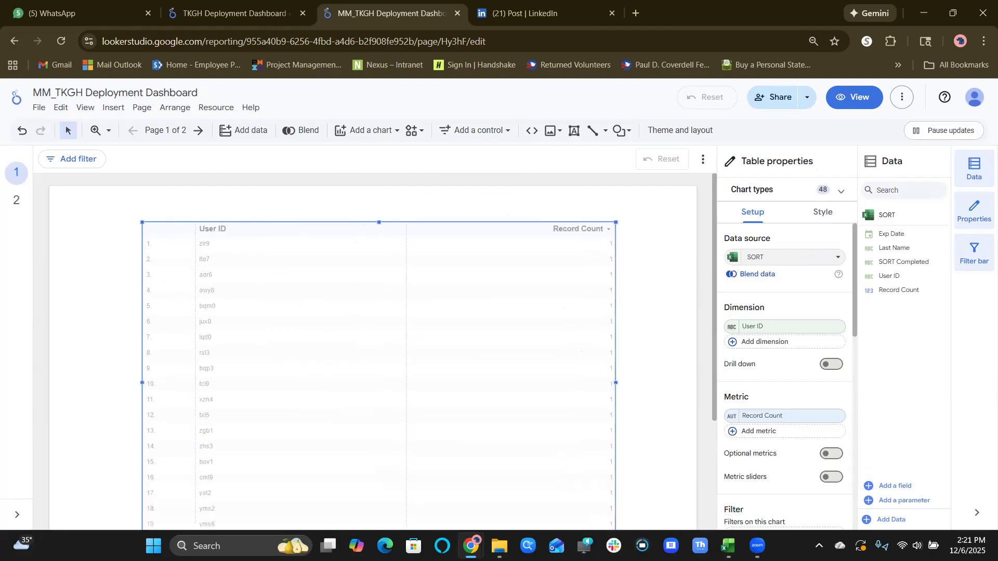
Narrow the row-number and User ID columns of the new table.
scroll(477, 407, up, 3)
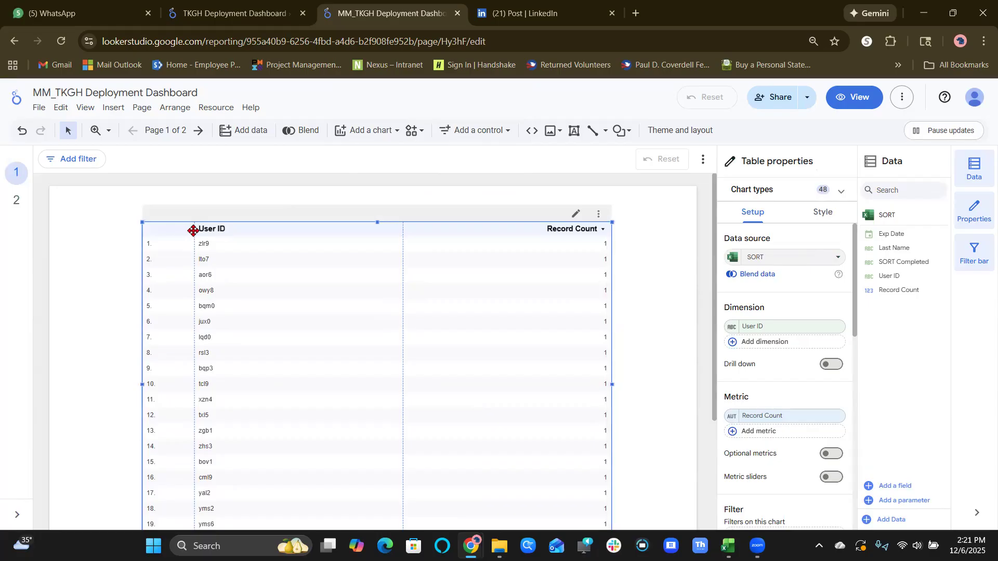
drag(194, 230, 161, 230)
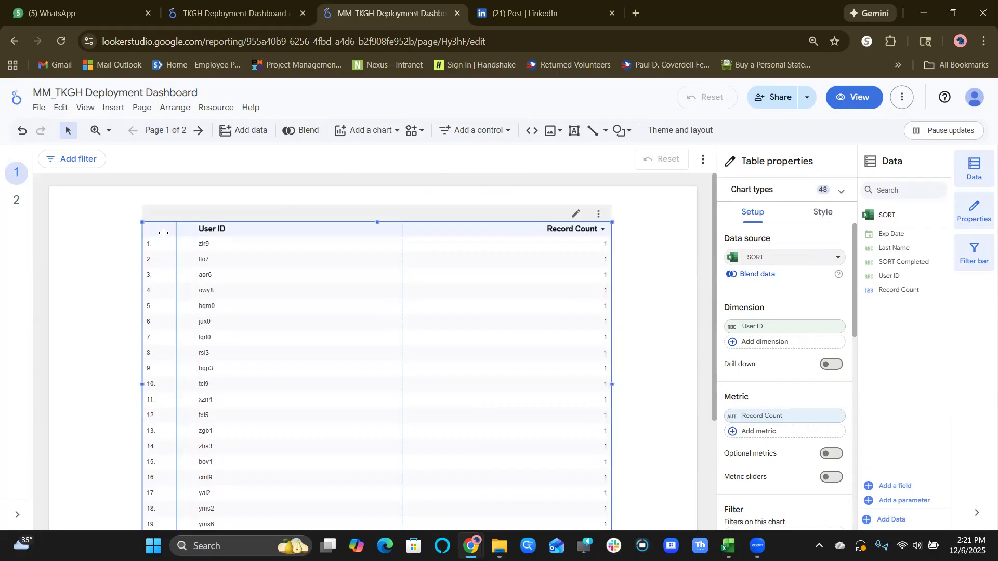
right_click(163, 229)
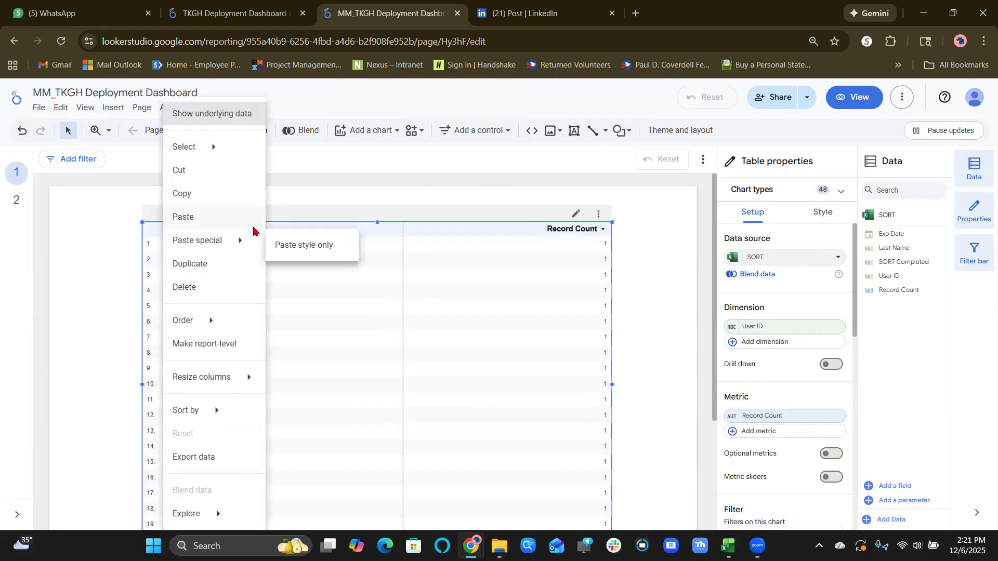
click(403, 230)
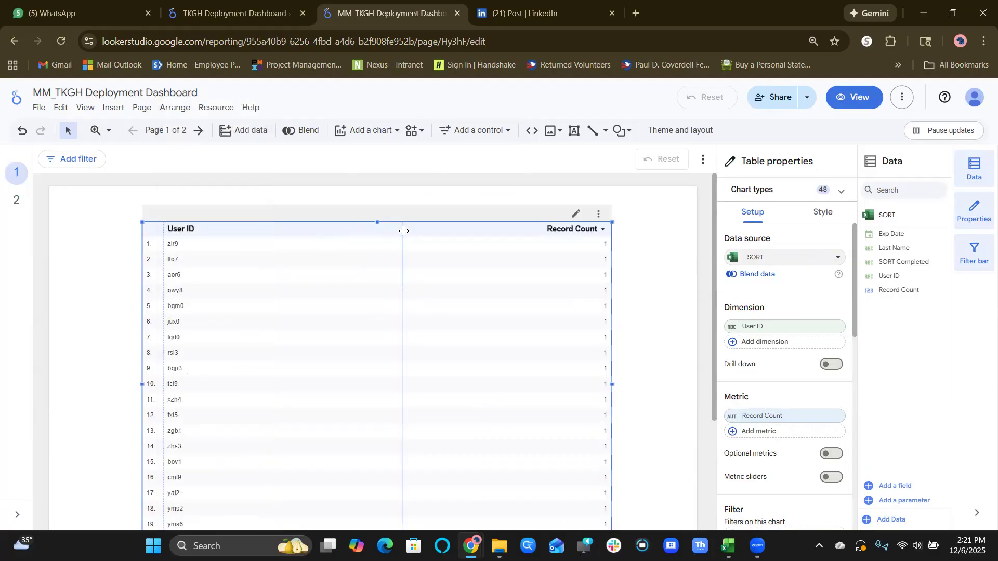
drag(404, 231, 203, 231)
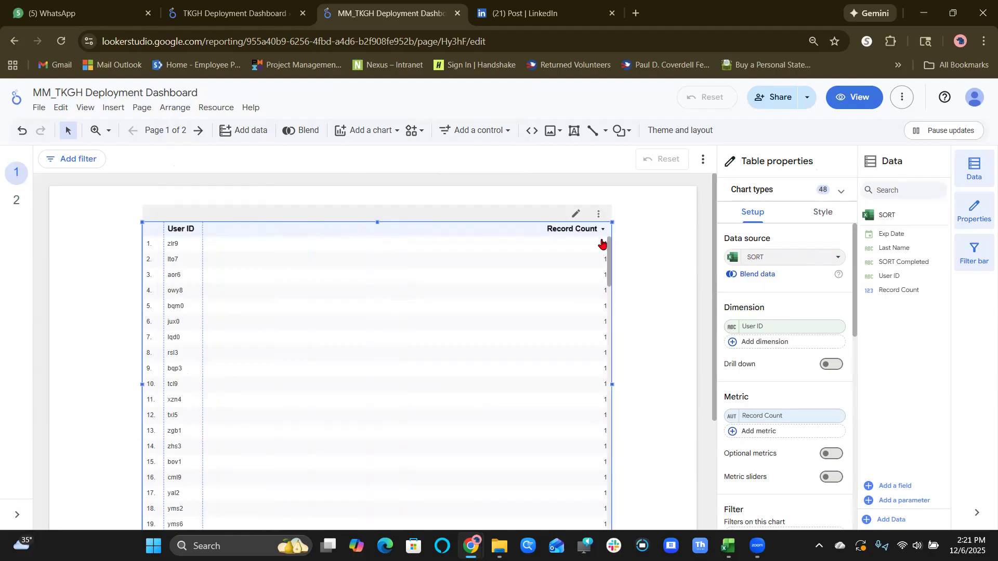
click(599, 215)
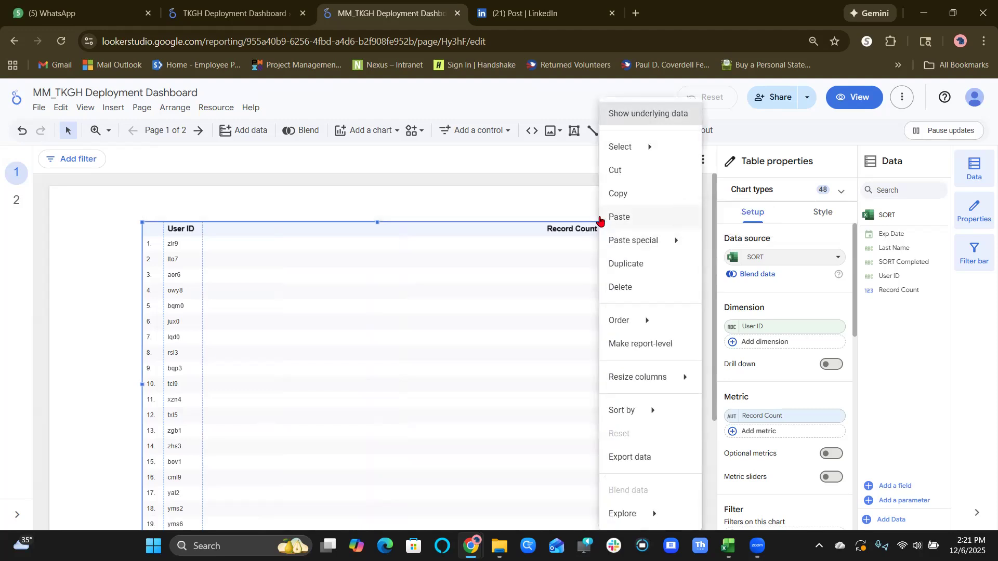
click(524, 321)
right_click(524, 322)
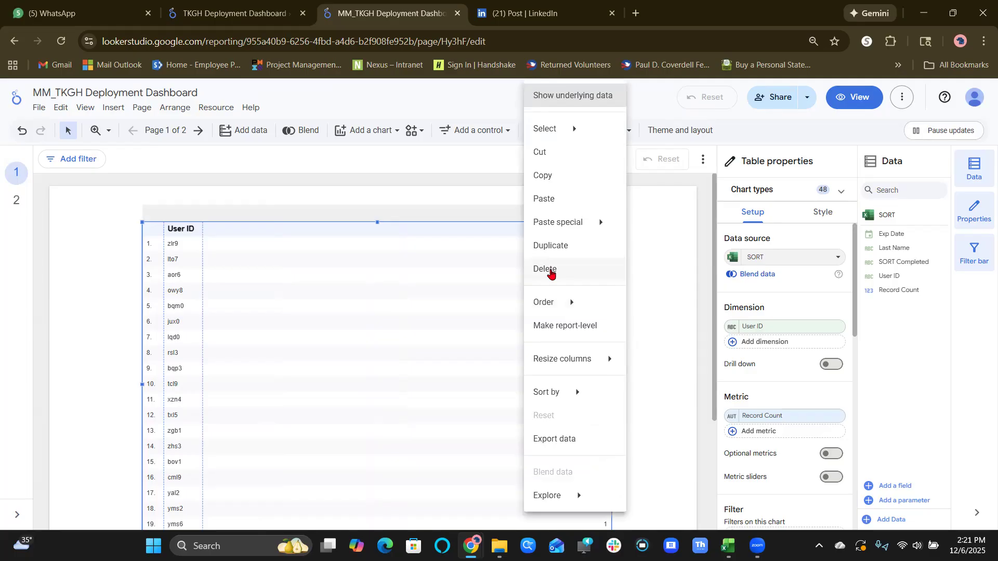
click(657, 268)
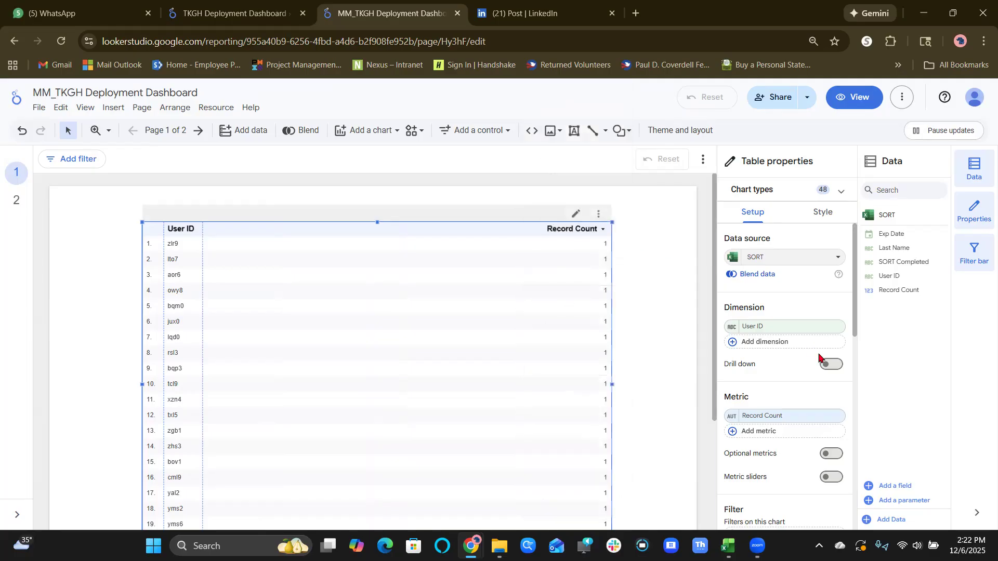
Remove the Record Count metric from the table.
scroll(819, 437, down, 1)
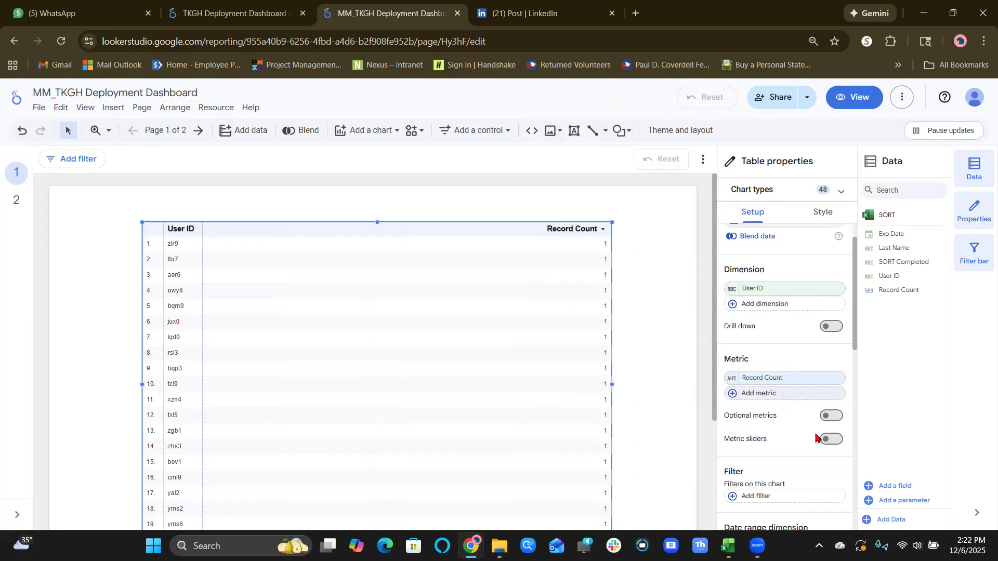
click(783, 380)
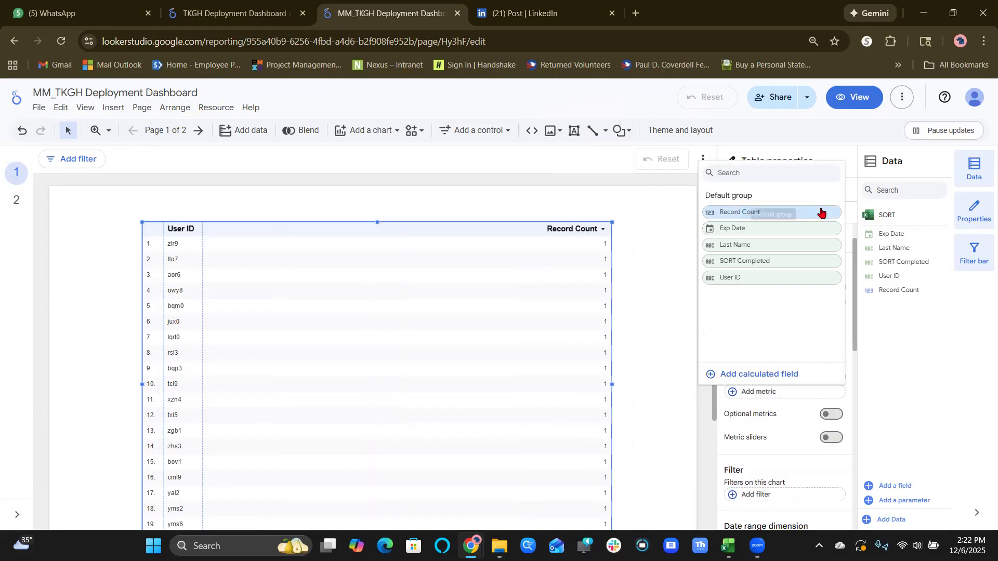
click(656, 296)
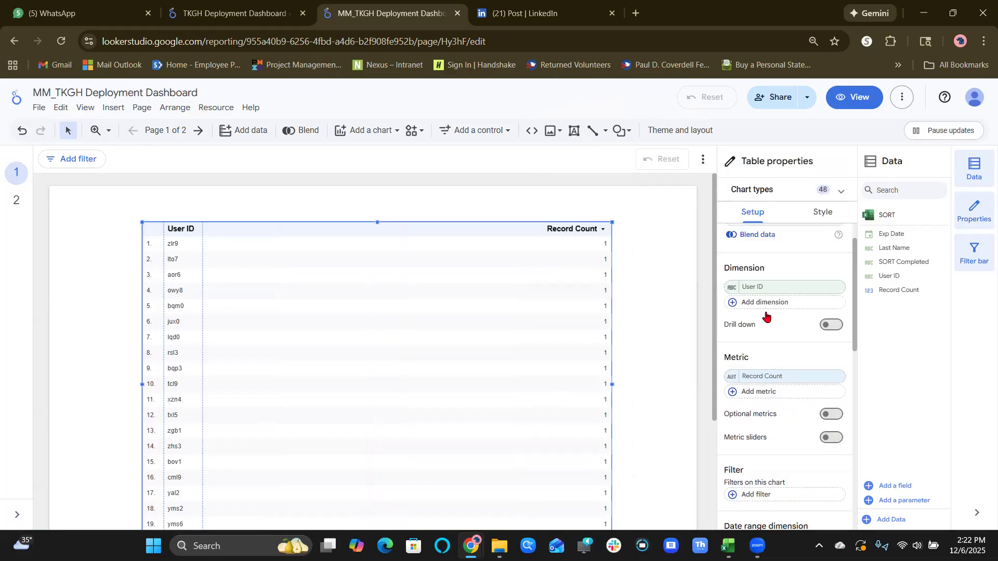
click(835, 377)
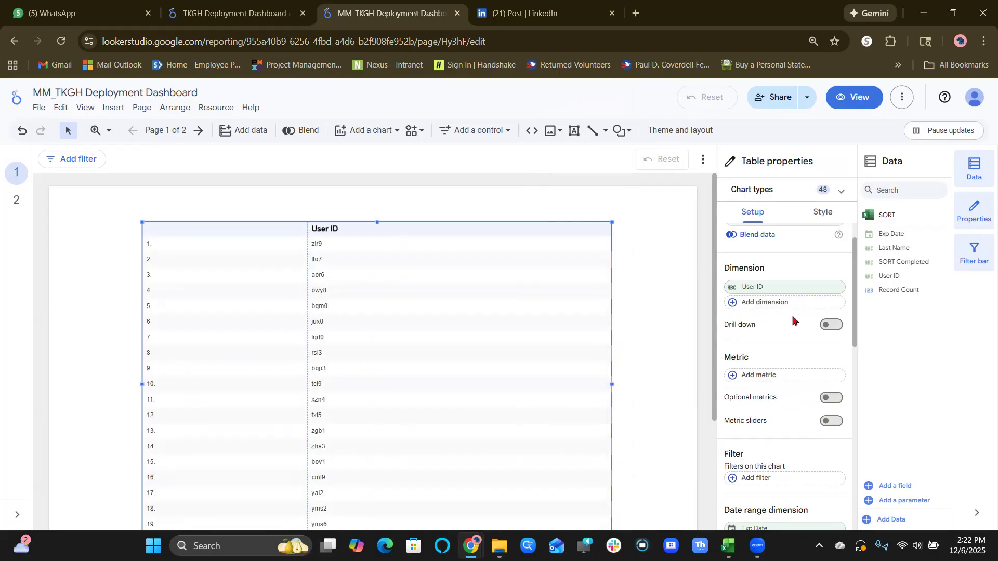
Switch the table's data source to Full_Blend and add Last Name as a dimension after UserID.
scroll(794, 319, up, 1)
click(792, 257)
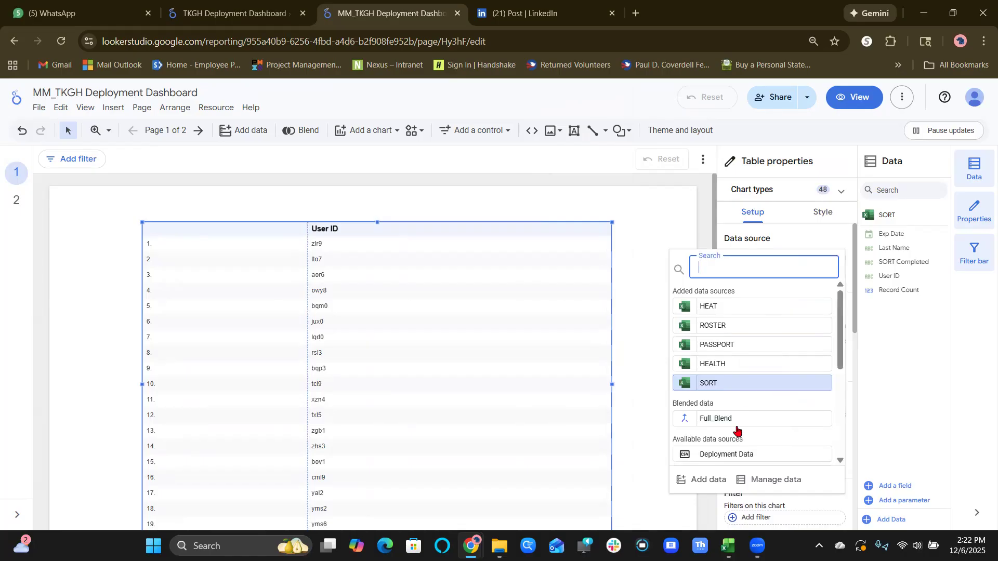
click(736, 424)
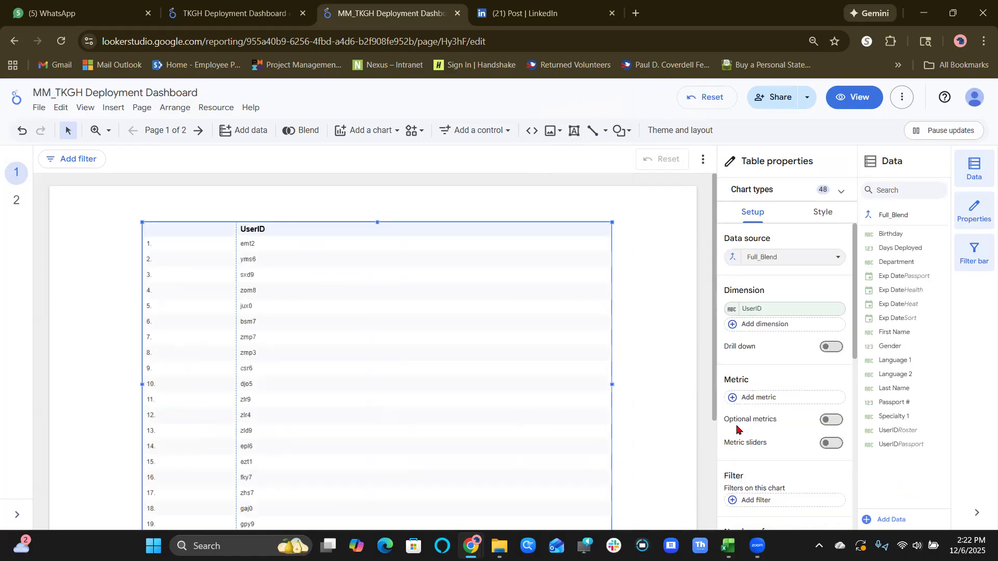
click(789, 325)
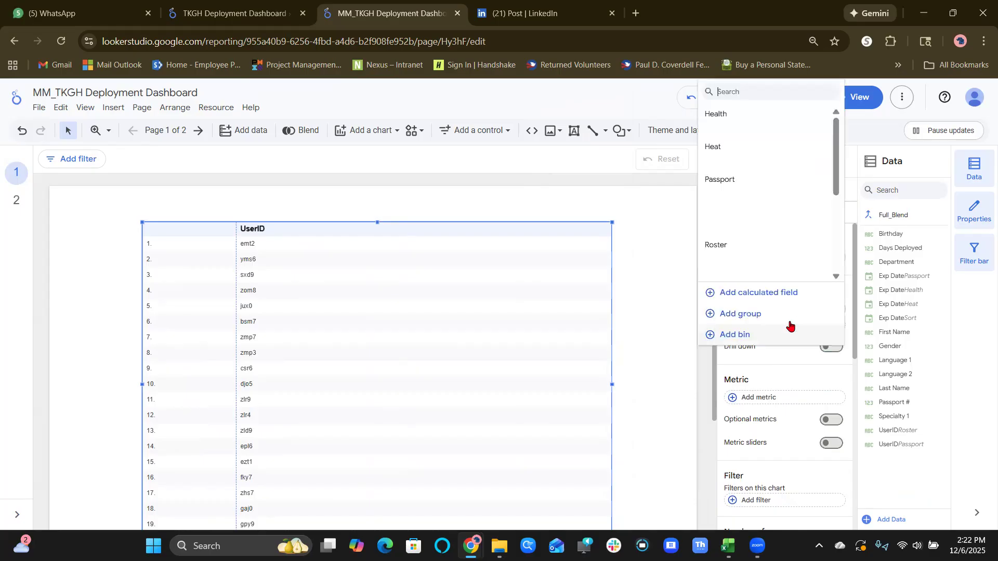
scroll(790, 228, down, 2)
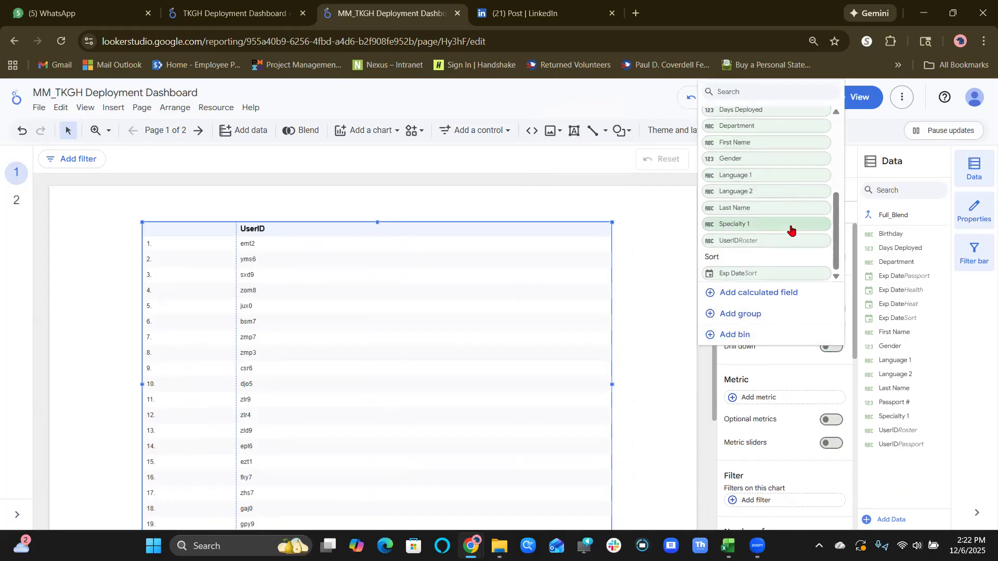
click(787, 206)
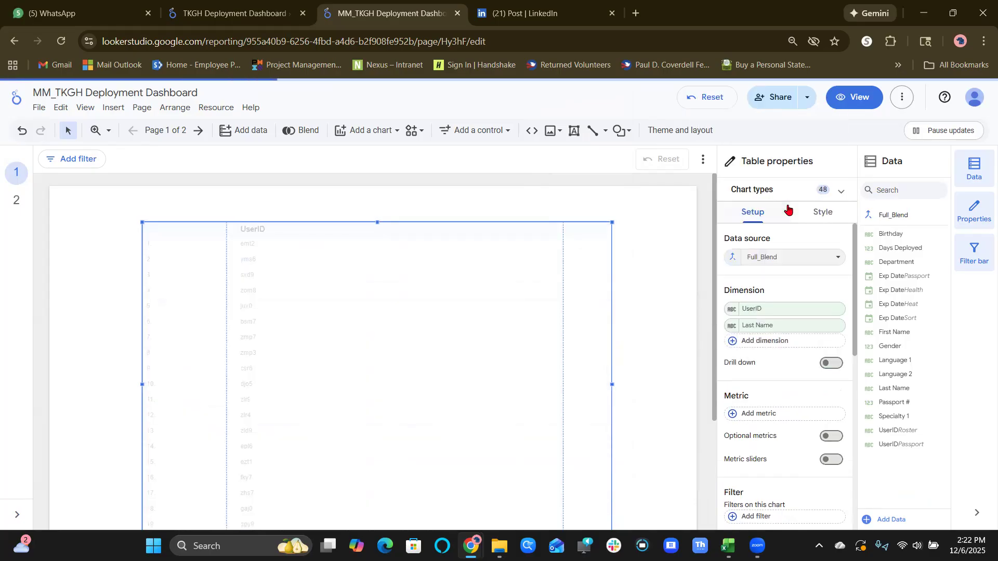
Add the Exp Date fields from Health, Heat and Passport as dimensions of the table, in that order.
click(771, 347)
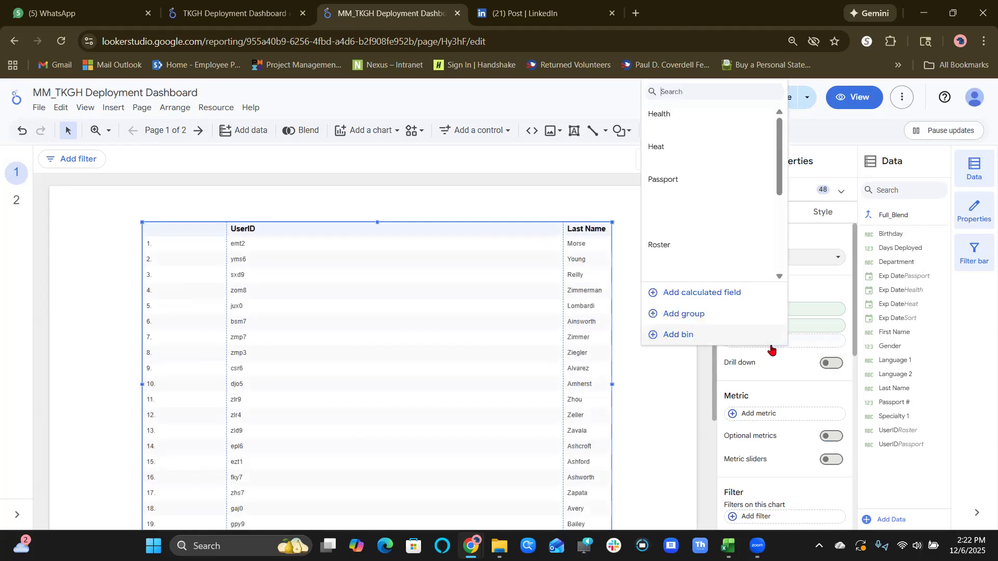
scroll(744, 269, down, 1)
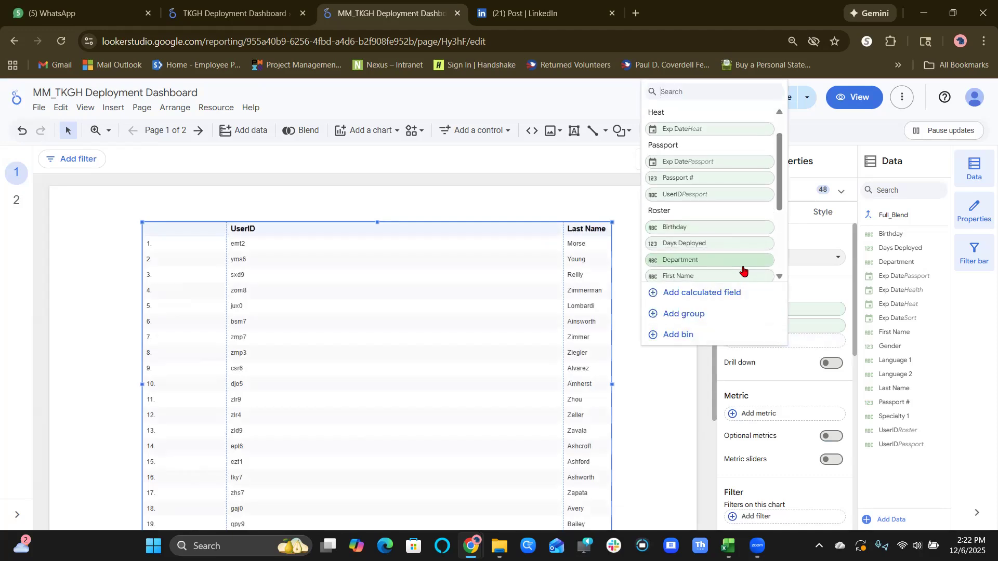
scroll(743, 269, up, 1)
click(709, 135)
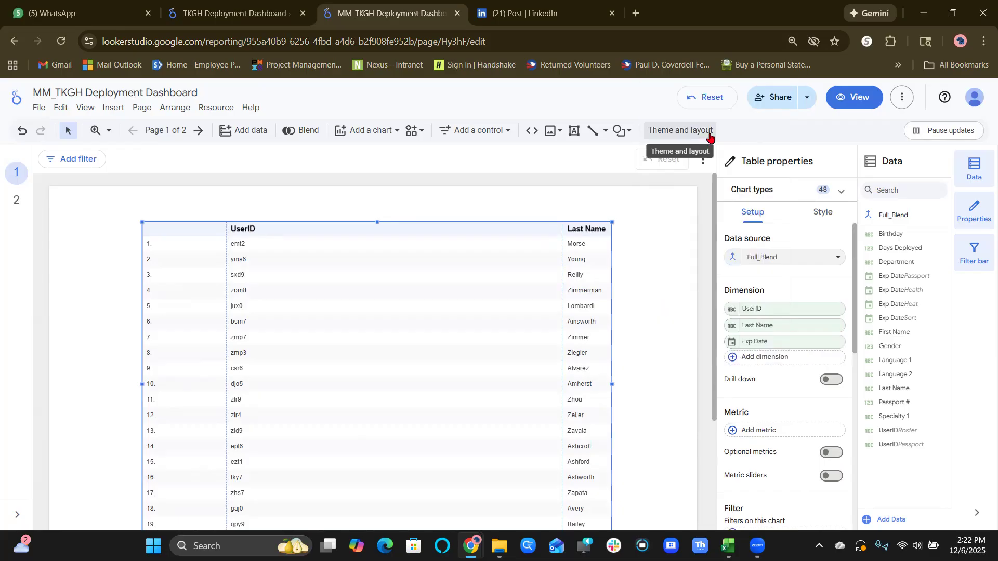
click(765, 357)
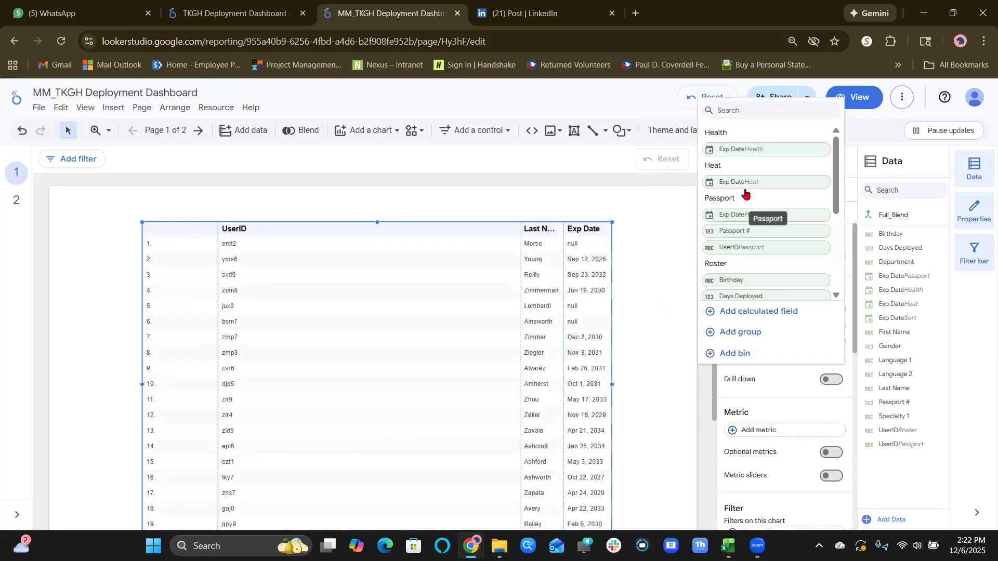
click(737, 183)
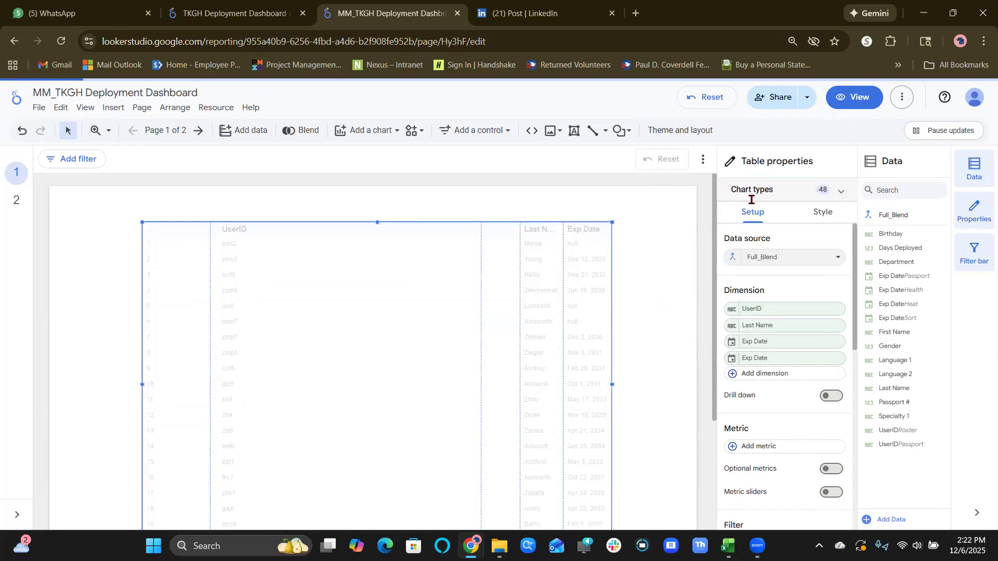
click(764, 372)
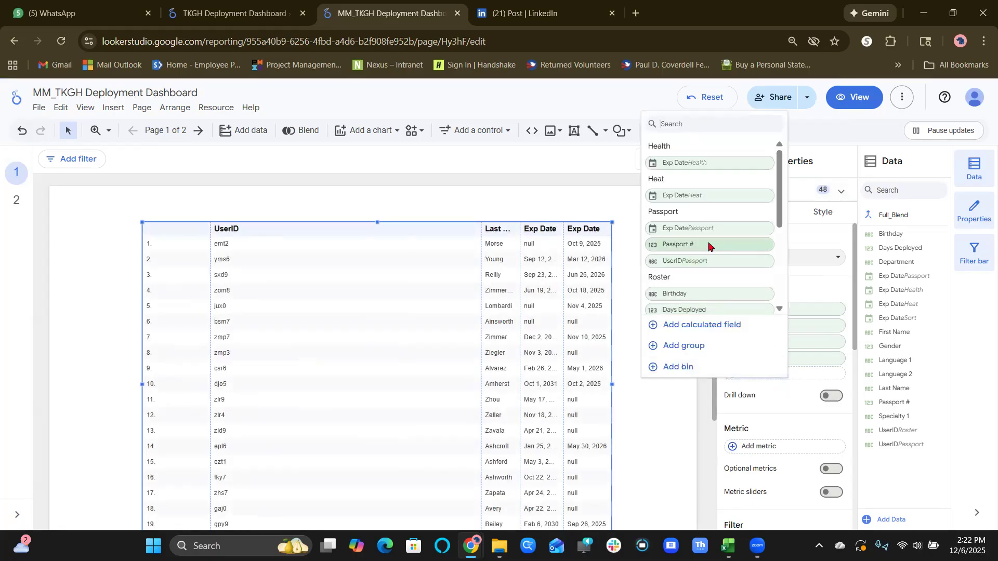
click(708, 229)
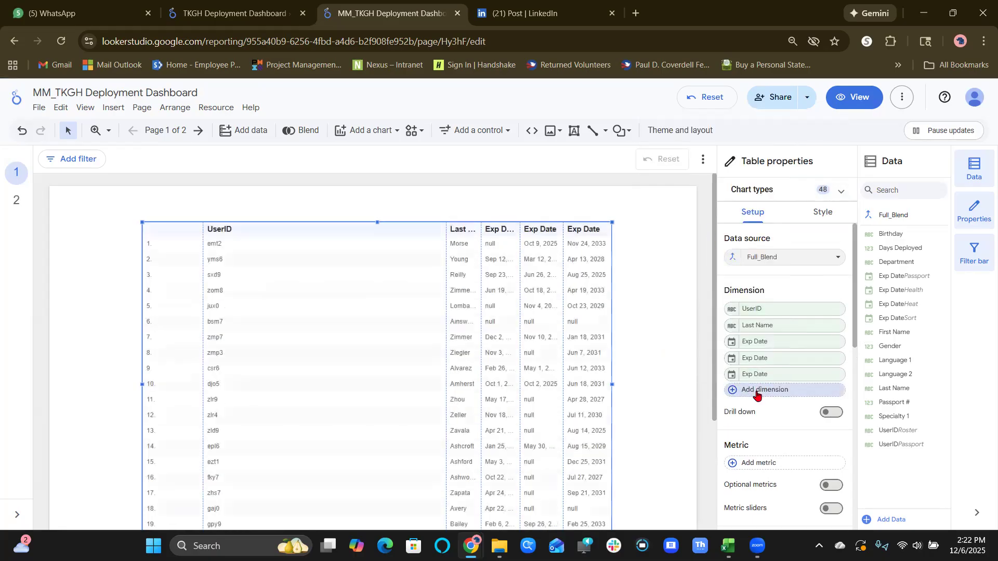
Add the Exp Date field from Sort as the last dimension of the table.
click(757, 390)
scroll(707, 312, down, 3)
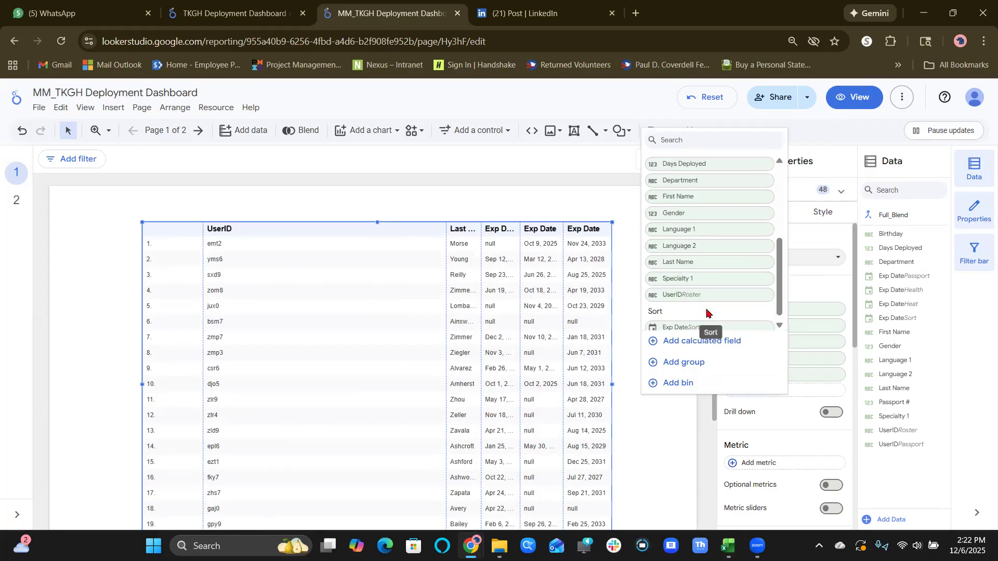
click(667, 323)
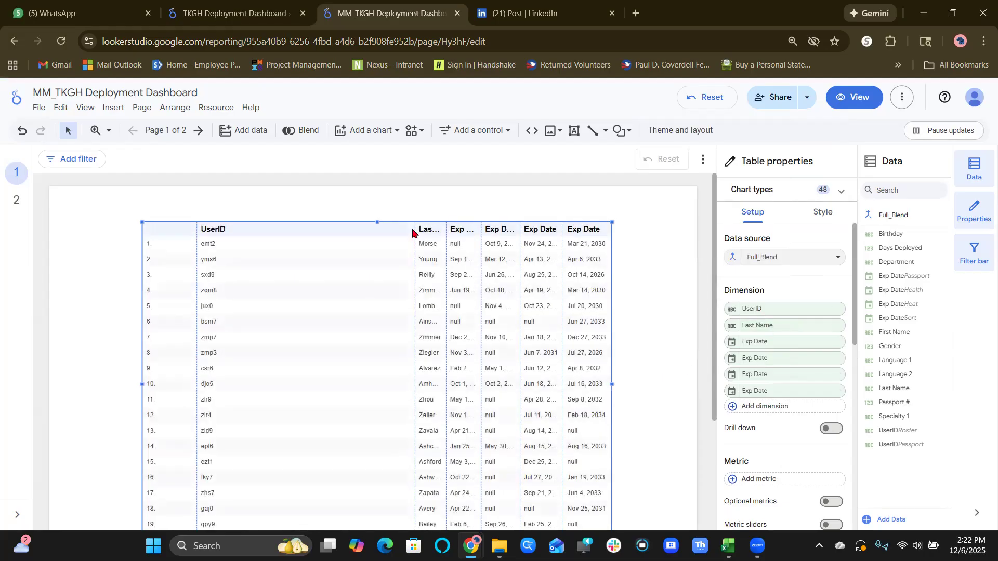
Narrow the row-number, UserID, Last Name and the first three Exp Date columns to fit their contents.
drag(253, 232, 129, 237)
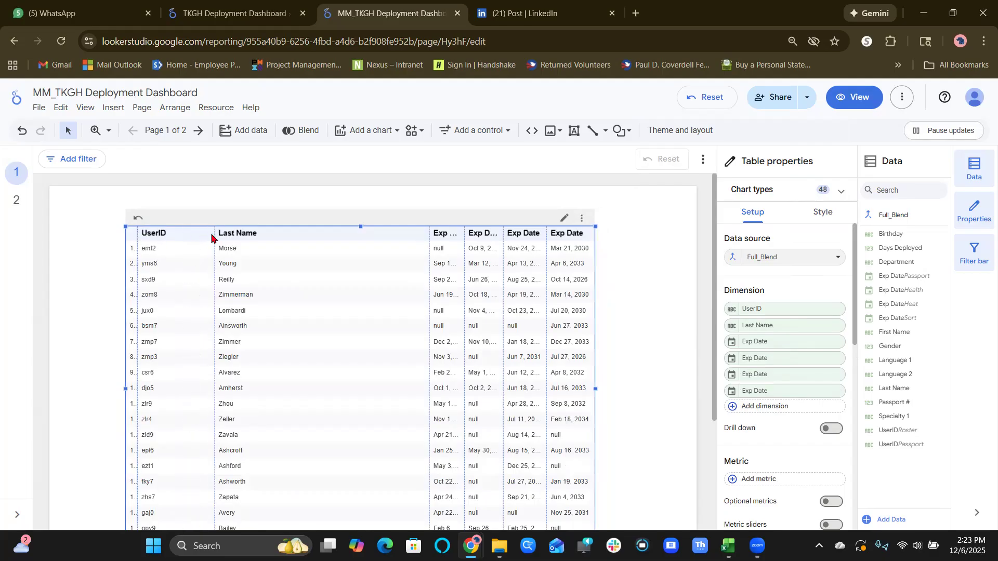
drag(215, 233, 172, 233)
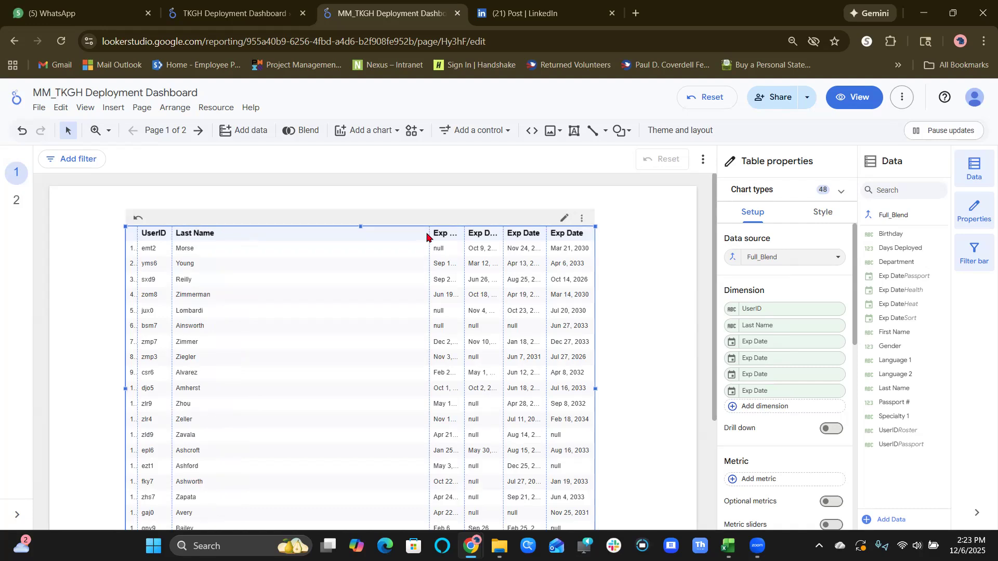
drag(430, 233, 223, 233)
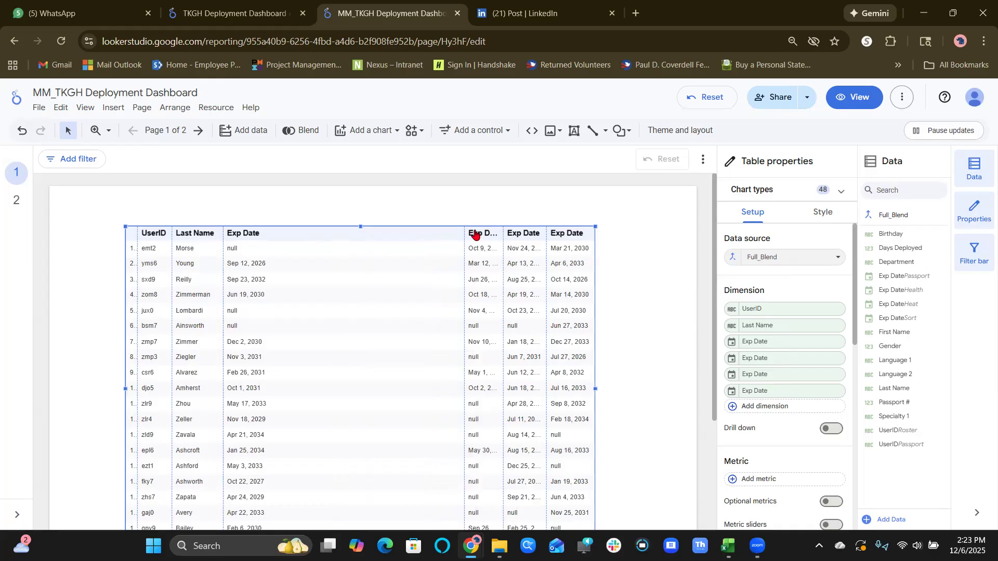
drag(464, 233, 276, 233)
drag(502, 236, 339, 233)
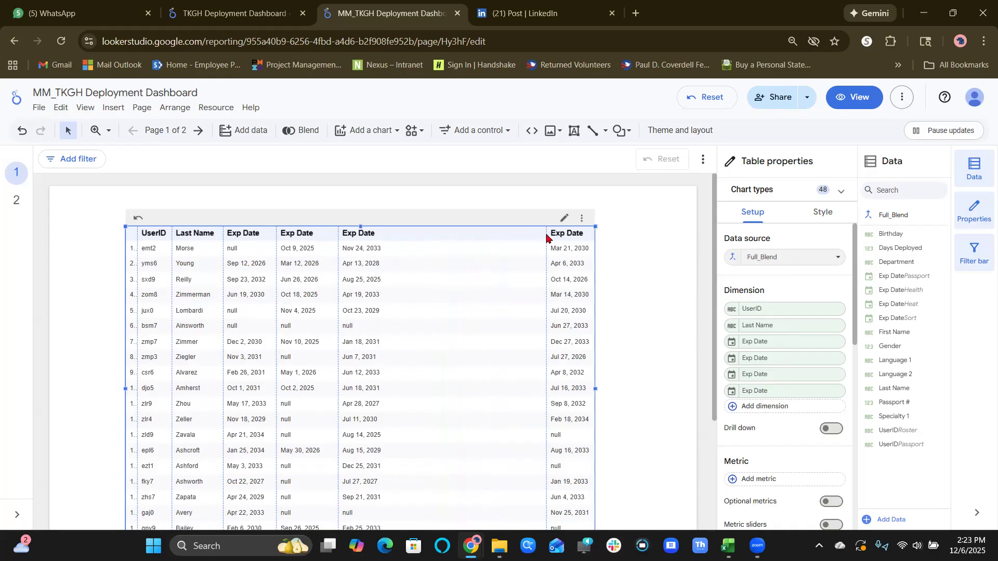
drag(546, 234, 387, 244)
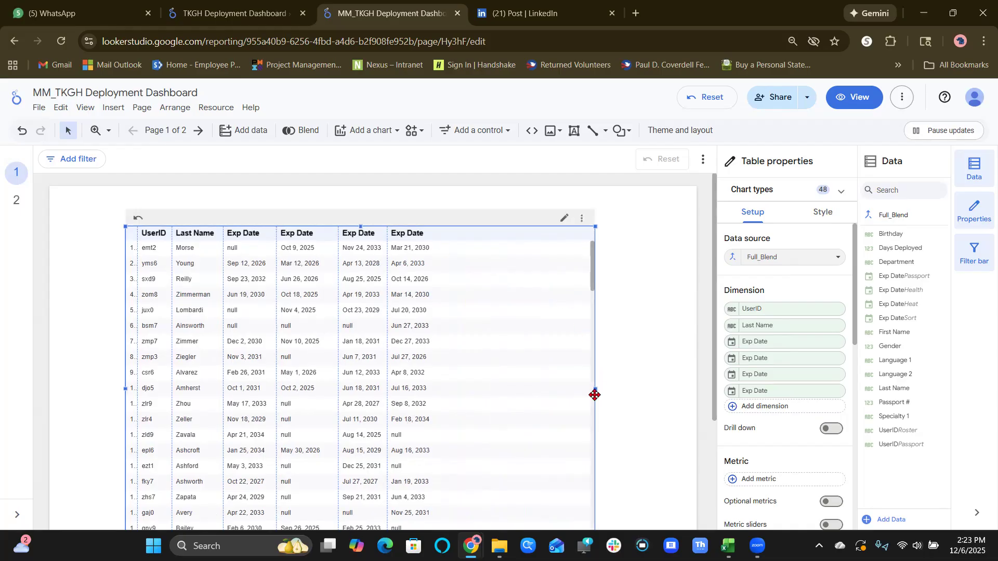
Narrow the whole table from its right edge and move it to the upper-left part of the page.
drag(594, 385, 475, 329)
right_click(474, 330)
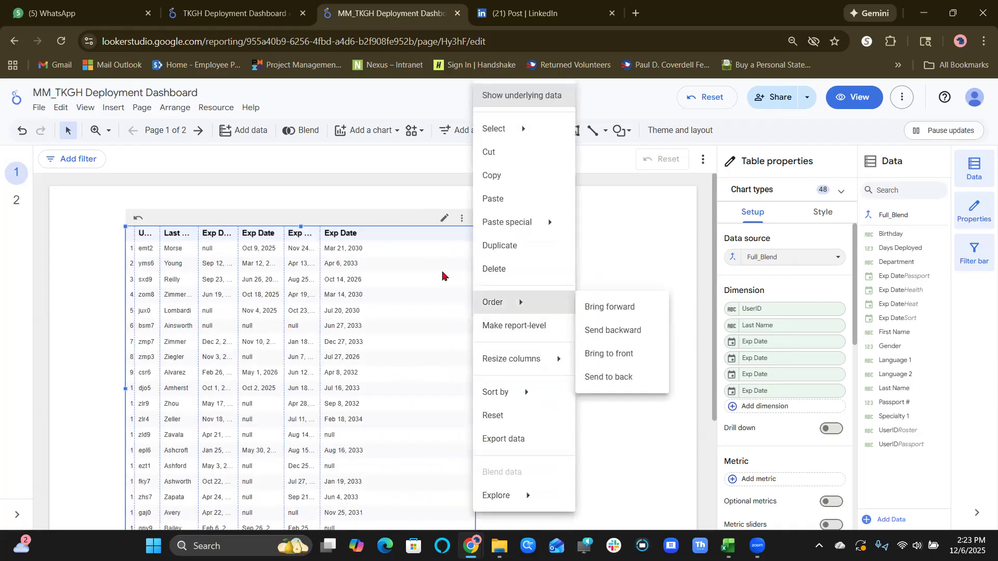
click(359, 222)
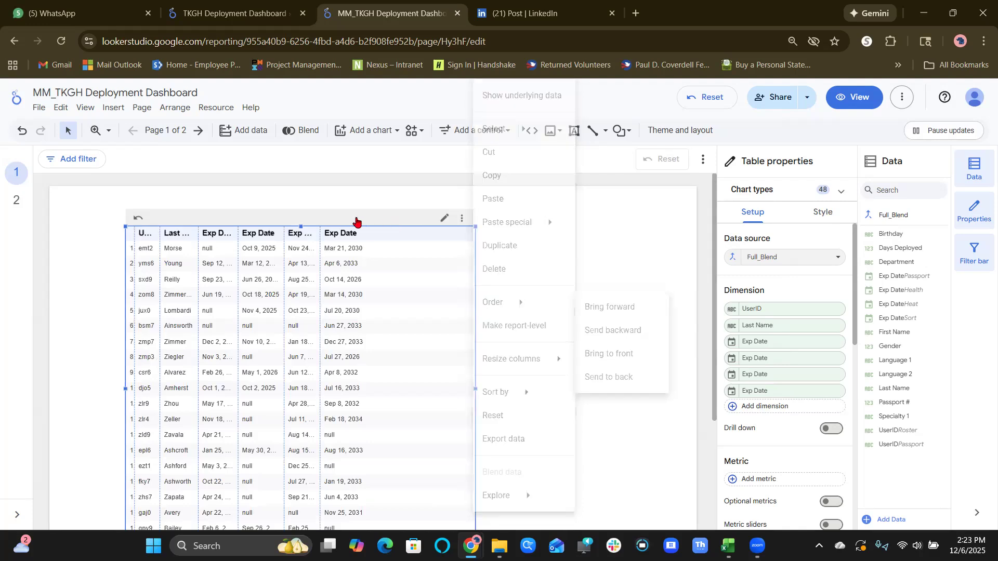
drag(367, 223, 312, 216)
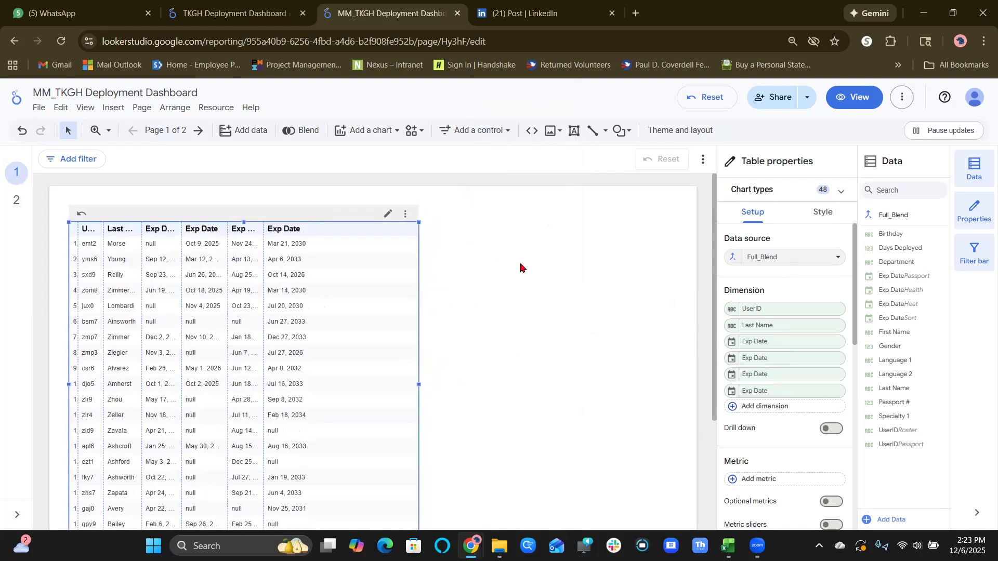
click(526, 276)
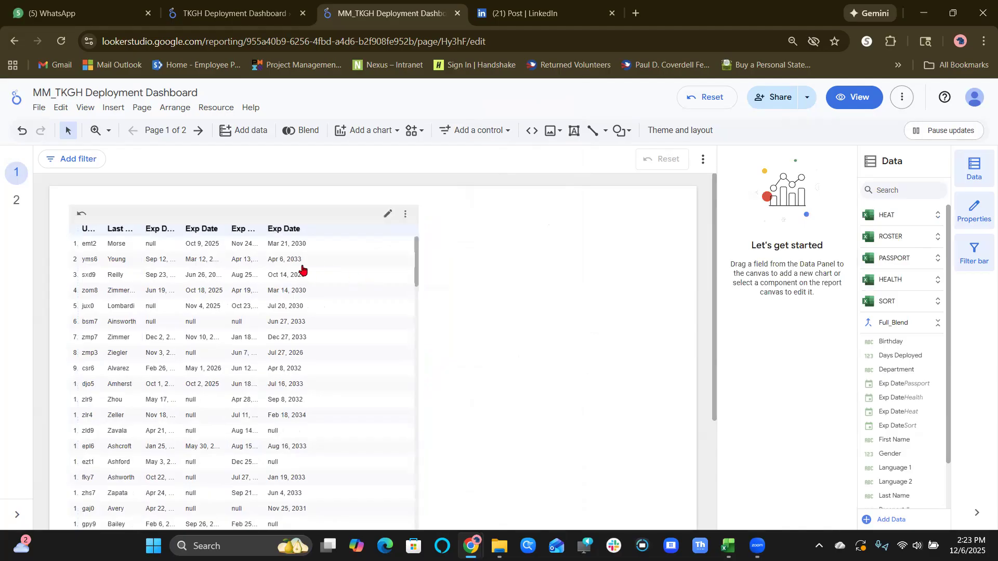
Slightly widen the Passport Exp Date column of the table.
click(352, 261)
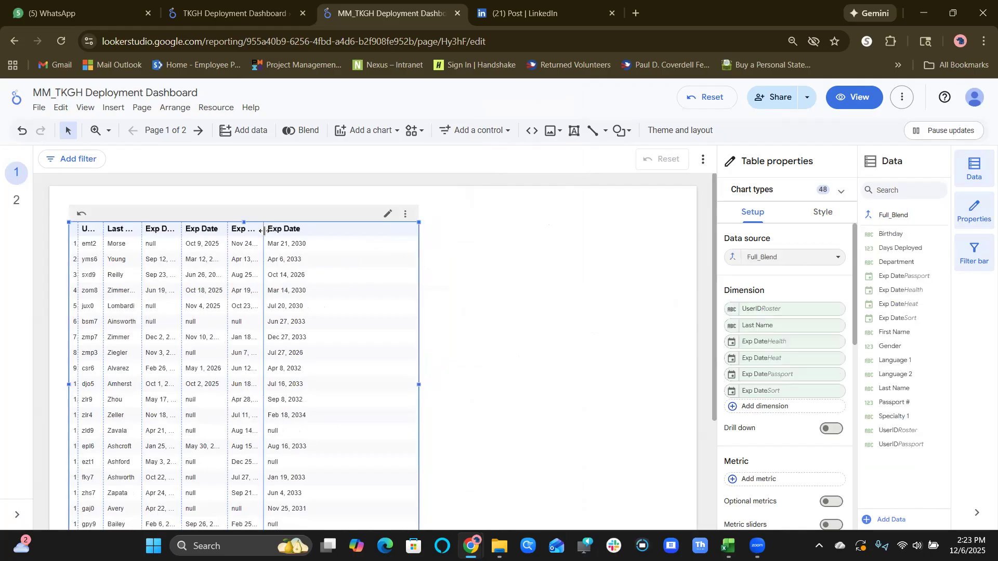
drag(264, 231, 275, 231)
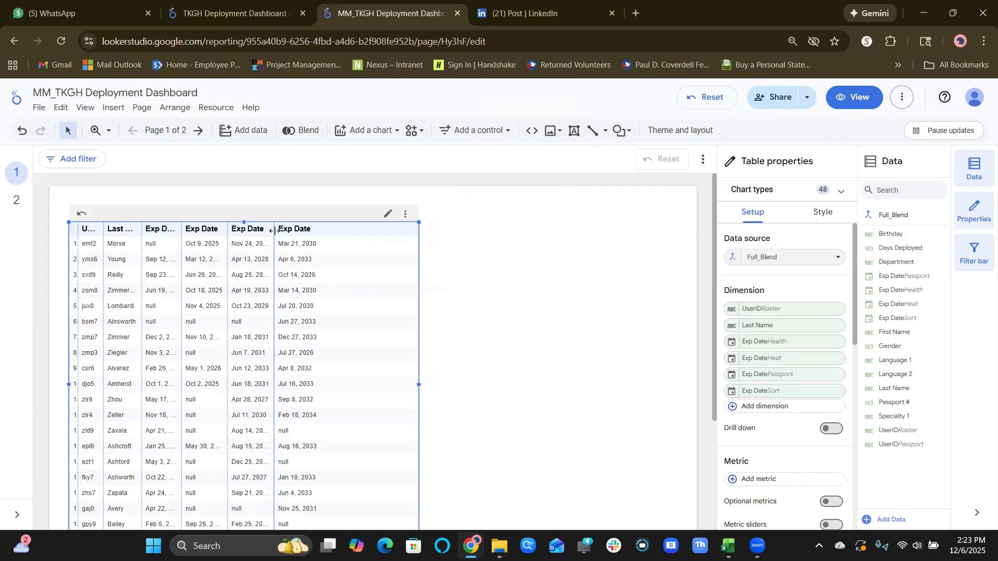
click(579, 315)
Start a conditional formatting rule for the table with the Rules format type, based on the Health Exp Date field.
click(365, 333)
click(814, 219)
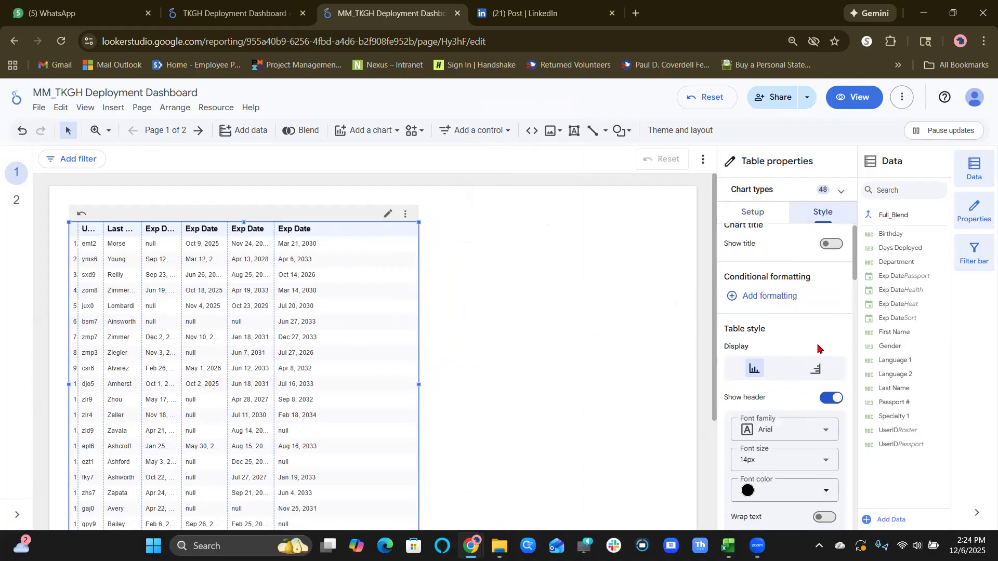
click(781, 310)
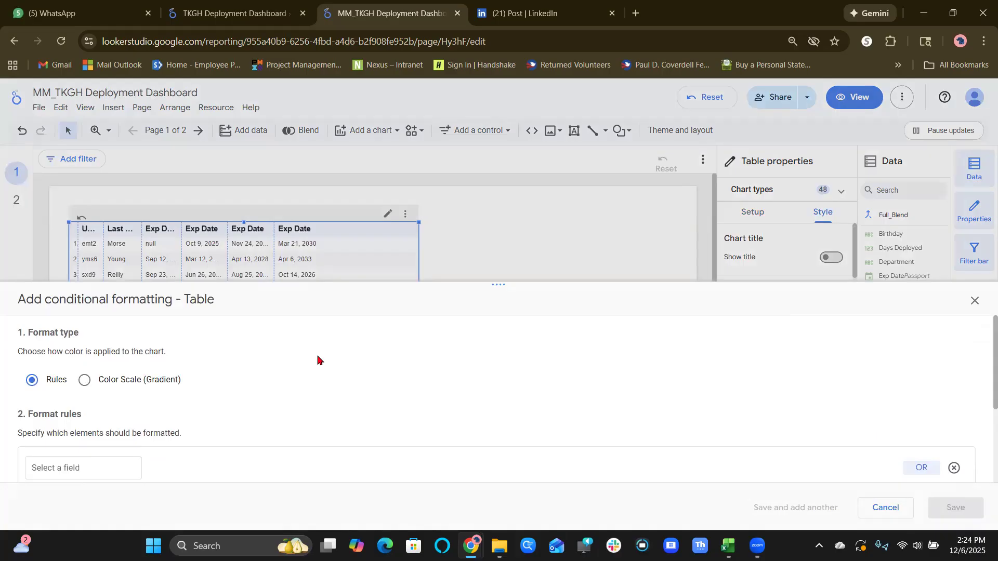
click(155, 386)
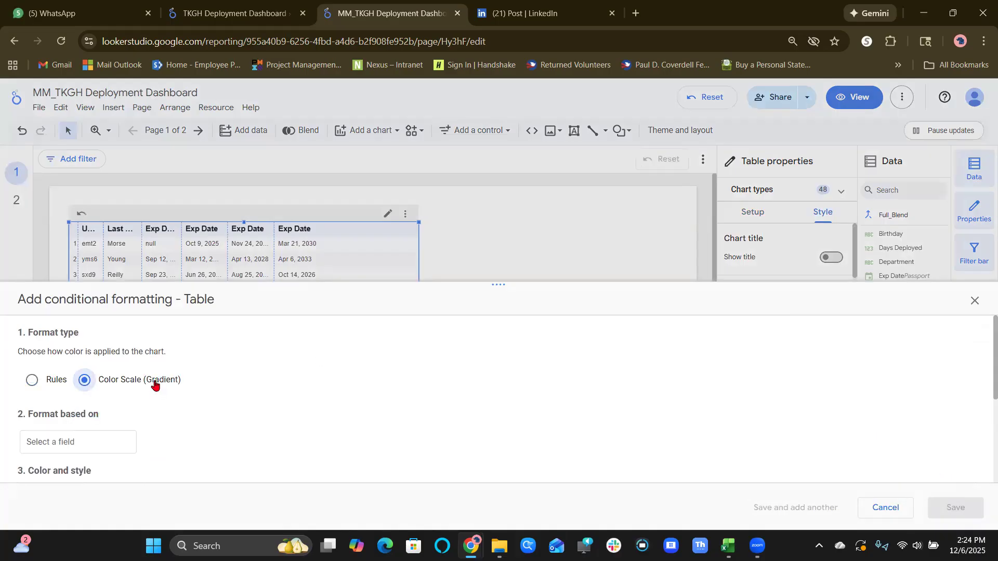
click(59, 381)
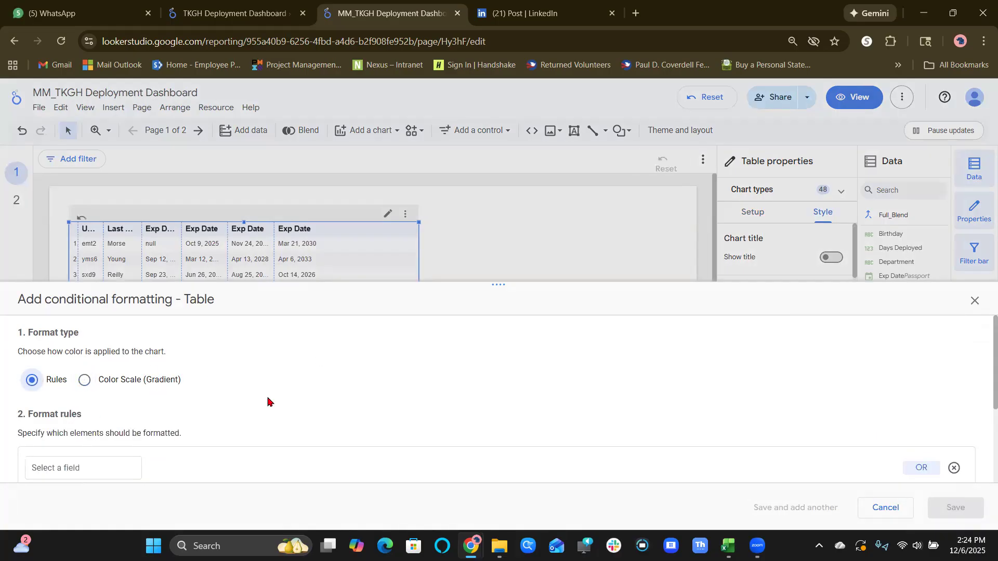
scroll(267, 402, down, 3)
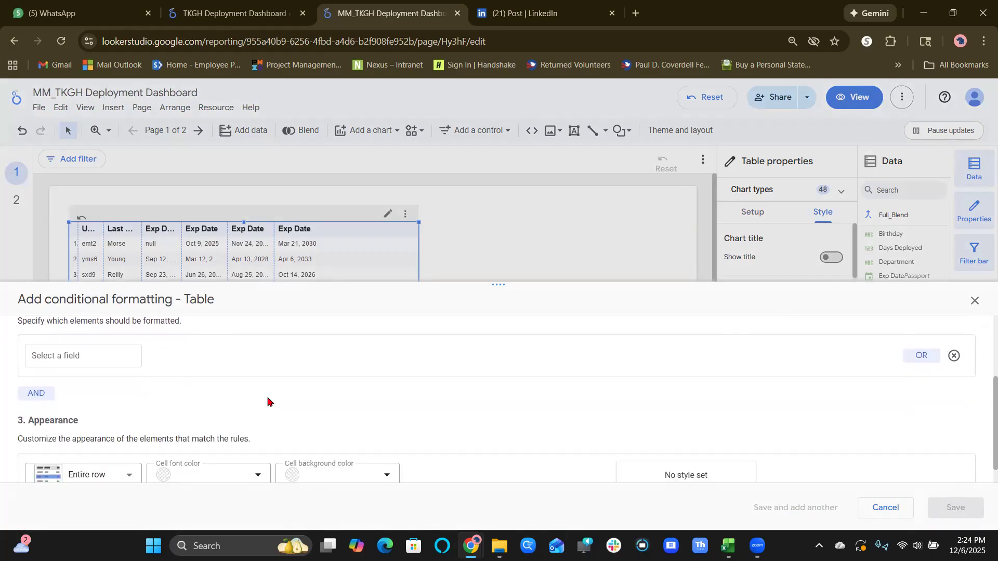
click(123, 354)
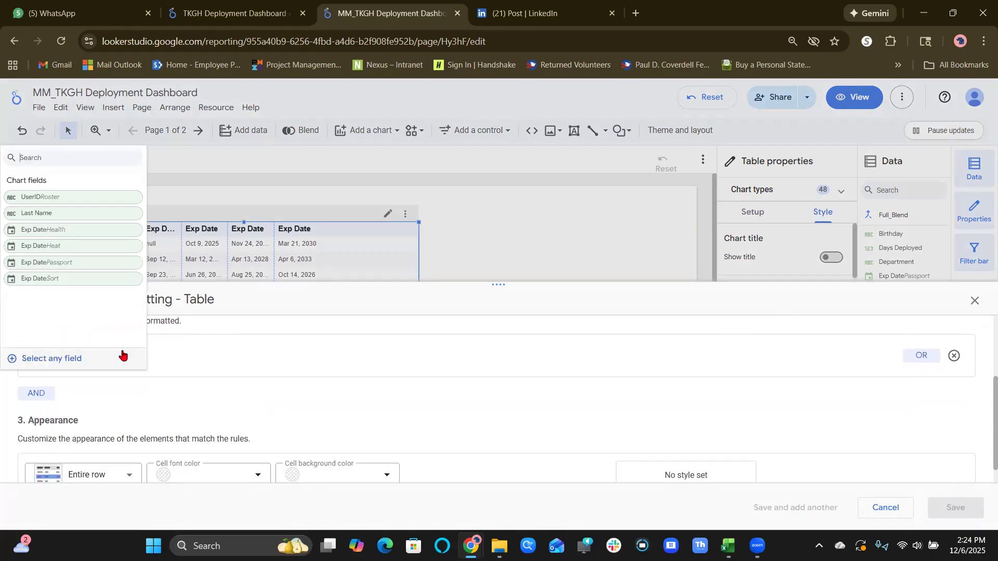
right_click(121, 234)
click(101, 233)
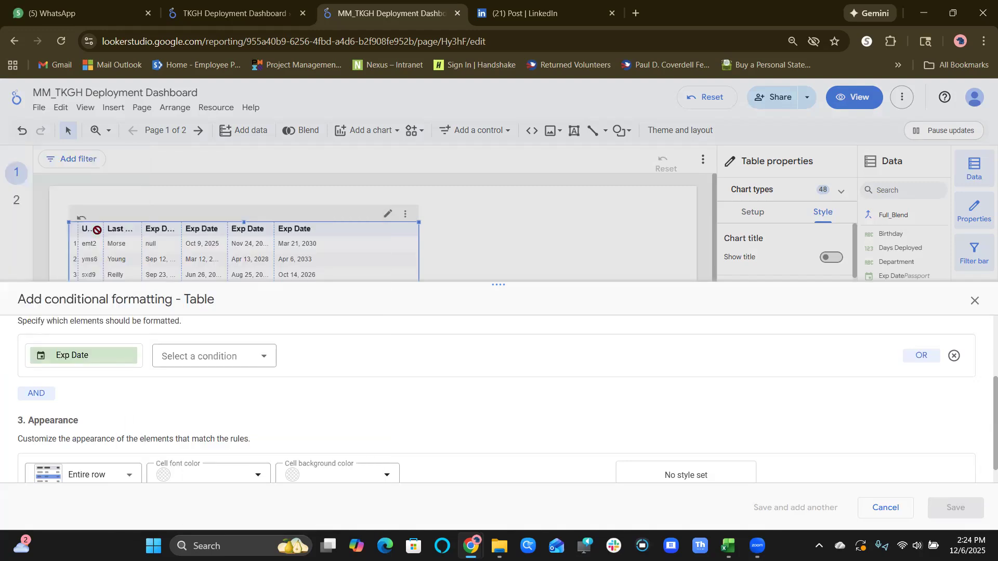
click(24, 395)
scroll(135, 406, down, 1)
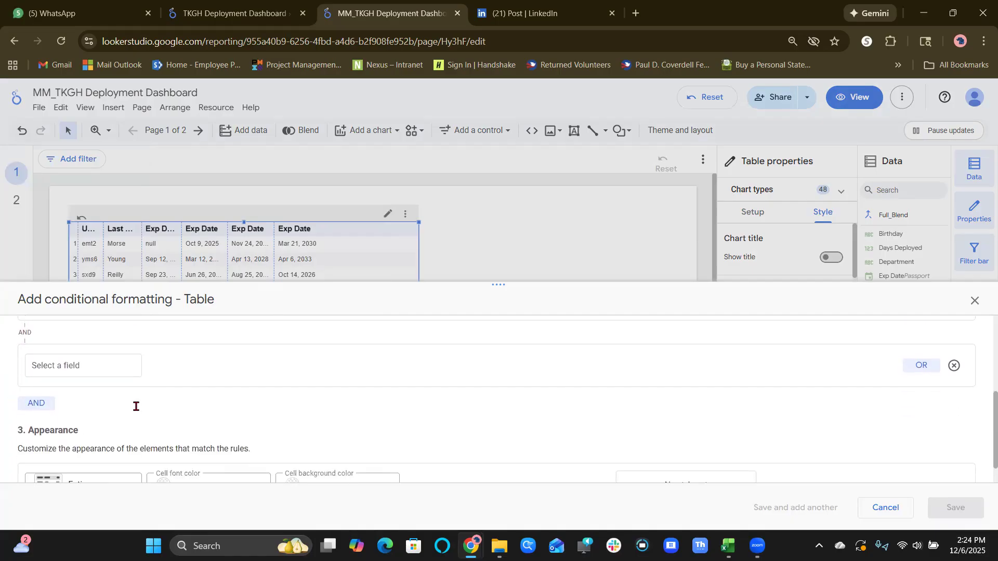
click(112, 370)
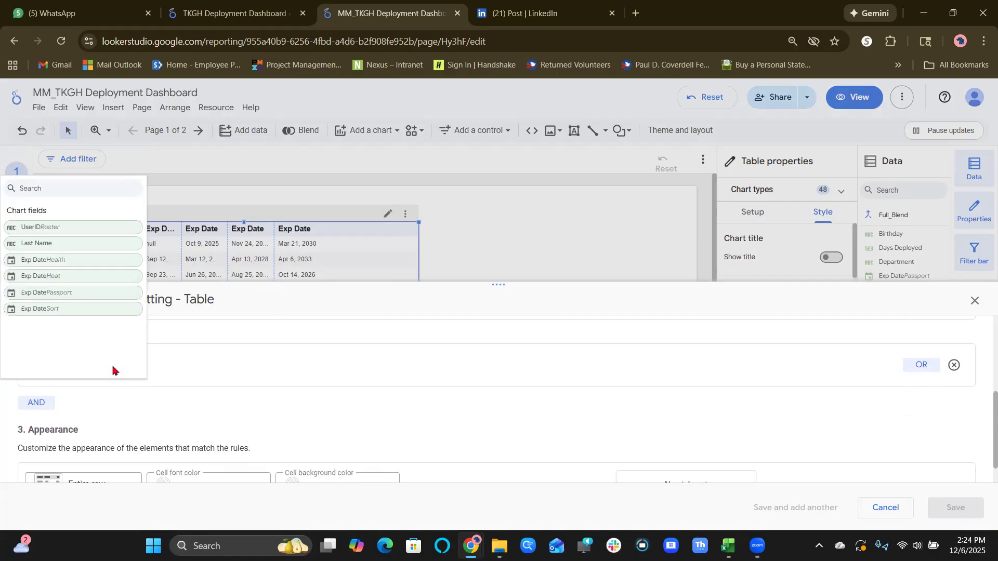
click(229, 378)
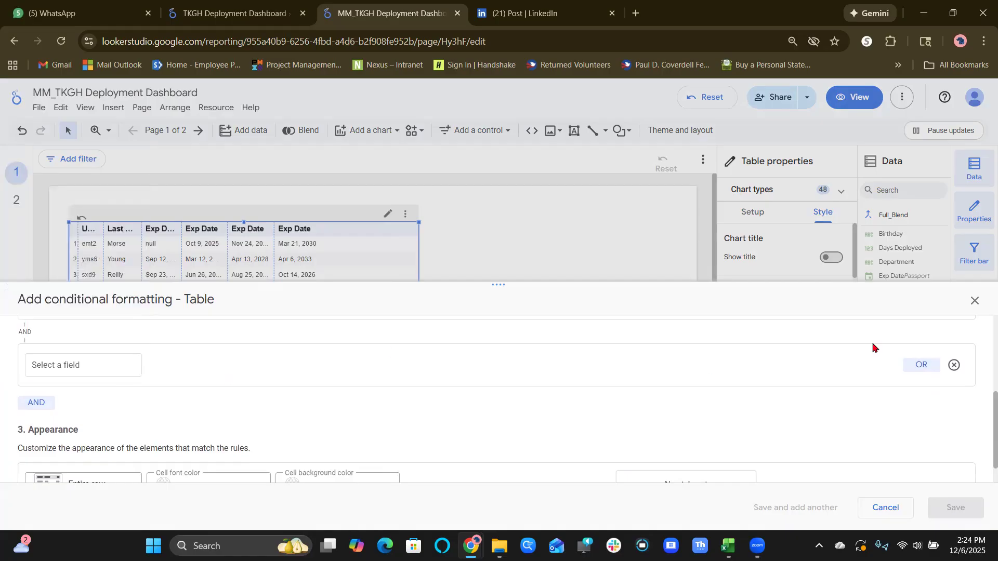
click(955, 366)
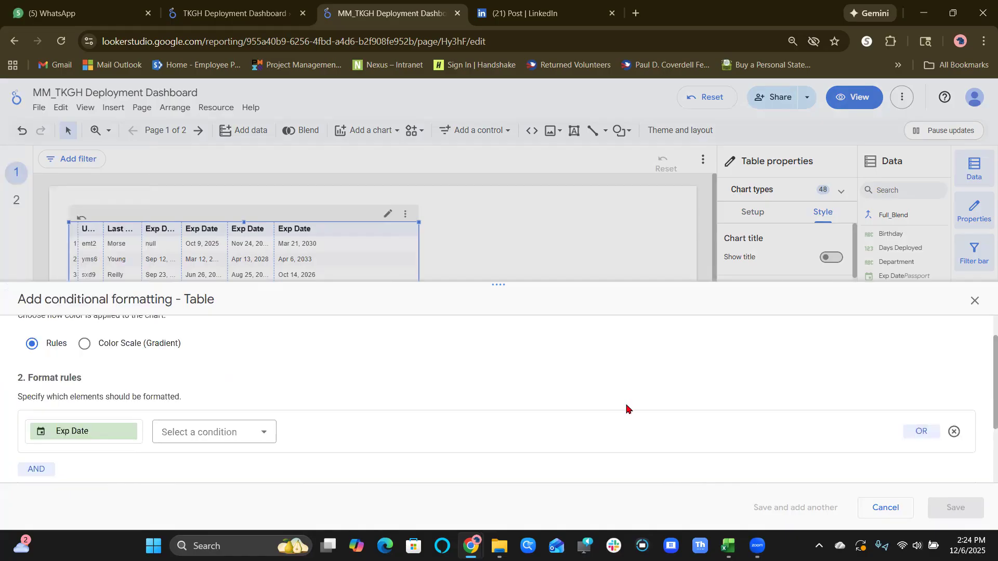
Add a blank OR condition to the Health Exp Date formatting rule.
scroll(626, 408, down, 1)
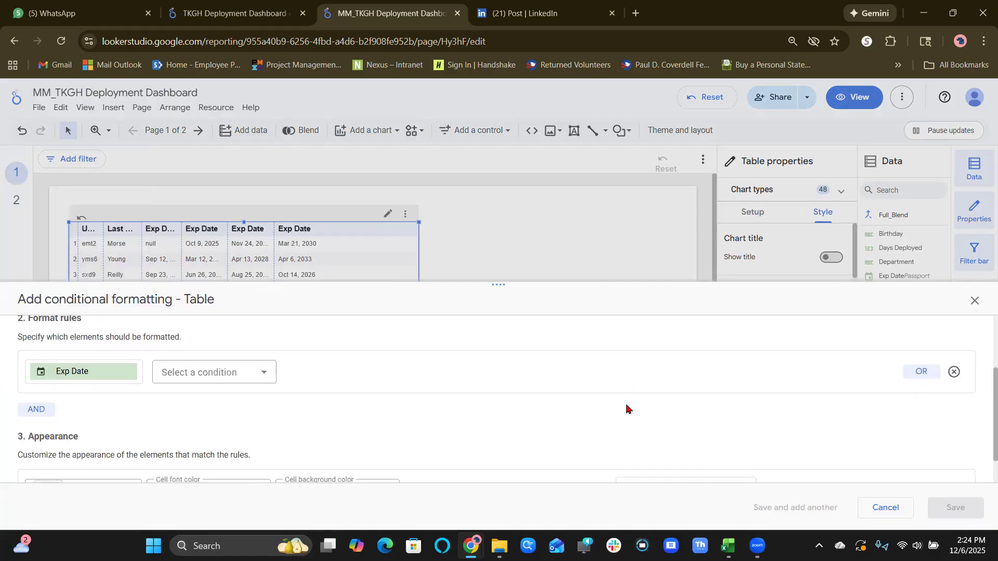
click(910, 369)
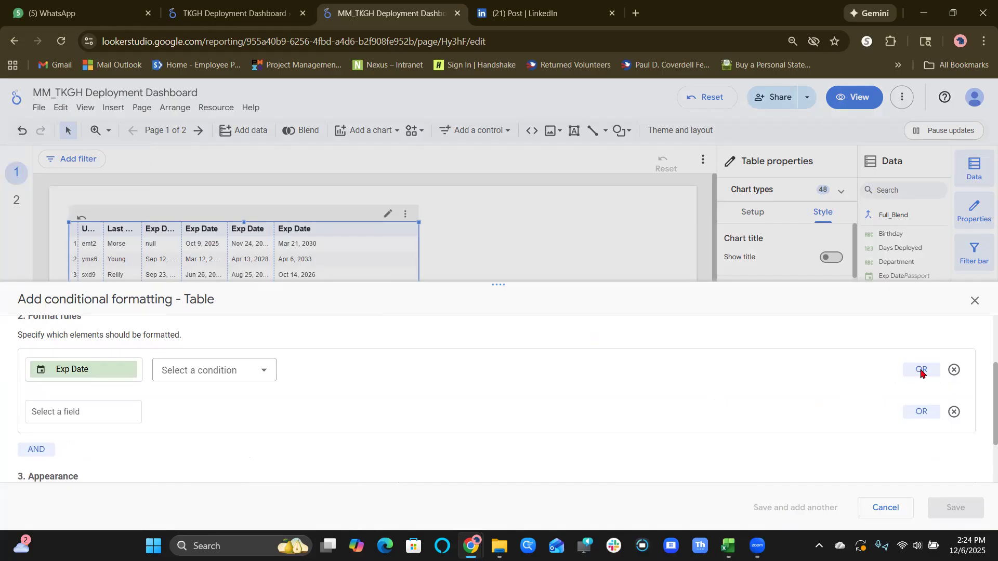
right_click(920, 373)
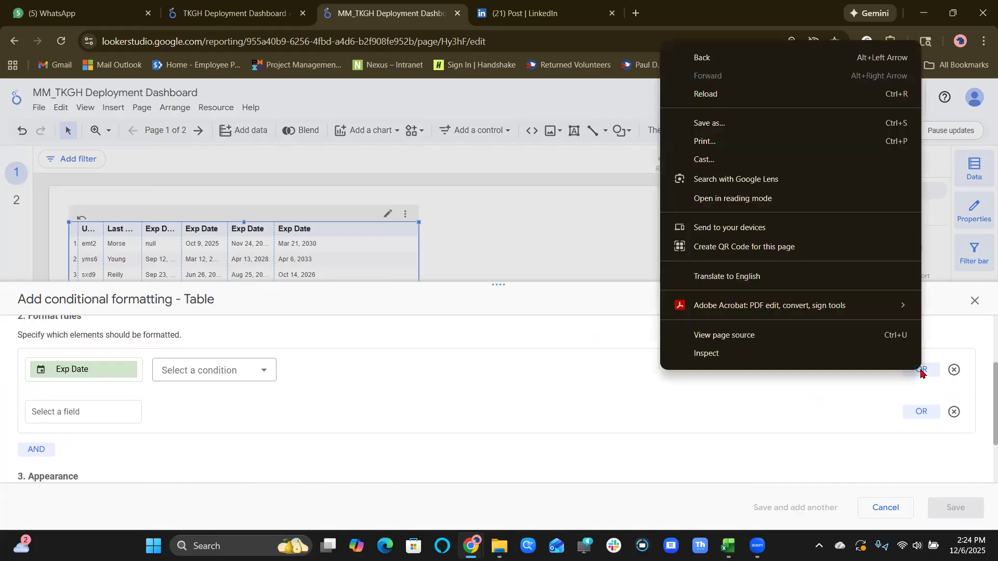
key(Escape)
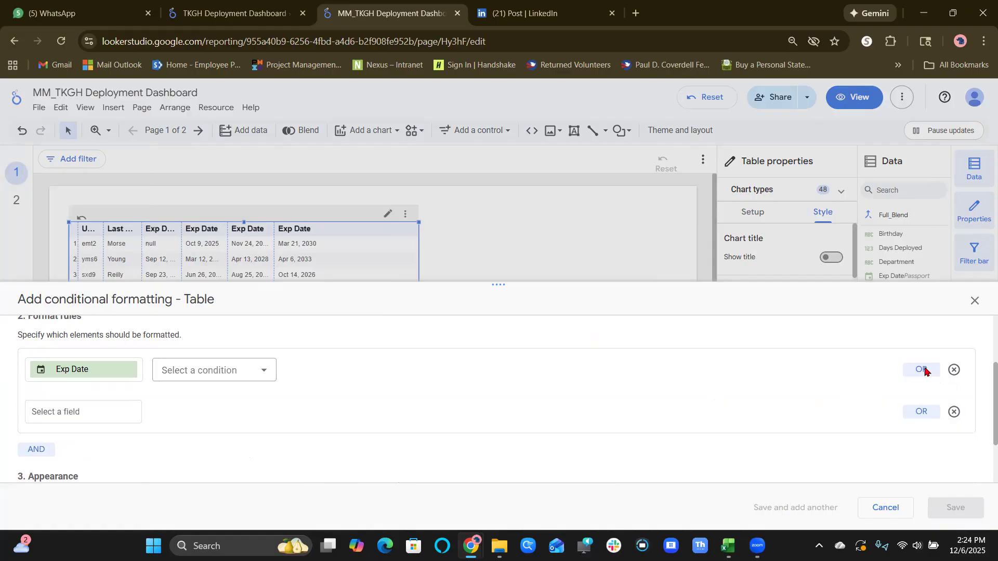
right_click(924, 372)
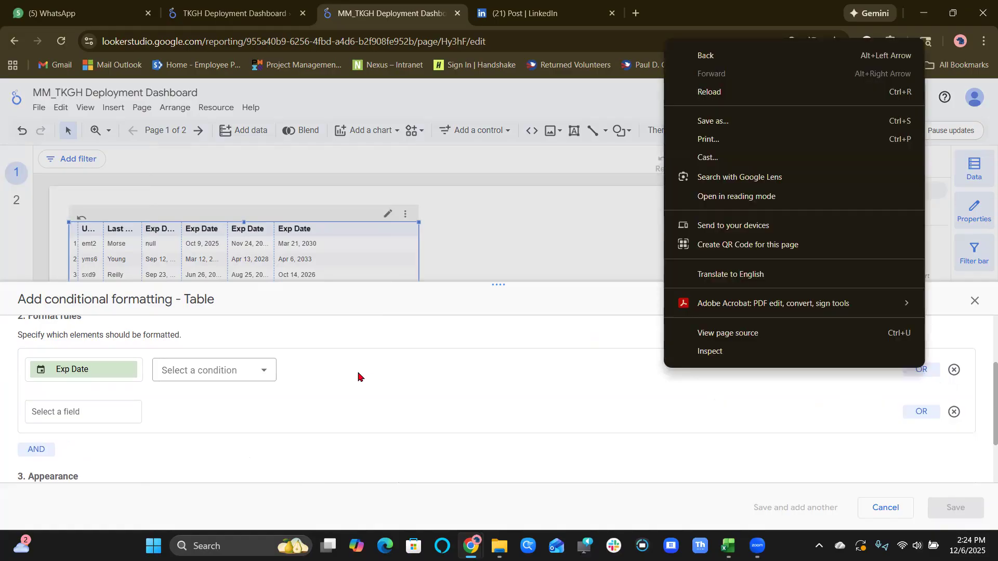
Set the Health Exp Date condition to EQUAL TO and replace the blank OR condition with a new blank one.
click(259, 378)
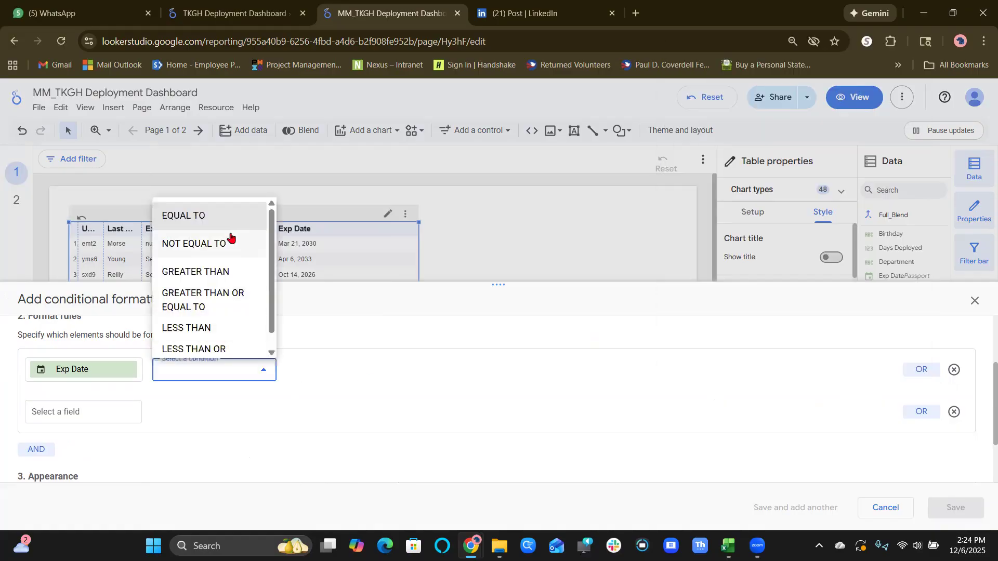
click(229, 255)
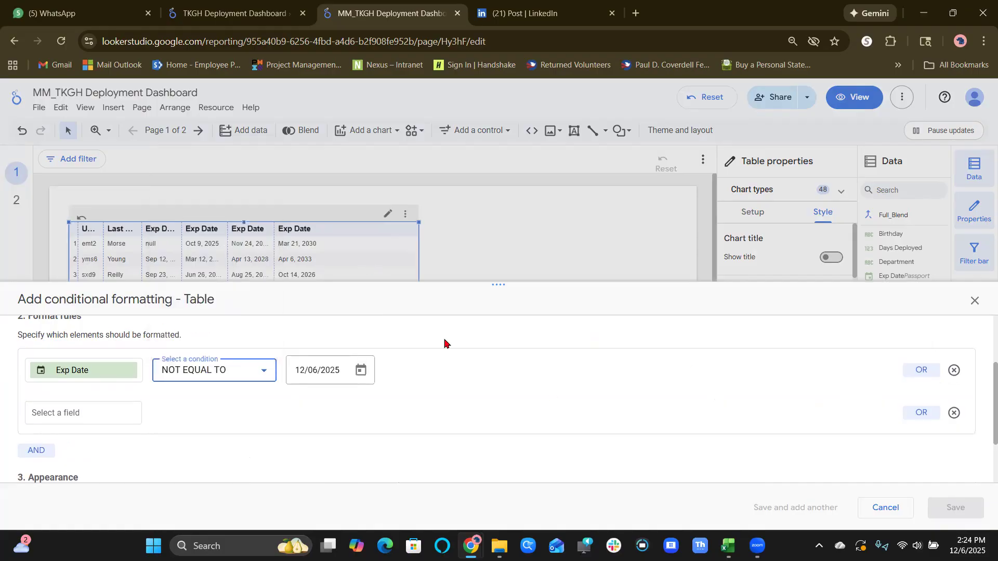
click(263, 371)
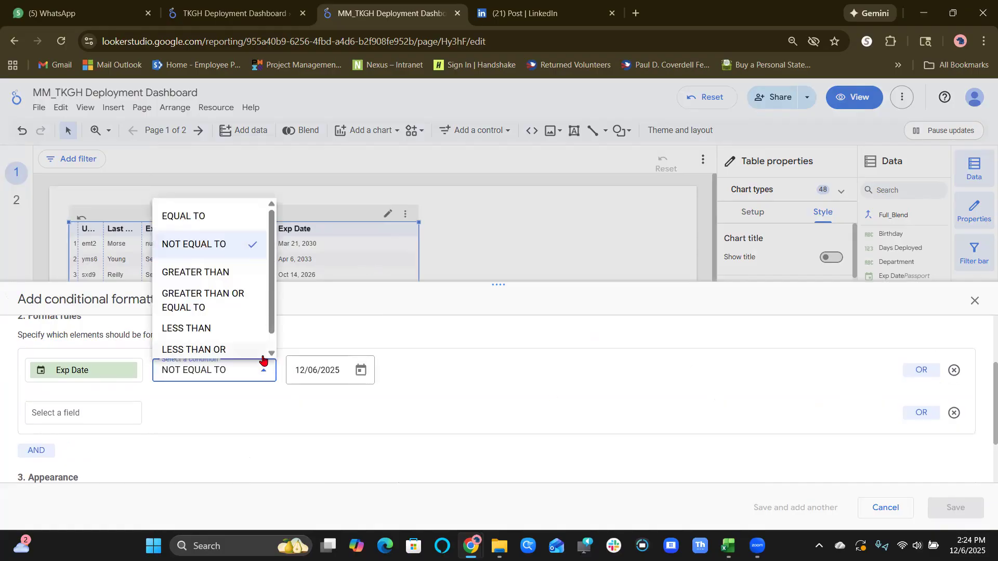
click(225, 219)
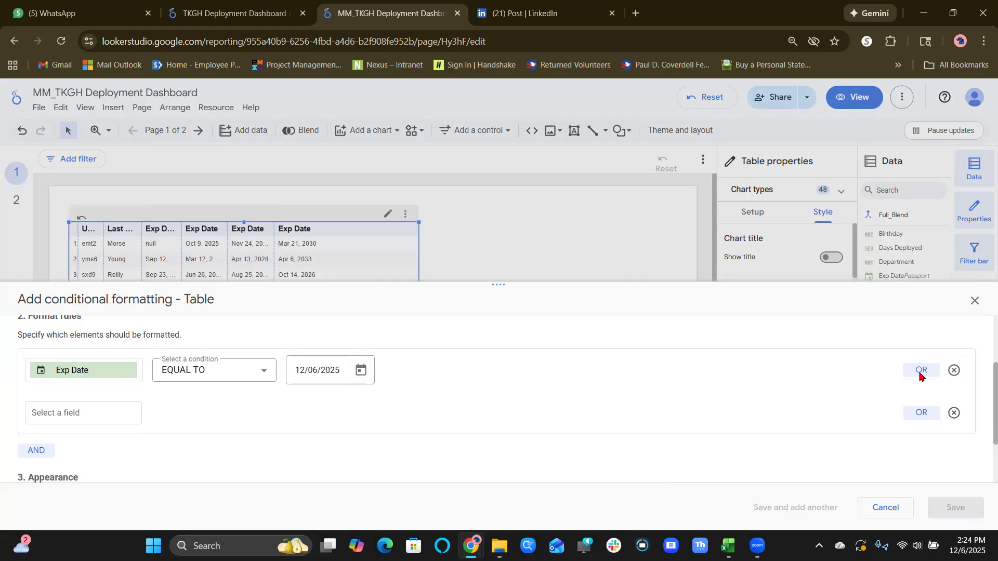
click(954, 413)
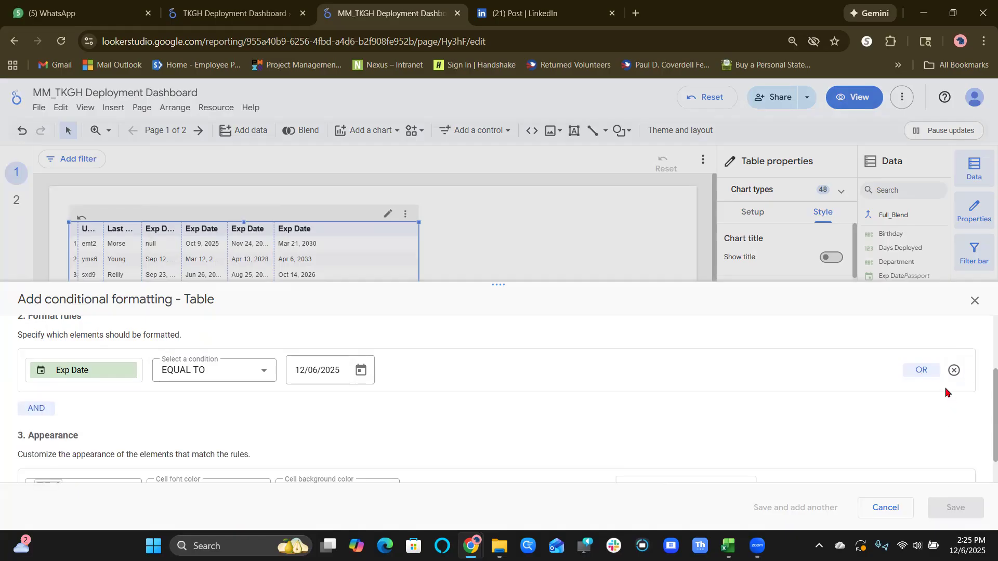
click(922, 371)
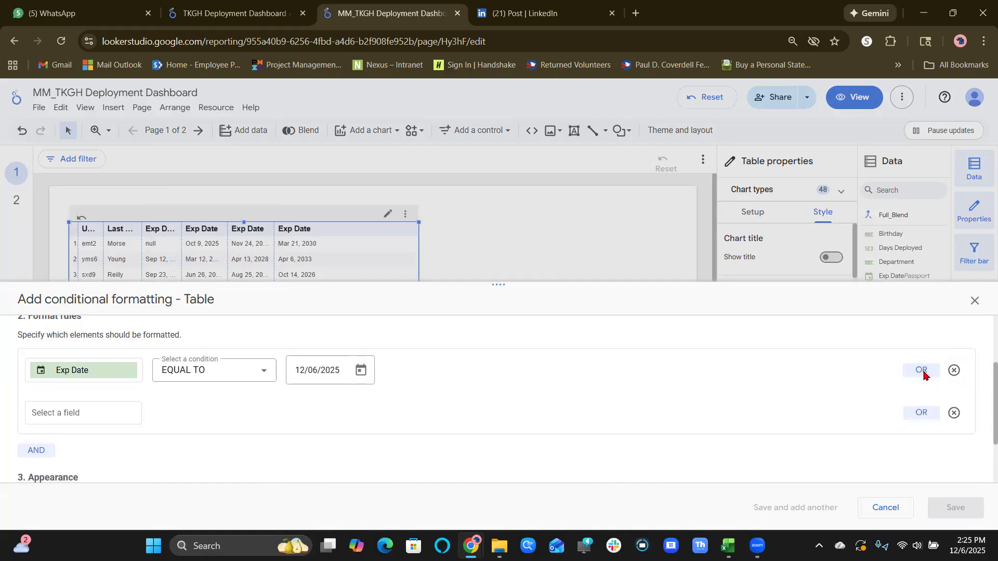
Remove the blank OR condition, set the Health Exp Date condition to LESS THAN, and keep no extra AND condition.
click(954, 409)
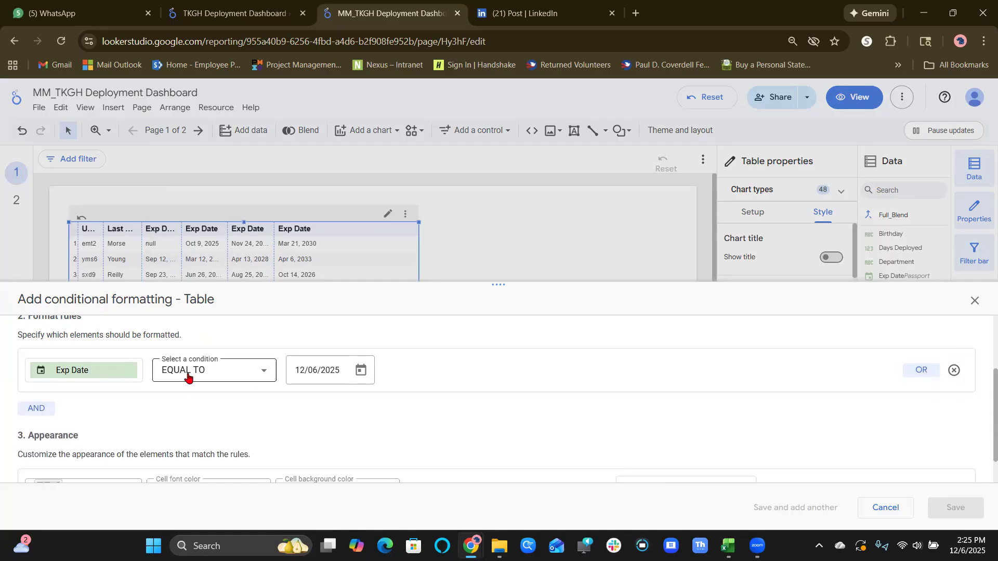
click(208, 375)
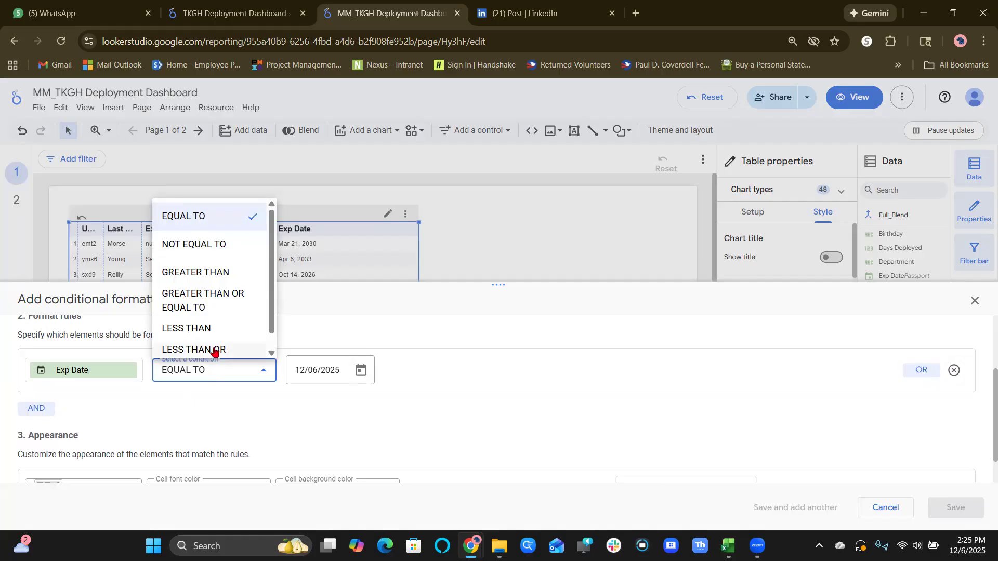
click(214, 331)
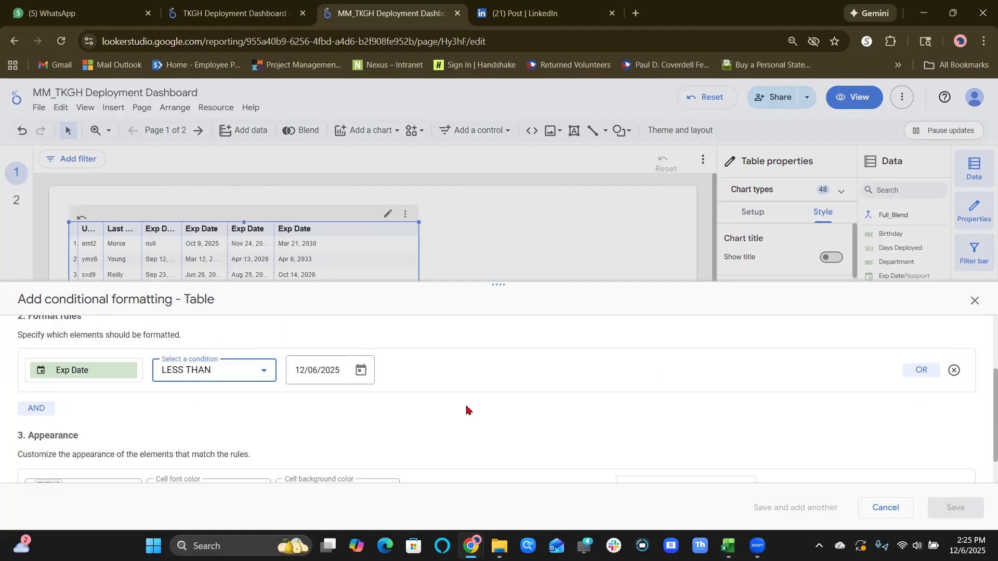
click(28, 413)
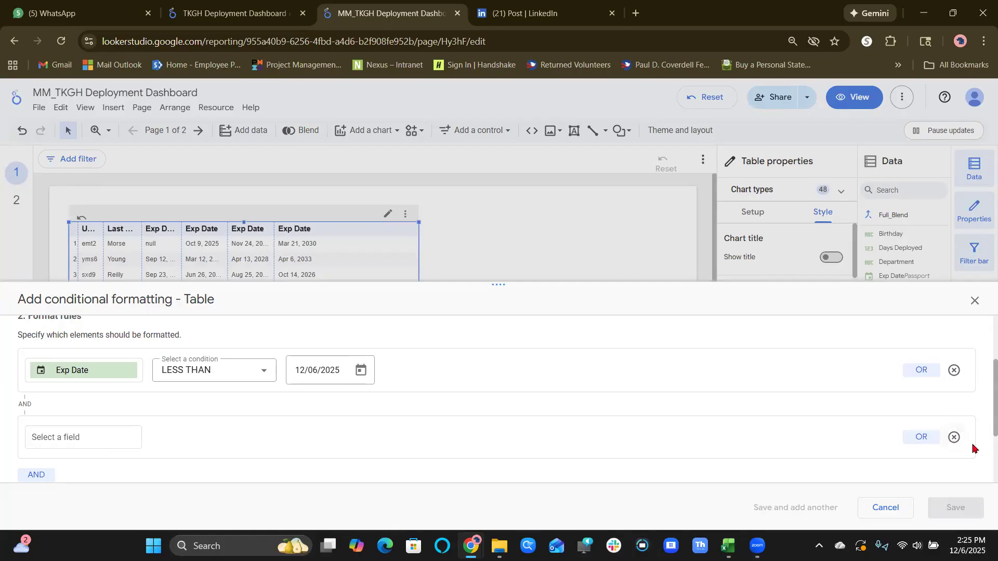
click(953, 438)
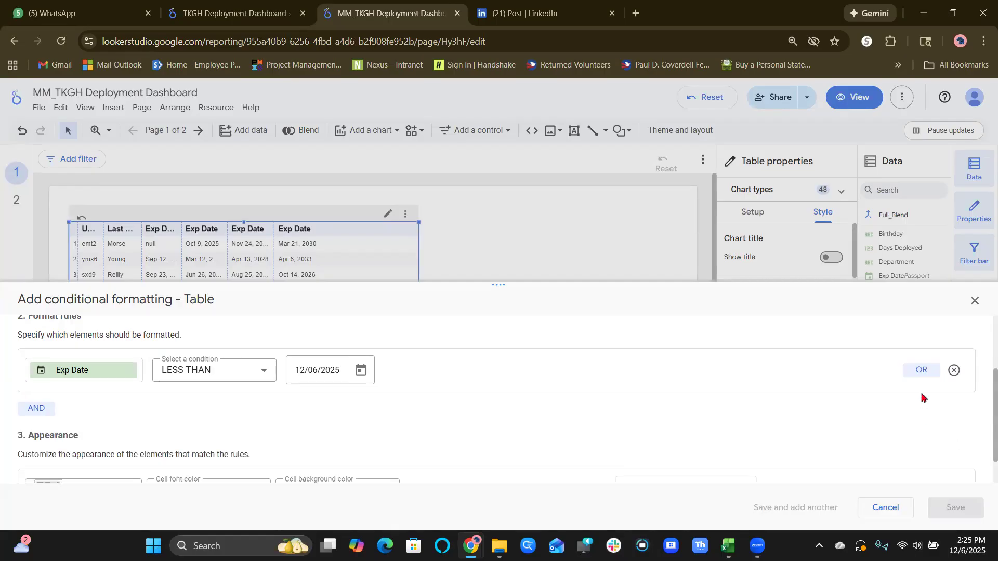
Add three OR conditions to the formatting rule for the Heat, Passport and Sort Exp Date fields.
click(921, 371)
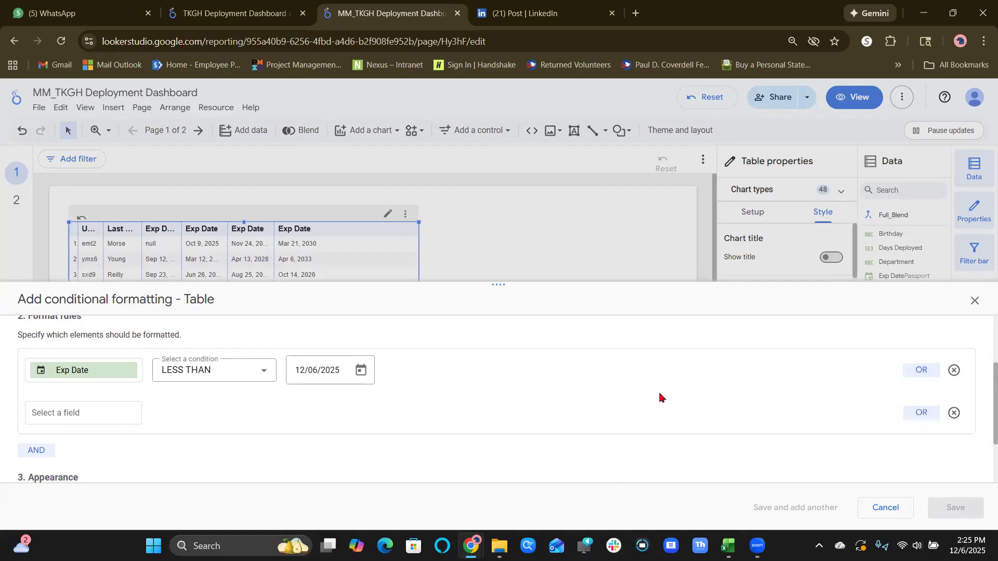
click(104, 413)
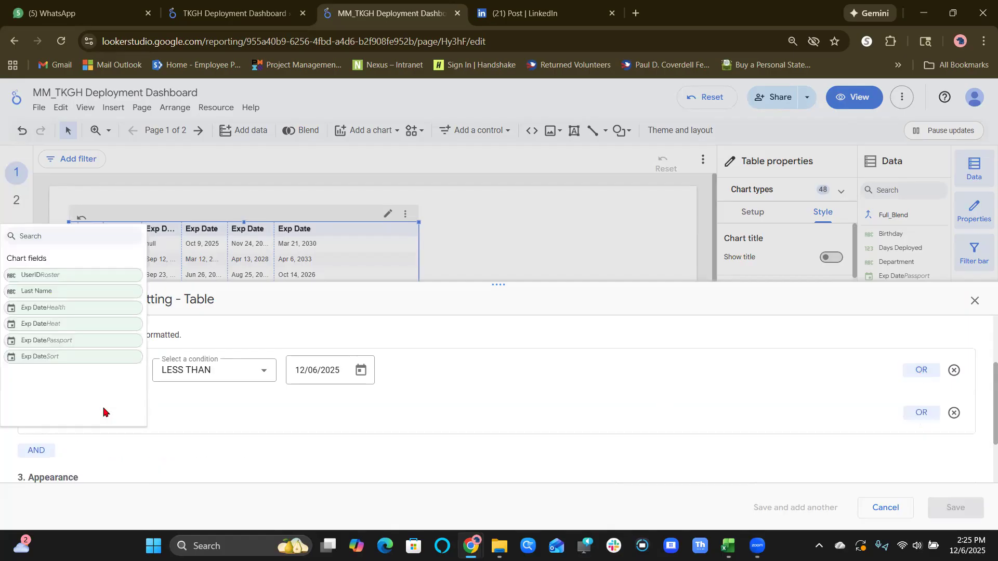
click(120, 324)
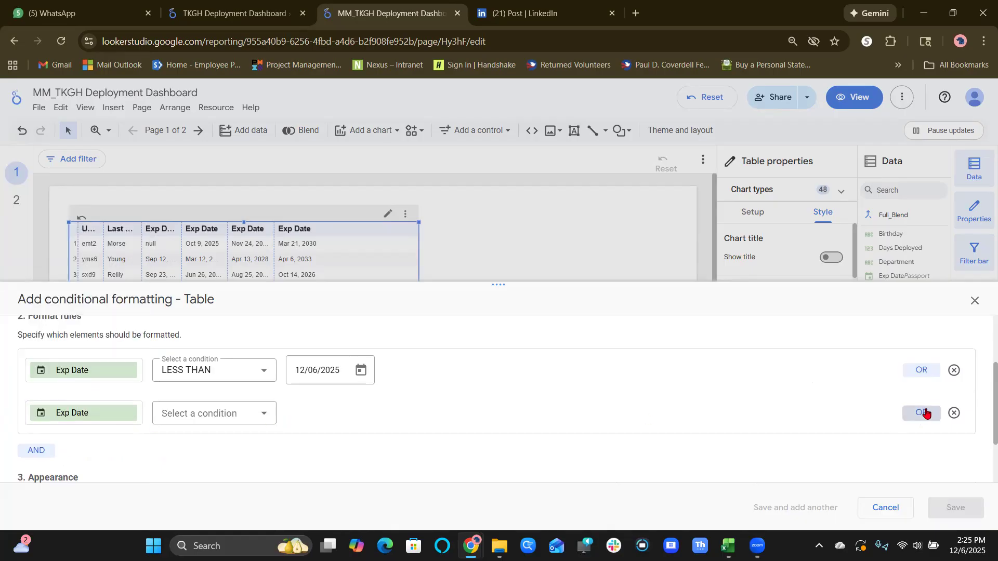
click(926, 413)
click(85, 455)
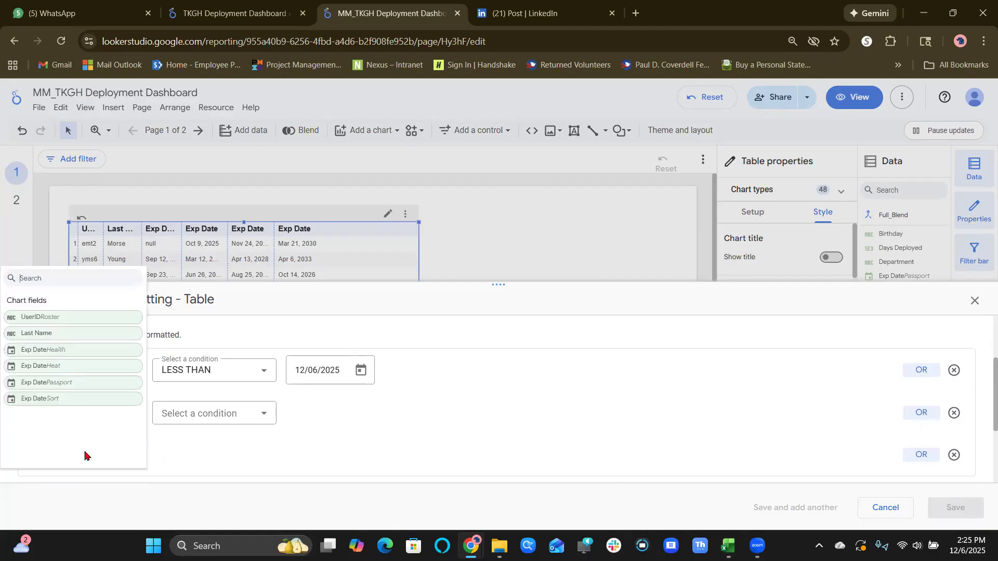
click(97, 388)
click(926, 455)
scroll(634, 394, down, 2)
click(111, 399)
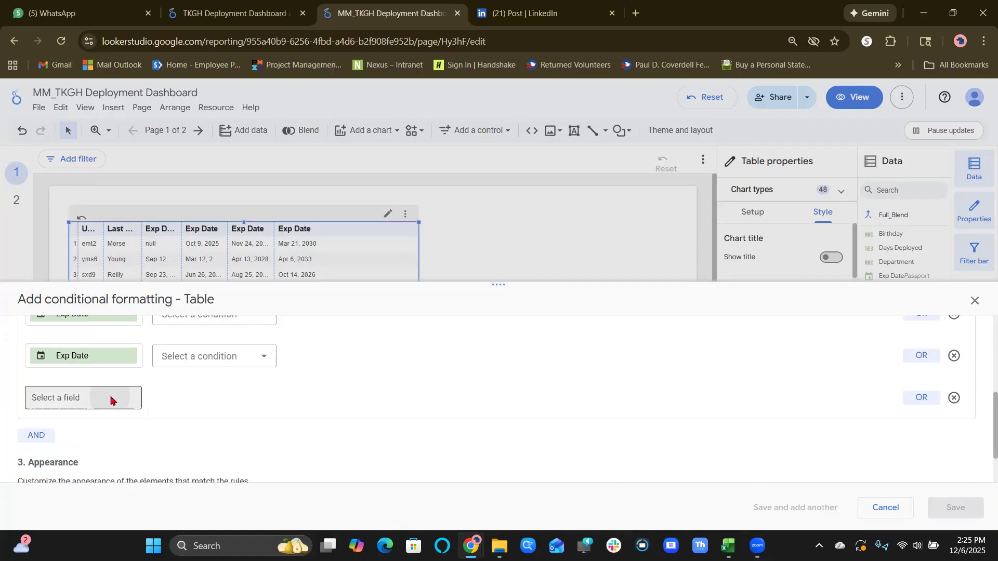
click(111, 348)
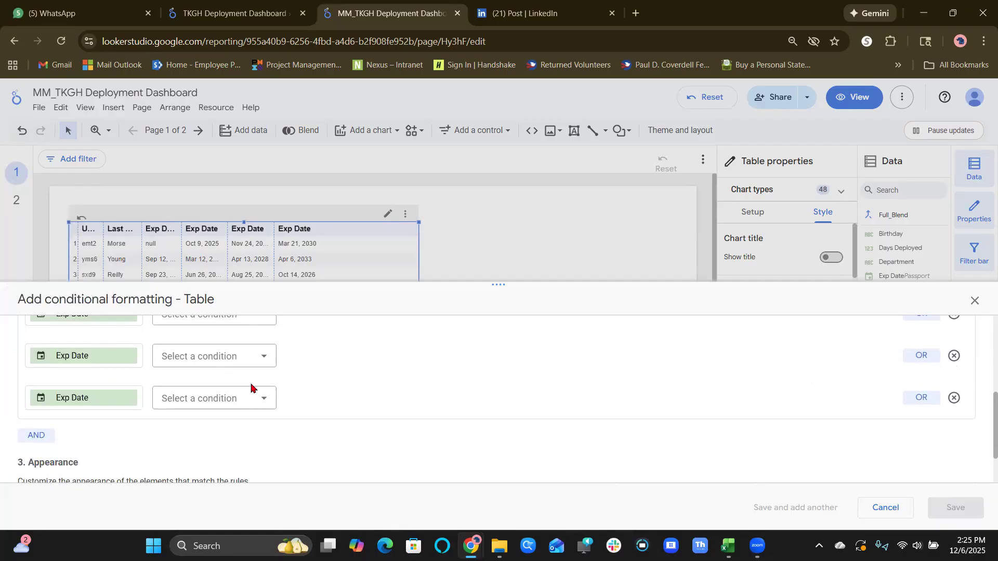
Reselect the Health Exp Date field for the rule's first condition and set it to LESS THAN 12/06/2025.
scroll(341, 401, up, 2)
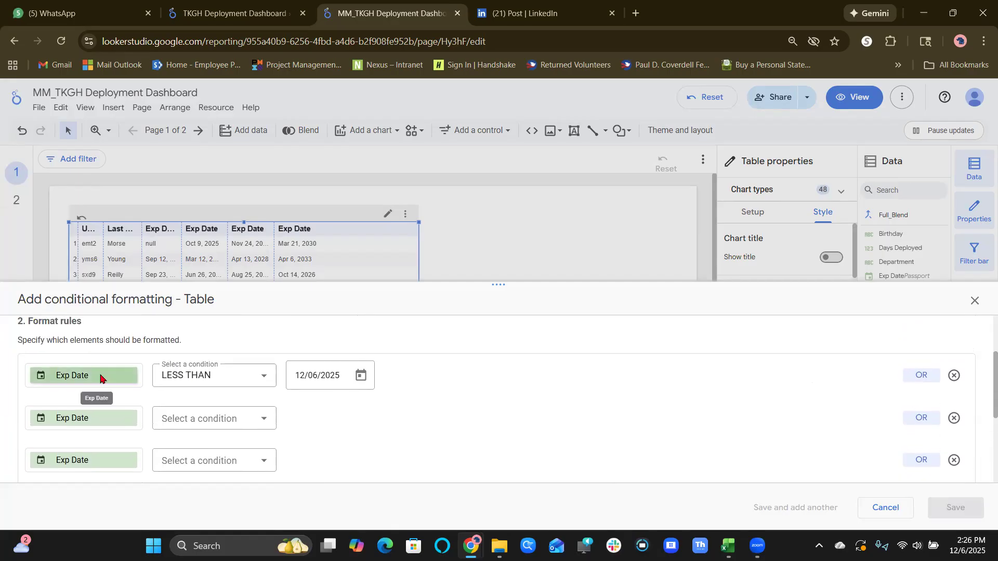
click(101, 376)
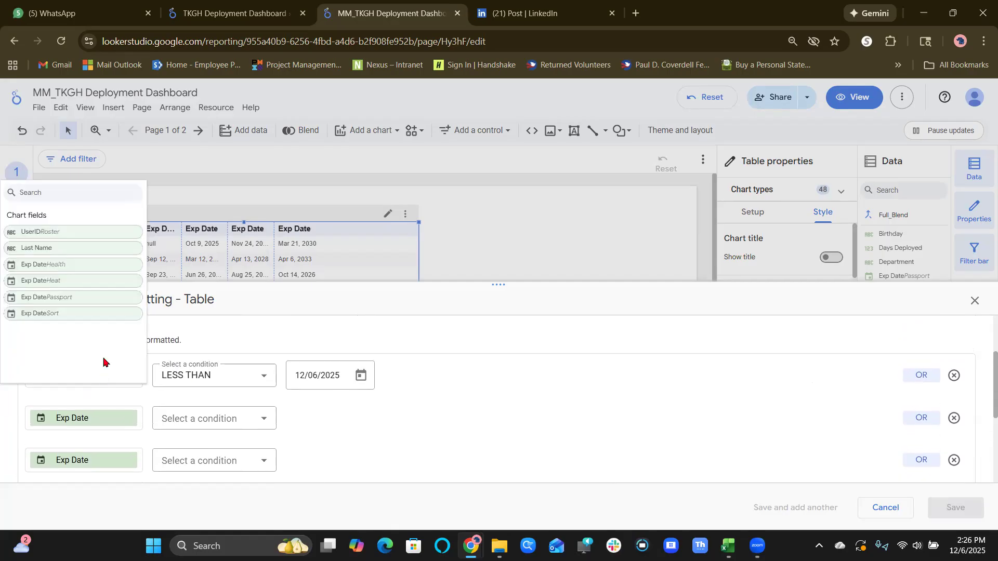
click(120, 271)
scroll(120, 271, down, 3)
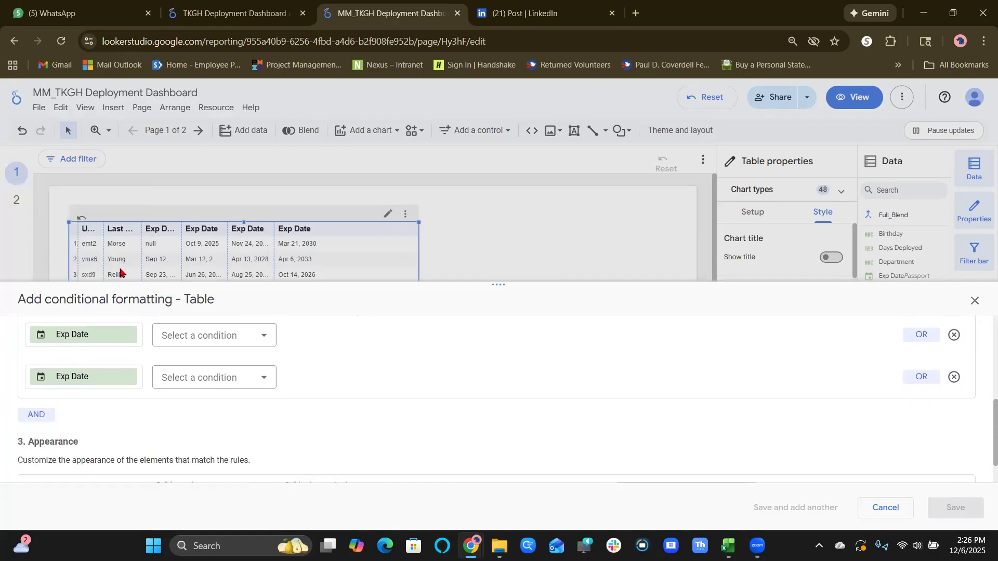
scroll(318, 400, up, 2)
click(263, 380)
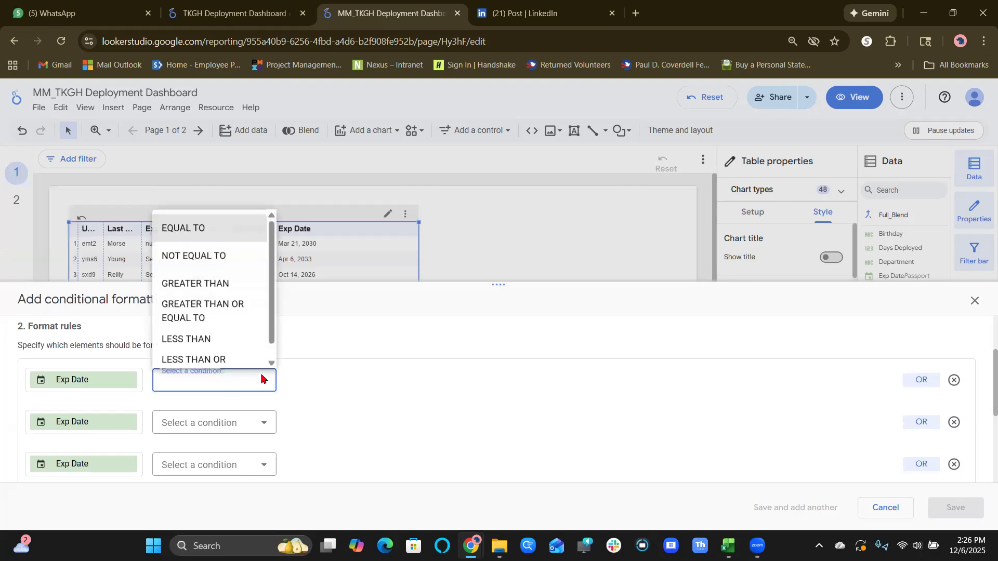
click(250, 345)
Set the Heat, Passport and Sort Exp Date conditions to LESS THAN 12/06/2025.
click(258, 425)
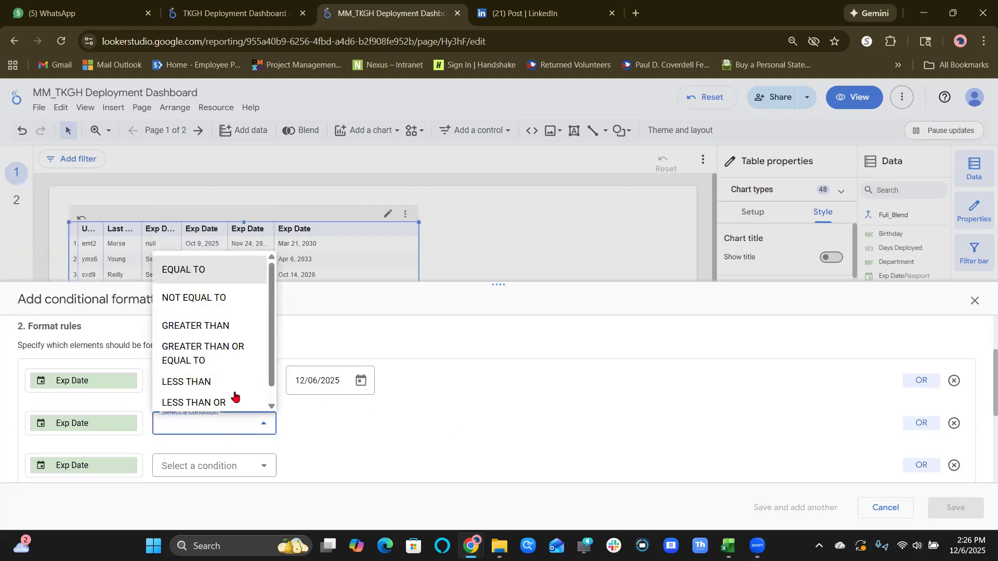
click(234, 388)
click(262, 465)
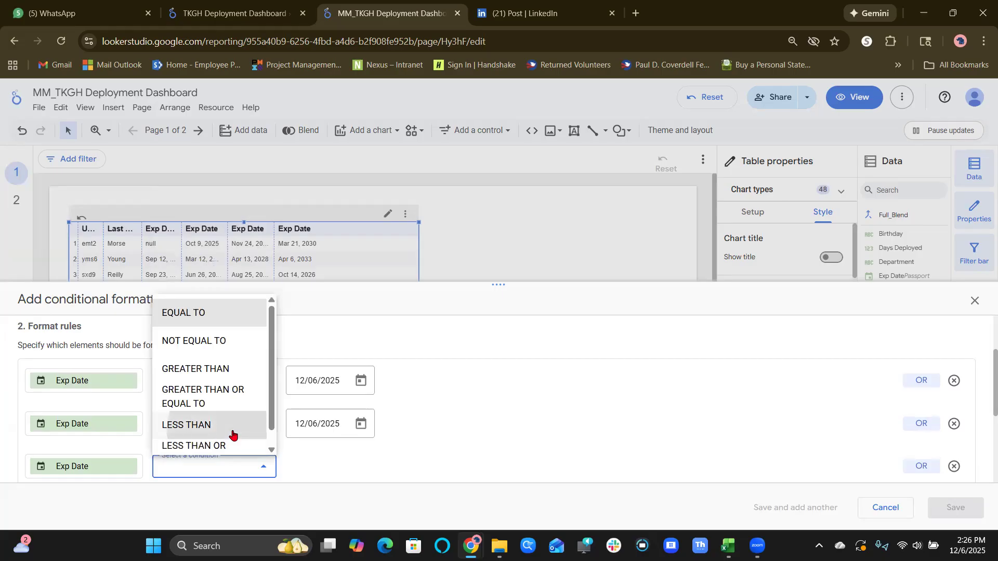
click(232, 434)
click(232, 434)
click(226, 398)
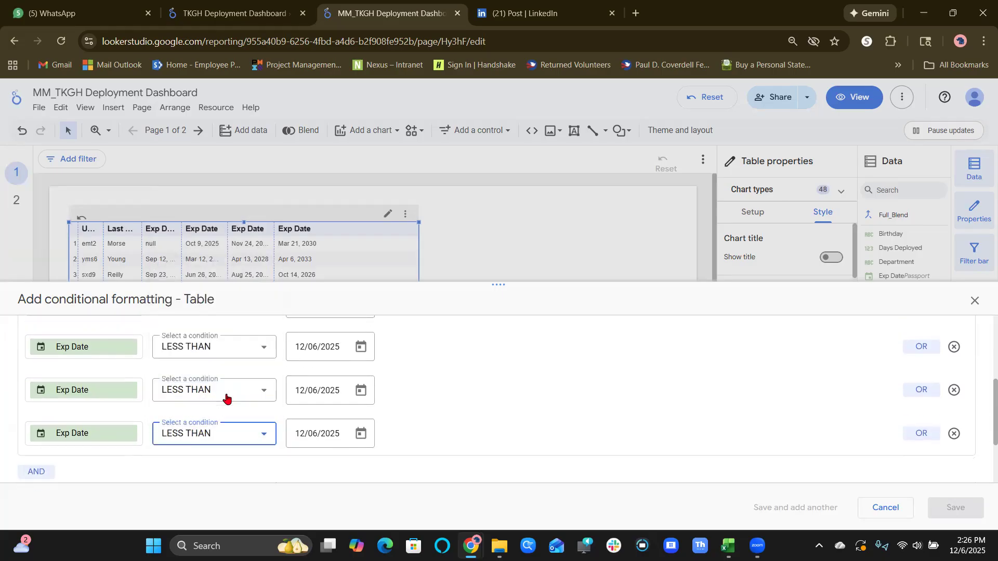
Give entire rows matching the rule an orange-red cell background color and save the conditional formatting.
scroll(498, 428, down, 2)
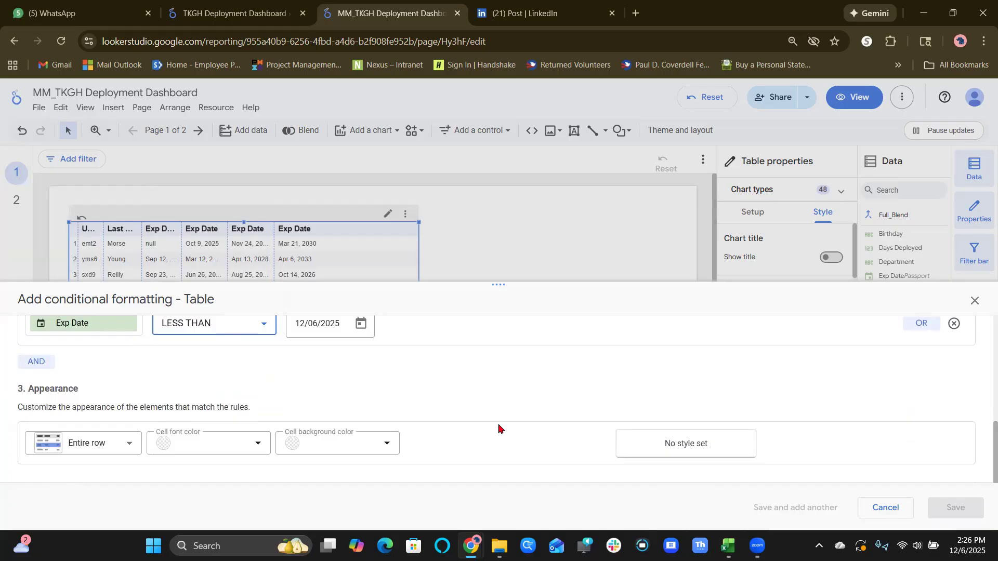
scroll(498, 428, up, 4)
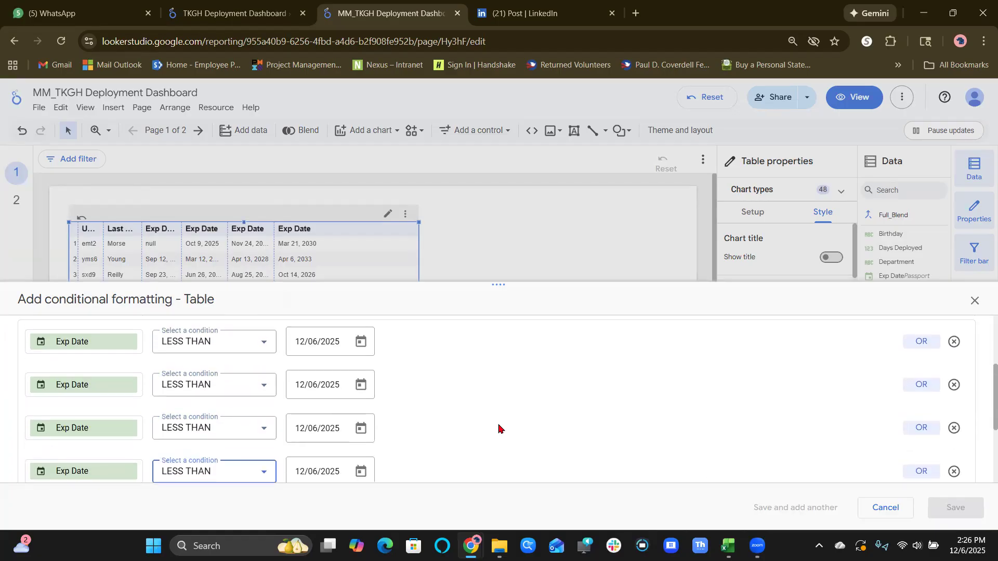
scroll(499, 428, down, 3)
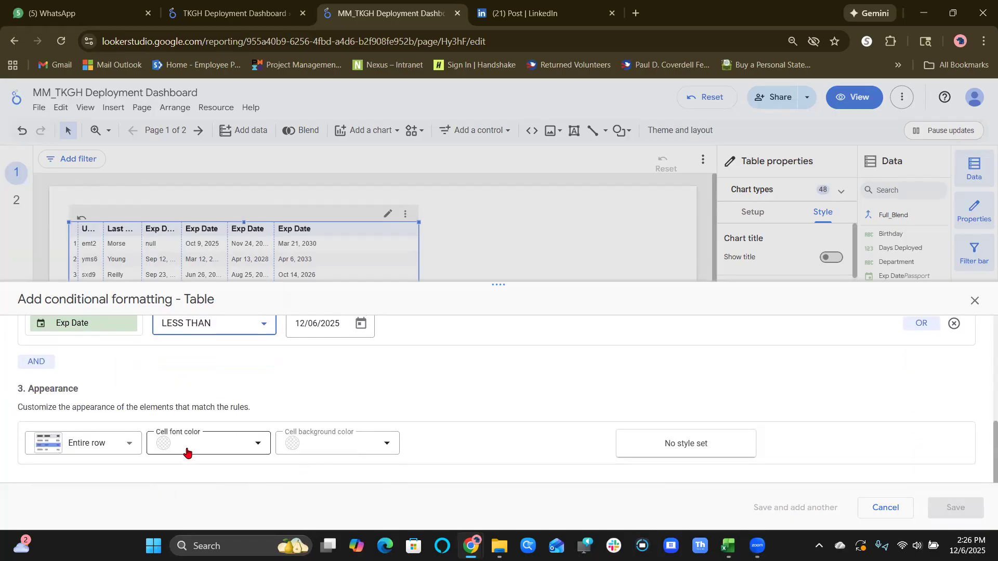
click(374, 443)
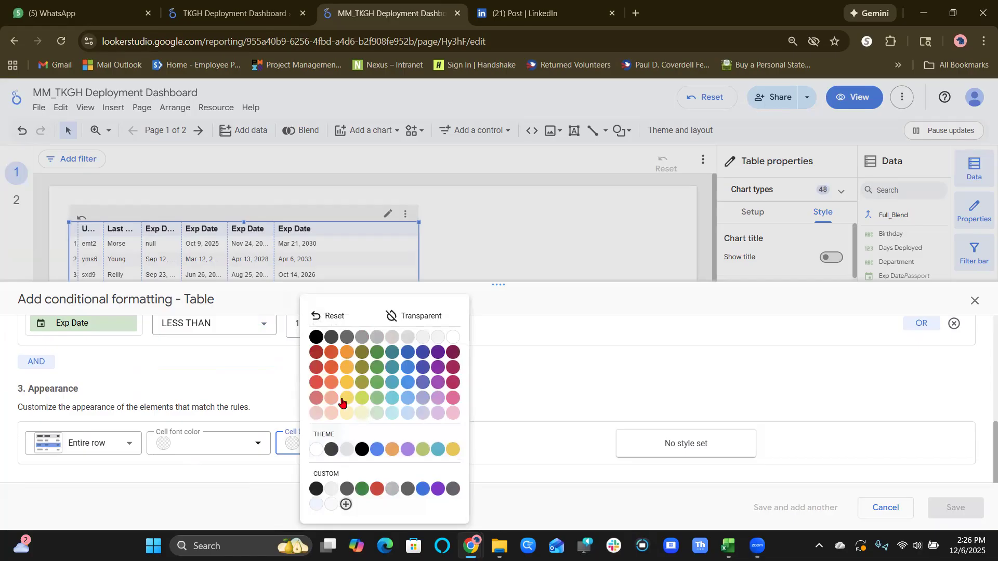
click(332, 383)
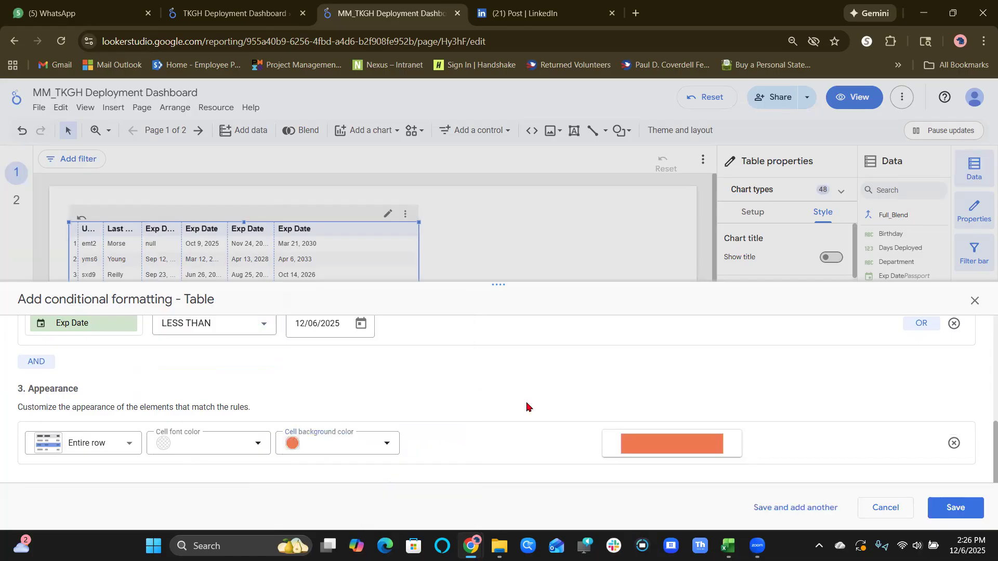
click(953, 507)
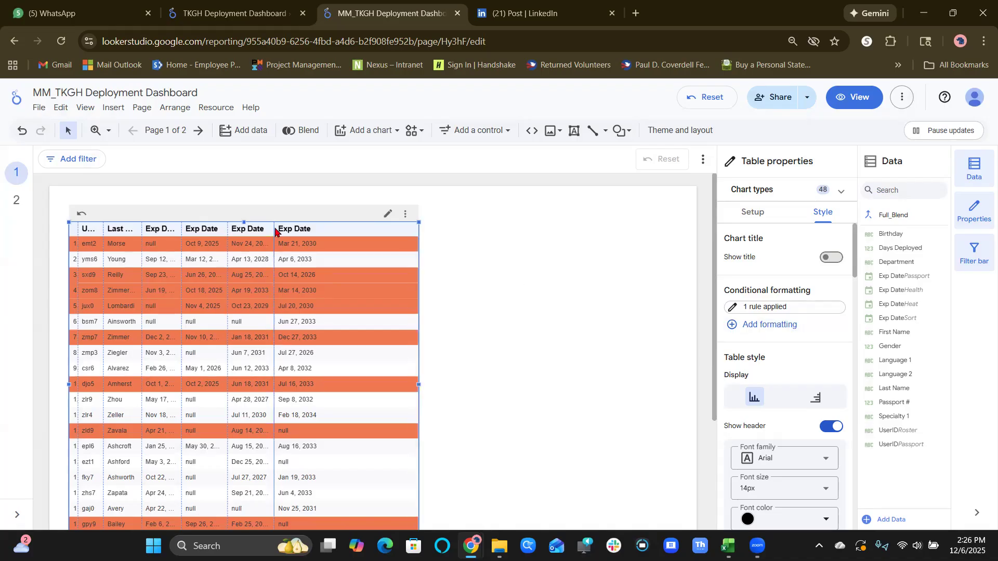
Widen the Passport, Heat and Health Exp Date columns of the table so their full dates fit.
drag(274, 228, 329, 228)
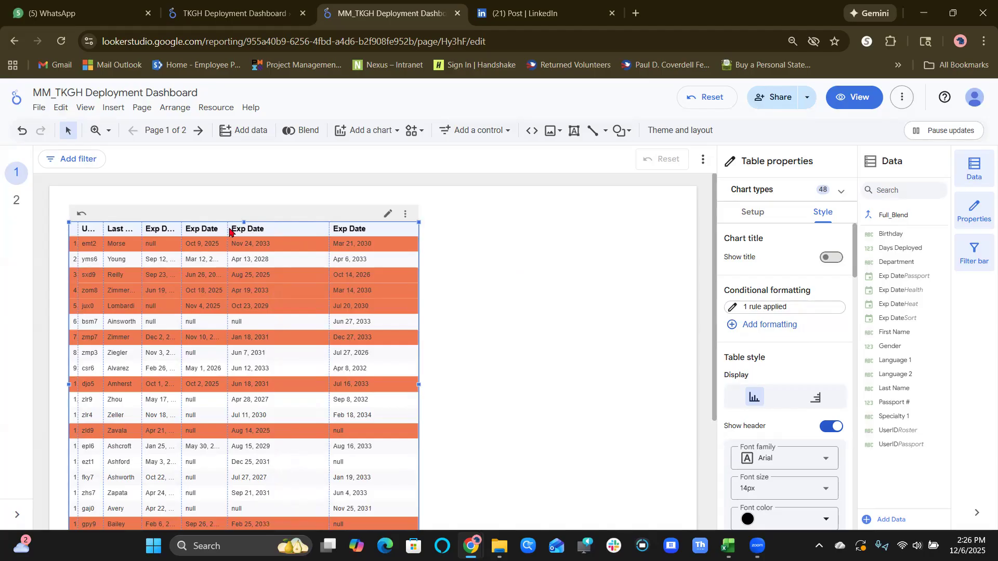
drag(227, 229, 262, 228)
drag(181, 227, 201, 228)
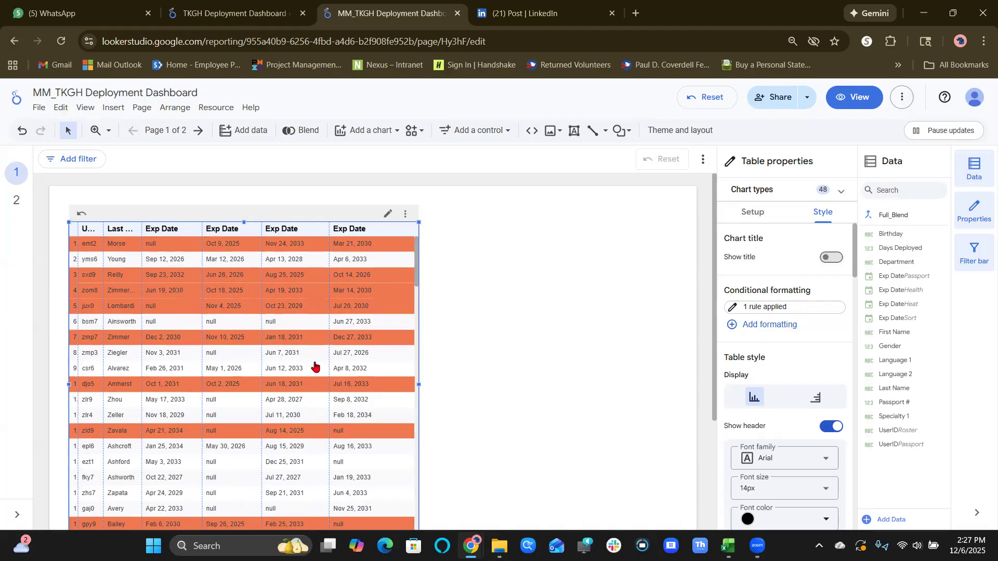
Examine the highlighted rows and expiry dates throughout the table, and open page 2 to view the approved deployers scorecards.
scroll(318, 372, down, 3)
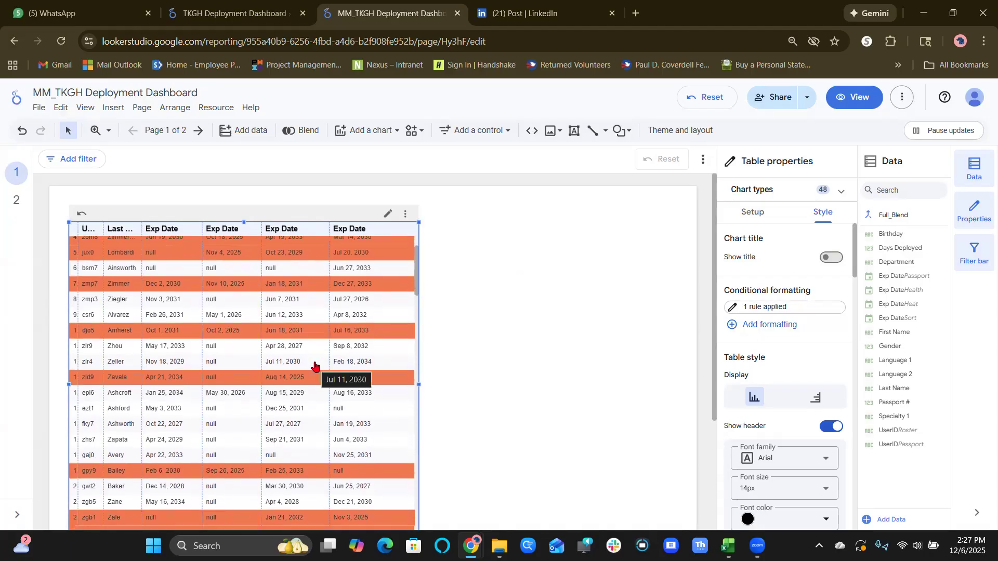
scroll(315, 365, down, 2)
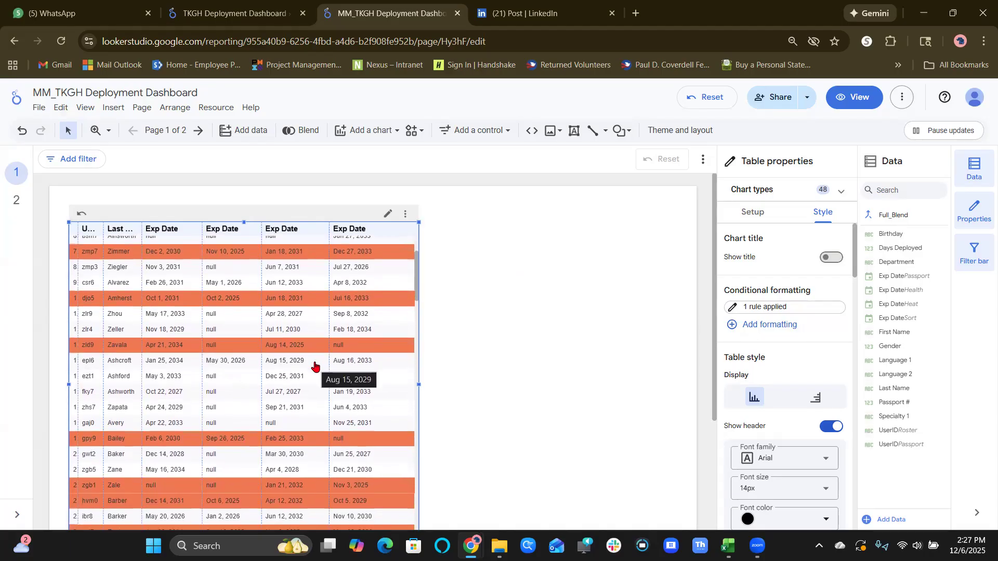
scroll(314, 366, down, 2)
scroll(314, 366, down, 5)
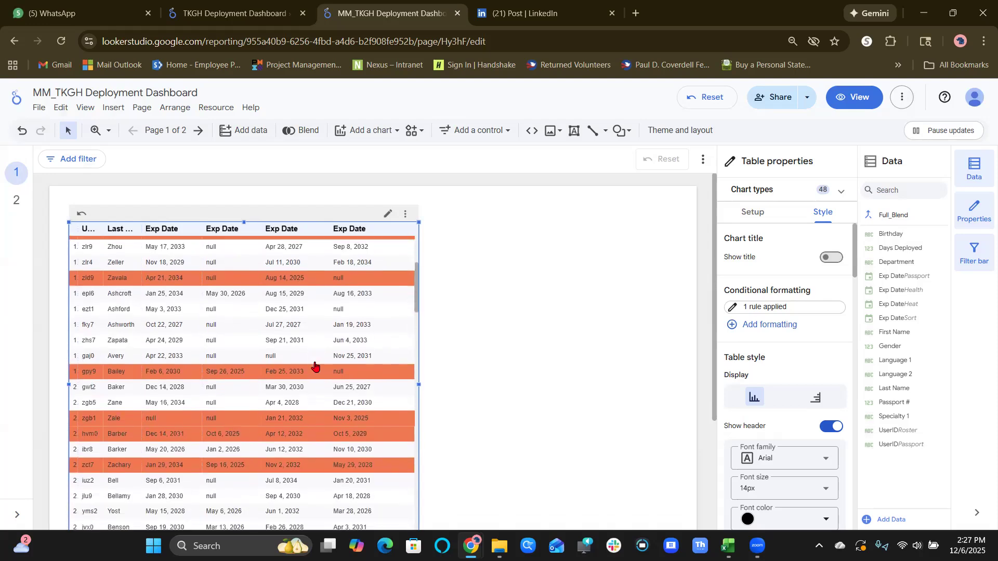
scroll(314, 366, down, 10)
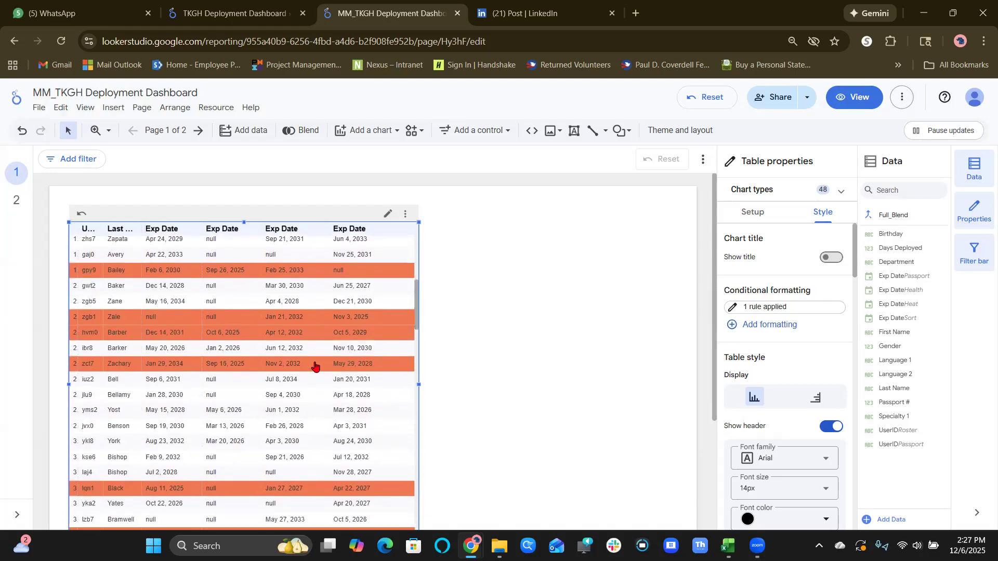
scroll(314, 365, down, 1)
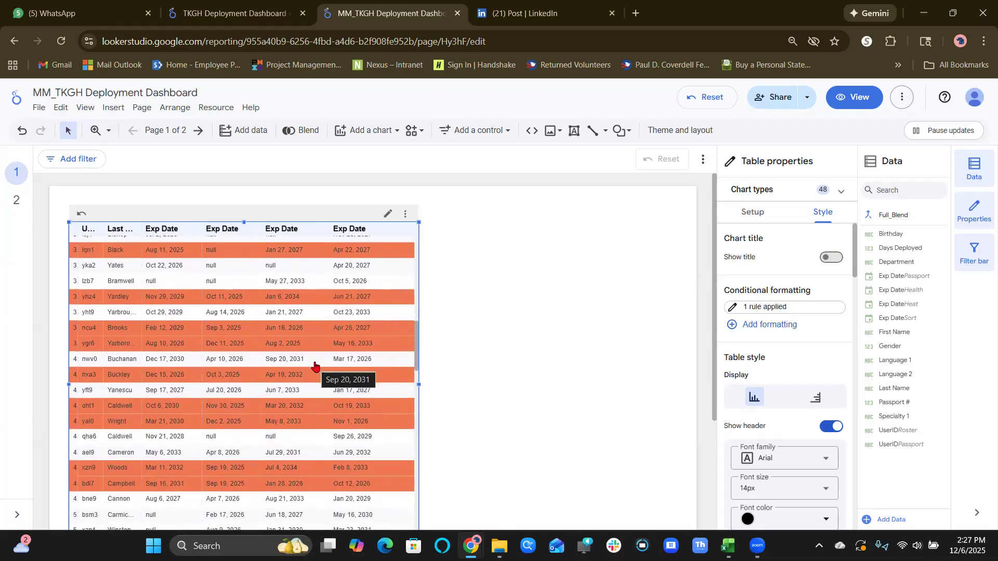
scroll(314, 366, down, 1)
scroll(314, 365, down, 1)
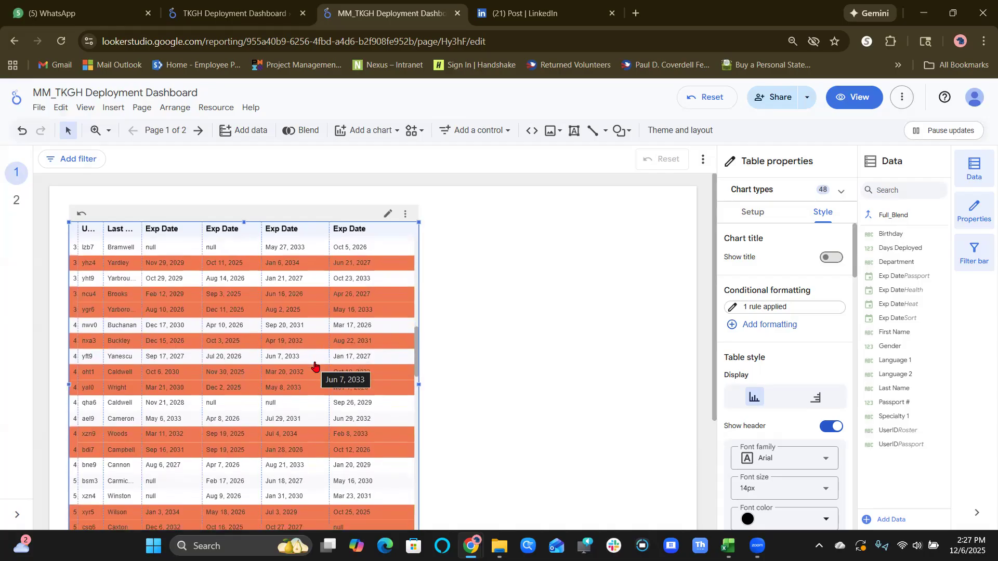
scroll(314, 363, down, 1)
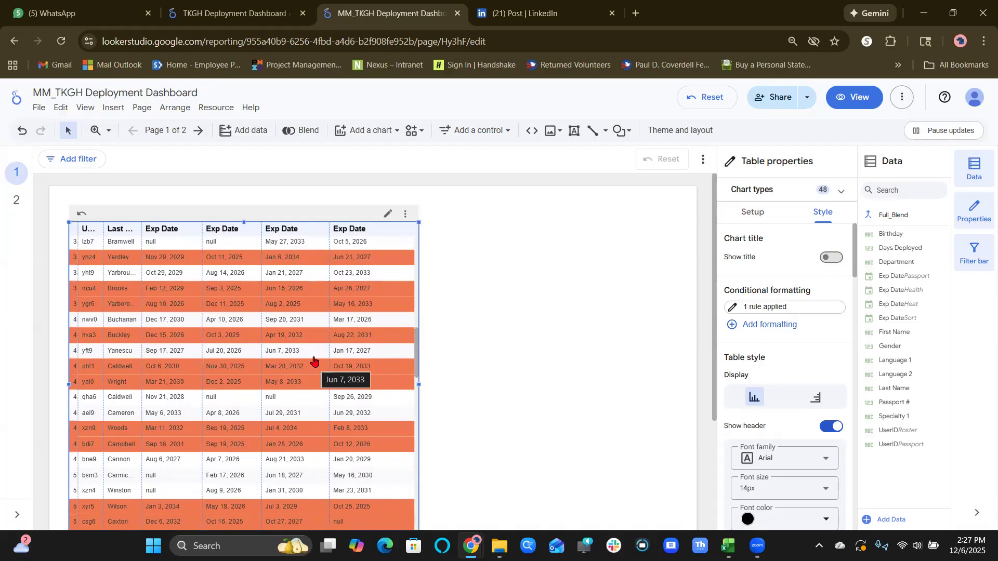
scroll(317, 363, down, 1)
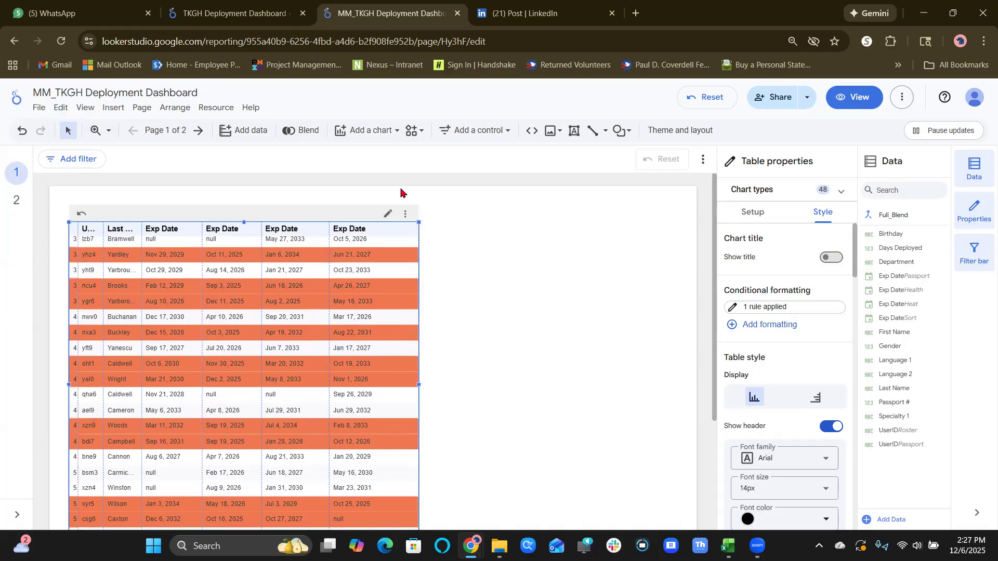
click(9, 208)
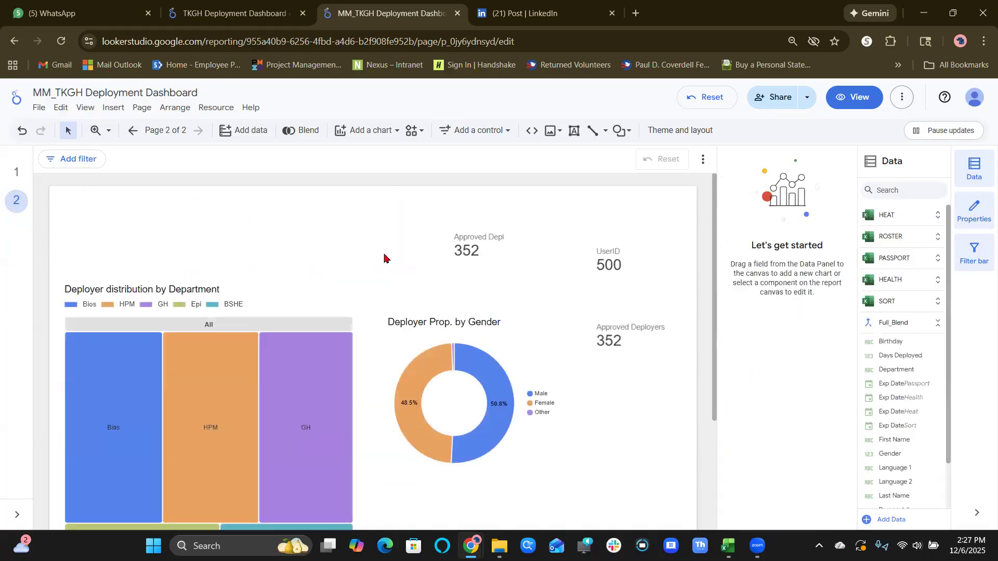
Copy the whole formula of the Approved Deployers metric from its scorecard on page 2 and close the field editor.
click(601, 333)
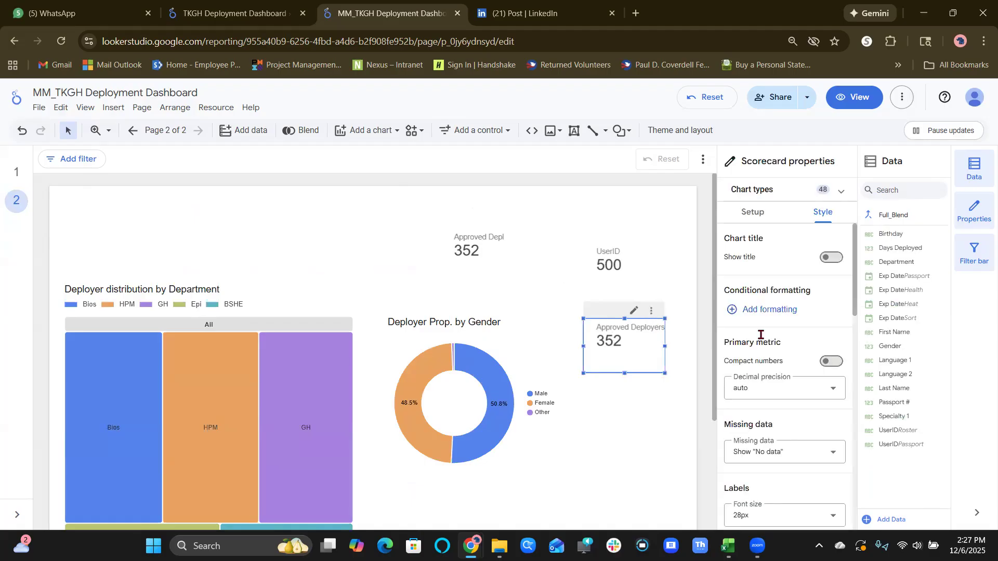
scroll(762, 341, down, 3)
scroll(765, 346, up, 3)
click(760, 211)
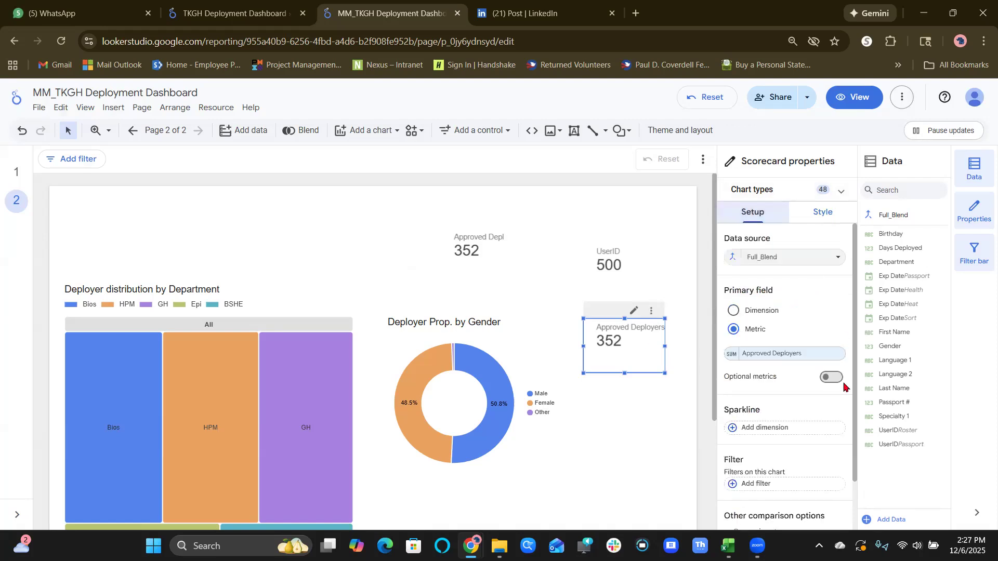
click(729, 357)
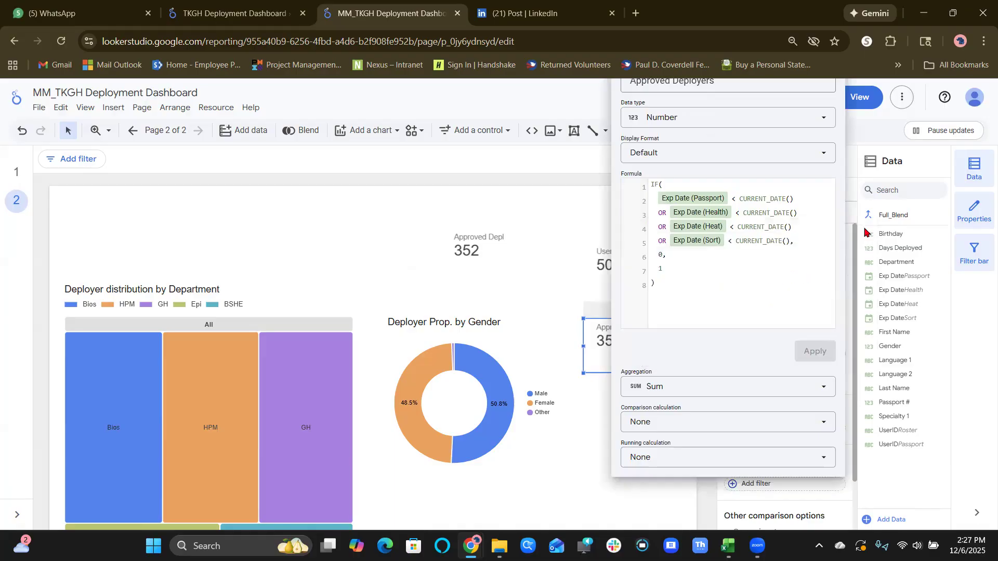
click(792, 268)
key(ctrl+a)
key(ctrl+c)
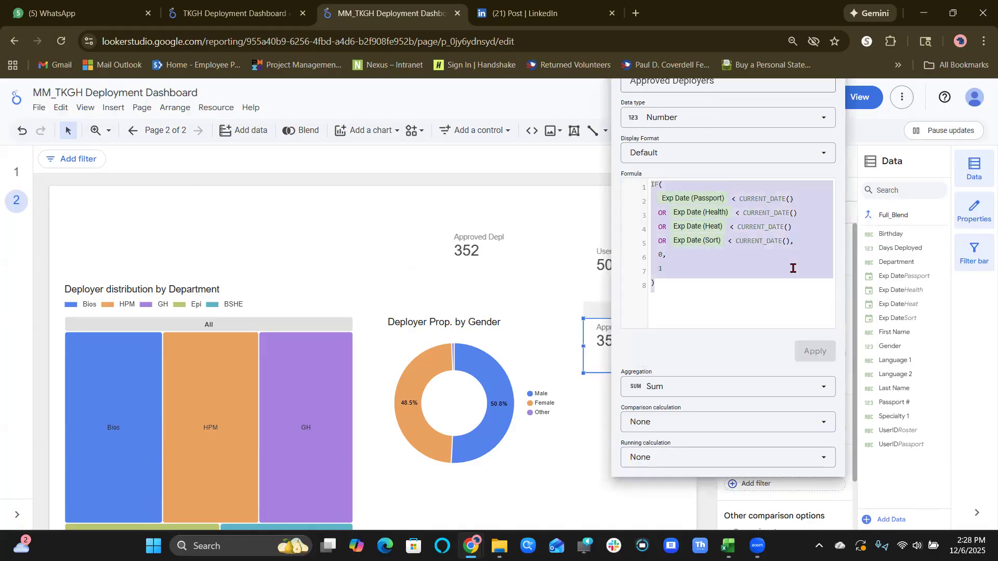
click(481, 252)
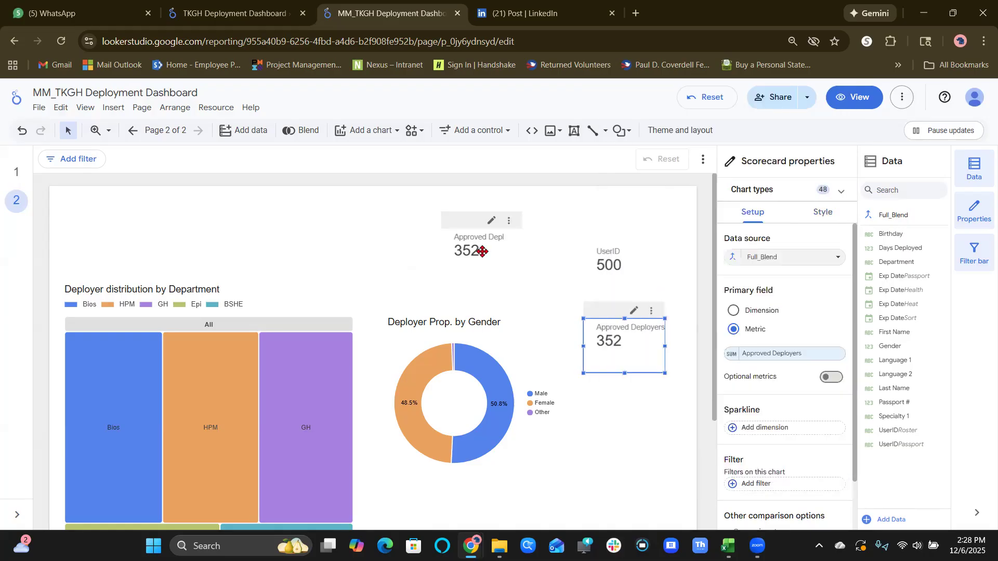
Add a scorecard beside the expiry dates table on page 1 and set its data source to Full_Blend.
click(15, 176)
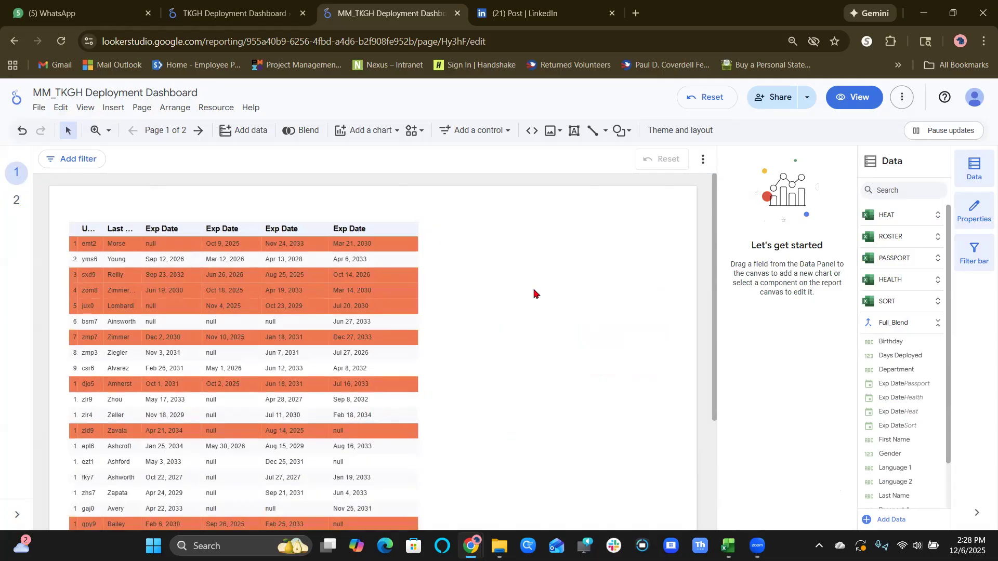
click(373, 120)
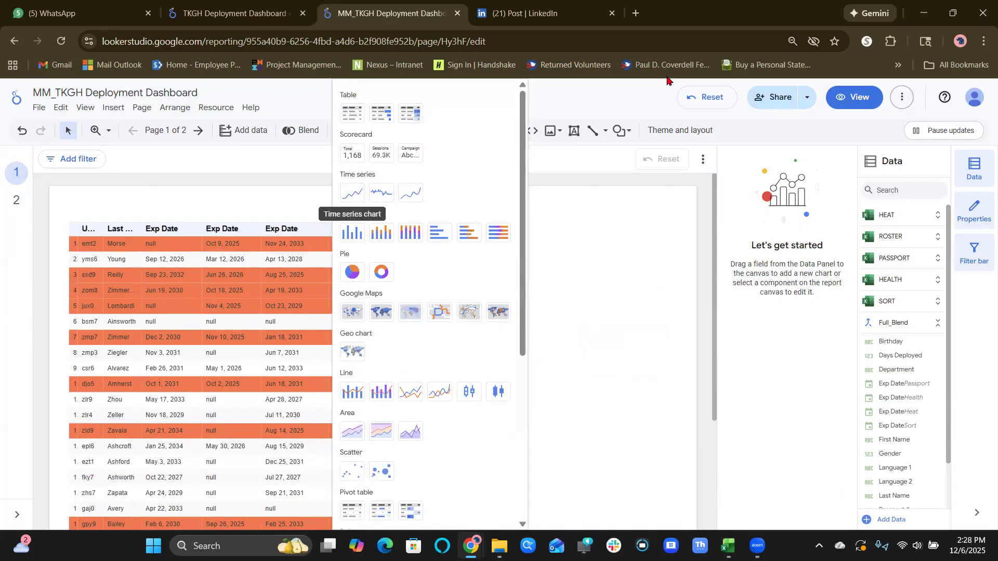
click(352, 152)
click(566, 260)
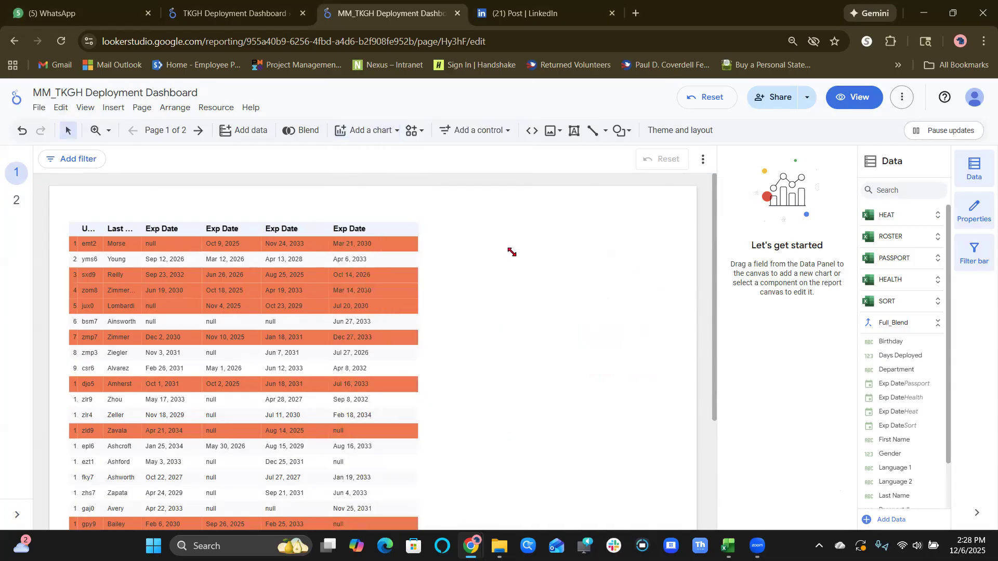
click(512, 251)
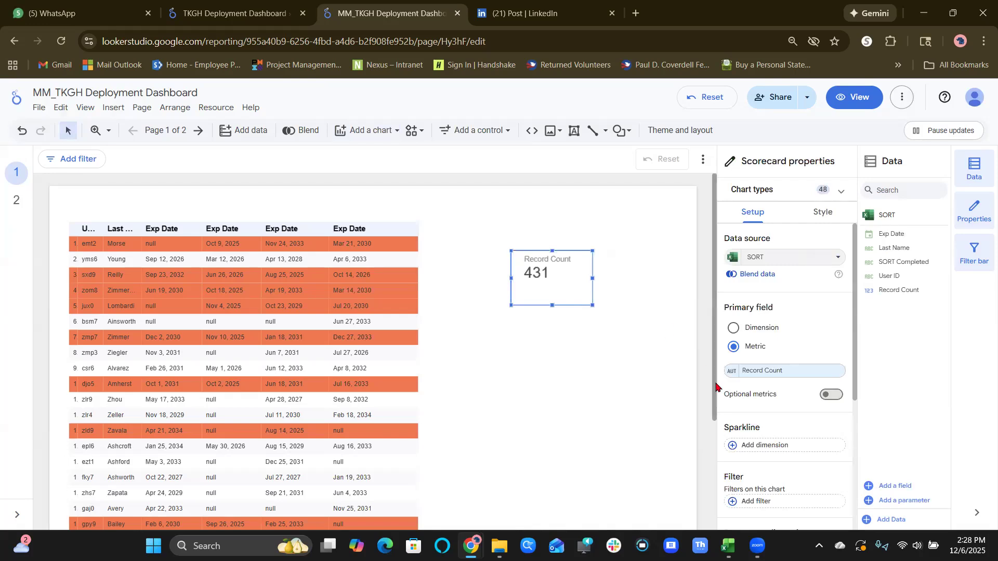
click(790, 258)
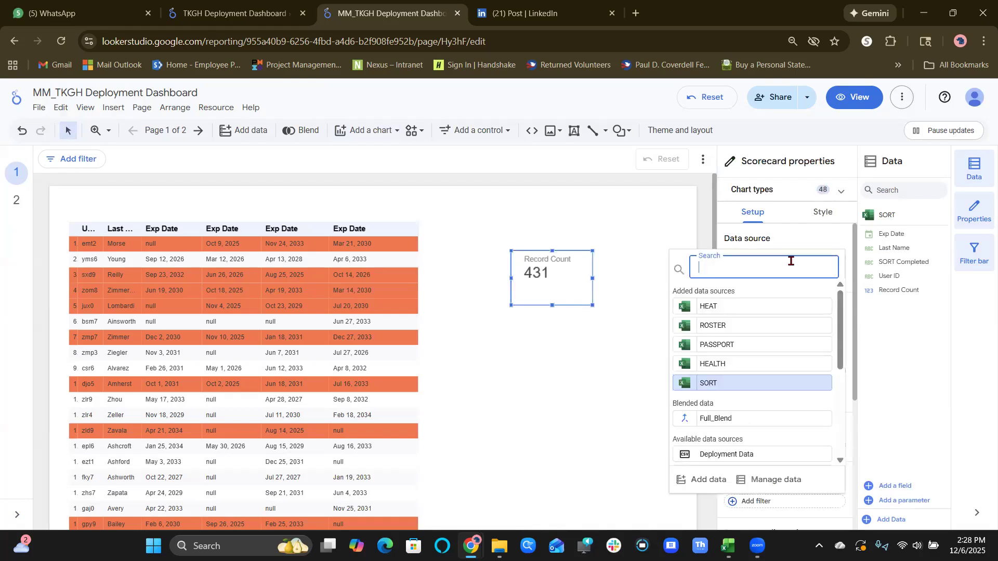
click(728, 416)
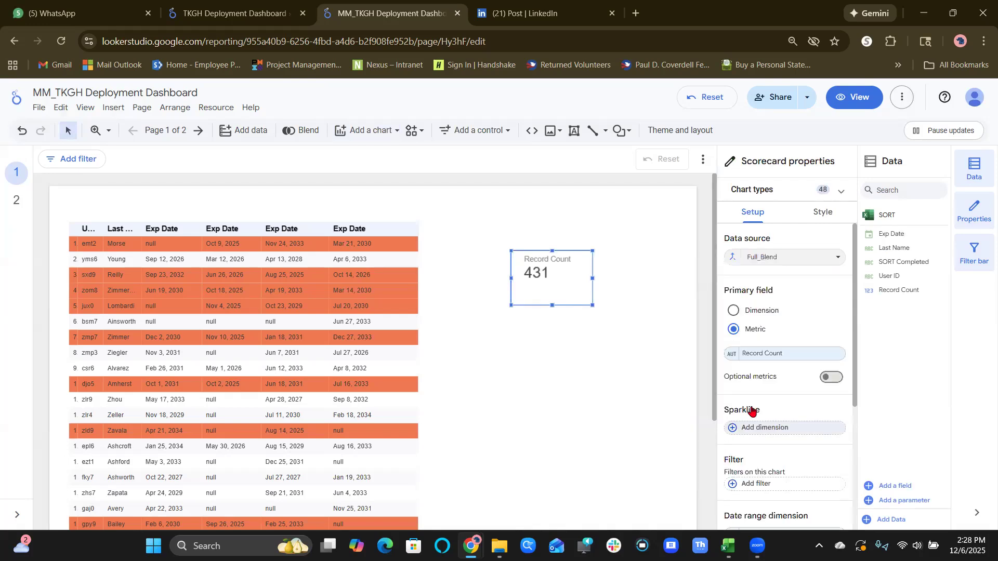
Replace the new scorecard's metric with a calculated field named Approvedv that uses the copied expiry-date IF formula.
click(758, 357)
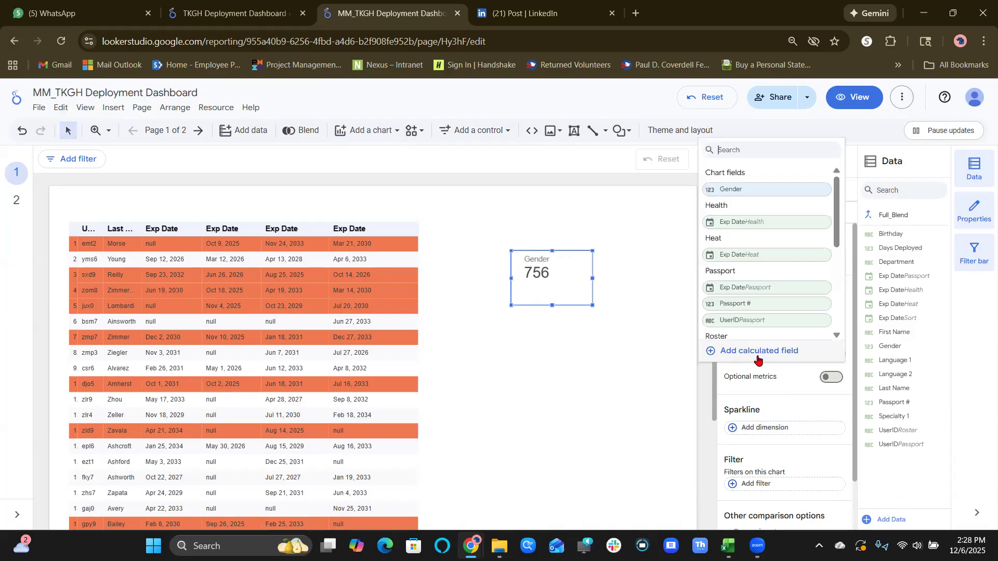
click(763, 357)
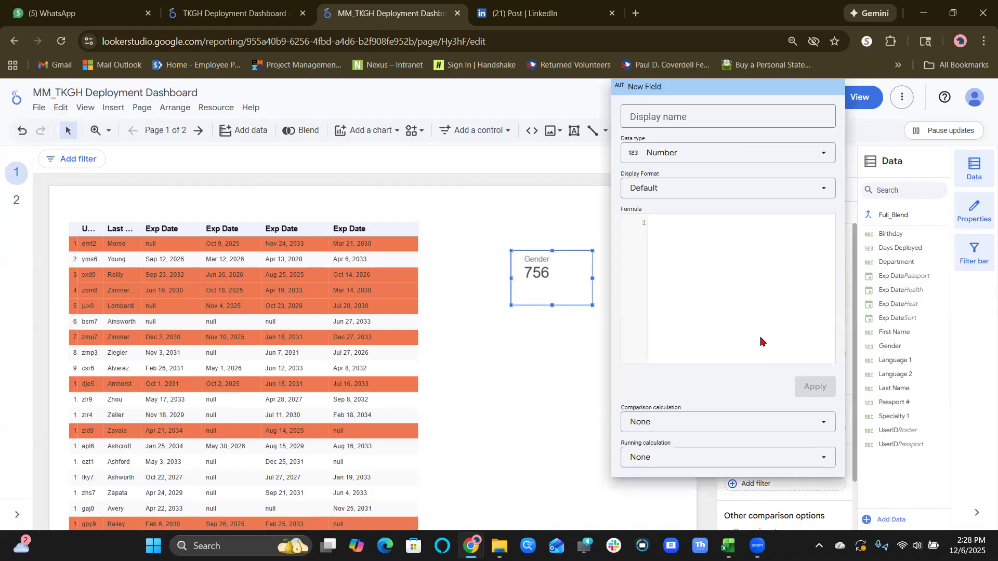
key(ctrl+v)
click(747, 104)
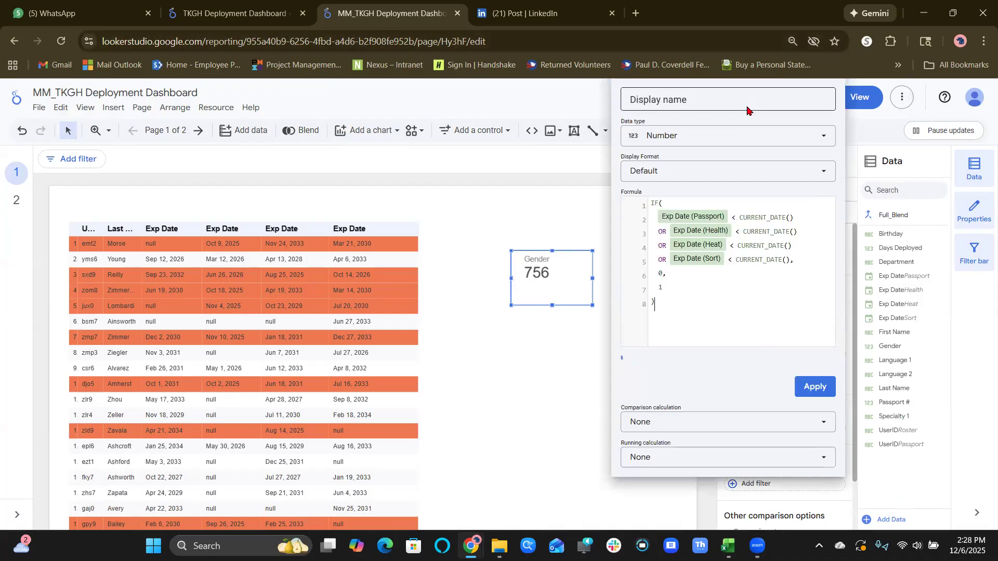
text(A)
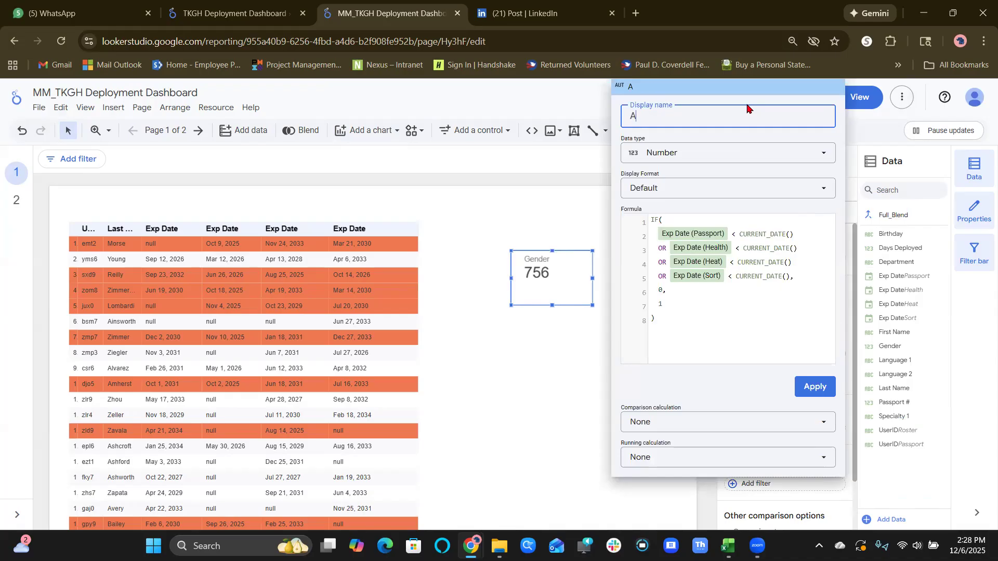
text(pprovedv)
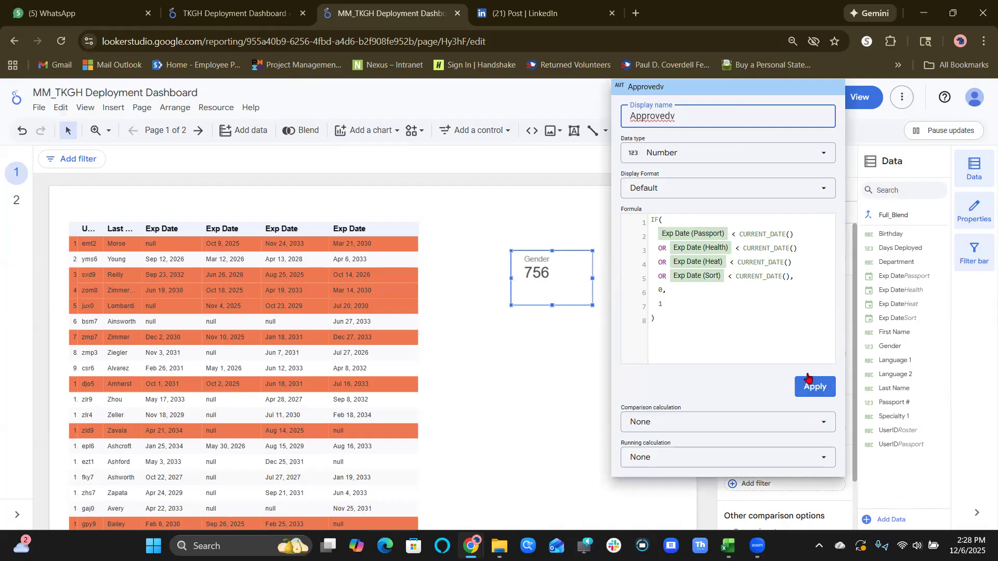
click(814, 387)
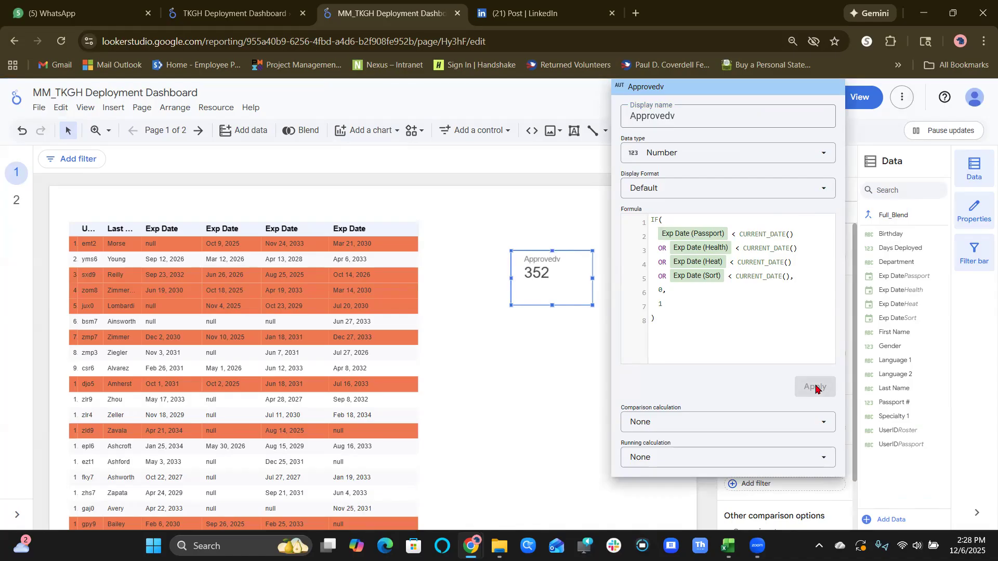
Compare the approved deployers scorecards on page 2 with the Approvedv scorecard and the highlighted table rows on page 1.
click(16, 204)
click(16, 204)
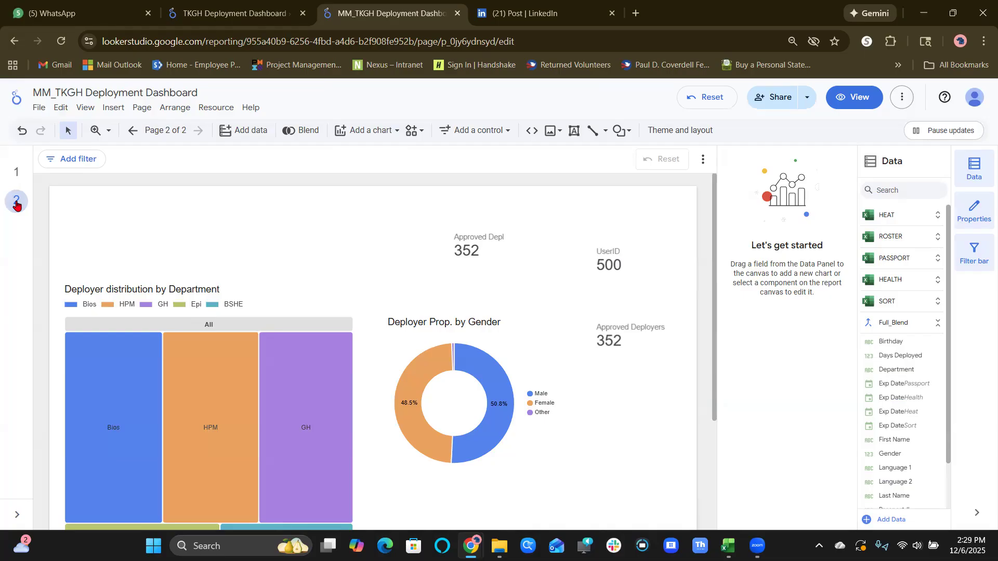
click(16, 185)
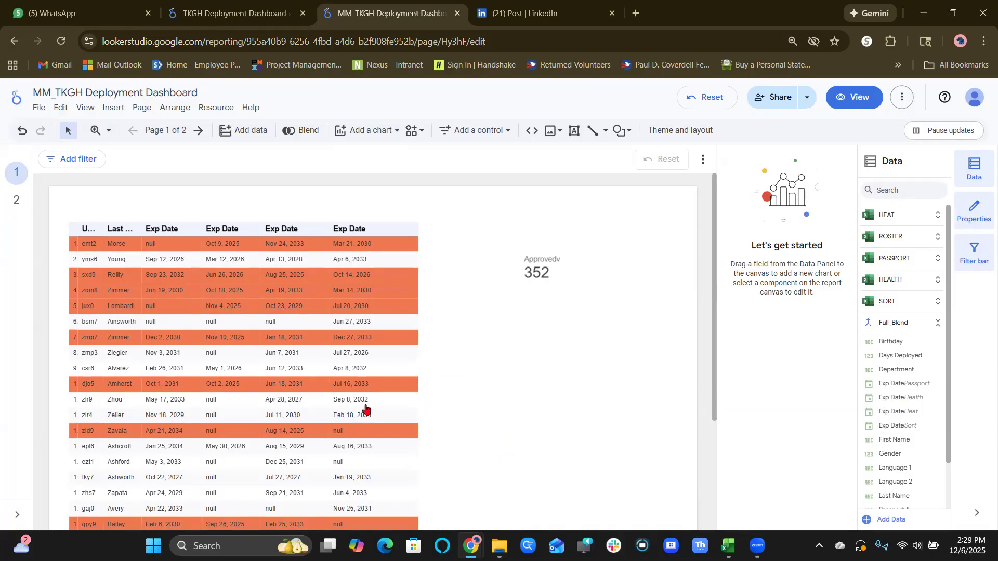
scroll(365, 409, down, 5)
scroll(366, 409, down, 2)
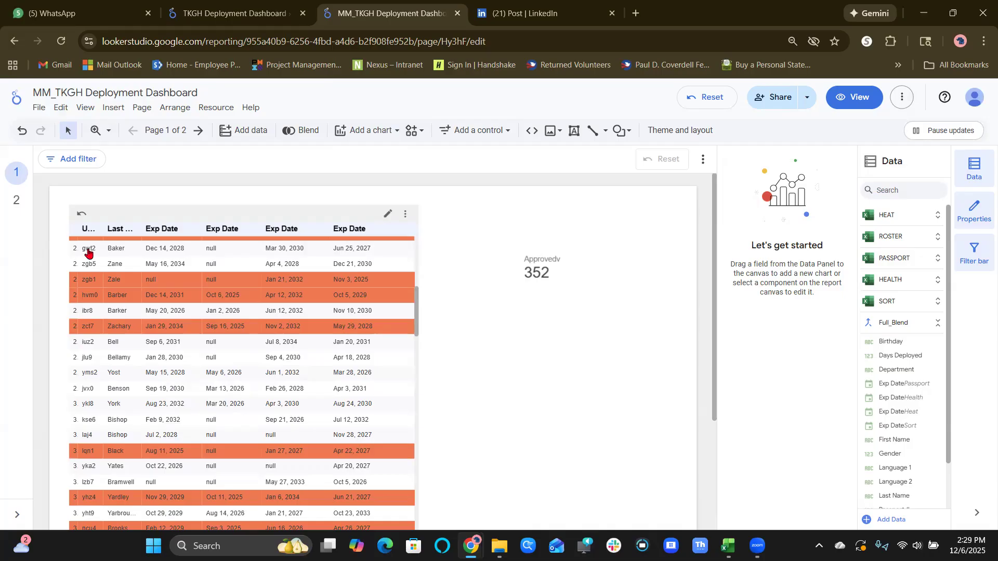
Return to page 2 and open Full_Blend for editing from the report's managed blends.
click(17, 203)
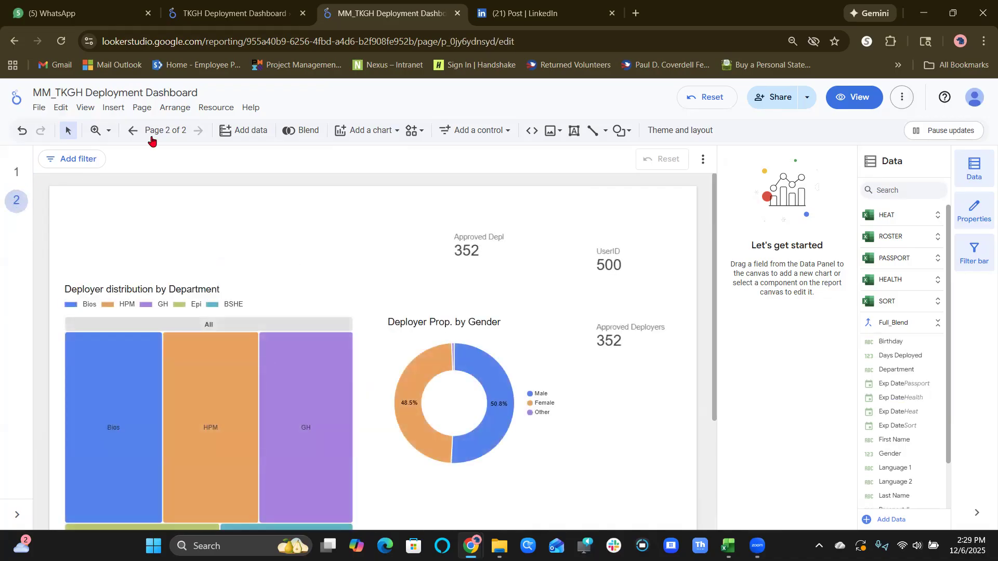
right_click(208, 108)
click(202, 109)
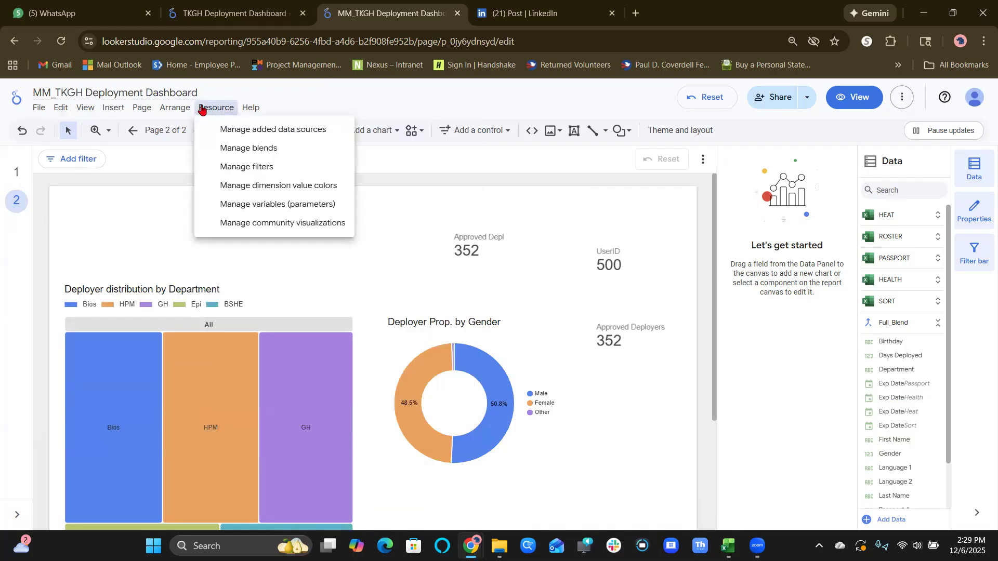
click(236, 147)
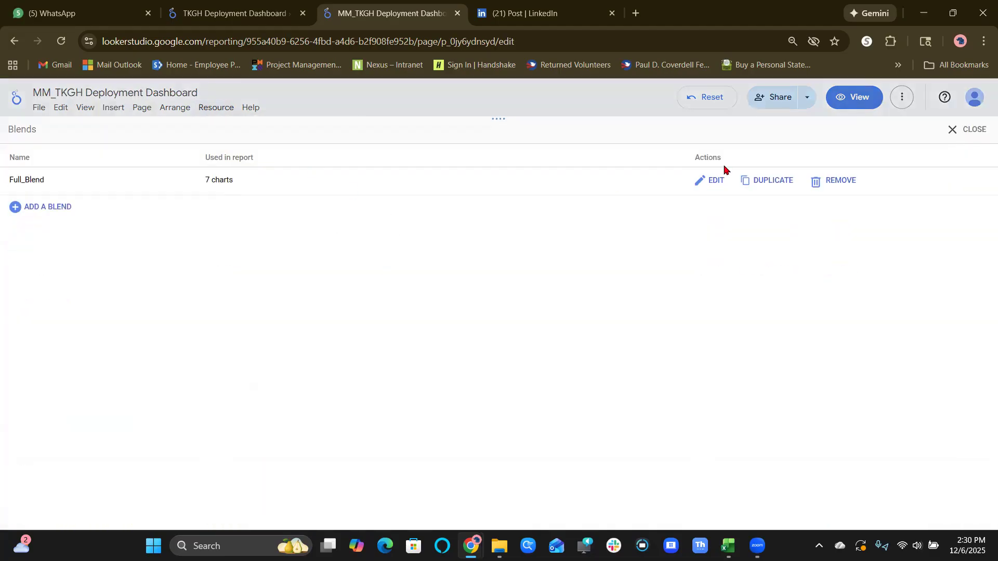
click(711, 181)
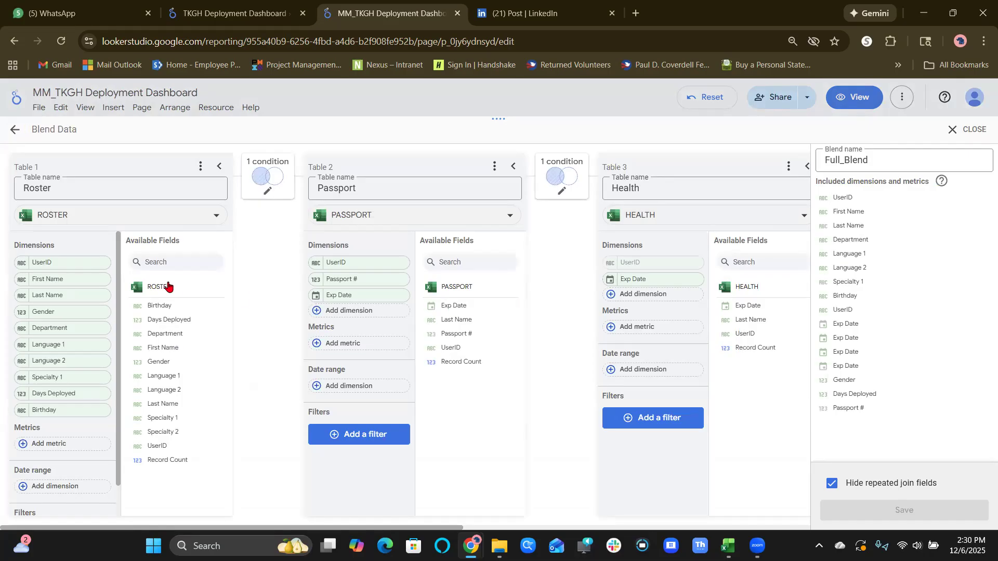
click(957, 135)
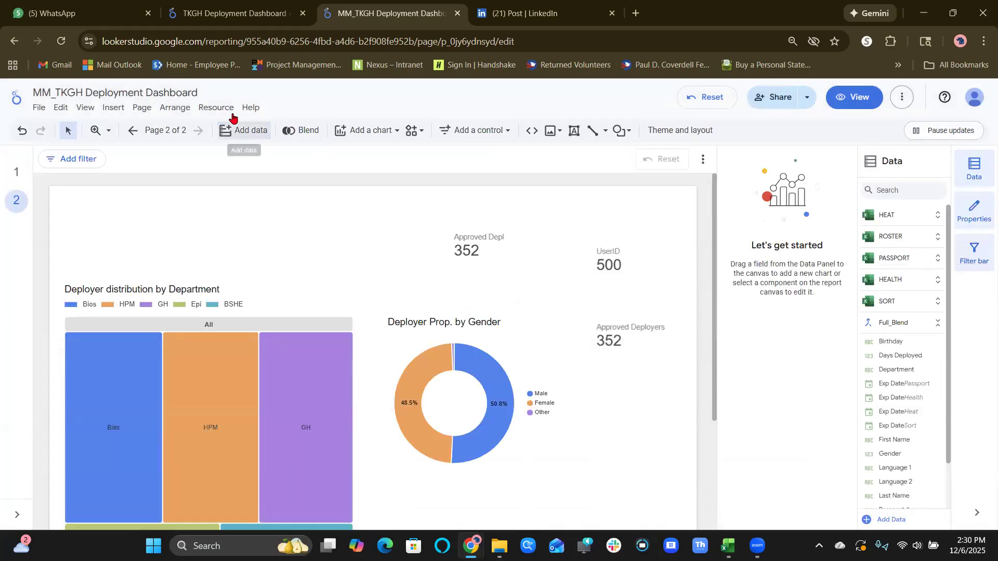
click(214, 109)
click(233, 147)
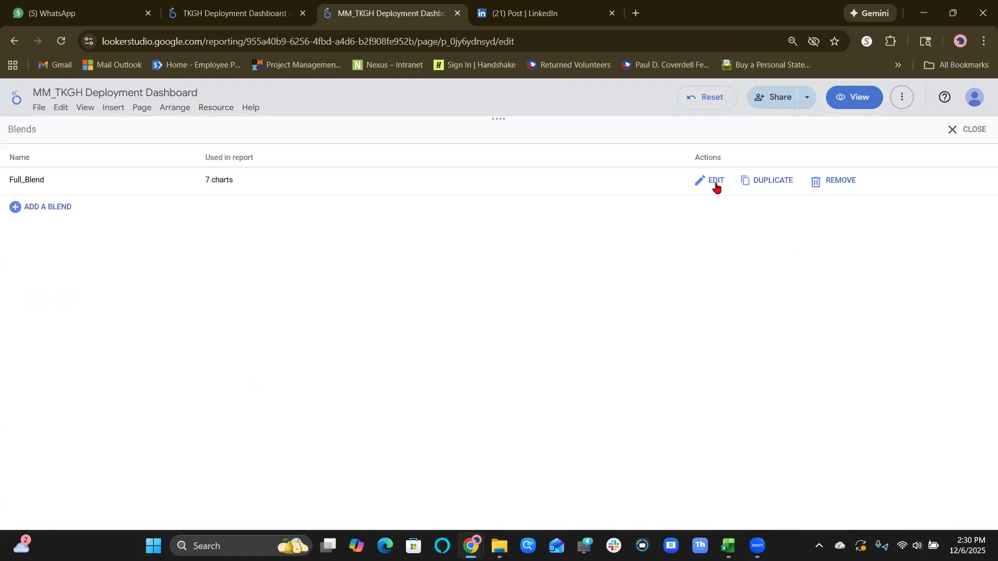
click(716, 182)
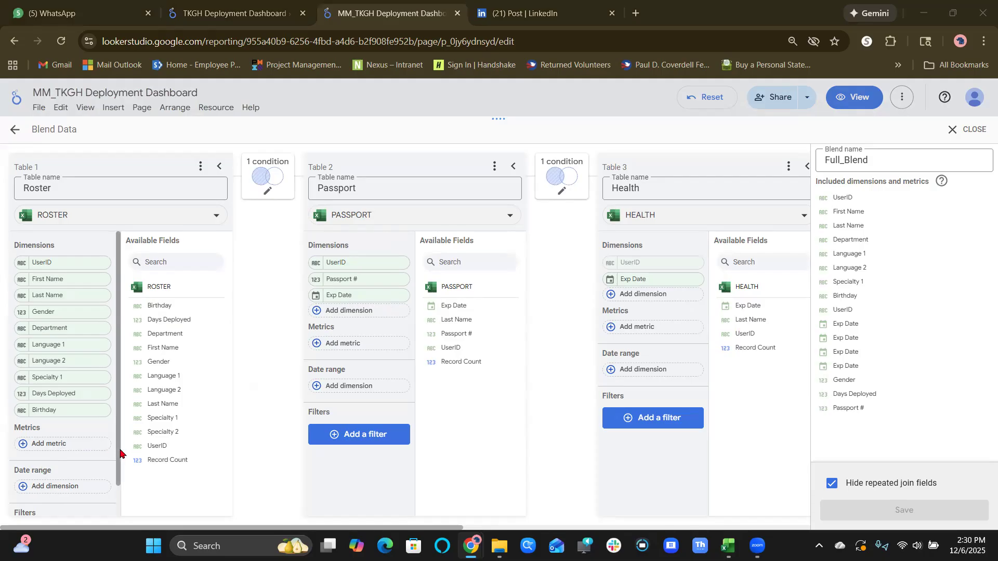
Review the Roster table's fields and the join configurations linking Roster to Passport and Roster to Health in Full_Blend.
drag(120, 453, 119, 506)
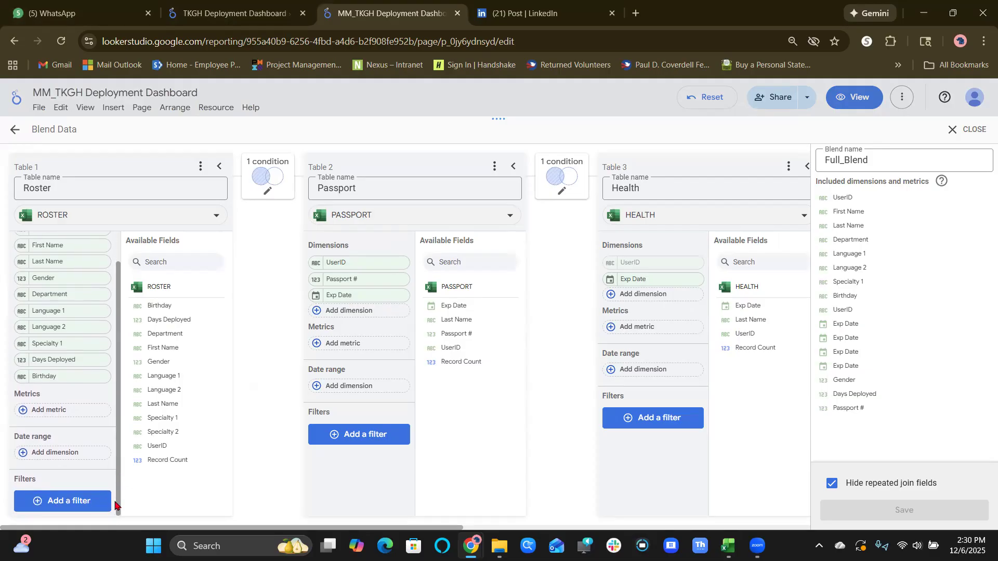
scroll(109, 472, up, 2)
click(269, 196)
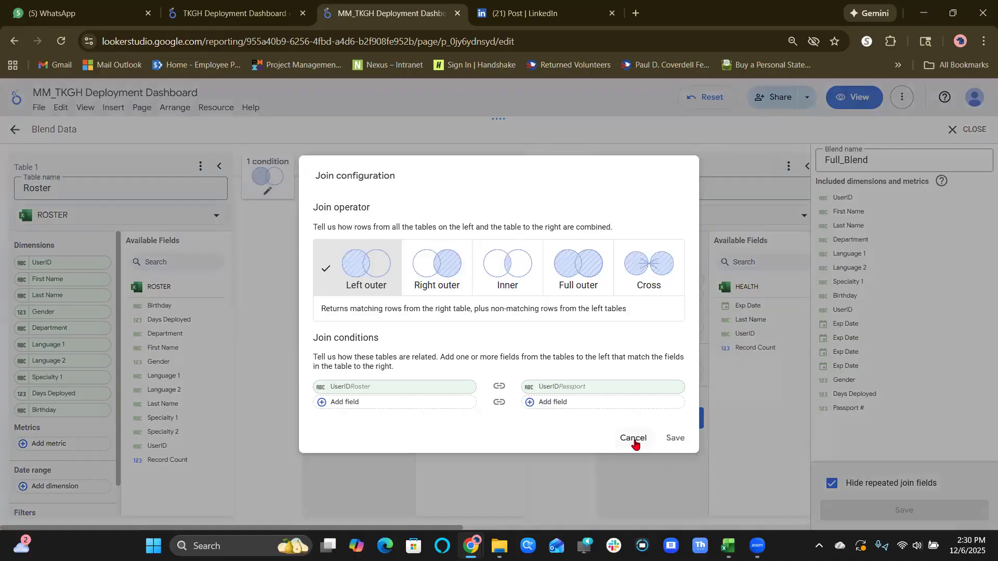
click(633, 438)
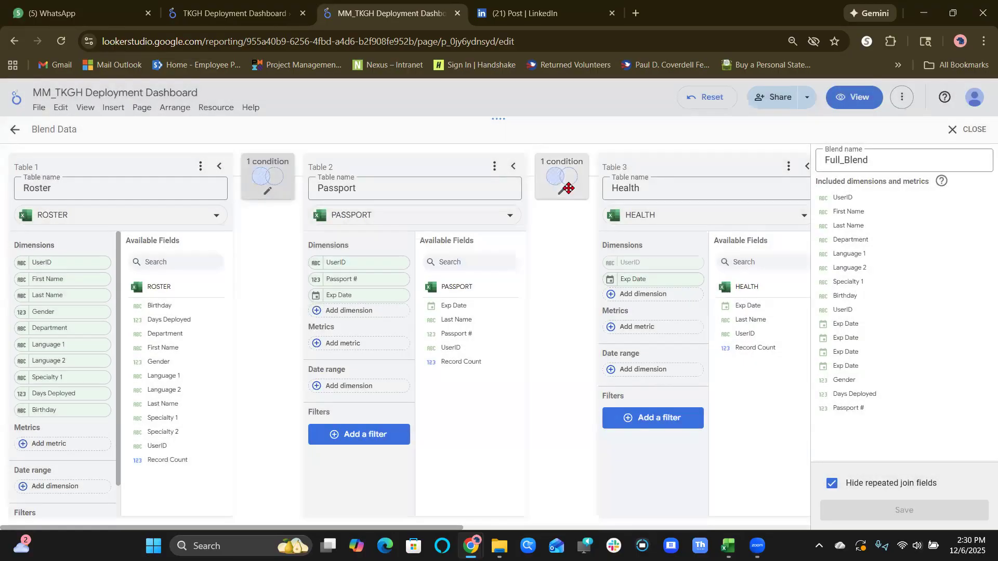
click(562, 177)
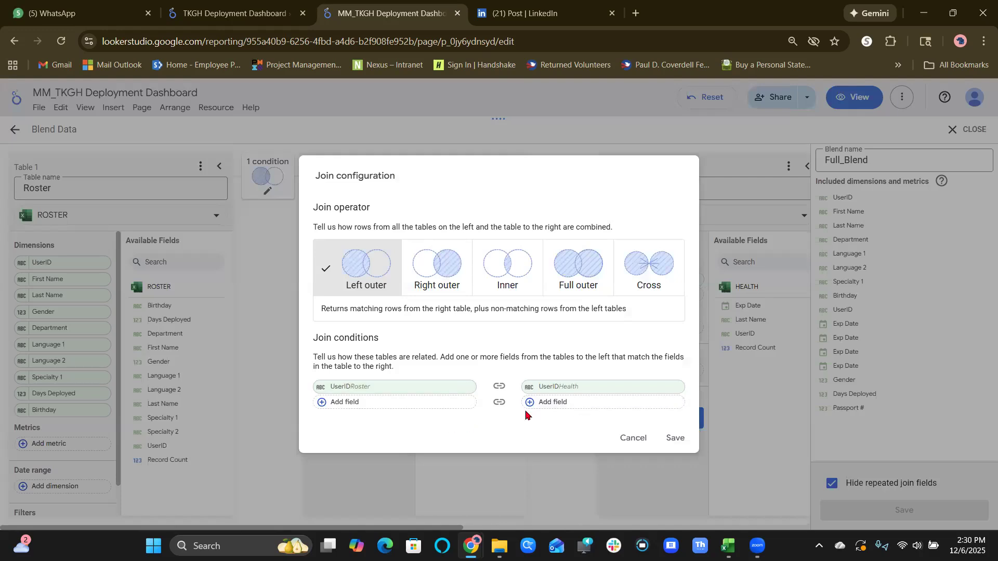
click(631, 439)
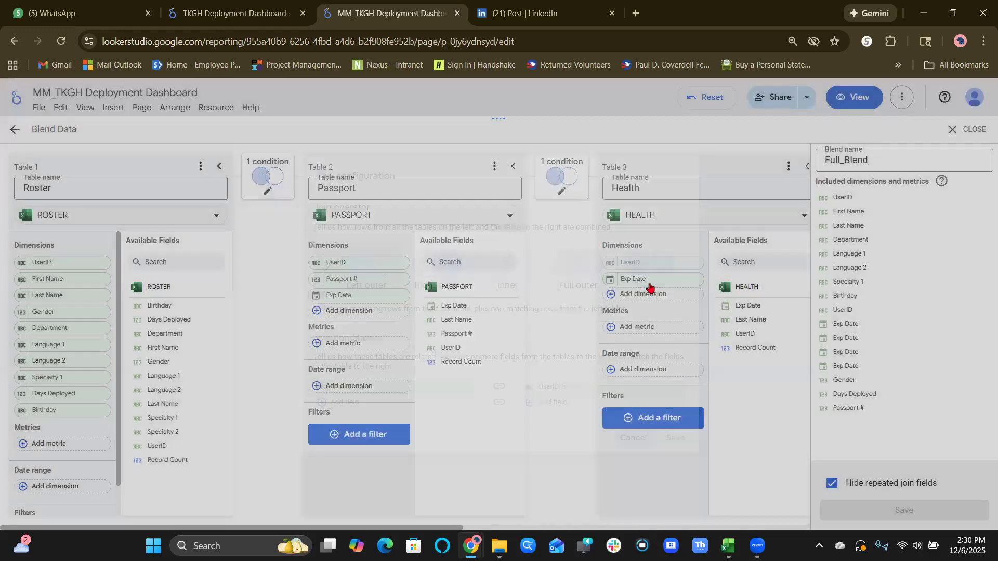
Inspect the join configurations for the Heat and Sort tables in Full_Blend without changing them.
scroll(686, 179, right, 10)
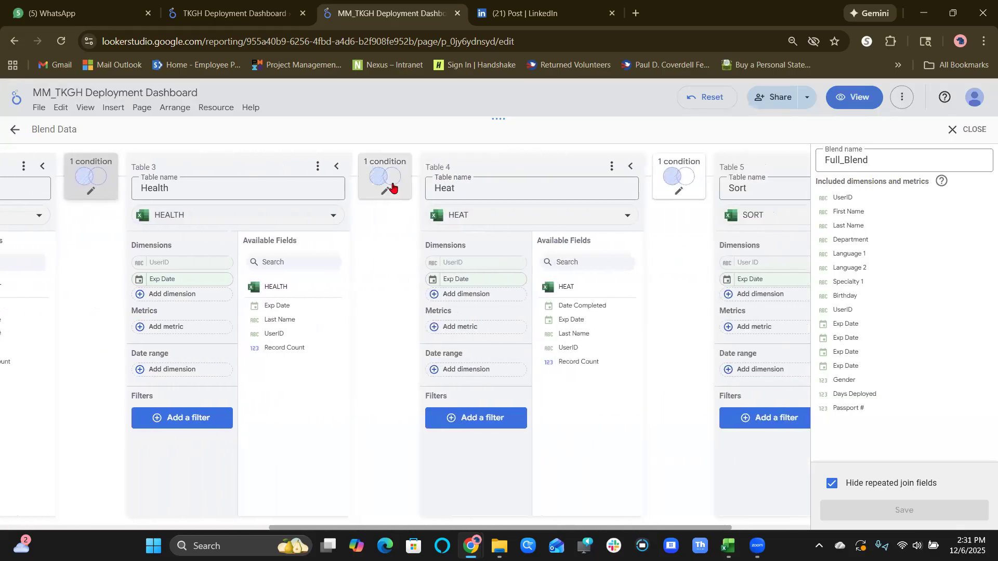
click(385, 177)
click(630, 439)
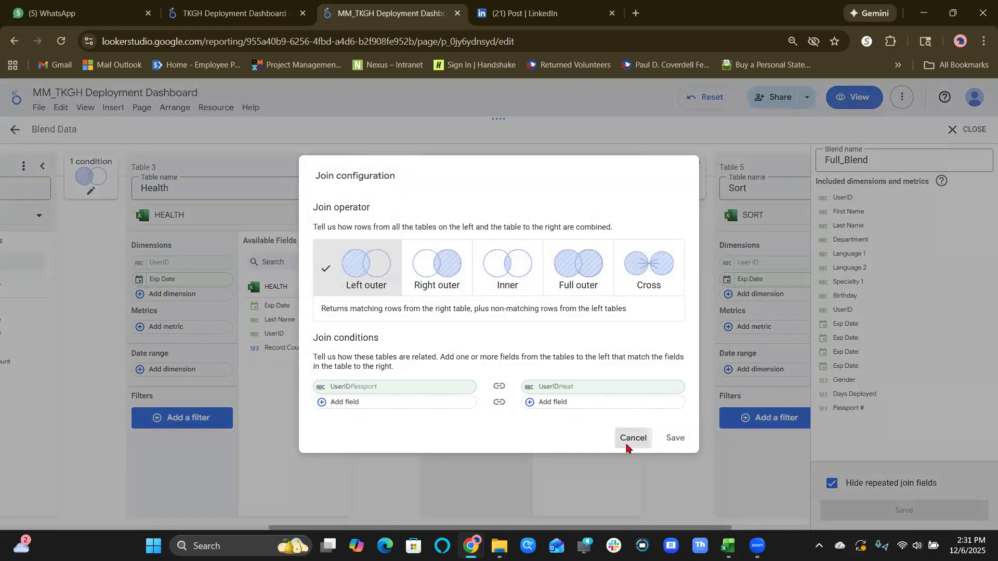
click(677, 171)
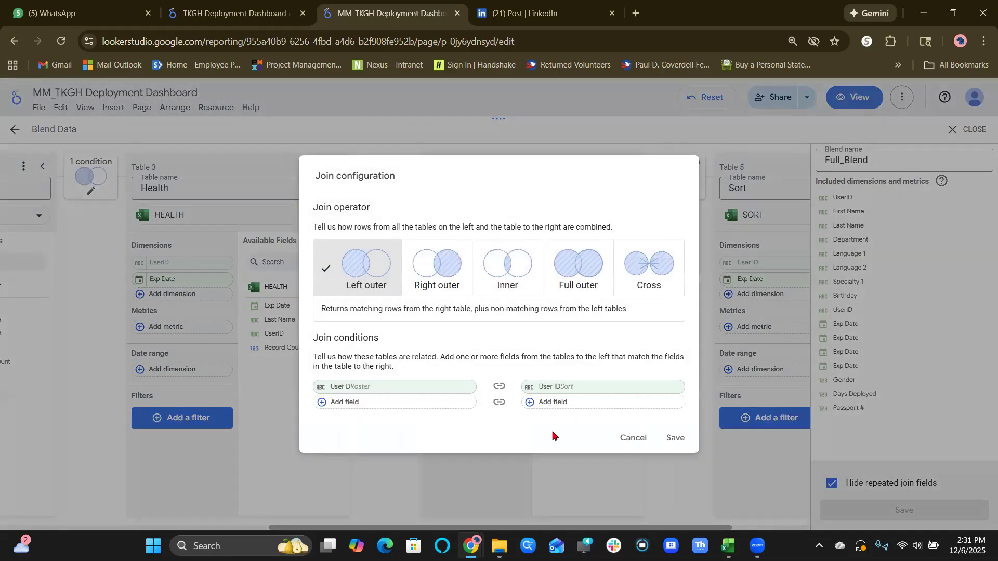
click(628, 440)
scroll(648, 247, right, 3)
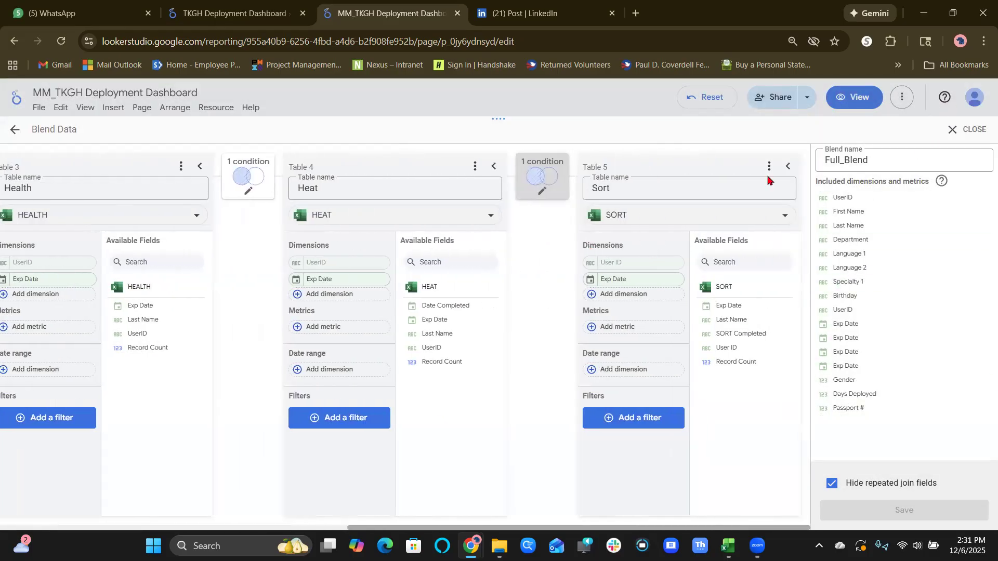
Recheck the Full_Blend join conditions from the Sort table back to the Roster table, comparing operators and UserID keys.
click(543, 189)
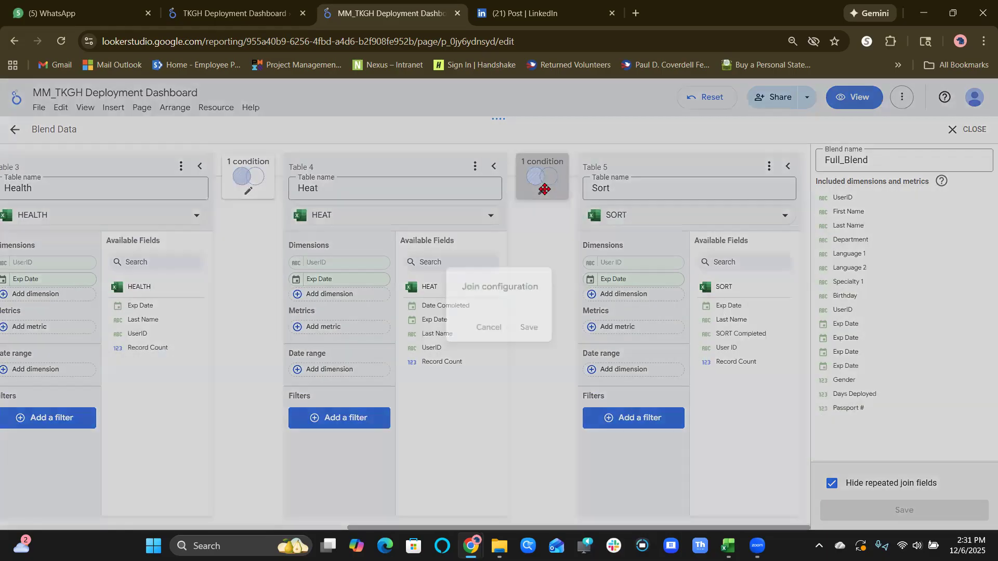
click(244, 192)
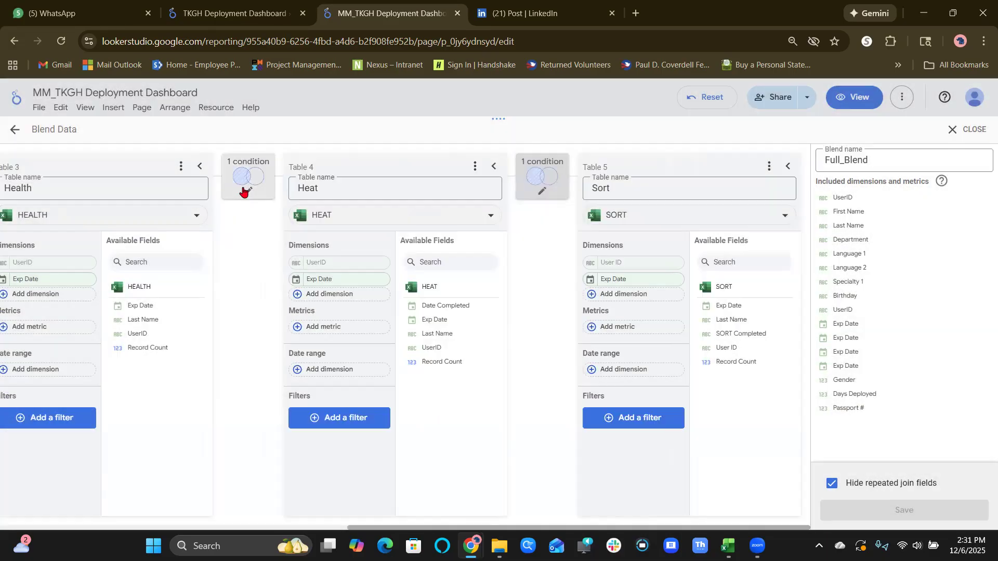
click(243, 191)
click(243, 193)
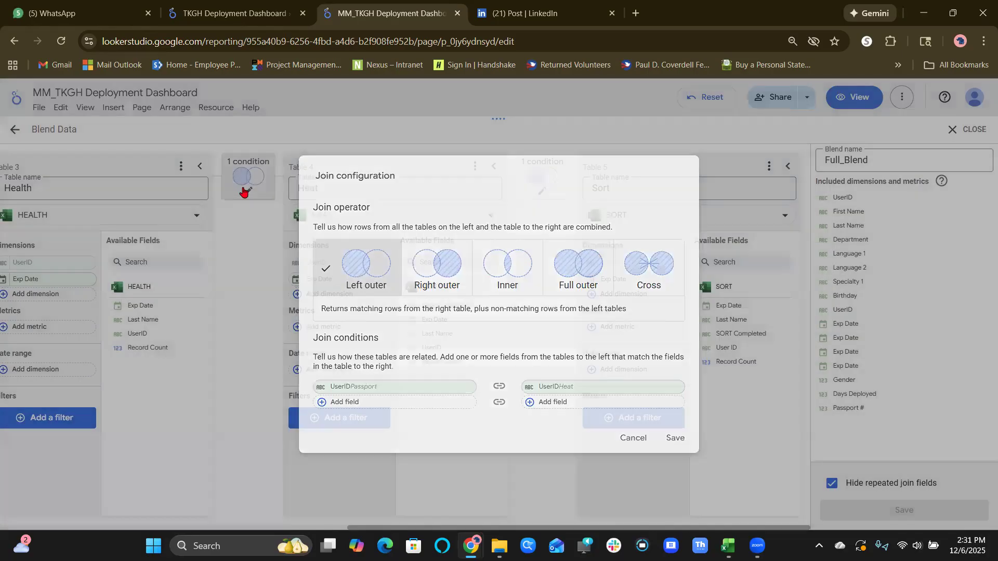
scroll(244, 192, left, 7)
click(325, 185)
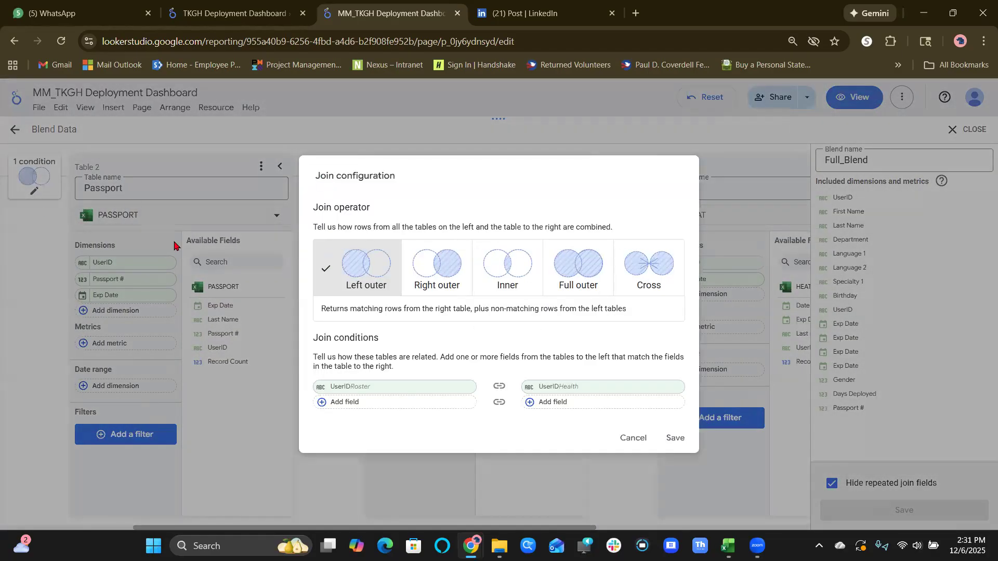
click(32, 180)
click(32, 180)
click(20, 258)
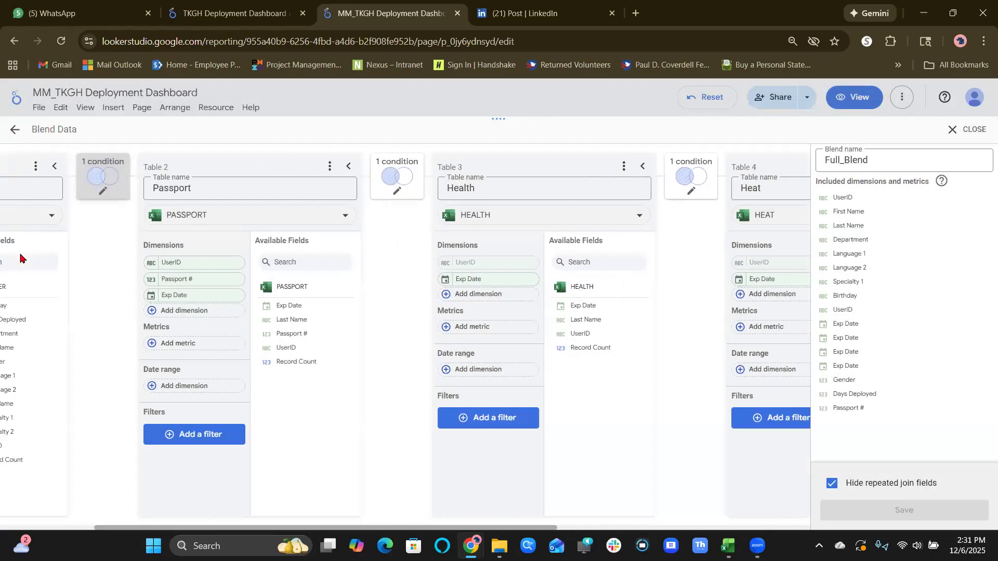
scroll(21, 258, left, 3)
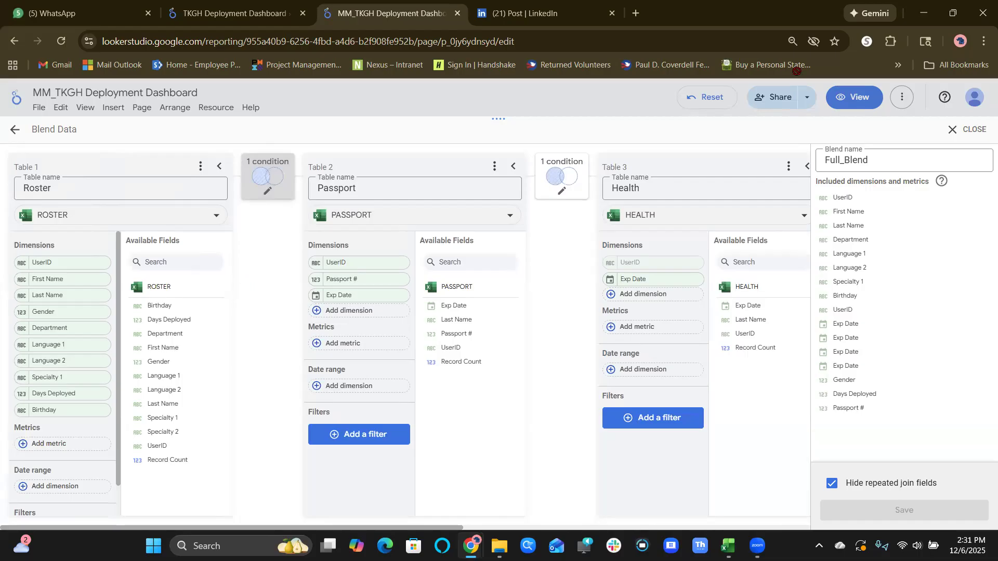
Leave the blend editor and compare the setup of the UserID and Approved Depl scorecards on page 2.
click(970, 129)
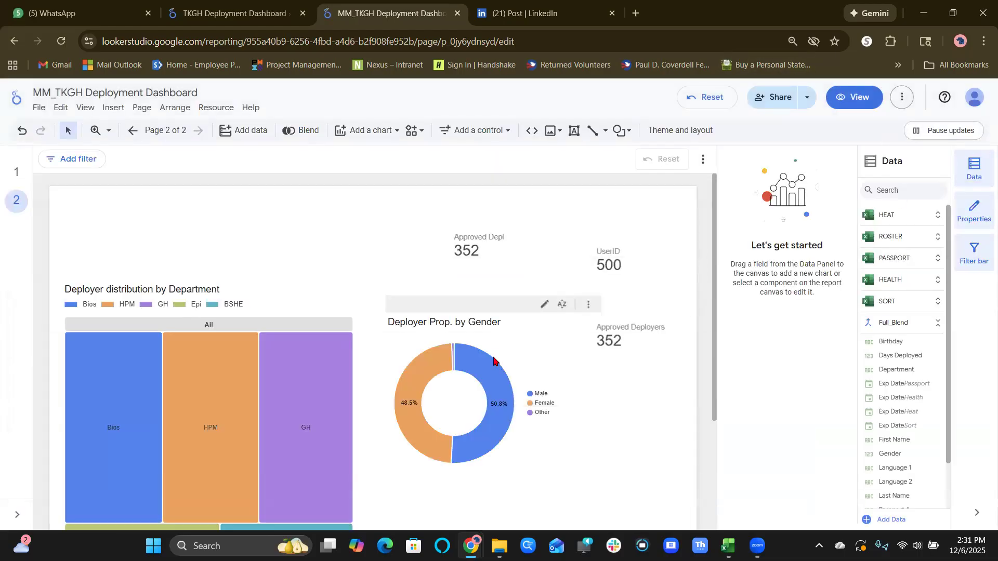
click(621, 279)
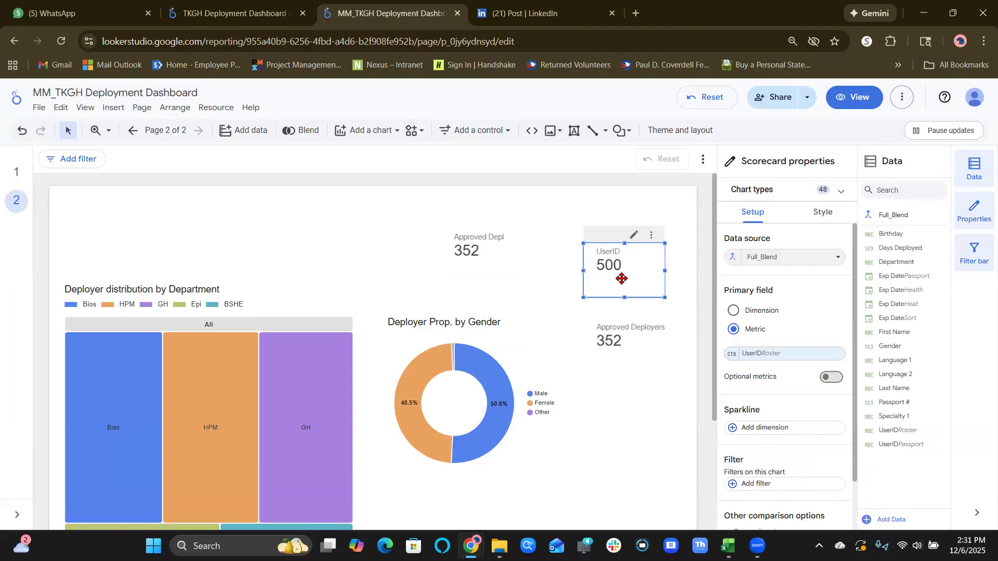
click(484, 272)
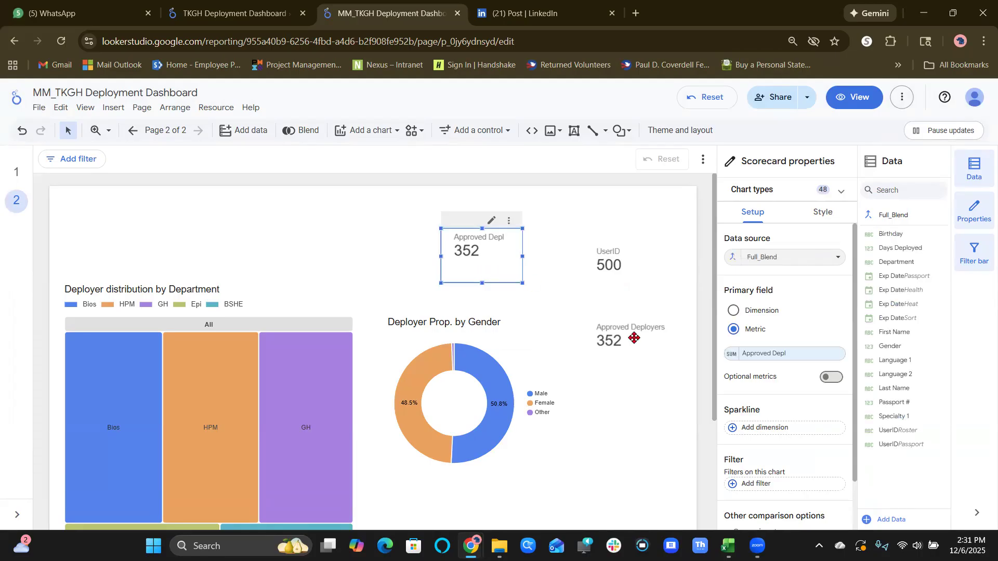
click(611, 253)
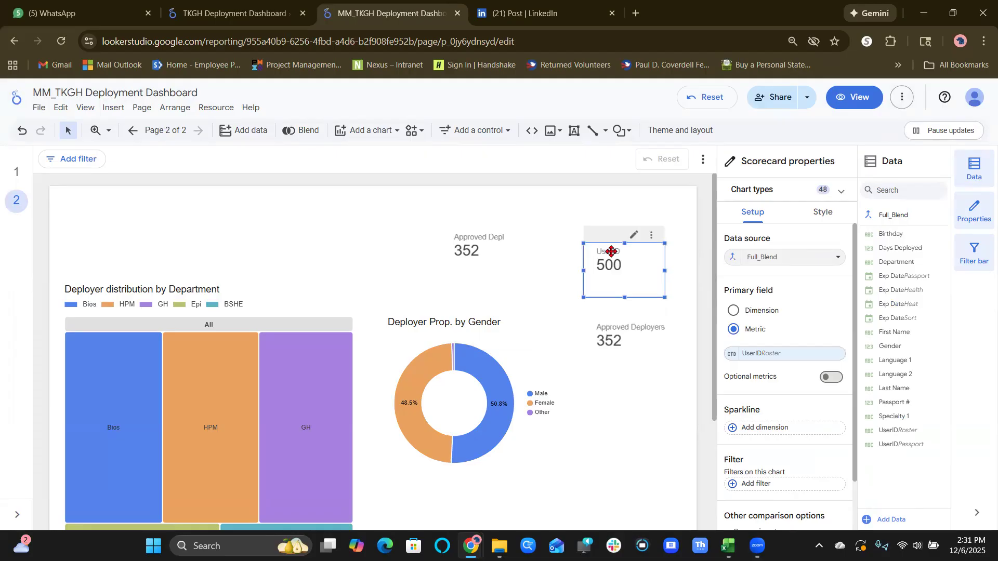
click(467, 272)
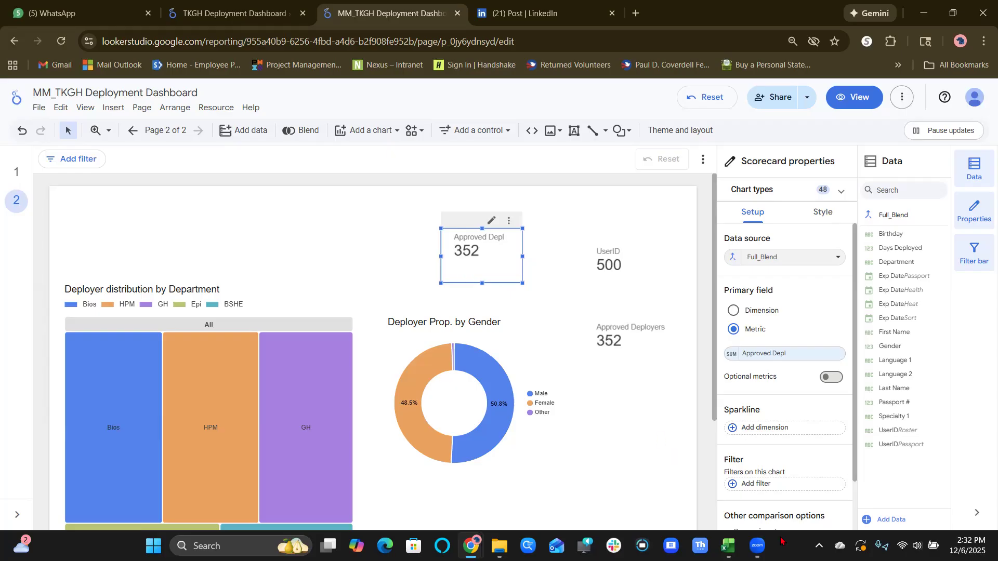
Switch to the DeploymentData_06Dec workbook in Excel and look through the Roster, Passport and Health sheets.
click(728, 546)
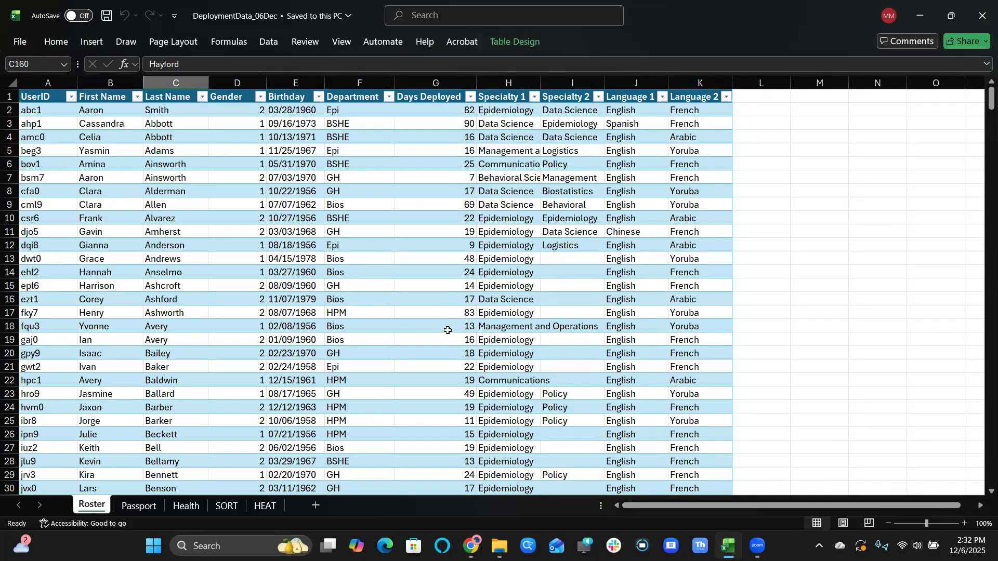
scroll(447, 325, down, 1)
scroll(447, 331, down, 3)
scroll(448, 331, up, 4)
click(138, 507)
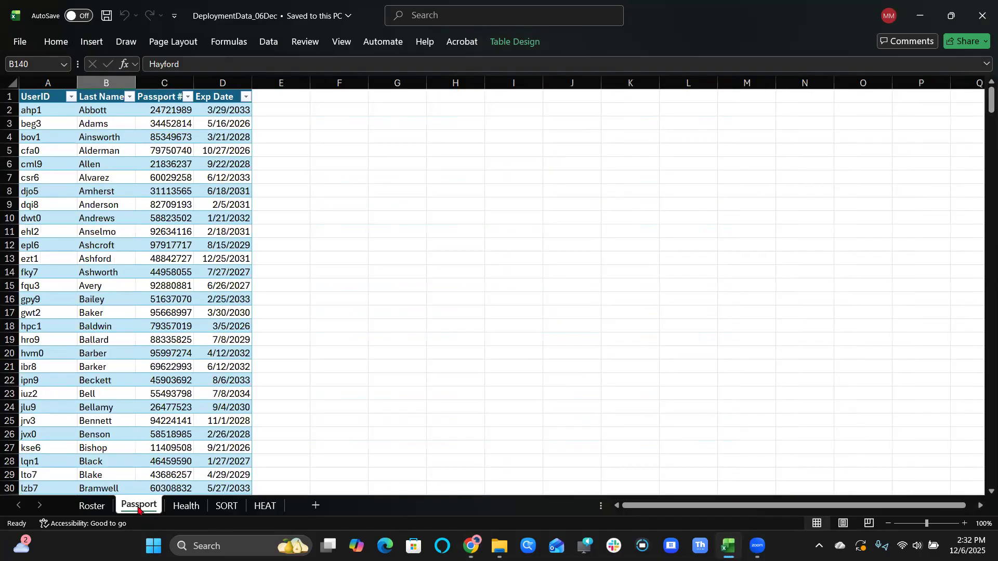
click(186, 507)
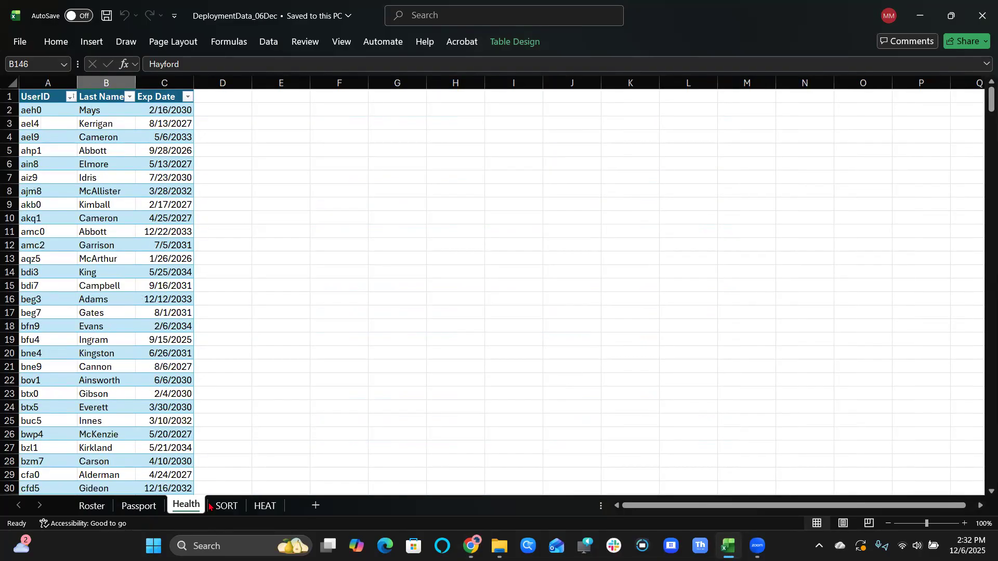
Examine the expiry dates on the Passport, Health and SORT sheets, then return to the Looker Studio report.
click(147, 503)
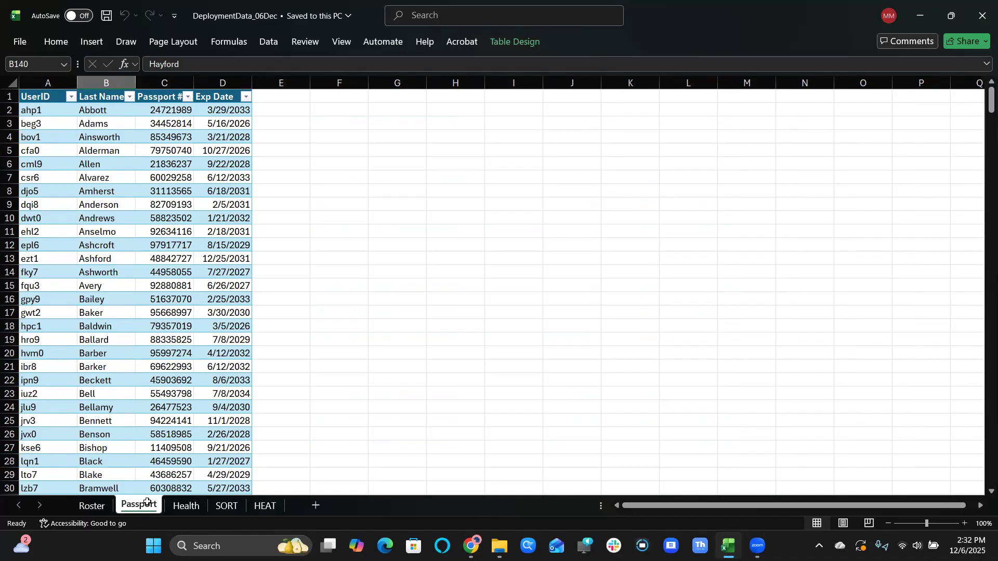
click(211, 350)
click(223, 289)
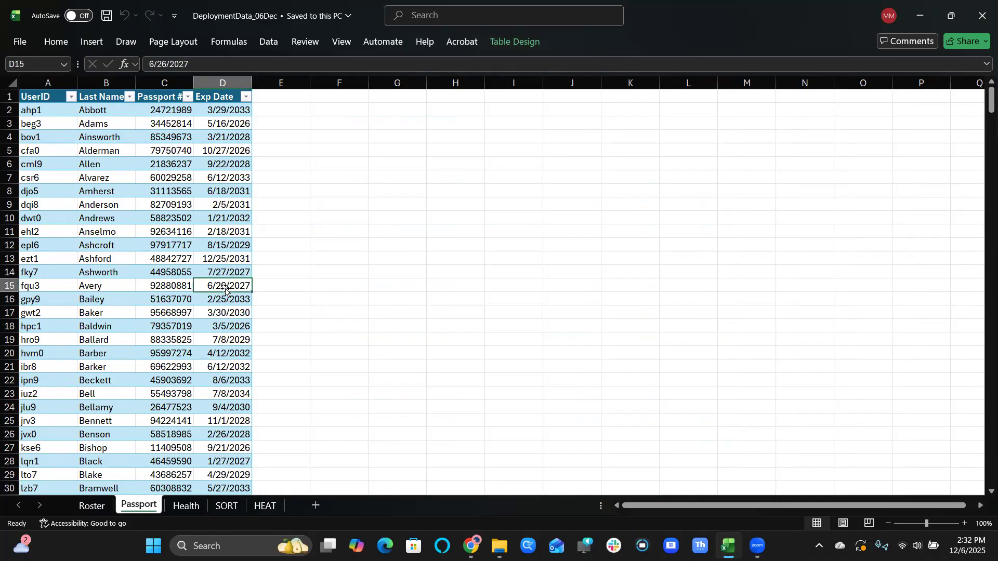
click(231, 255)
click(232, 223)
click(229, 178)
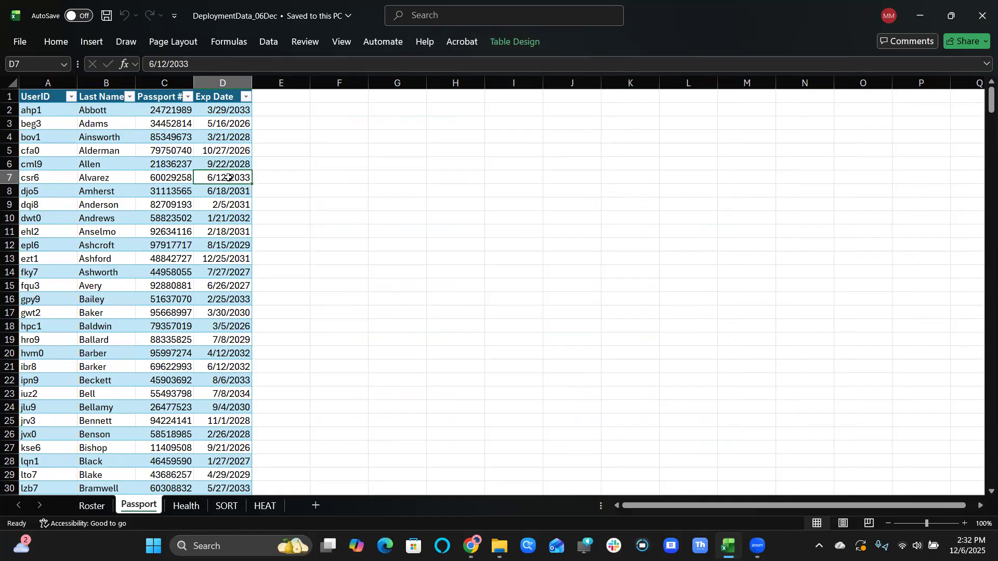
click(195, 507)
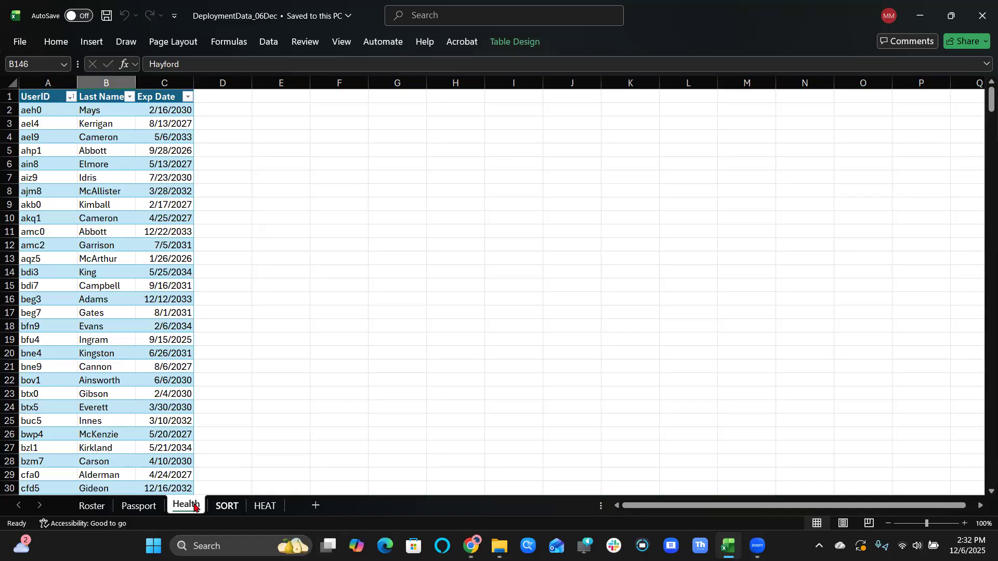
key(ctrl+Page_Down)
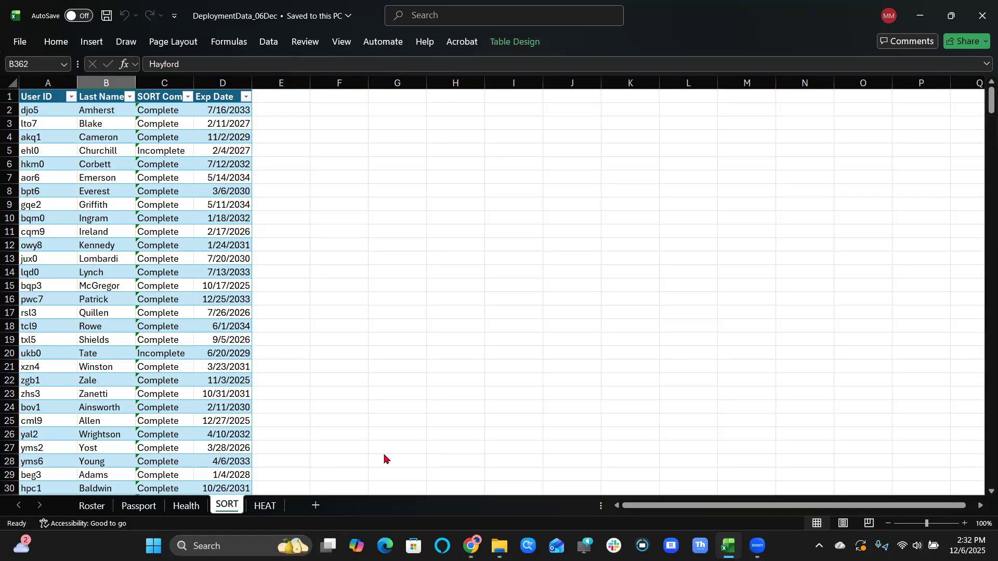
click(920, 16)
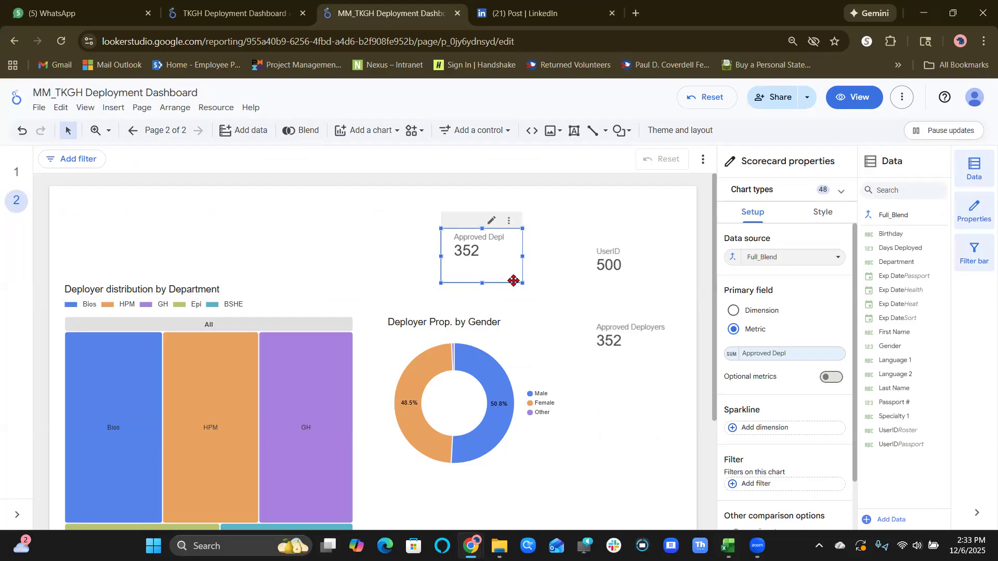
Open the embedded HEAT data source for editing from the report's added data sources.
click(215, 107)
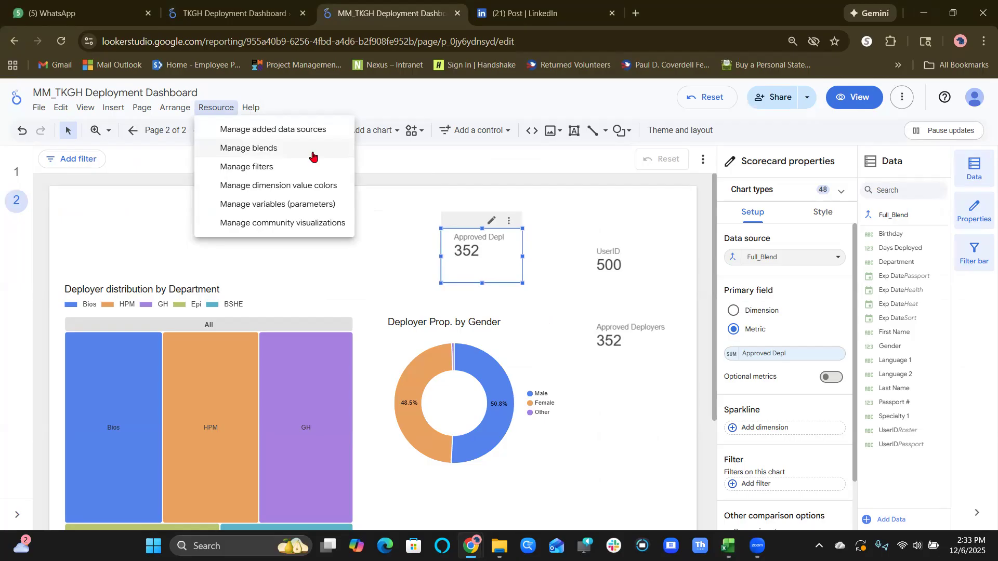
click(312, 129)
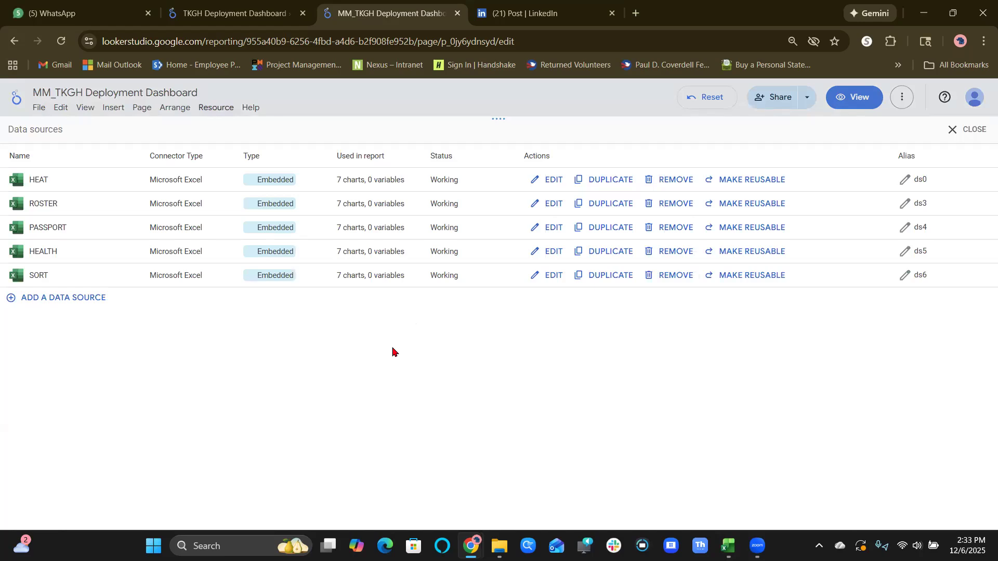
click(545, 186)
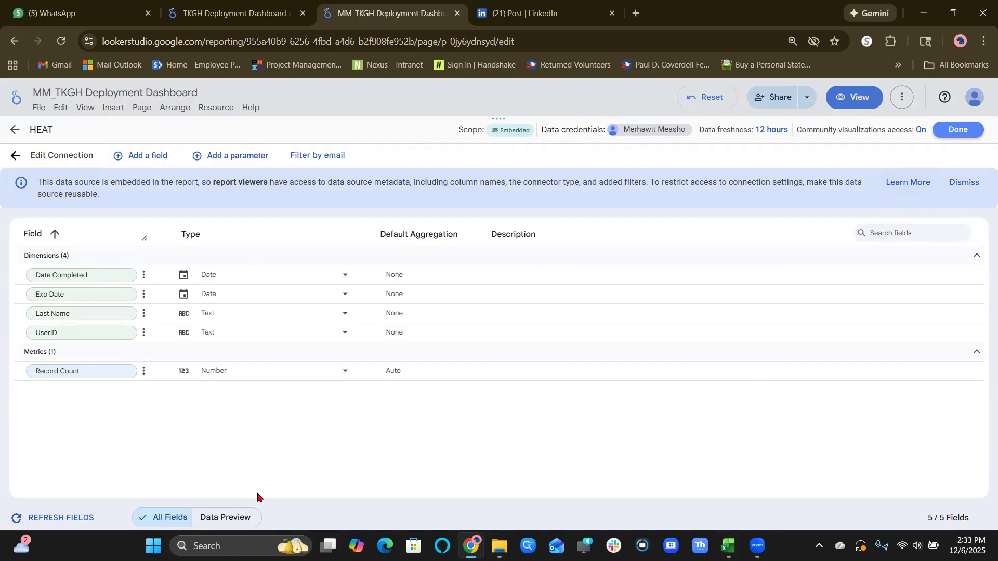
Generate a data preview of HEAT with the Date Completed, Exp Date, Last Name and UserID dimensions.
click(233, 524)
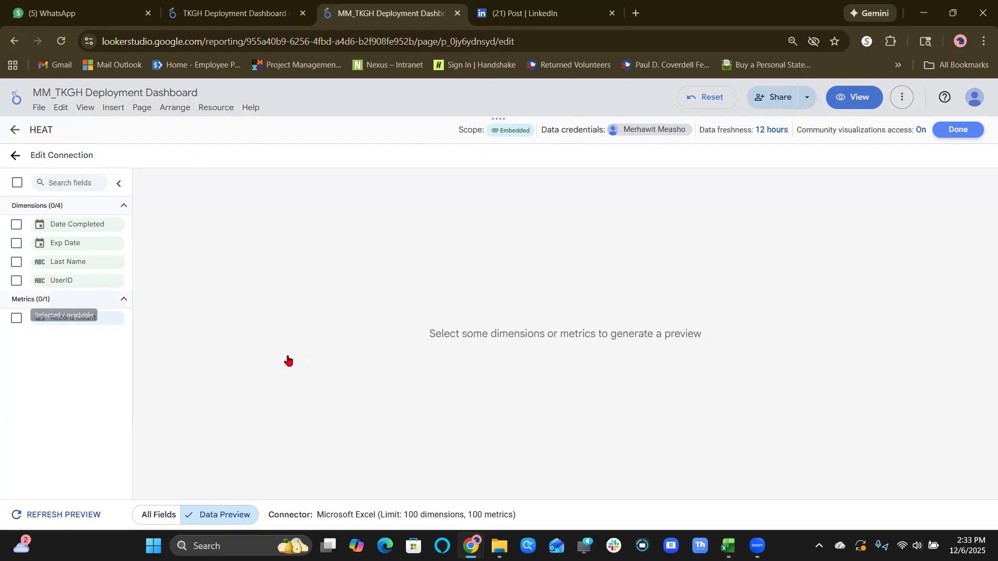
click(16, 226)
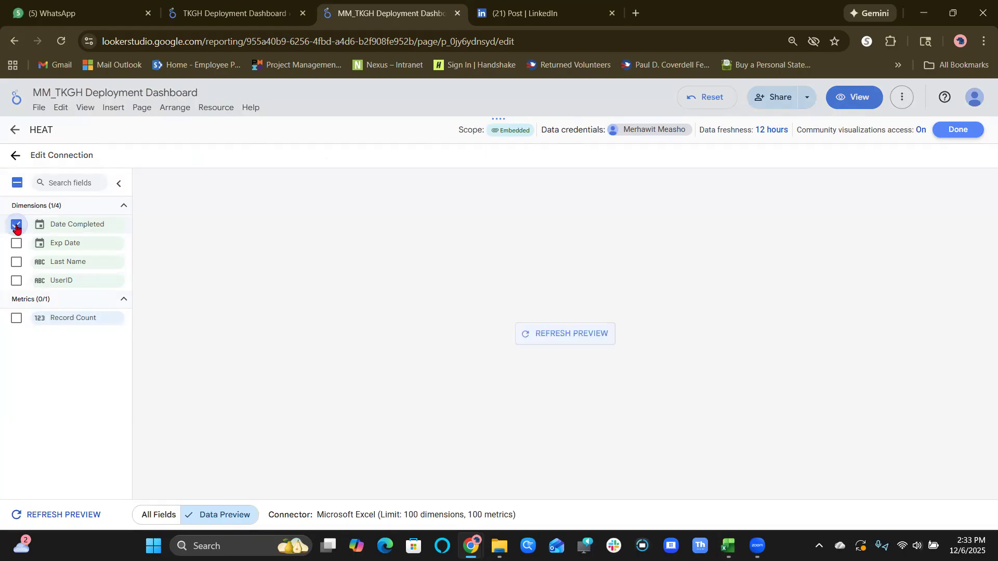
click(16, 243)
click(16, 262)
click(15, 280)
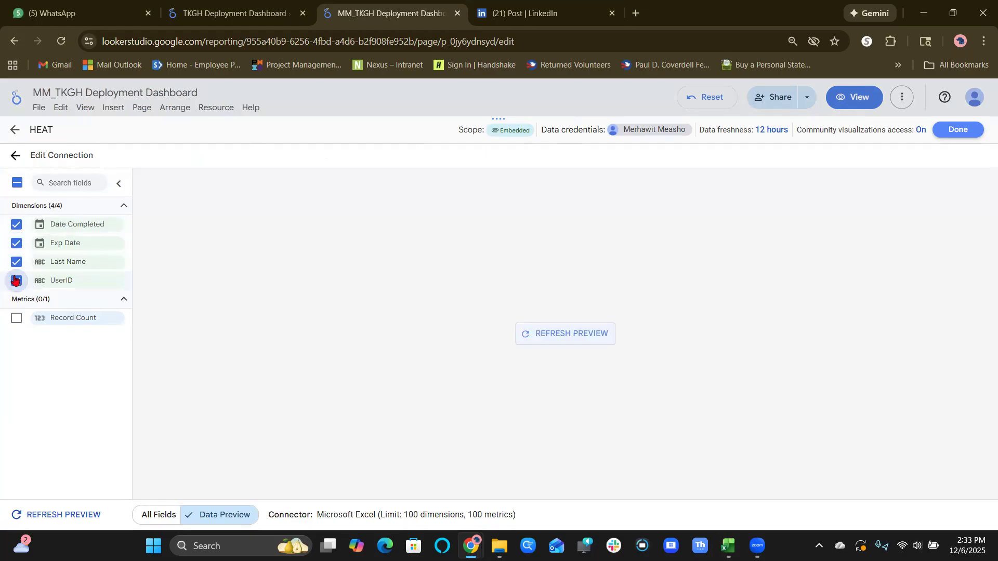
right_click(579, 337)
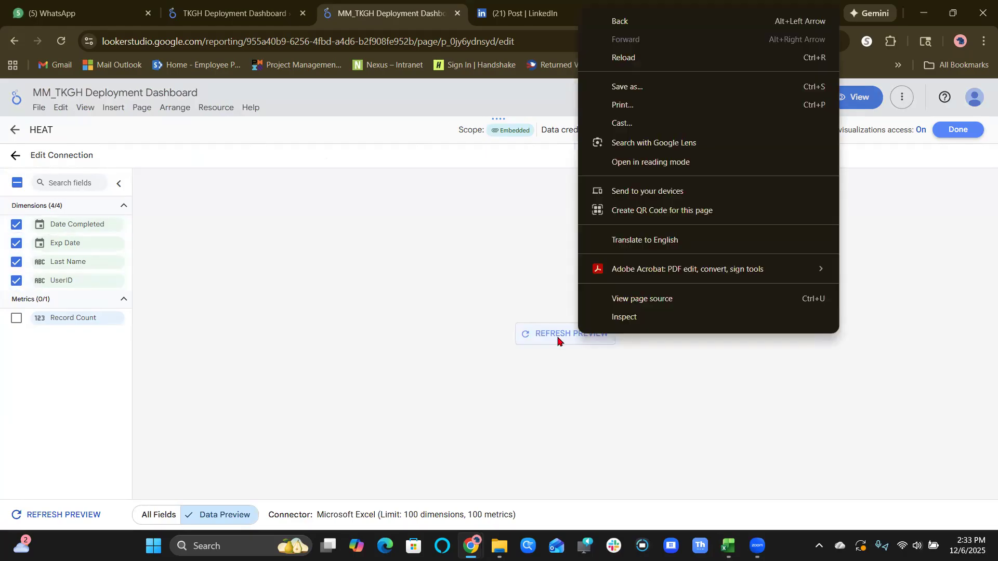
click(558, 339)
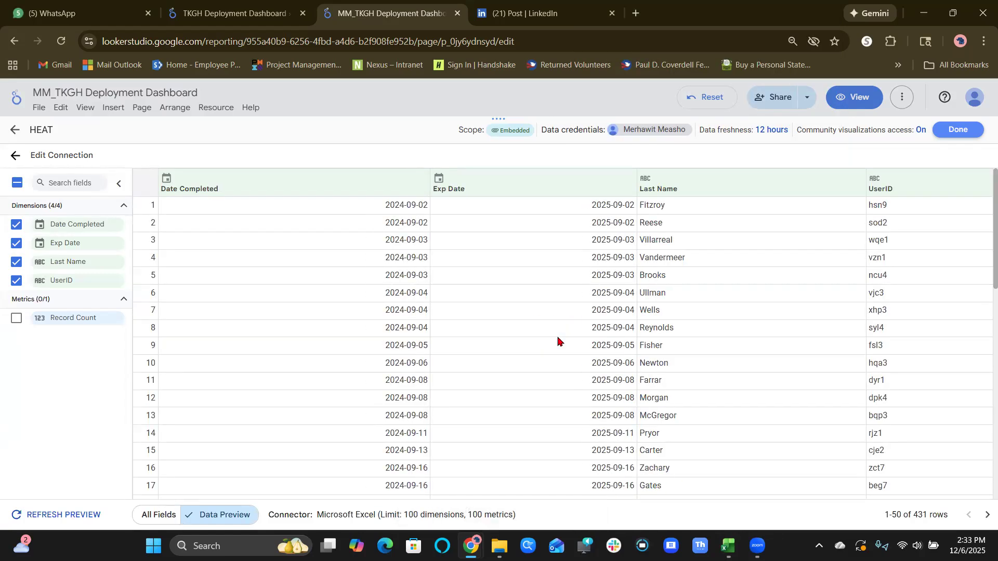
Look through the completion and expiry dates in the HEAT preview and finish viewing the data source.
scroll(558, 340, down, 8)
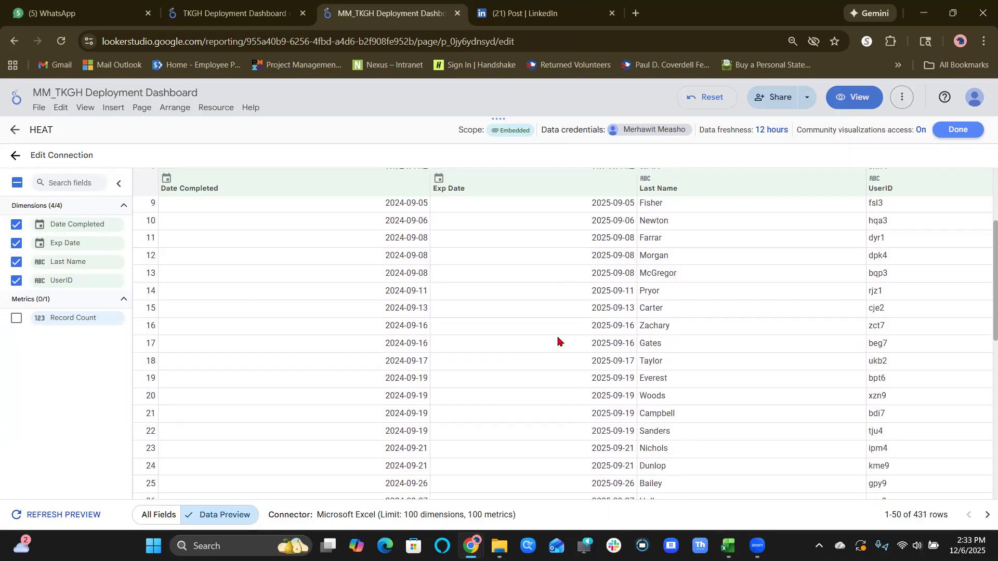
scroll(558, 340, down, 3)
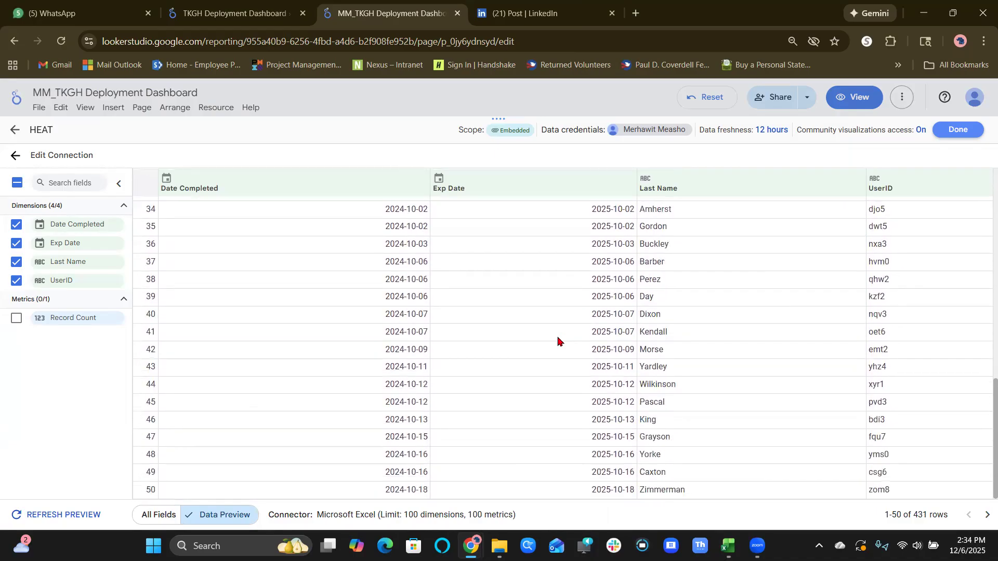
scroll(558, 340, up, 10)
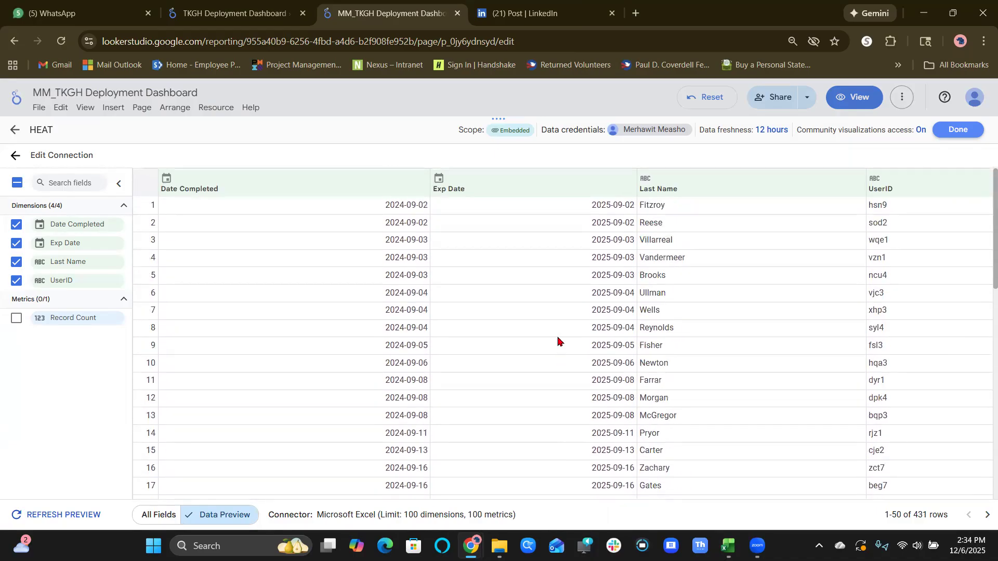
click(955, 135)
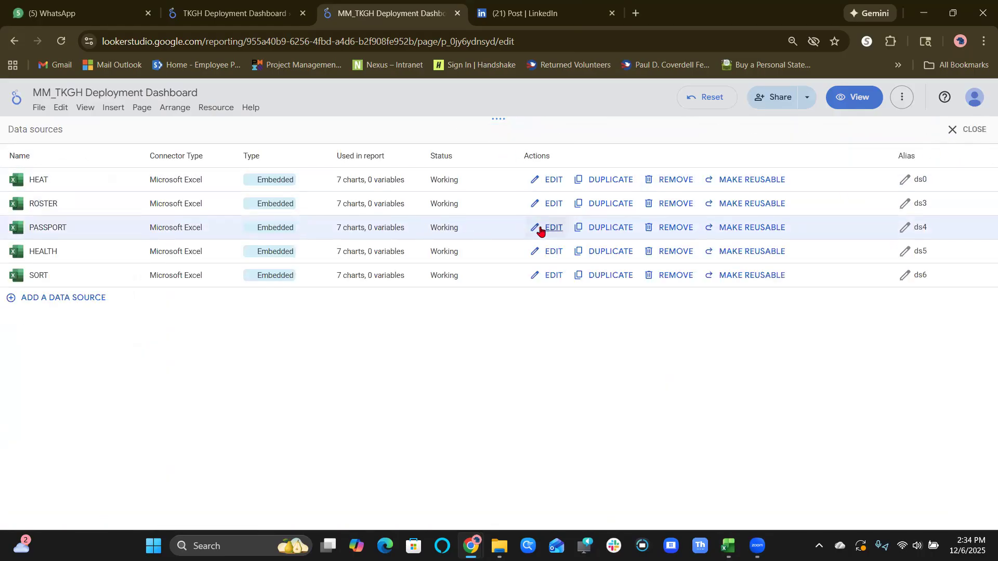
Examine the fields of the PASSPORT data source and close the data sources list to return to page 2.
click(556, 227)
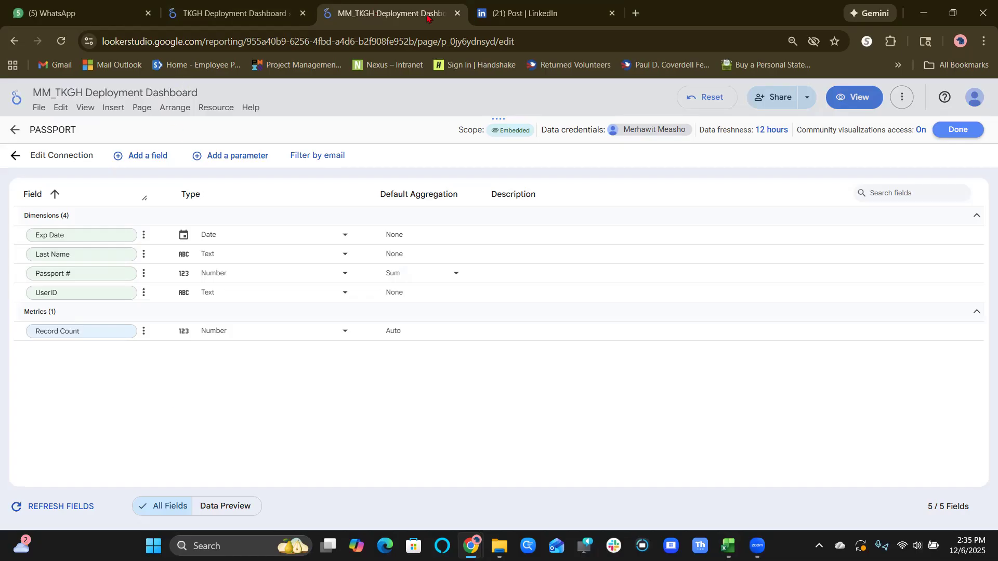
click(958, 130)
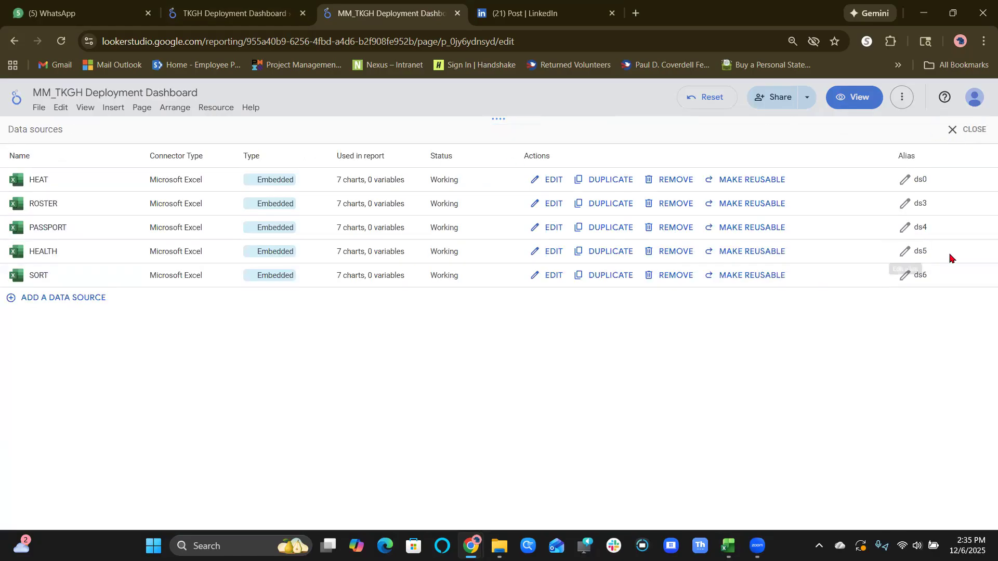
click(967, 132)
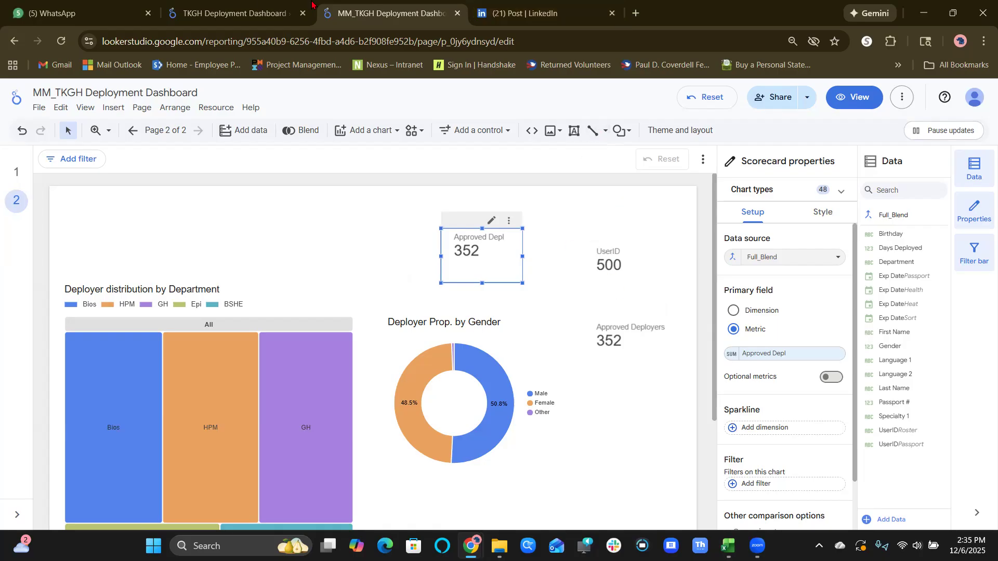
Switch to the TKGH Deployment Dashboard report and inspect the metric settings of the Avg Days Deployed scorecard.
right_click(236, 5)
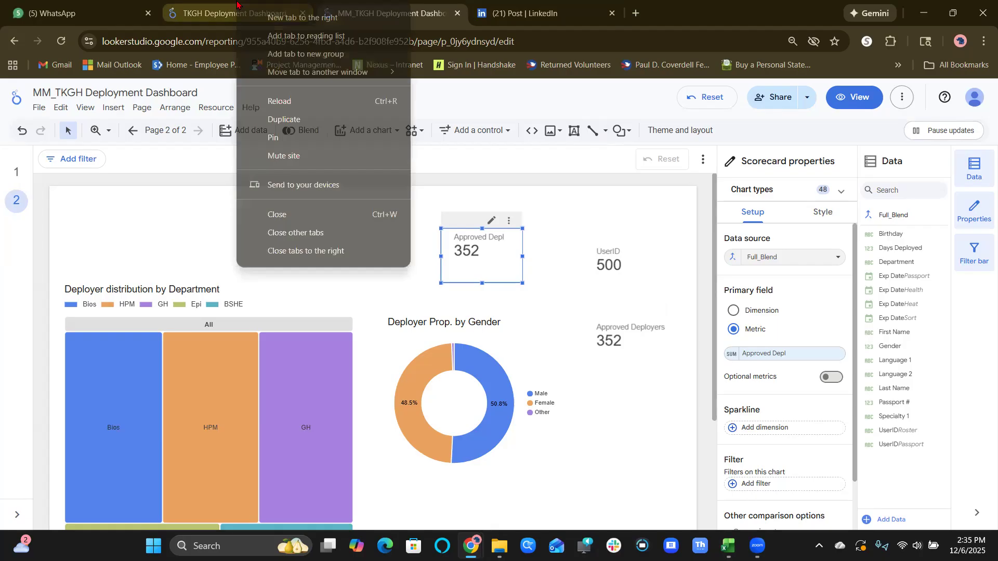
click(237, 4)
click(236, 4)
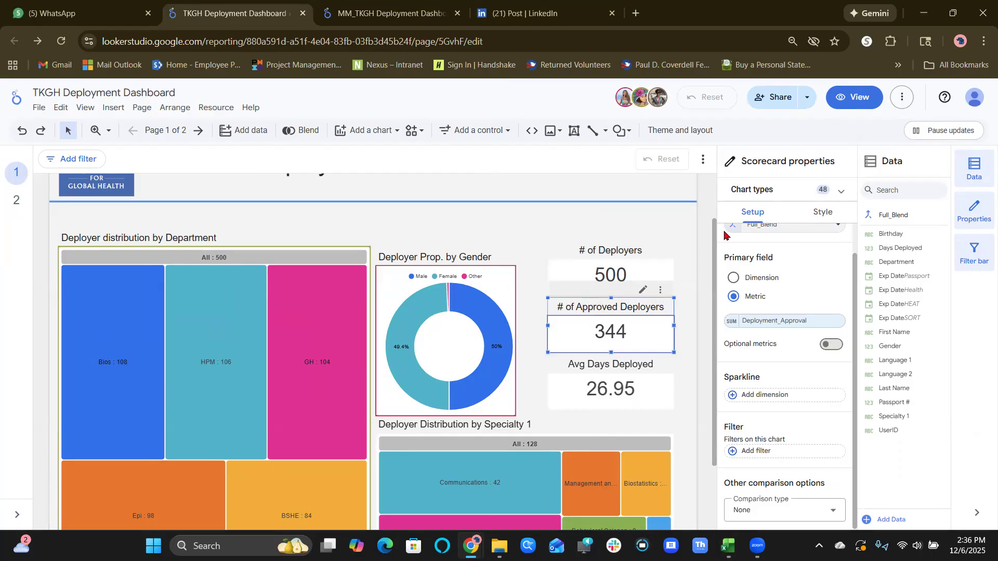
click(628, 402)
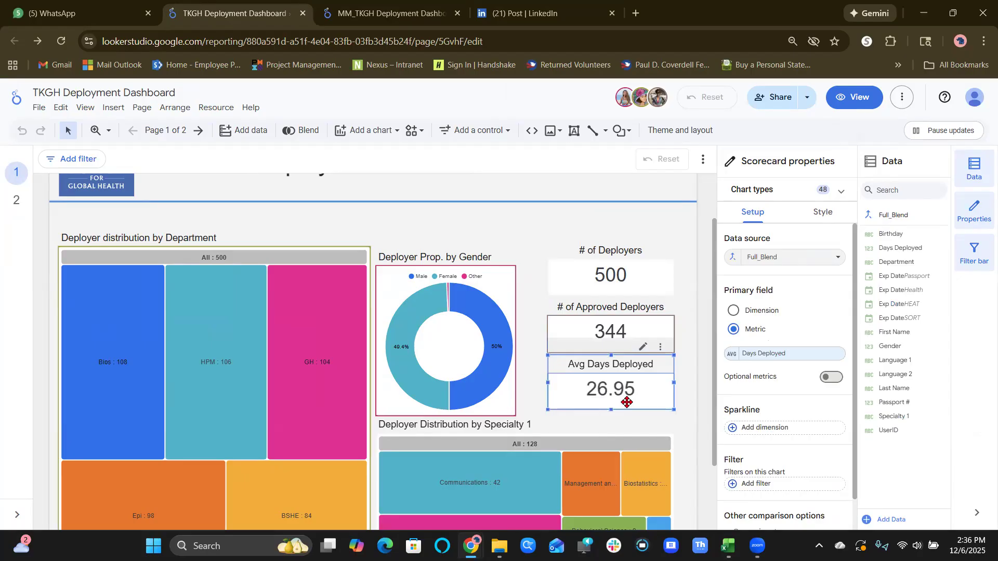
right_click(730, 360)
click(729, 359)
click(730, 359)
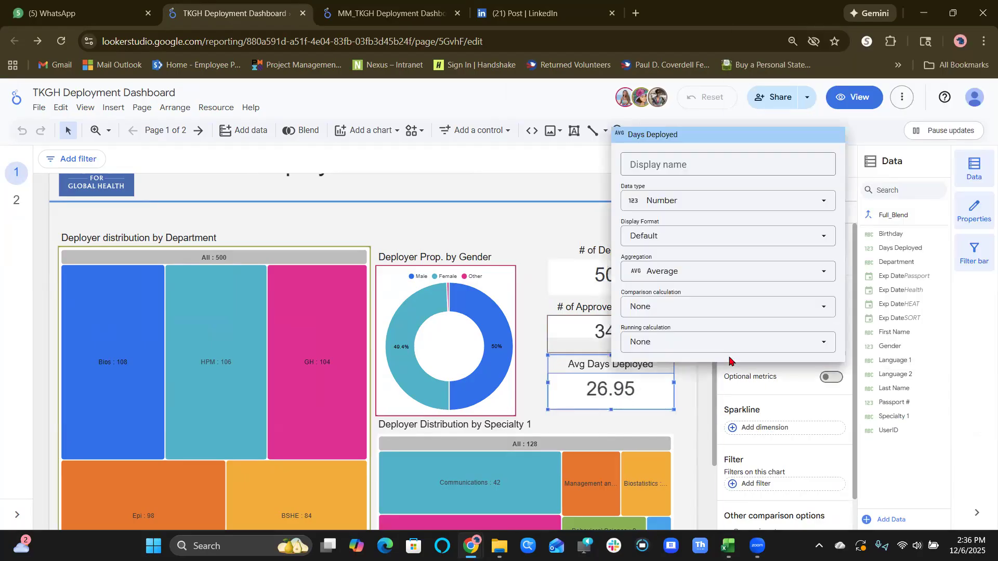
click(562, 184)
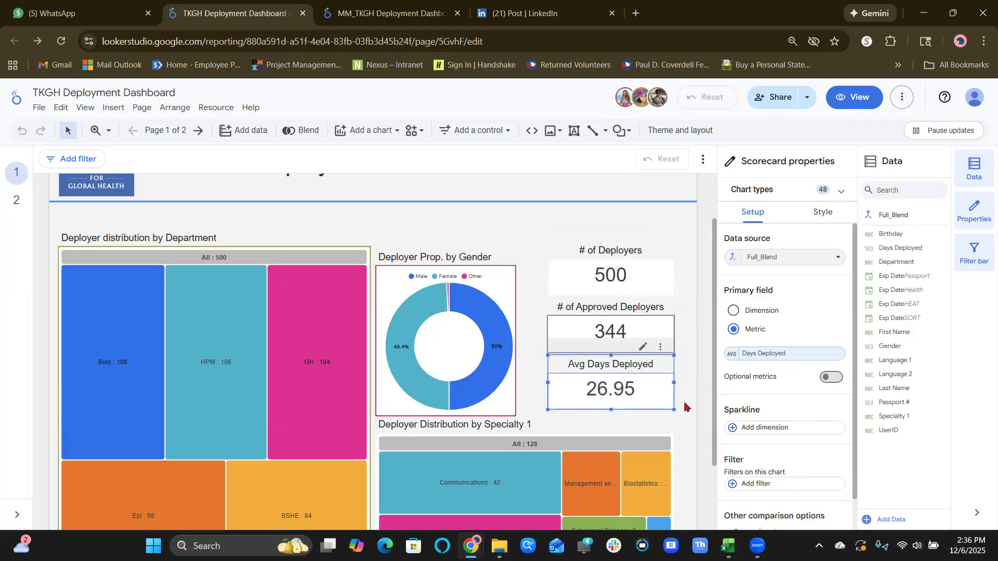
Check the aggregation setting of the Days Deployed metric again and deselect the scorecard without changes.
click(731, 352)
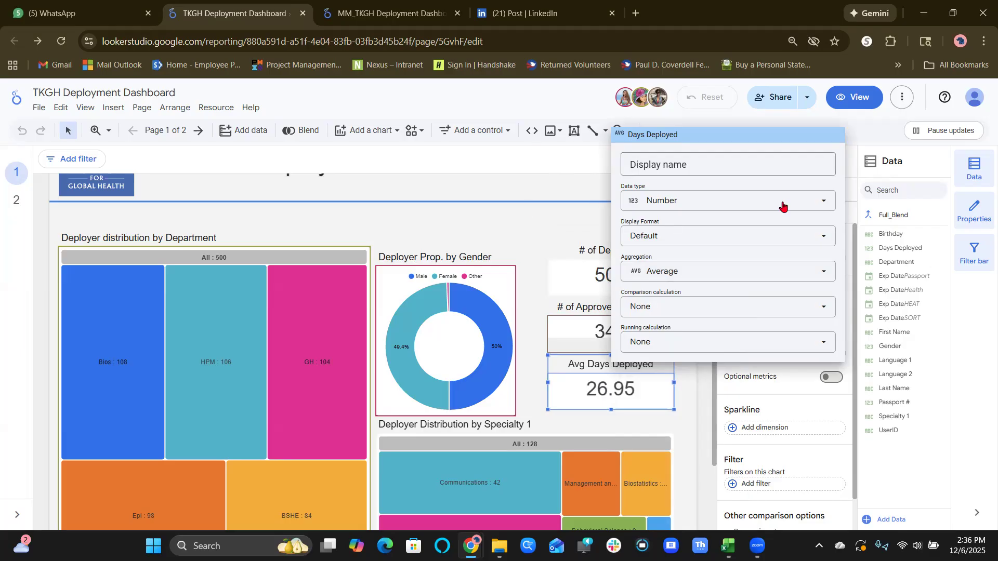
click(812, 273)
click(812, 274)
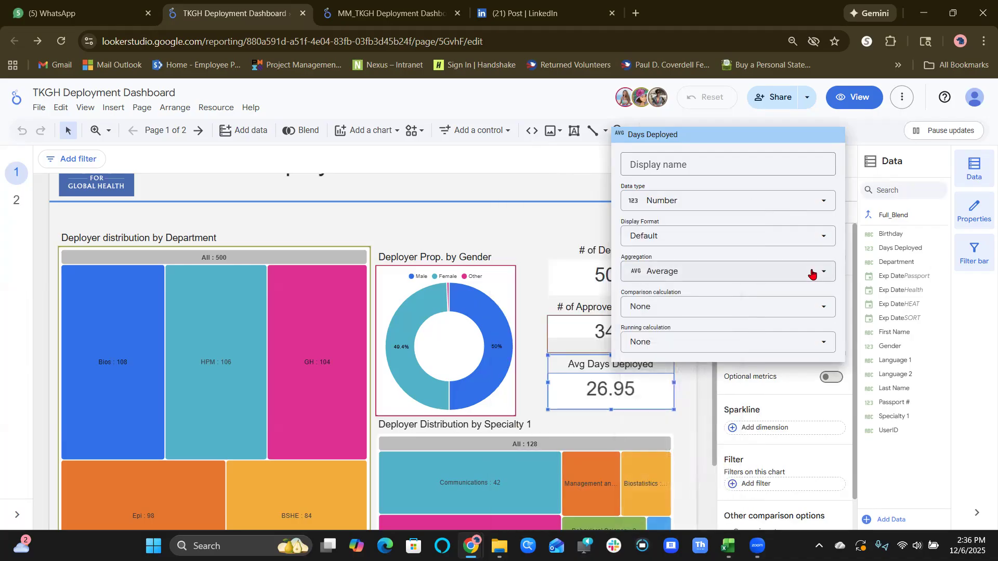
right_click(573, 229)
click(538, 231)
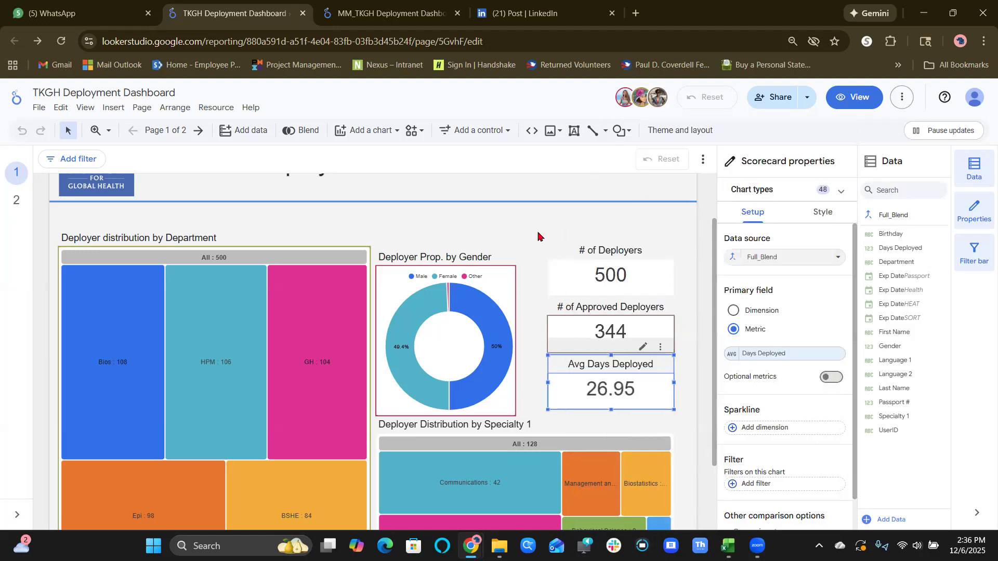
click(692, 288)
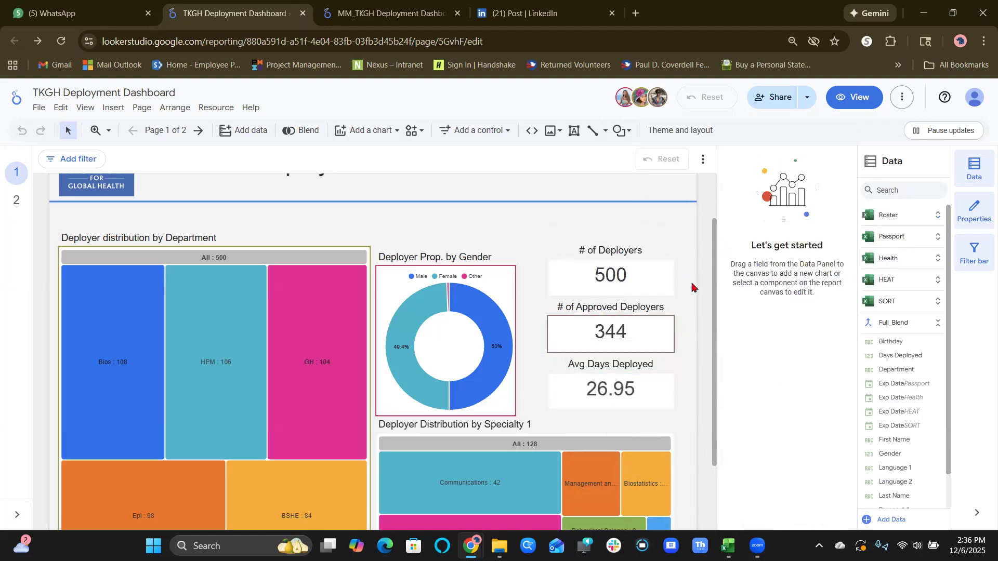
Switch back to the MM_TKGH Deployment Dashboard report and clear the selection on page 2.
right_click(355, 5)
click(340, 10)
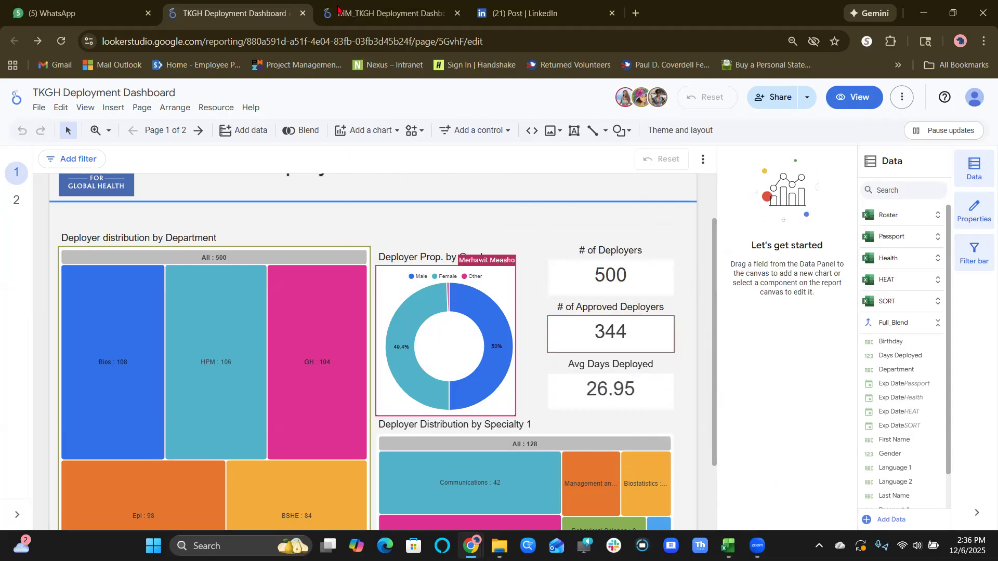
click(341, 10)
click(611, 397)
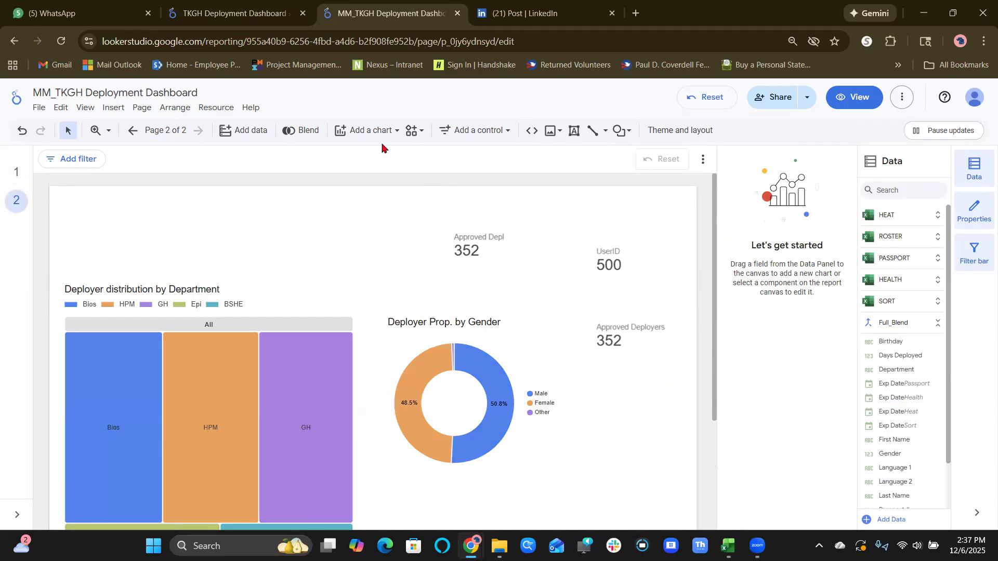
Add a scorecard above the department treemap on page 2 and set its data source to Full_Blend.
click(369, 130)
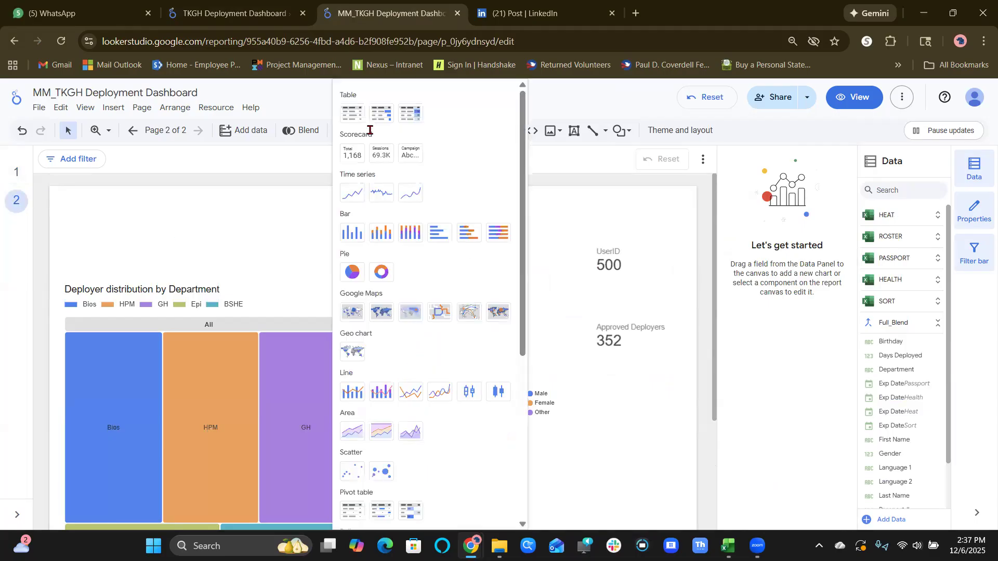
click(350, 153)
click(250, 217)
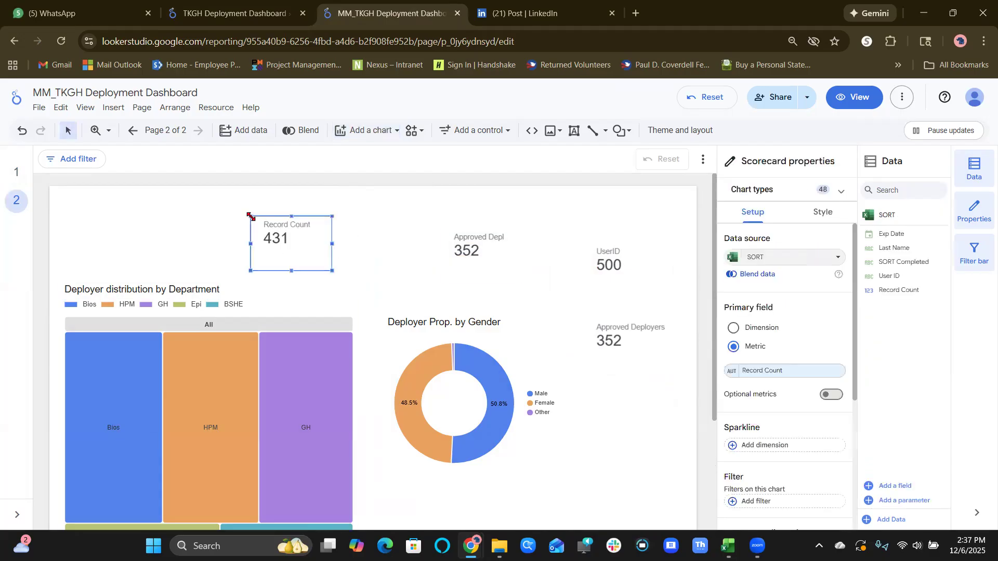
click(775, 258)
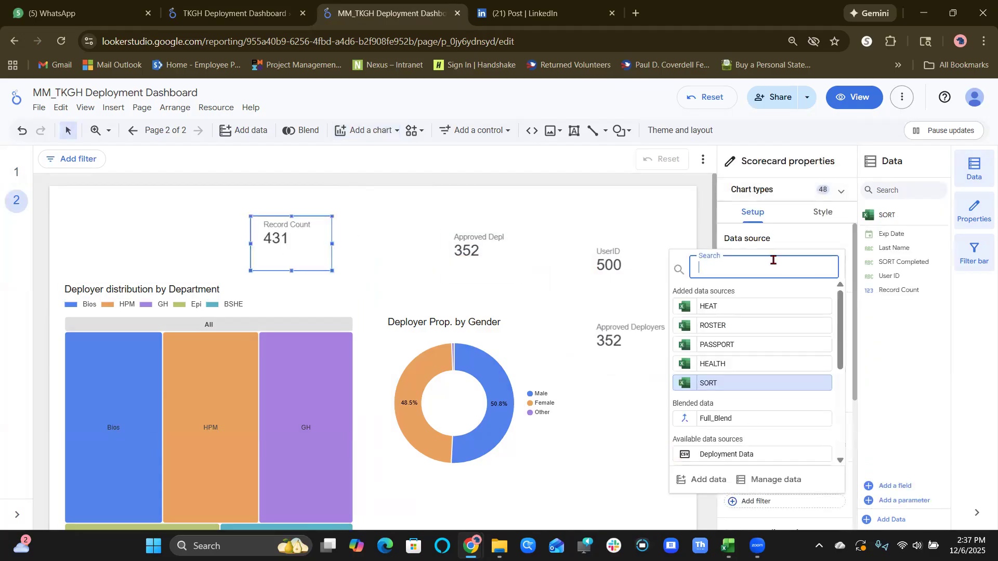
click(753, 421)
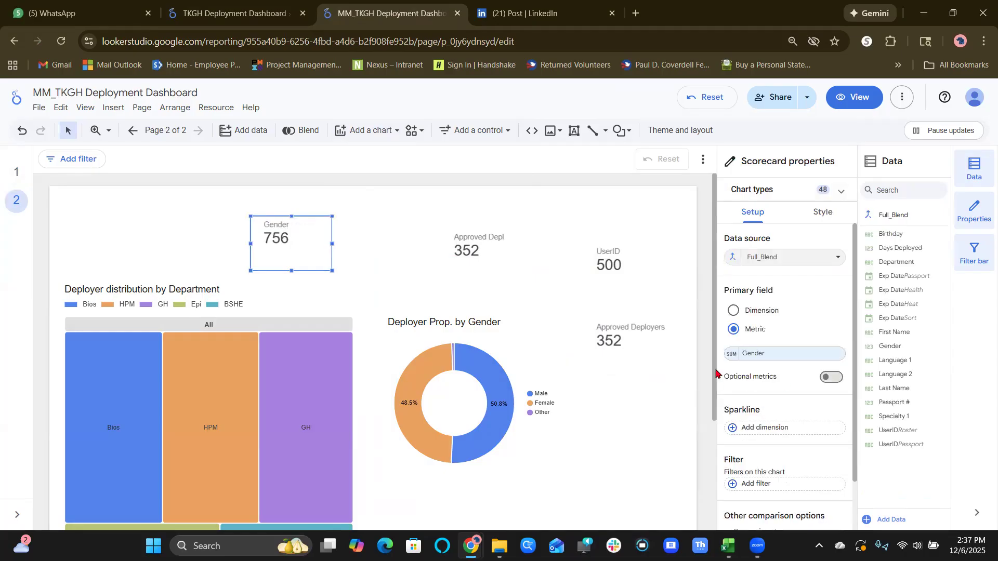
Set the aggregation of the new scorecard's Gender metric to Average.
right_click(733, 361)
click(733, 357)
click(732, 356)
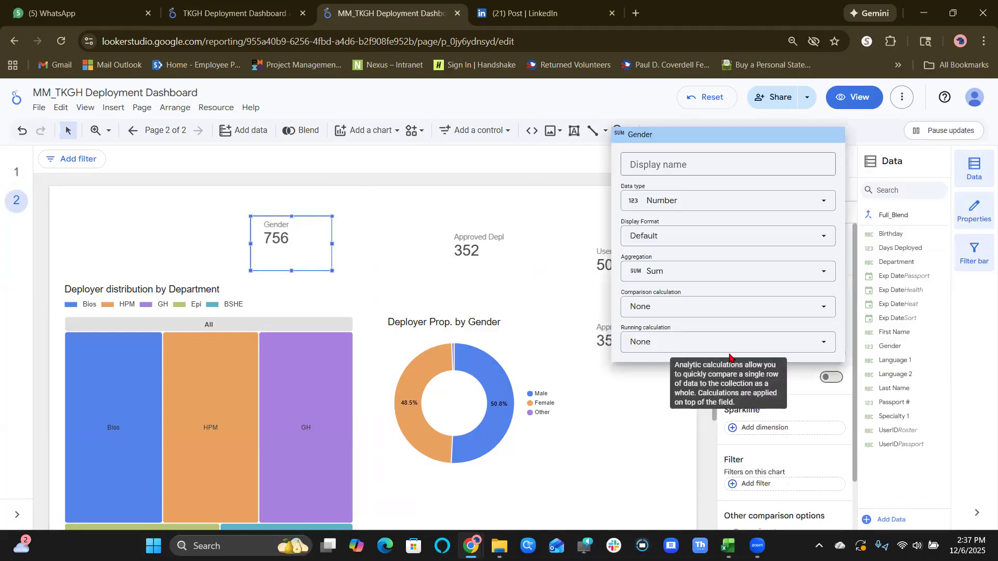
click(679, 271)
click(673, 314)
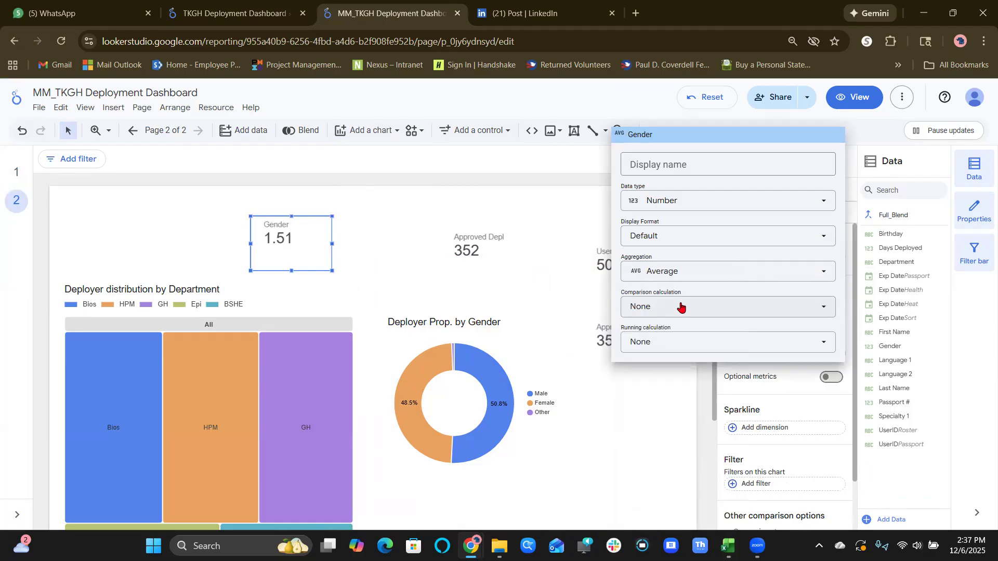
click(290, 245)
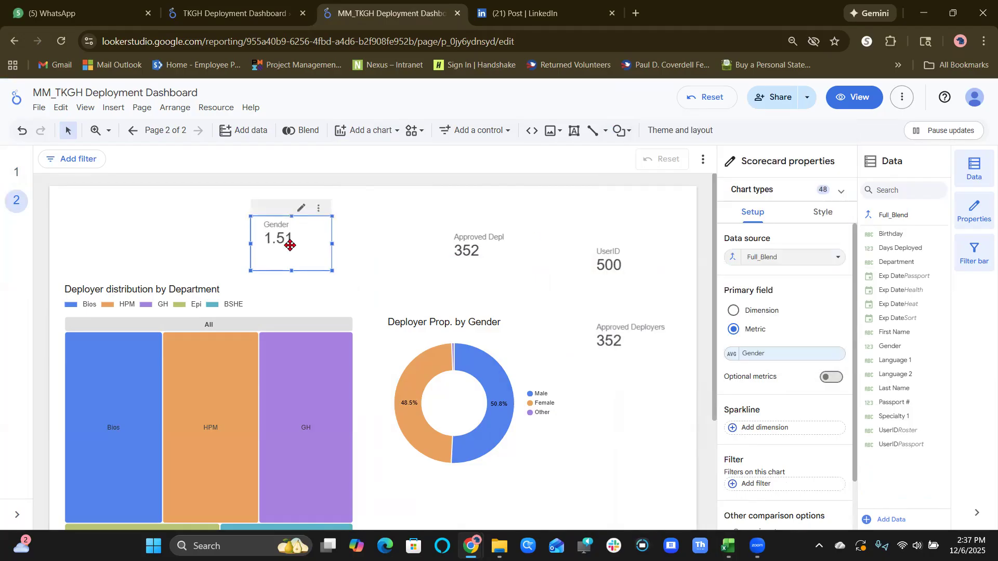
Replace the Gender metric of the new scorecard with Days Deployed from the Roster fields.
click(773, 353)
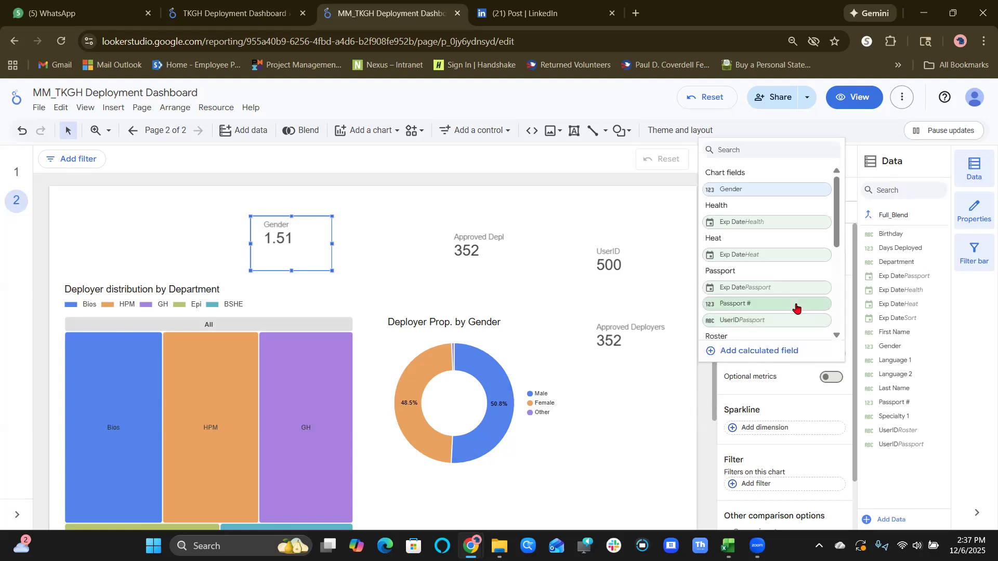
scroll(796, 308, down, 2)
scroll(796, 308, down, 2)
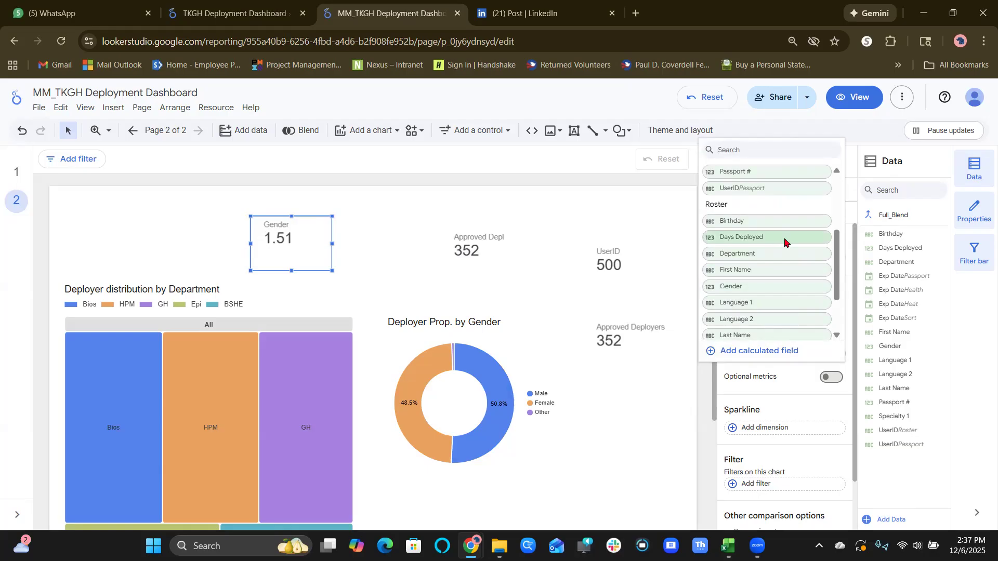
click(785, 240)
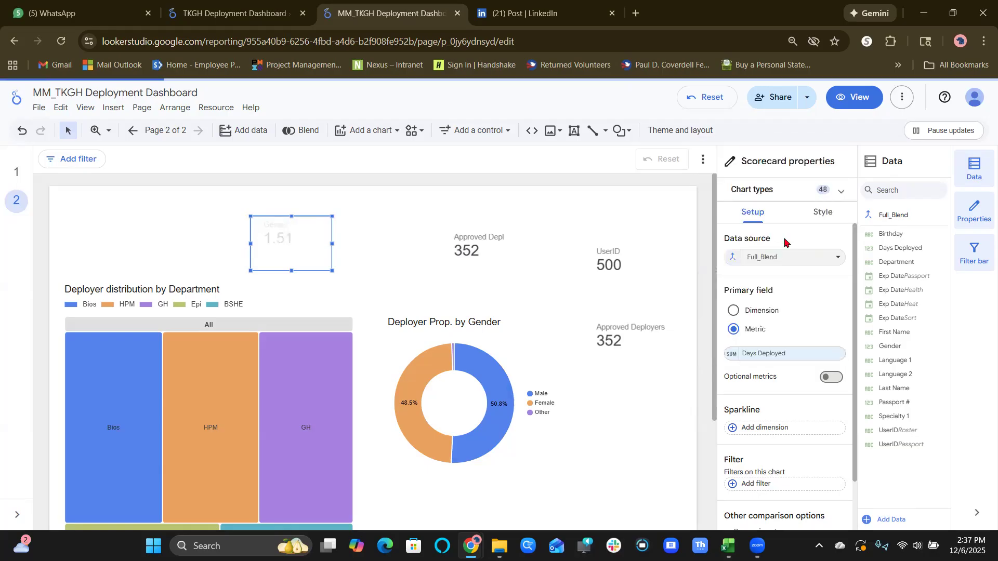
Set the aggregation of the new scorecard's Days Deployed metric to Average.
right_click(732, 356)
click(732, 356)
right_click(732, 356)
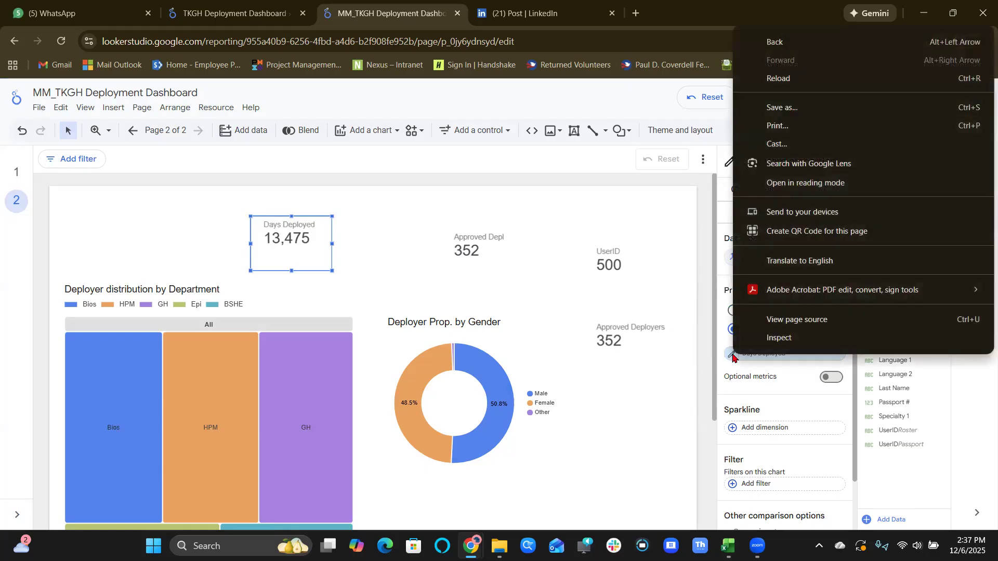
click(732, 357)
click(700, 275)
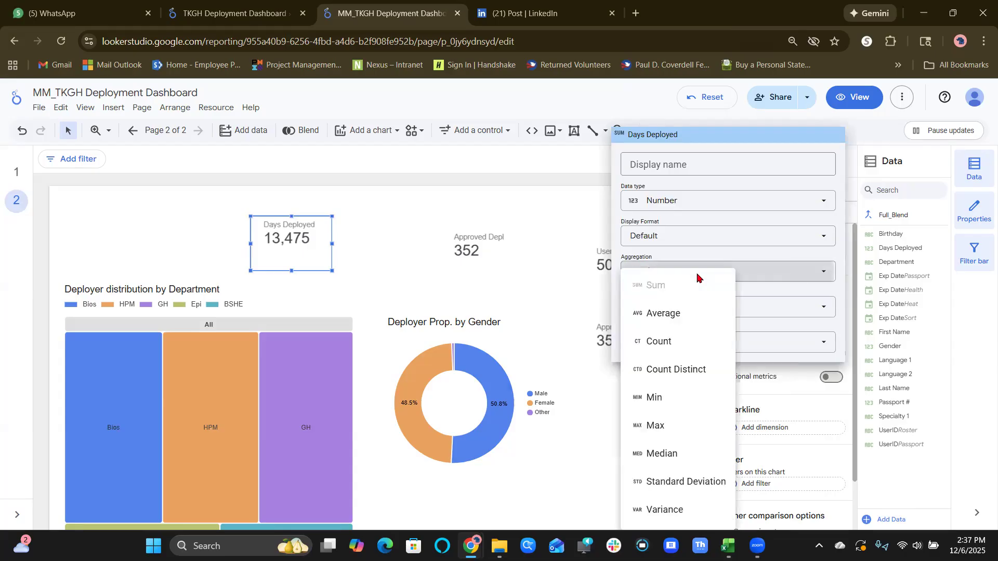
click(687, 311)
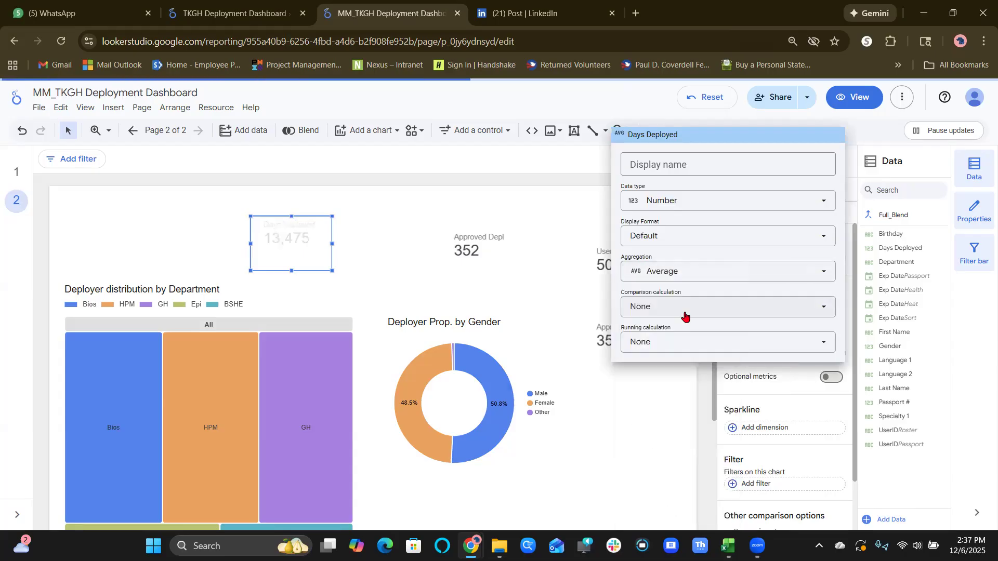
Enter Days Deployed as the display name of the scorecard's averaged metric and close the field settings.
click(708, 160)
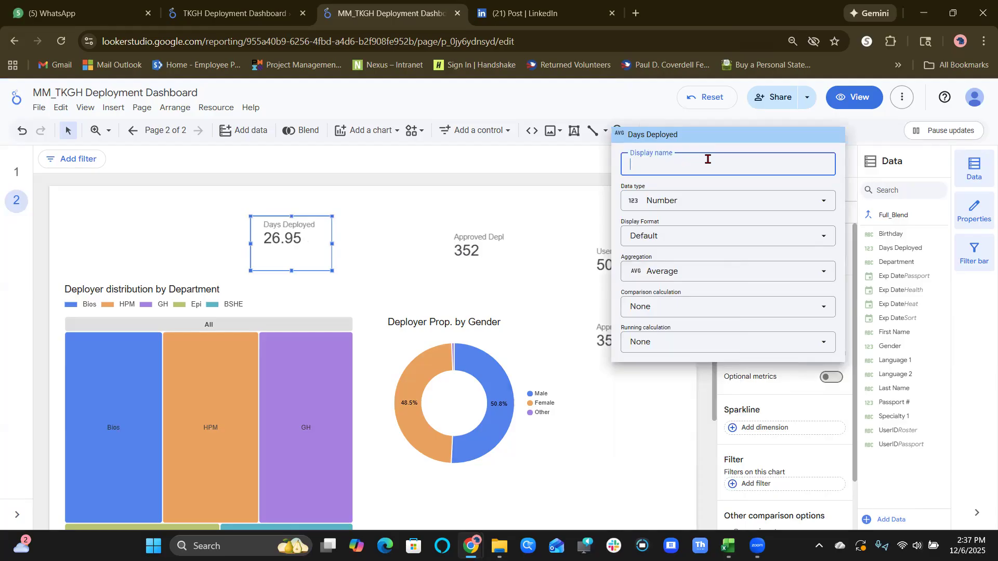
text(Days)
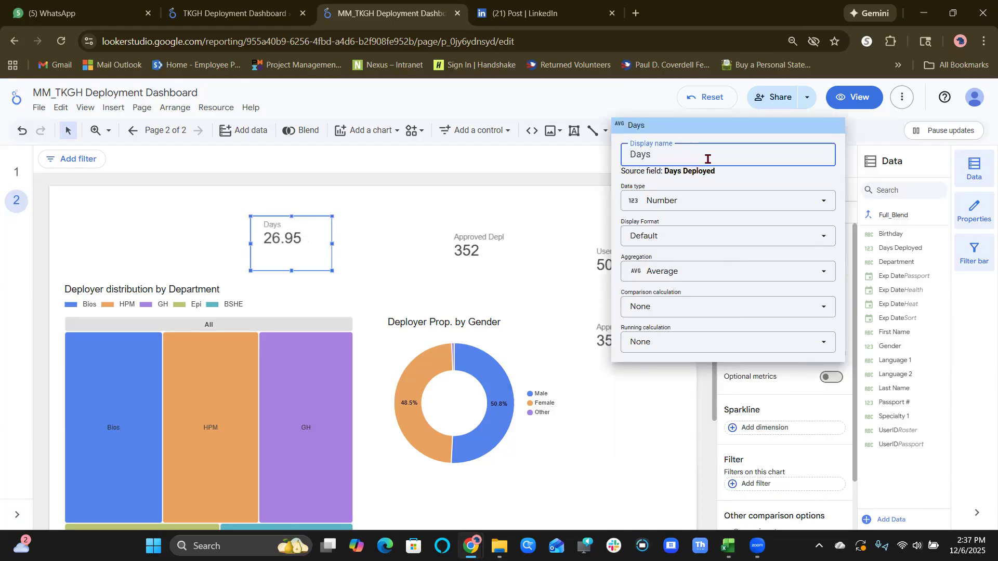
text( Deployed)
click(630, 419)
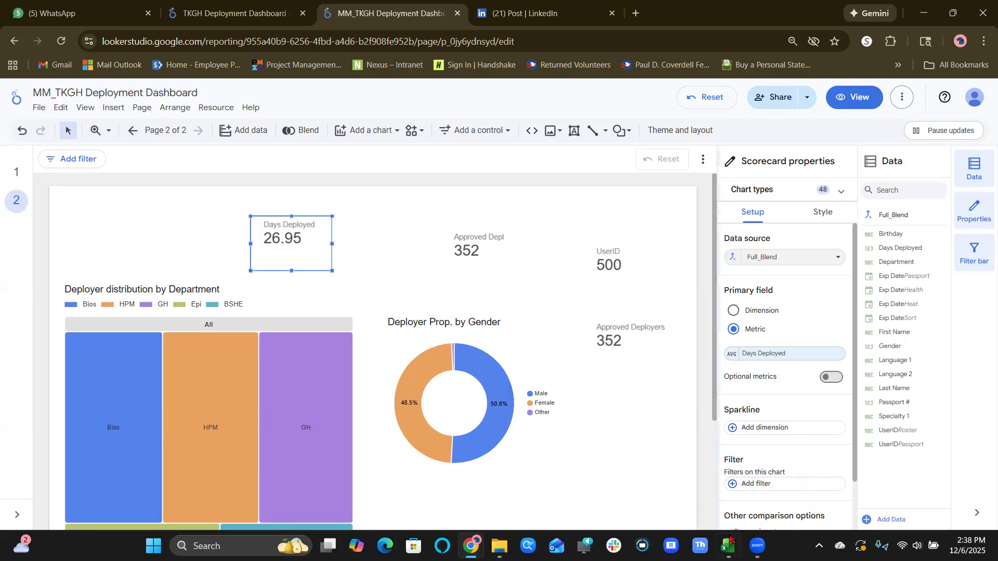
Glance at the DeploymentData_06Dec workbook and switch to the original TKGH Deployment Dashboard report.
key(alt+Tab)
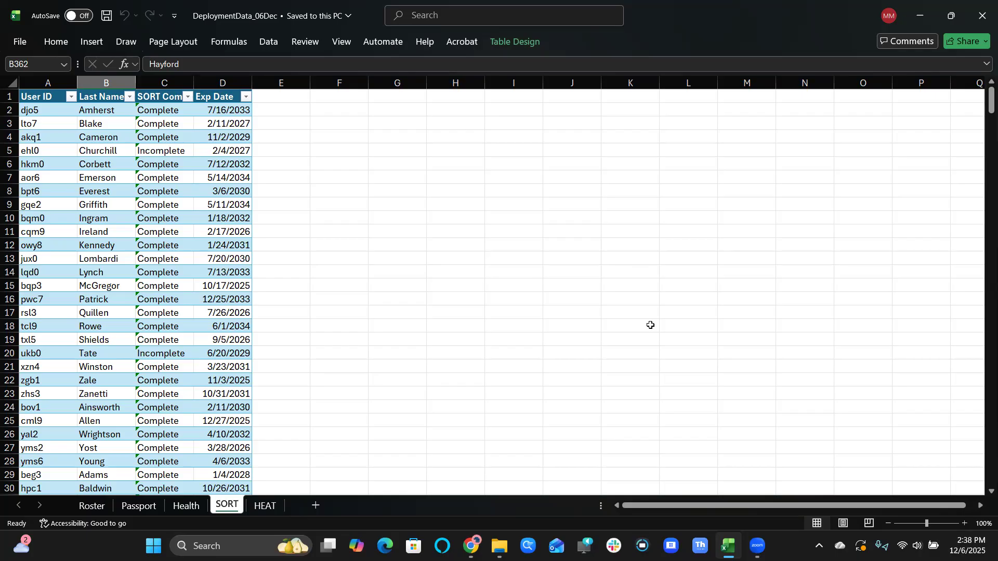
click(916, 19)
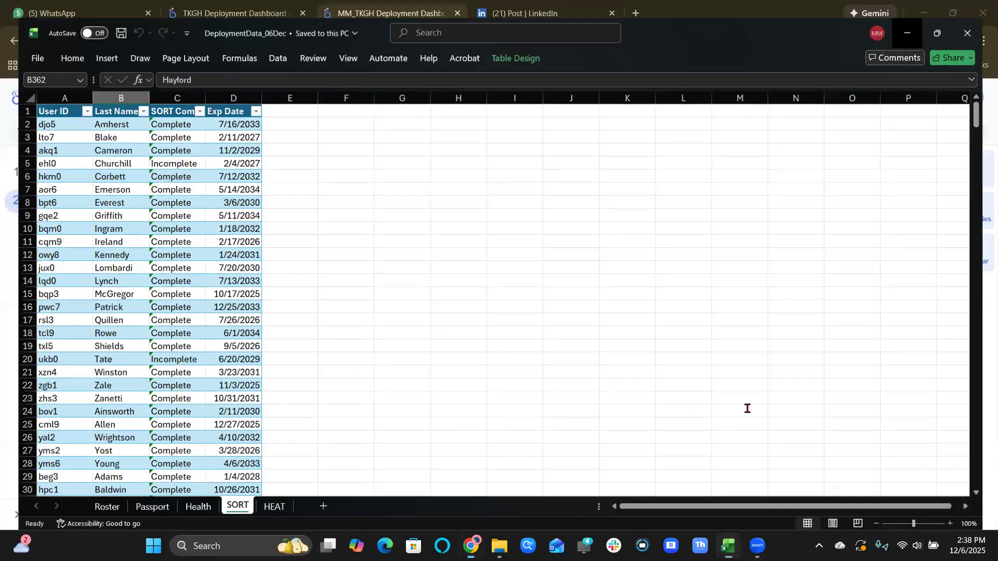
click(289, 4)
click(334, 4)
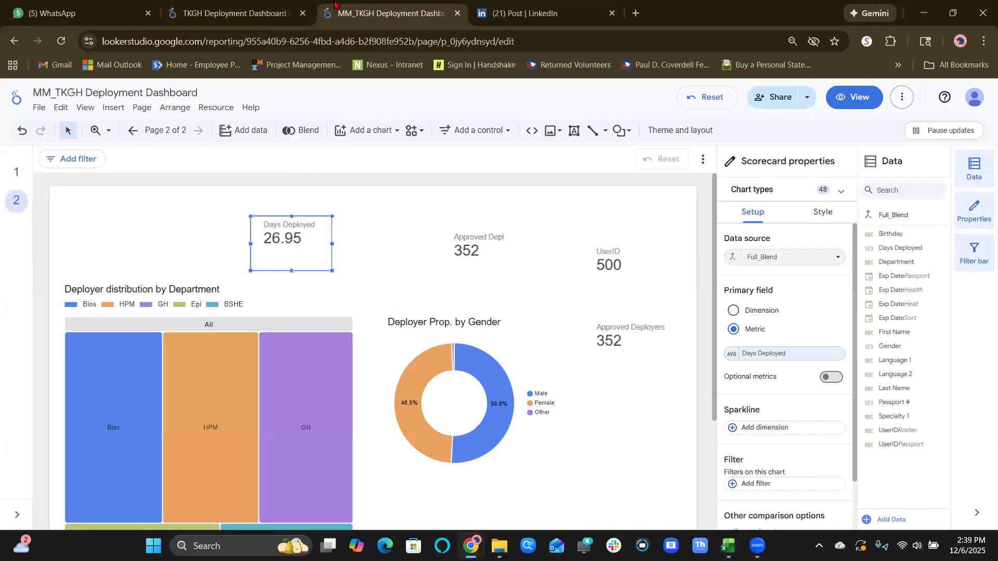
click(239, 4)
click(365, 4)
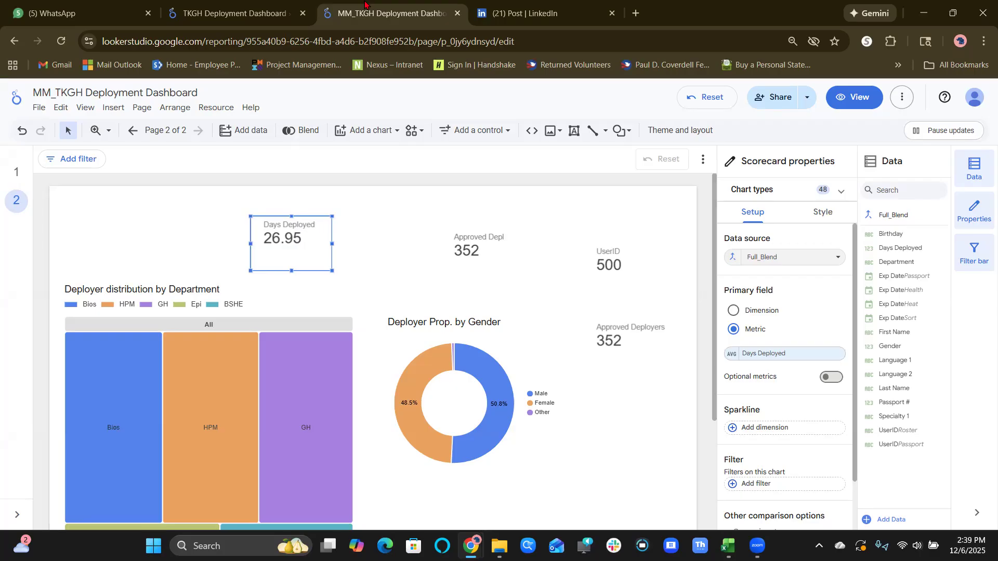
click(234, 13)
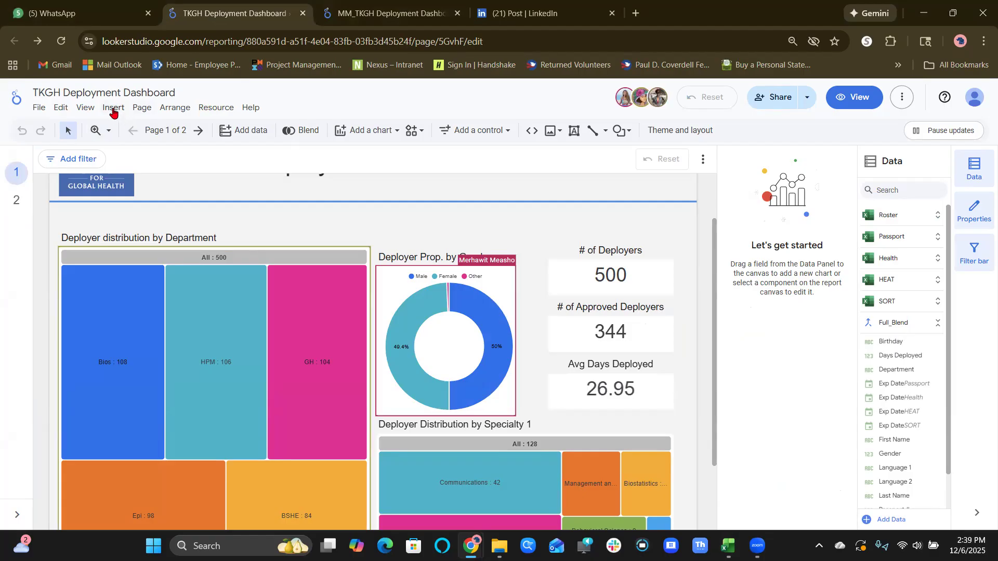
Try to add a new page to the TKGH Deployment Dashboard and return to page 1.
click(141, 107)
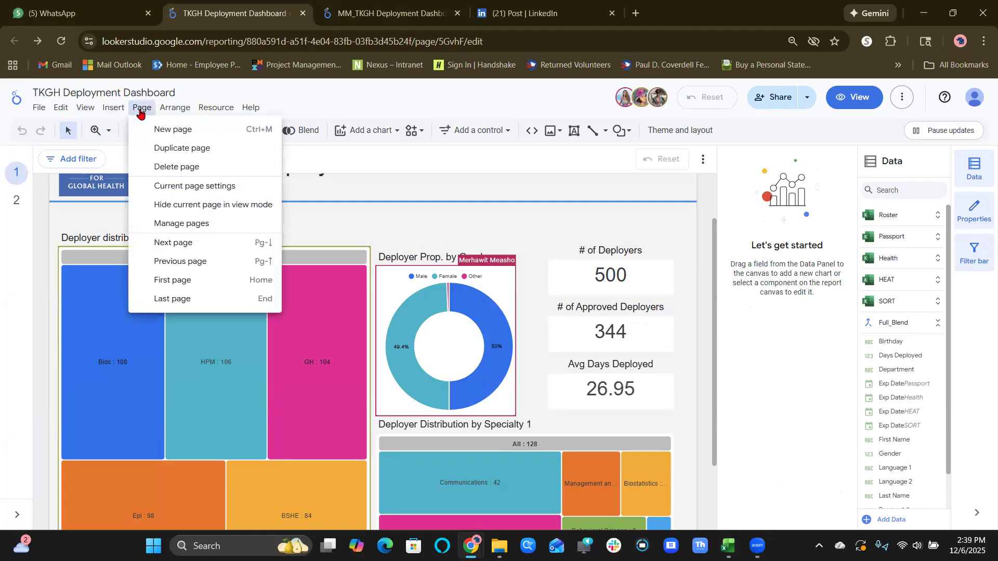
click(173, 131)
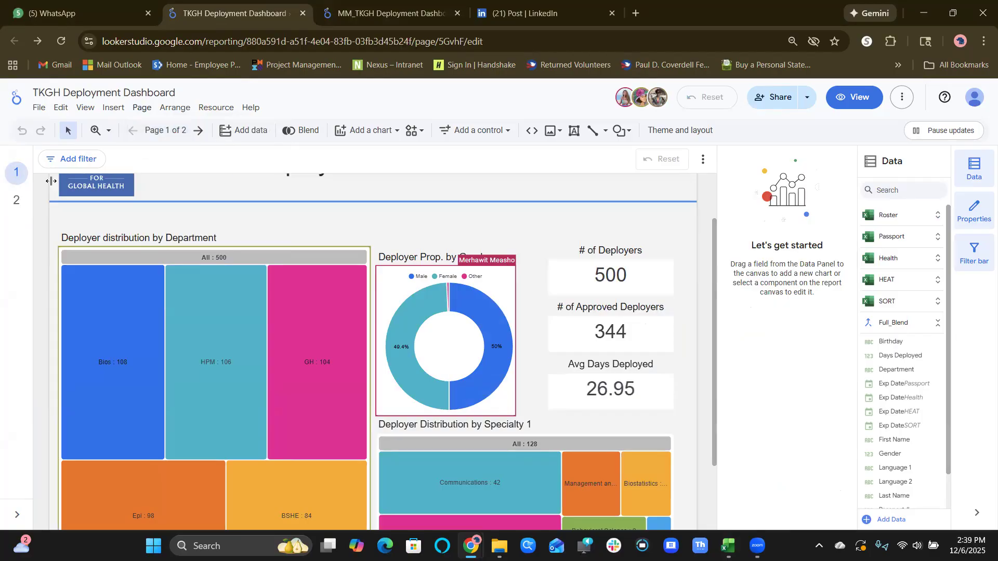
click(13, 208)
click(13, 174)
click(21, 198)
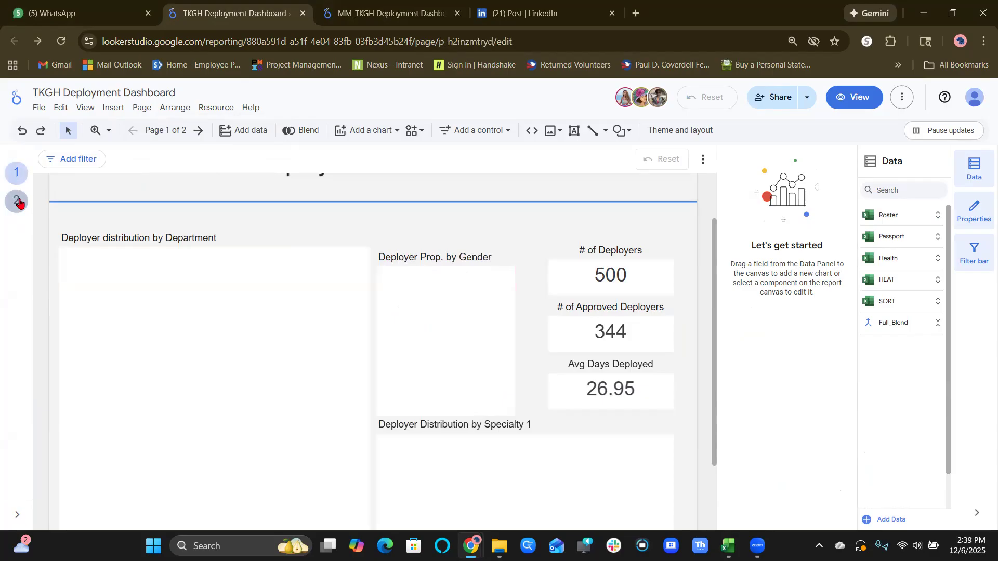
click(18, 178)
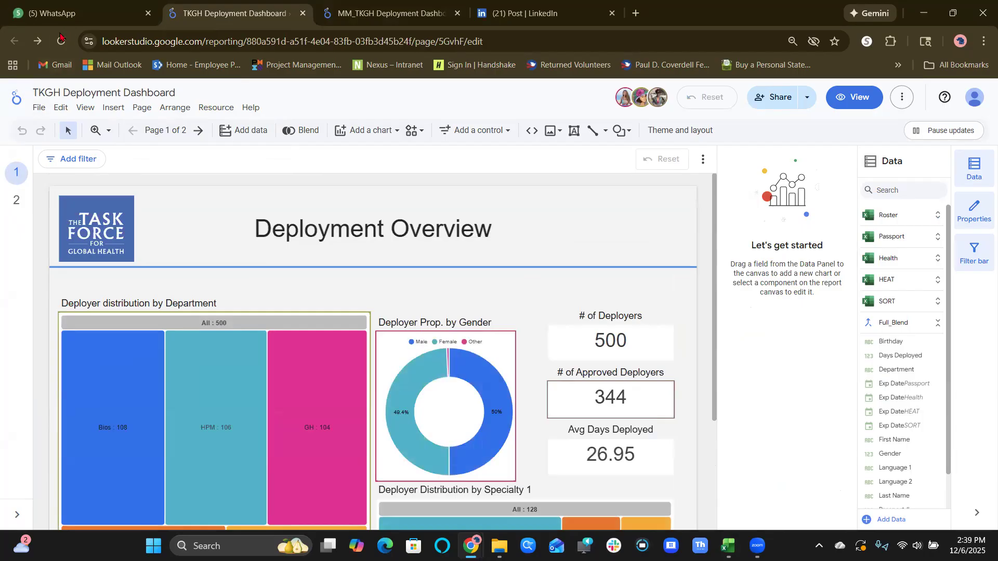
Add a blank page after the Overview page of the TKGH Deployment Dashboard.
click(146, 113)
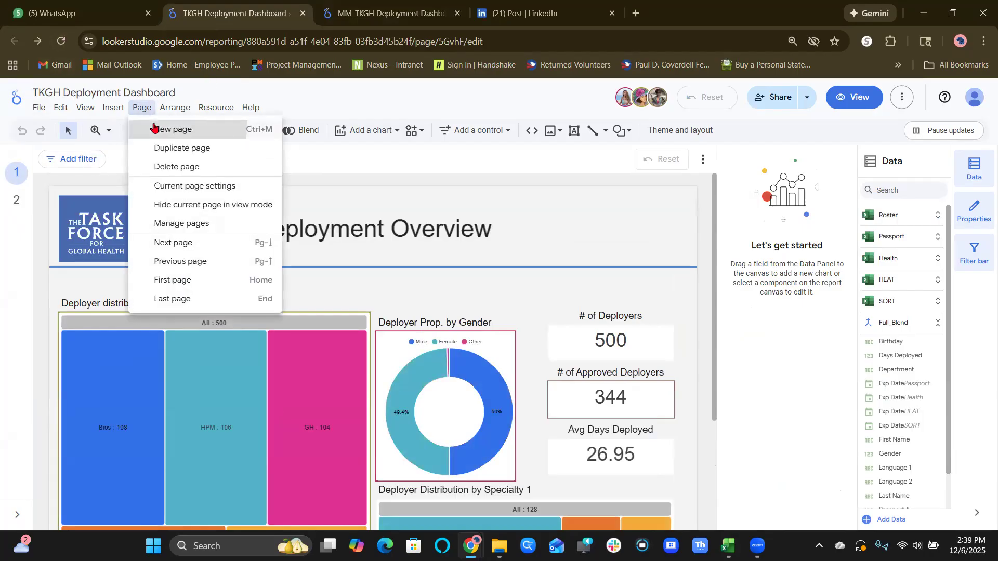
click(150, 128)
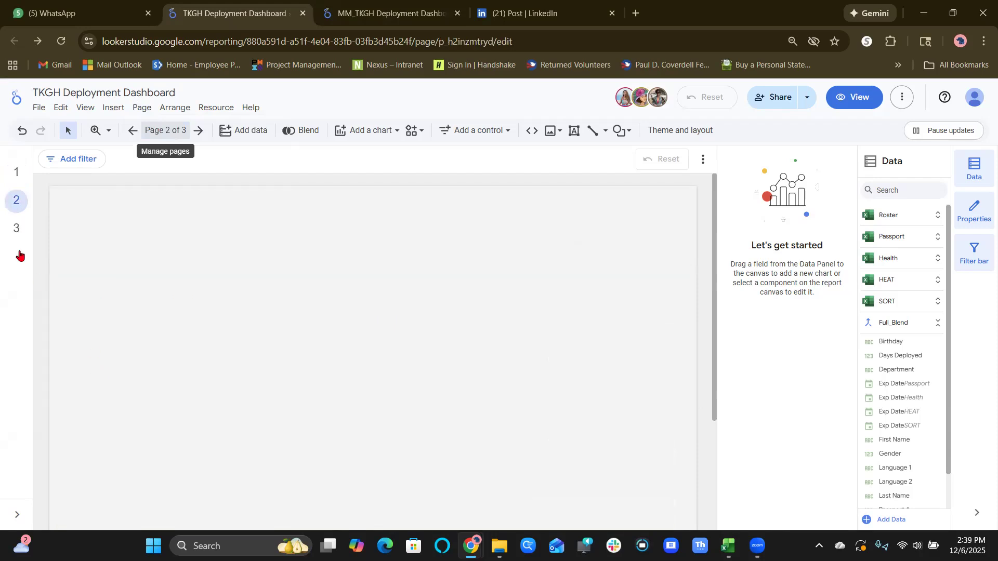
click(17, 229)
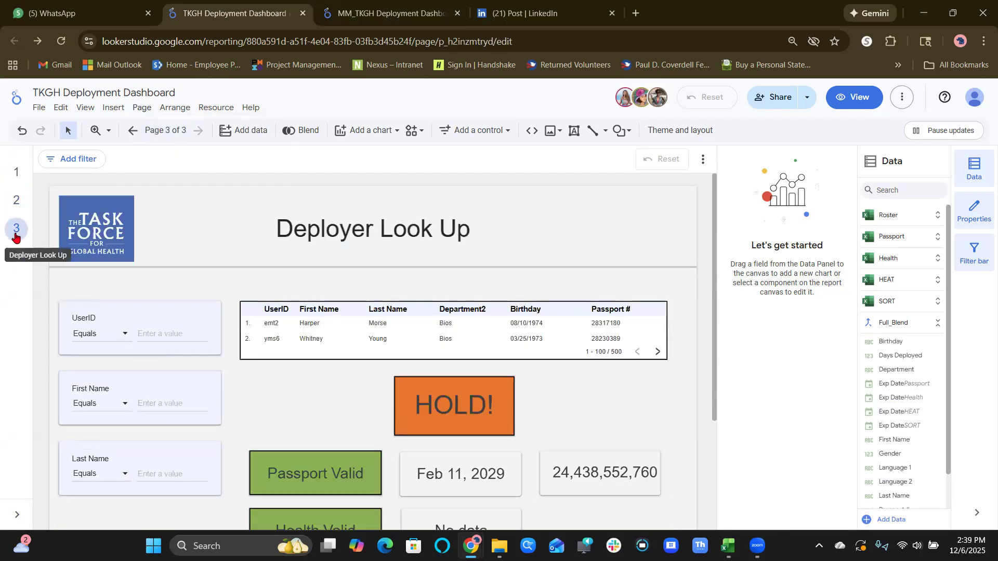
click(16, 203)
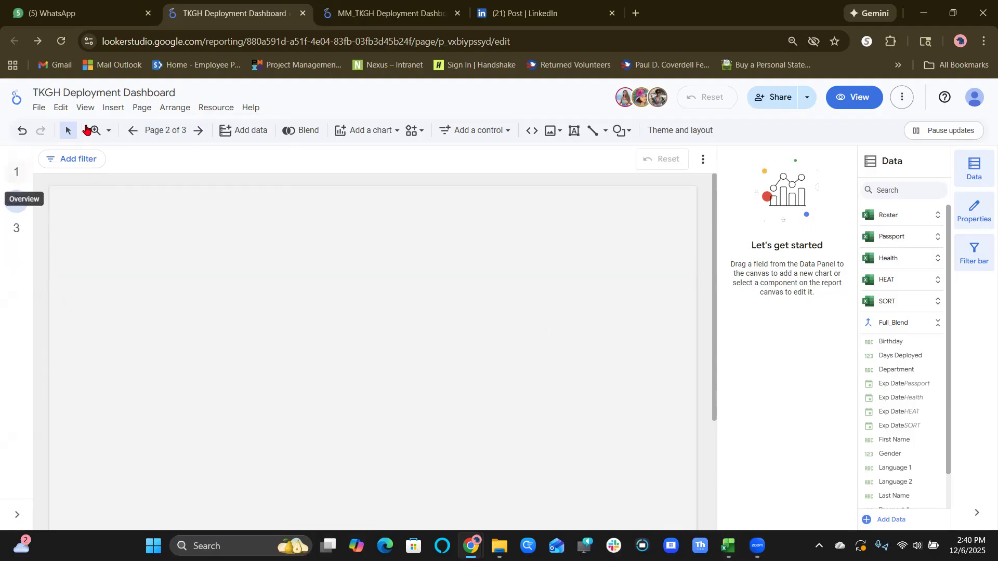
Move the untitled page below Deployer Look Up in the report's page order.
click(140, 109)
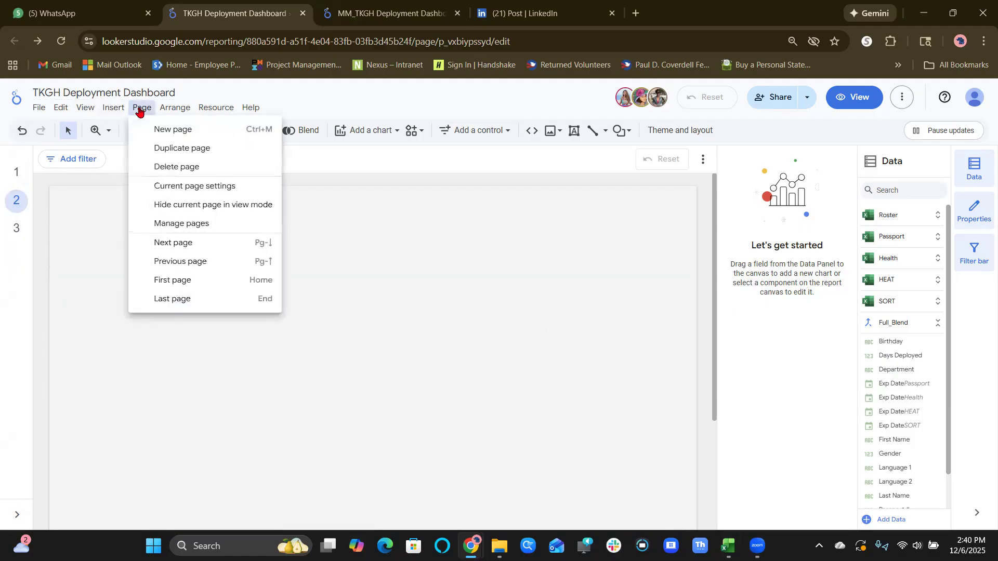
click(186, 230)
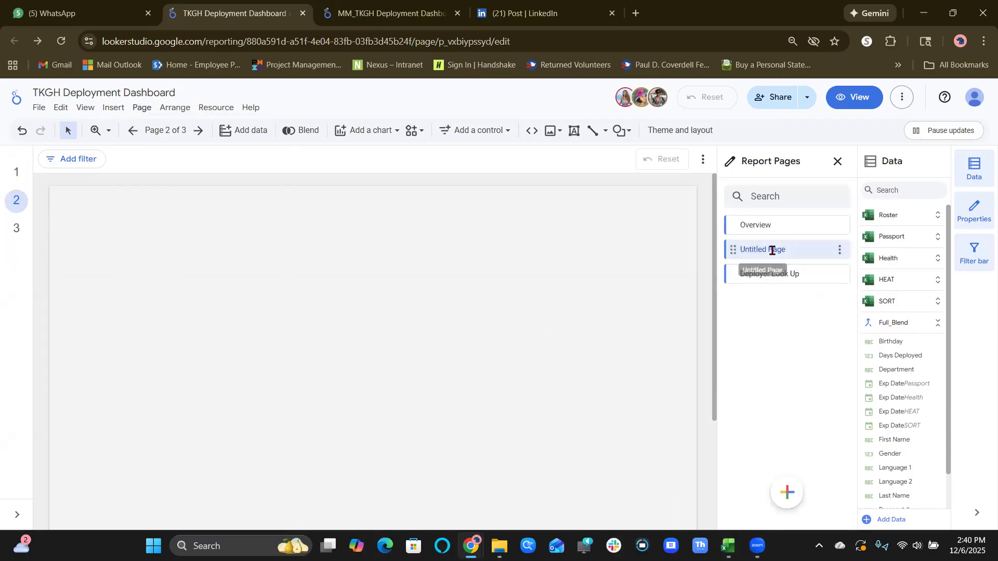
drag(733, 249, 735, 285)
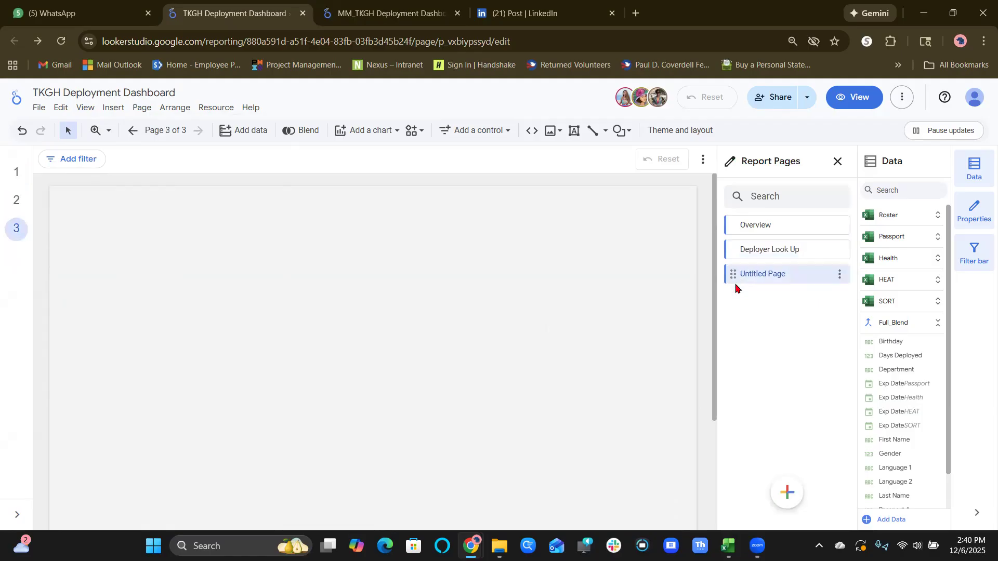
Rename the untitled page with the participant's first name.
double_click(766, 276)
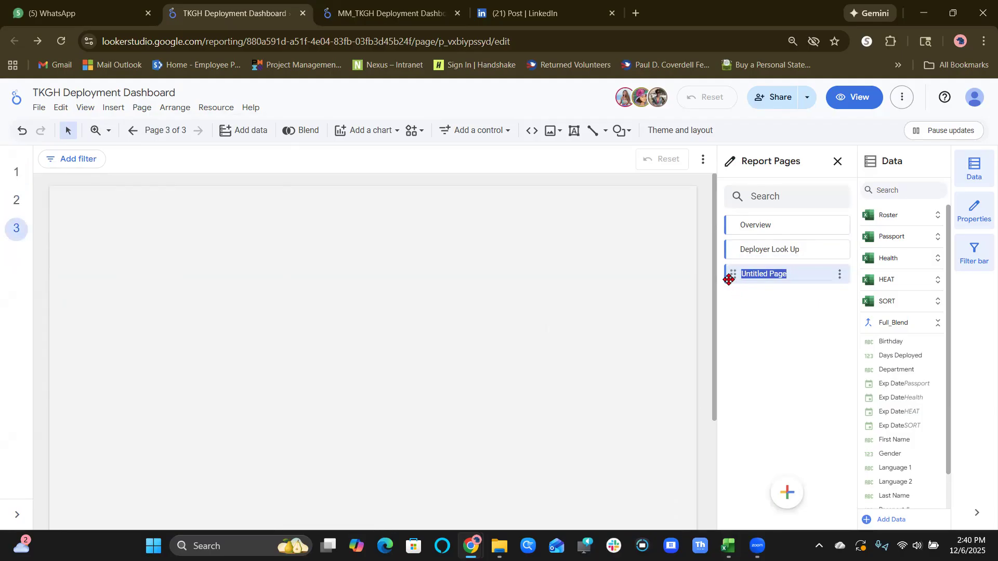
text(Merhawit)
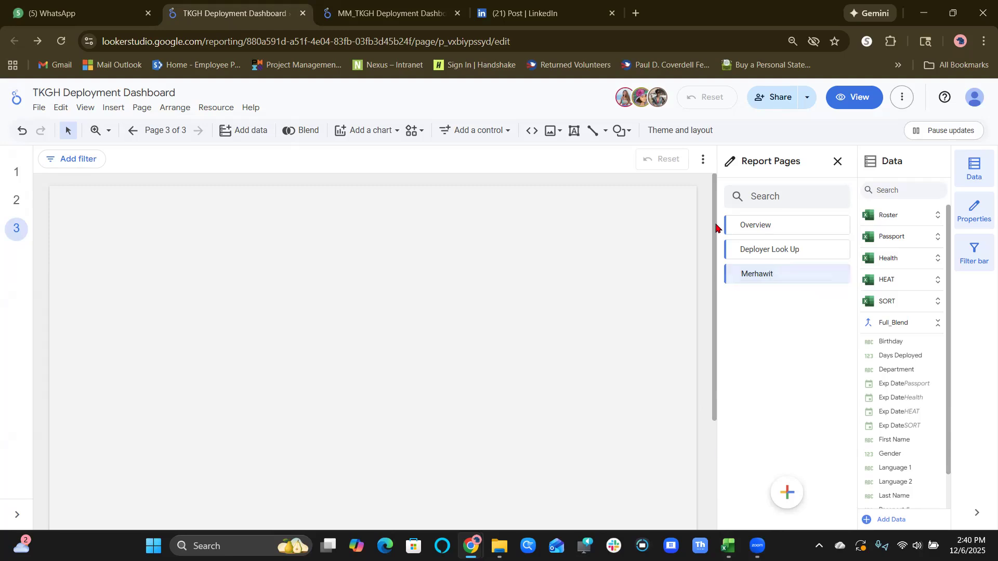
click(795, 359)
click(39, 108)
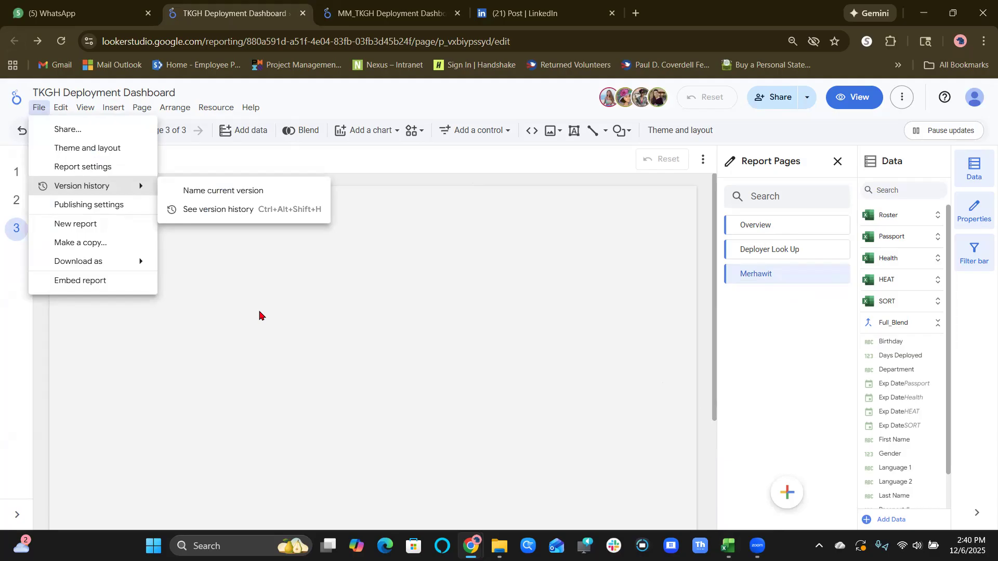
click(293, 300)
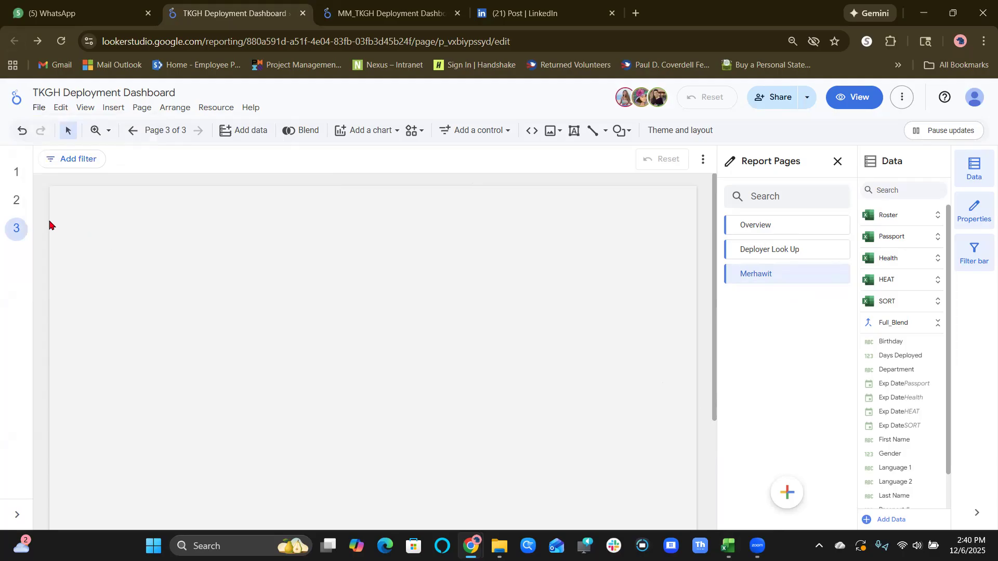
click(18, 207)
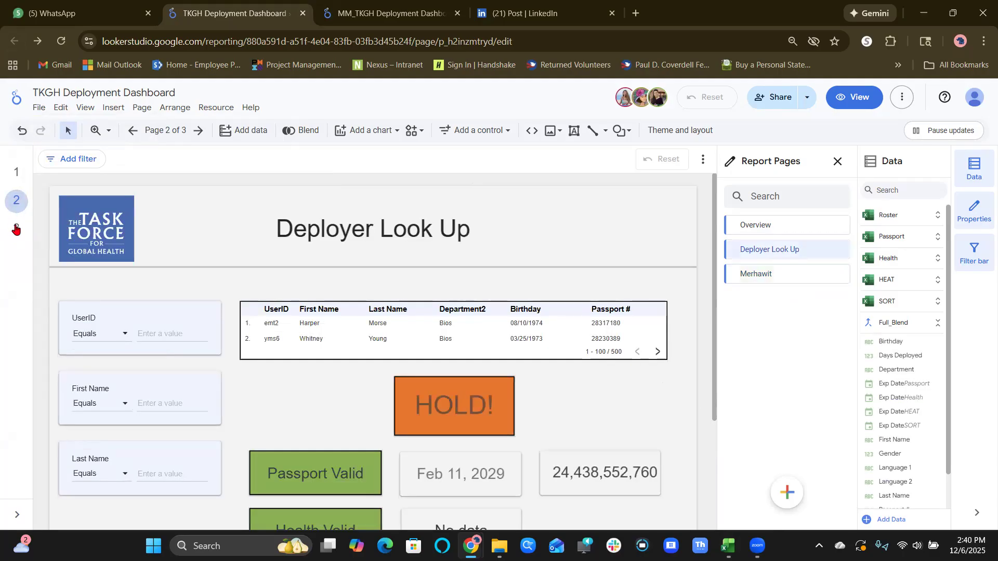
Add another blank page after page 3, as the report's fourth page.
click(15, 232)
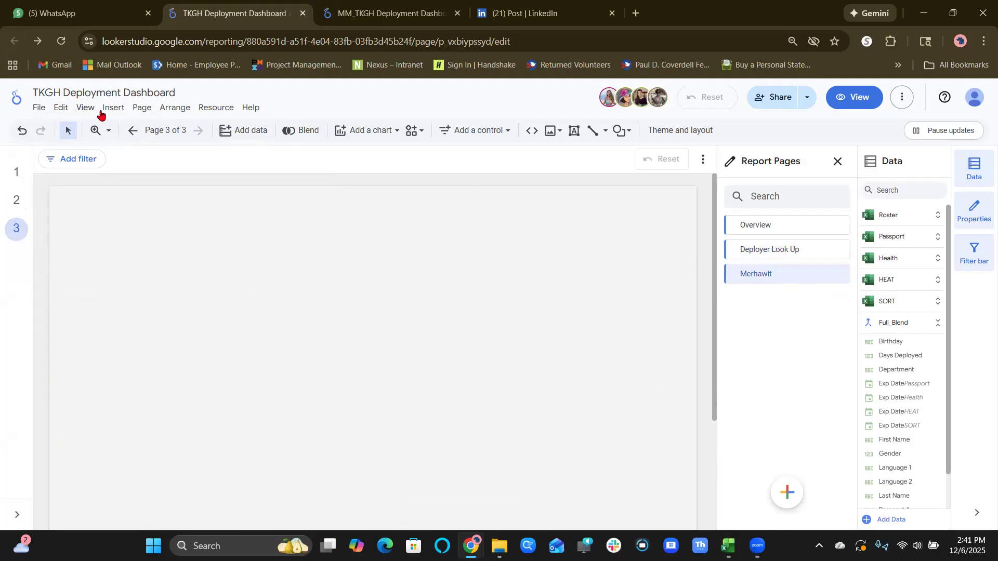
click(137, 110)
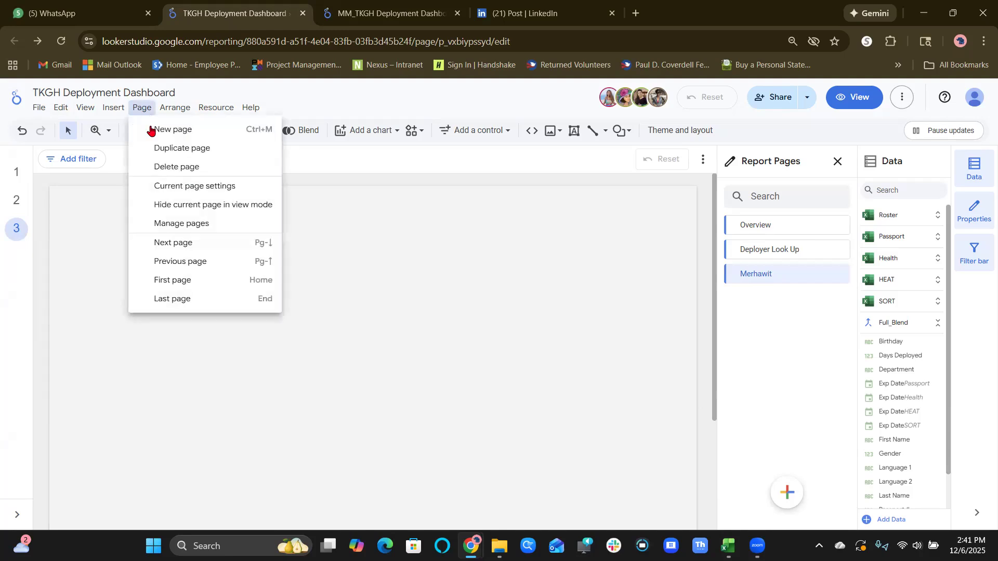
click(152, 131)
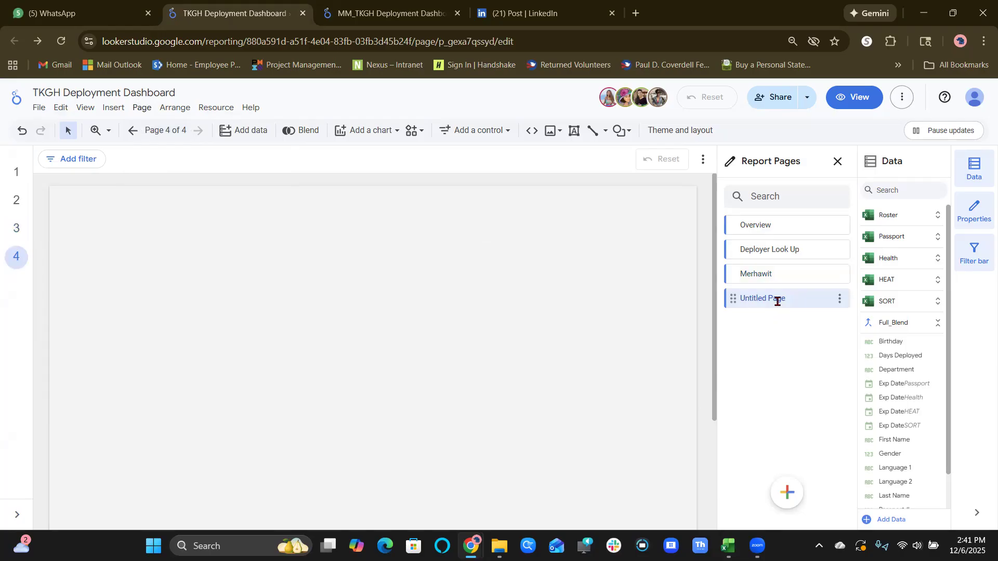
Rename page 3 by appending _Overview to the participant's first name, and select the untitled page.
click(789, 278)
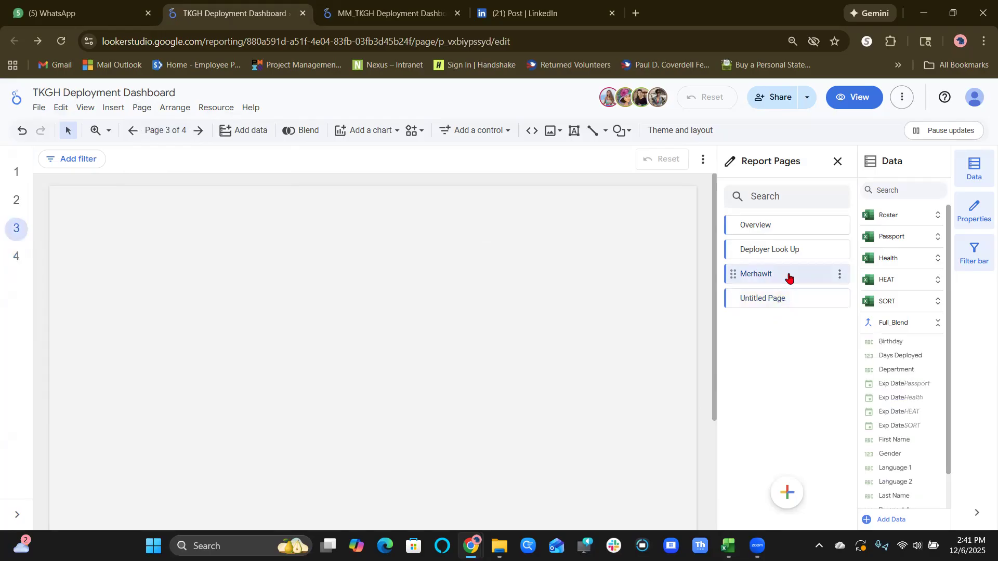
right_click(789, 278)
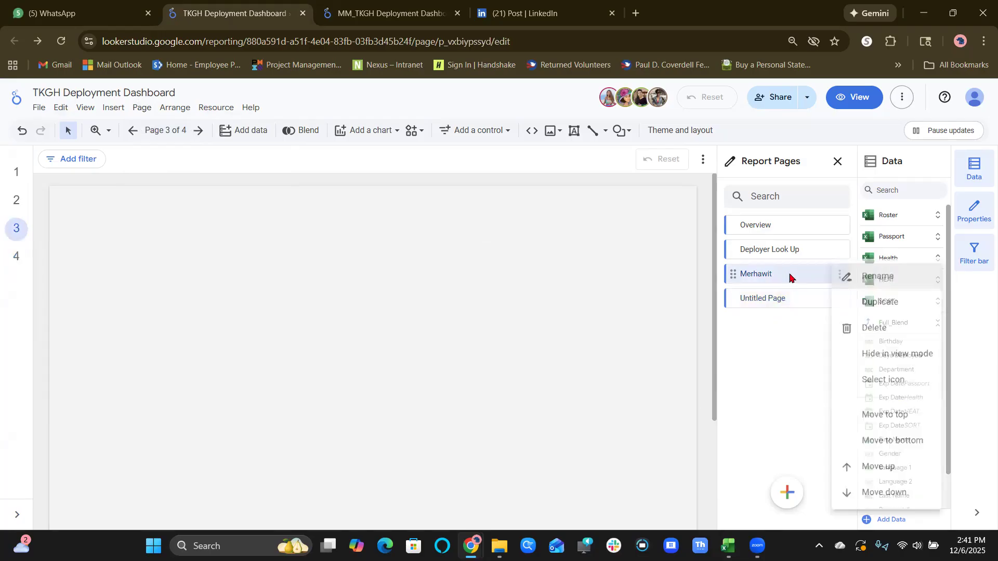
click(857, 281)
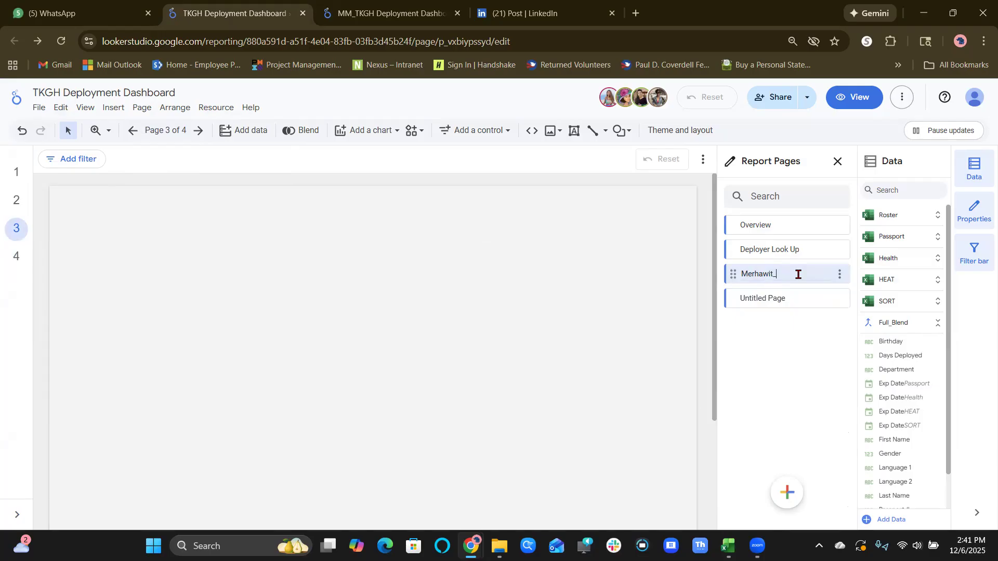
text(_O)
key(BackSpace)
text(0)
text(vervi)
text(ew)
click(784, 298)
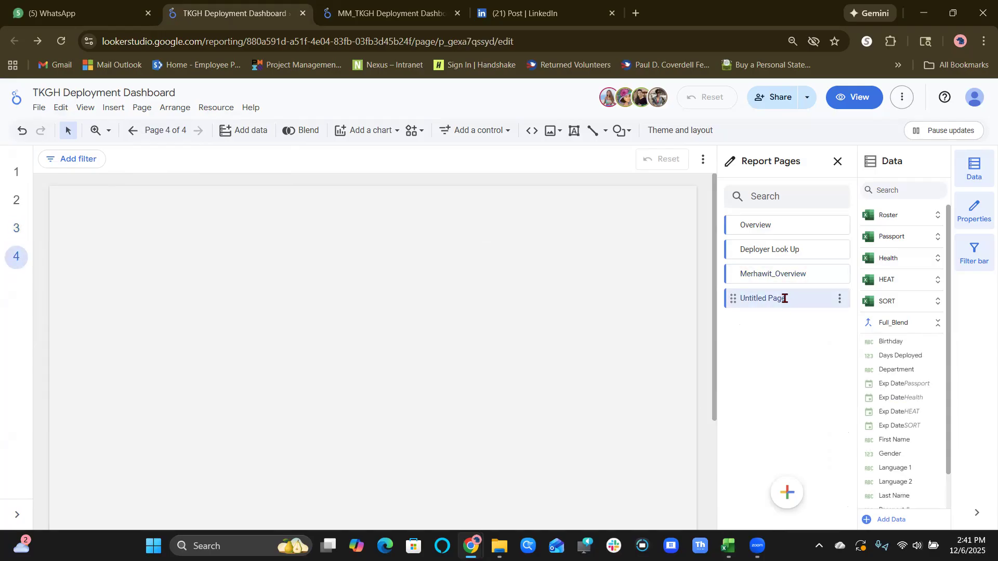
Select all components on the Deployer Look Up page, undo the last change, and go to page 3.
right_click(802, 253)
click(872, 265)
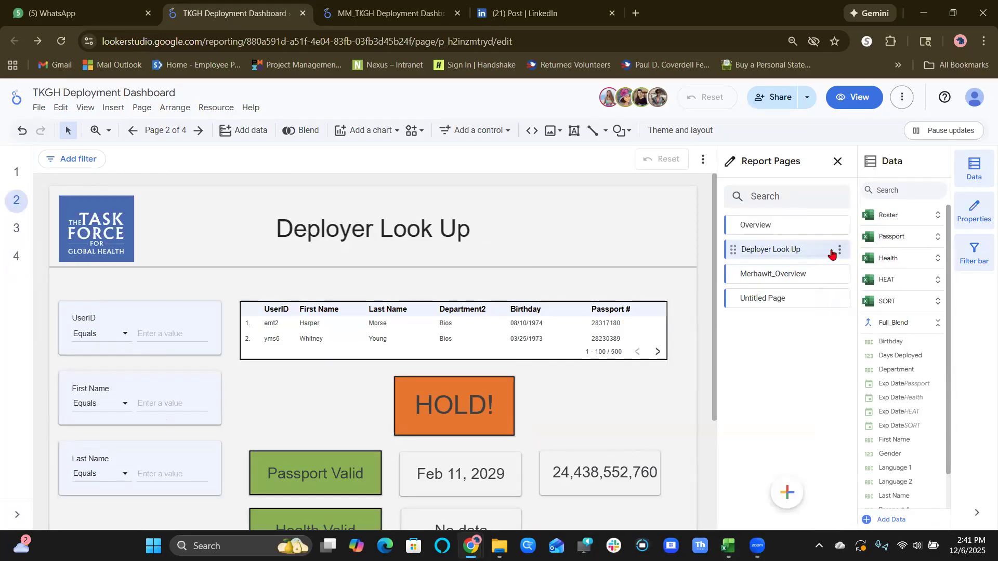
click(840, 254)
click(845, 262)
key(ctrl+a)
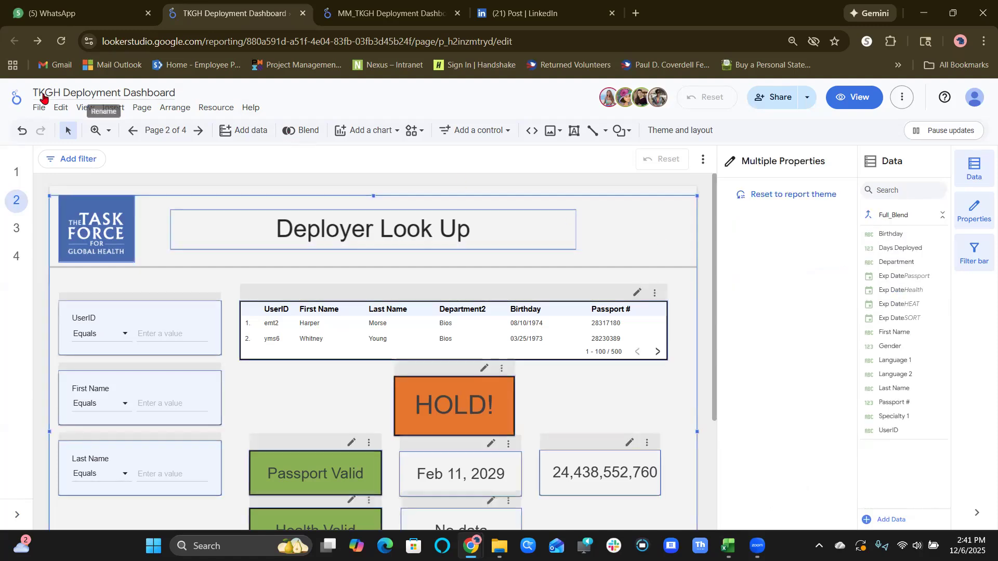
click(23, 131)
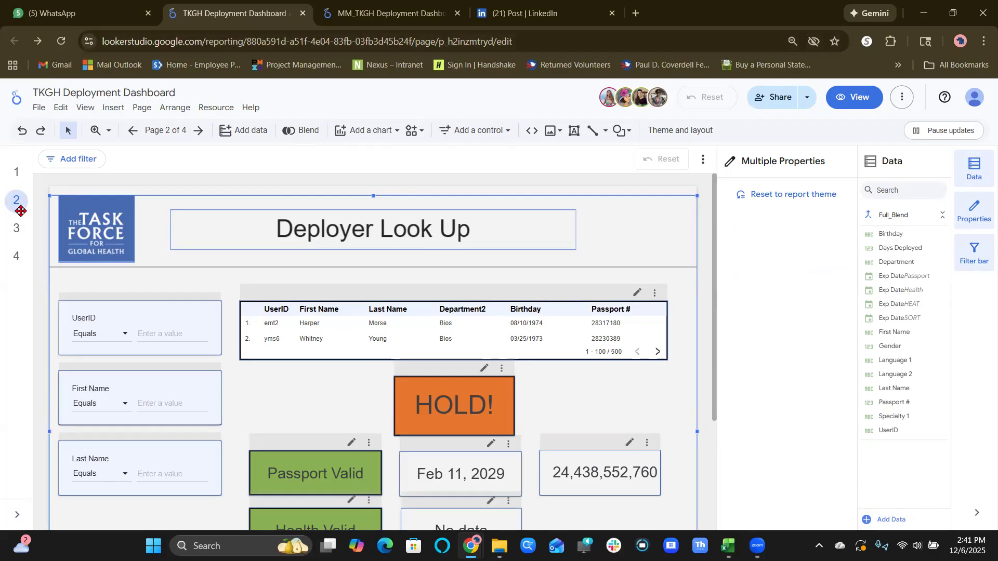
click(11, 229)
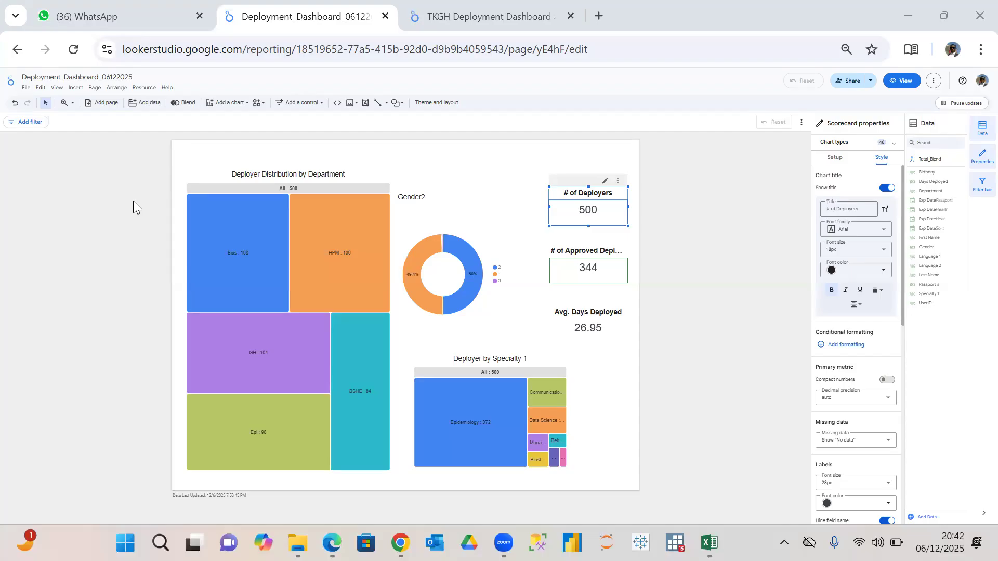
Clear the selection of the # of Deployers scorecard in the Deployment_Dashboard_06122025 report.
click(133, 200)
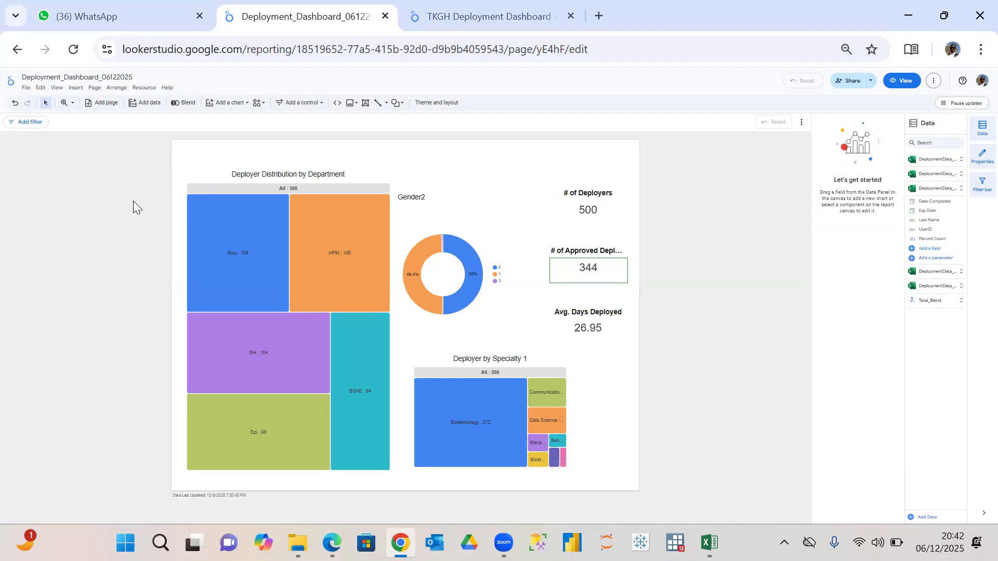
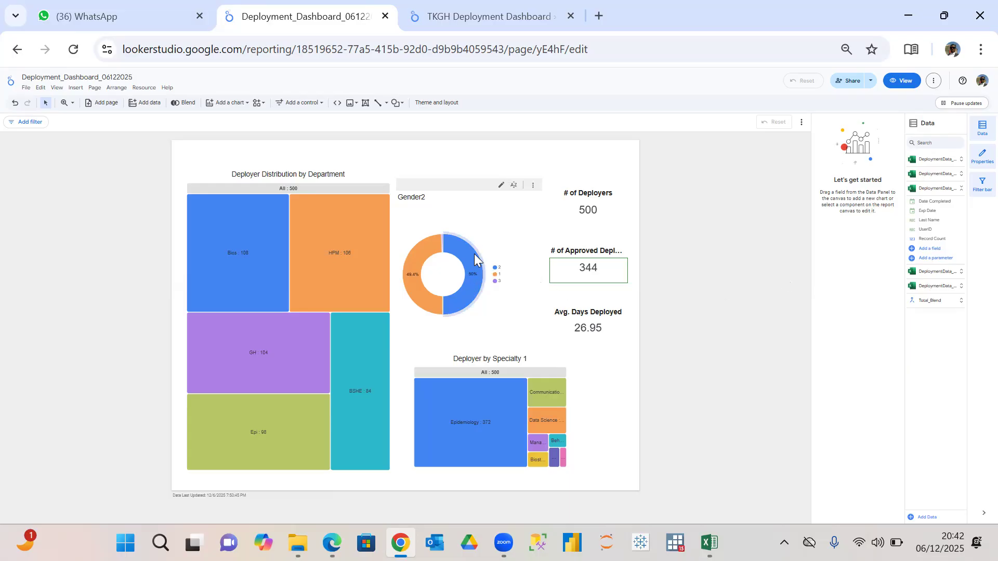
Review the field settings of the Gender2 dimension used by the gender donut chart.
click(473, 234)
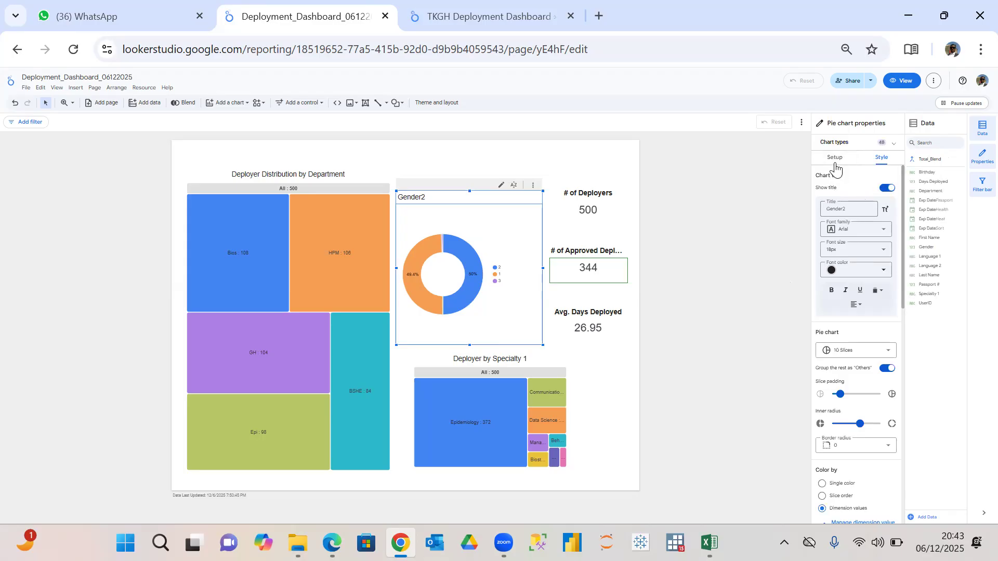
click(835, 158)
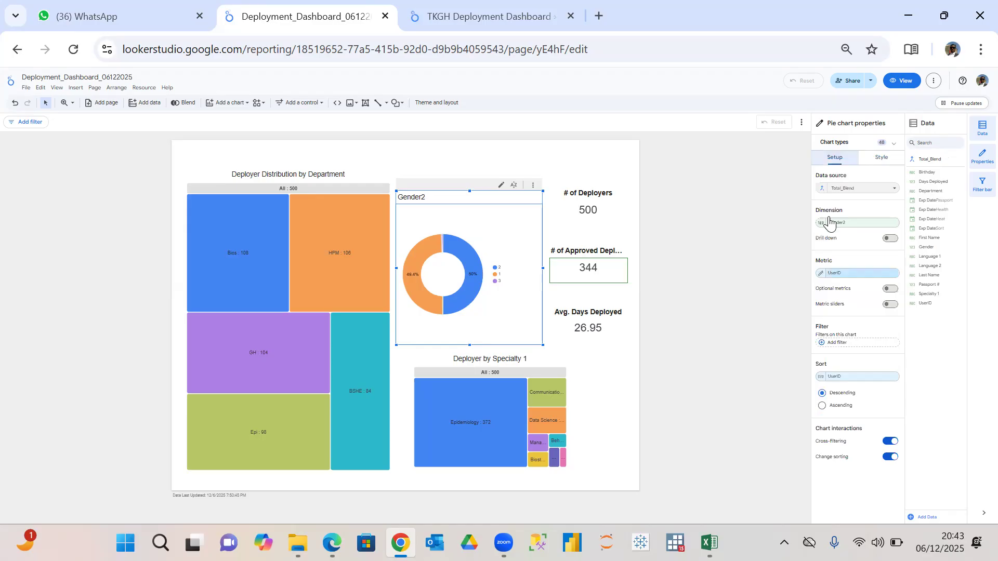
click(821, 224)
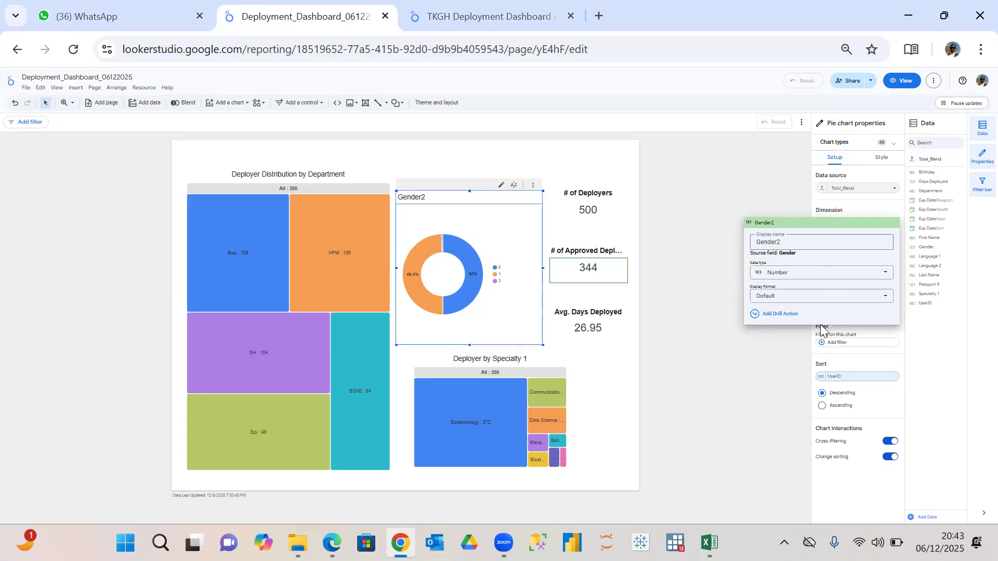
click(783, 356)
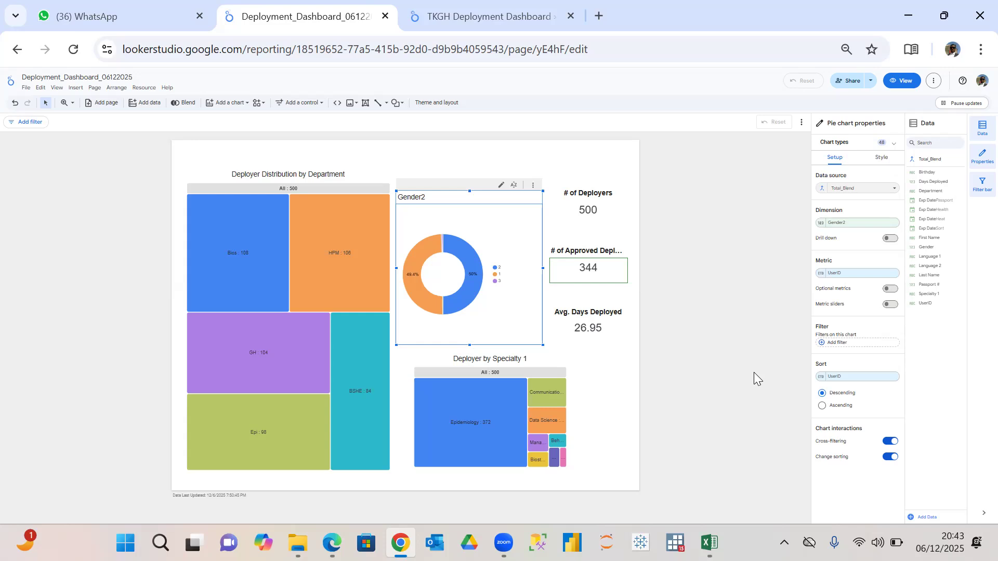
Replace the donut chart's dimension with a calculated field whose CASE formula maps Gender 1 to "Female", 2 to "Male", 3 to "Other", else "Unknown".
click(862, 226)
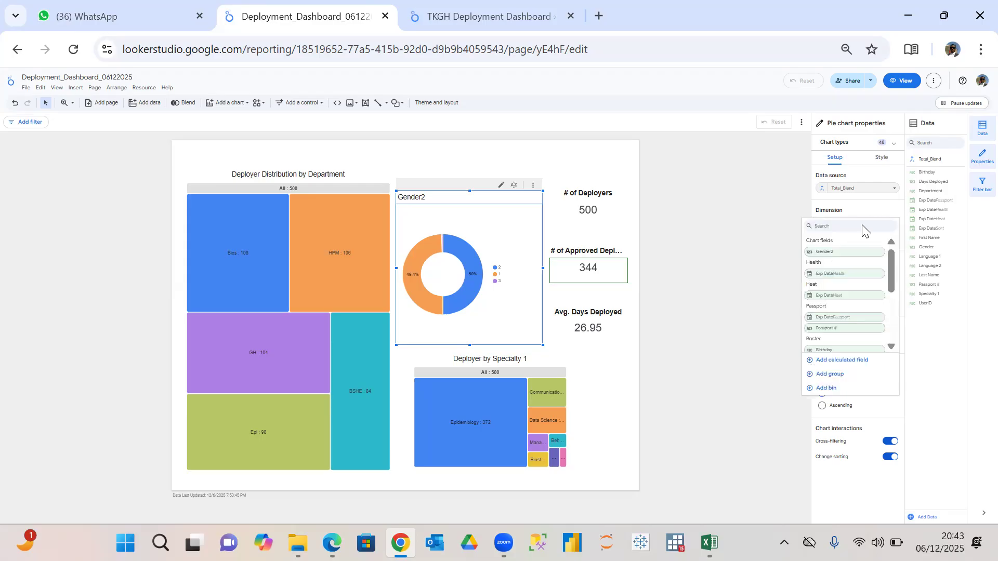
click(842, 361)
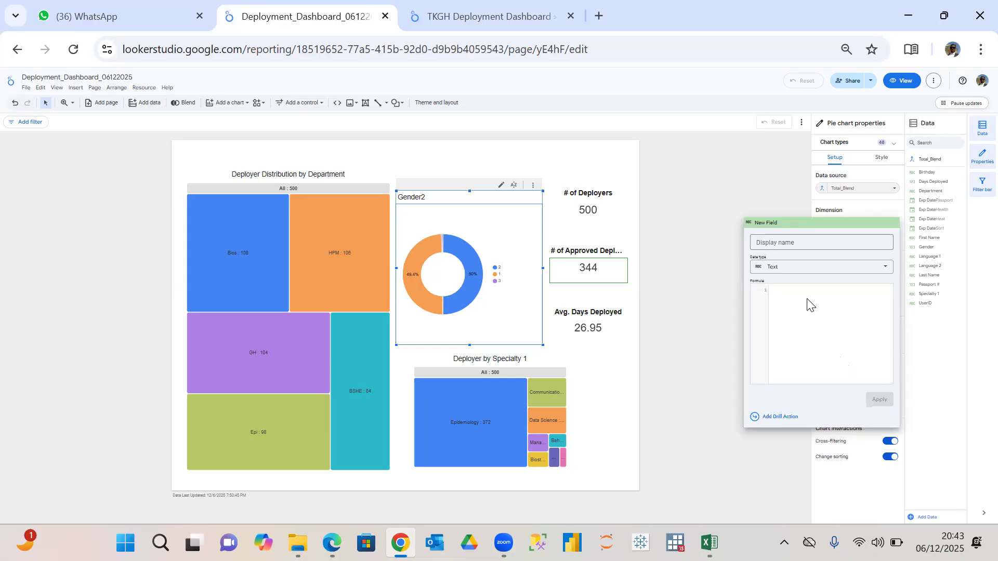
text(CASE   WHEN Gender = 1 THEN "Female"   WHEN Gender = 2 THEN "Male"   WHEN Gender = 3 THEN "Other"   ELSE "Unknown" END)
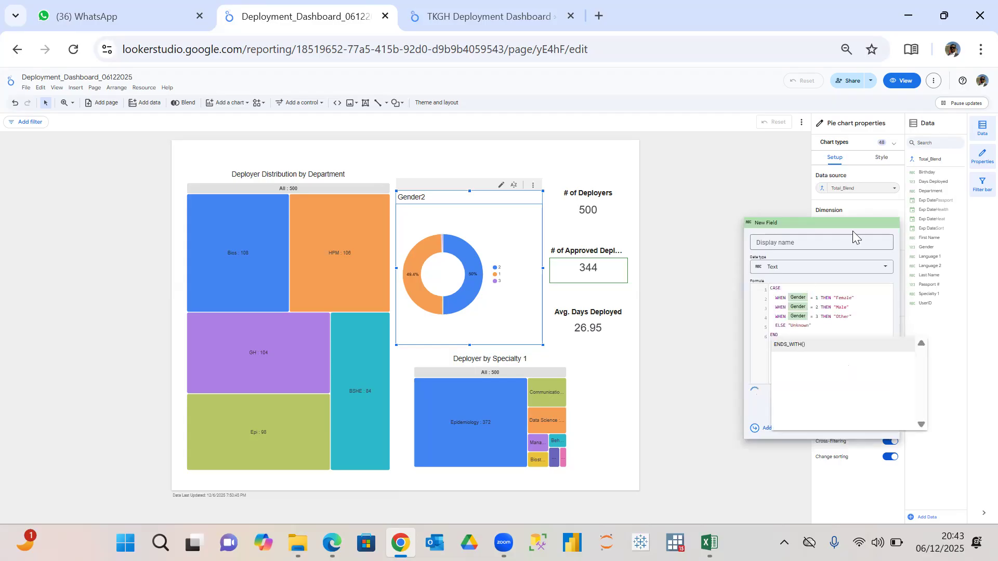
Name the calculated field Gender3, keep its data type as Text, and apply it to the donut chart.
click(837, 242)
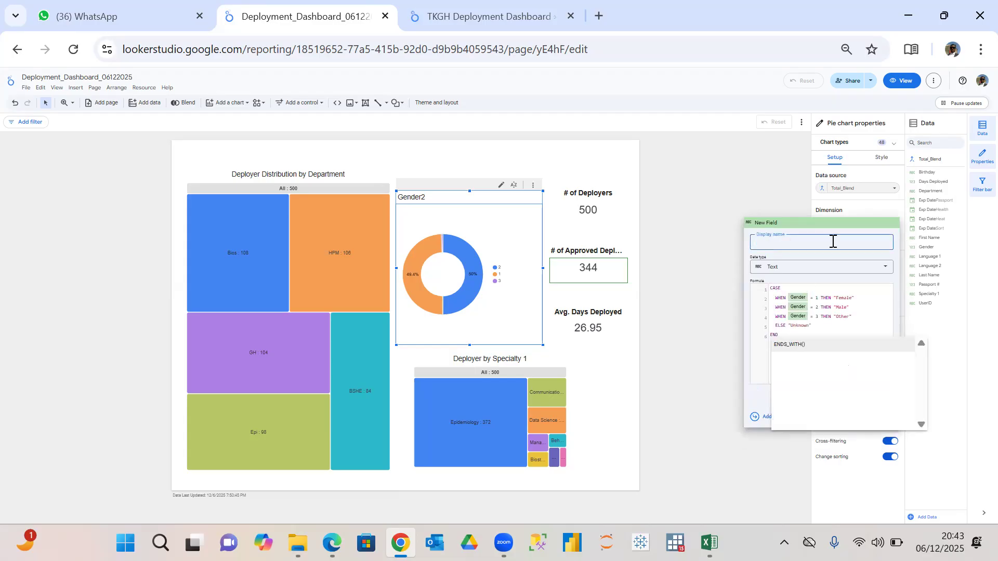
text(Gender2)
key(BackSpace)
text(3)
click(882, 267)
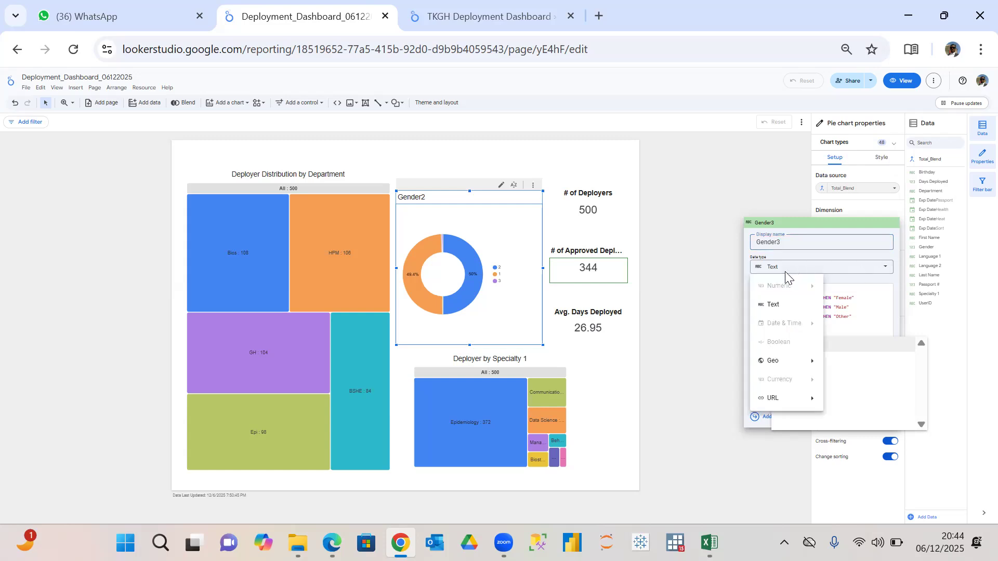
click(713, 279)
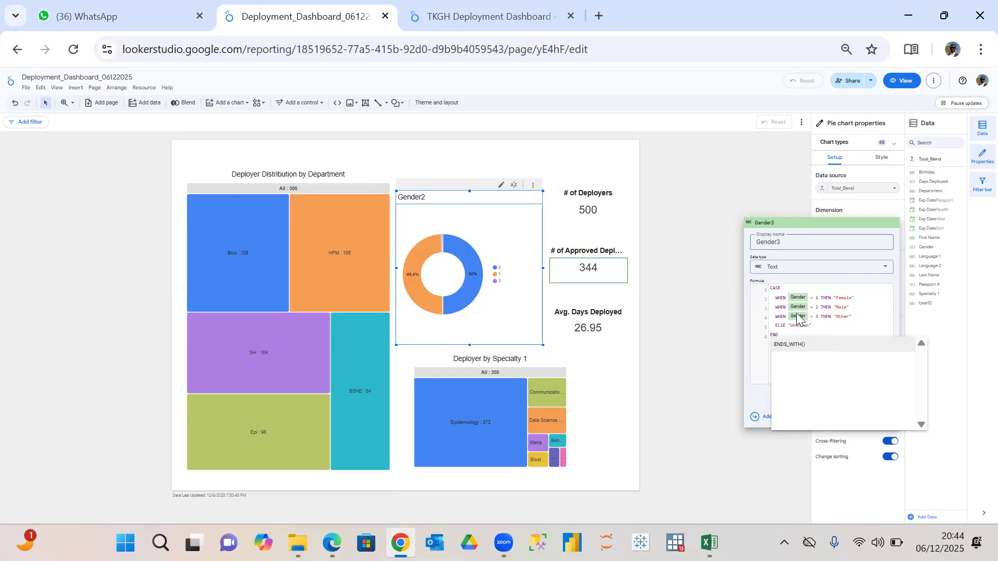
click(860, 300)
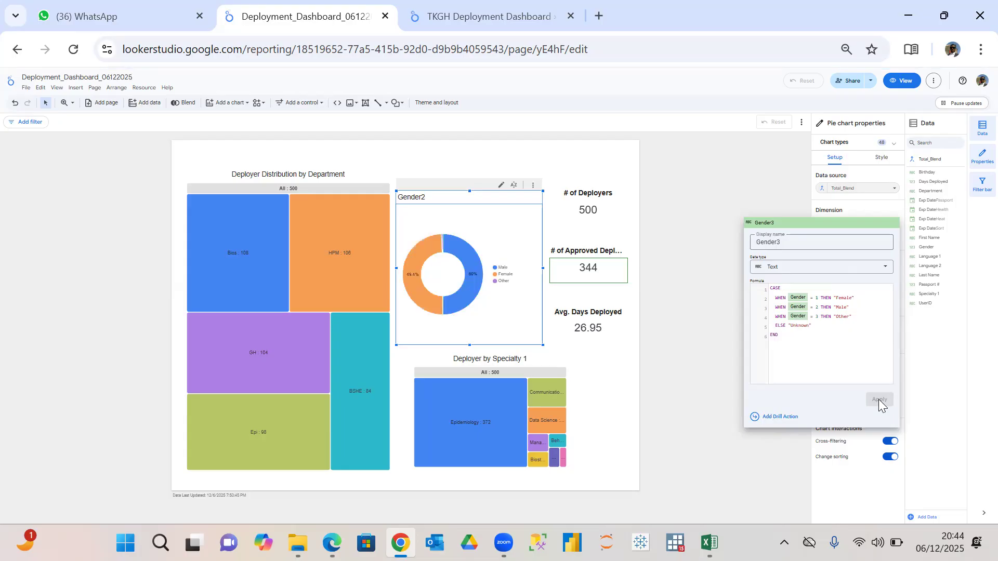
click(795, 175)
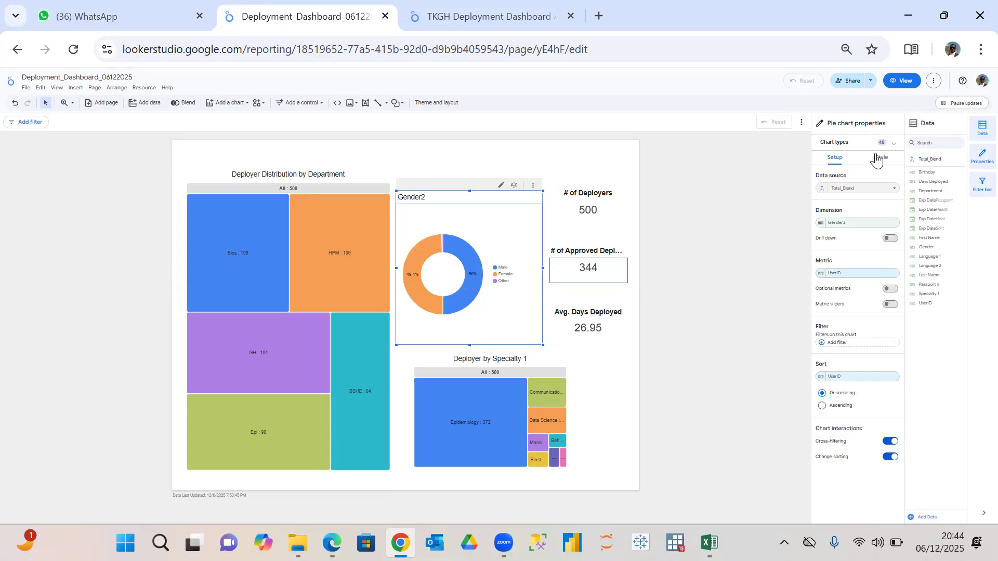
Switch to the TKGH Deployment Dashboard report and examine the legend and layout of its Deployer Prop. by Gender chart.
click(883, 159)
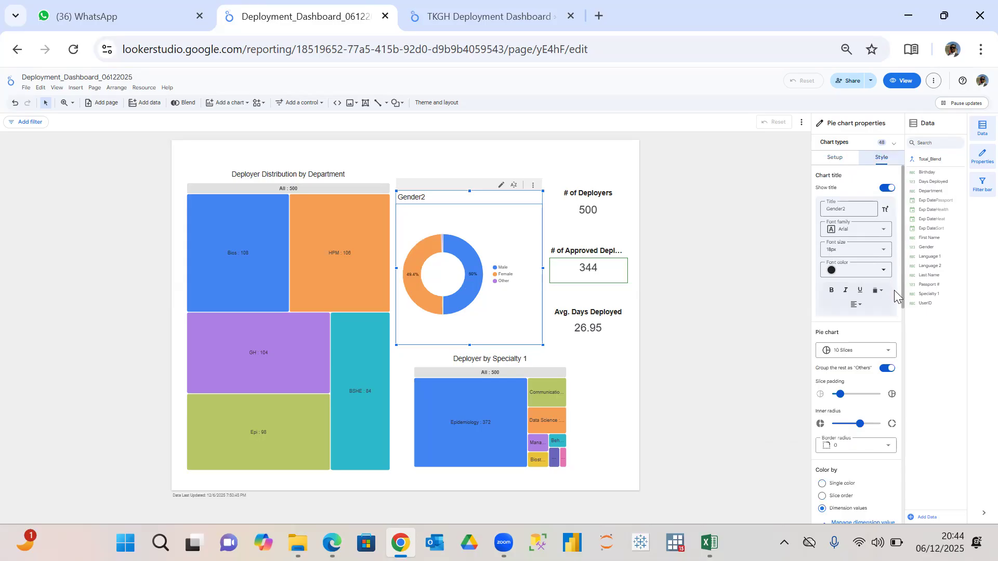
click(448, 23)
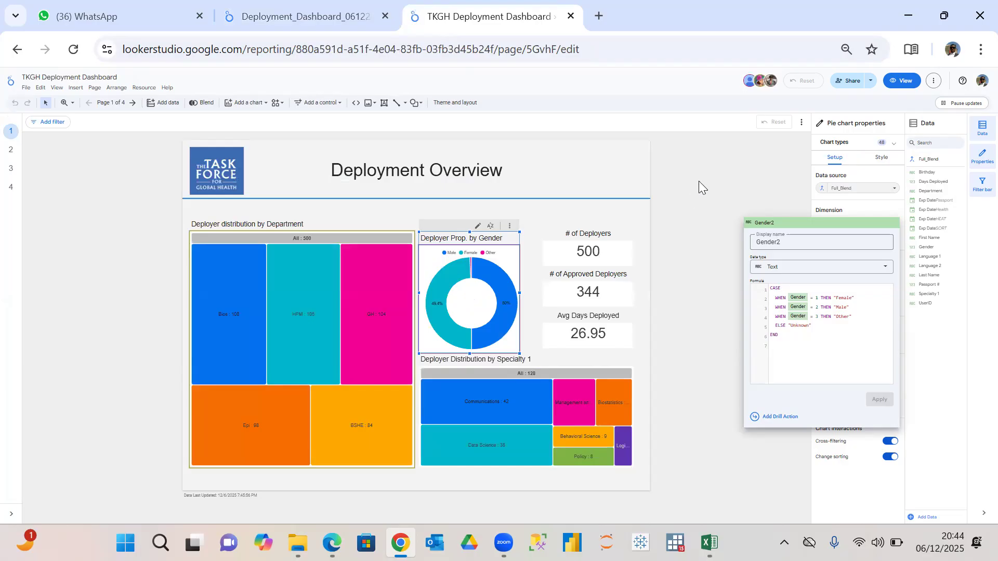
click(698, 181)
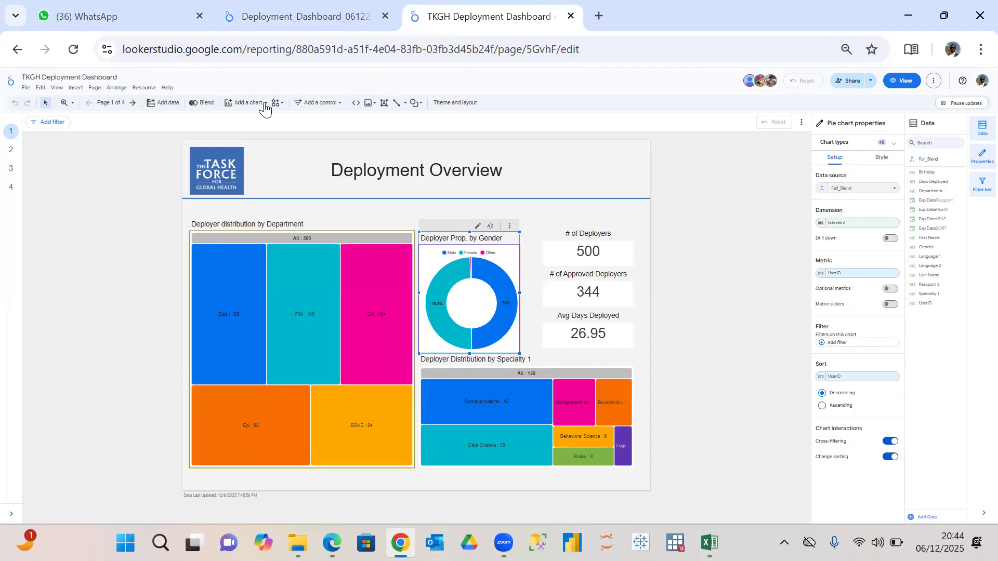
click(704, 181)
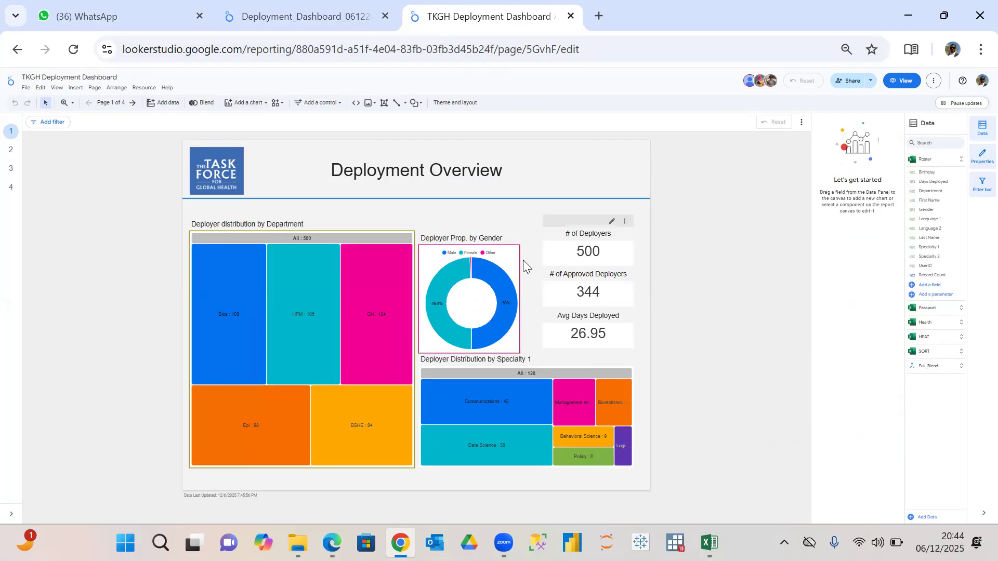
mouse_move(508, 263)
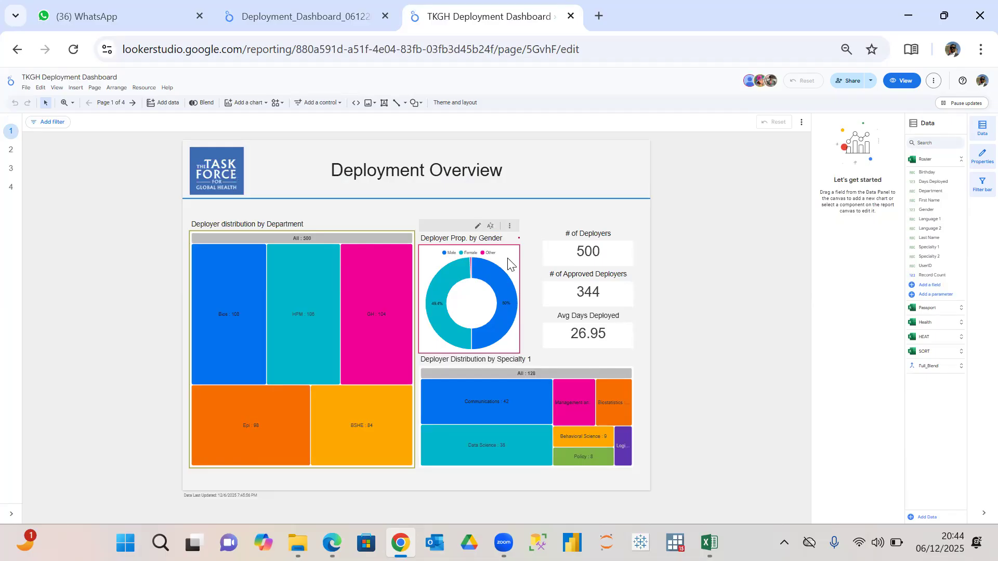
mouse_move(358, 289)
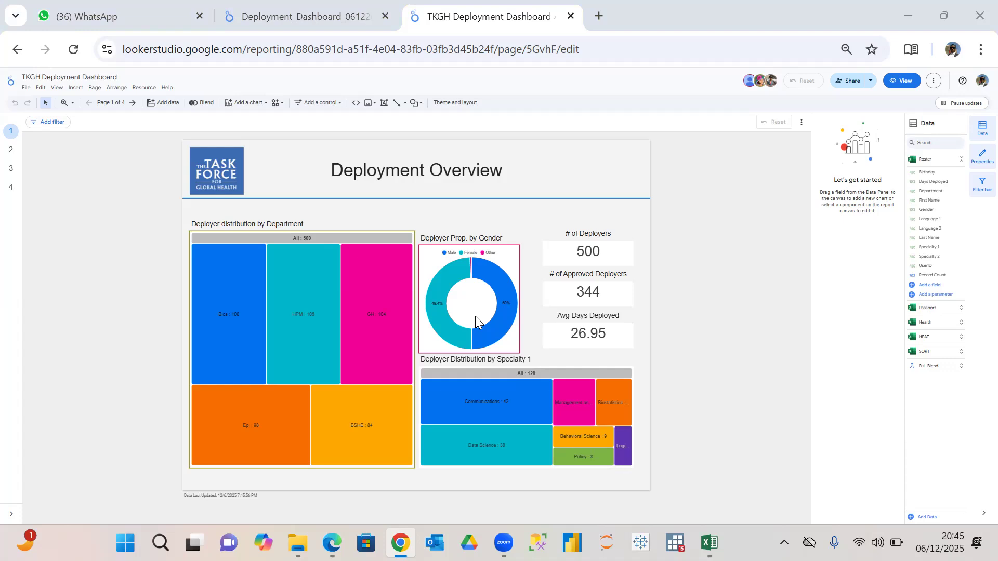
Return to the Deployment_Dashboard_06122025 report, clear the donut chart's cross-filter, and set its legend position to Top.
click(334, 16)
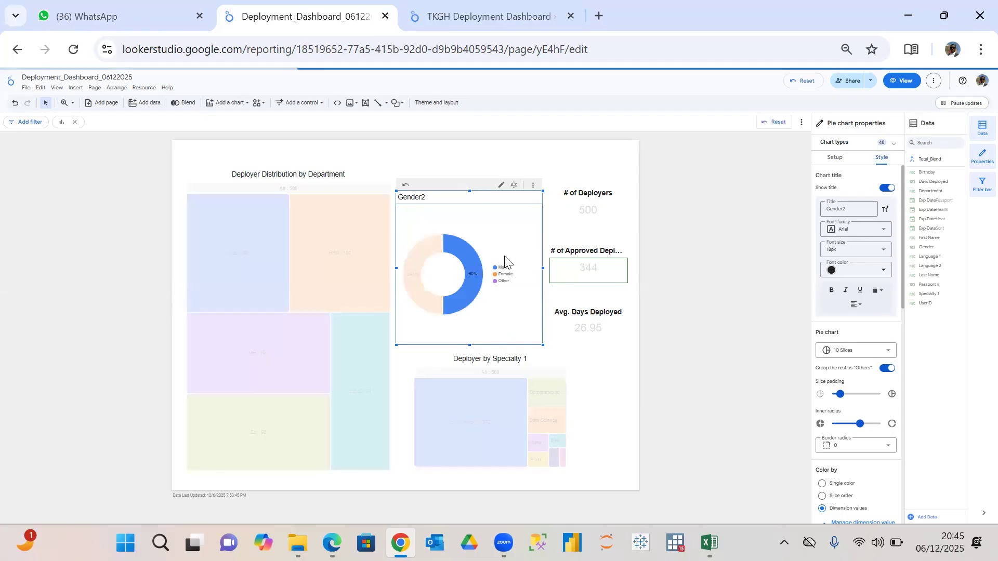
click(478, 266)
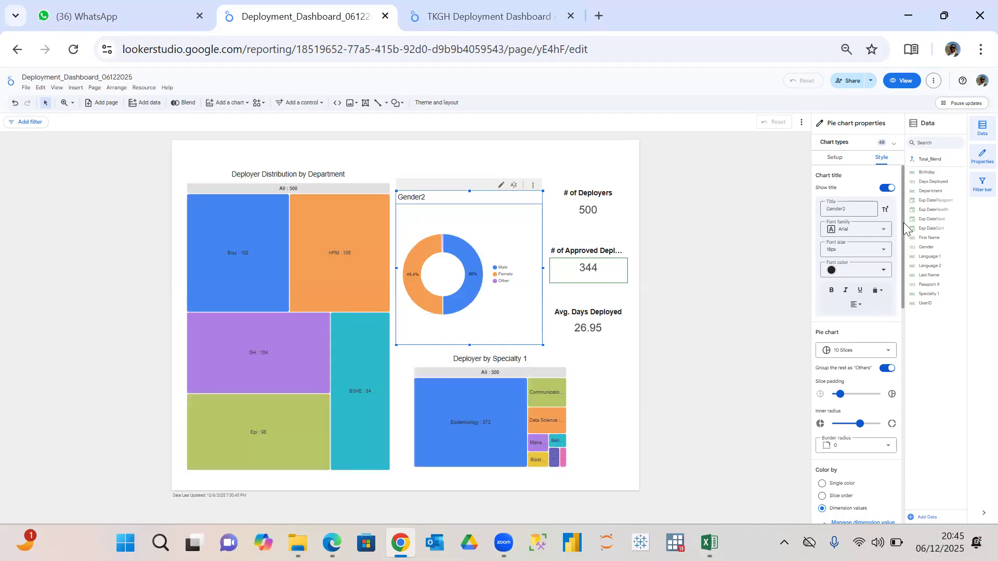
scroll(906, 260, down, 2)
drag(906, 264, 909, 345)
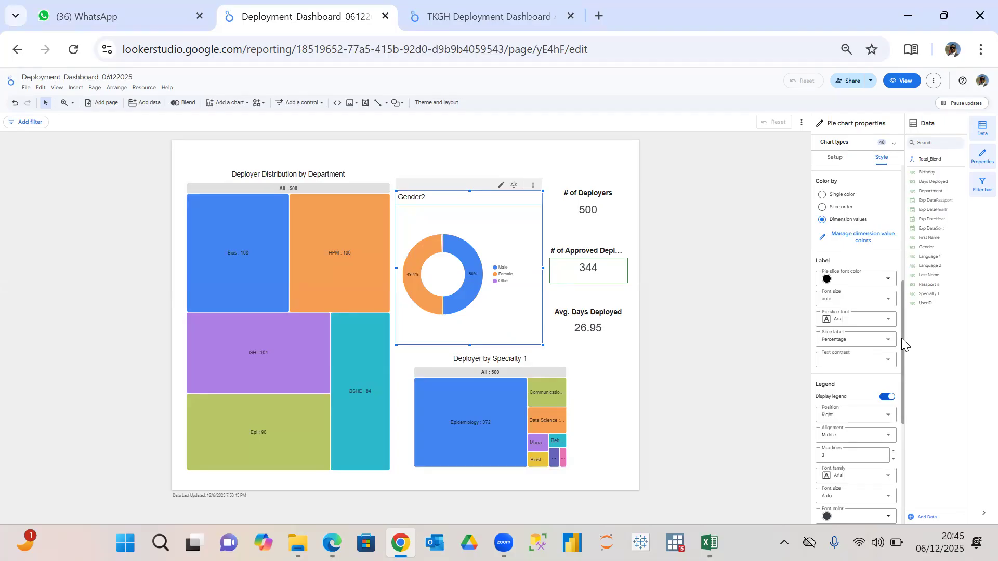
scroll(901, 343, down, 1)
mouse_move(901, 366)
mouse_down()
mouse_move(904, 453)
mouse_move(902, 357)
mouse_up()
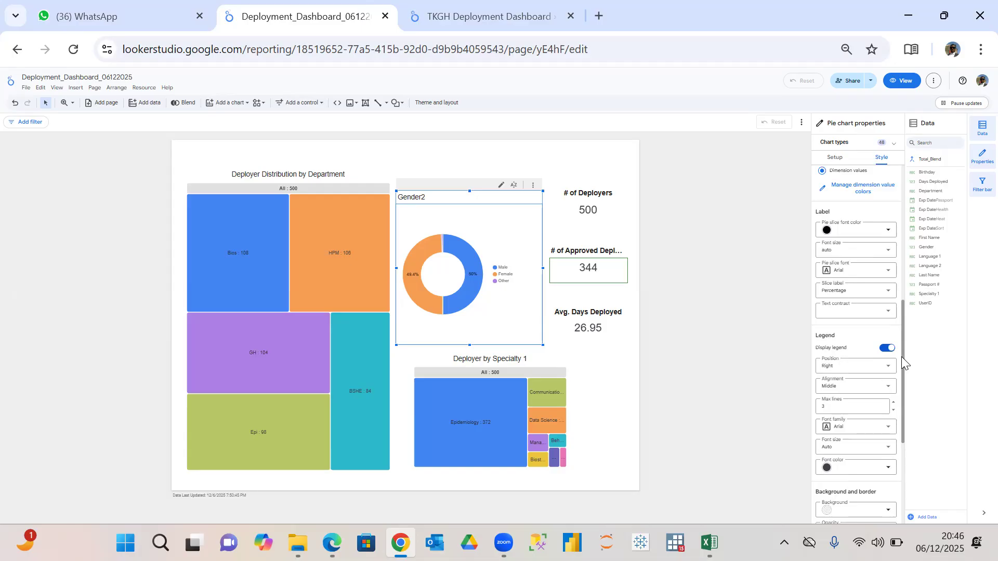
click(889, 368)
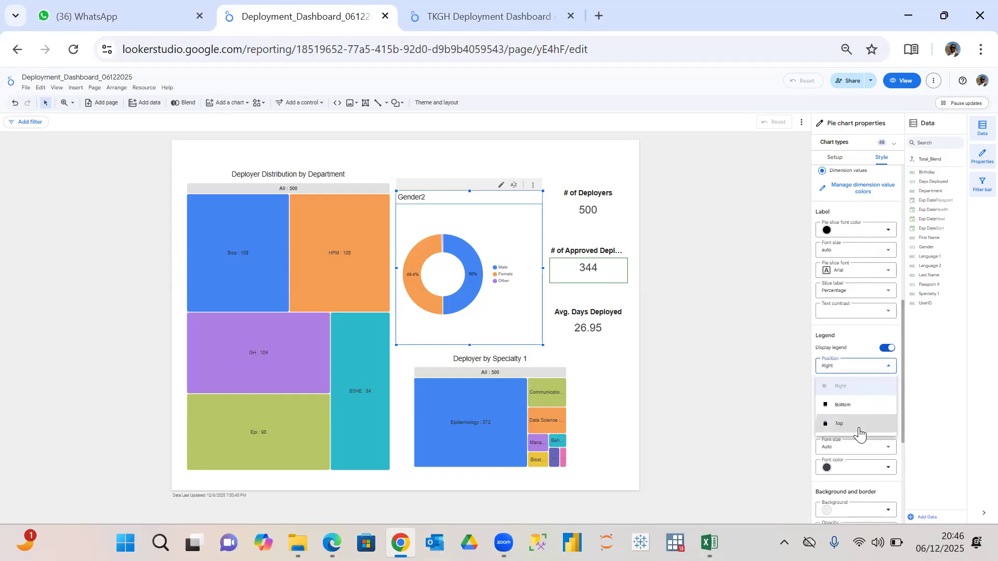
click(859, 425)
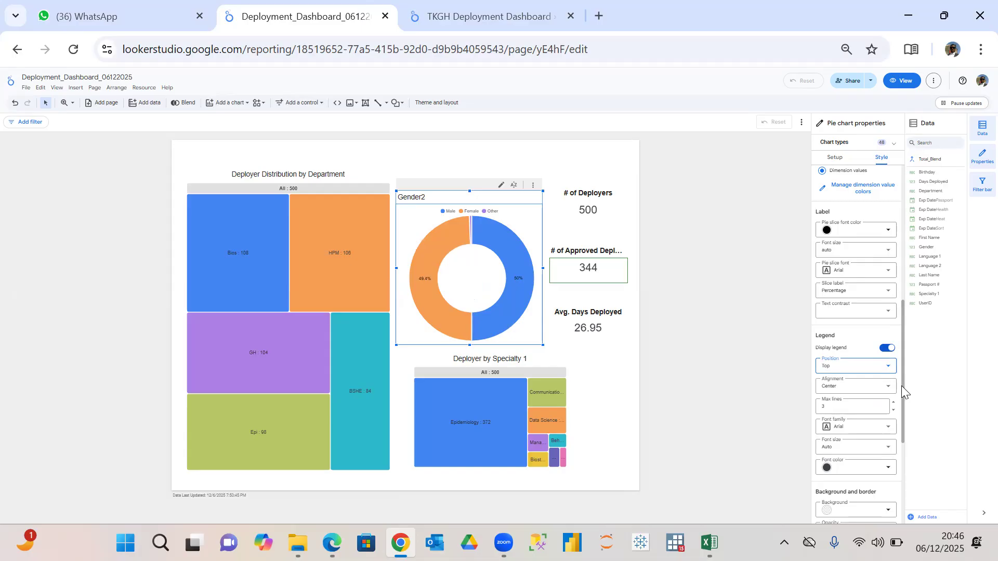
drag(903, 411, 908, 494)
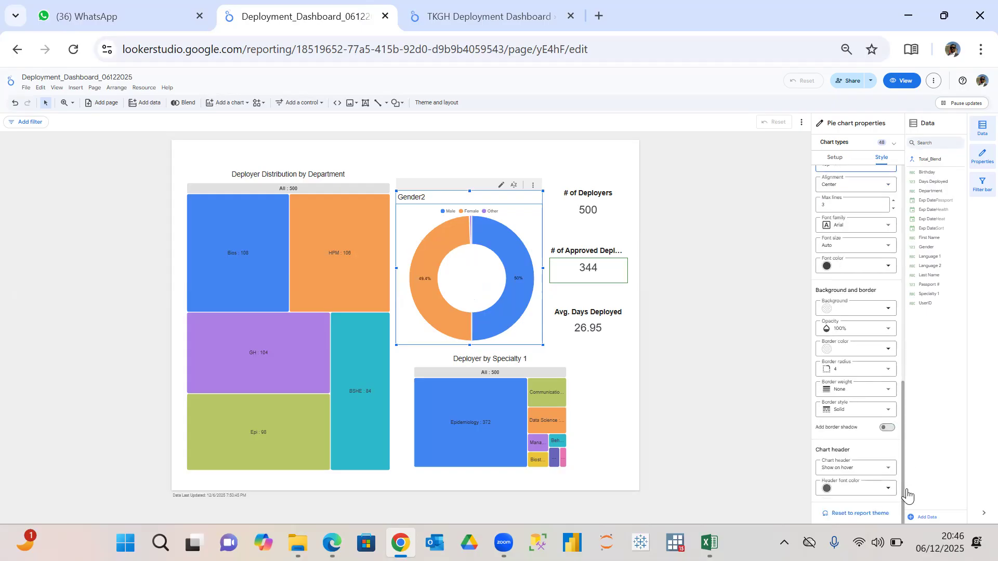
Give the # of Deployers scorecard a black border.
click(607, 203)
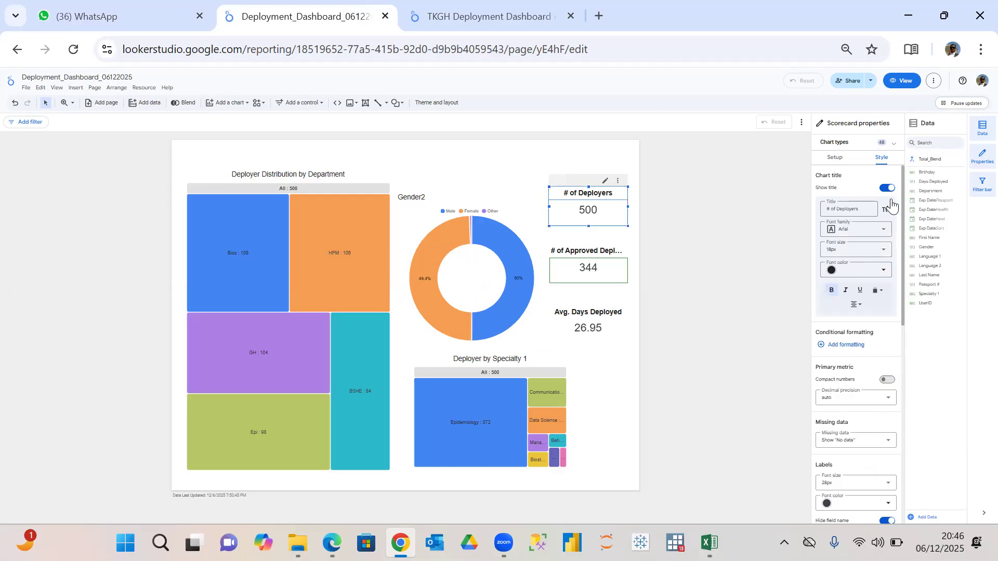
drag(905, 269, 914, 505)
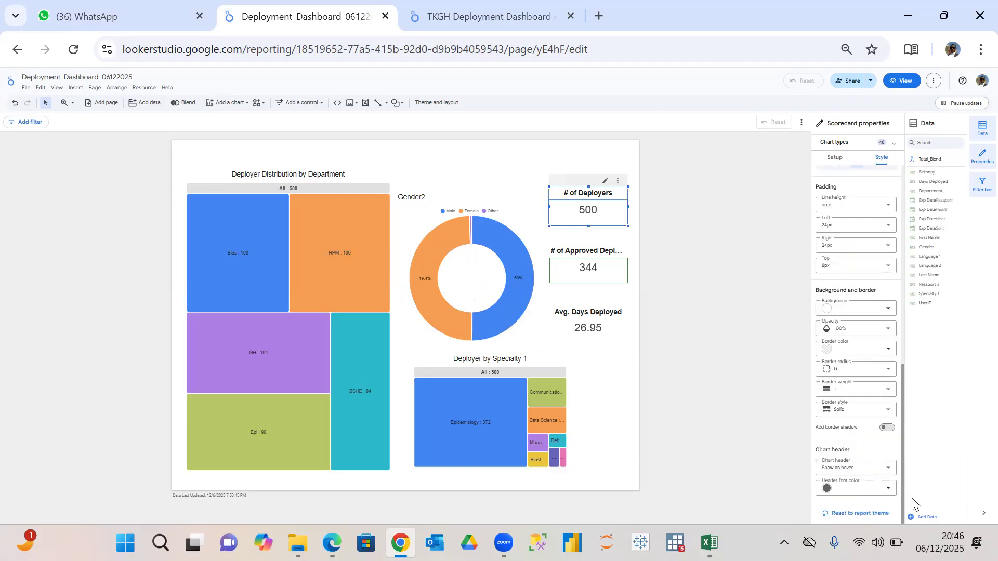
click(889, 351)
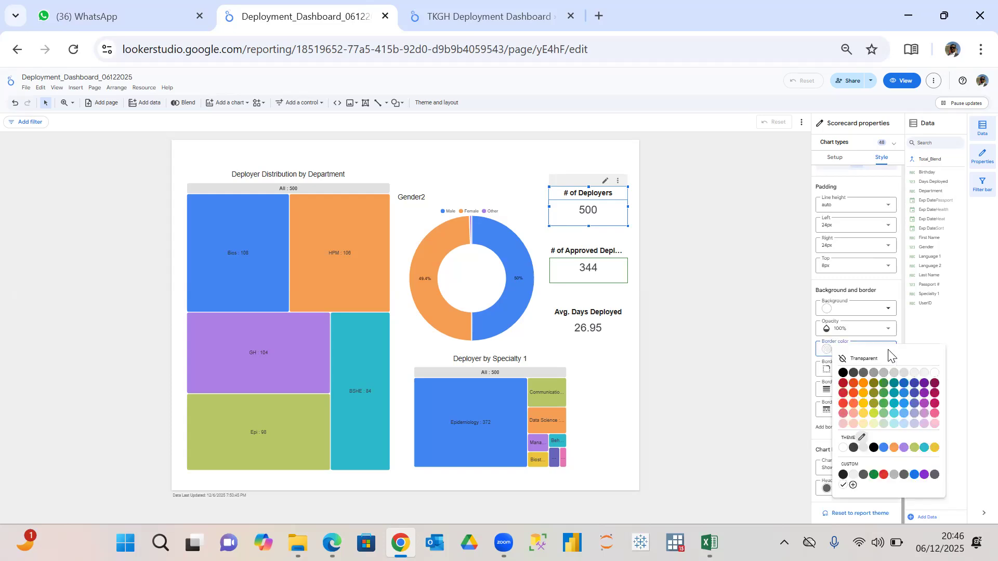
click(843, 373)
click(750, 262)
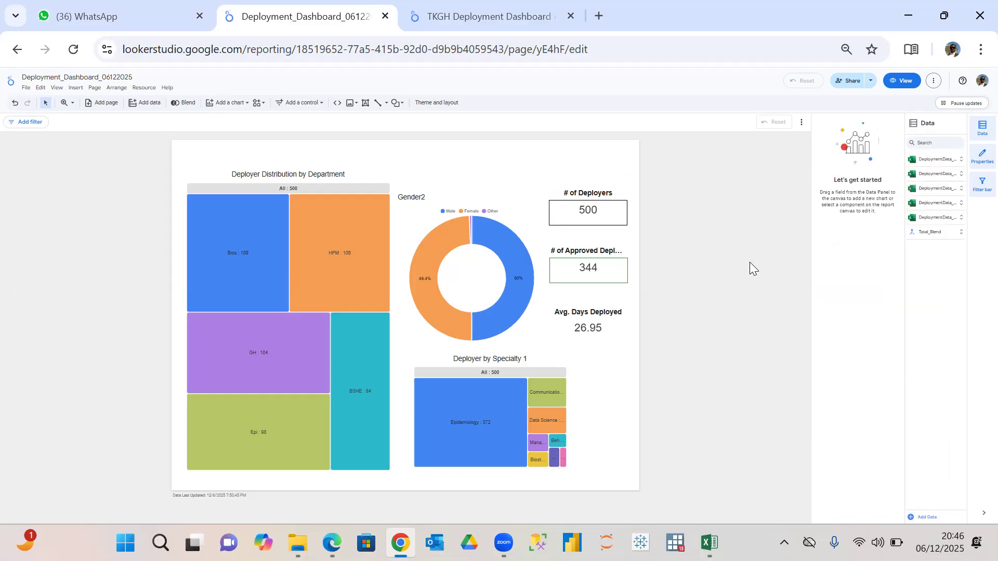
Give the Avg. Days Deployed scorecard a black border.
click(615, 325)
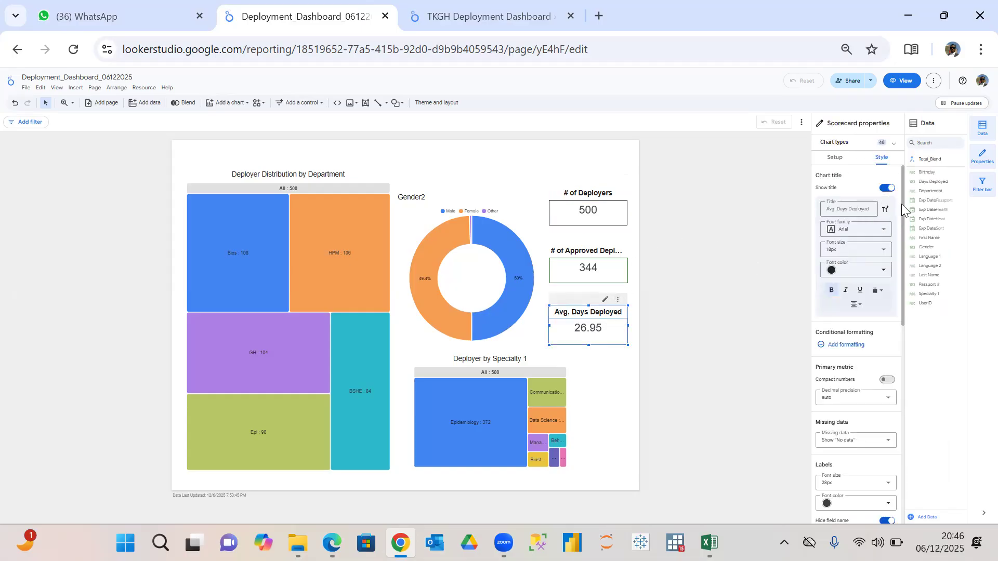
scroll(907, 239, down, 3)
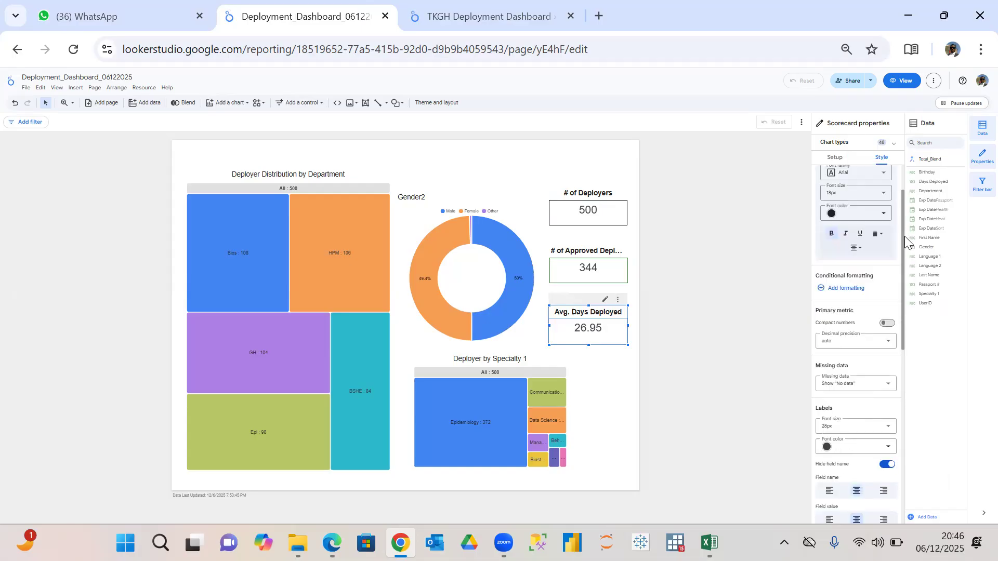
scroll(907, 265, down, 4)
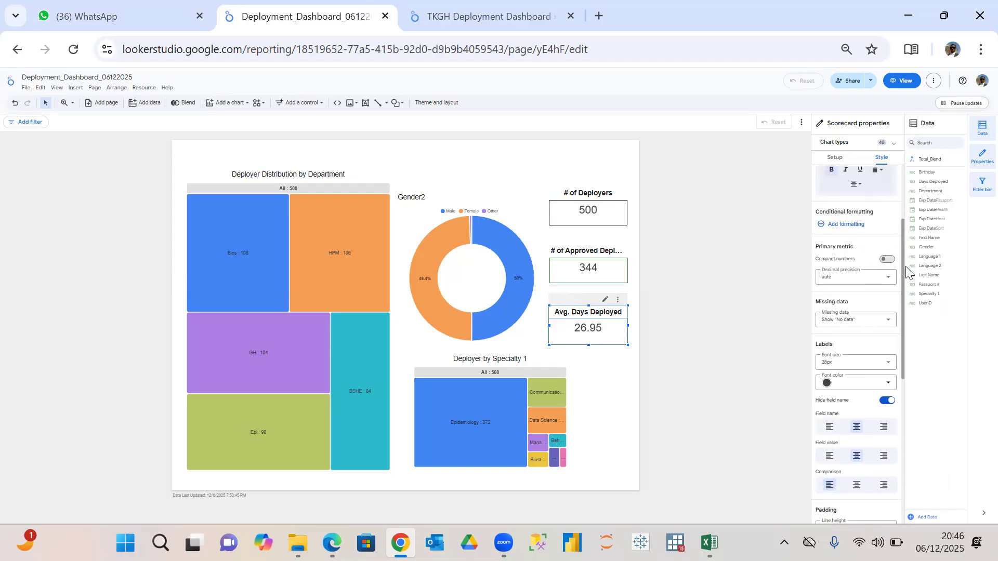
scroll(903, 245, up, 6)
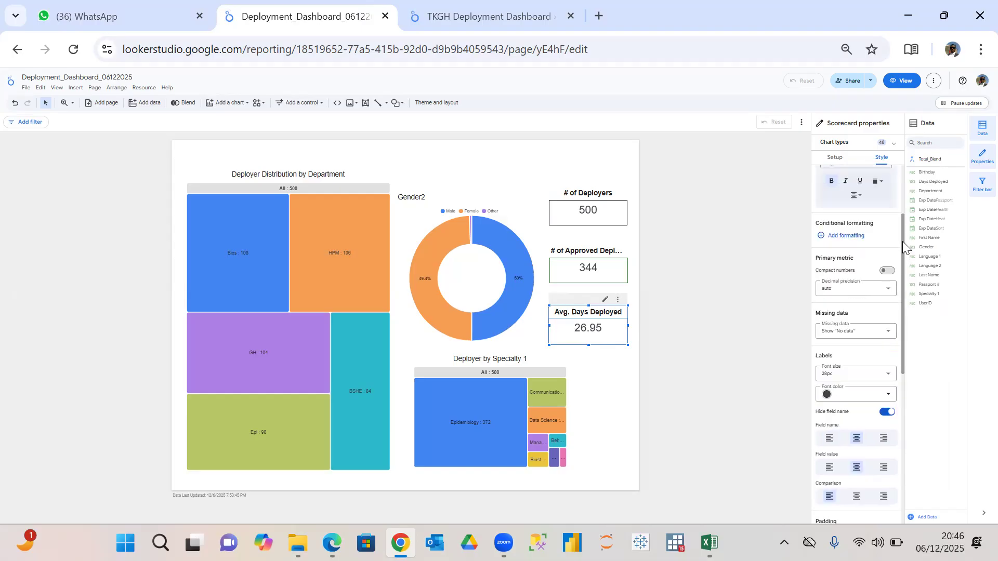
scroll(898, 217, down, 6)
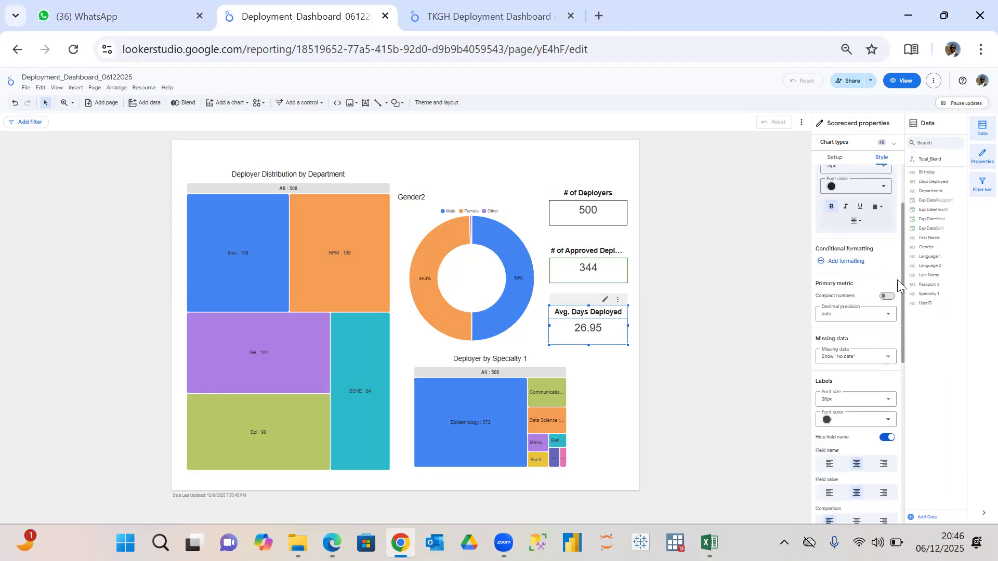
scroll(897, 312, down, 5)
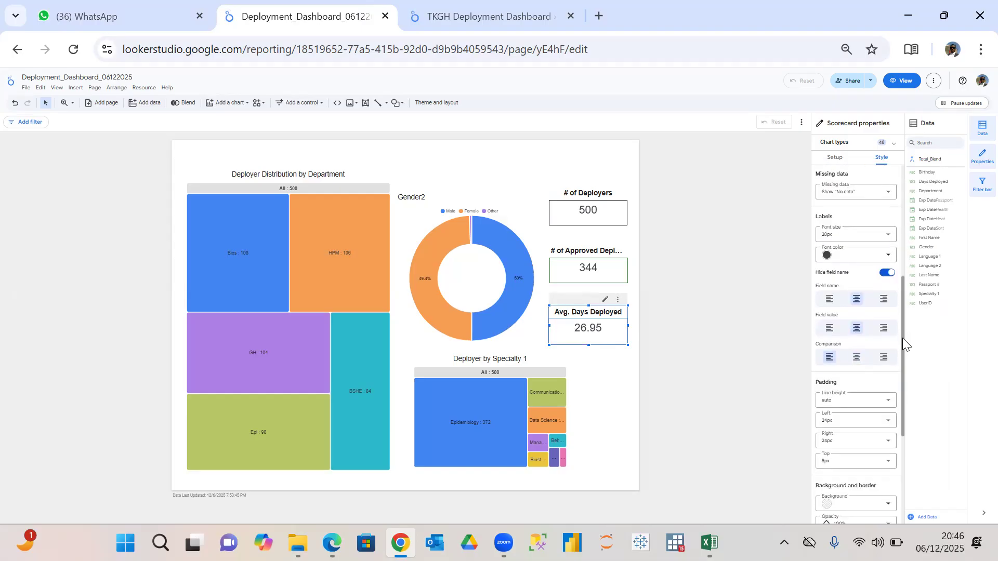
mouse_move(905, 421)
mouse_down()
mouse_move(905, 474)
mouse_move(895, 404)
mouse_up()
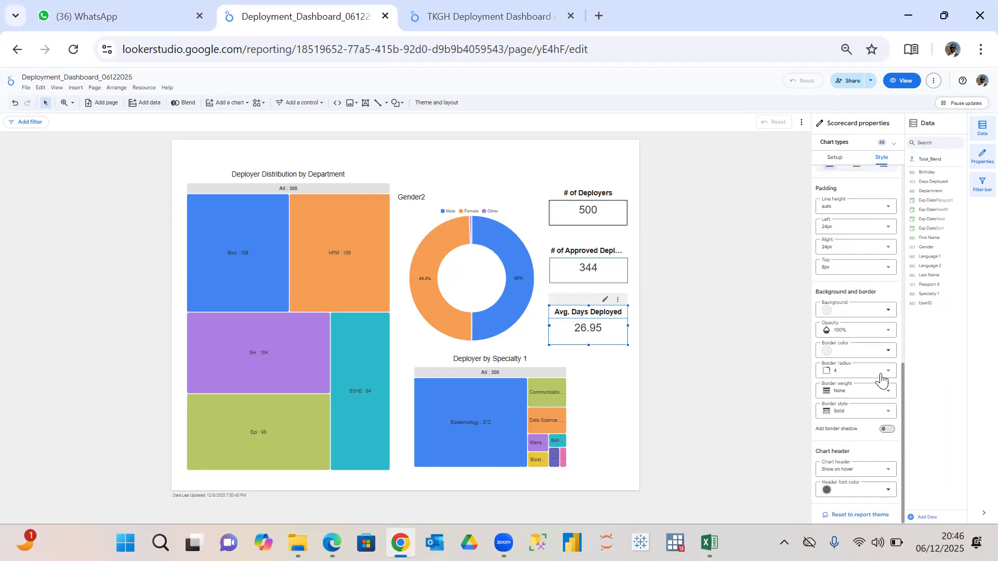
click(884, 353)
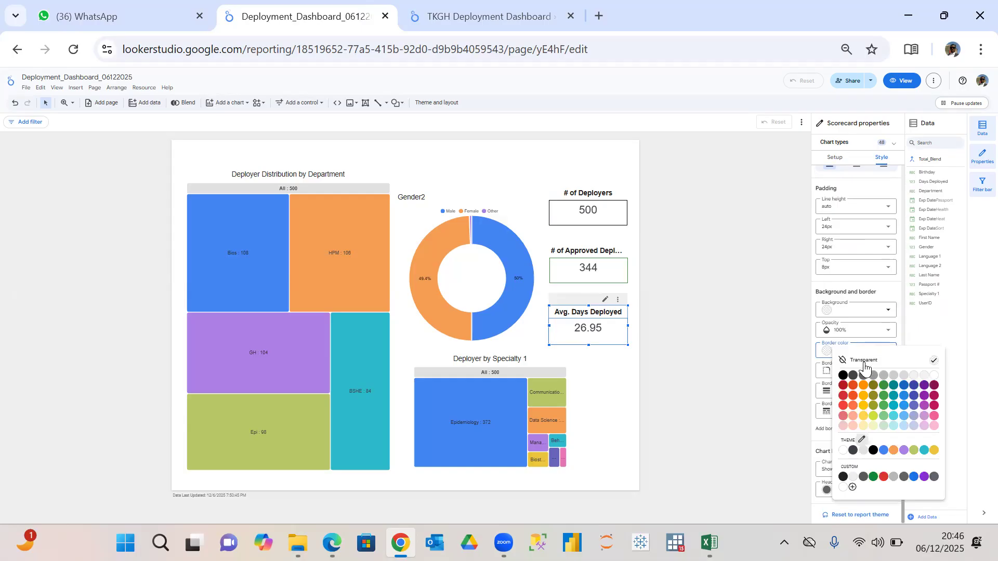
click(843, 376)
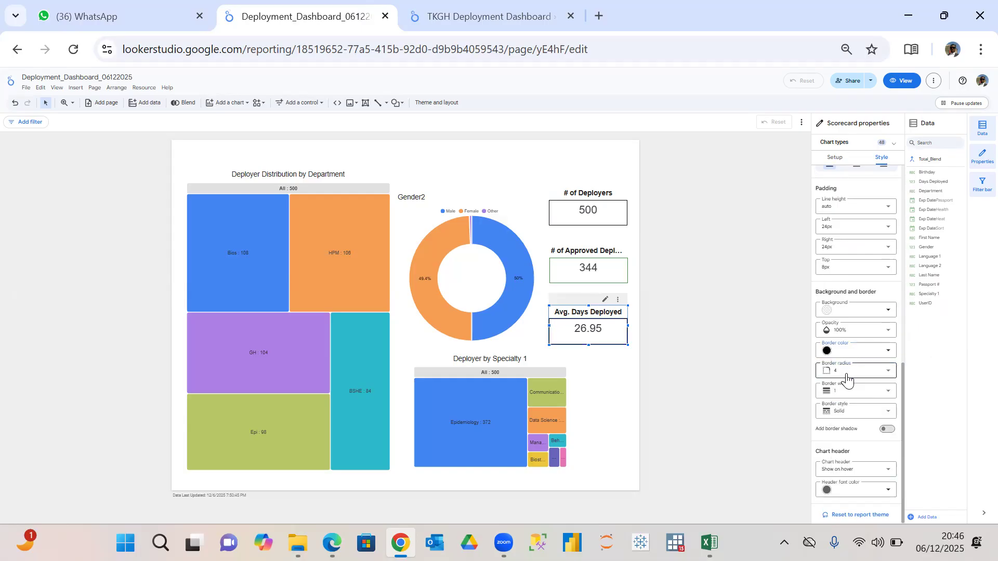
click(624, 383)
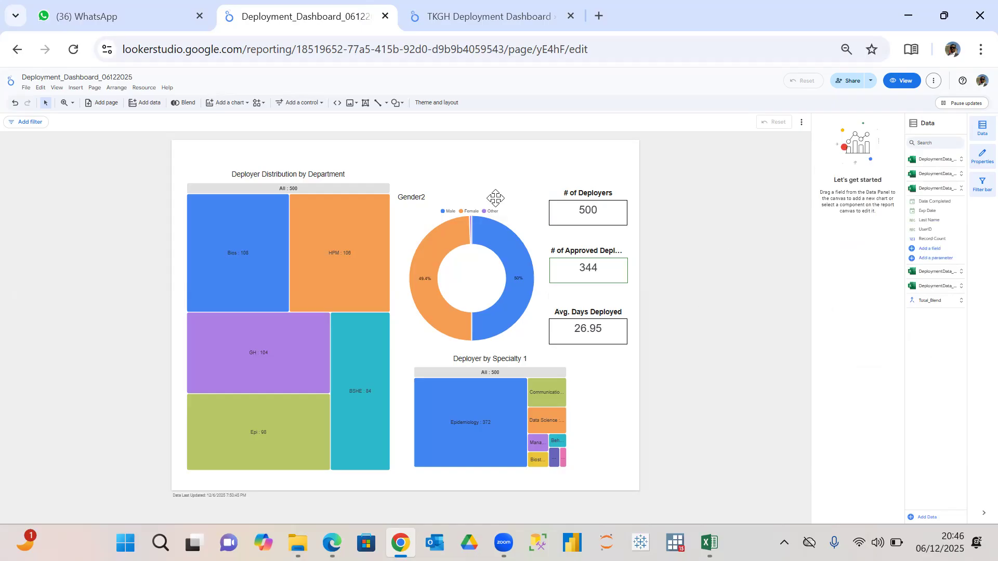
Centre the title of the Gender2 donut chart and shrink the chart to about two thirds of its width.
click(420, 200)
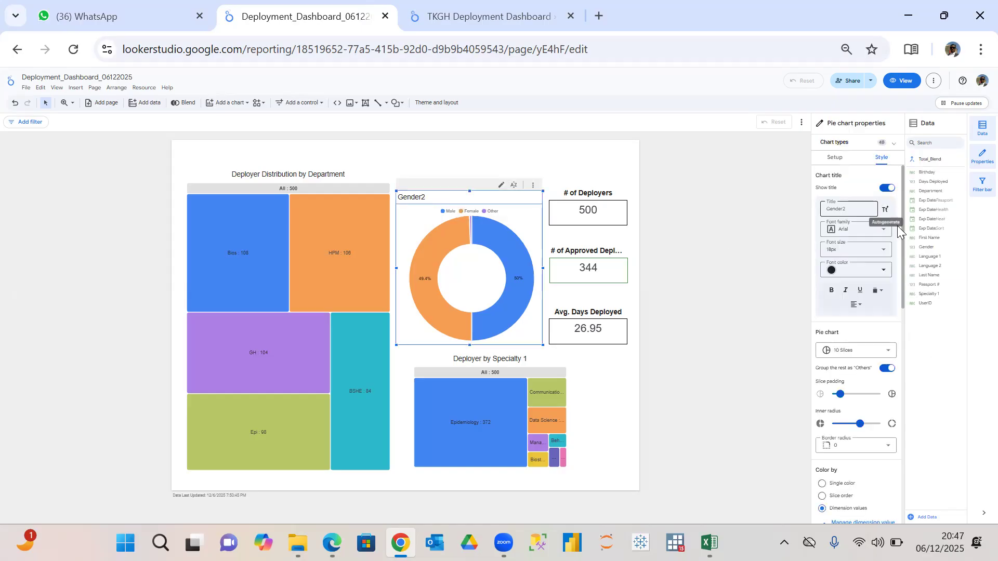
click(857, 307)
click(871, 321)
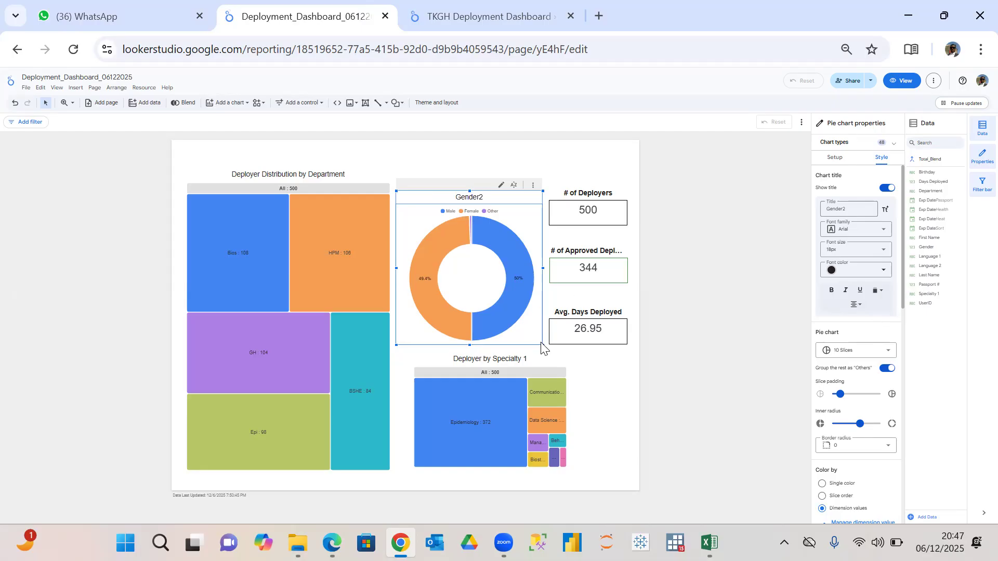
drag(541, 343, 495, 286)
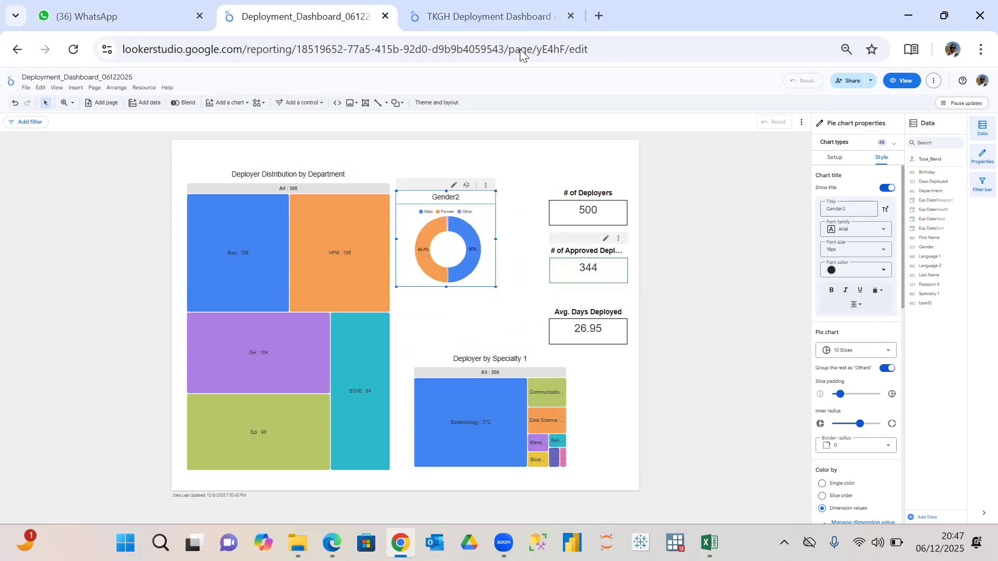
Compare the layout with the TKGH Deployment Dashboard report and examine the Excl_Epi filter on its Specialty 1 treemap.
click(484, 17)
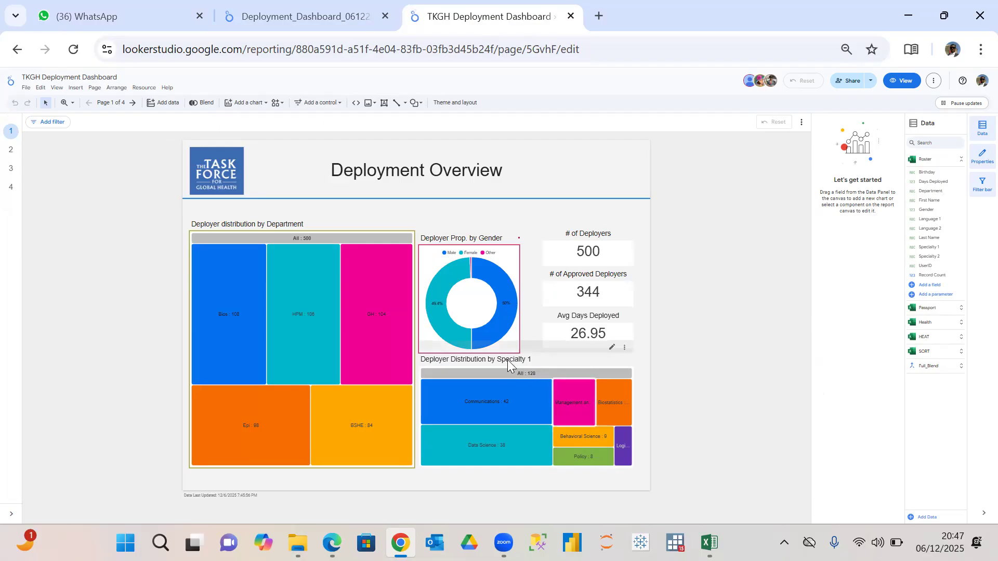
click(324, 18)
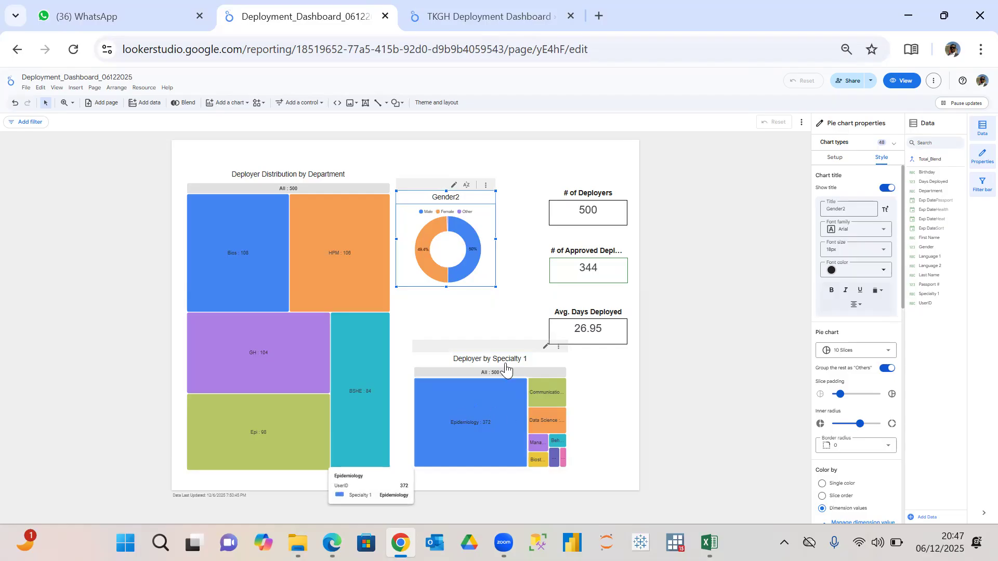
click(491, 21)
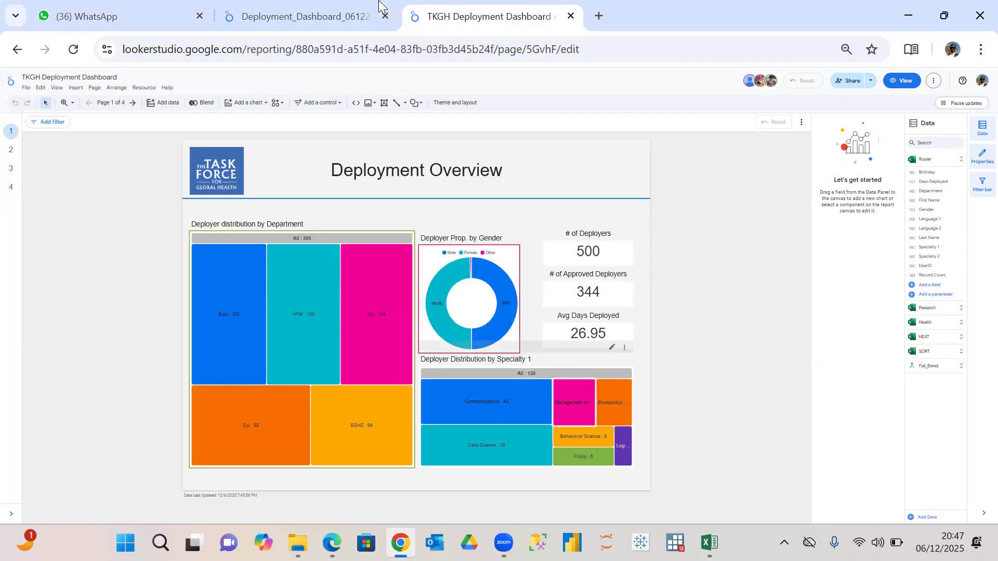
click(318, 15)
click(477, 21)
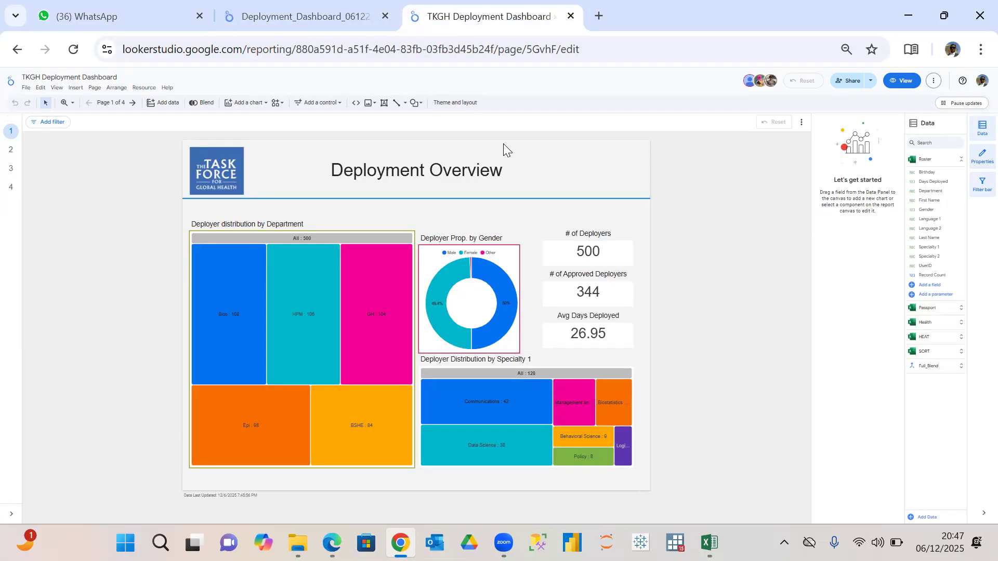
click(581, 366)
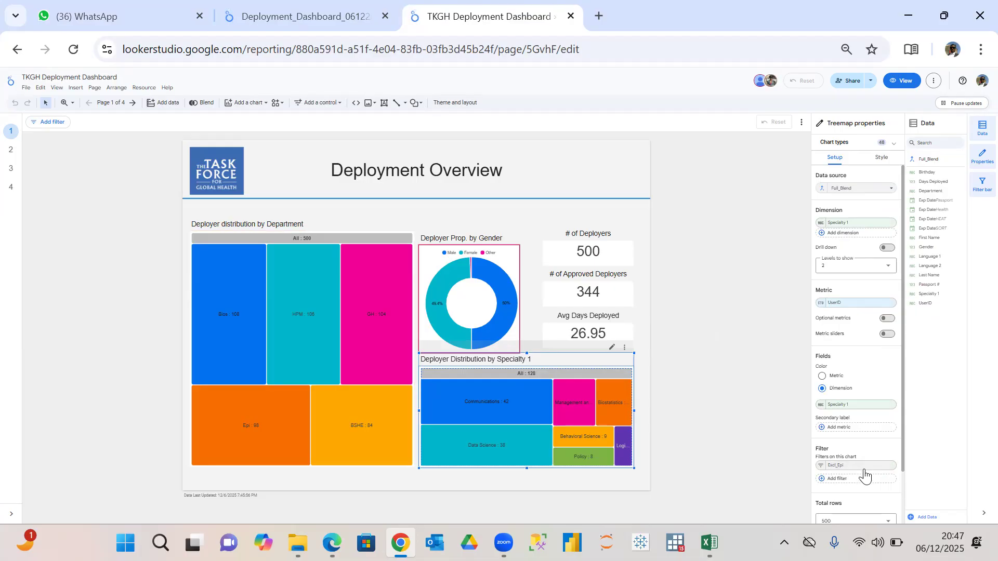
click(823, 468)
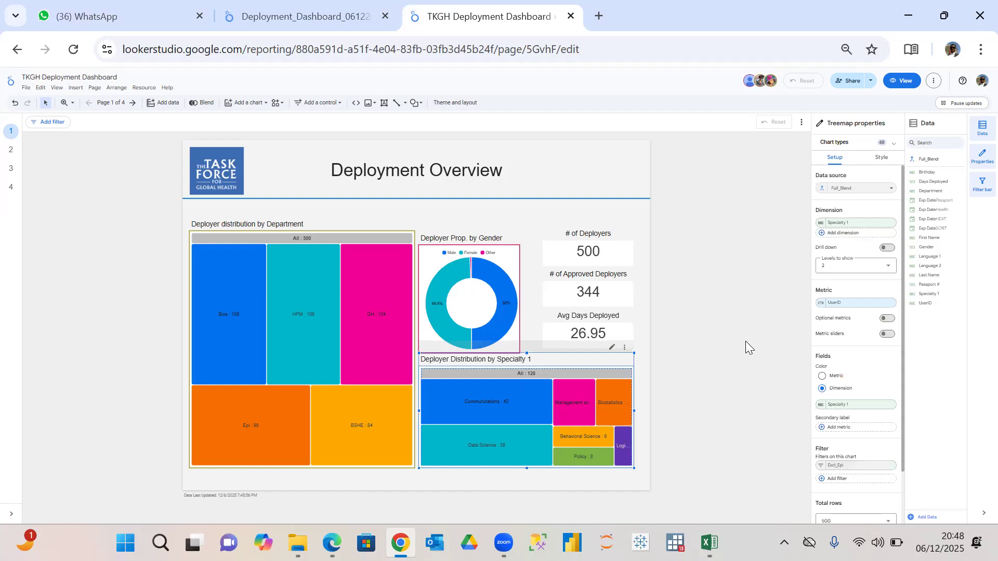
click(310, 12)
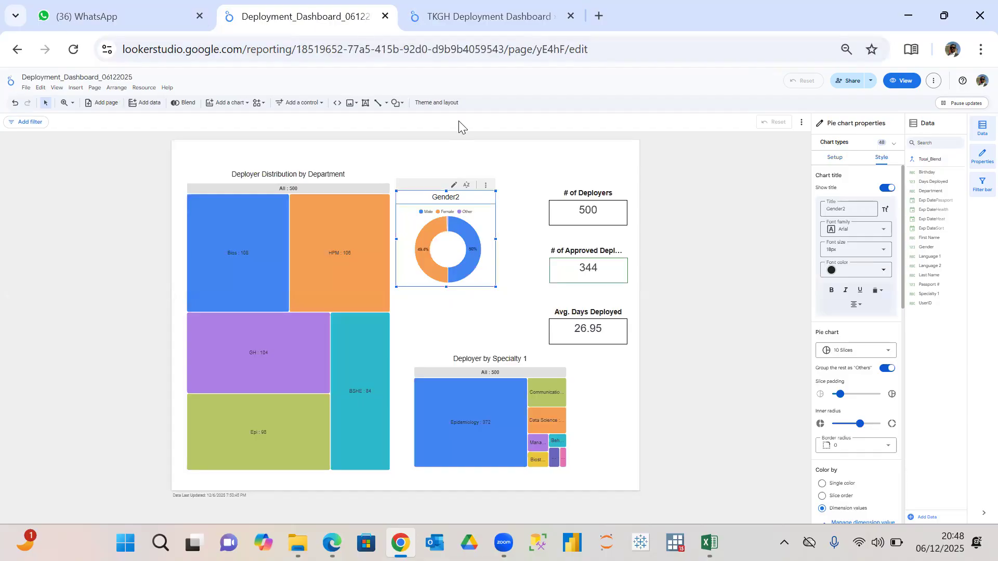
click(478, 18)
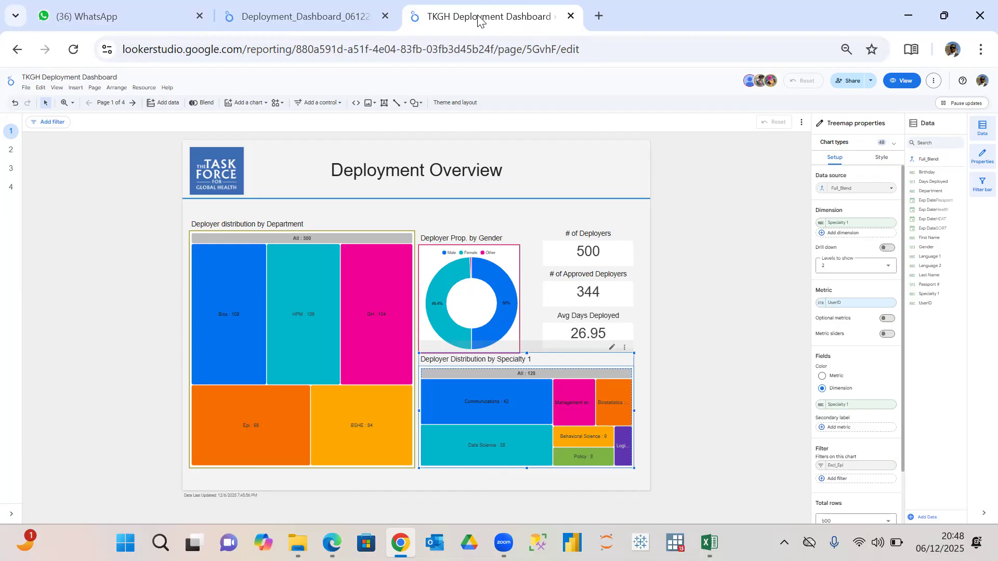
In the Deployment_Dashboard_06122025 report, widen the Deployer by Specialty 1 treemap and position it below the donut chart and scorecards.
click(333, 21)
drag(416, 366, 399, 367)
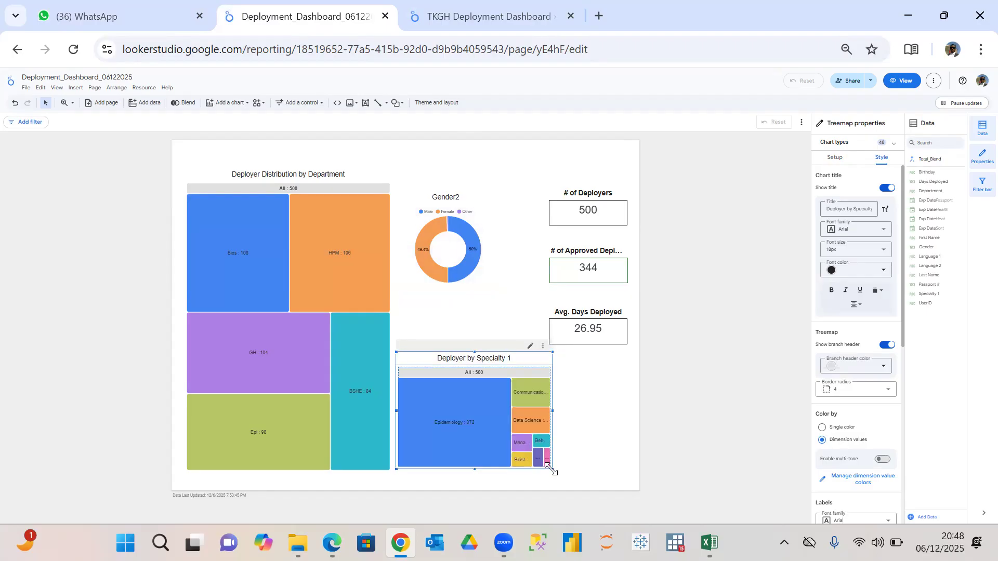
drag(551, 469, 630, 461)
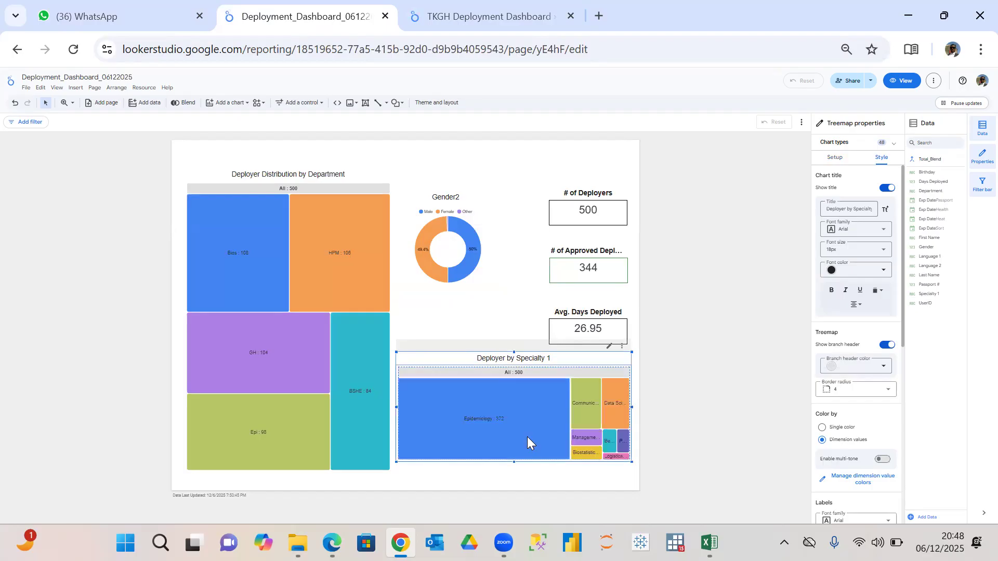
drag(523, 445, 520, 451)
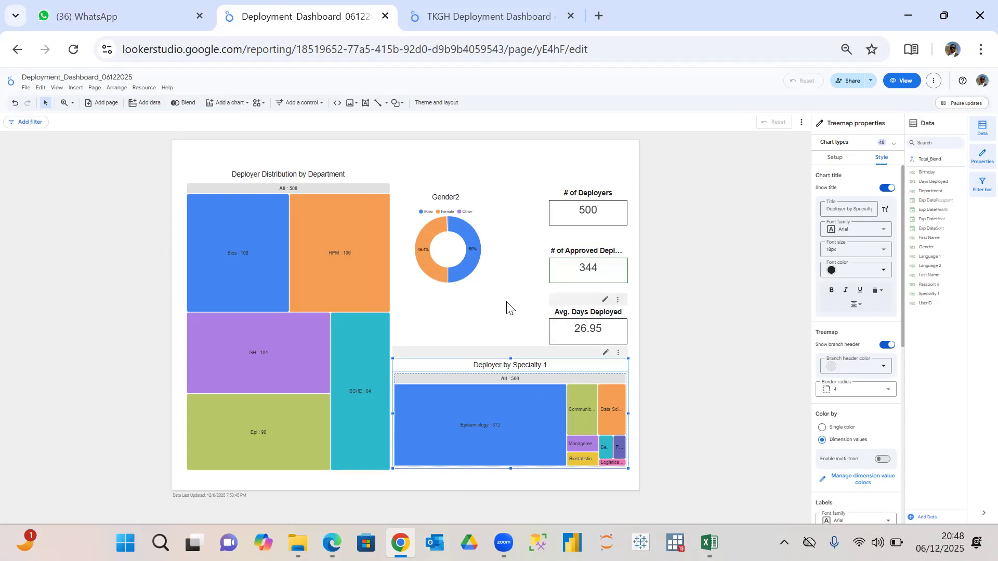
click(477, 290)
Reposition the Gender2 donut chart between the department treemap and the scorecards, and enlarge it to fill the space above the specialty treemap.
click(452, 253)
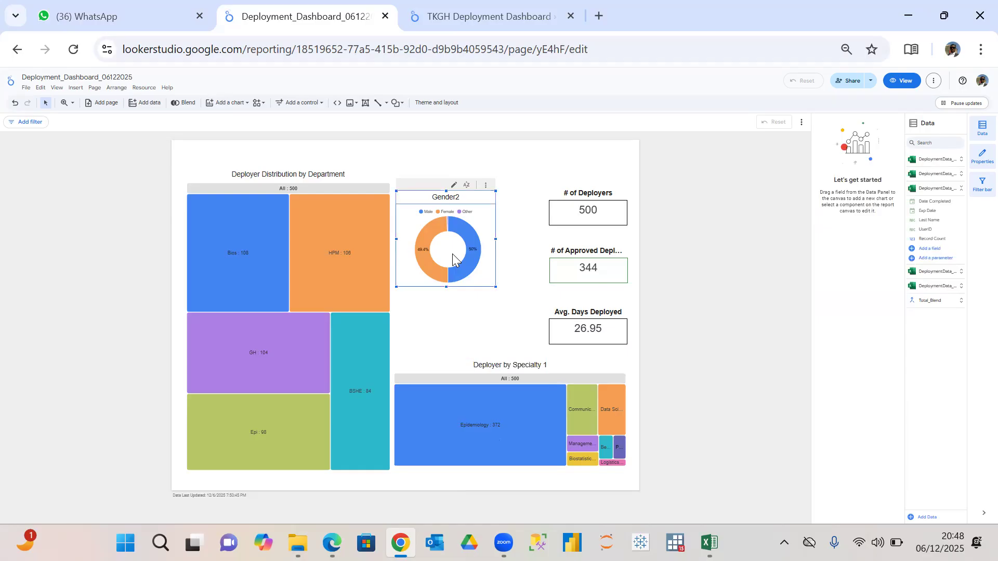
drag(452, 275, 451, 295)
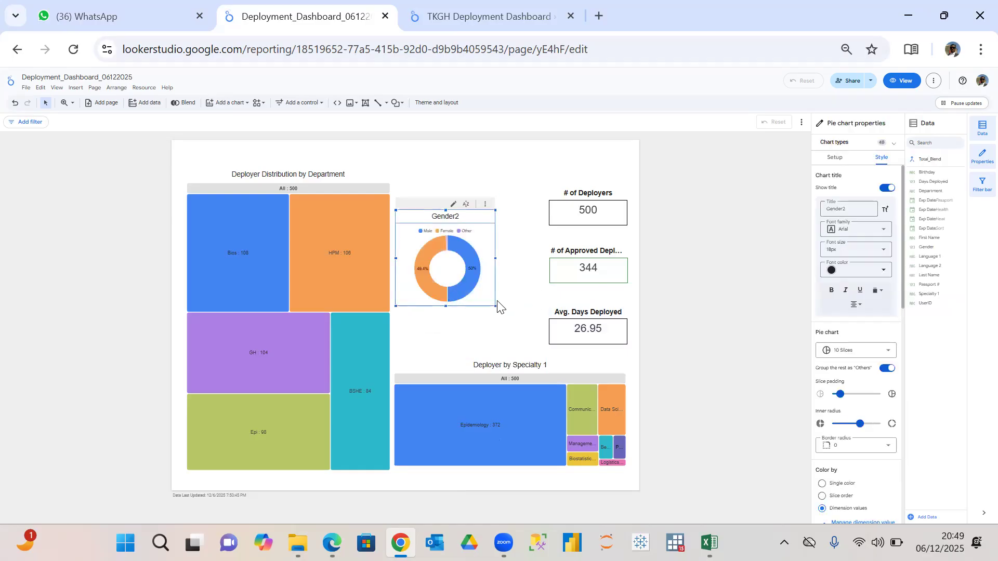
drag(489, 300, 505, 280)
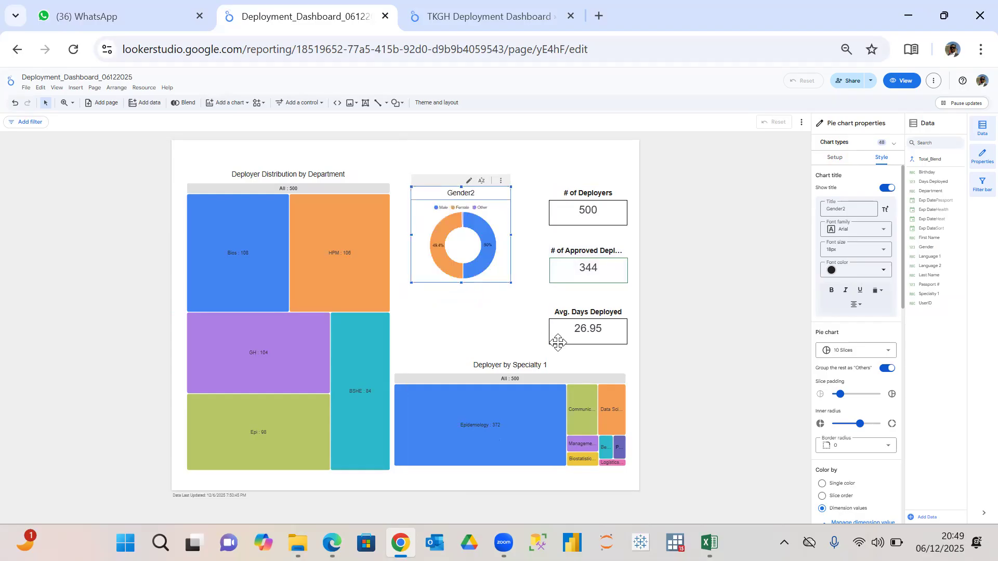
click(488, 7)
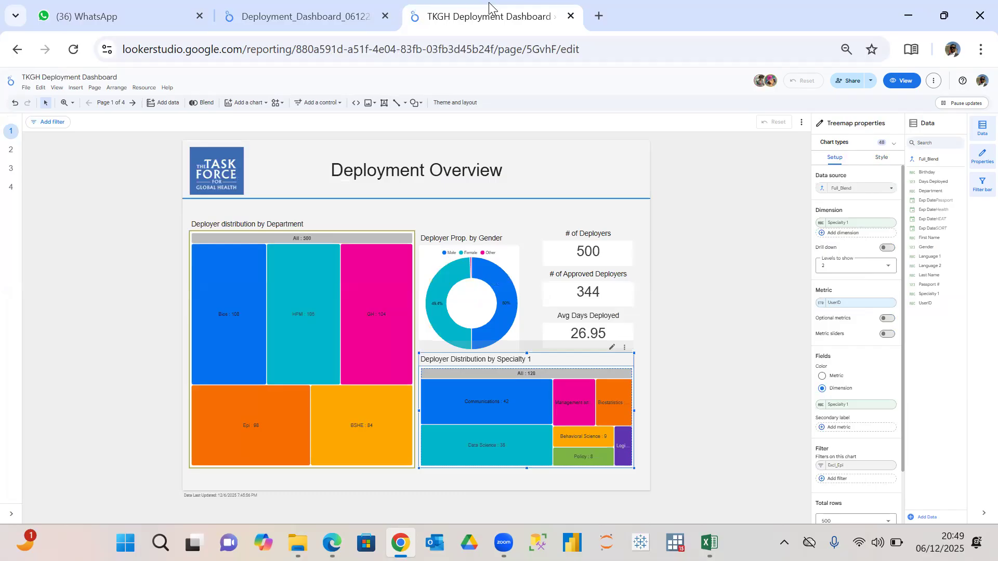
click(354, 20)
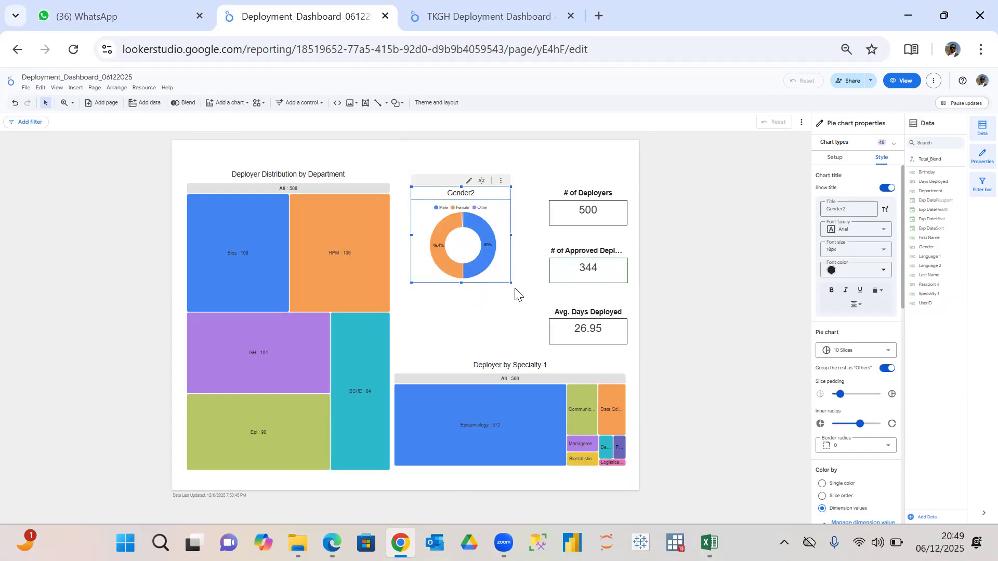
drag(511, 284, 475, 357)
Move the three scorecards closer to the donut chart, stacked in a tighter column.
drag(548, 220, 543, 230)
drag(554, 265, 535, 266)
click(545, 325)
drag(541, 328, 527, 319)
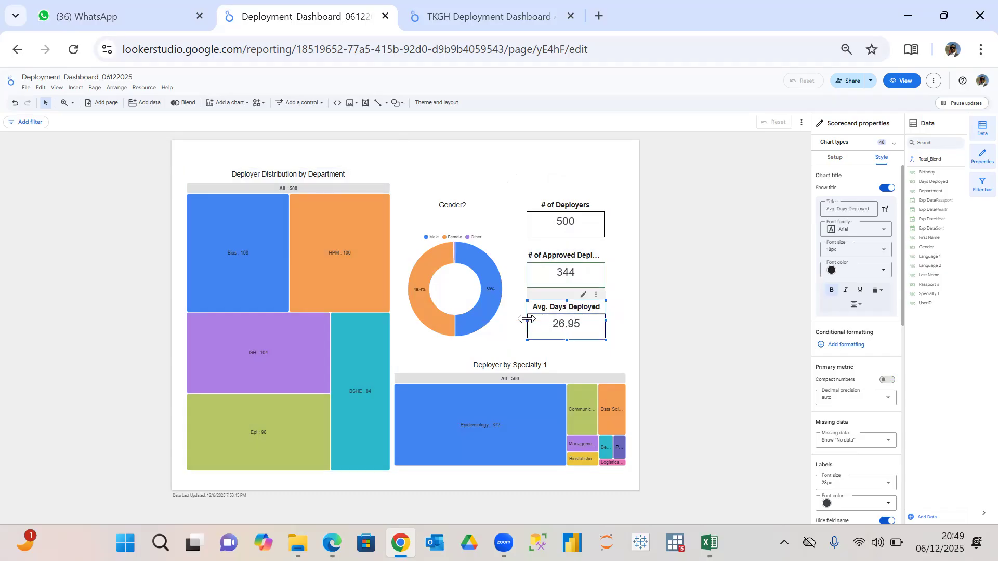
Switch to the Deployer Look Up page of the TKGH Deployment Dashboard report and examine the setup of its approval and passport validity scorecards.
click(463, 16)
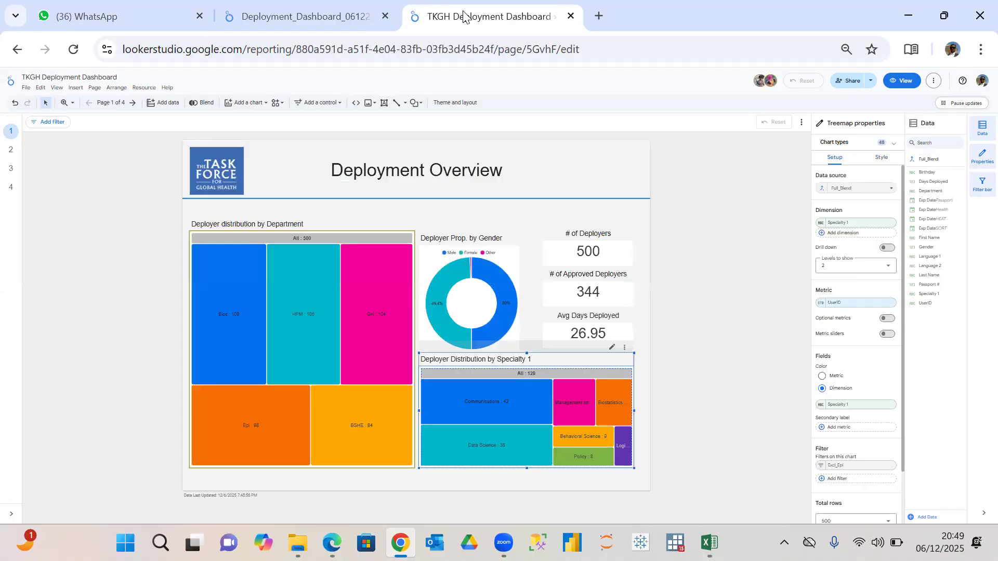
click(8, 156)
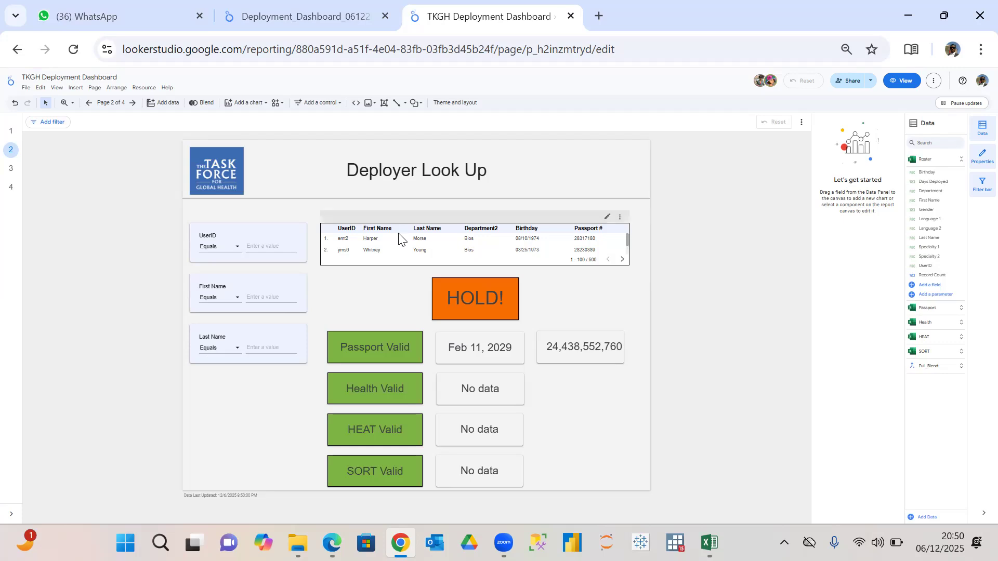
click(505, 299)
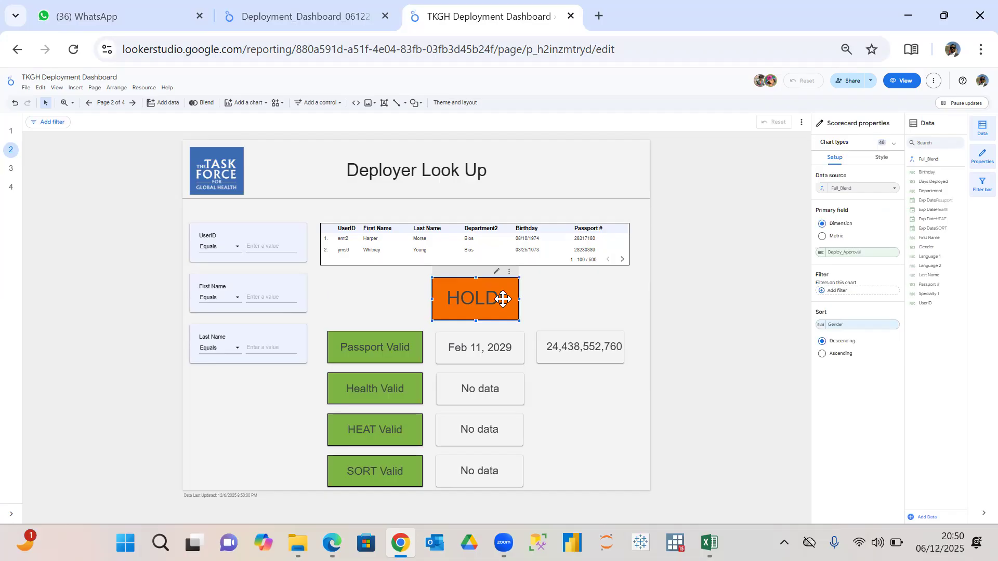
click(387, 346)
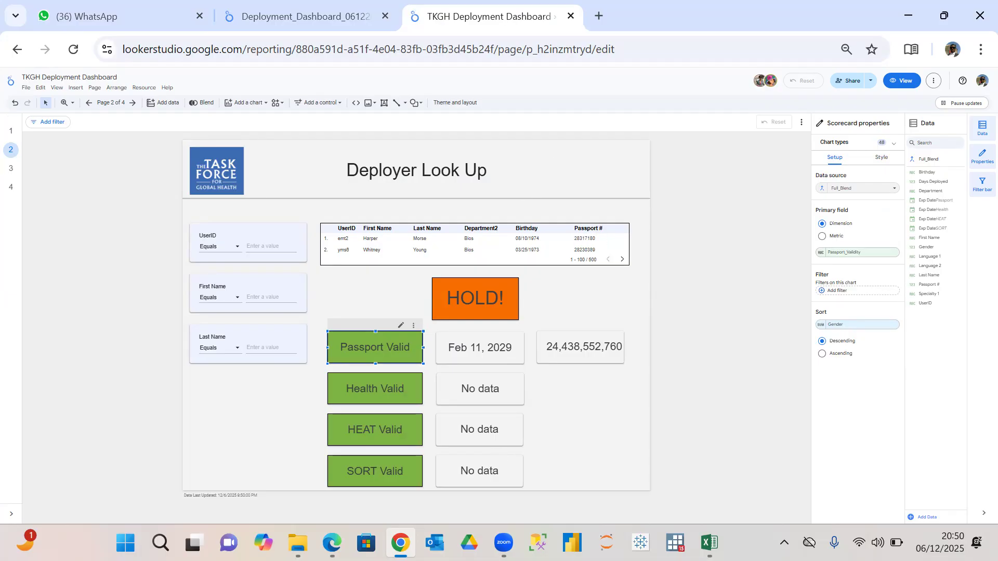
mouse_move(503, 543)
click(504, 487)
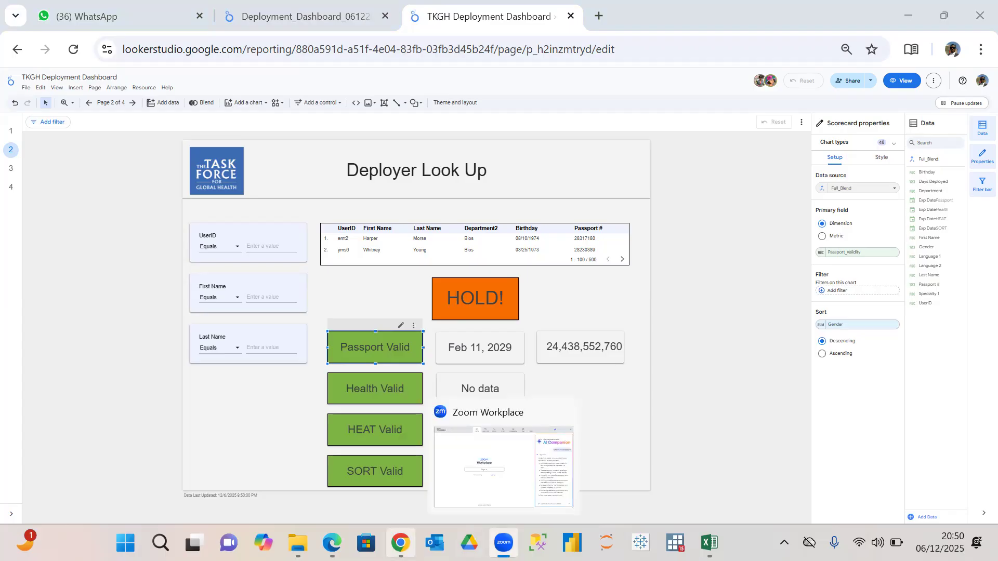
mouse_move(400, 544)
click(400, 463)
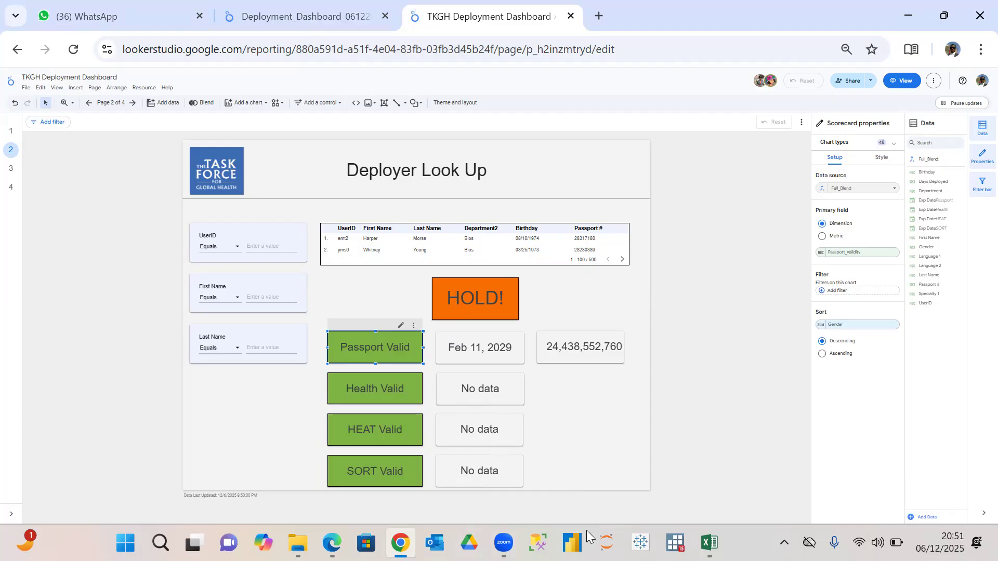
mouse_move(504, 543)
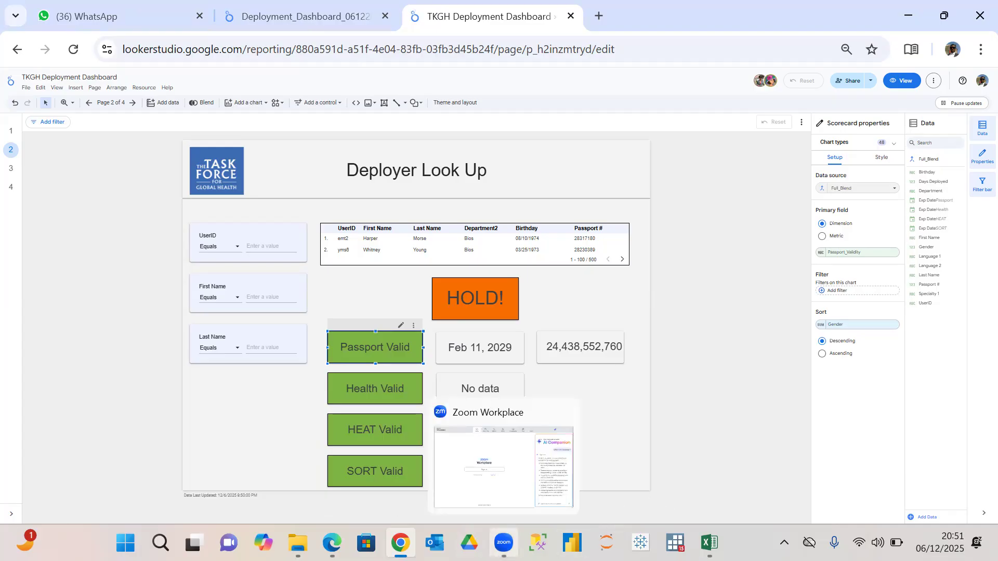
click(503, 543)
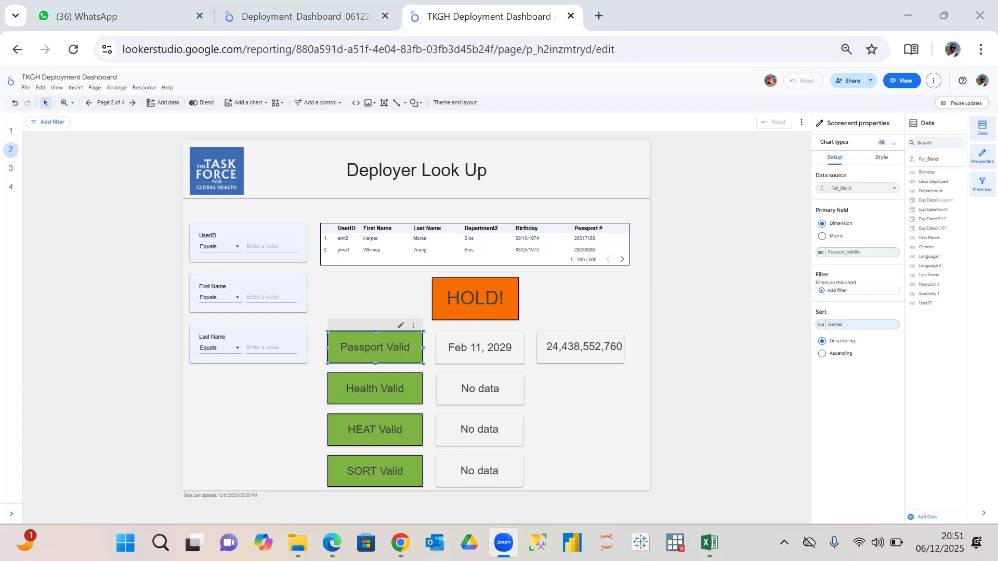
mouse_move(400, 543)
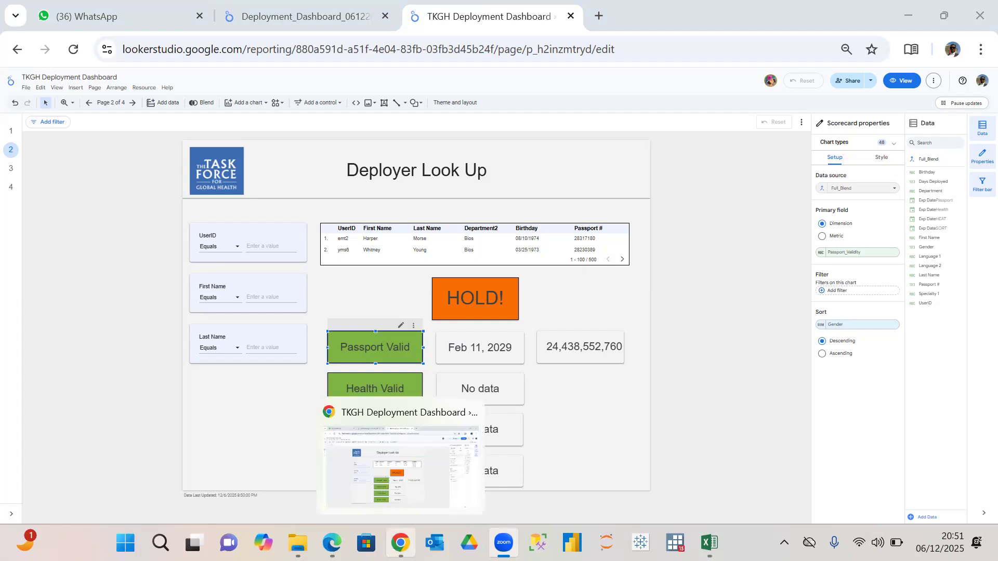